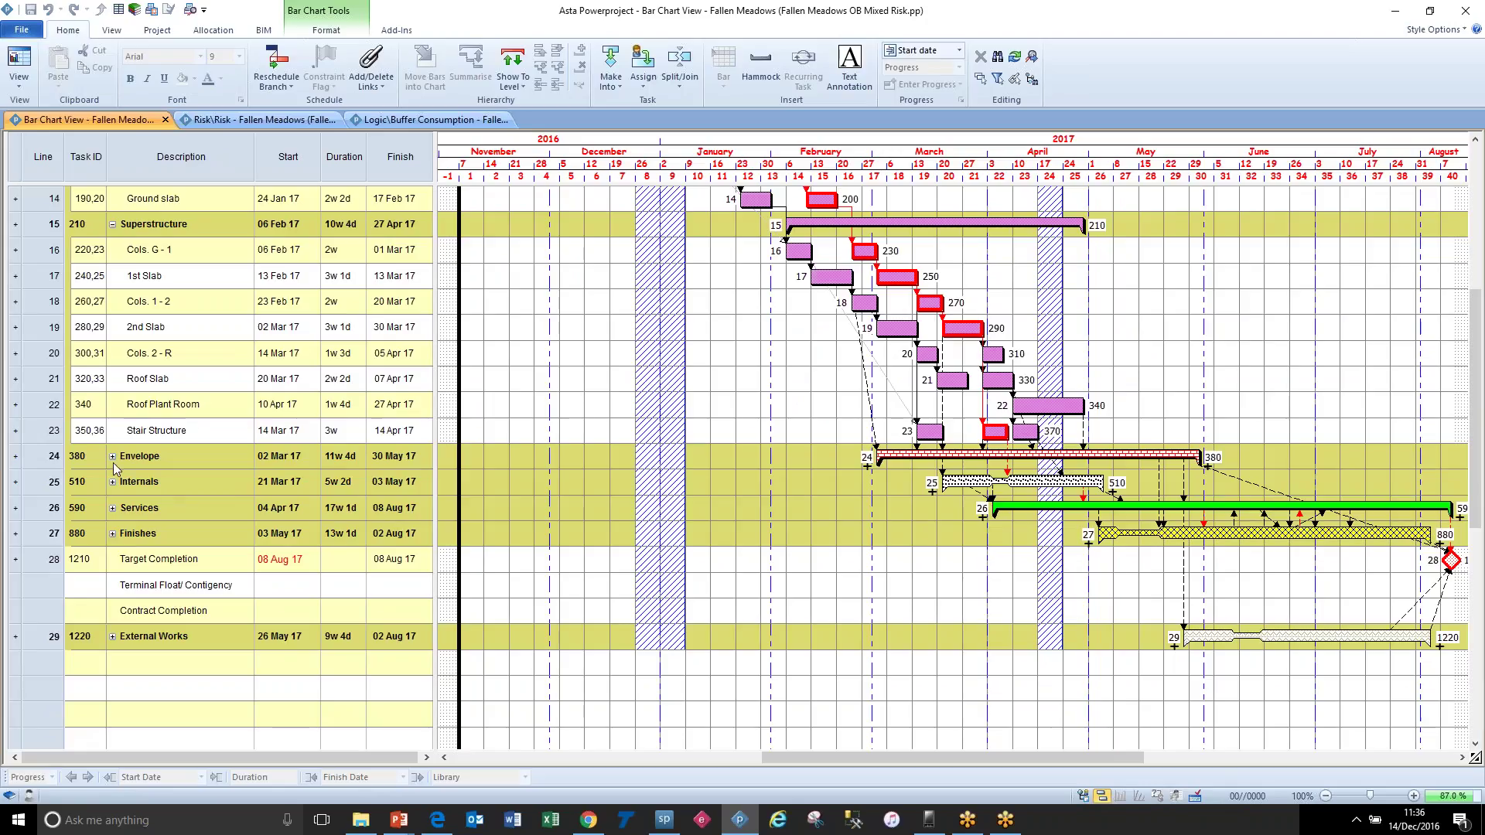
pyautogui.click(113, 458)
pyautogui.click(113, 458)
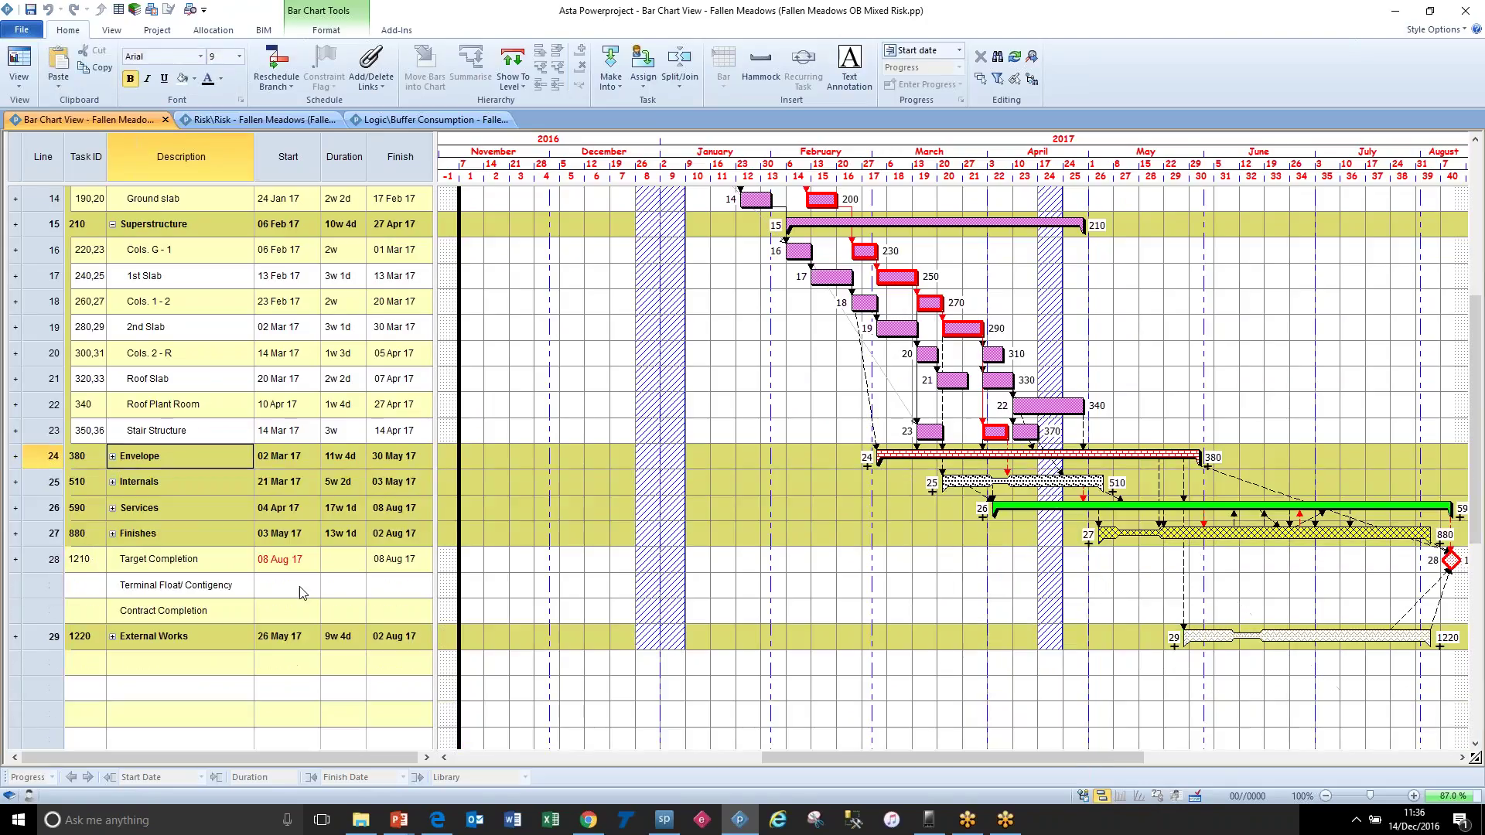
pyautogui.click(1083, 797)
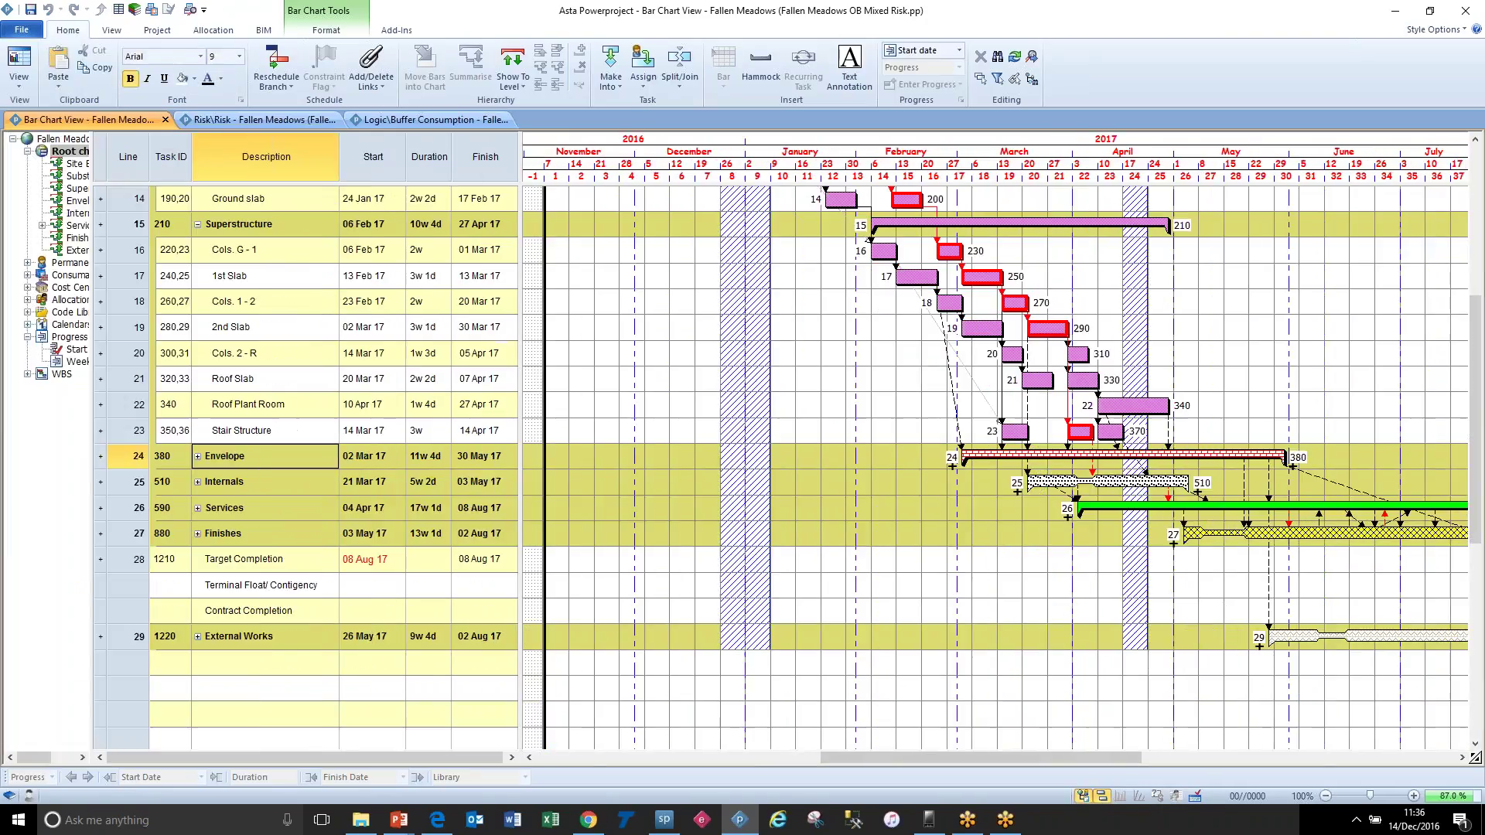
pyautogui.moveTo(101, 260); pyautogui.dragTo(172, 260)
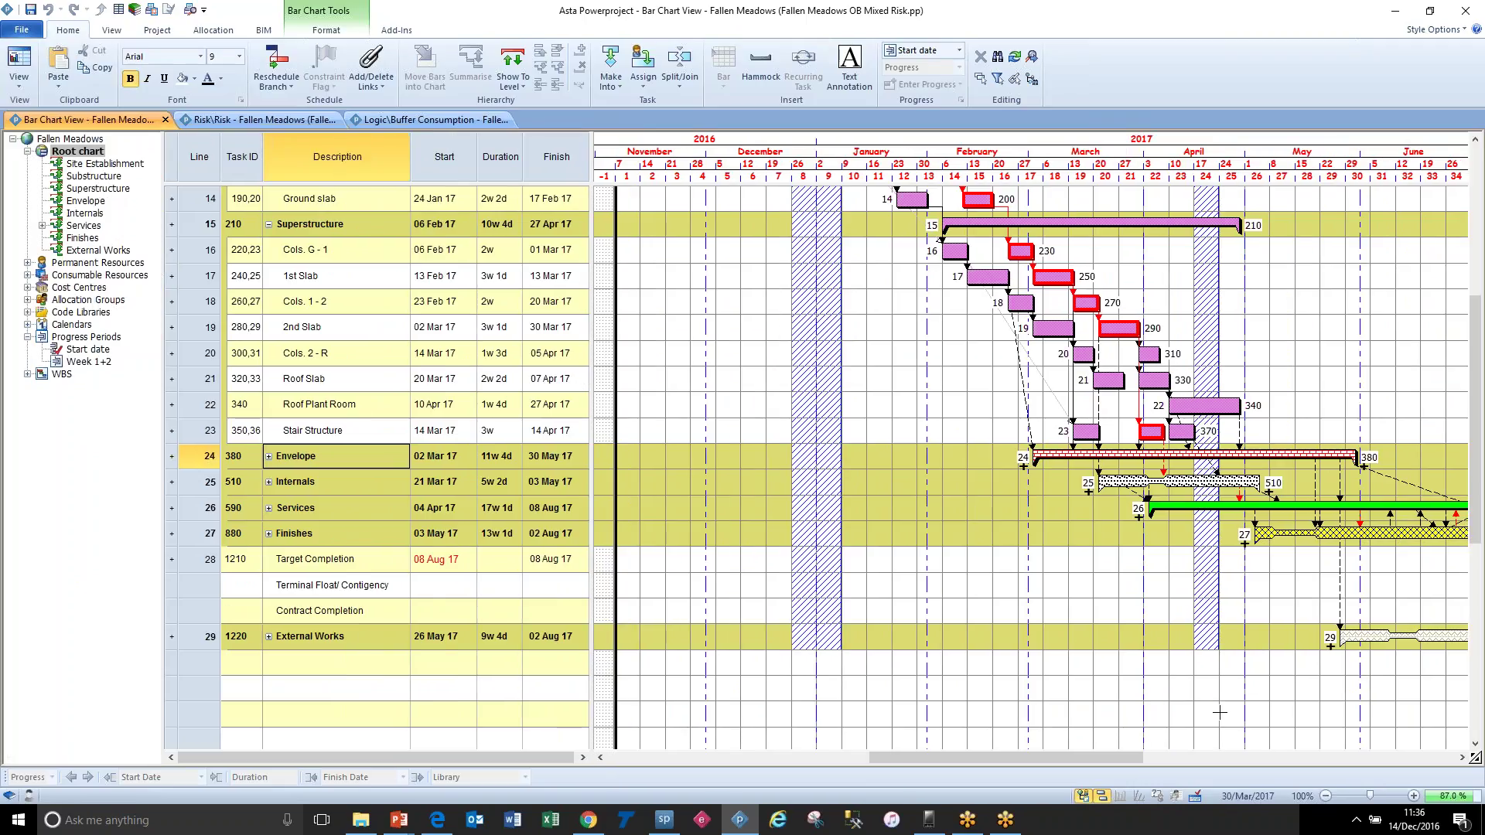
pyautogui.click(1084, 796)
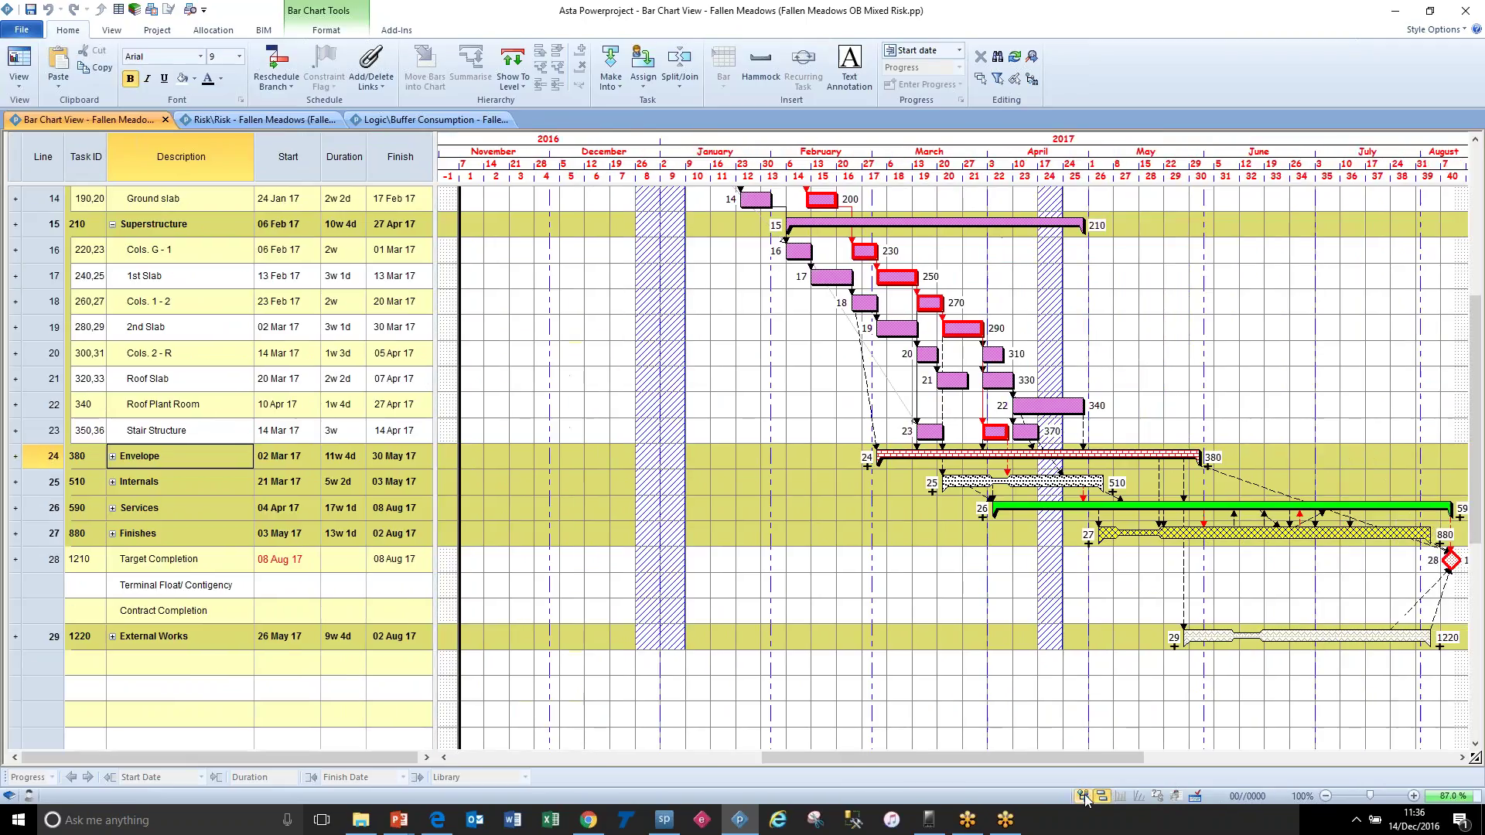
# Step: Review the programme's Target Completion milestone, and return to the Site Establishment tasks at the start of the bar chart
pyautogui.moveTo(1079, 759); pyautogui.dragTo(1155, 758)
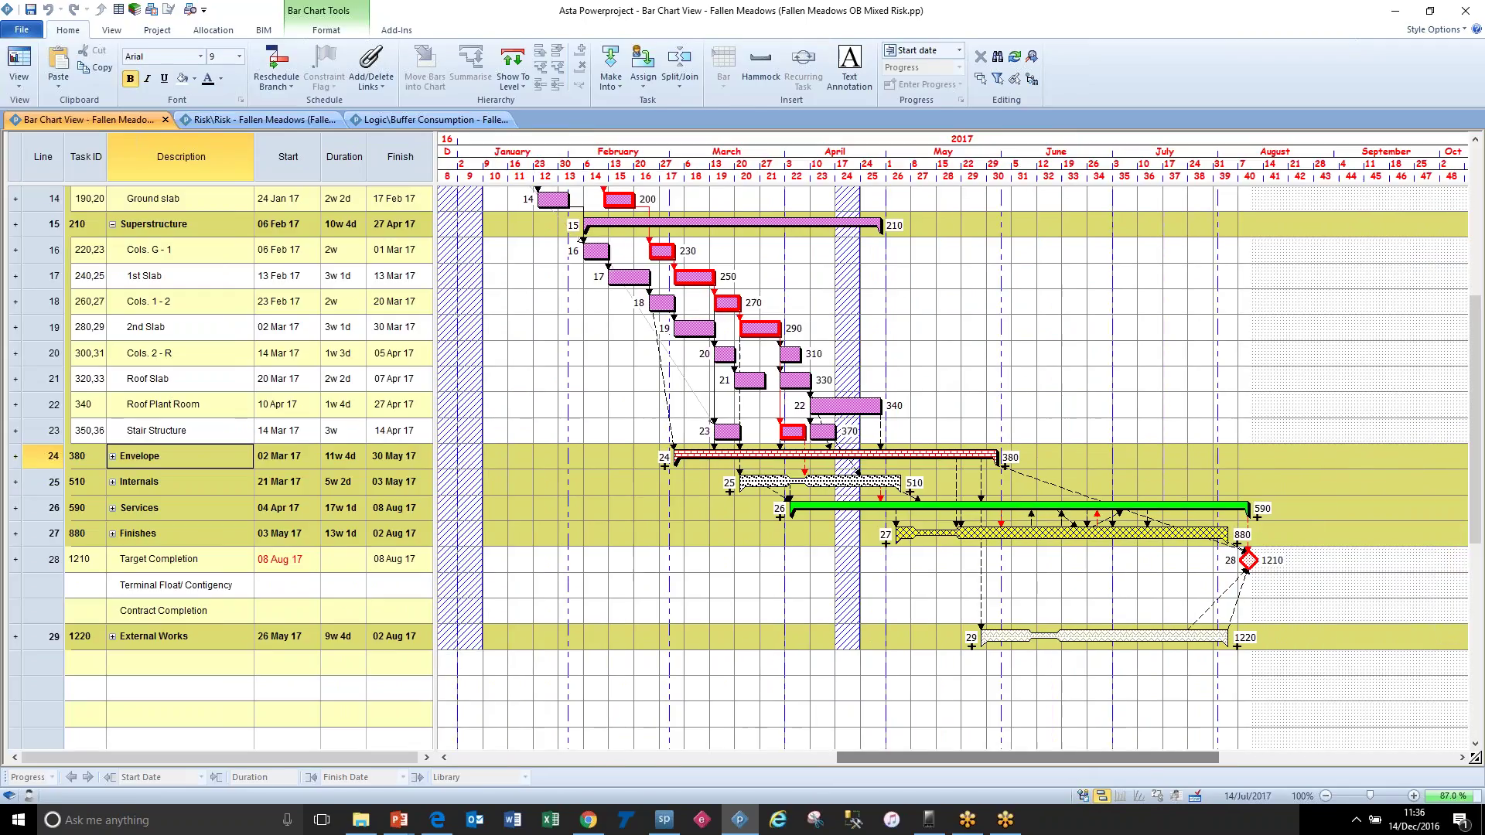
pyautogui.click(71, 565)
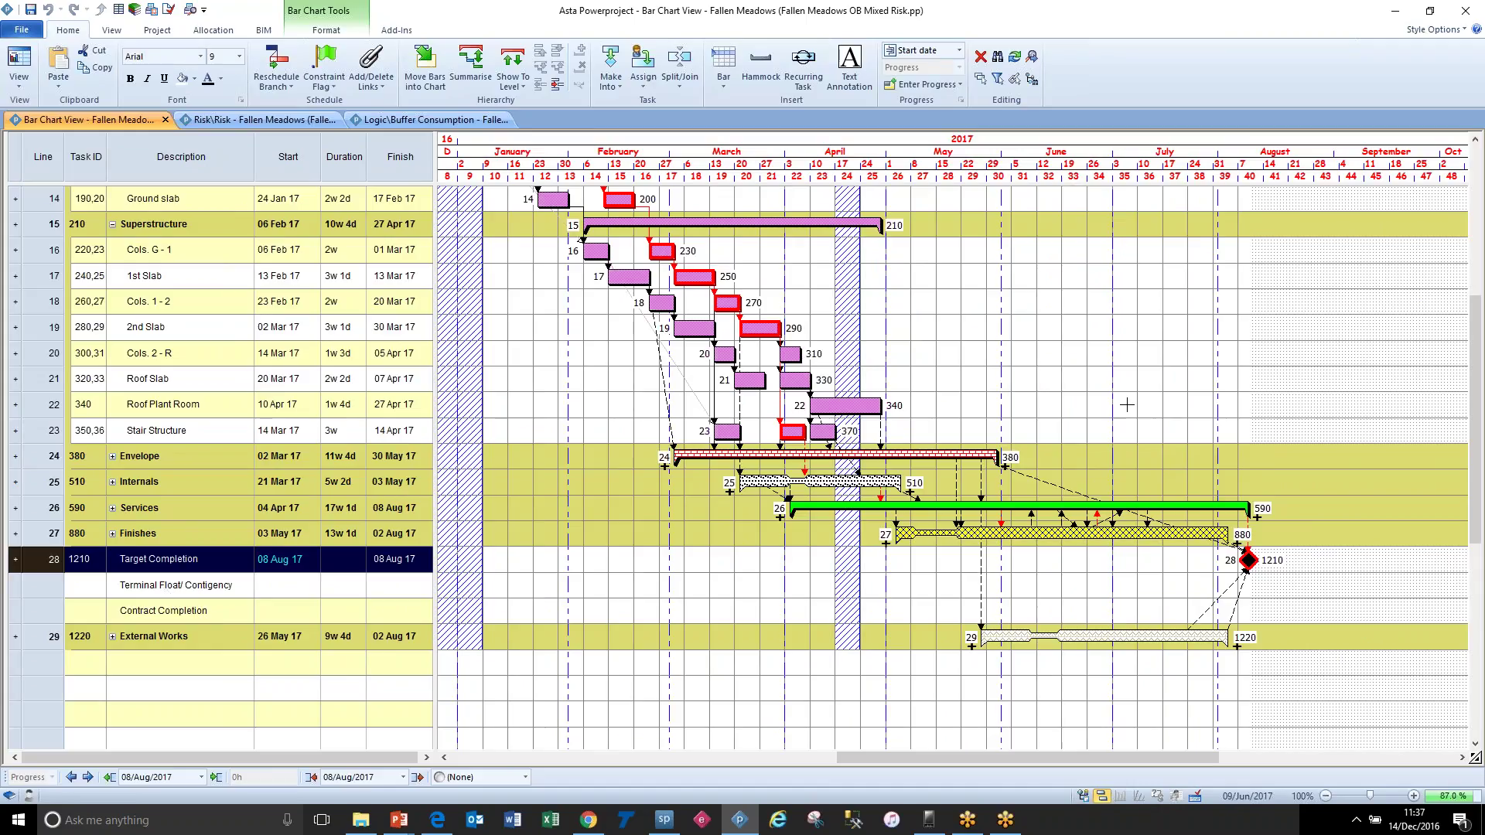
pyautogui.click(1119, 363)
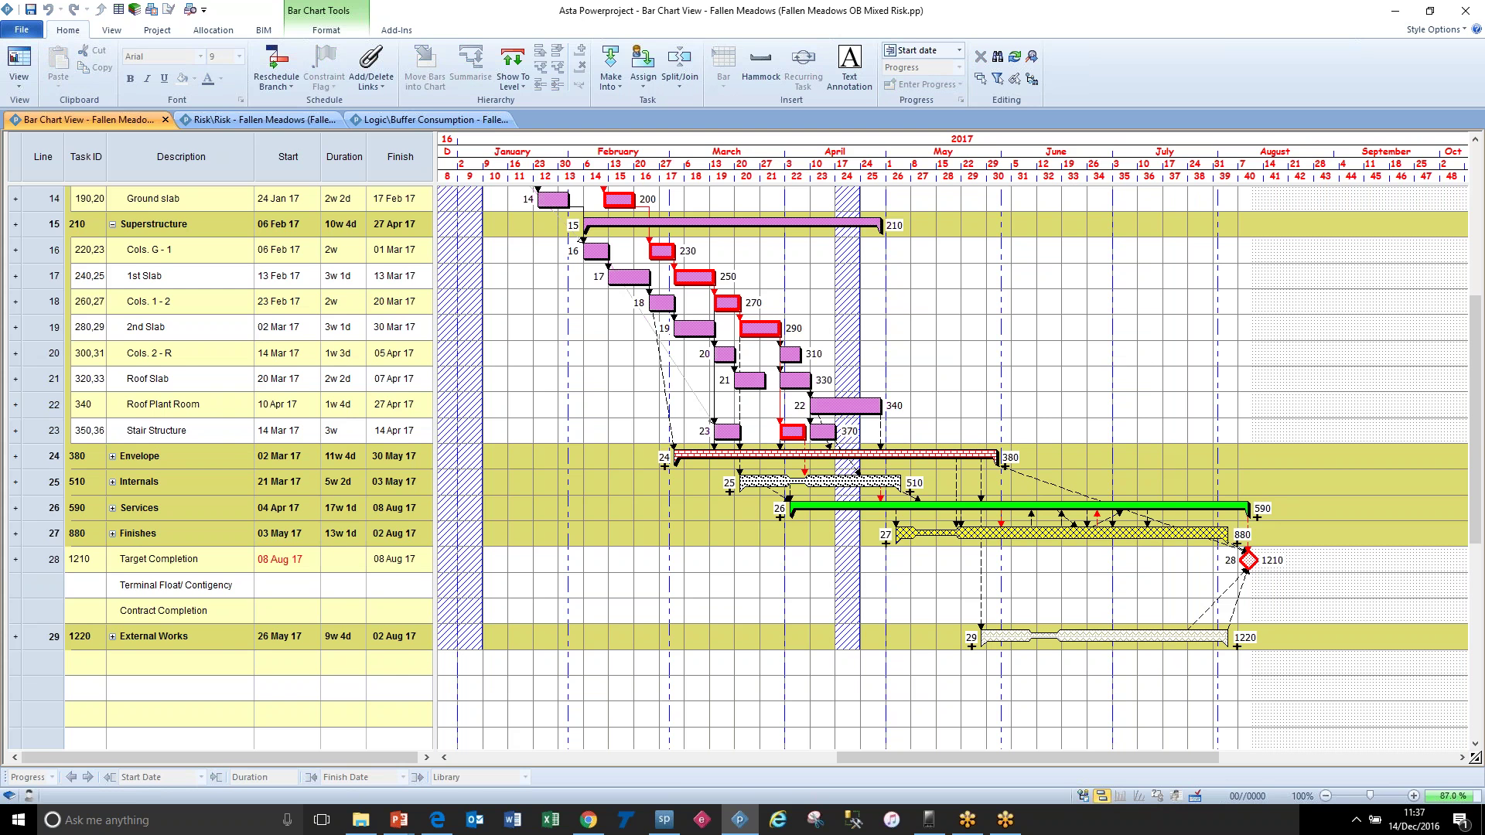
pyautogui.scroll(5, 1123, 687)
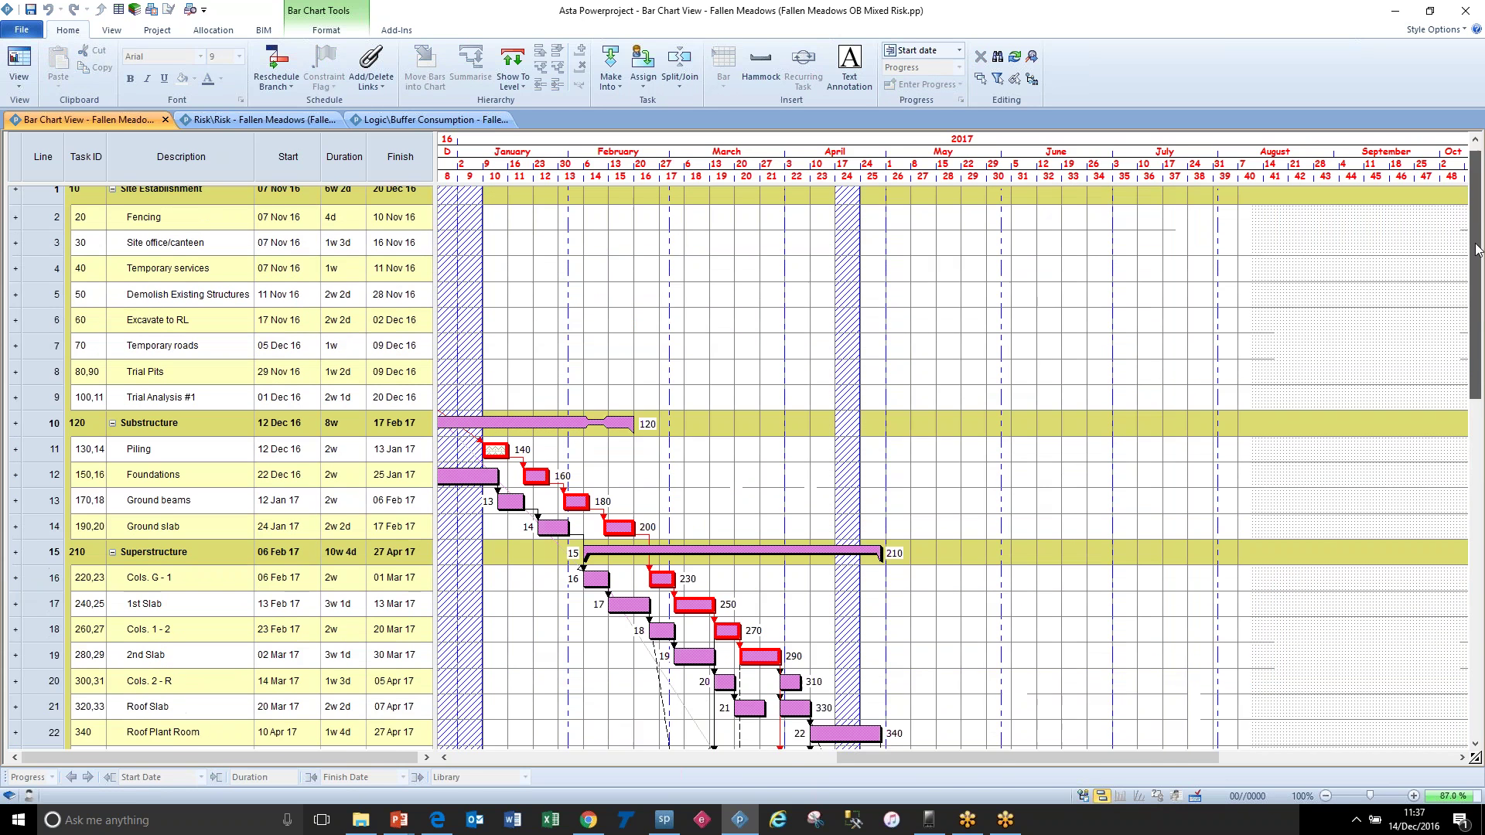
pyautogui.moveTo(1081, 758); pyautogui.dragTo(1001, 758)
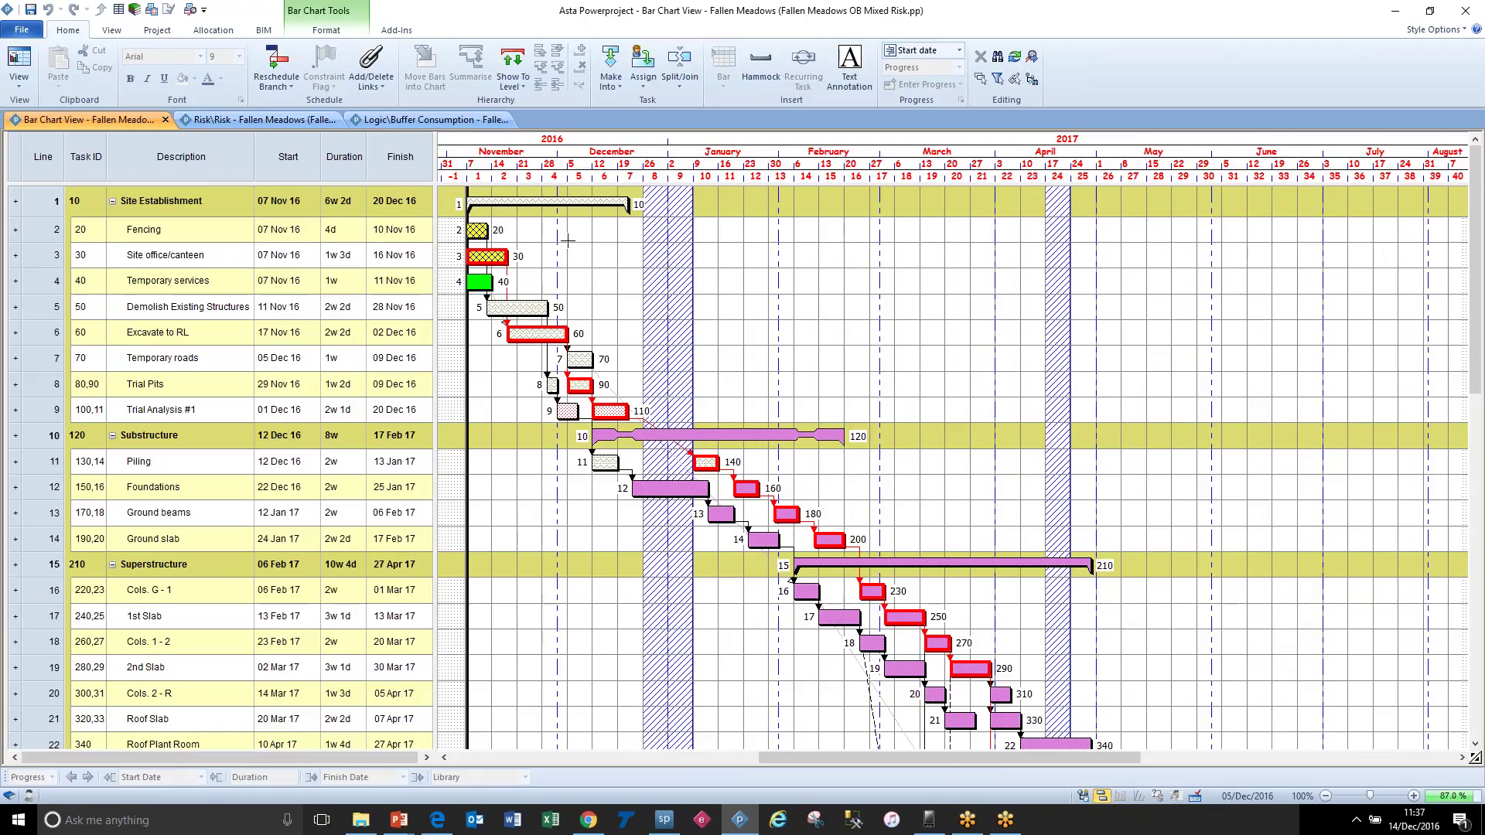
# Step: Open the Risk view and examine the Risk Factor code library and the ratings of the Trial Analysis #1 and Temporary roads tasks
pyautogui.click(281, 119)
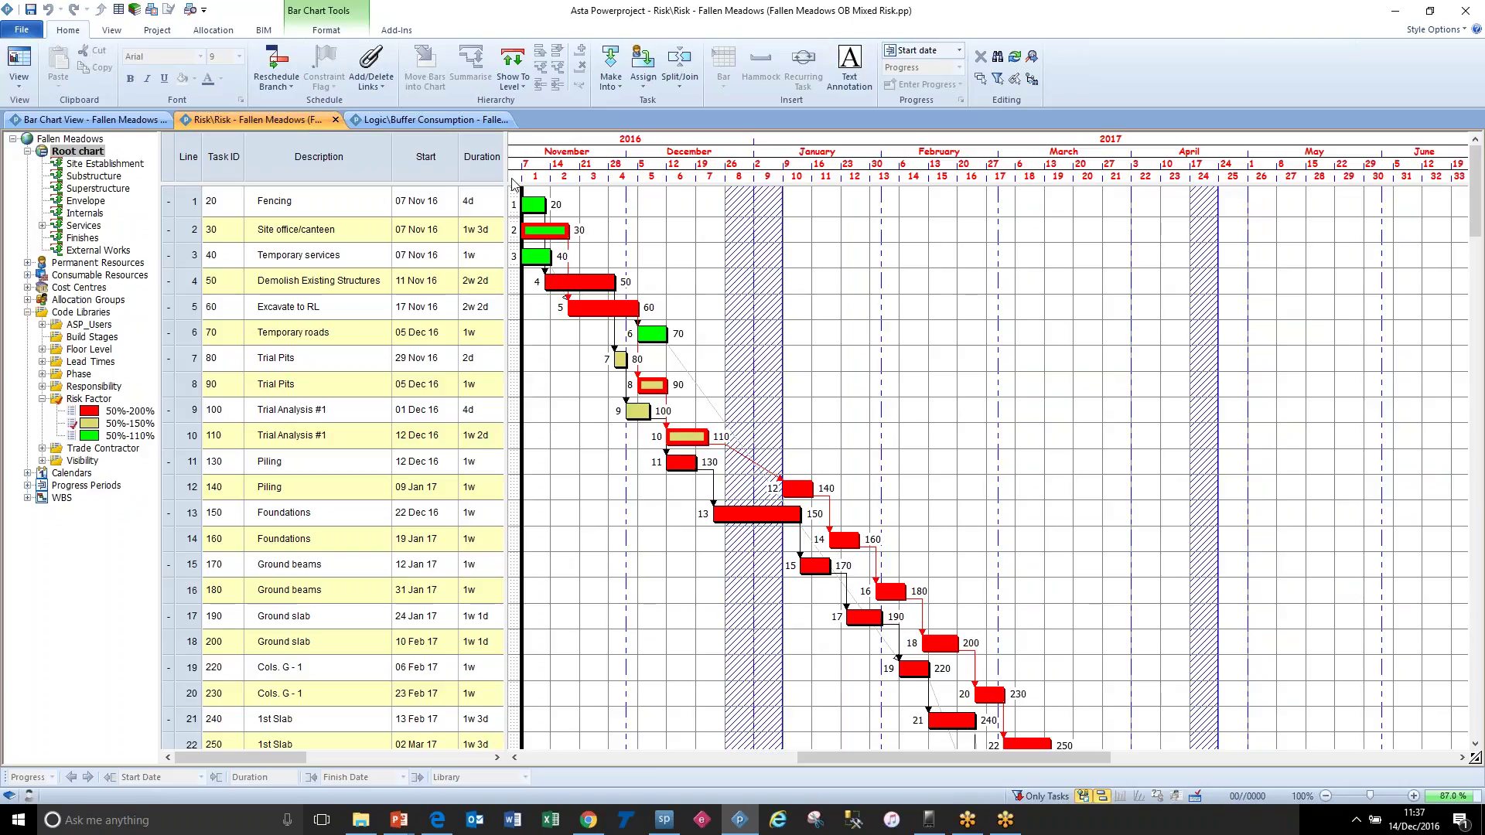
pyautogui.rightClick(100, 404)
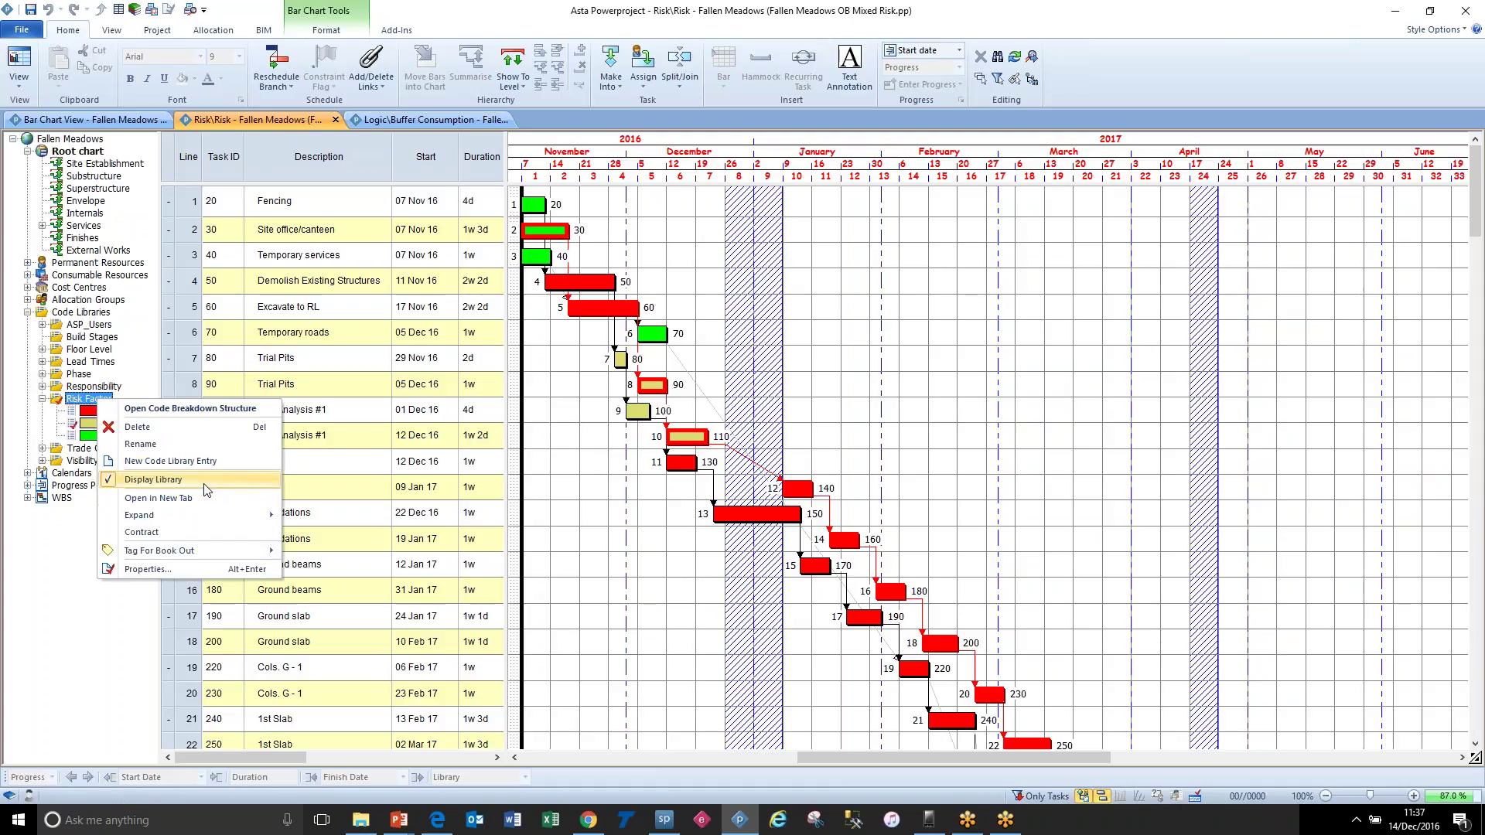
pyautogui.click(46, 551)
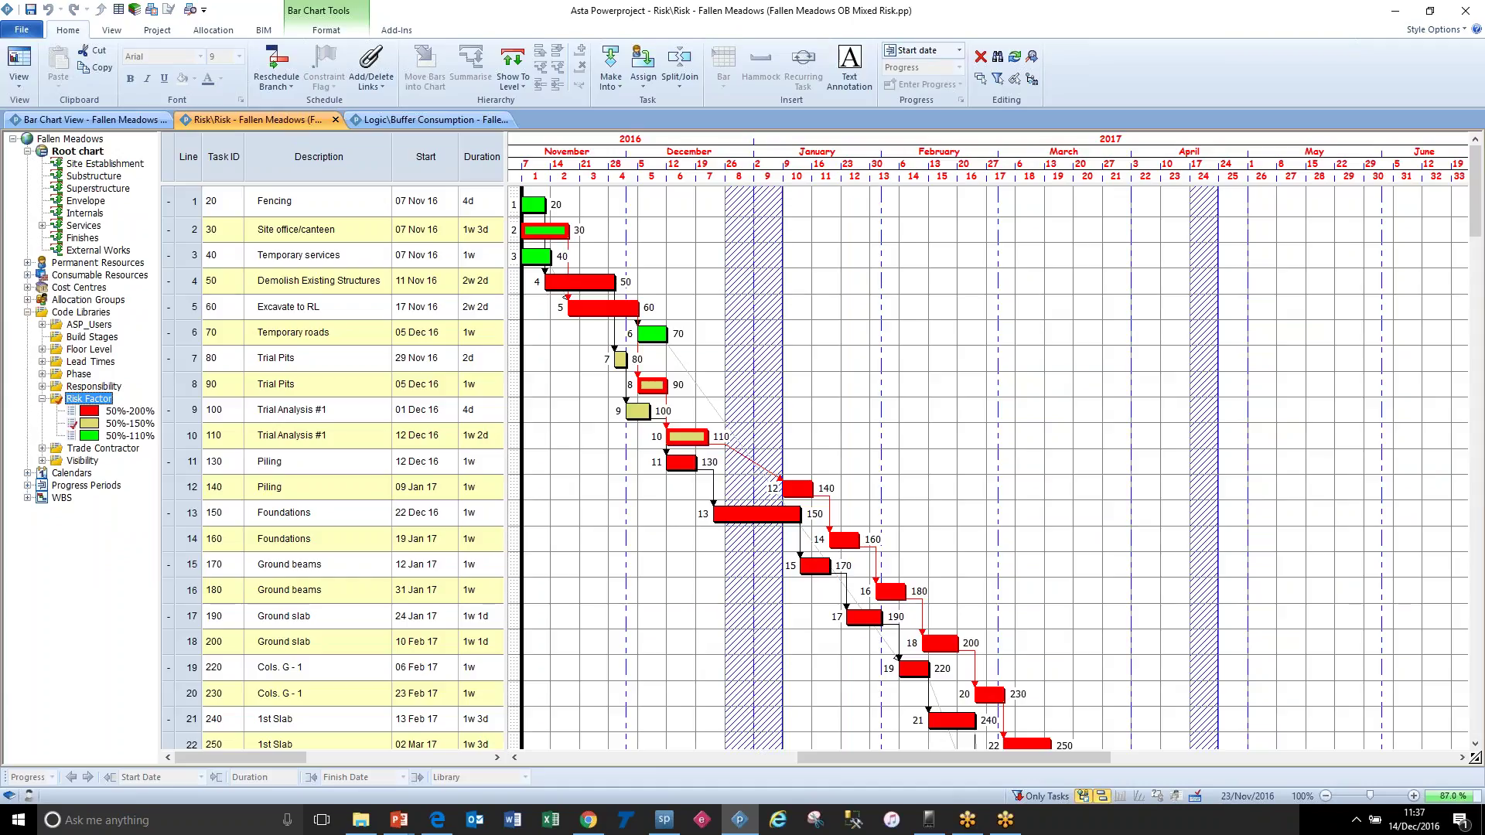
pyautogui.click(637, 411)
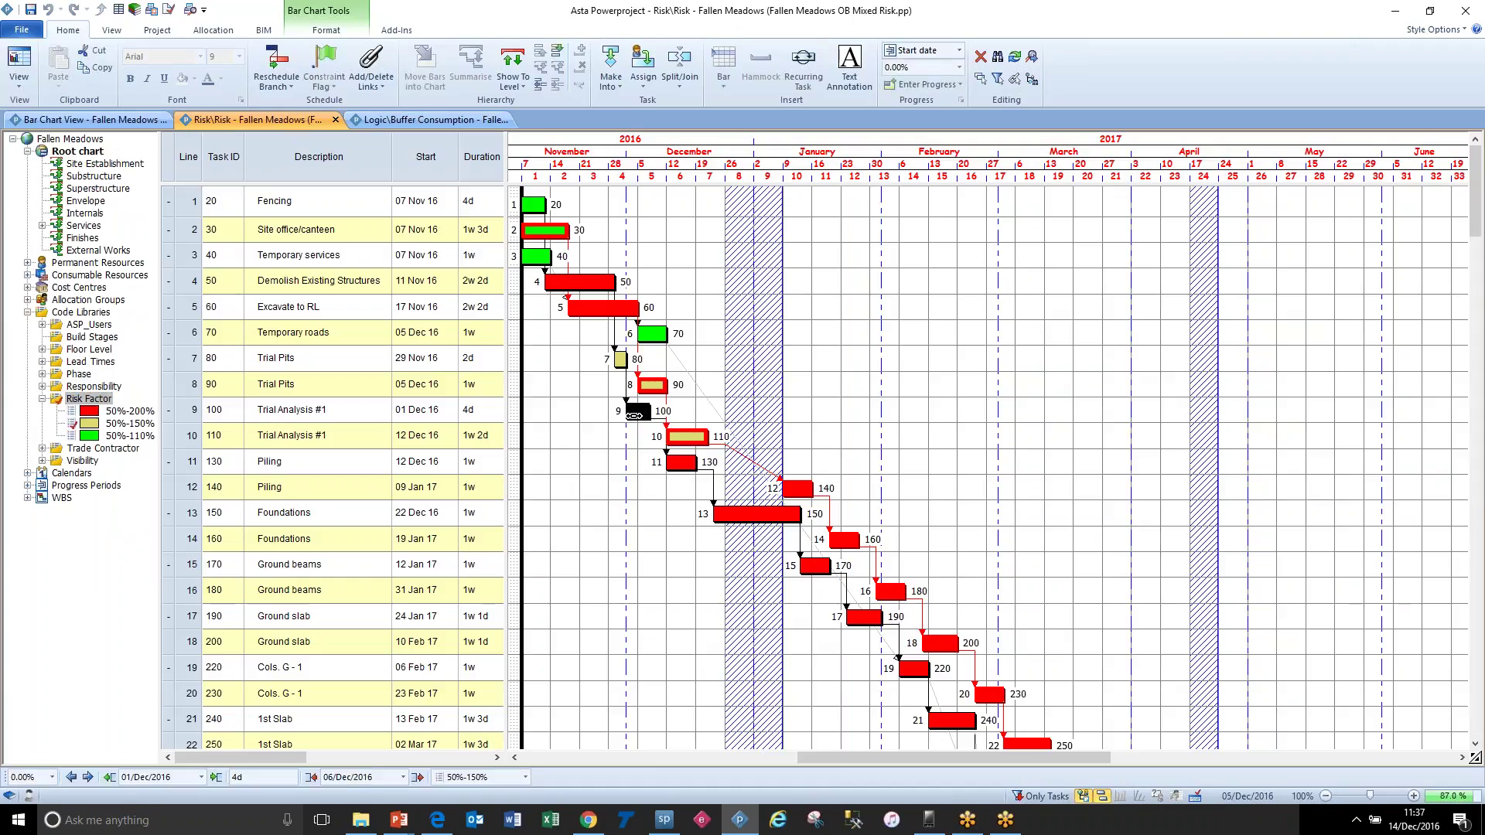
pyautogui.click(655, 333)
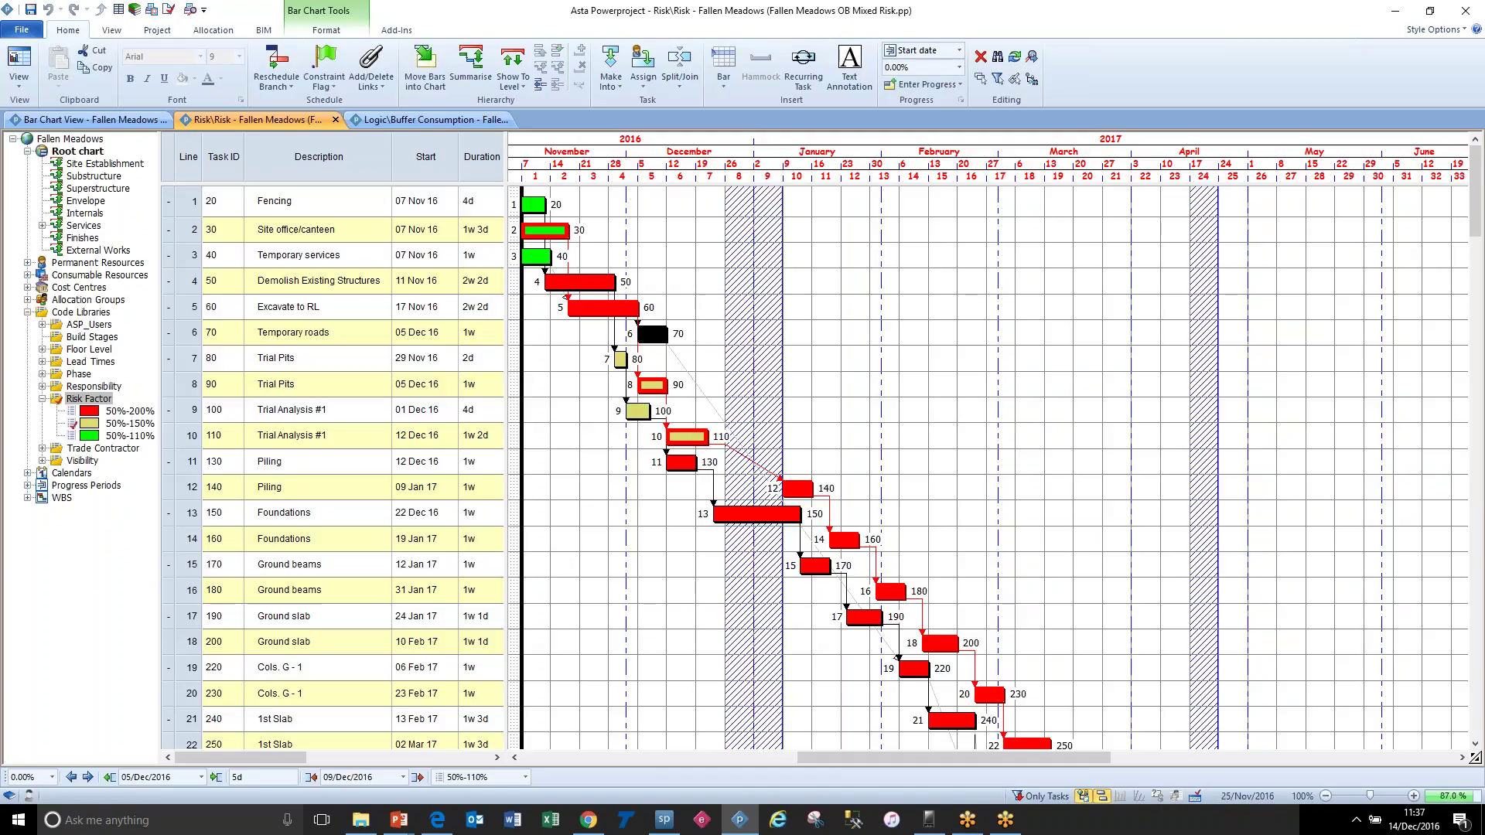
pyautogui.click(557, 348)
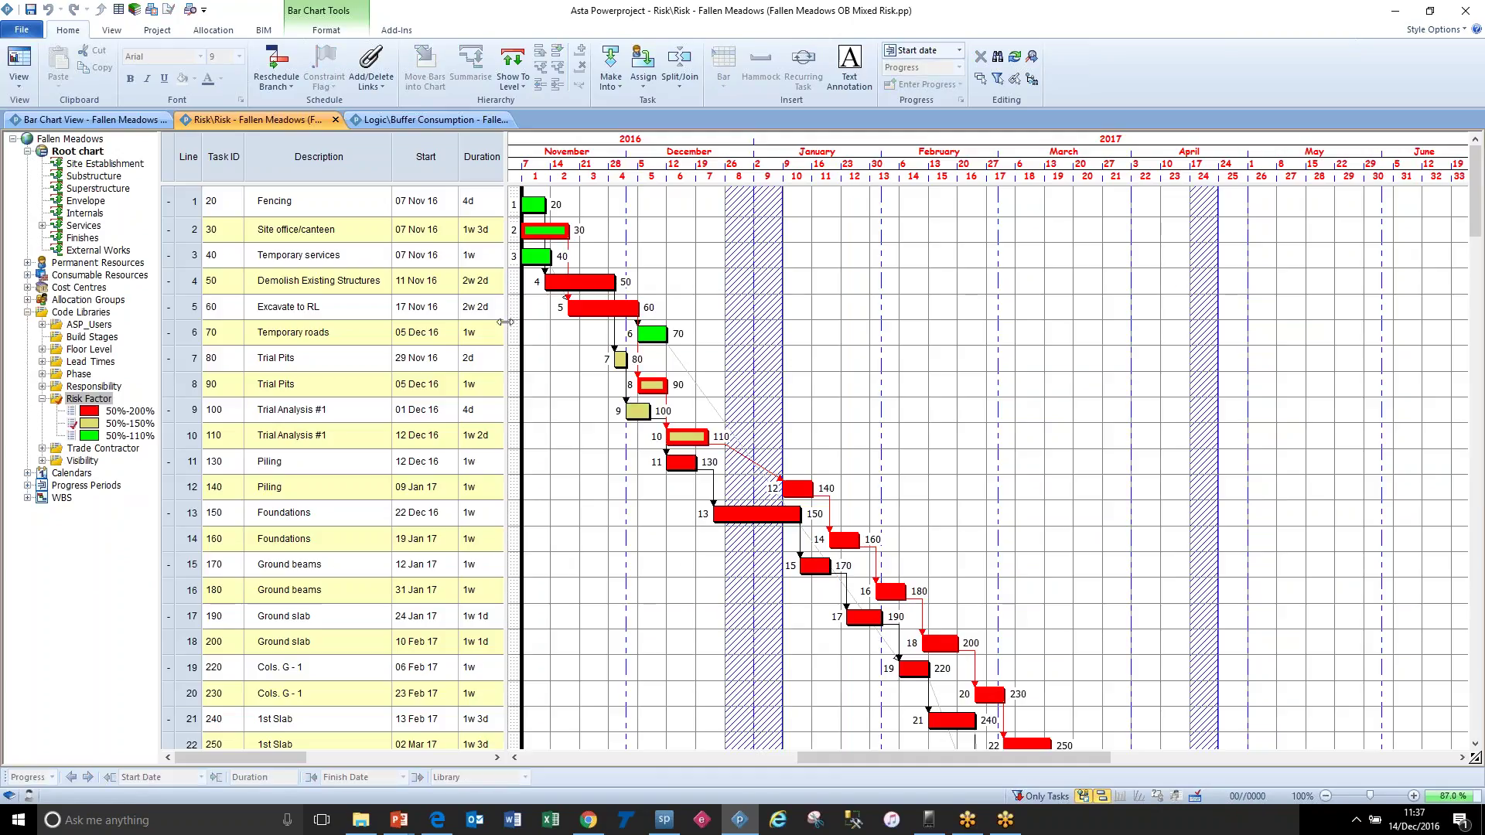
# Step: Widen the task table to reveal the Min Dur and Max Dur columns, and inspect the duration of Demolish Existing Structures
pyautogui.moveTo(505, 322); pyautogui.dragTo(709, 336)
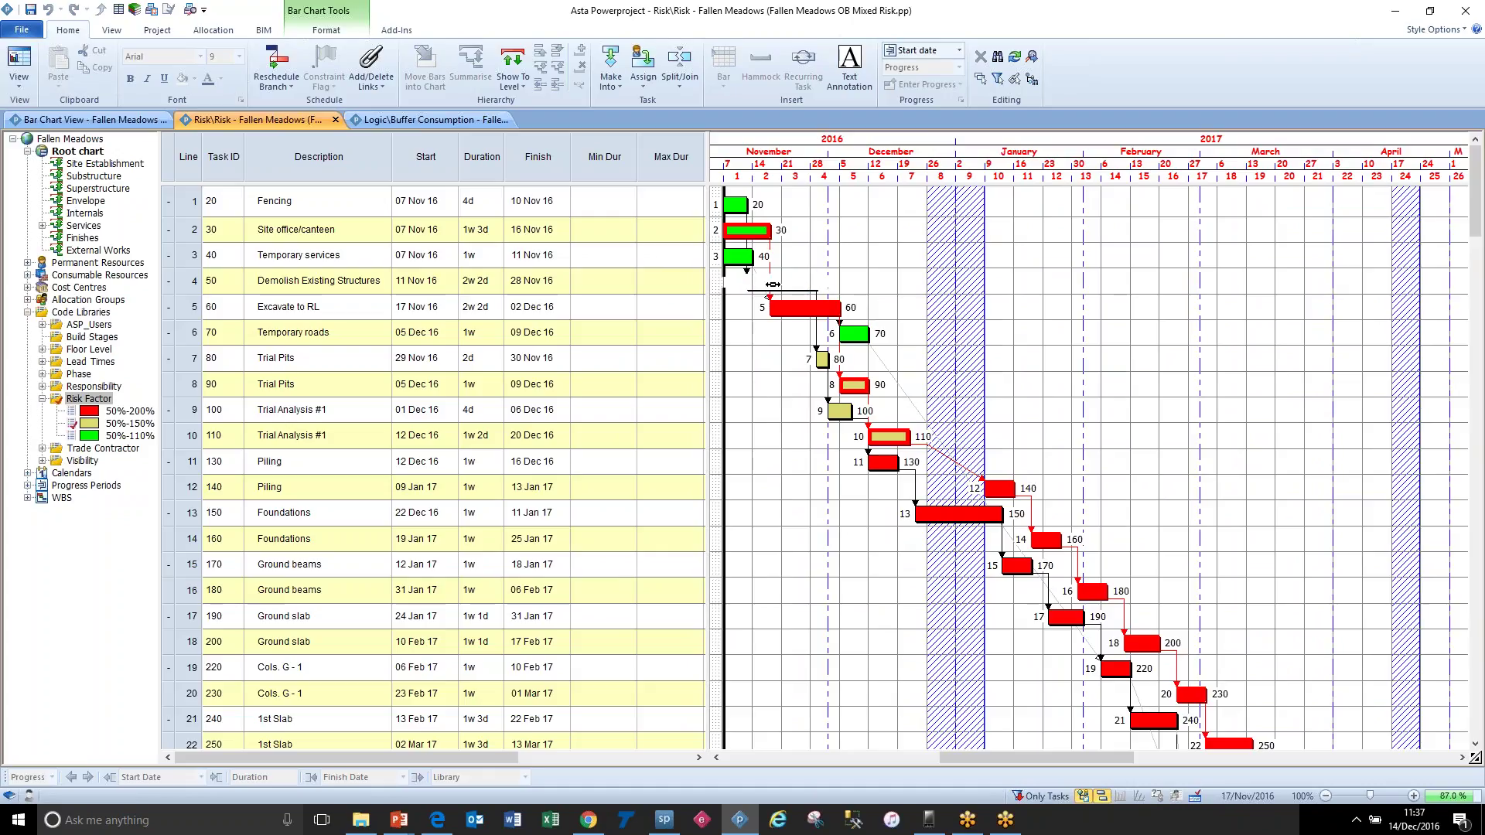
pyautogui.click(767, 285)
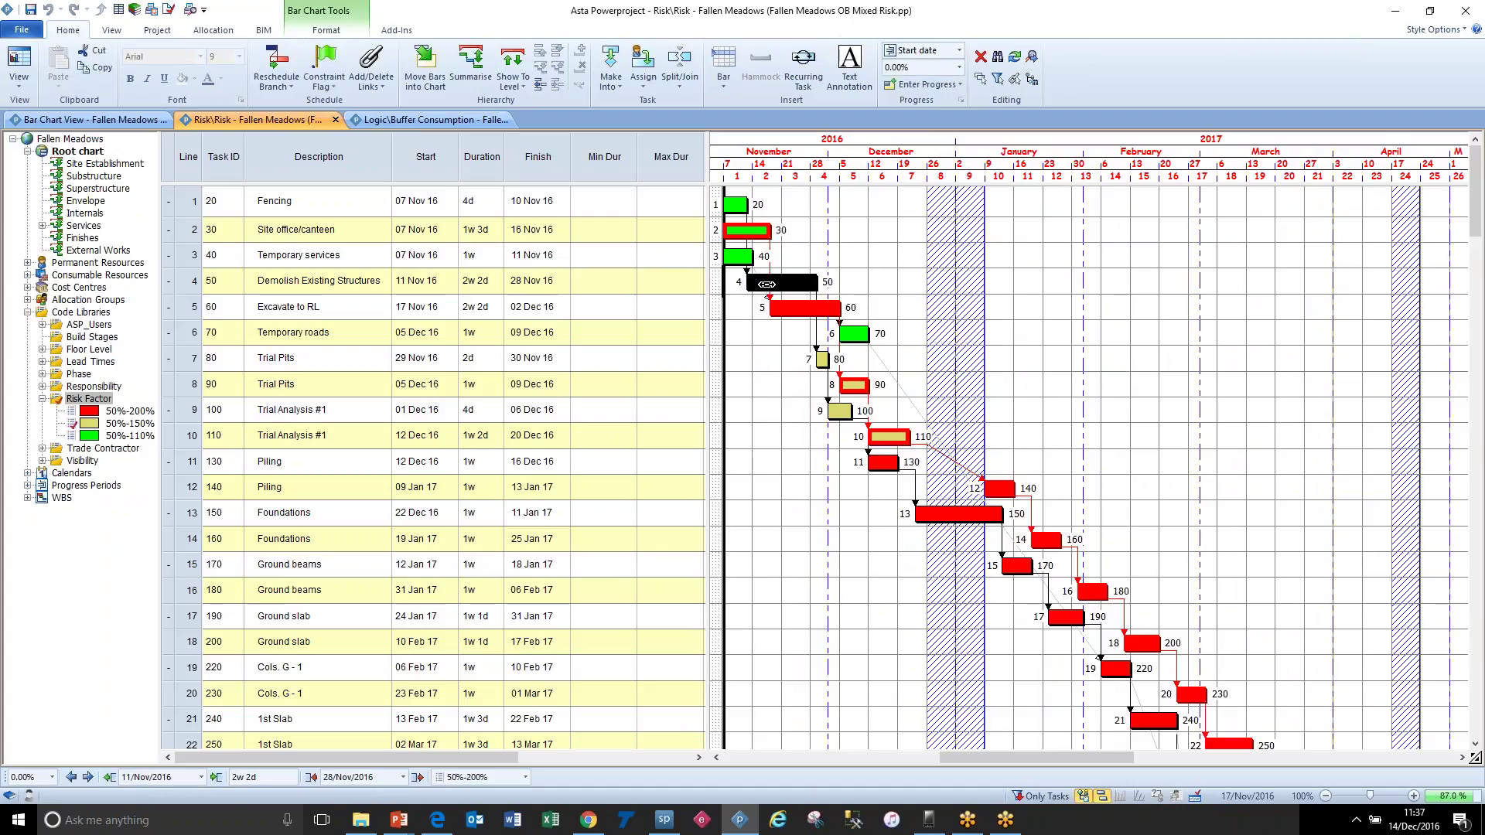
pyautogui.click(487, 288)
pyautogui.click(487, 287)
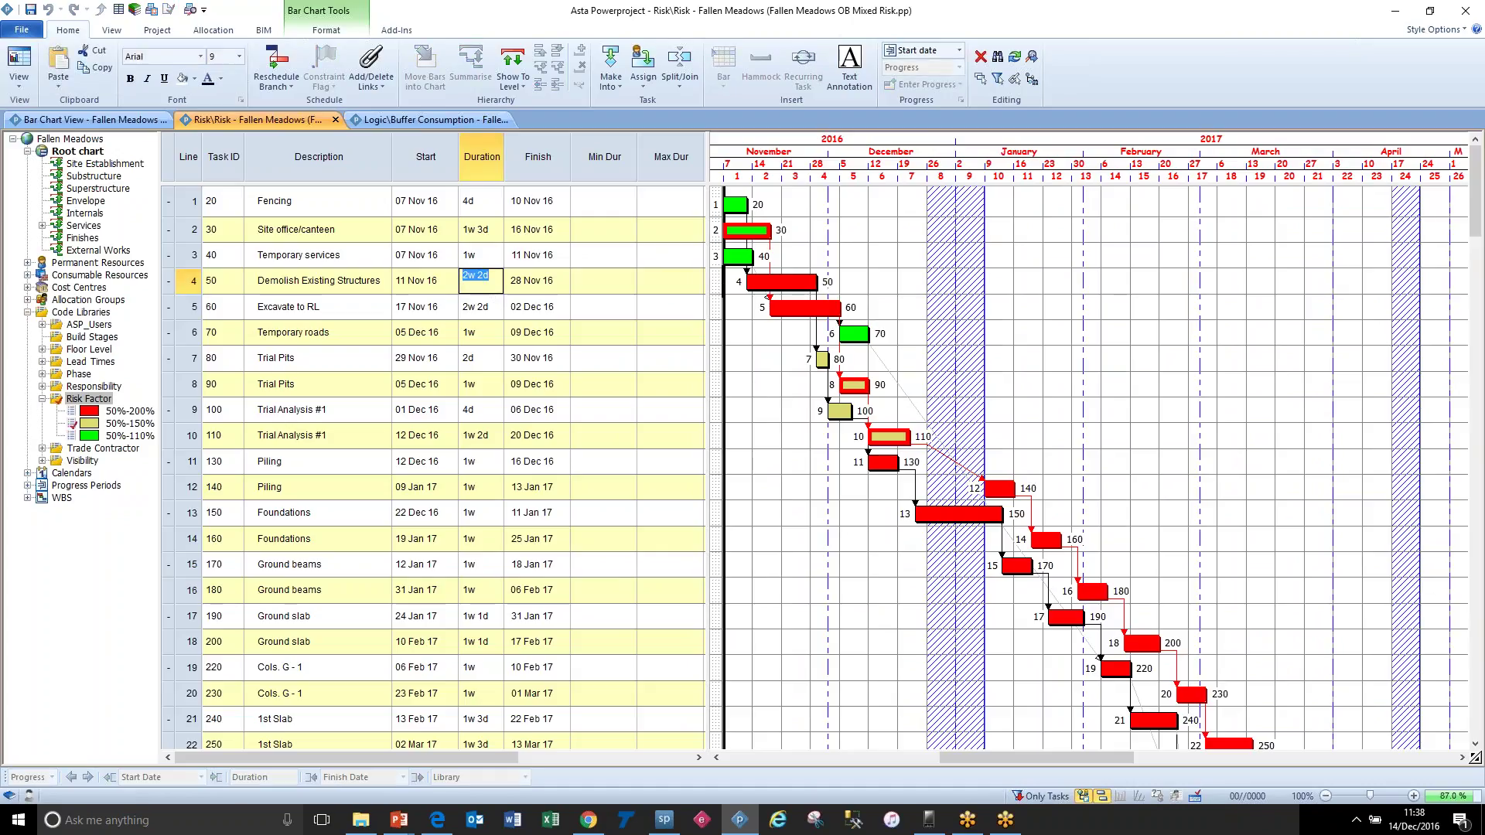
pyautogui.click(750, 335)
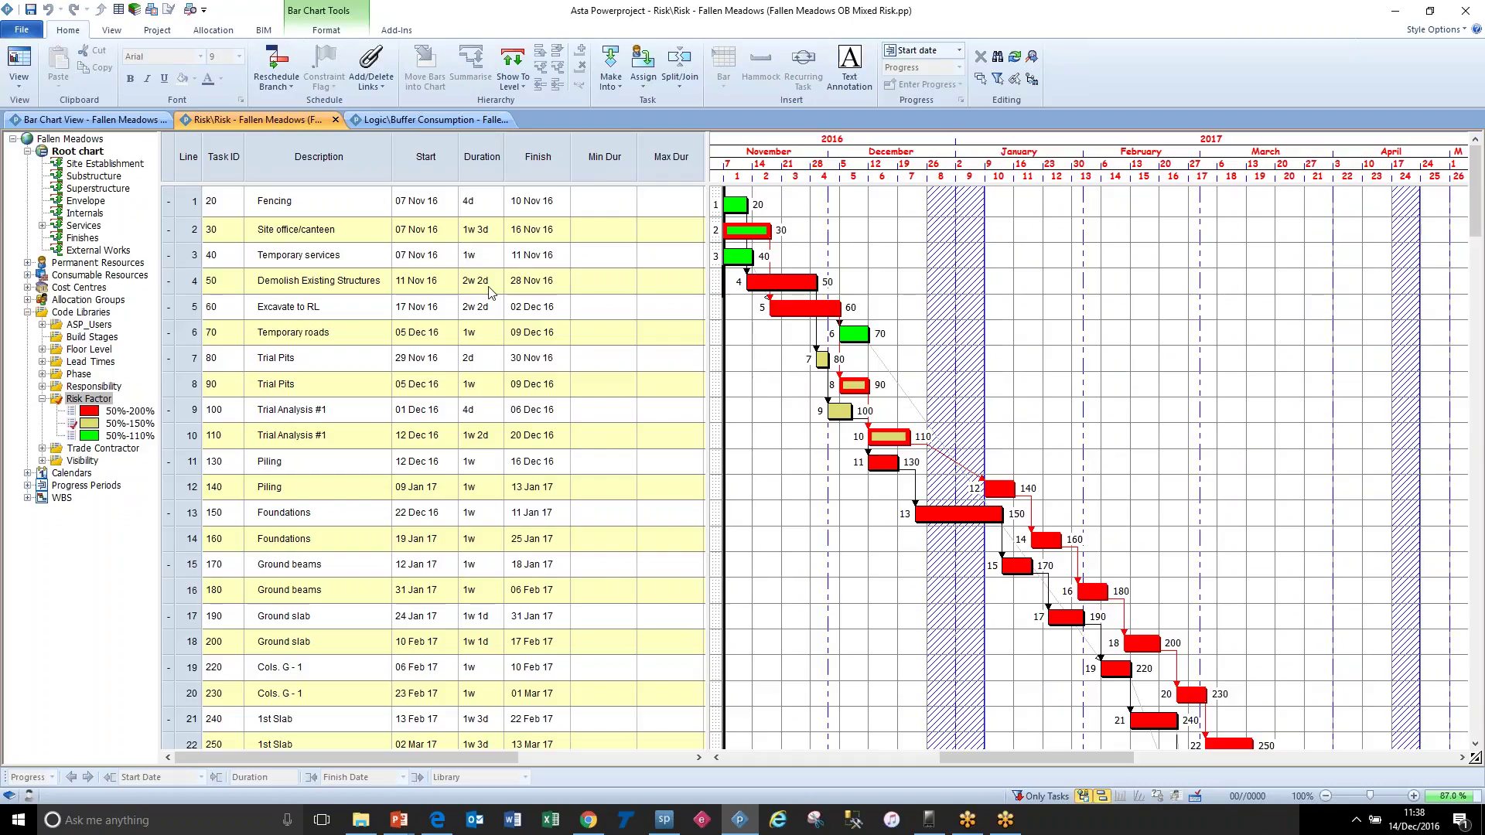
# Step: Set Demolish Existing Structures to a minimum duration of 1w 3d and a maximum duration of 6w
pyautogui.doubleClick(602, 285)
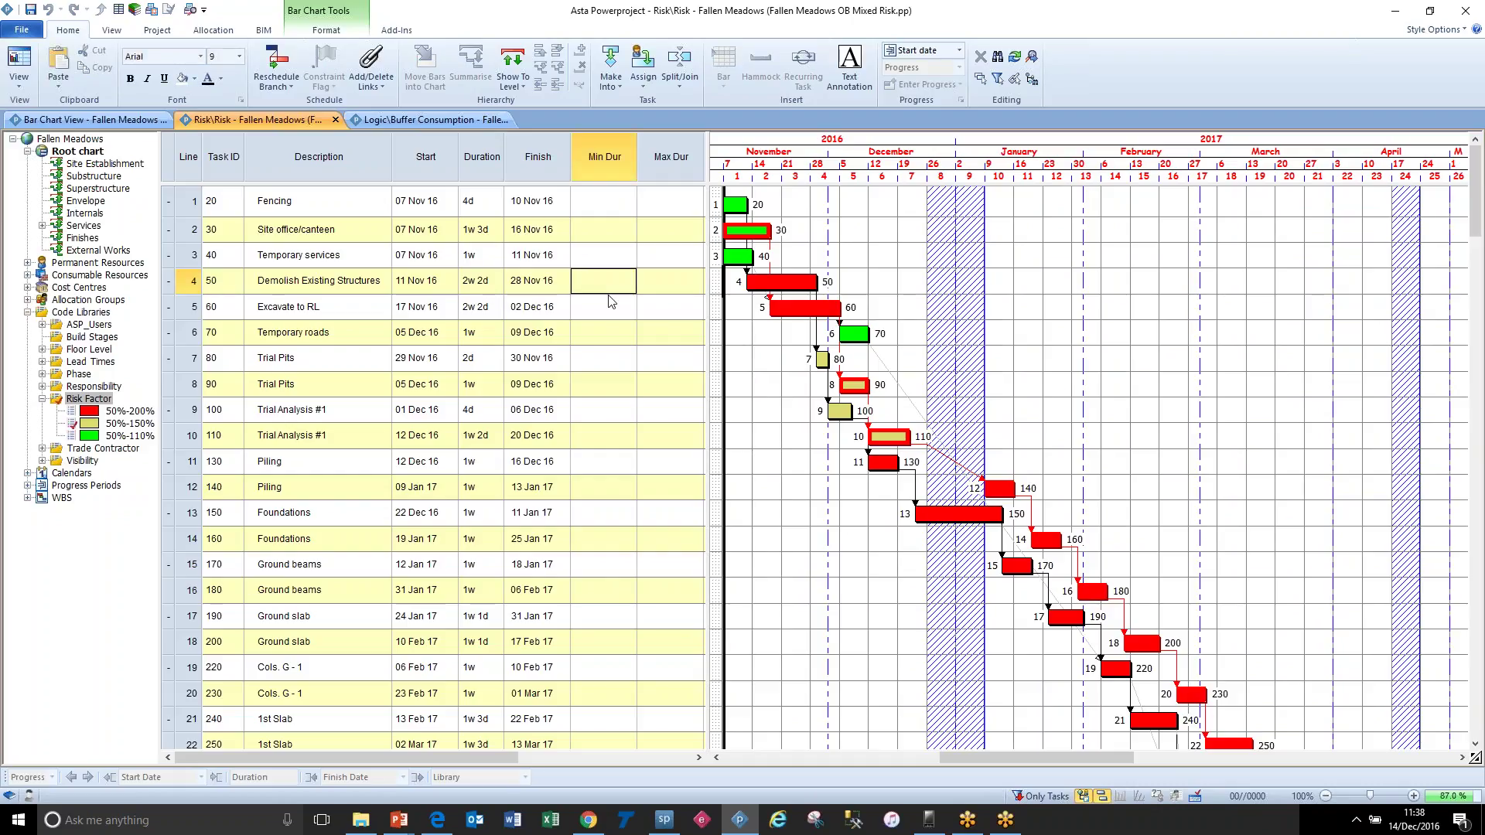
pyautogui.write('1w 3d')
pyautogui.press('Tab')
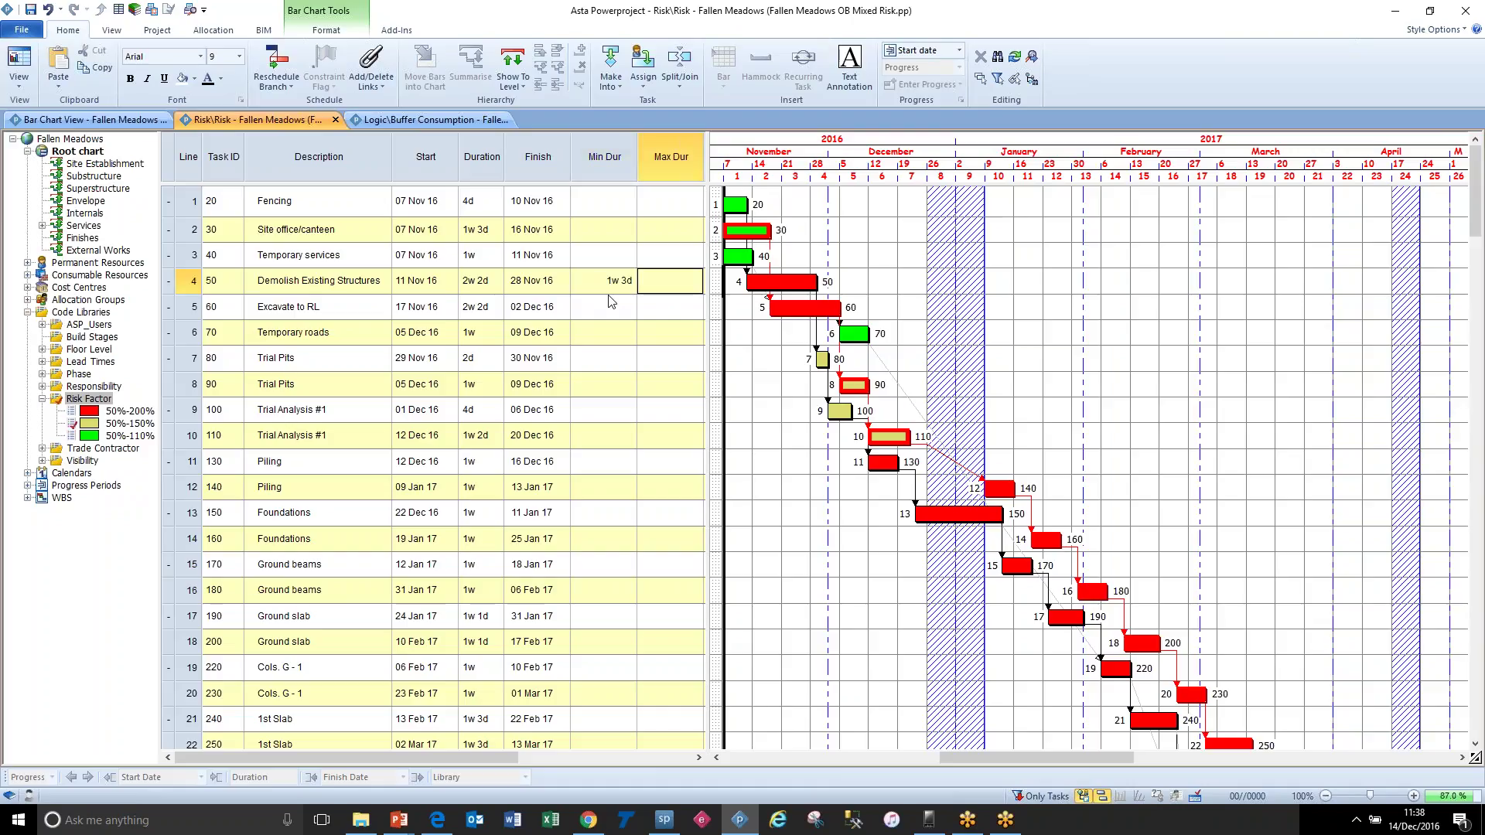
pyautogui.write('6w')
pyautogui.press('Tab')
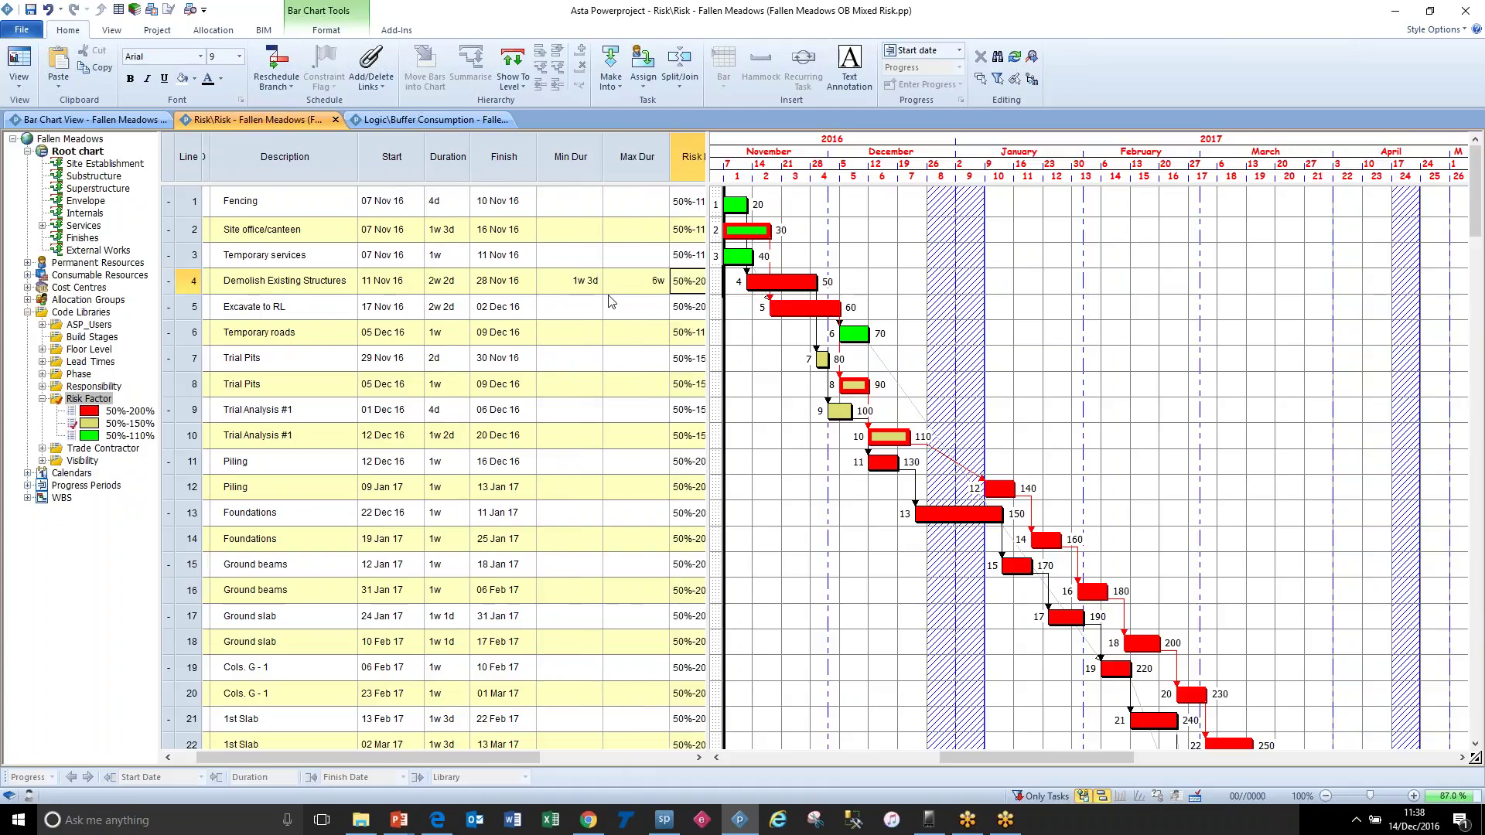
# Step: Narrow the table to Max Dur, stretch the Demolish Existing Structures bar to 4w, and compare its minimum and maximum durations
pyautogui.moveTo(707, 282); pyautogui.dragTo(672, 280)
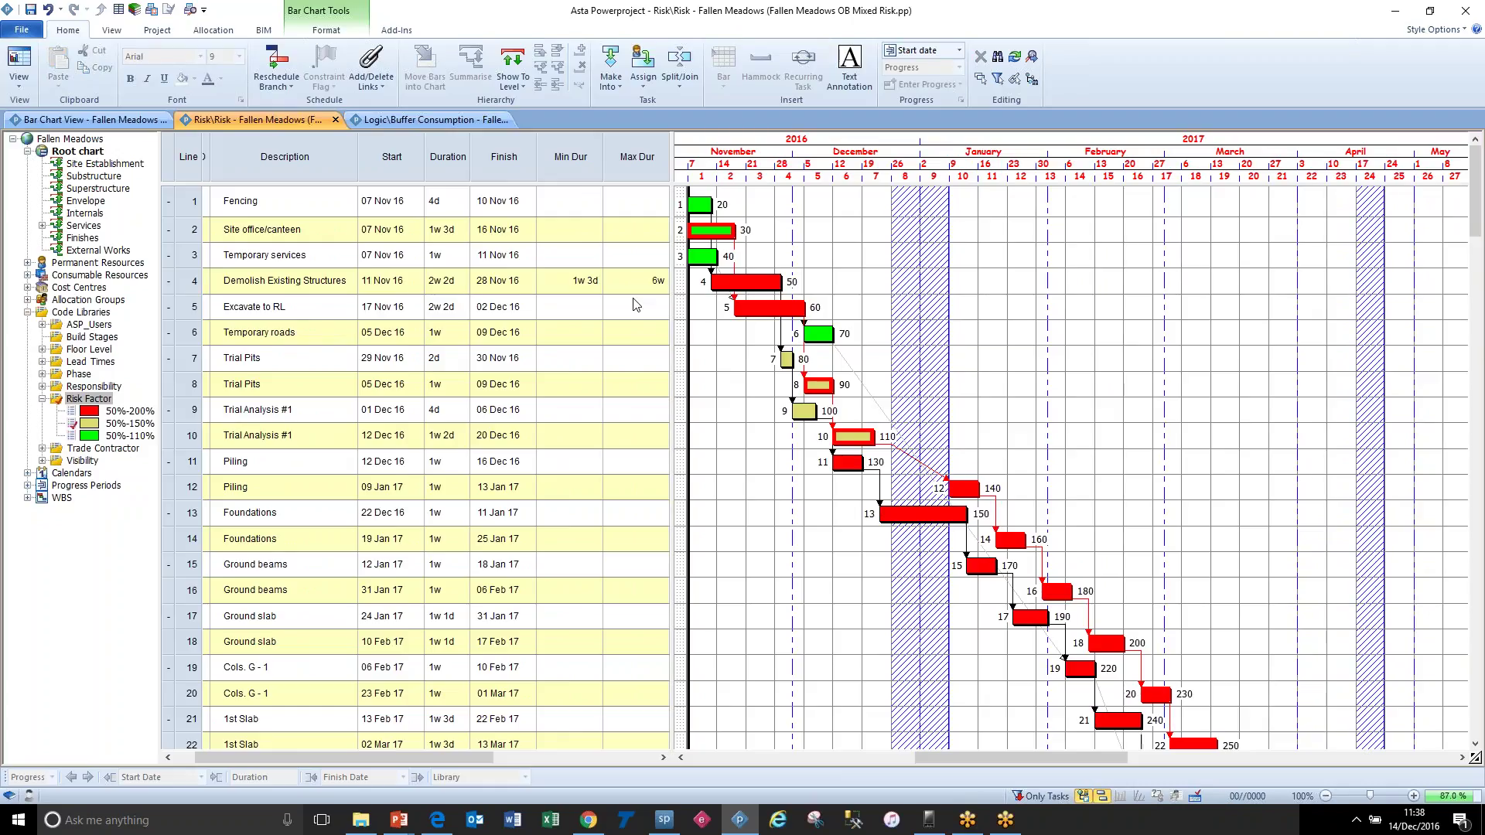
pyautogui.moveTo(781, 282); pyautogui.dragTo(830, 290)
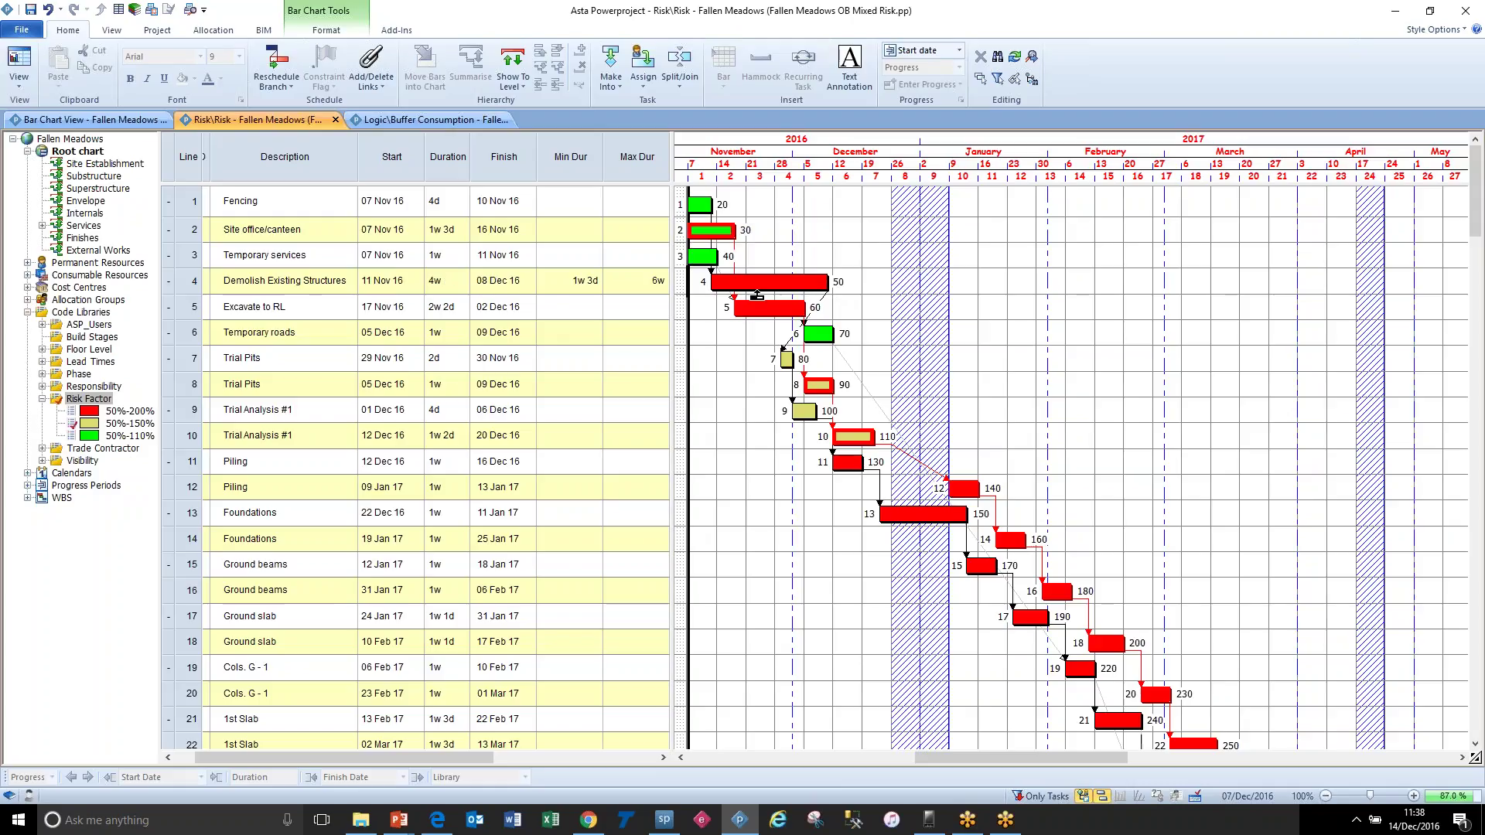
pyautogui.moveTo(576, 287); pyautogui.dragTo(649, 294)
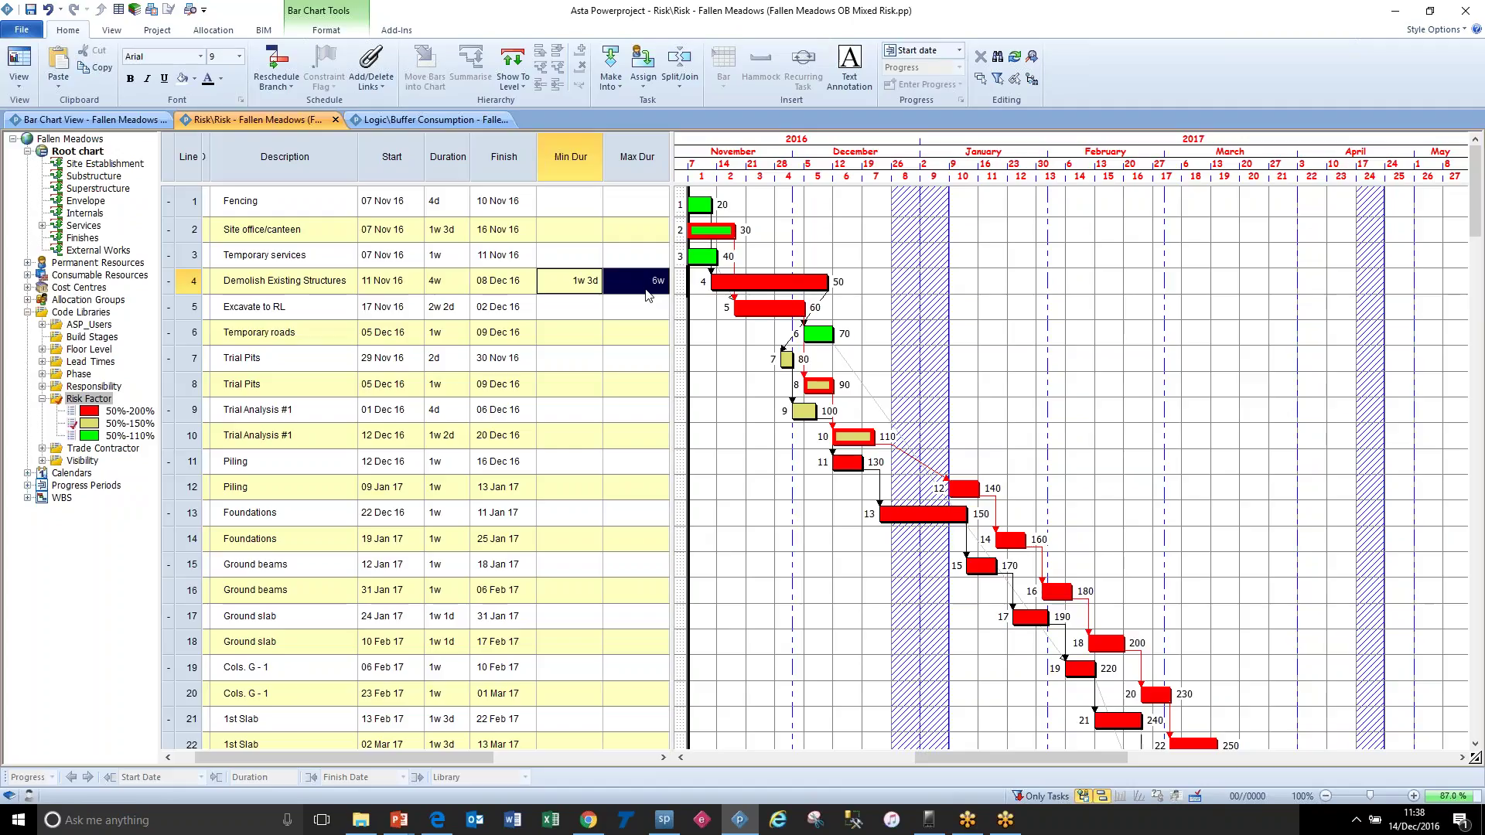
# Step: Undo the Demolish Existing Structures finish date change and both its risk analysis minimum and maximum duration edits
pyautogui.click(706, 295)
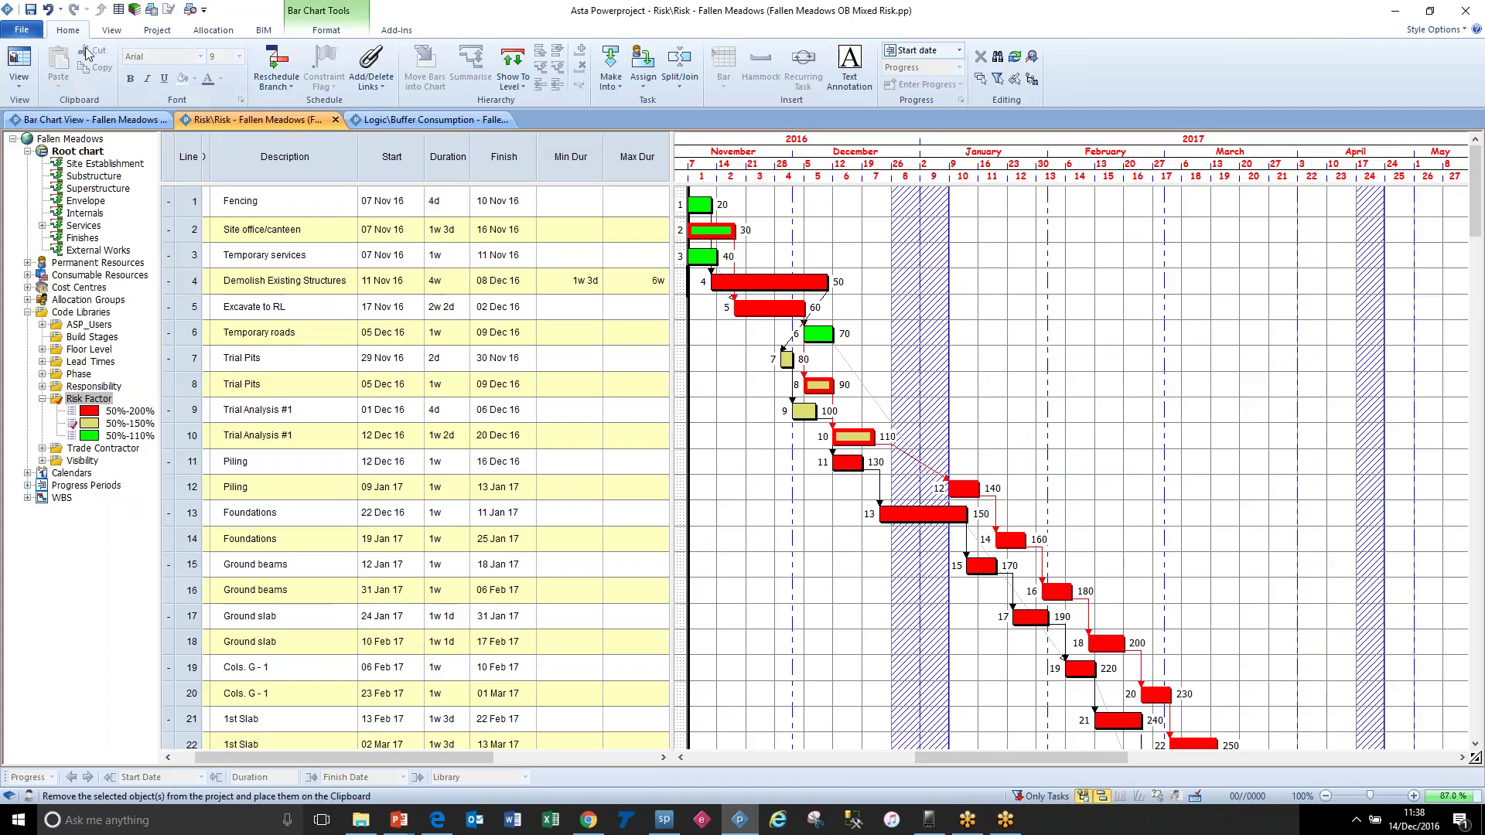
pyautogui.click(61, 9)
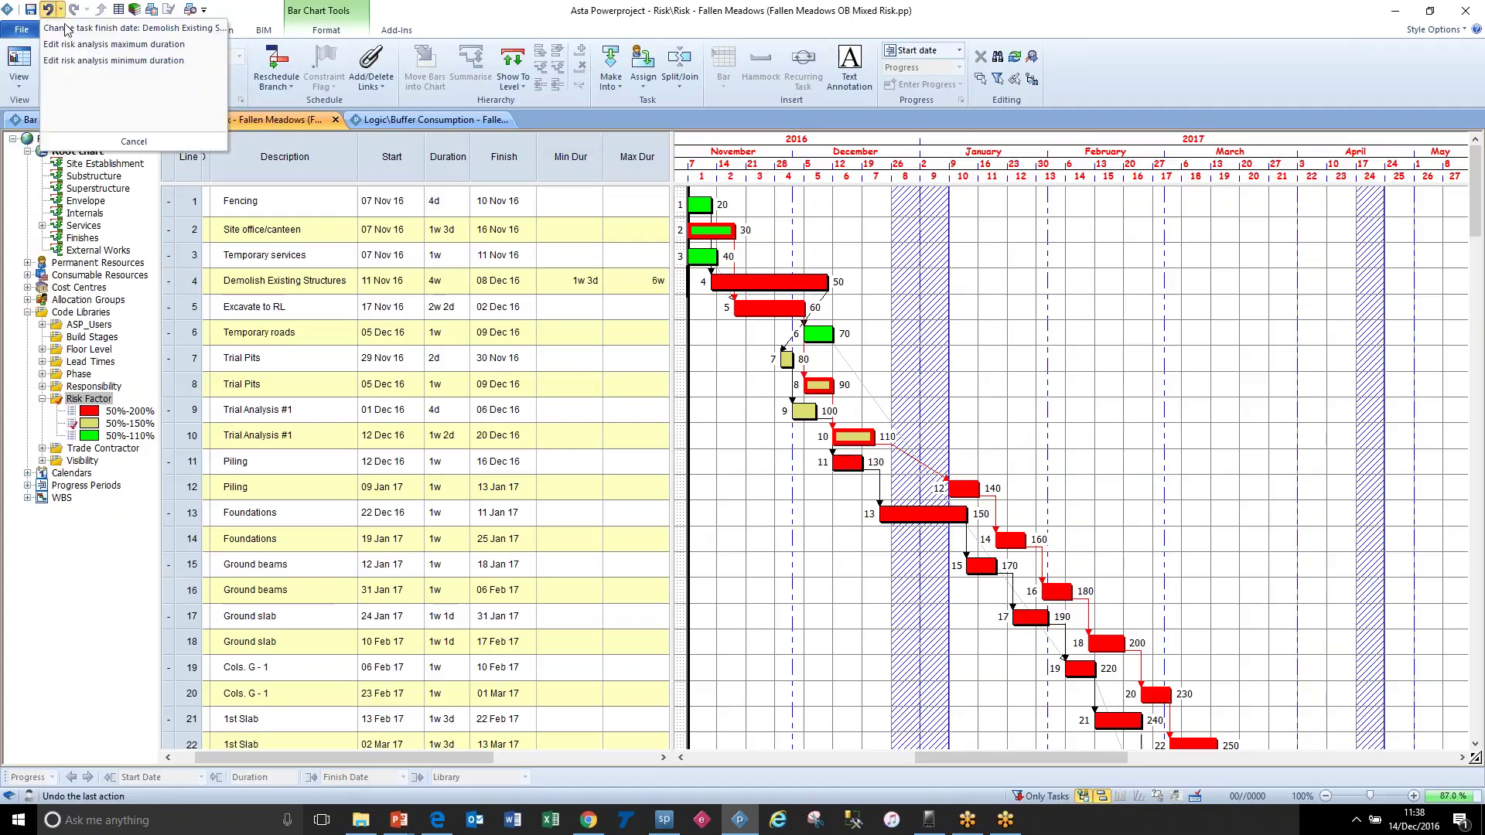
pyautogui.click(113, 60)
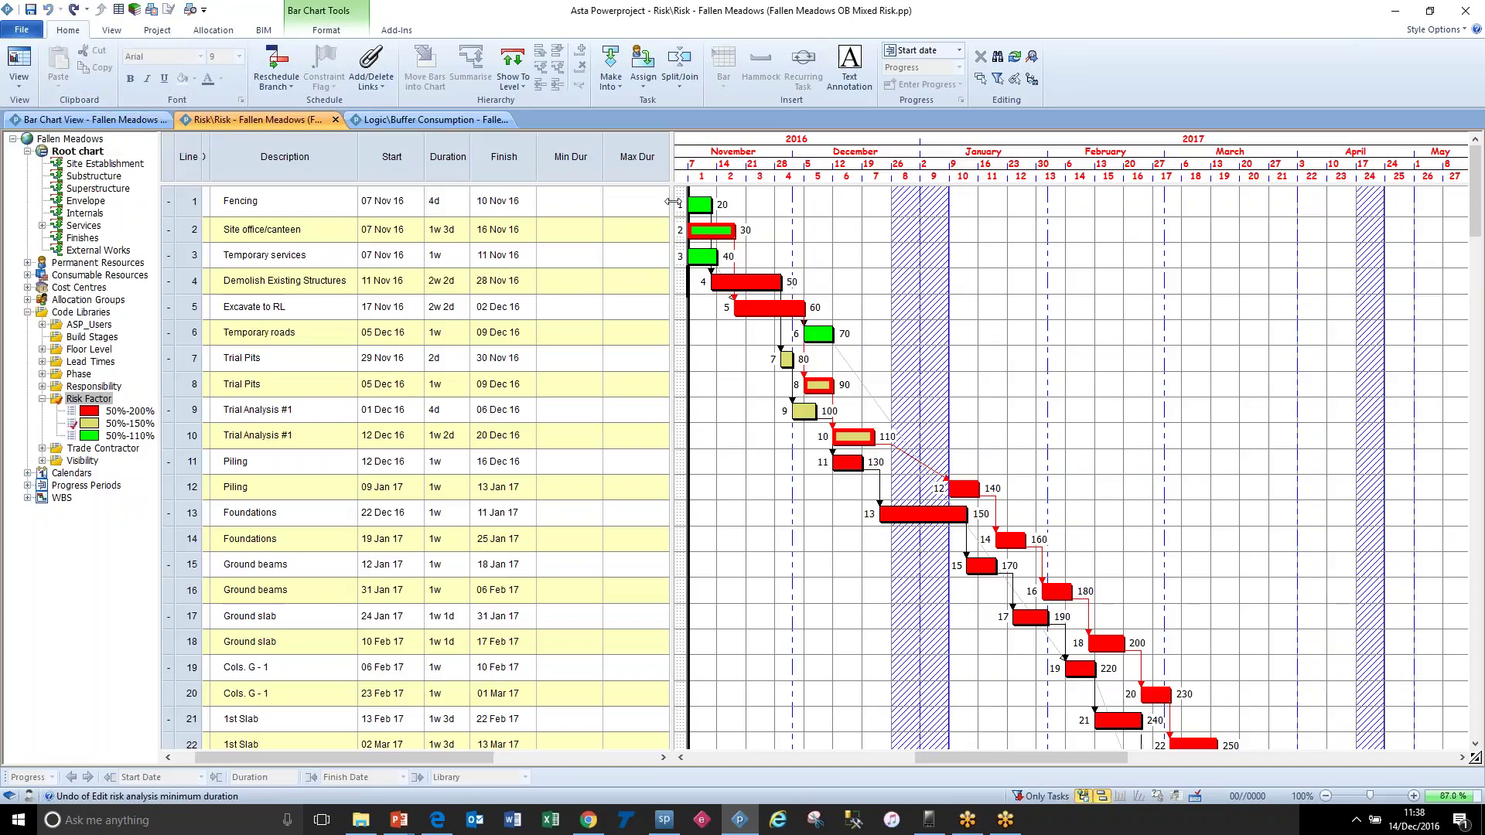
# Step: Reveal the Risk Library column and review the properties of the 50%-200% risk factor entry alongside the task durations
pyautogui.moveTo(673, 201); pyautogui.dragTo(750, 206)
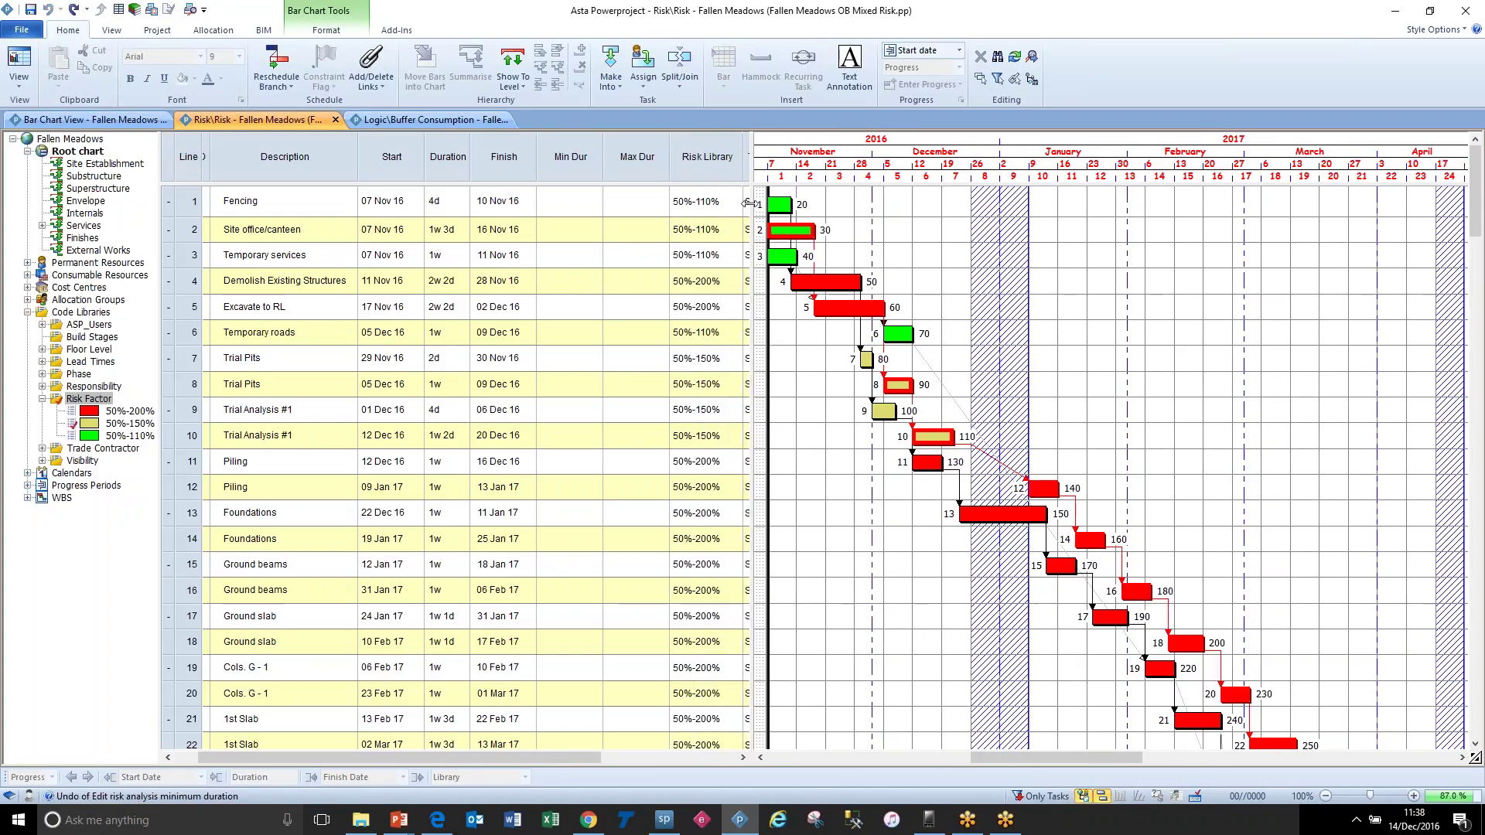
pyautogui.click(707, 157)
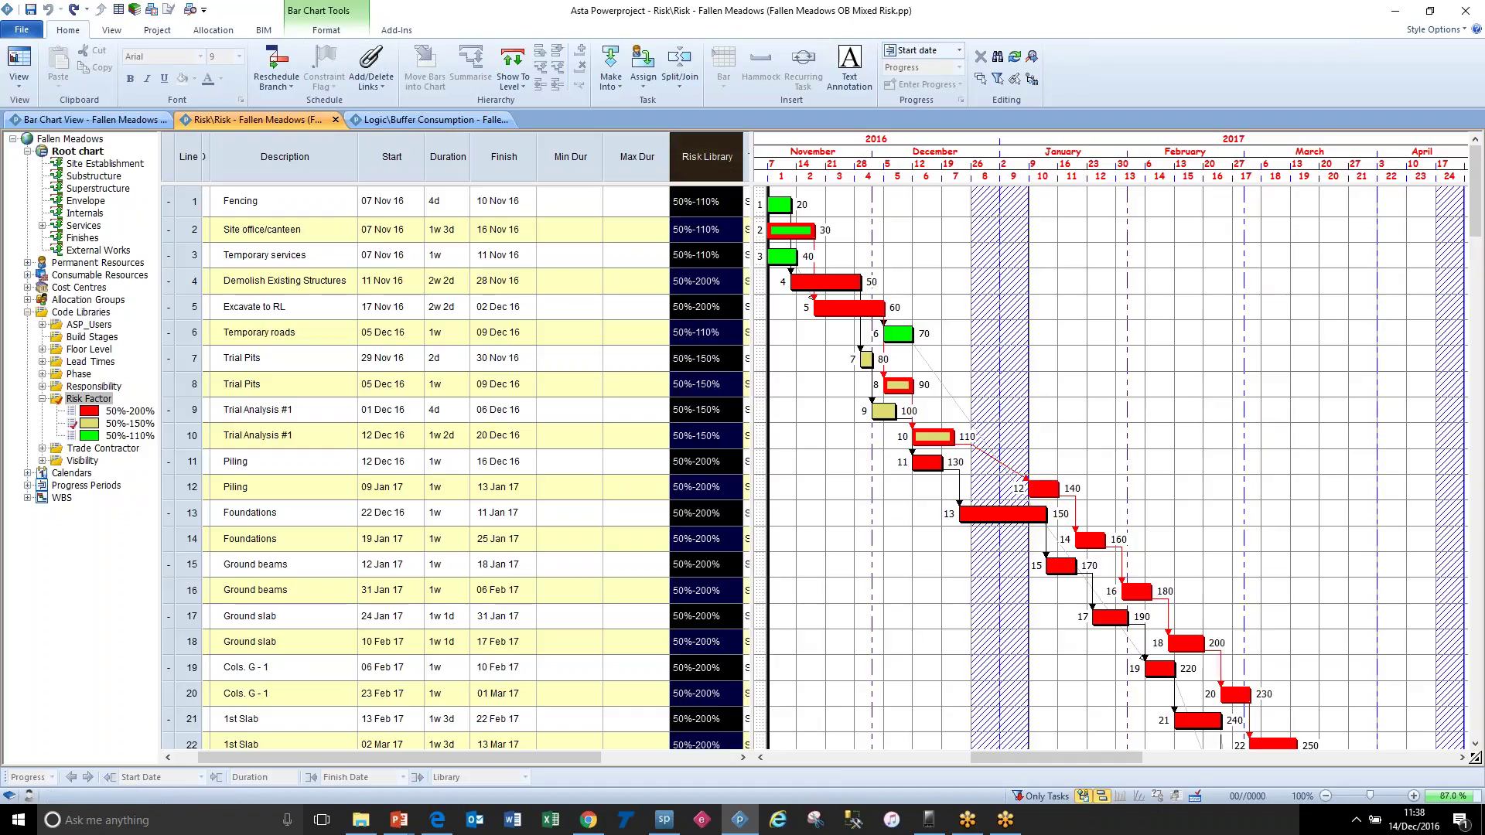
pyautogui.rightClick(122, 416)
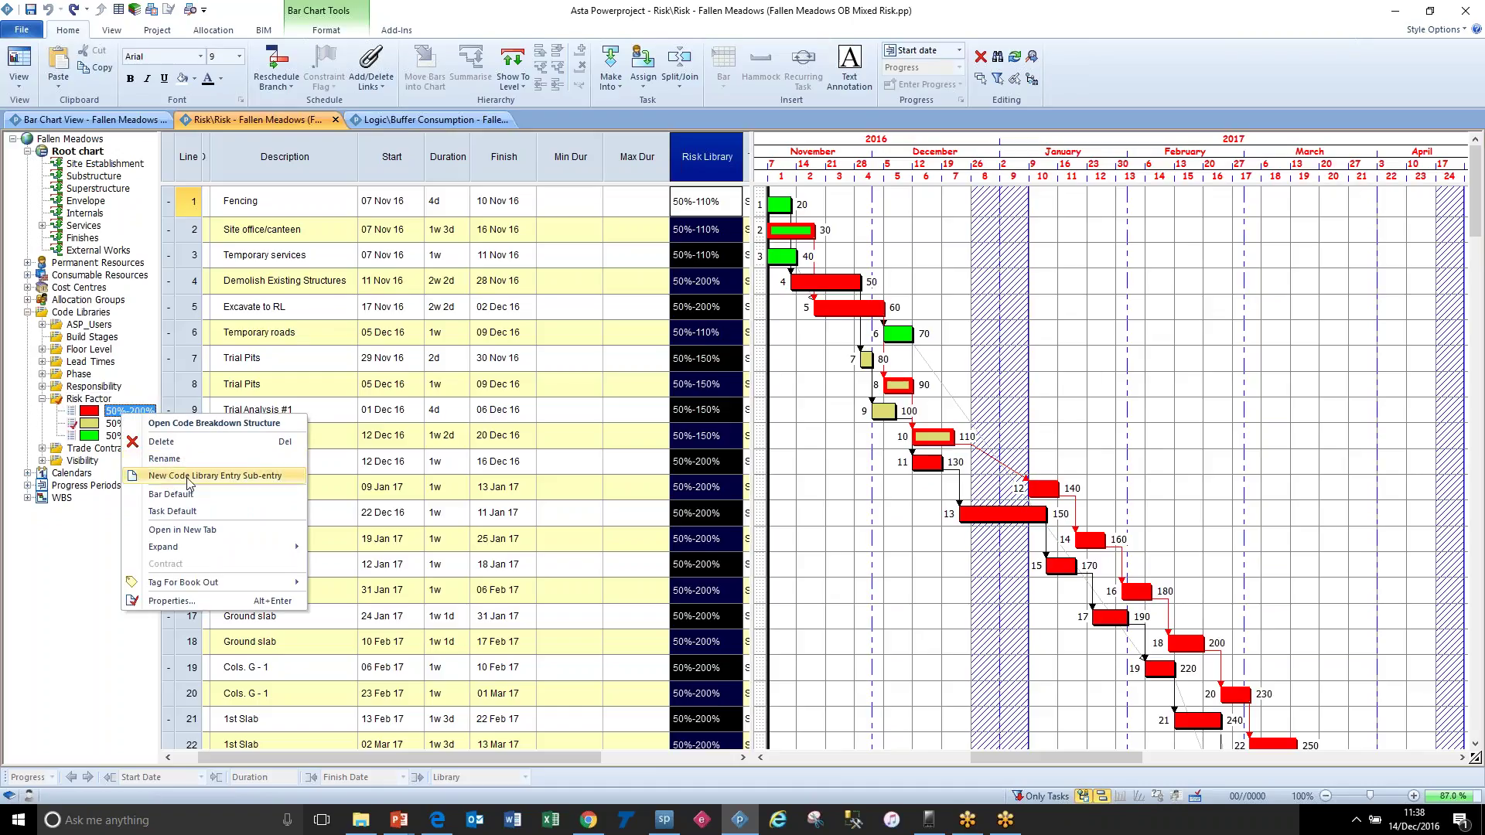
pyautogui.click(171, 601)
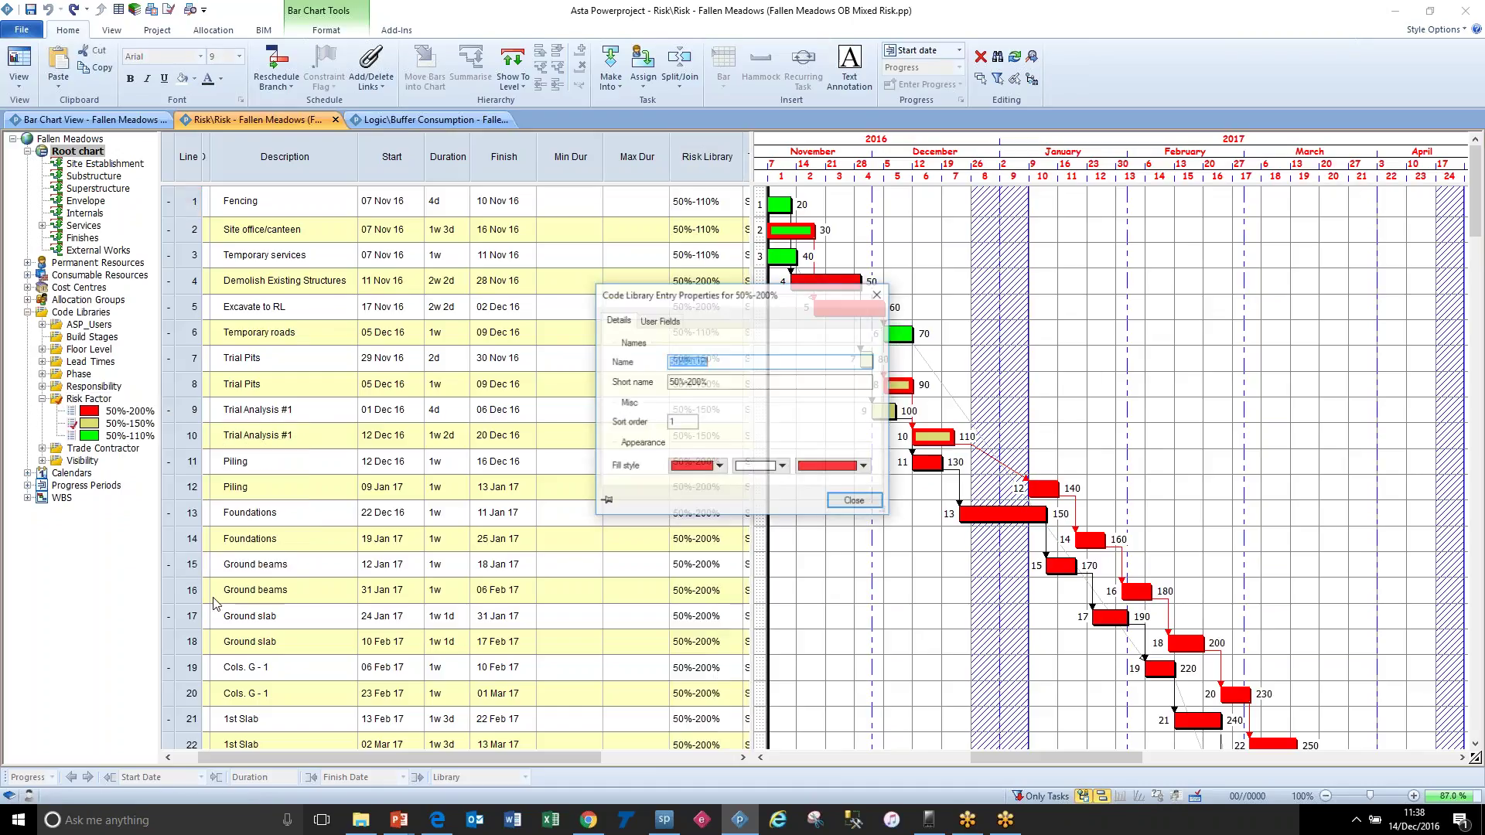
pyautogui.click(678, 362)
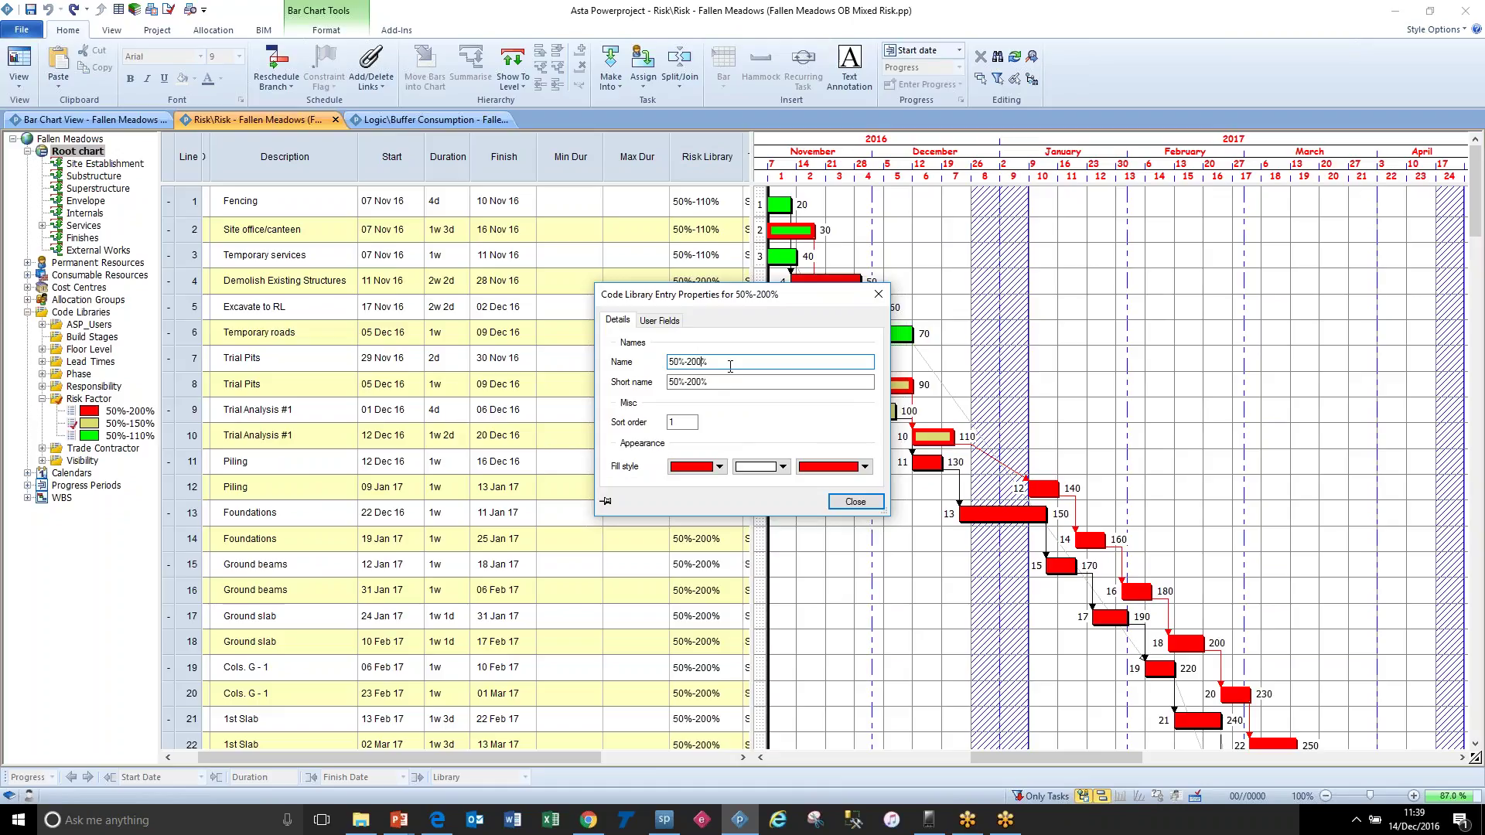
pyautogui.click(855, 502)
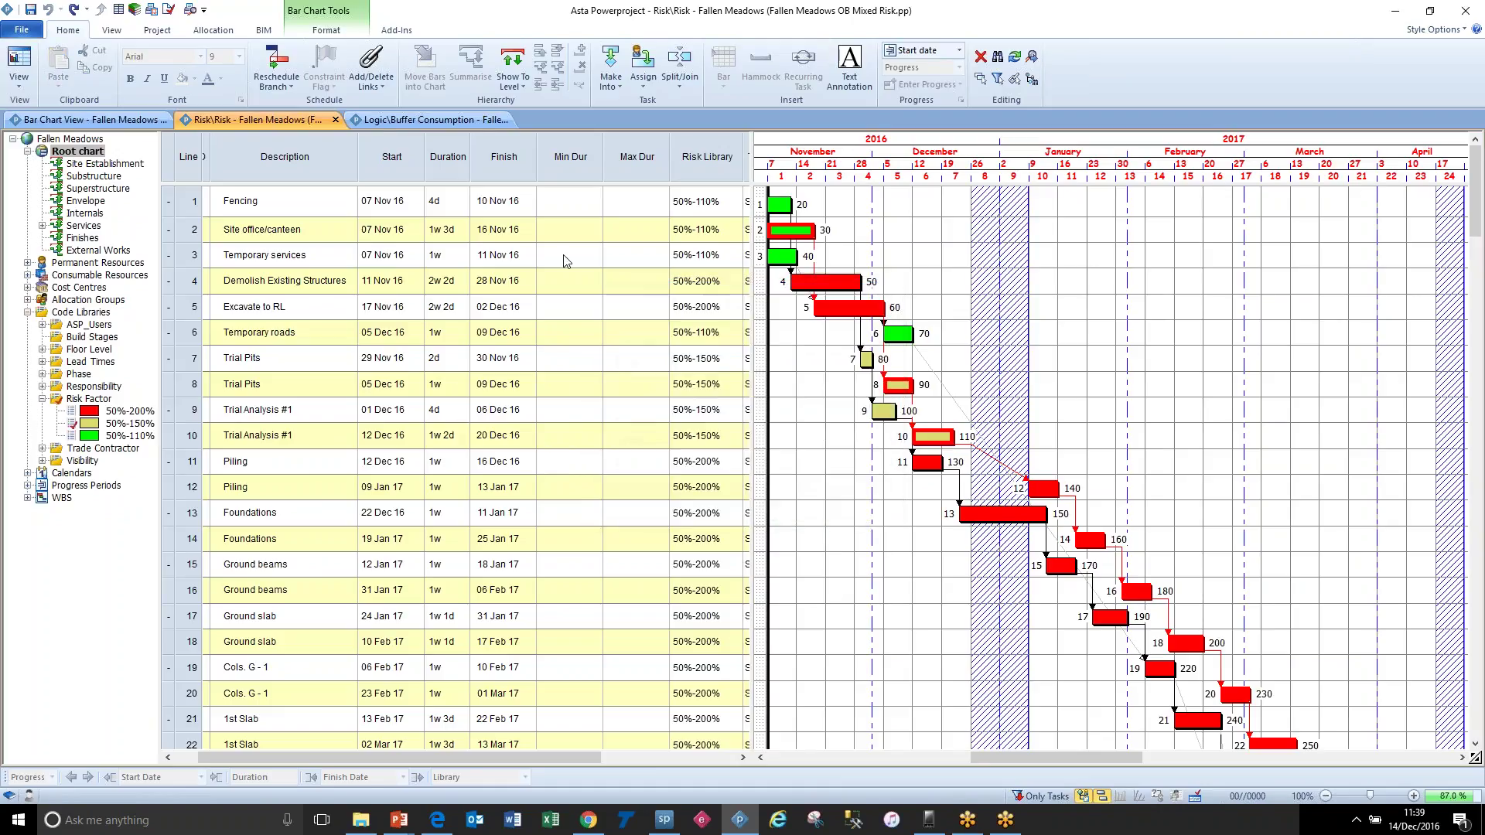
pyautogui.click(454, 159)
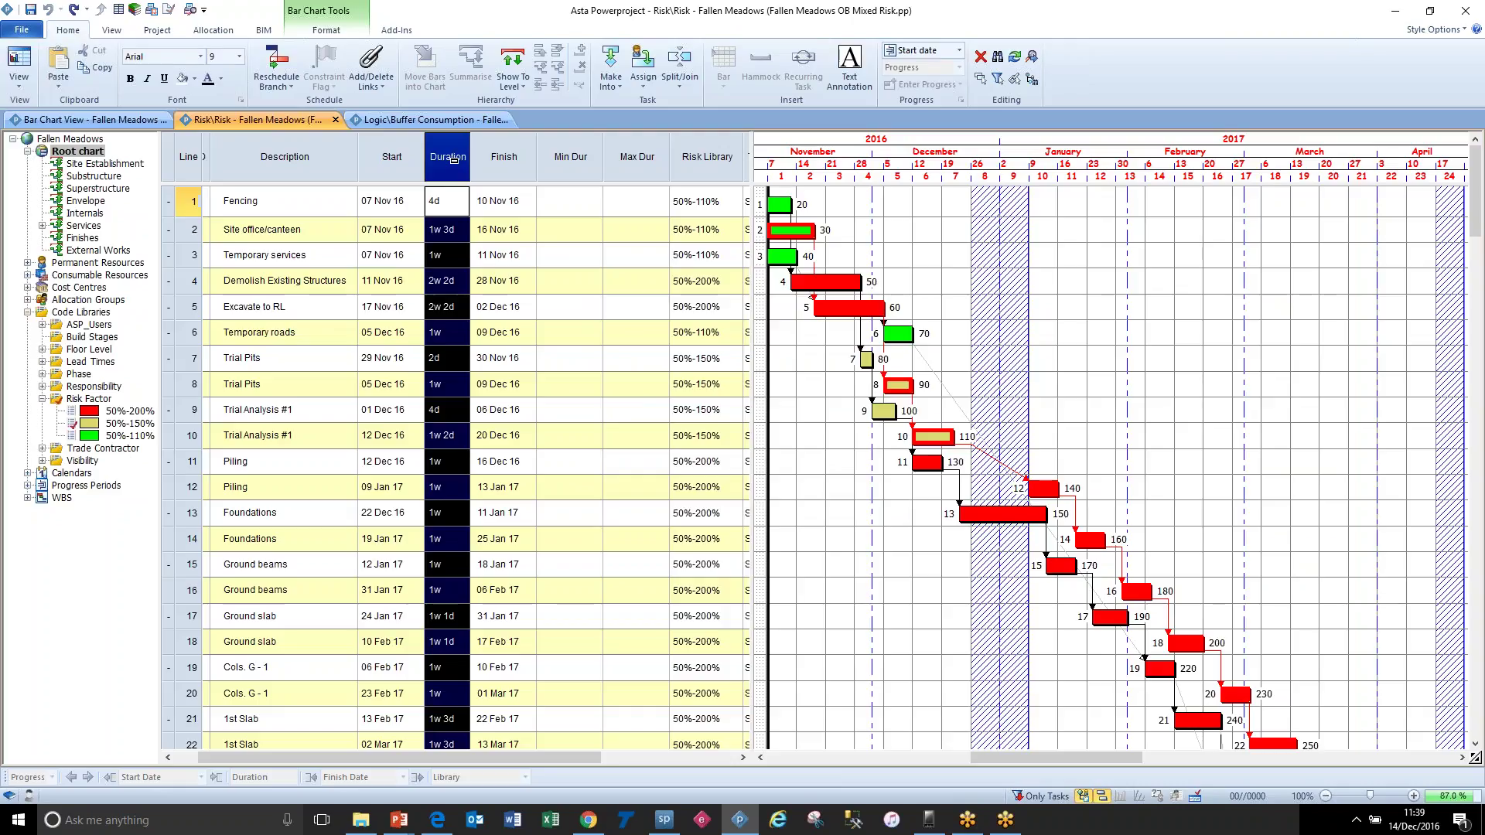
# Step: Remove the Min Dur and Max Dur columns from the task table
pyautogui.moveTo(577, 167); pyautogui.dragTo(621, 165)
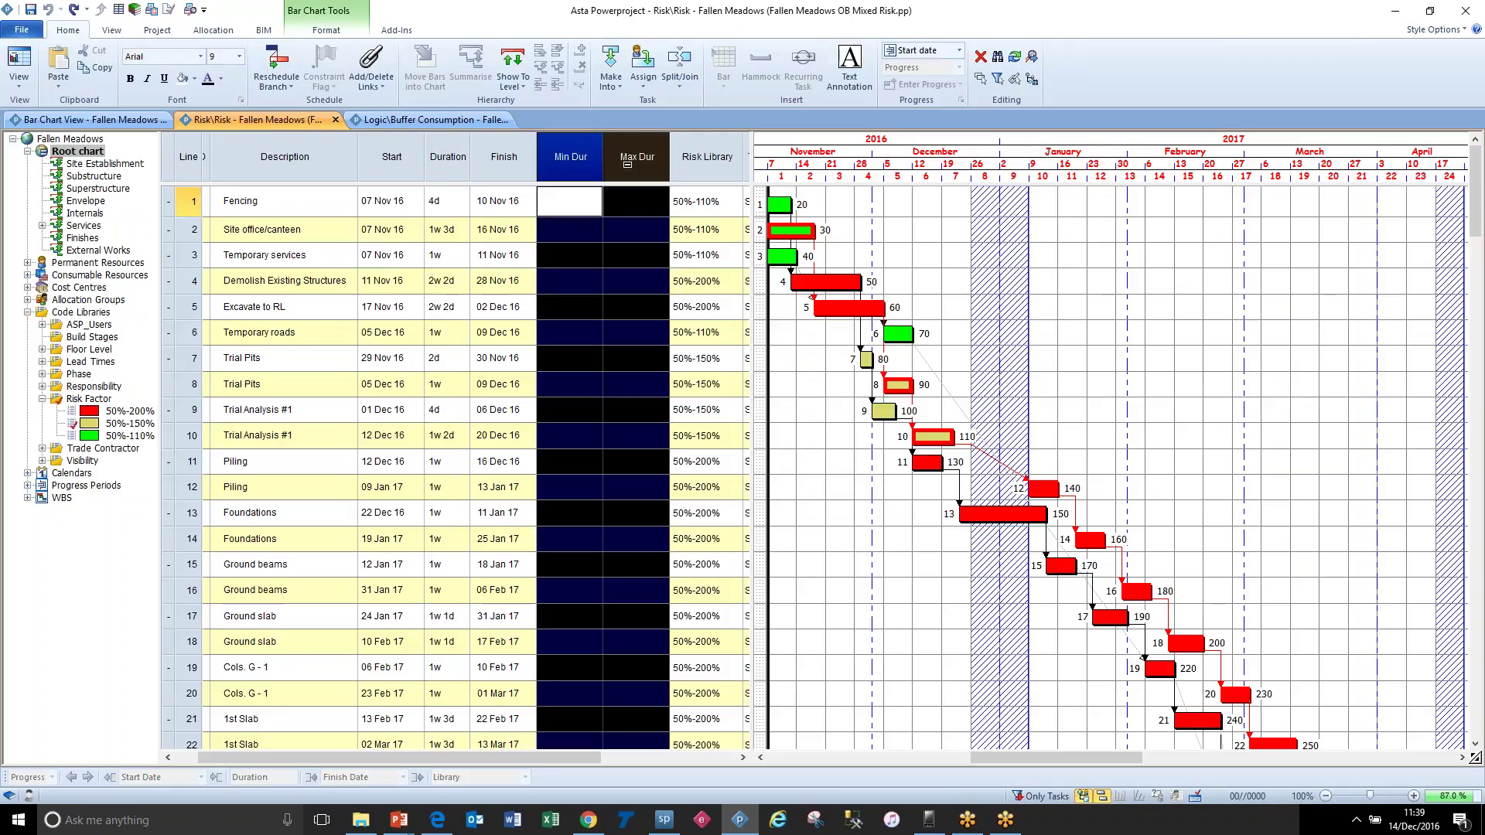
pyautogui.rightClick(639, 147)
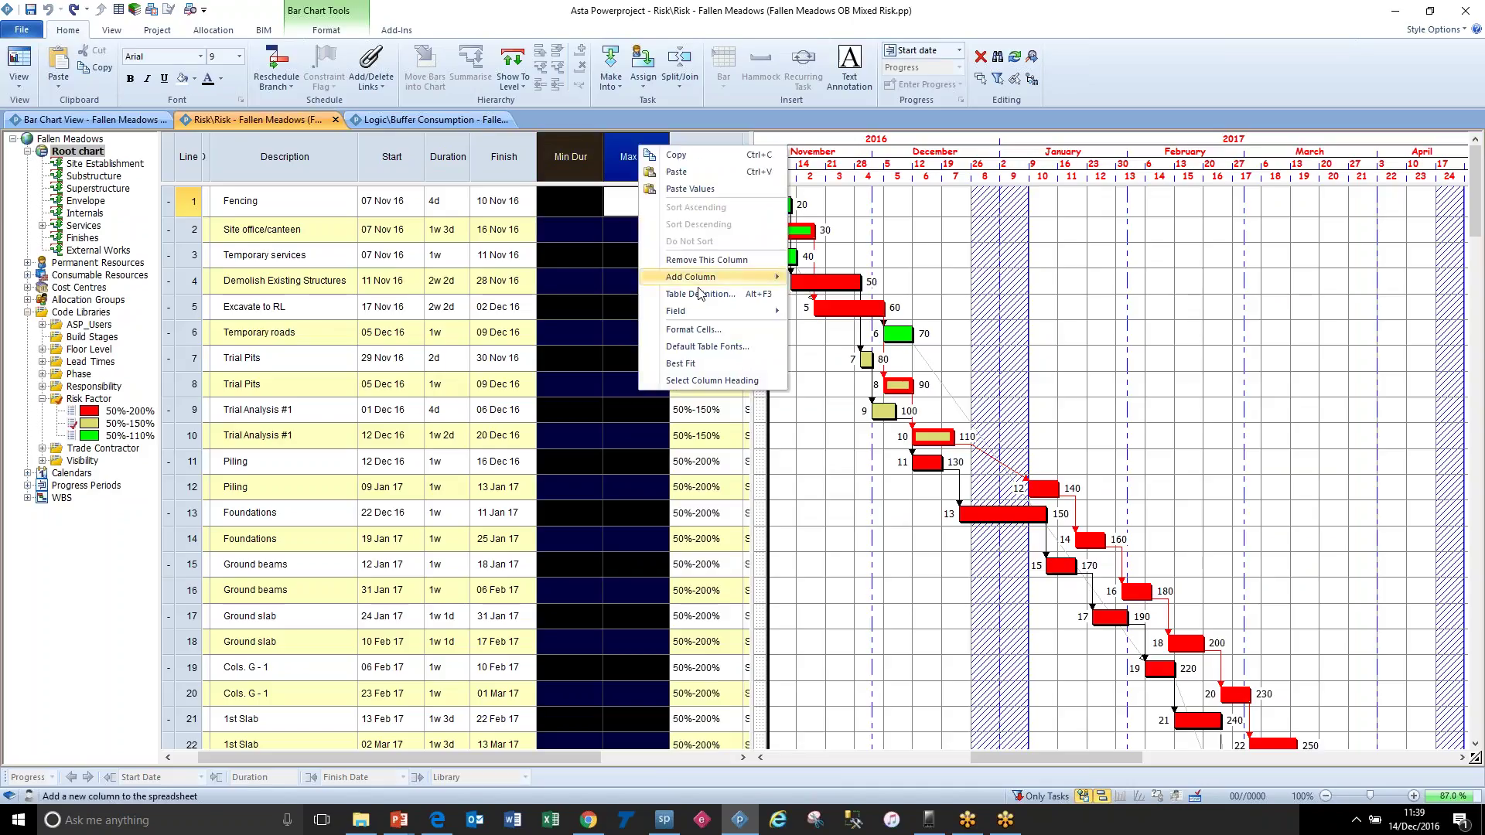
pyautogui.click(700, 260)
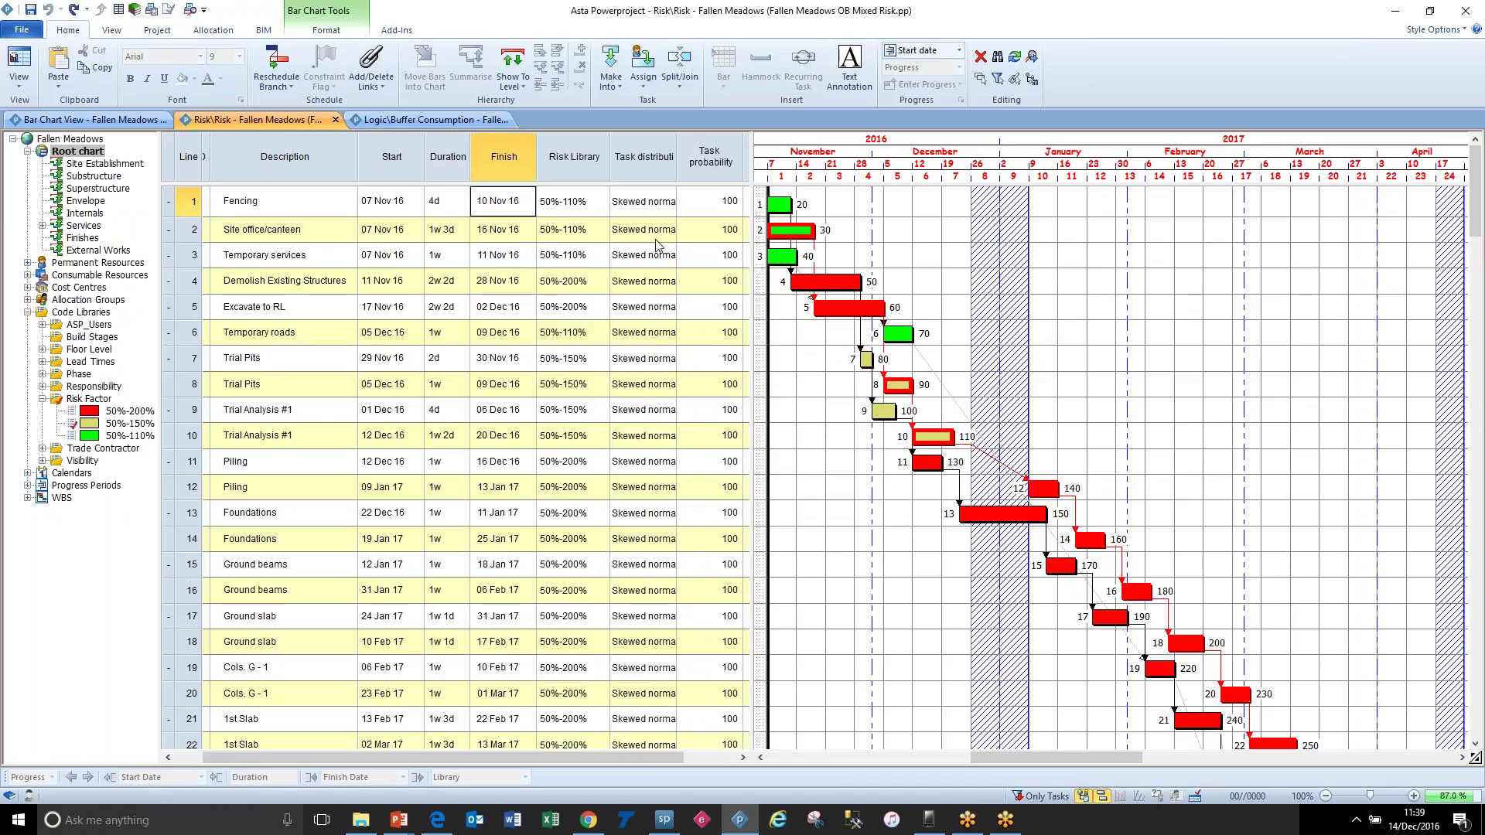
# Step: Review the Risk Library options for Fencing and the task distribution options for Demolish Existing Structures, leaving both unchanged
pyautogui.click(603, 205)
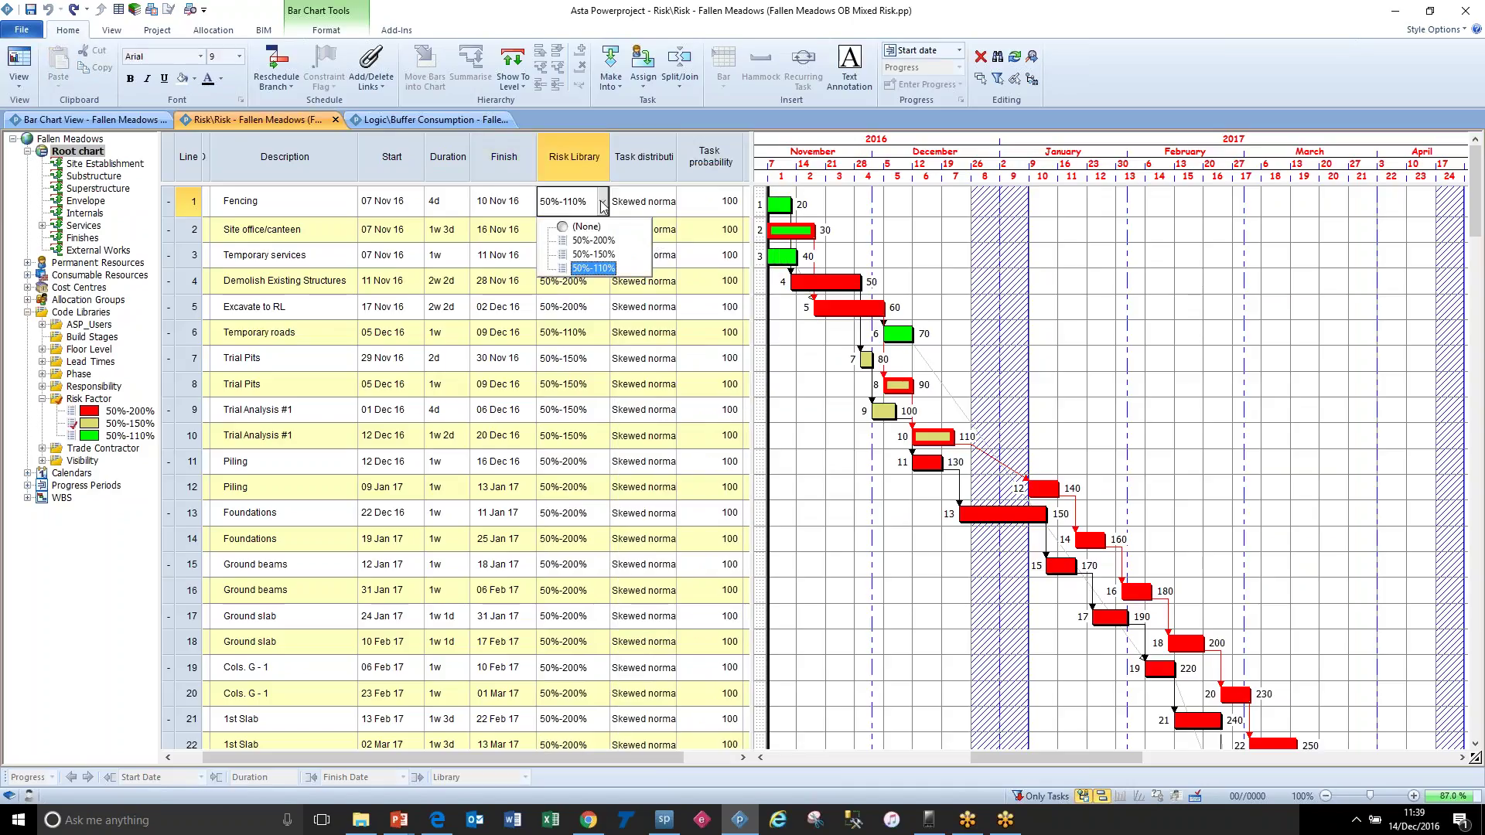
pyautogui.click(889, 242)
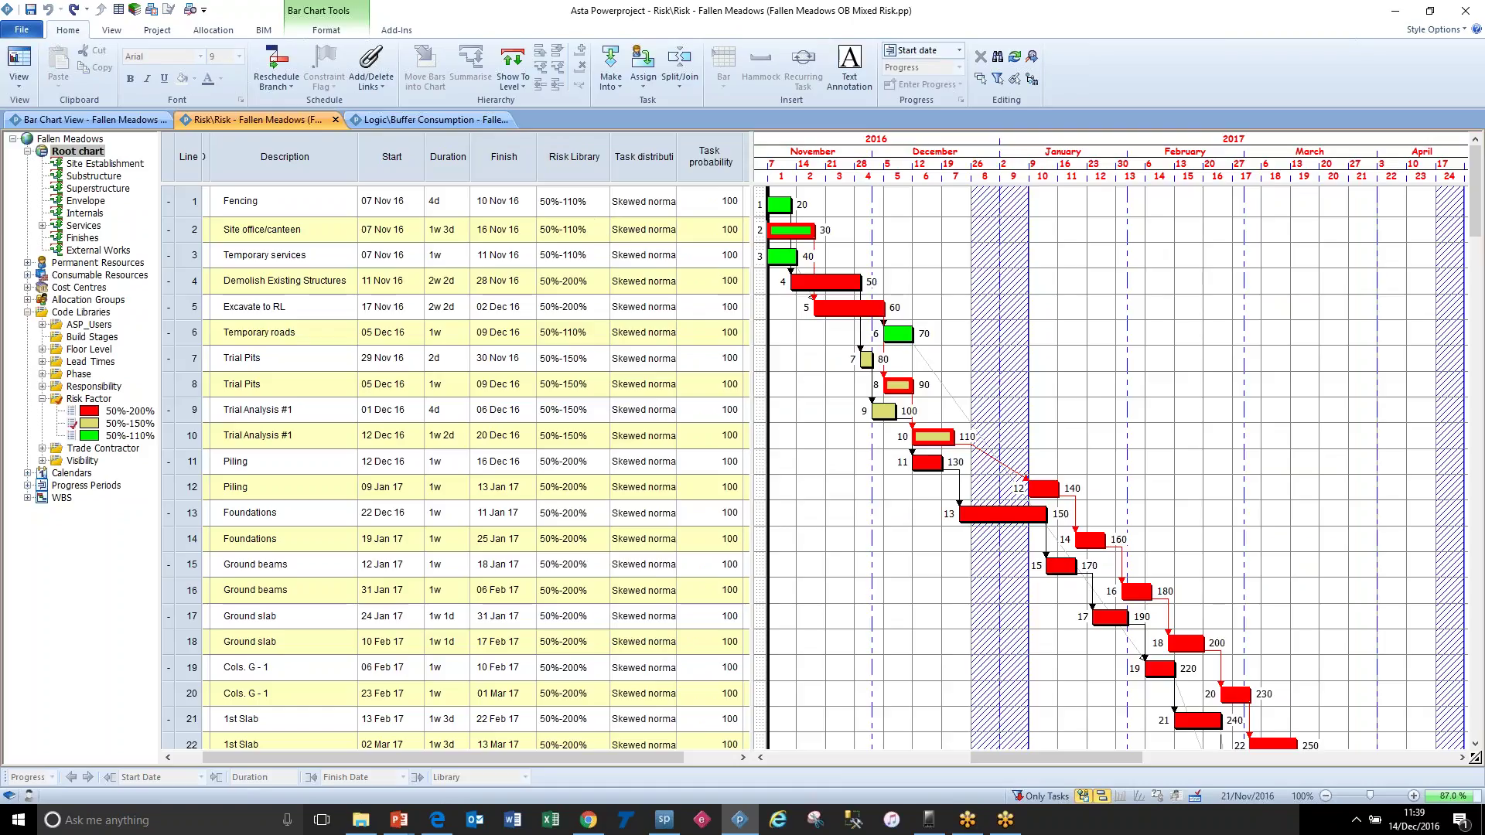
pyautogui.click(824, 281)
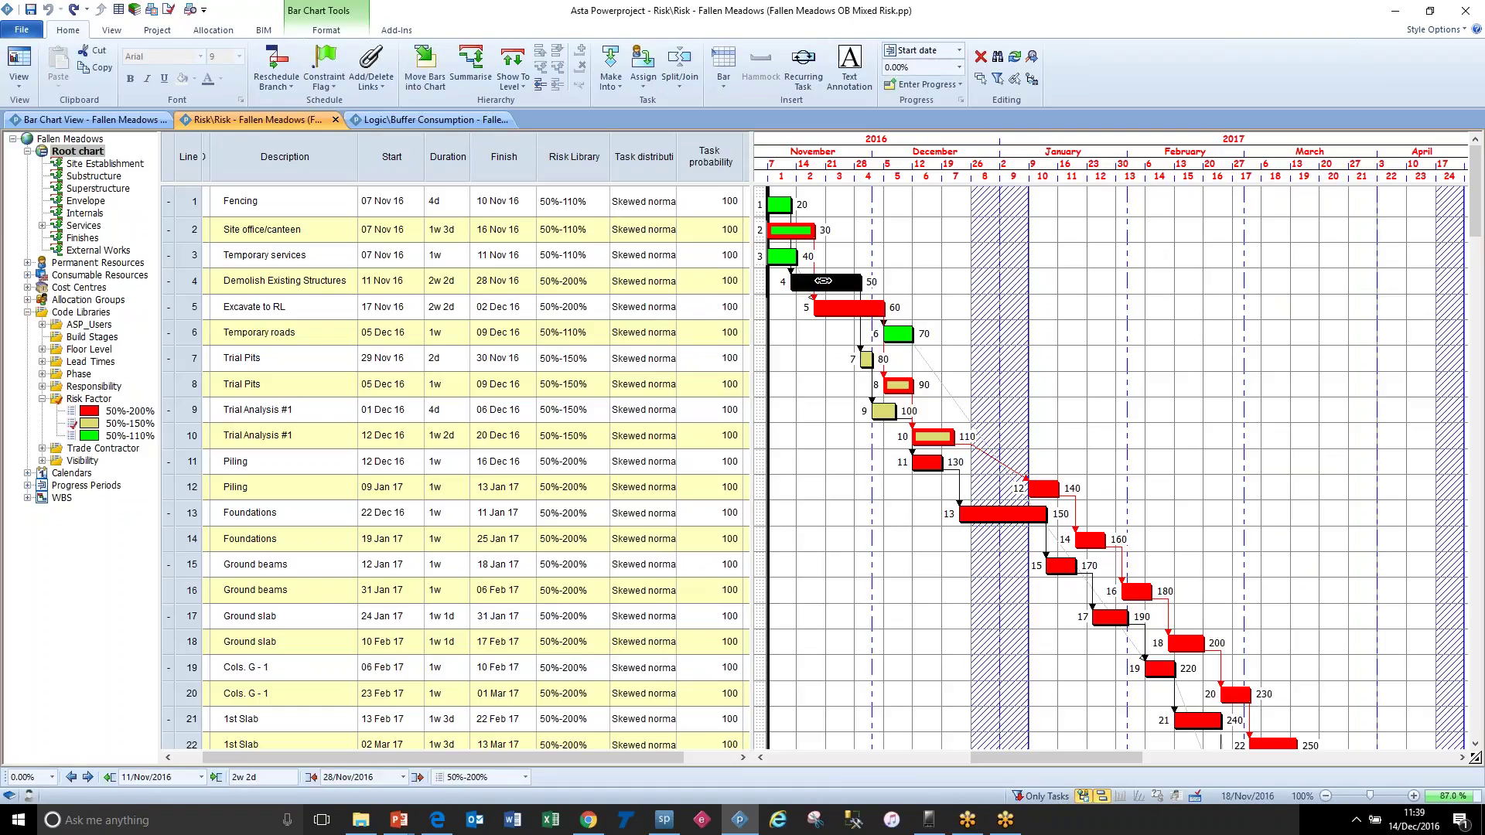
pyautogui.click(672, 292)
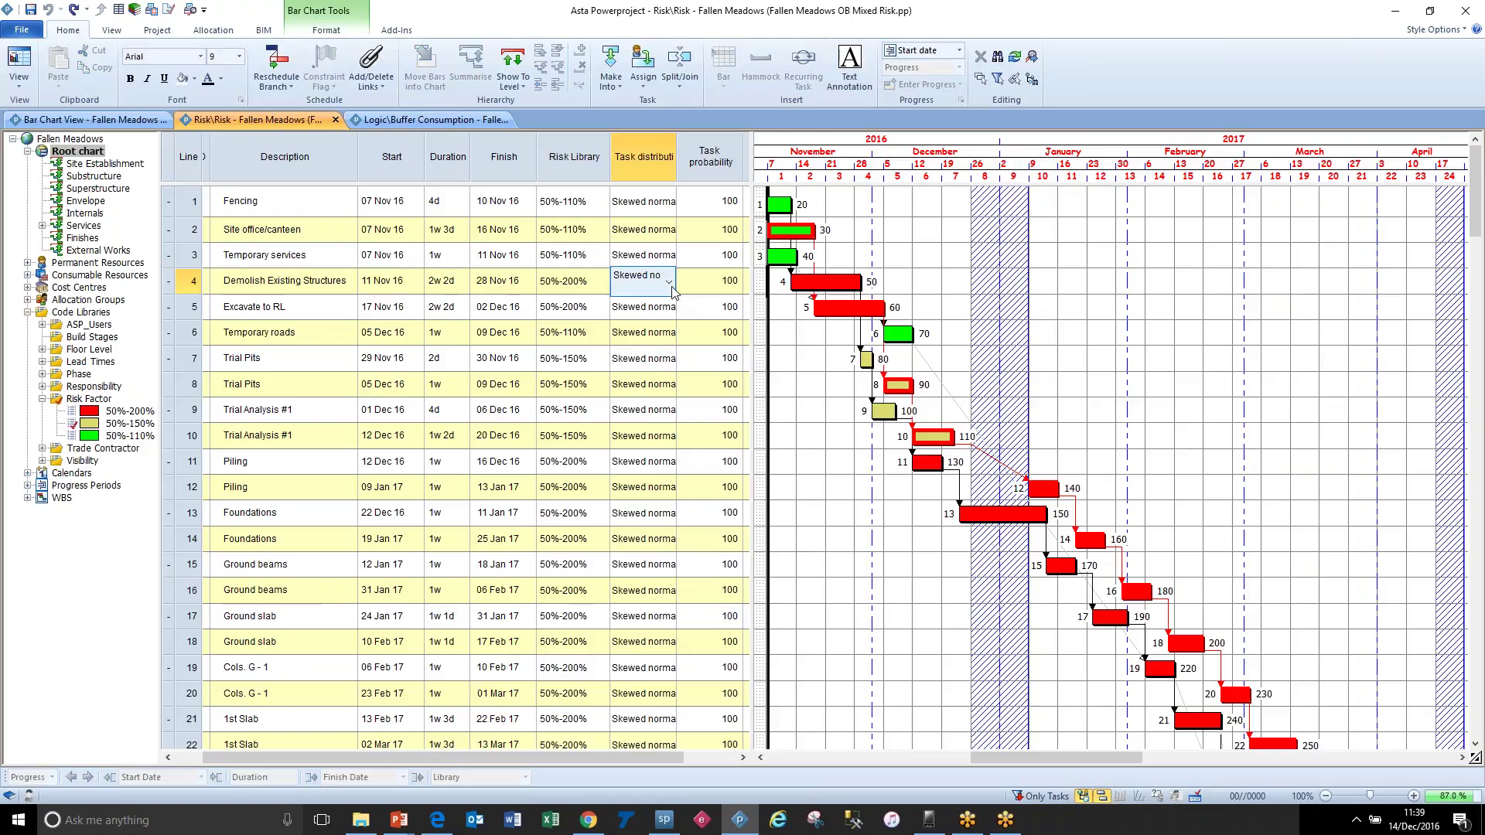
pyautogui.click(672, 286)
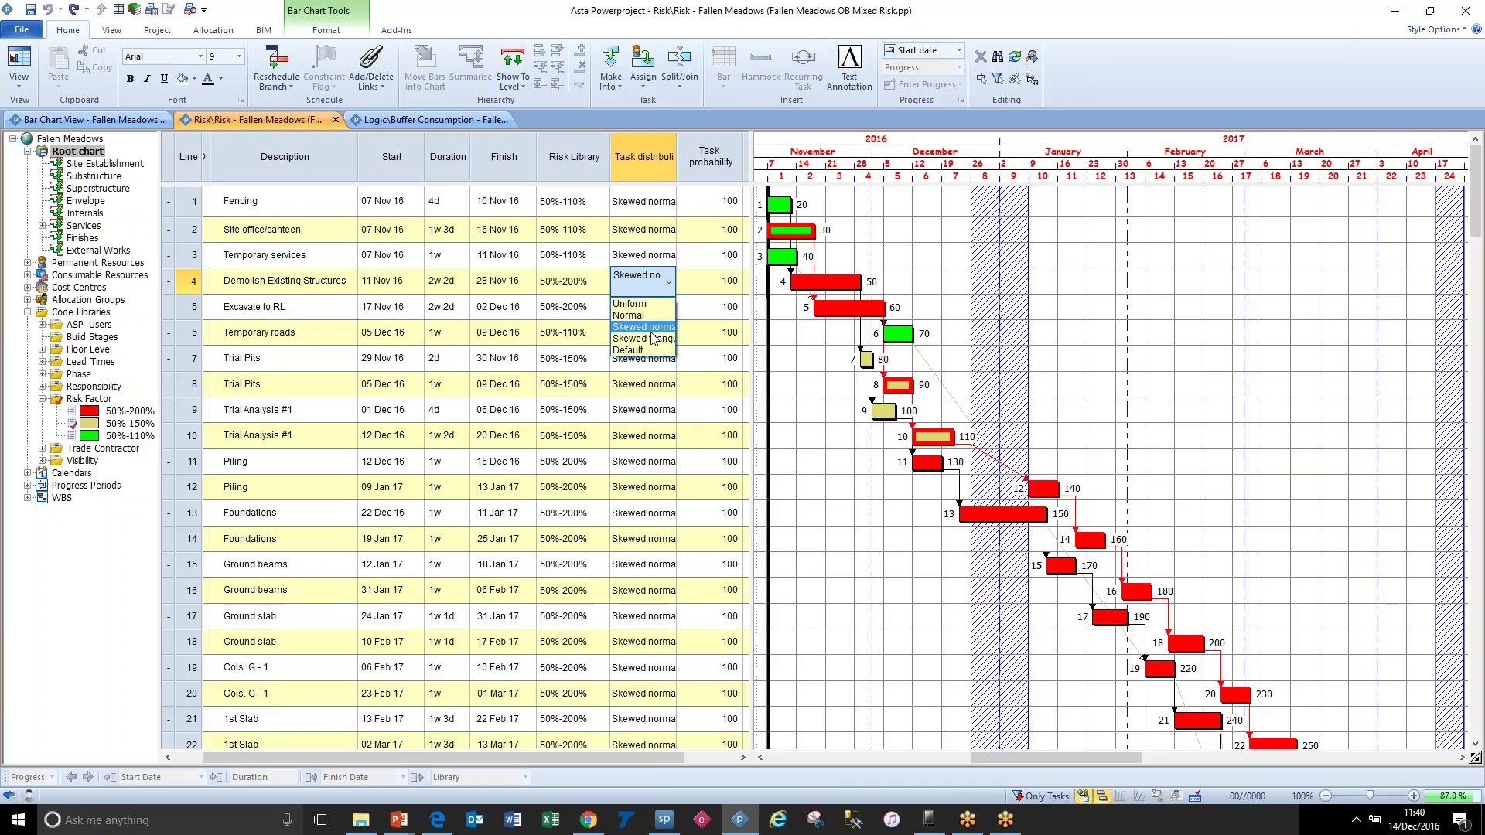
pyautogui.click(785, 342)
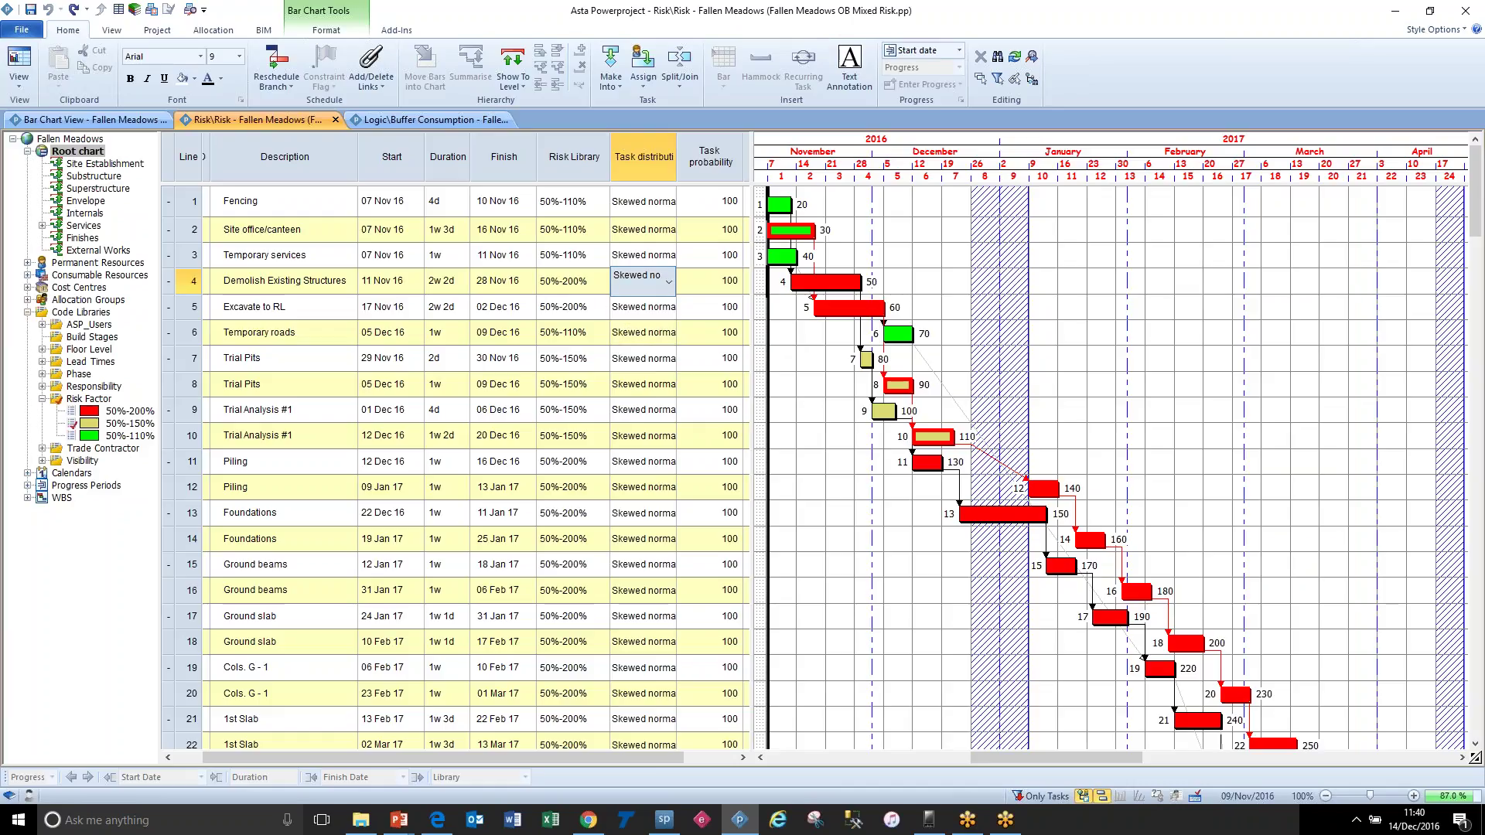
# Step: Check the task probability entry of Demolish Existing Structures without editing it
pyautogui.click(701, 288)
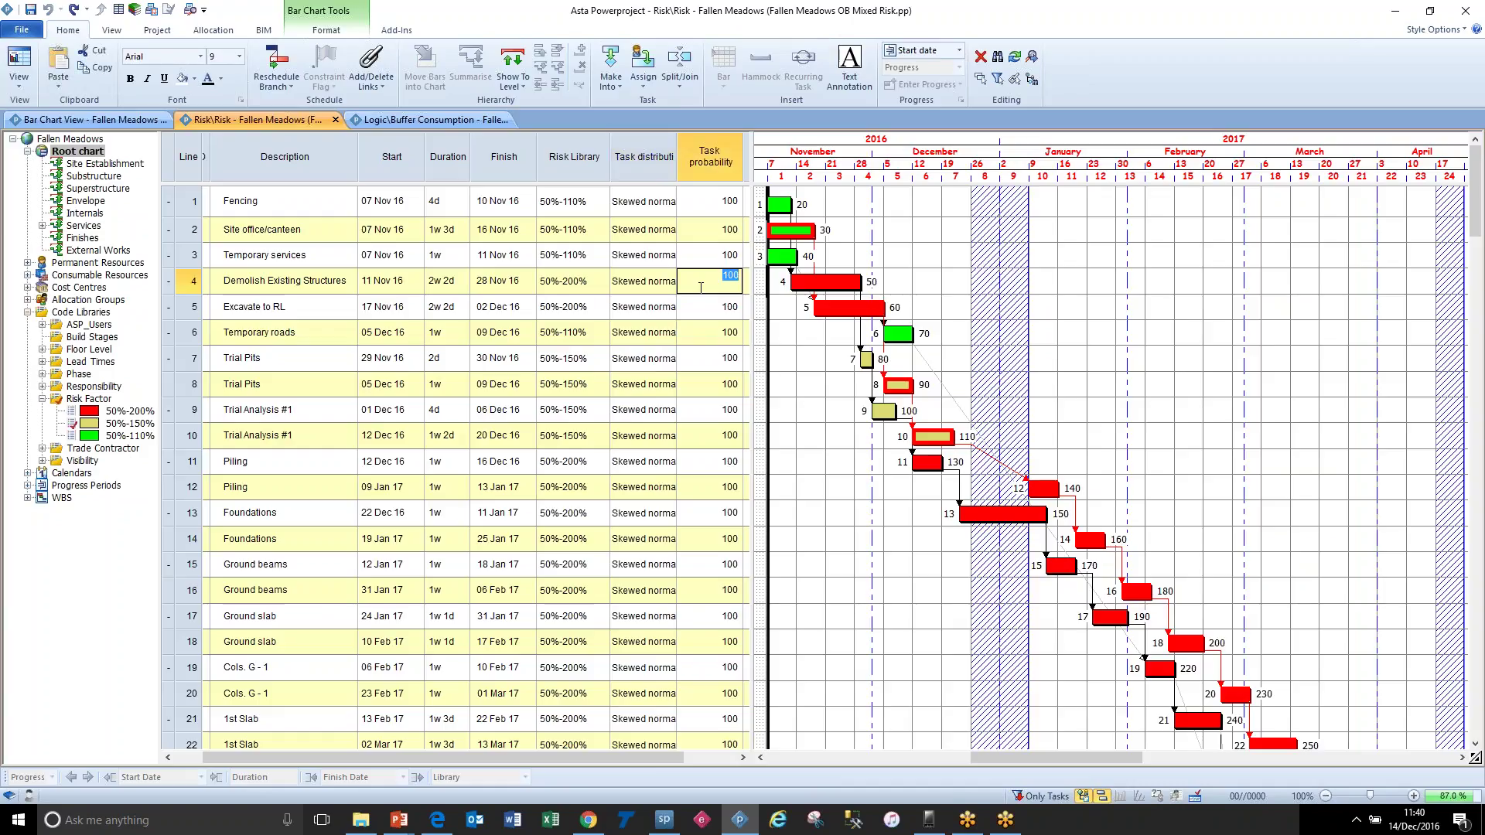
pyautogui.click(778, 342)
pyautogui.click(708, 283)
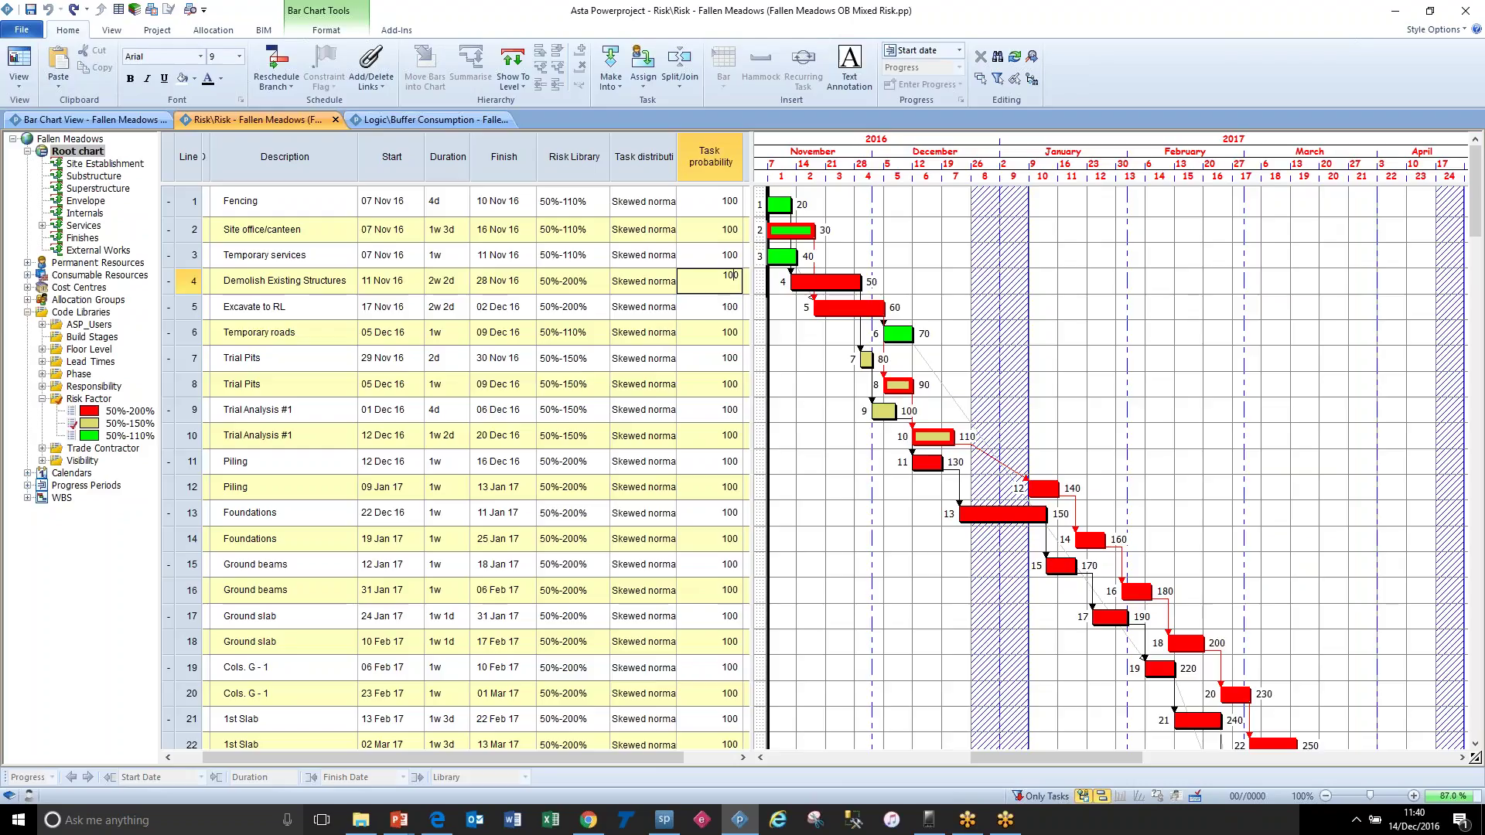
pyautogui.click(778, 343)
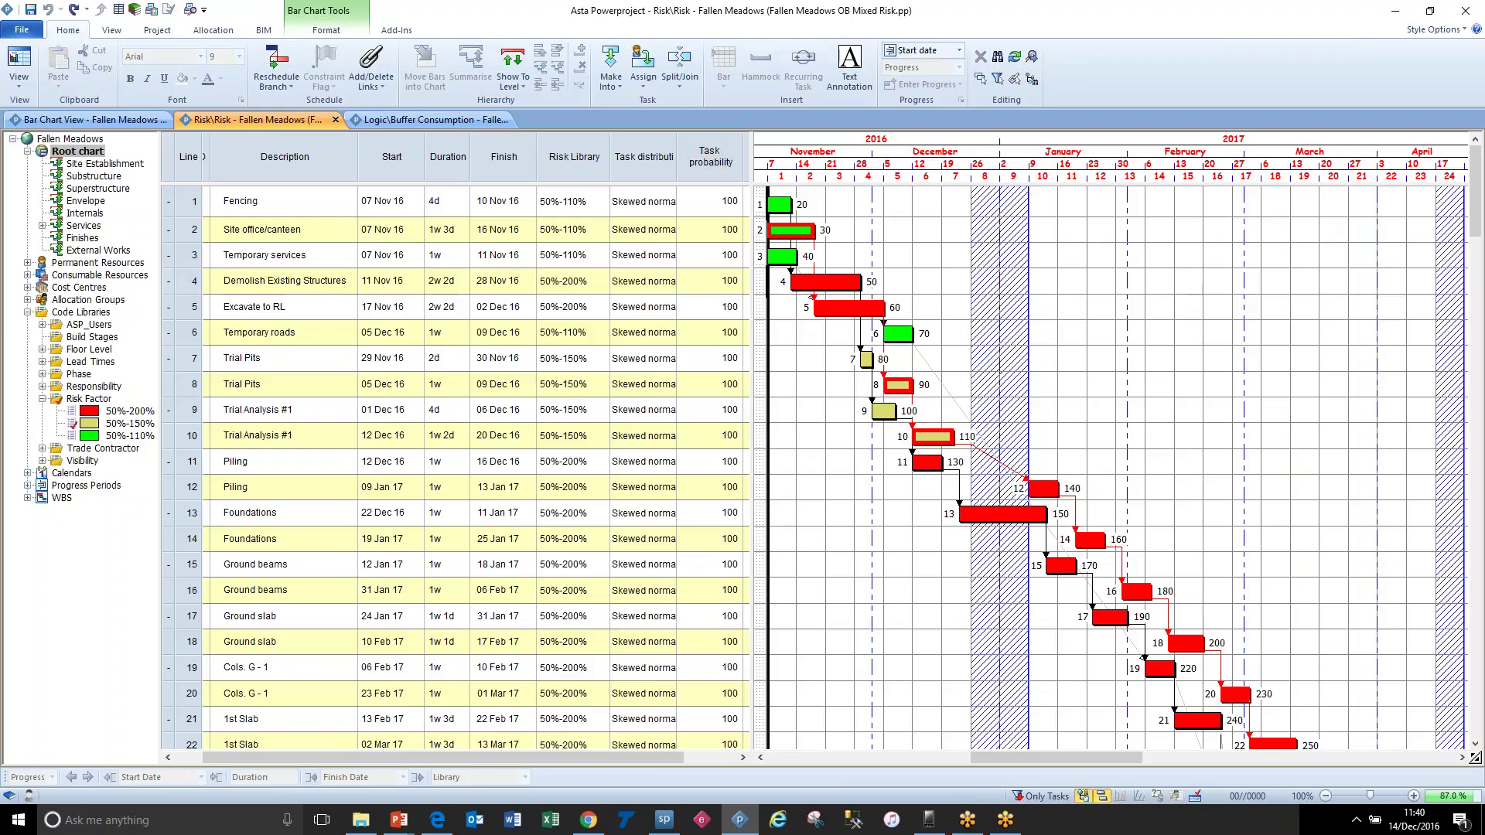
# Step: Narrow the table so it ends at the task distribution column, and highlight the task distribution and Risk Library columns in turn
pyautogui.moveTo(753, 325)
pyautogui.mouseDown()
pyautogui.moveTo(866, 325)
pyautogui.moveTo(743, 326)
pyautogui.mouseUp()
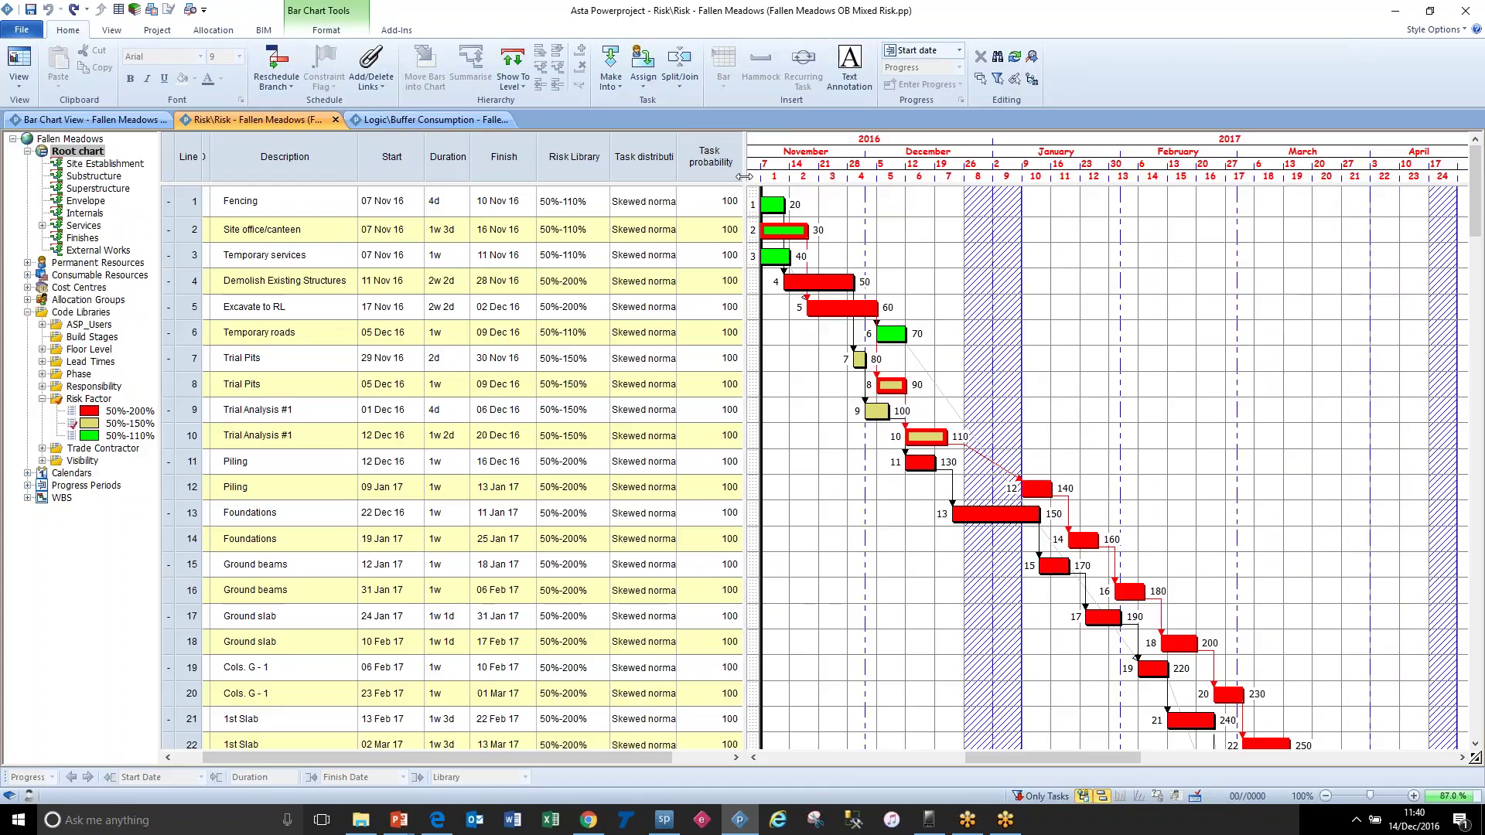
pyautogui.moveTo(744, 176); pyautogui.dragTo(681, 190)
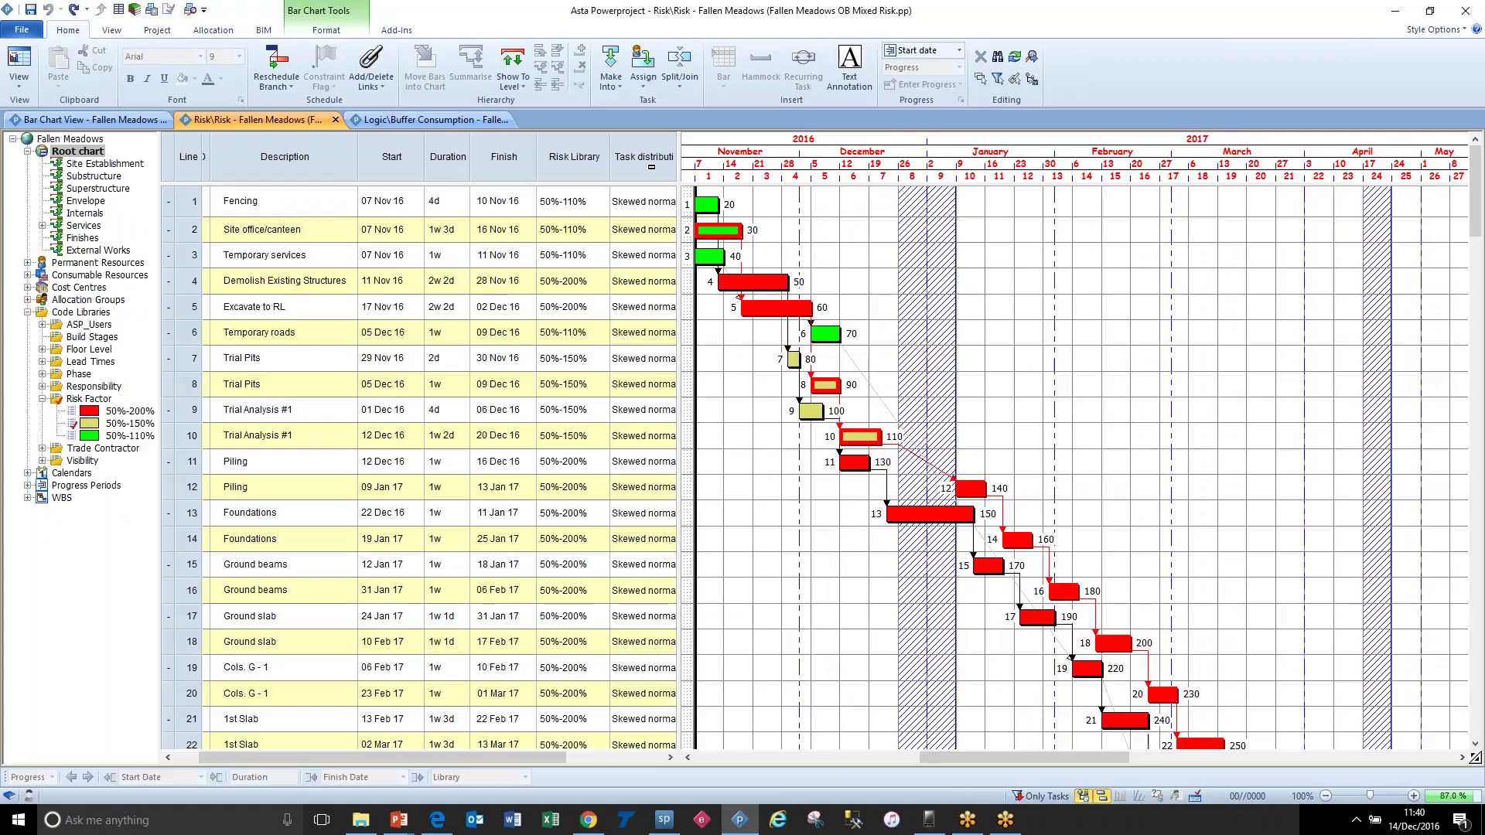
pyautogui.click(650, 163)
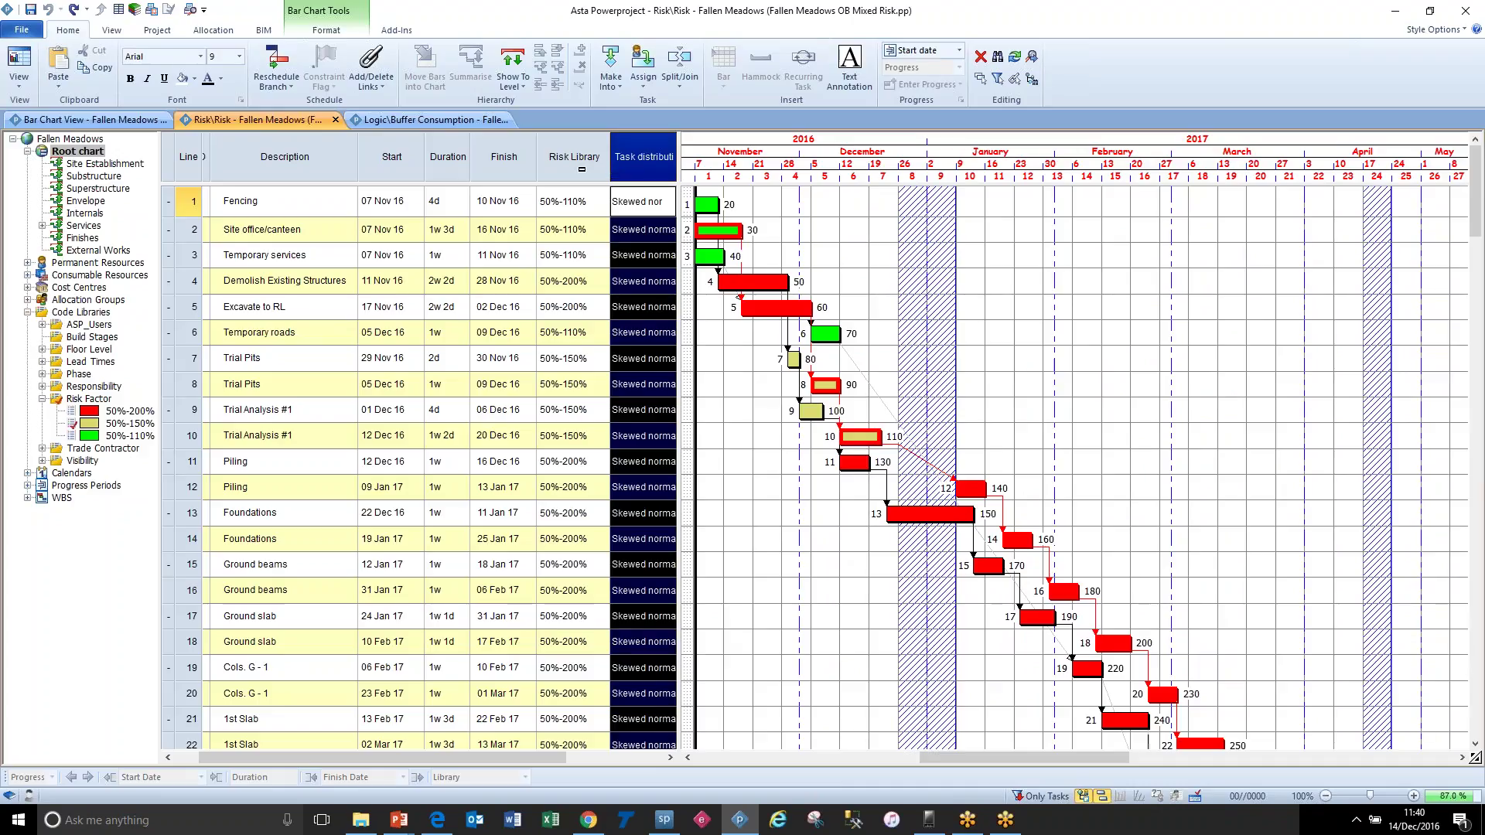
pyautogui.click(574, 157)
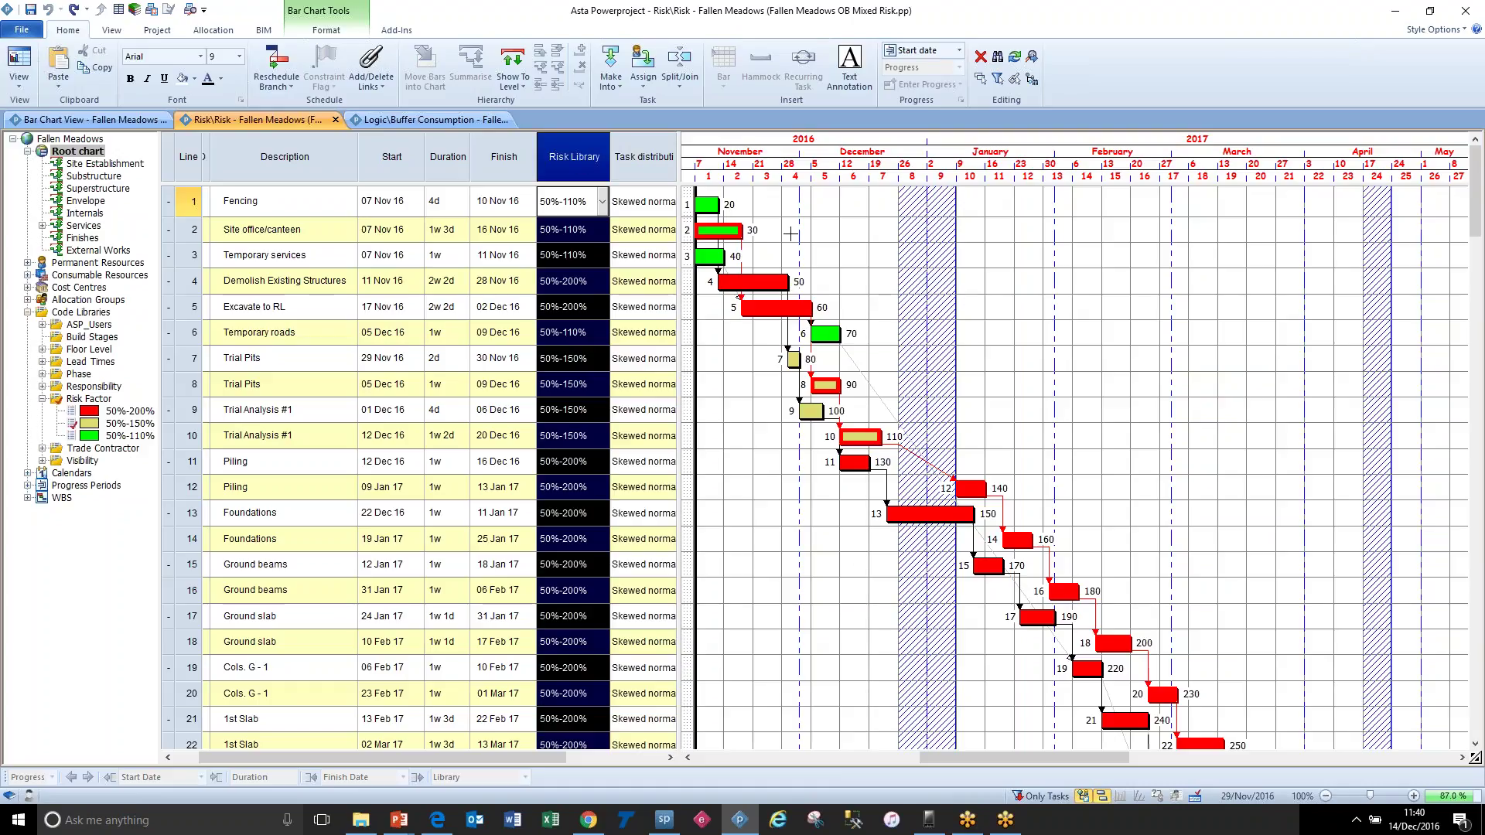
pyautogui.click(791, 234)
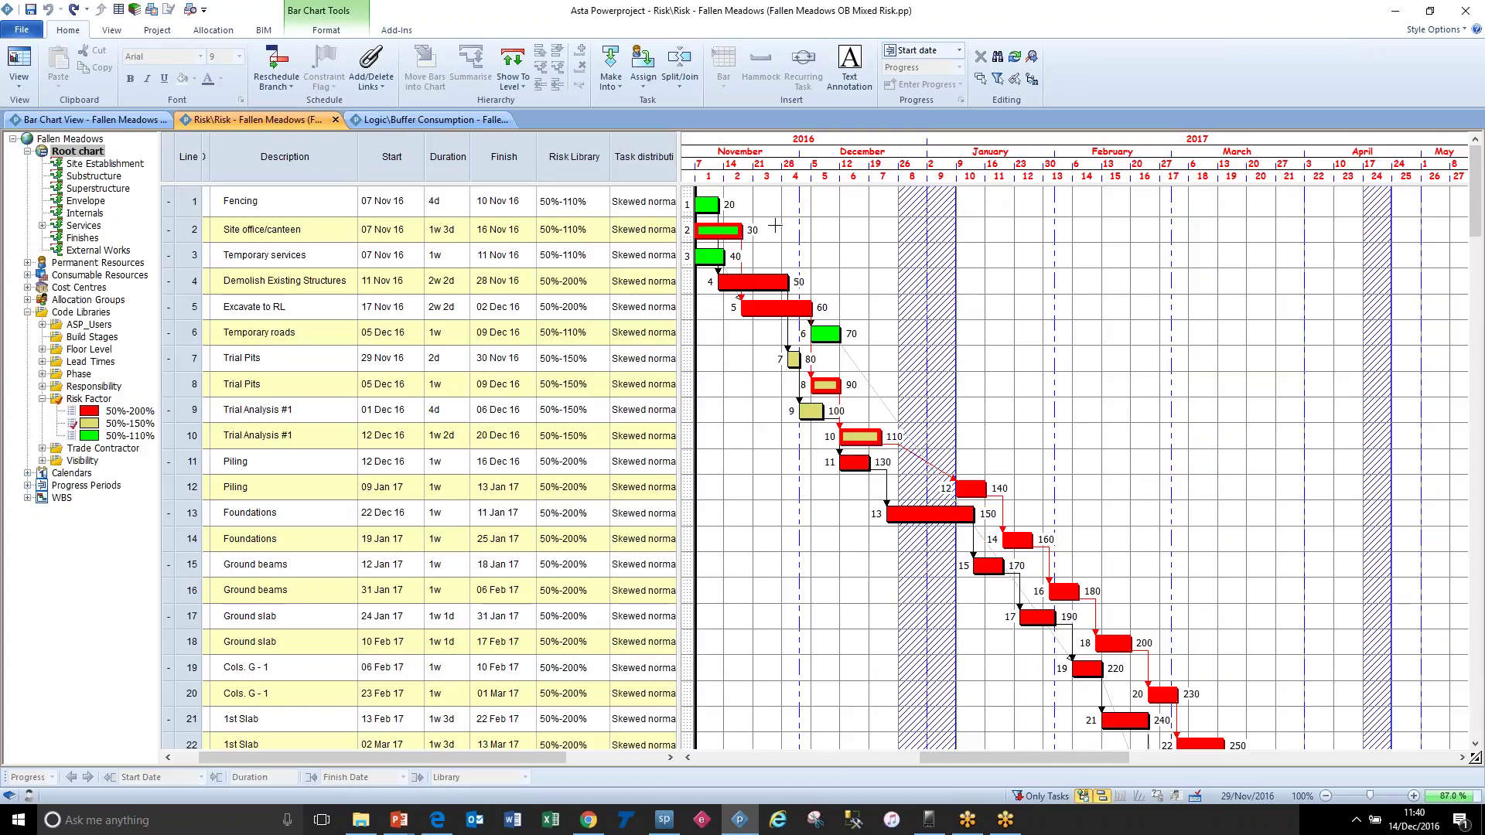
# Step: Generate a risk analysis for all tasks with 50 iterations, skewed normal (PERT) distribution and Latin Hypercube sampling
pyautogui.click(160, 31)
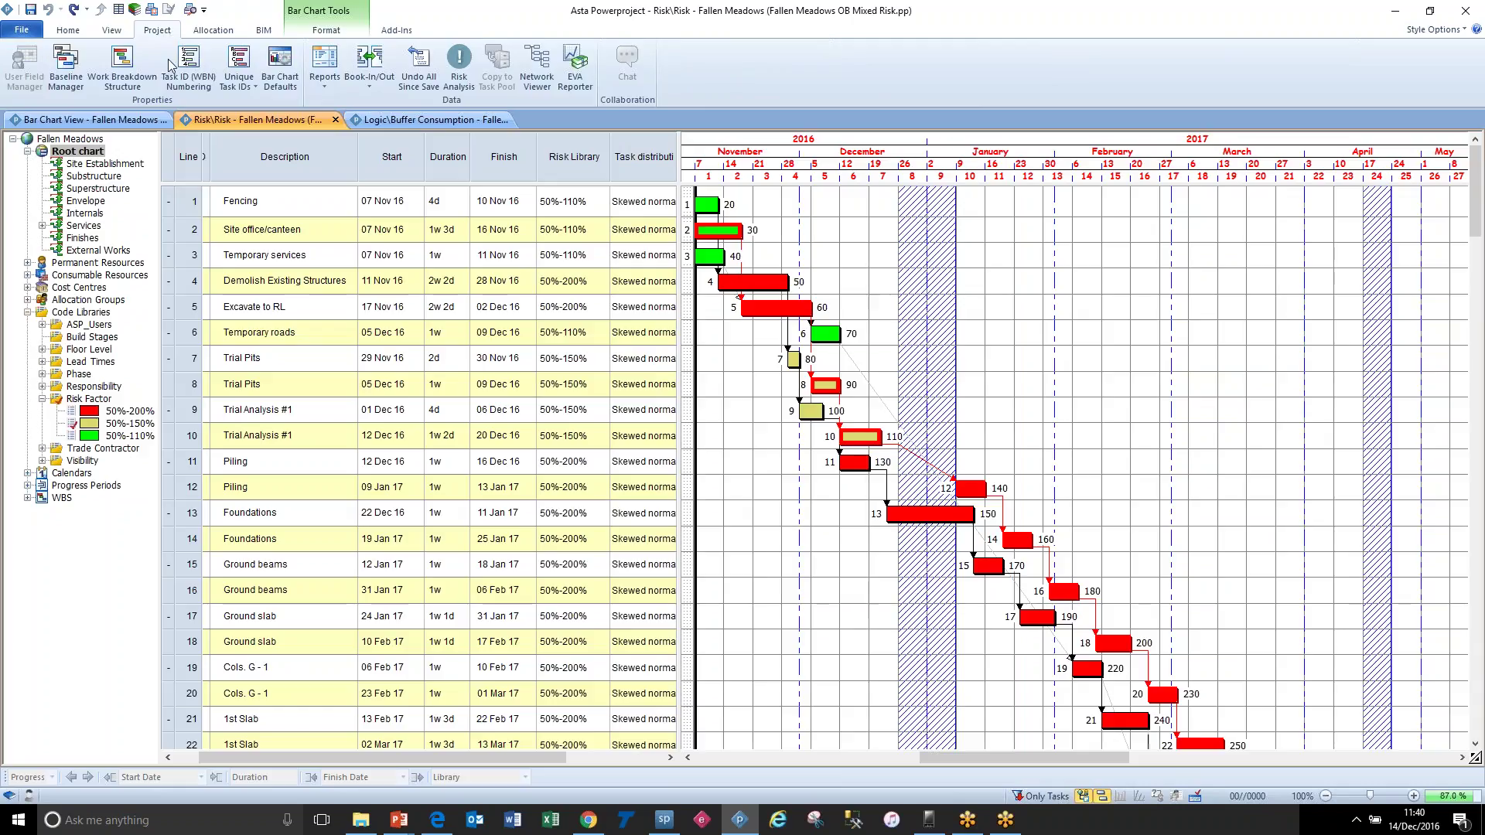
pyautogui.click(461, 62)
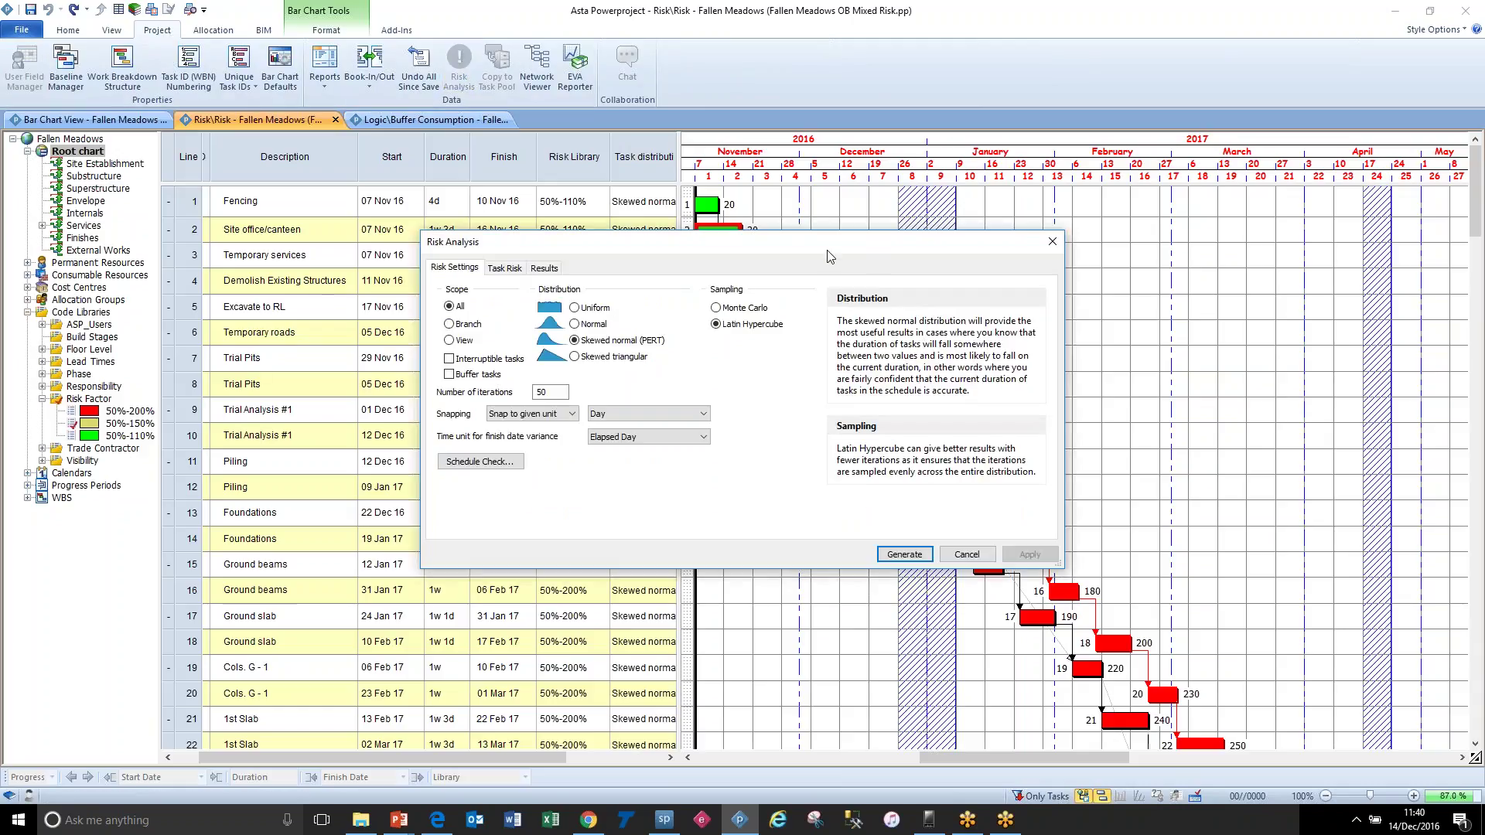
pyautogui.moveTo(842, 246); pyautogui.dragTo(778, 218)
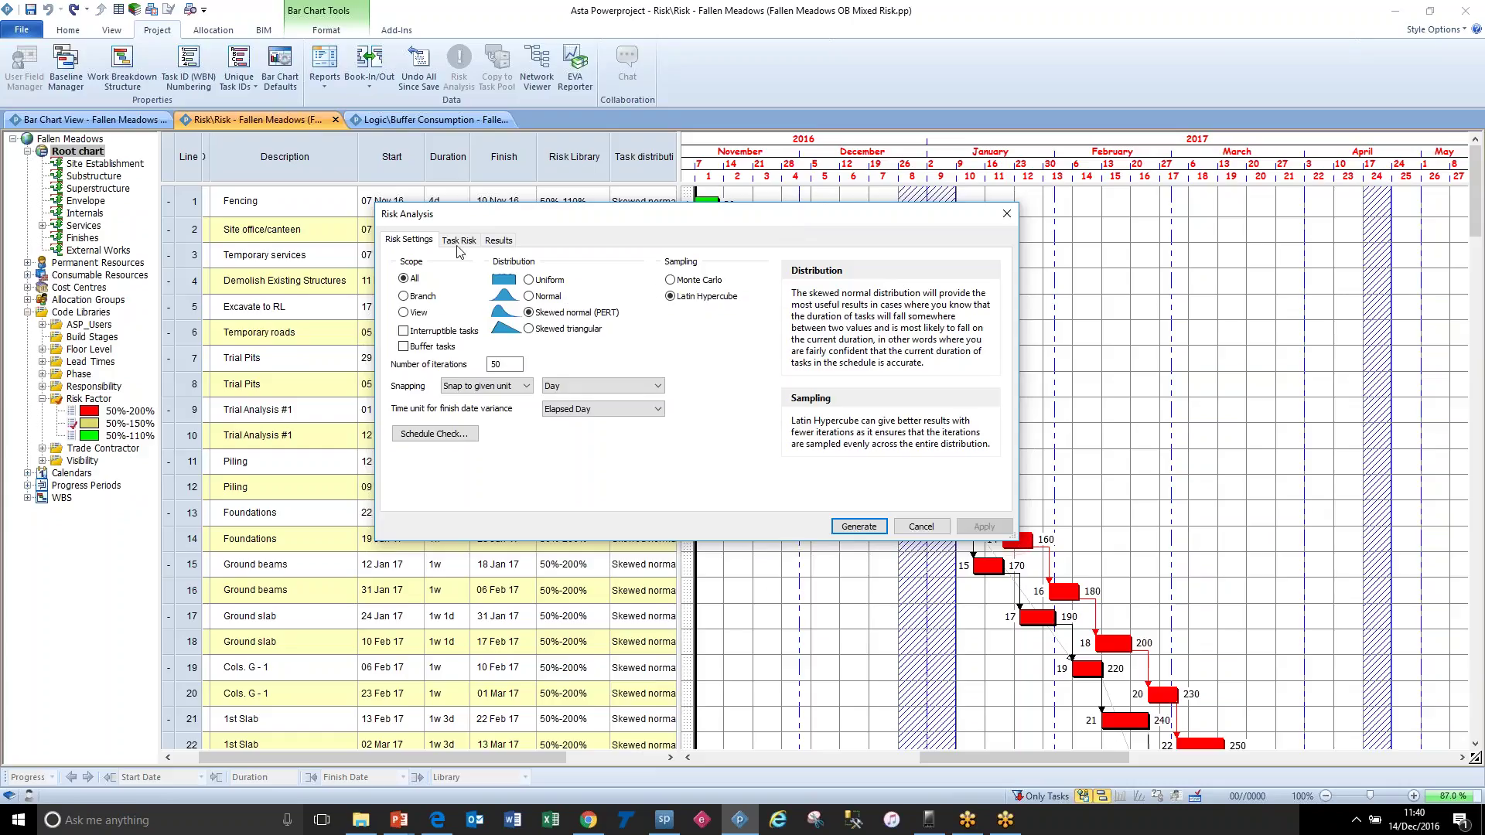
pyautogui.click(508, 363)
pyautogui.doubleClick(507, 364)
pyautogui.click(867, 532)
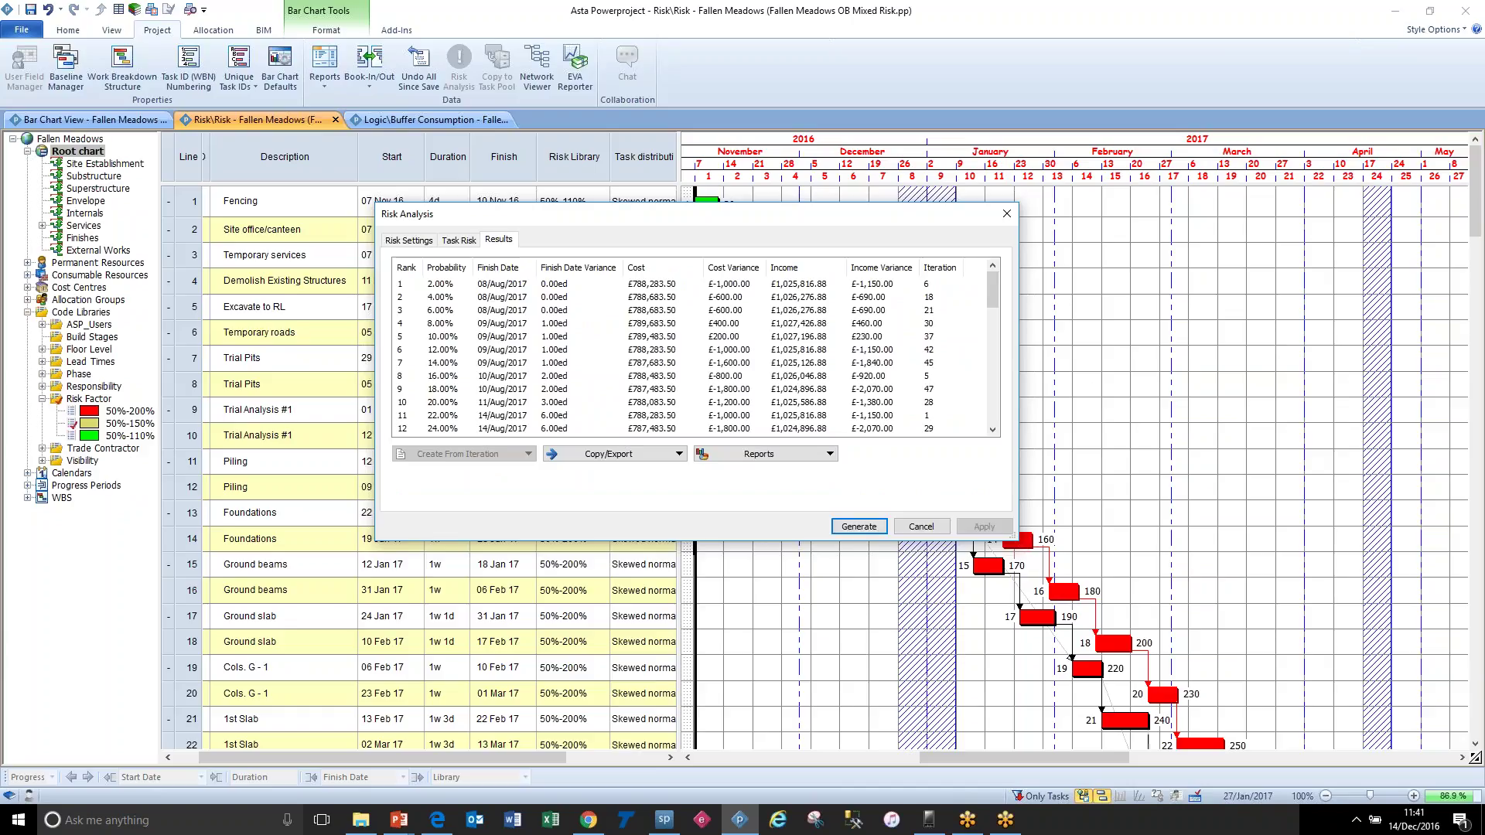
# Step: Review the risk analysis results and the enlarged Likelihood and Distribution report for the finish date
pyautogui.moveTo(995, 289)
pyautogui.mouseDown()
pyautogui.moveTo(1002, 412)
pyautogui.moveTo(1007, 300)
pyautogui.mouseUp()
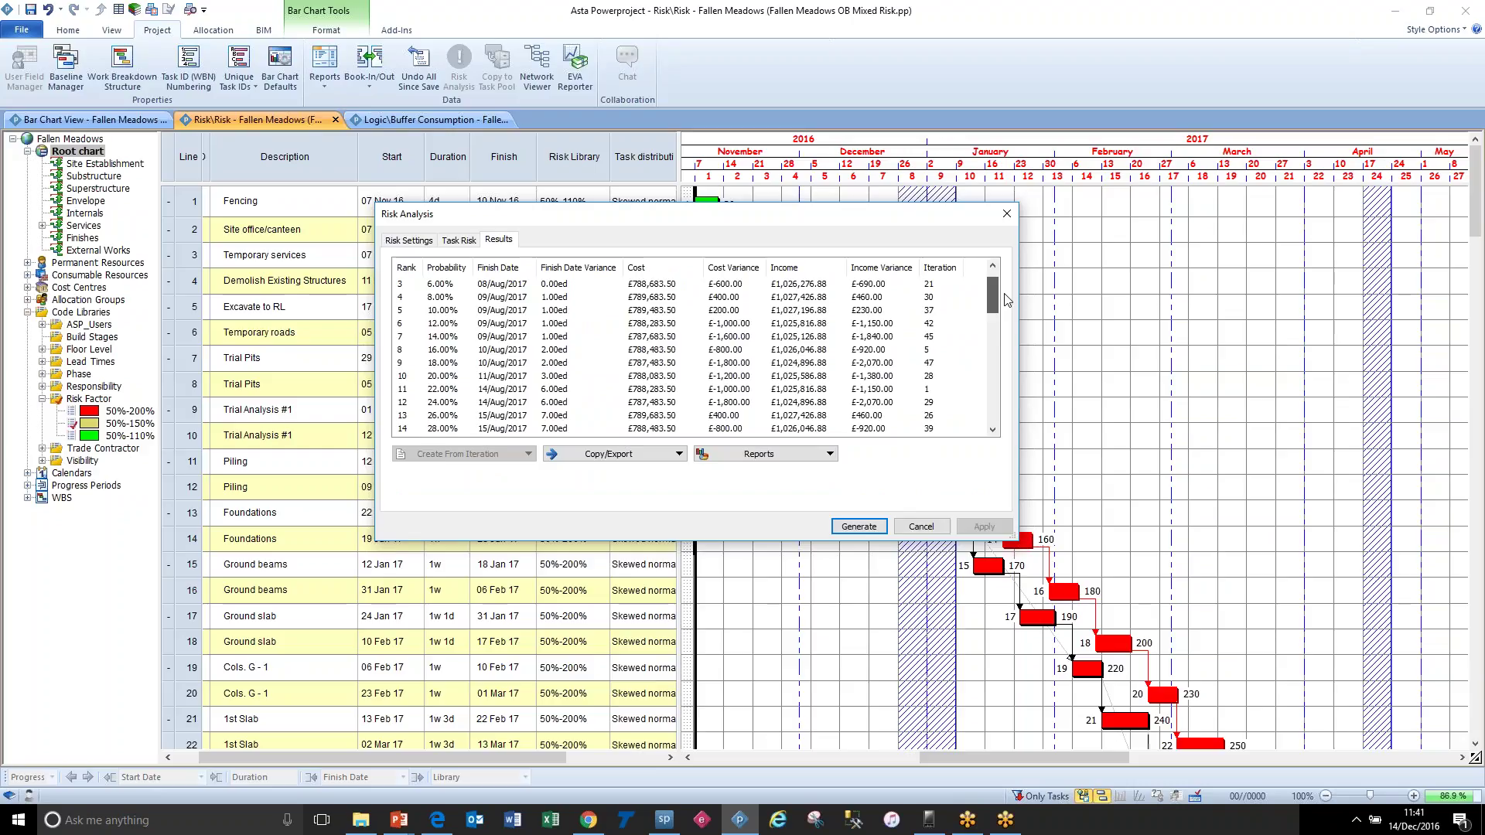
pyautogui.click(792, 455)
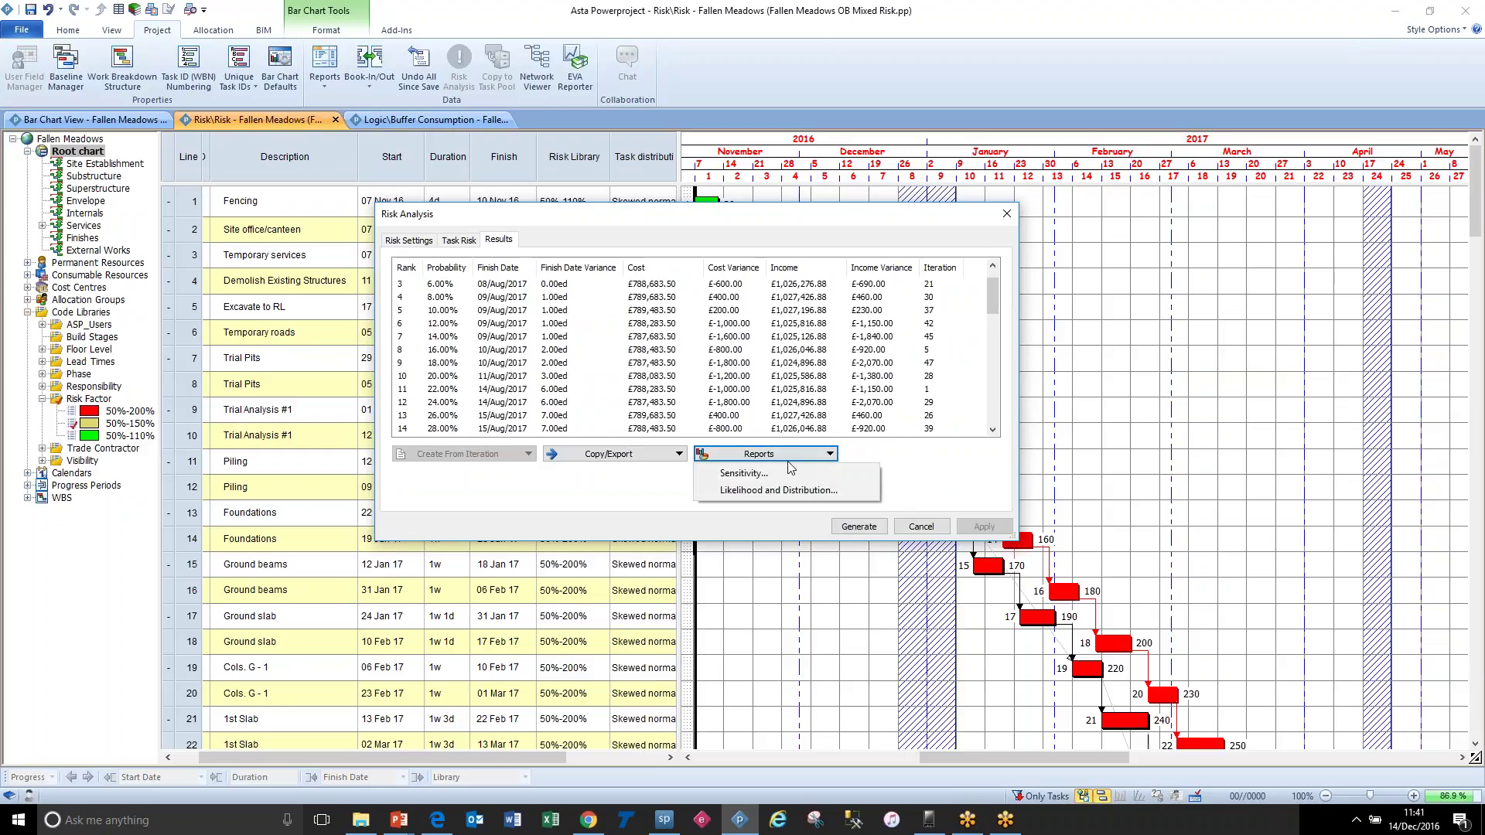
pyautogui.click(790, 491)
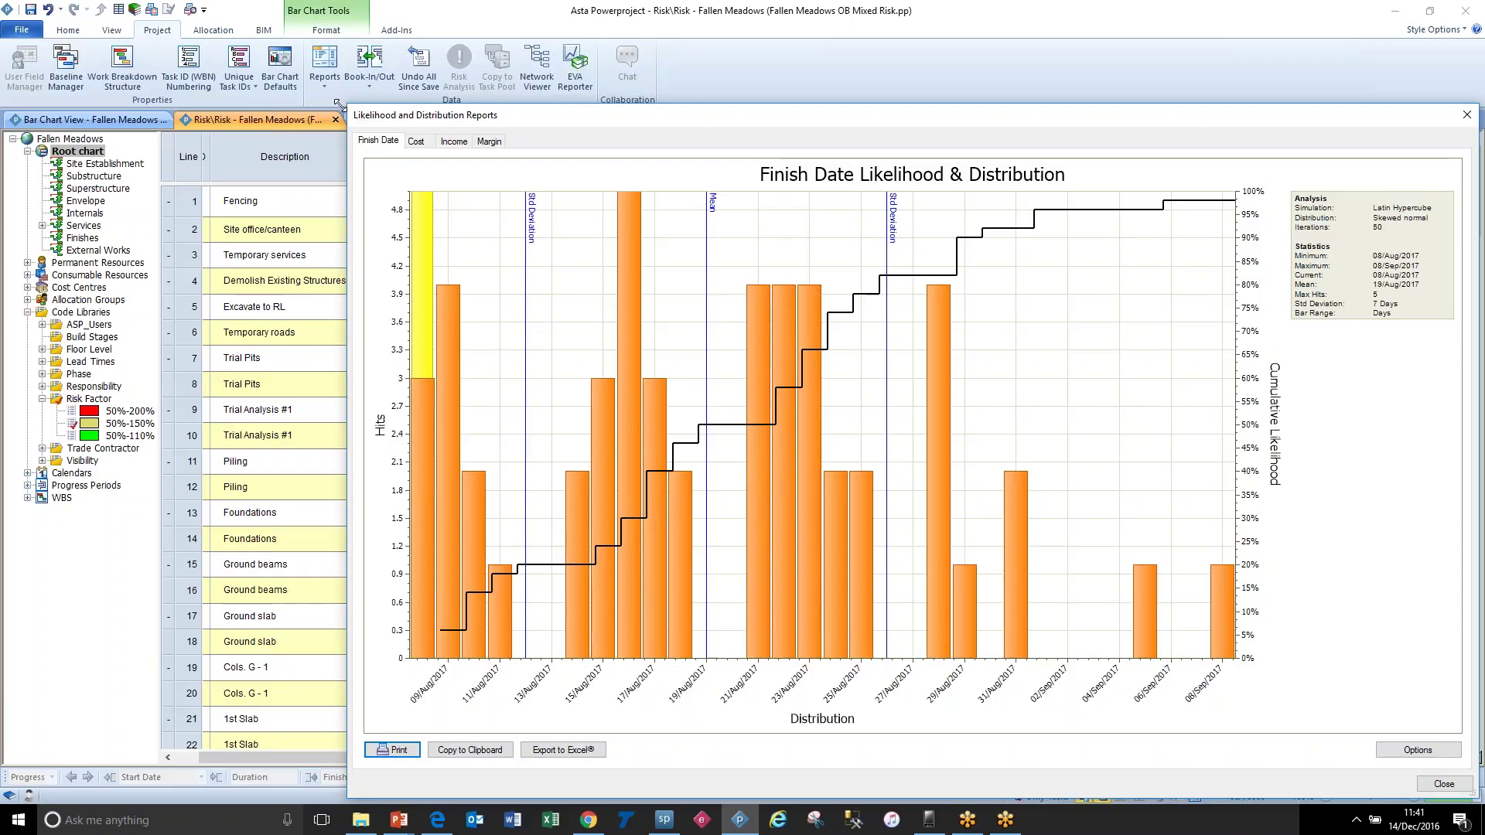
pyautogui.moveTo(349, 109); pyautogui.dragTo(174, 66)
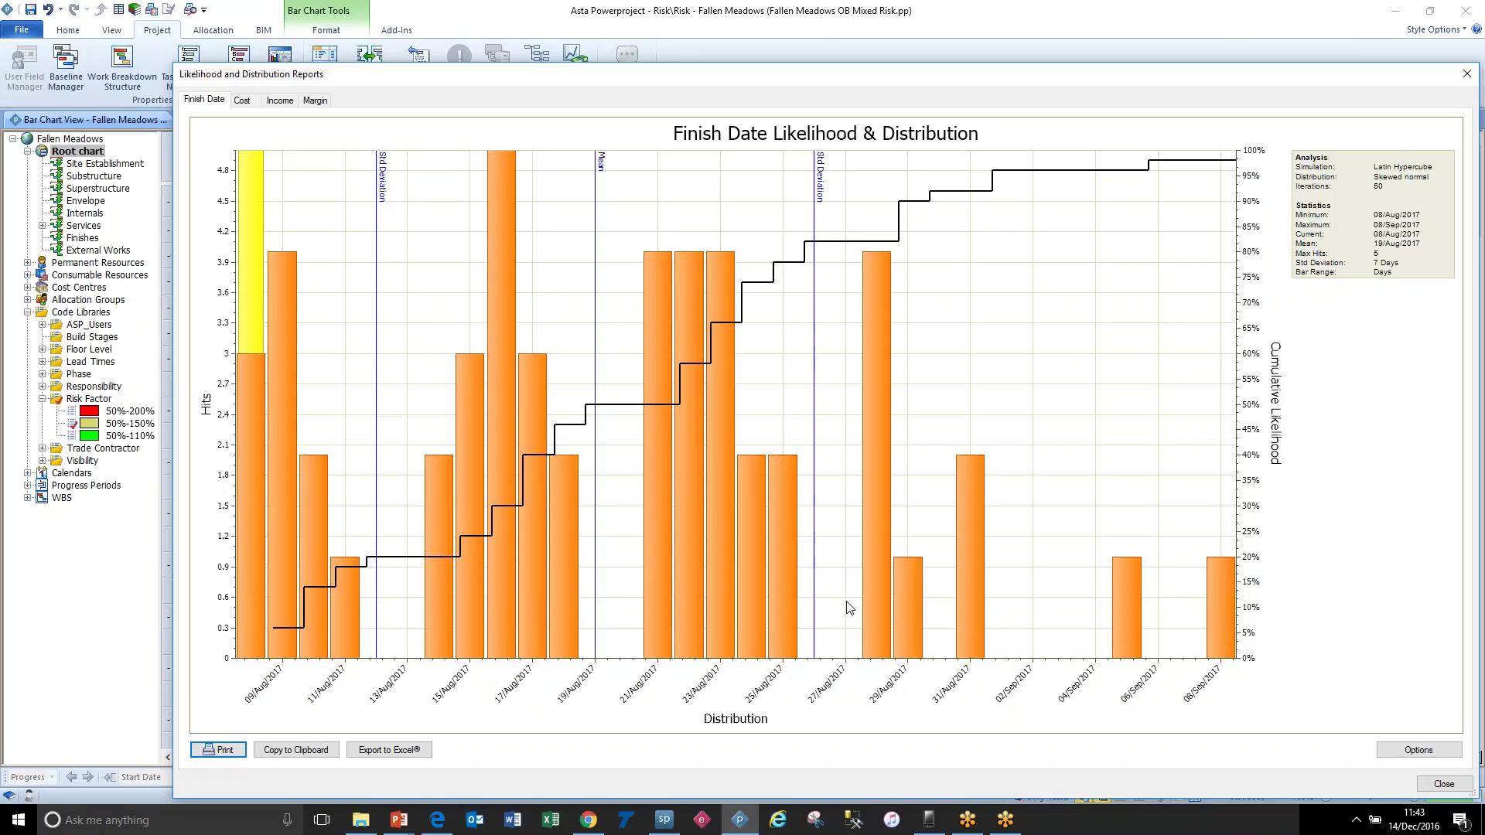
pyautogui.click(1444, 784)
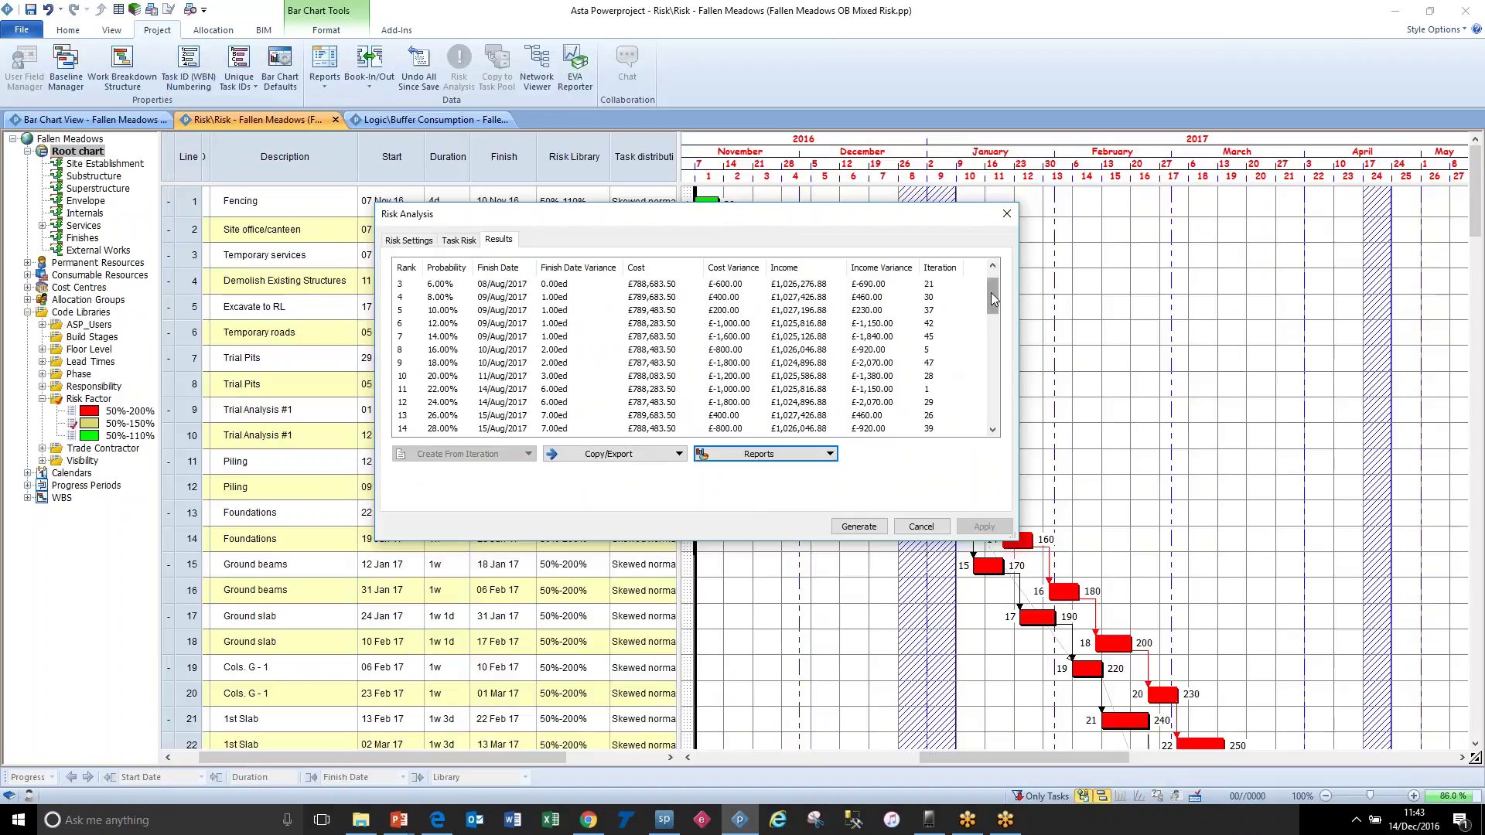
# Step: Create a baseline named 90% from the rank 46 iteration with 92.00% probability, and close the risk analysis
pyautogui.moveTo(991, 292); pyautogui.dragTo(990, 388)
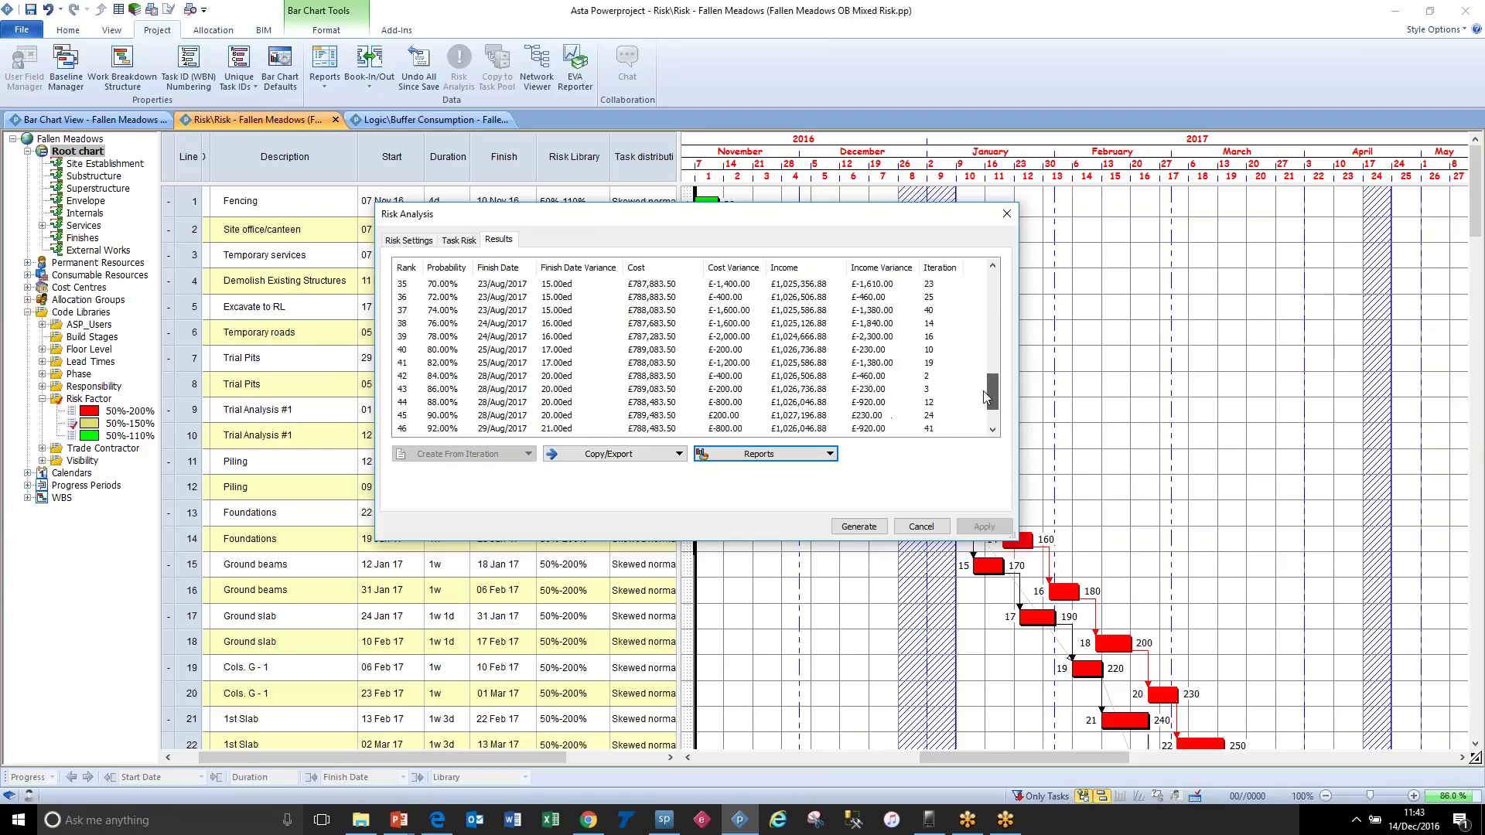
pyautogui.click(405, 324)
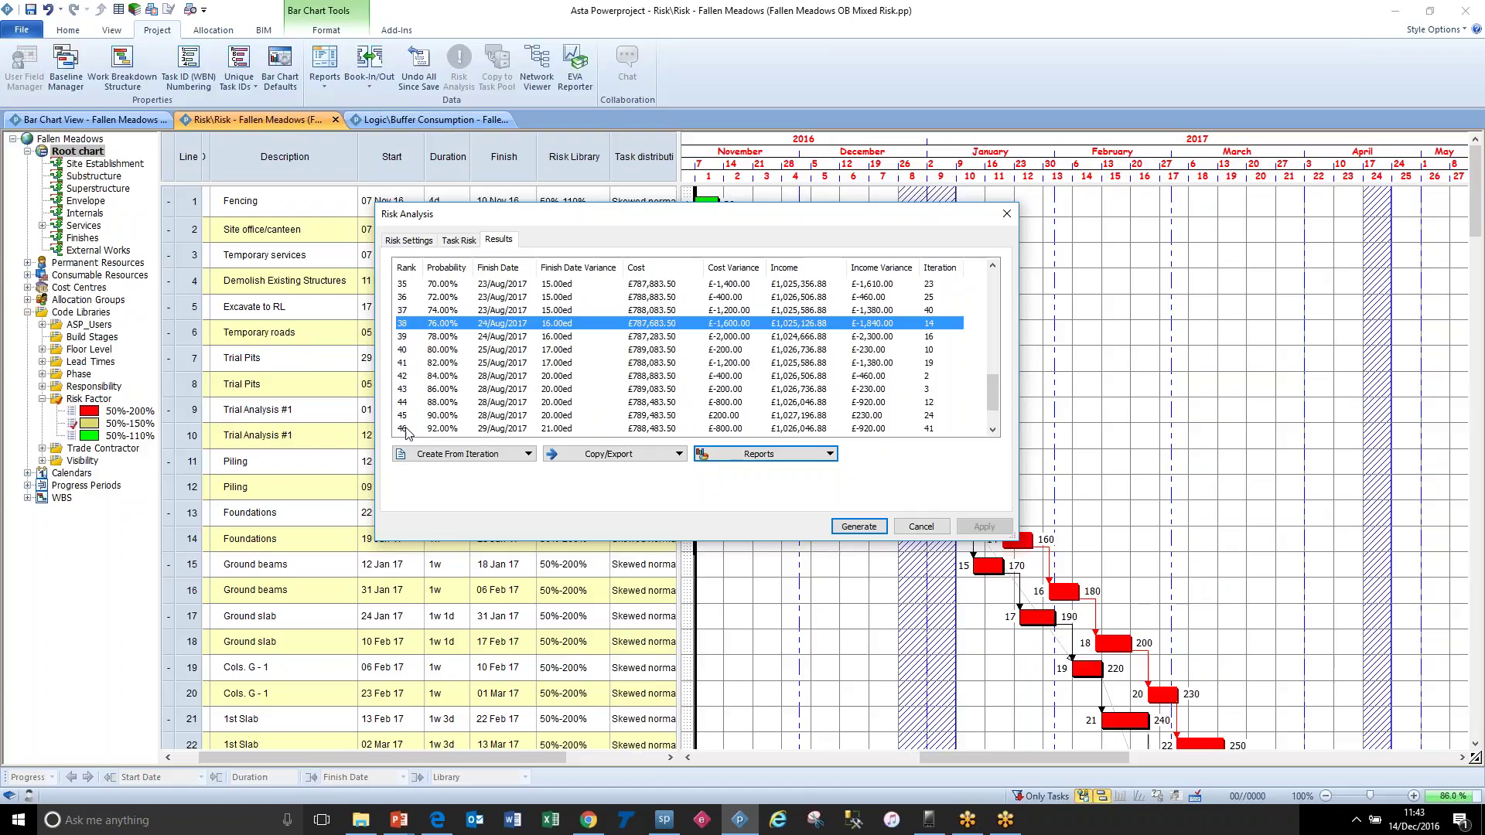
pyautogui.click(407, 430)
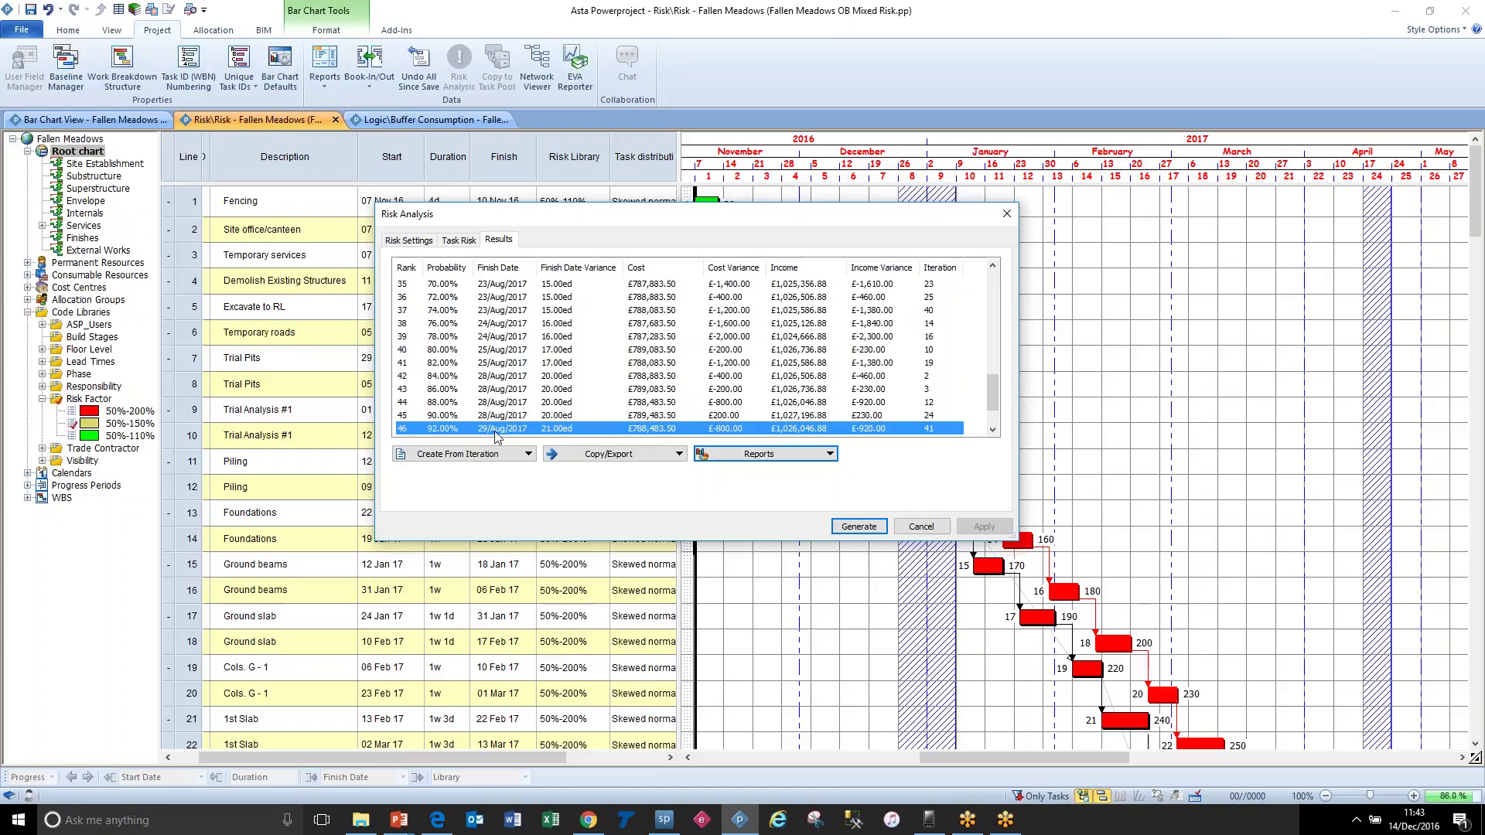
pyautogui.click(527, 455)
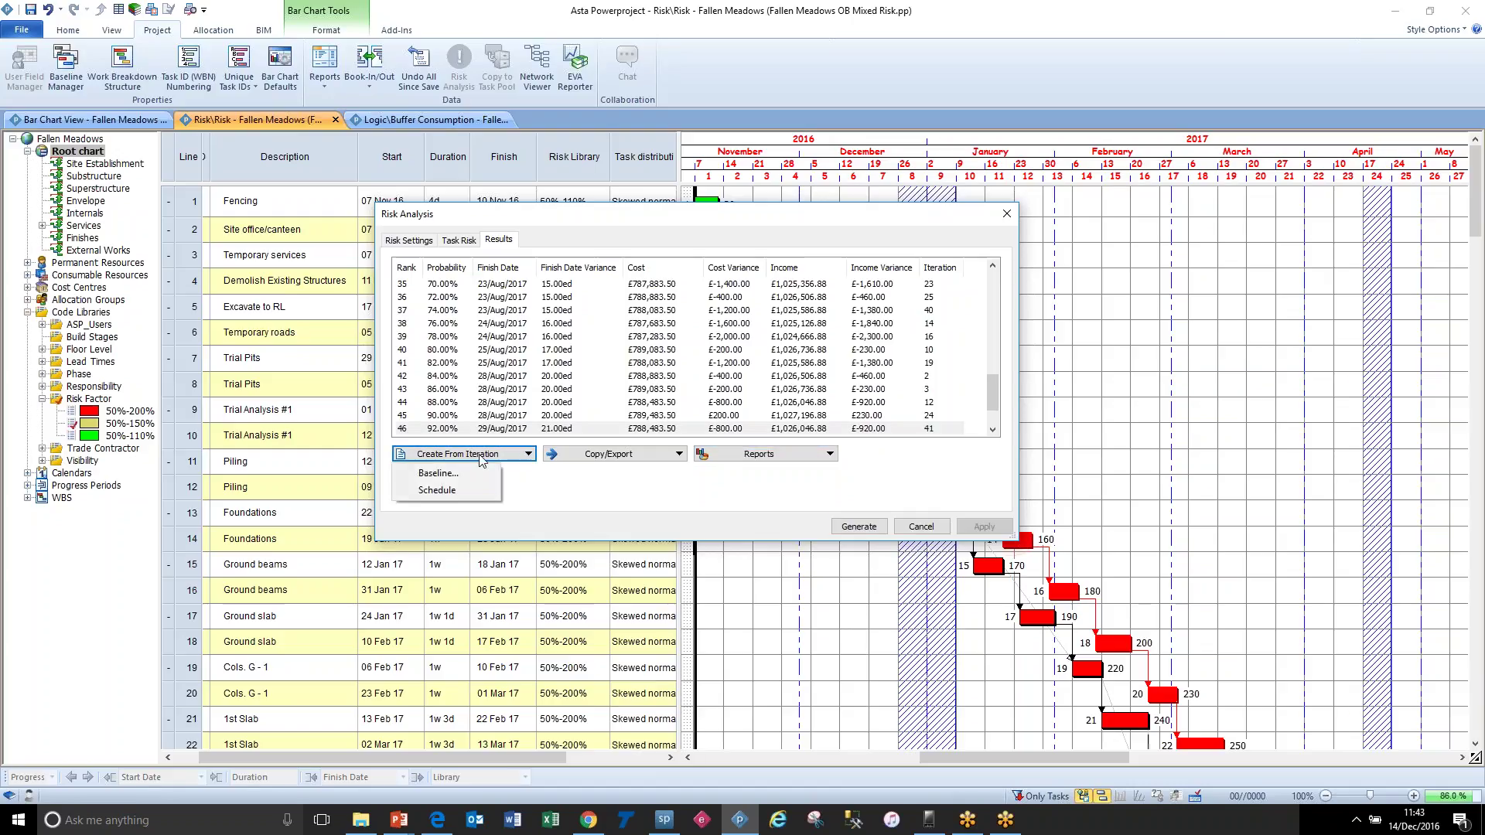
pyautogui.click(441, 473)
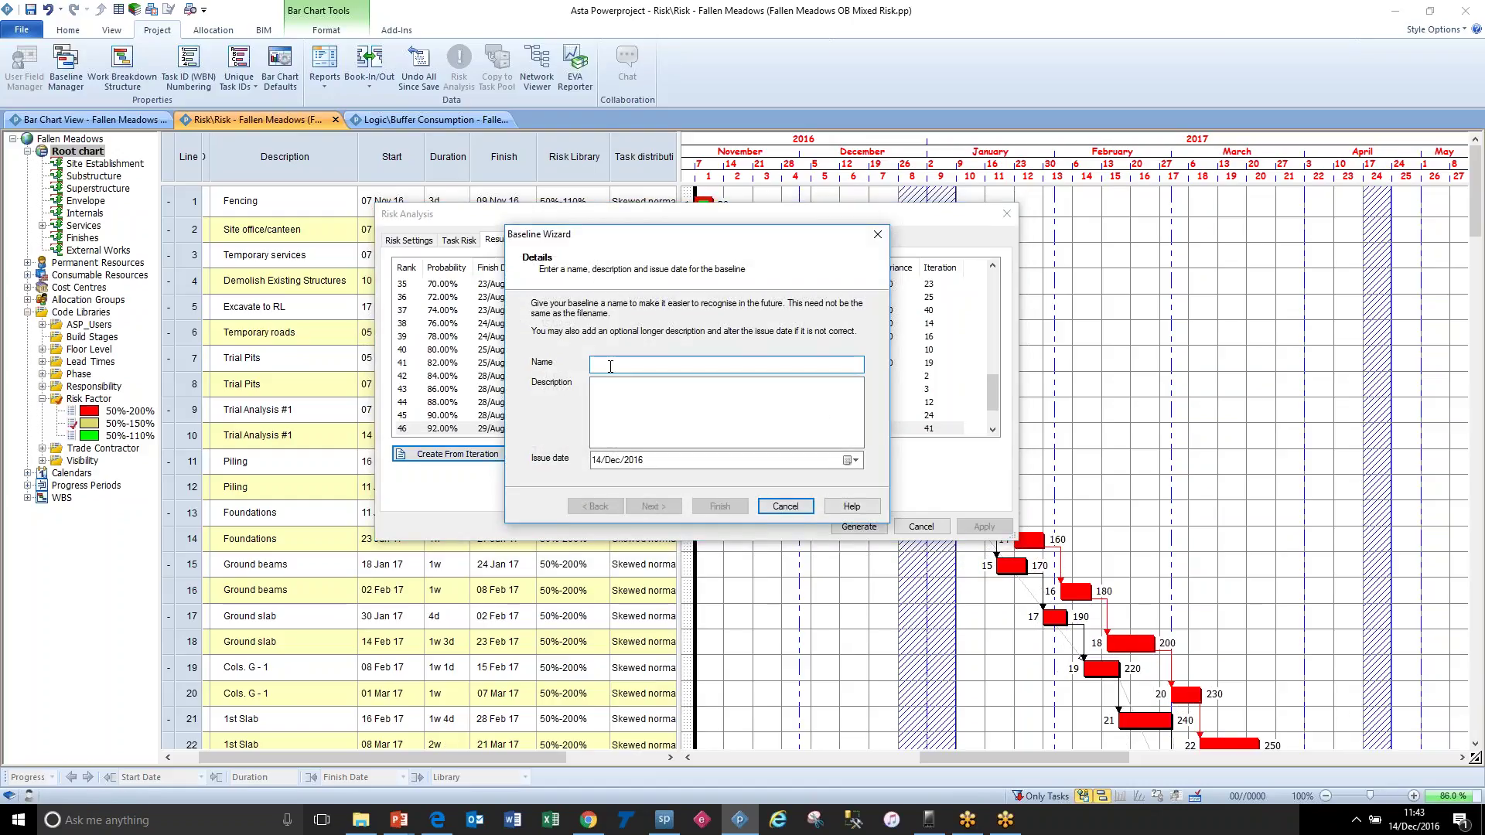
pyautogui.write('905')
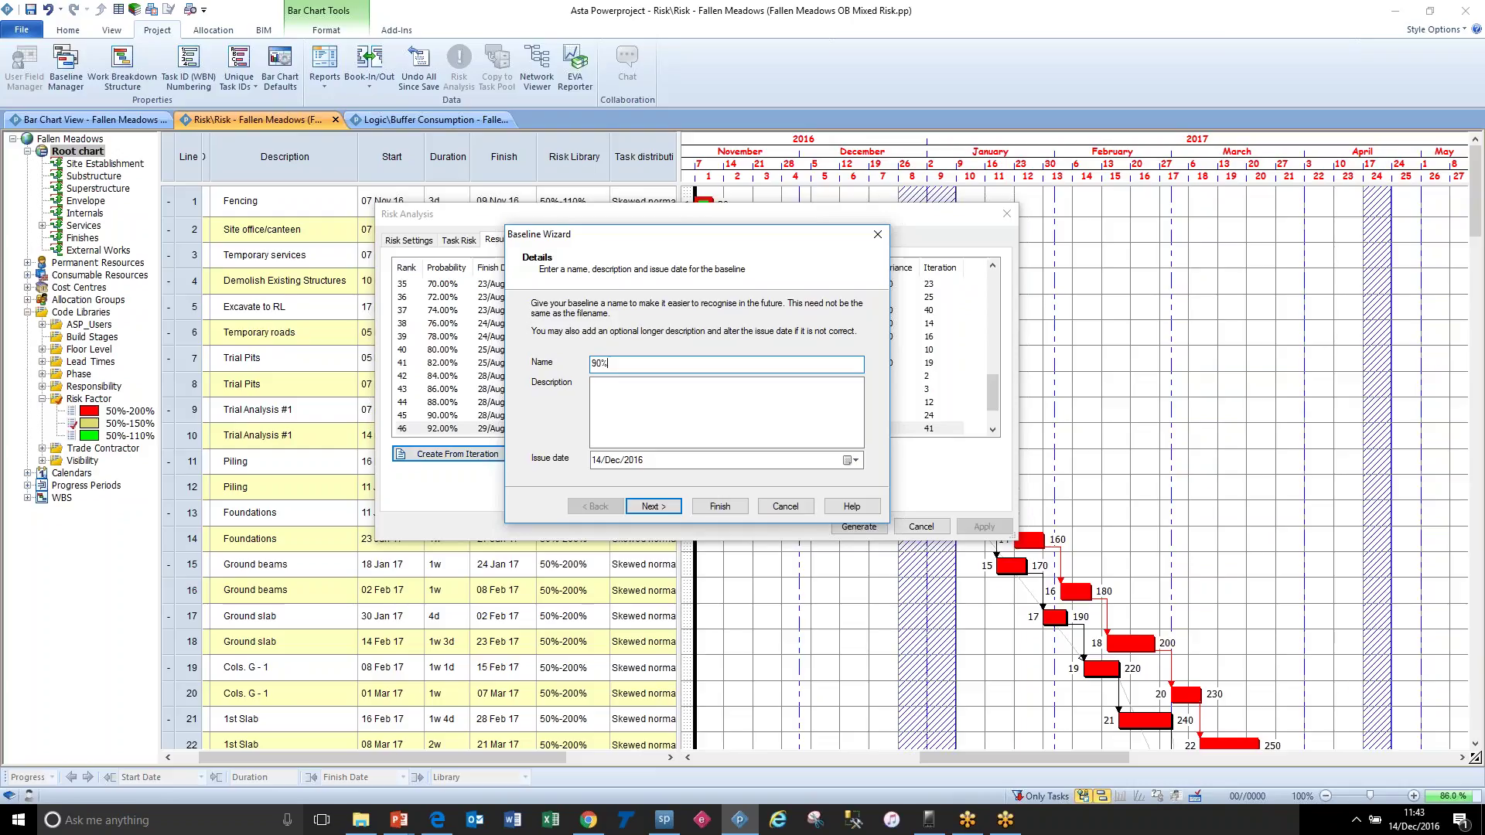
pyautogui.click(666, 506)
pyautogui.click(654, 388)
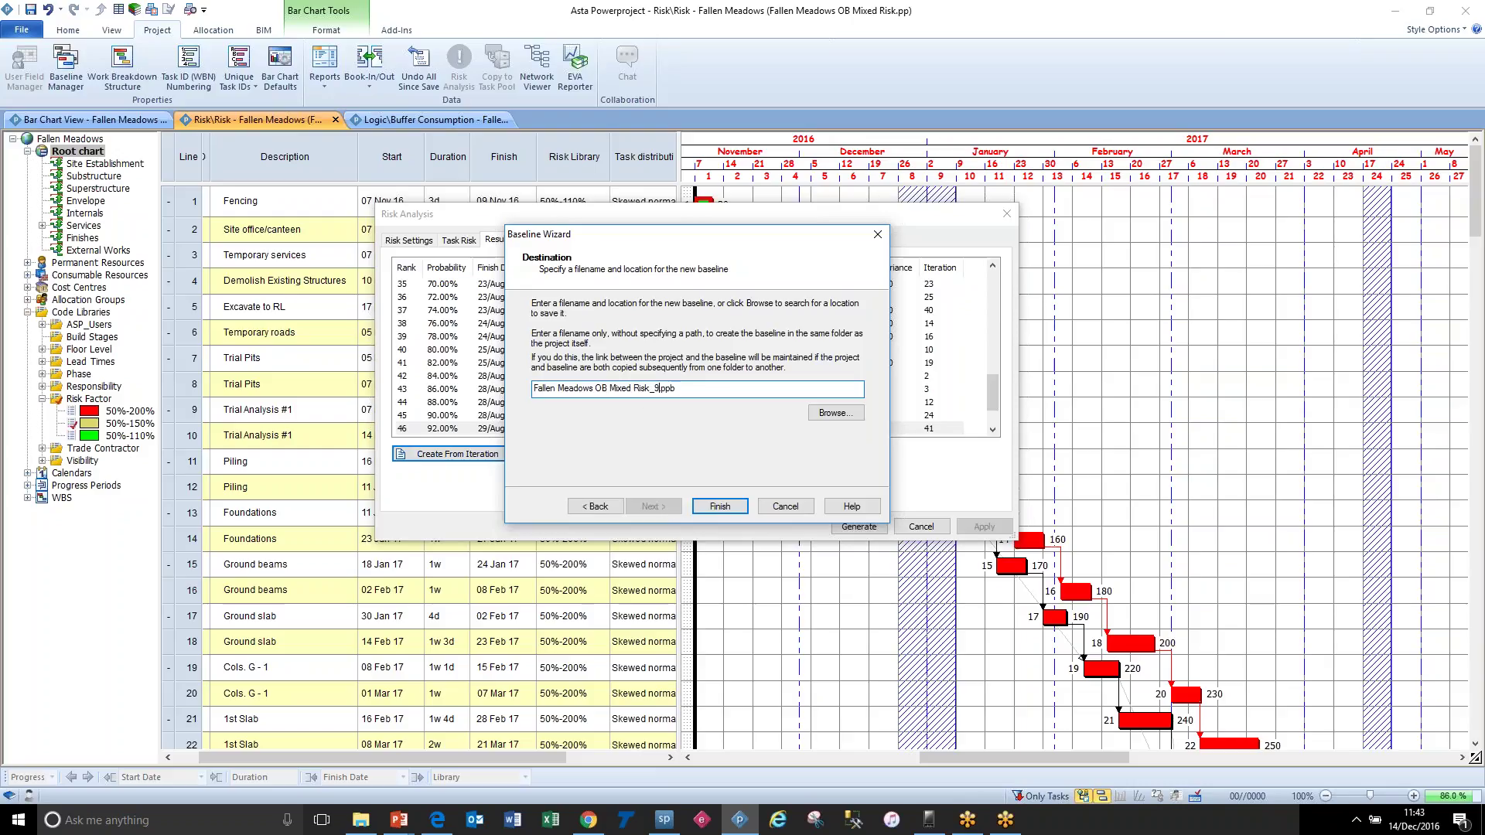
pyautogui.click(717, 506)
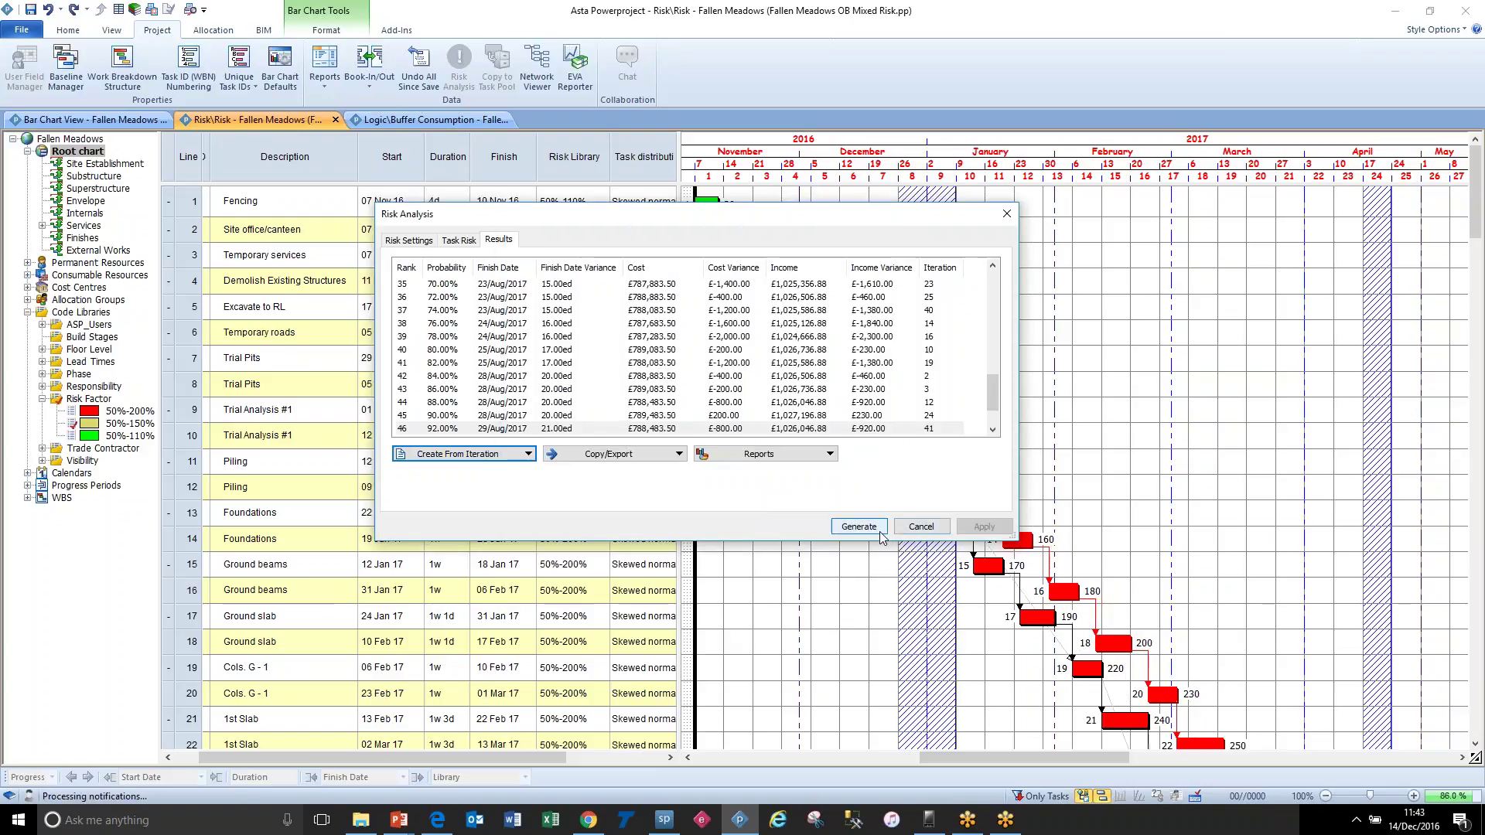
pyautogui.click(926, 529)
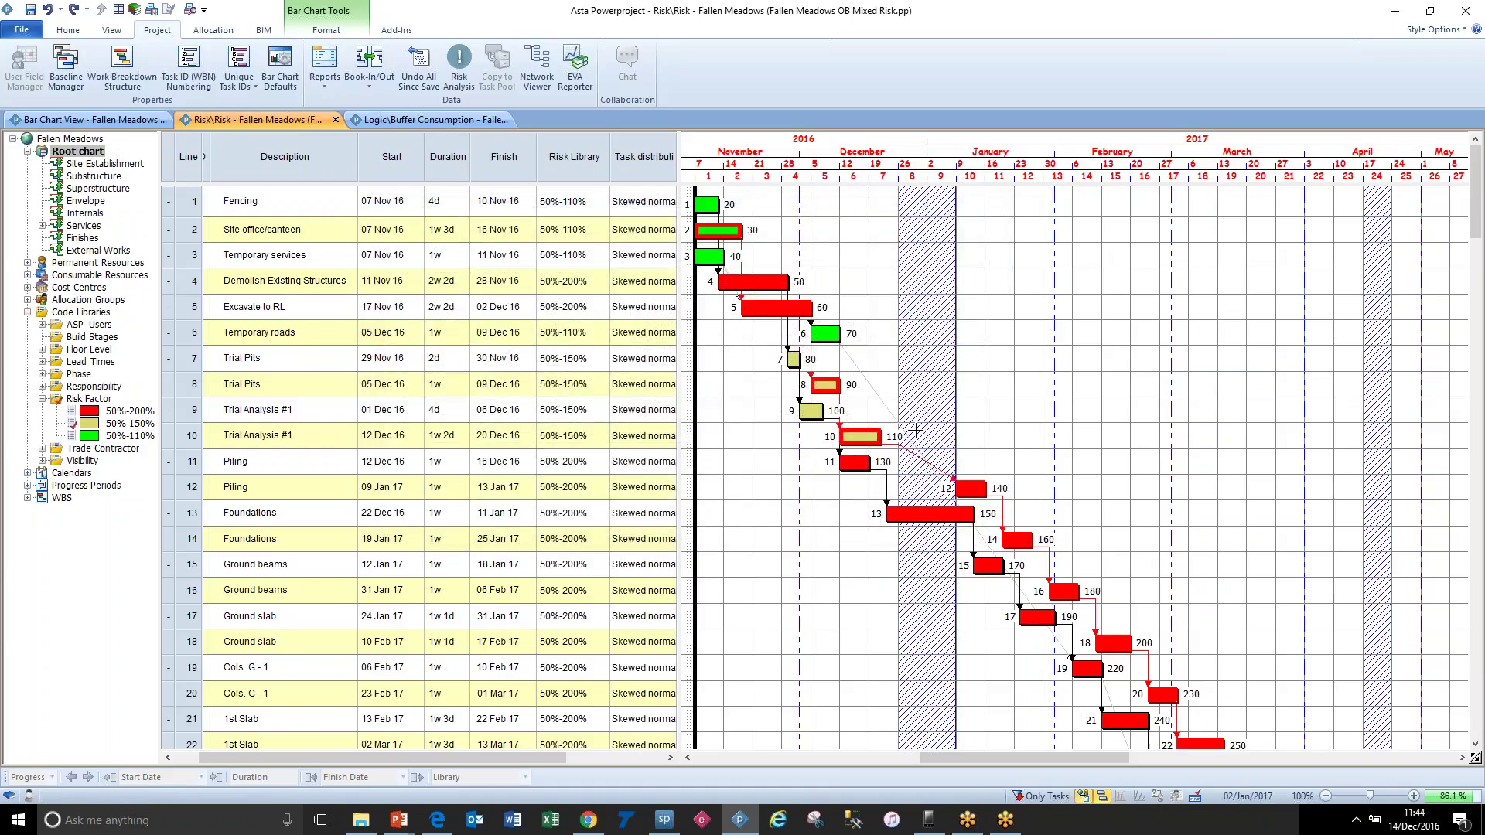
# Step: Enable tasks for the second listed baseline in the bar chart format, without Current Baseline, and turn on the display of baselines
pyautogui.rightClick(874, 276)
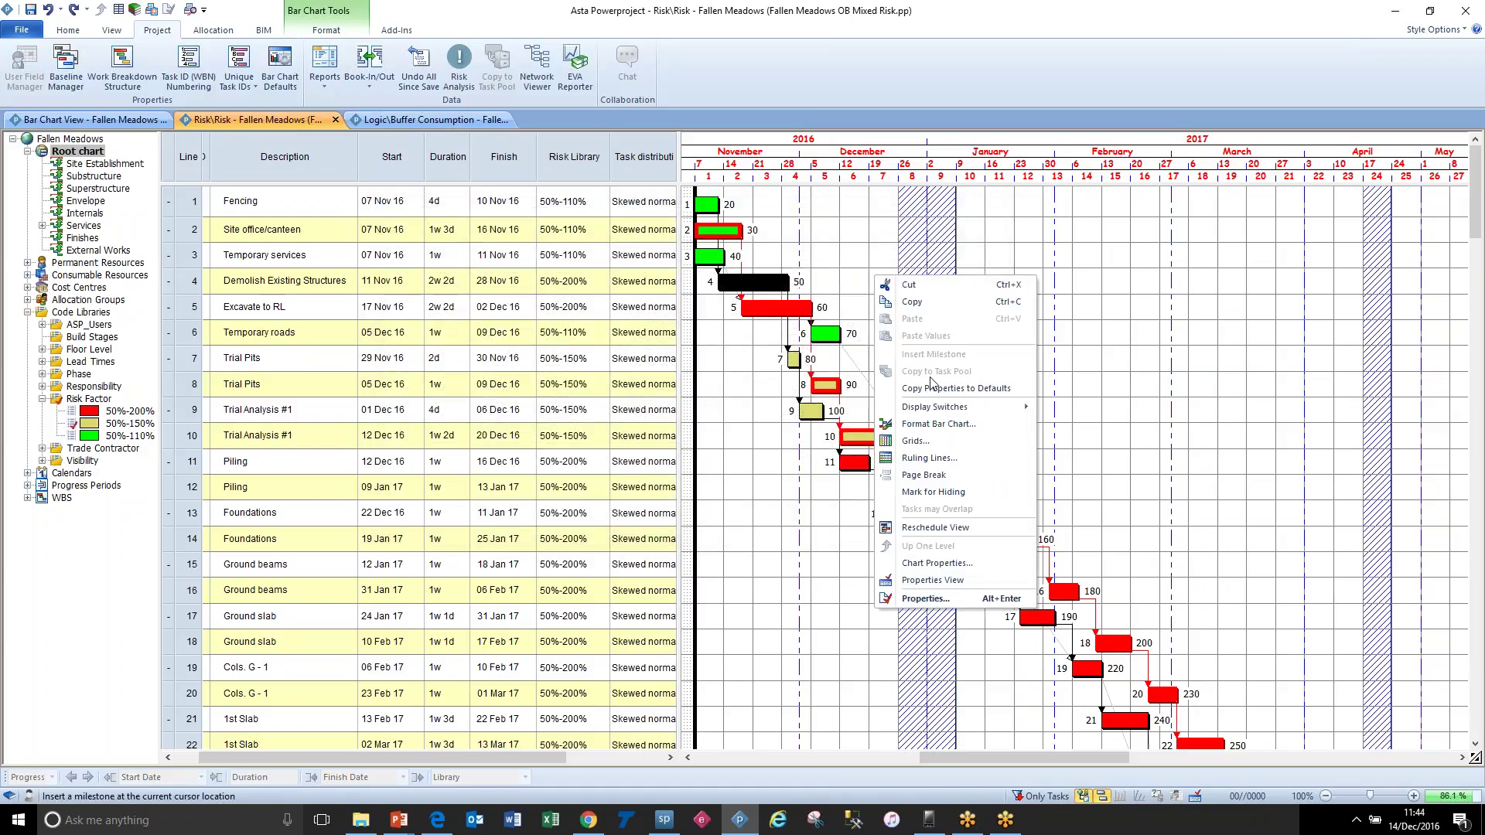
pyautogui.click(938, 424)
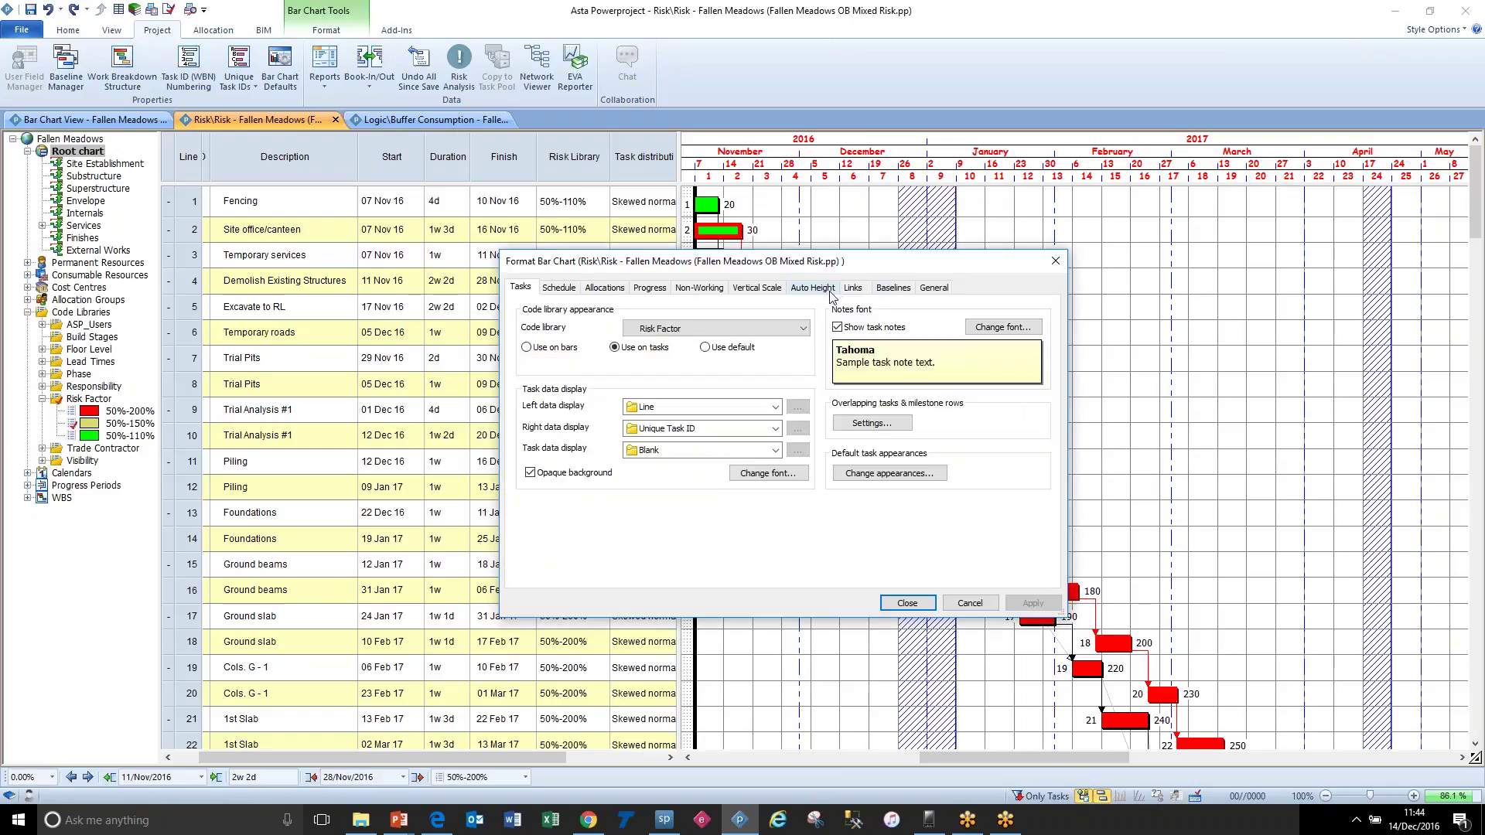
pyautogui.click(891, 288)
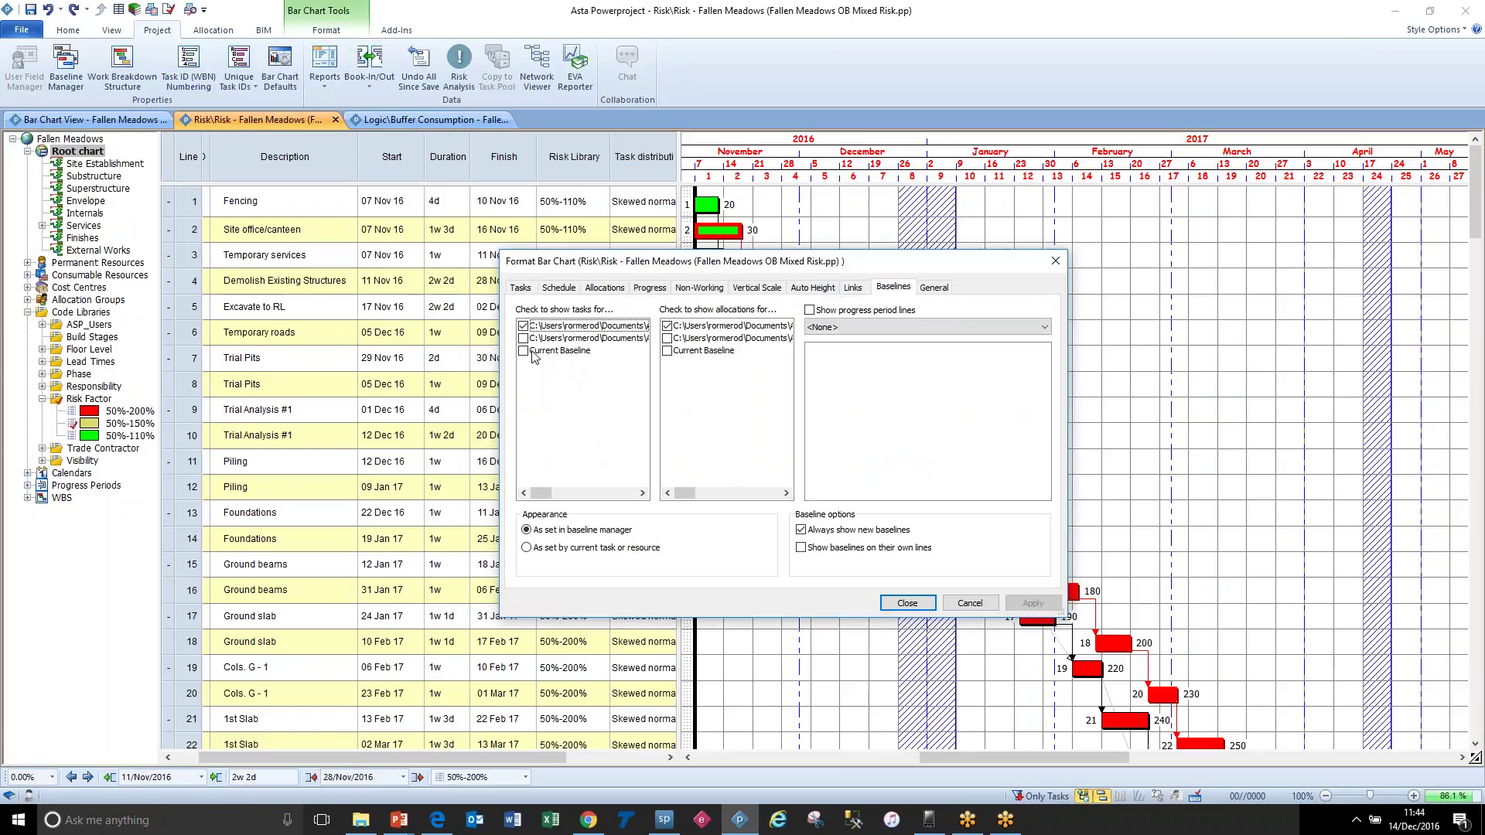
pyautogui.moveTo(544, 498)
pyautogui.mouseDown()
pyautogui.moveTo(608, 501)
pyautogui.moveTo(538, 504)
pyautogui.mouseUp()
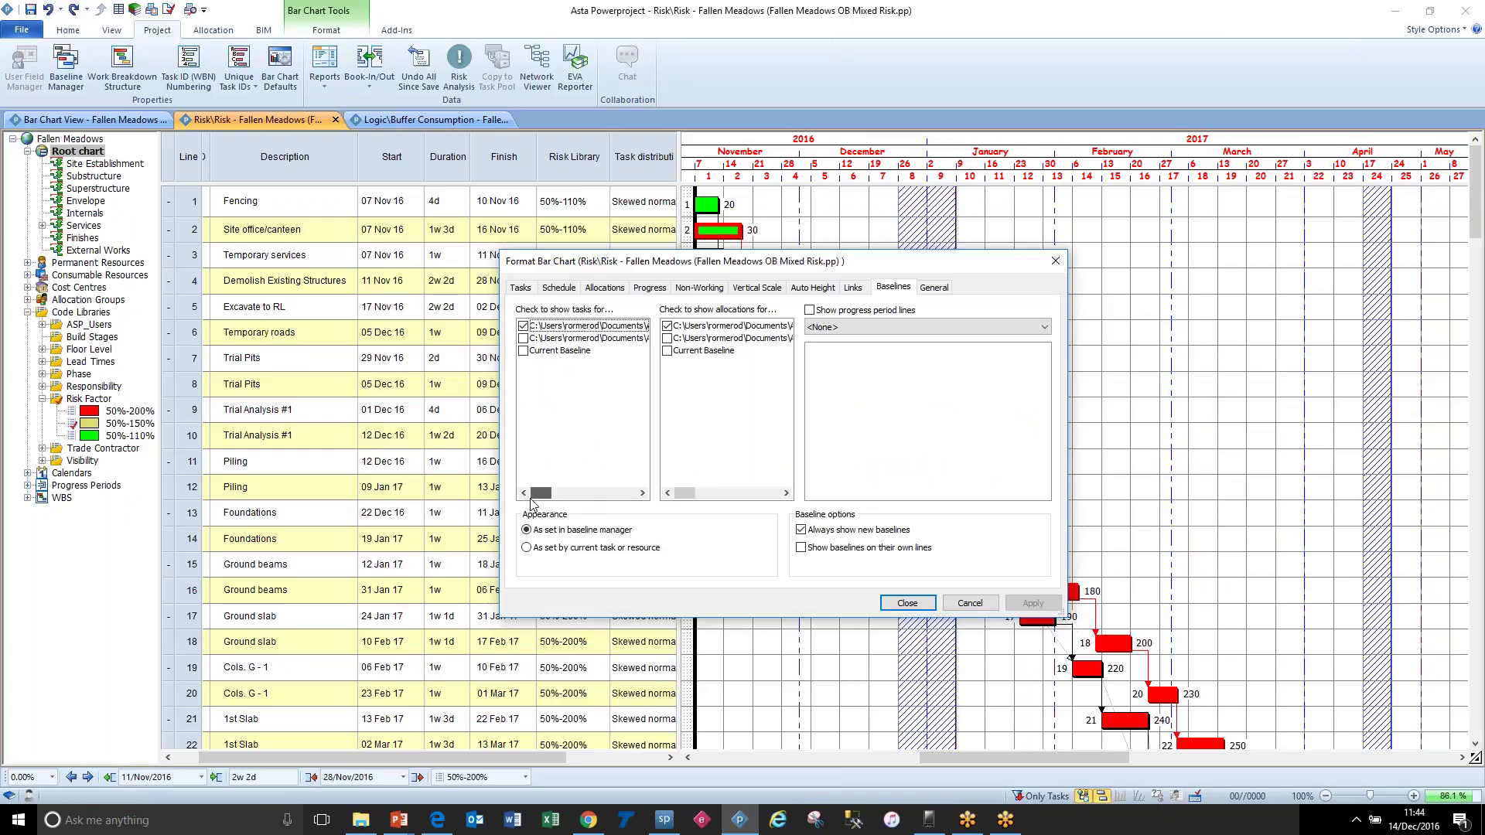
pyautogui.click(523, 339)
pyautogui.click(524, 352)
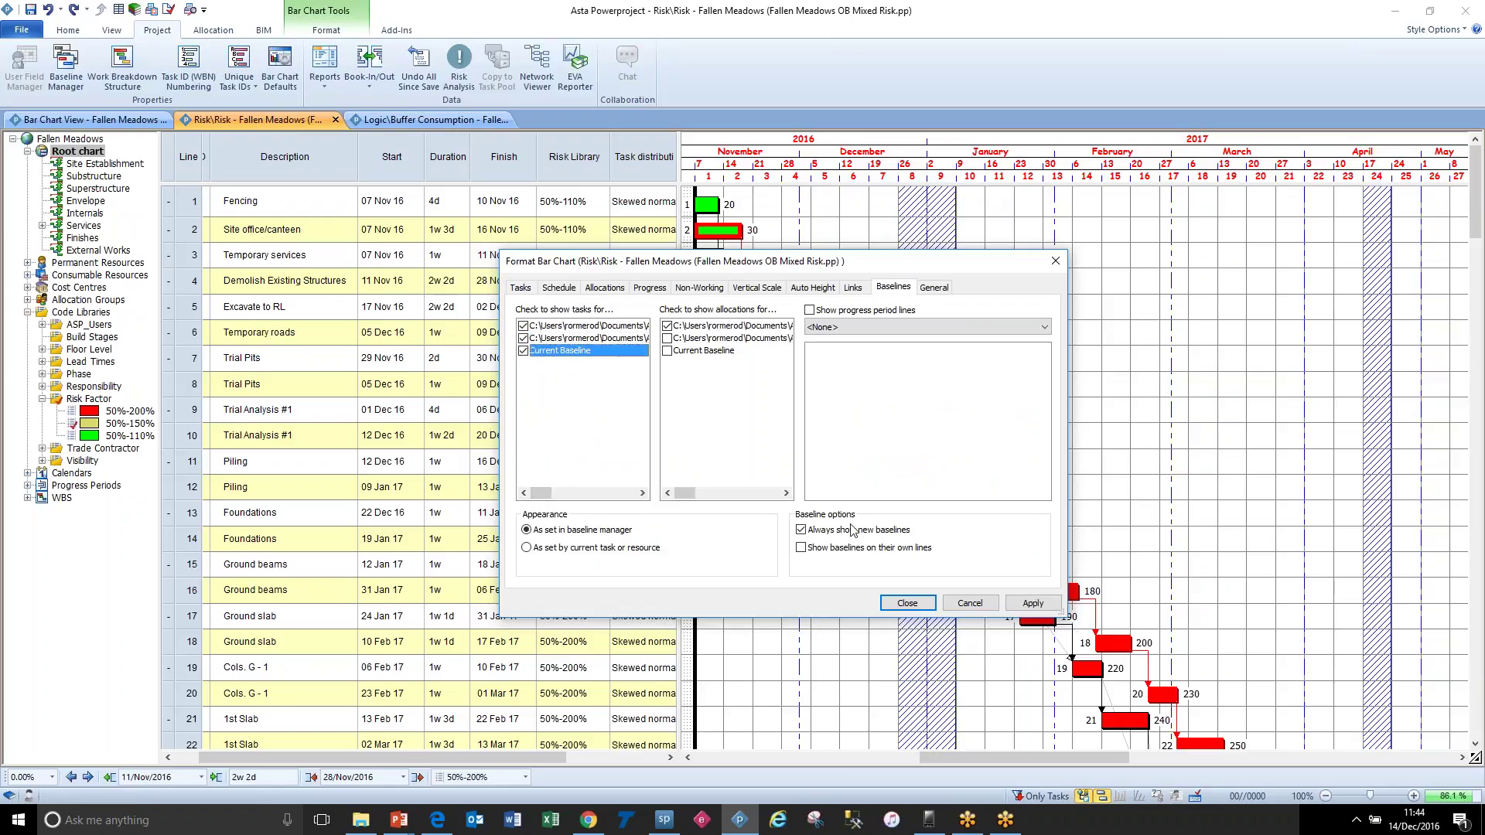
pyautogui.click(524, 351)
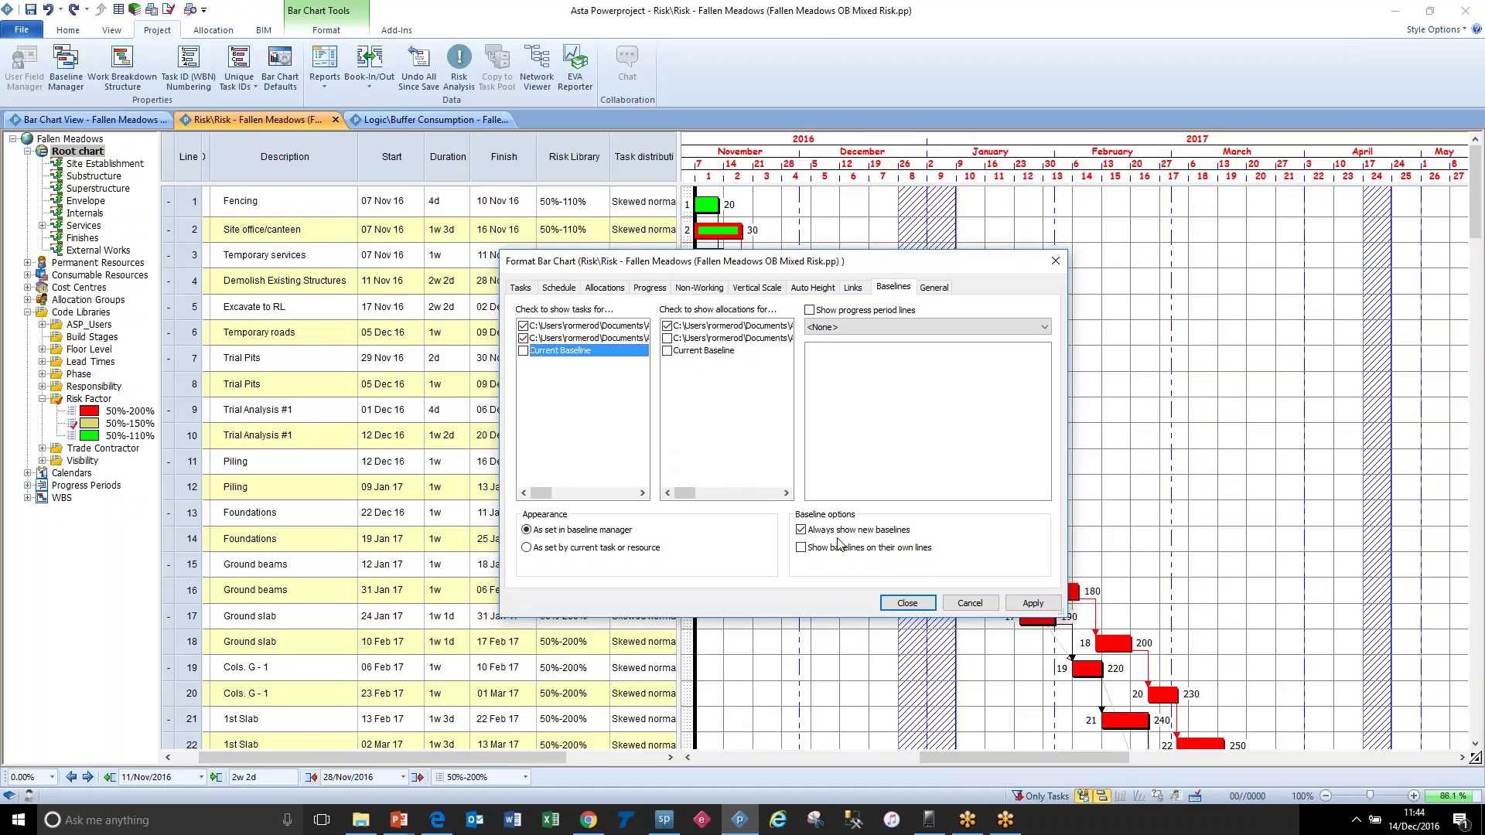
pyautogui.click(1034, 604)
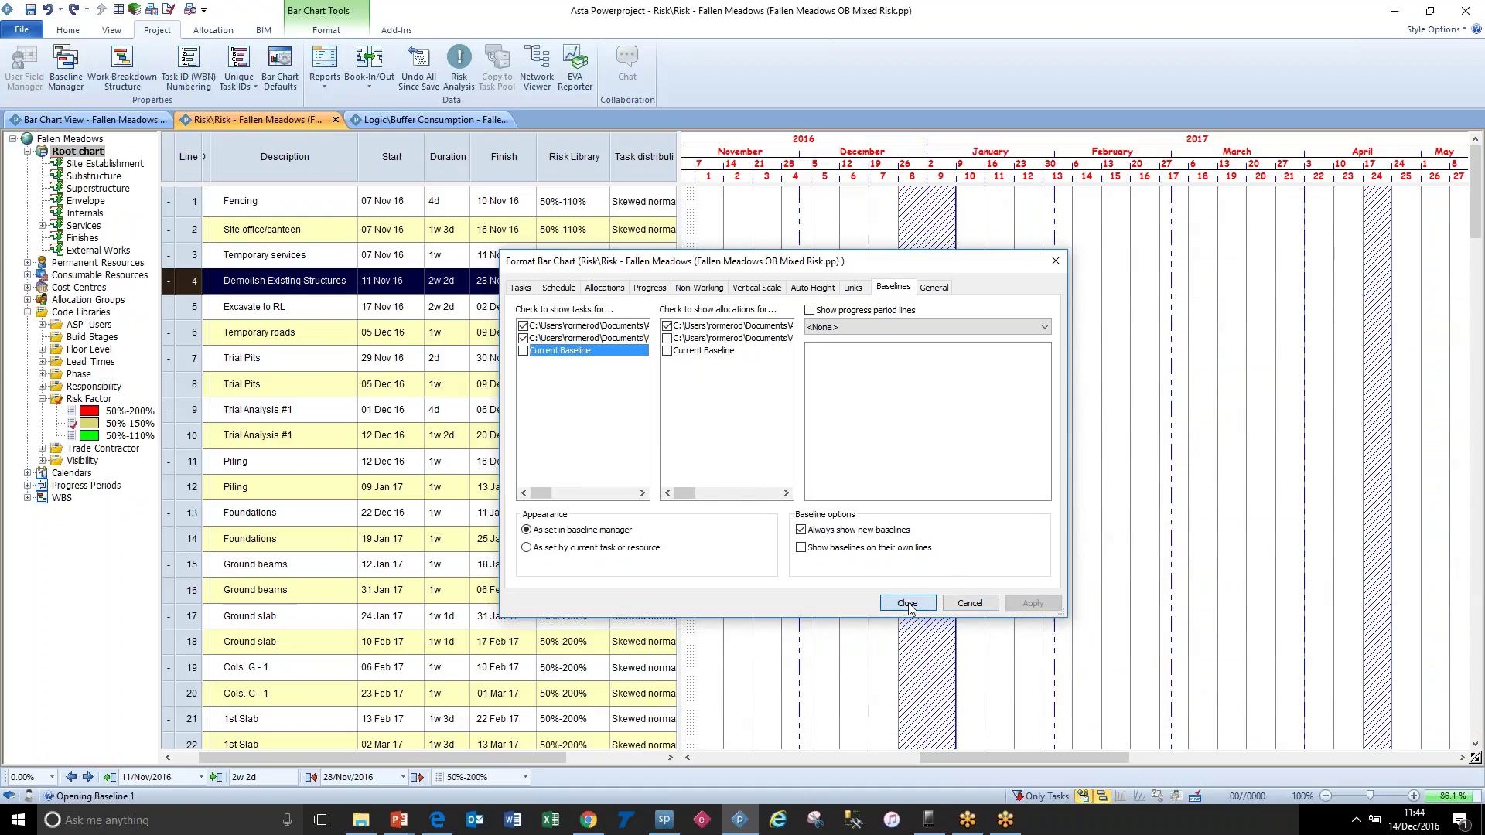
pyautogui.click(911, 605)
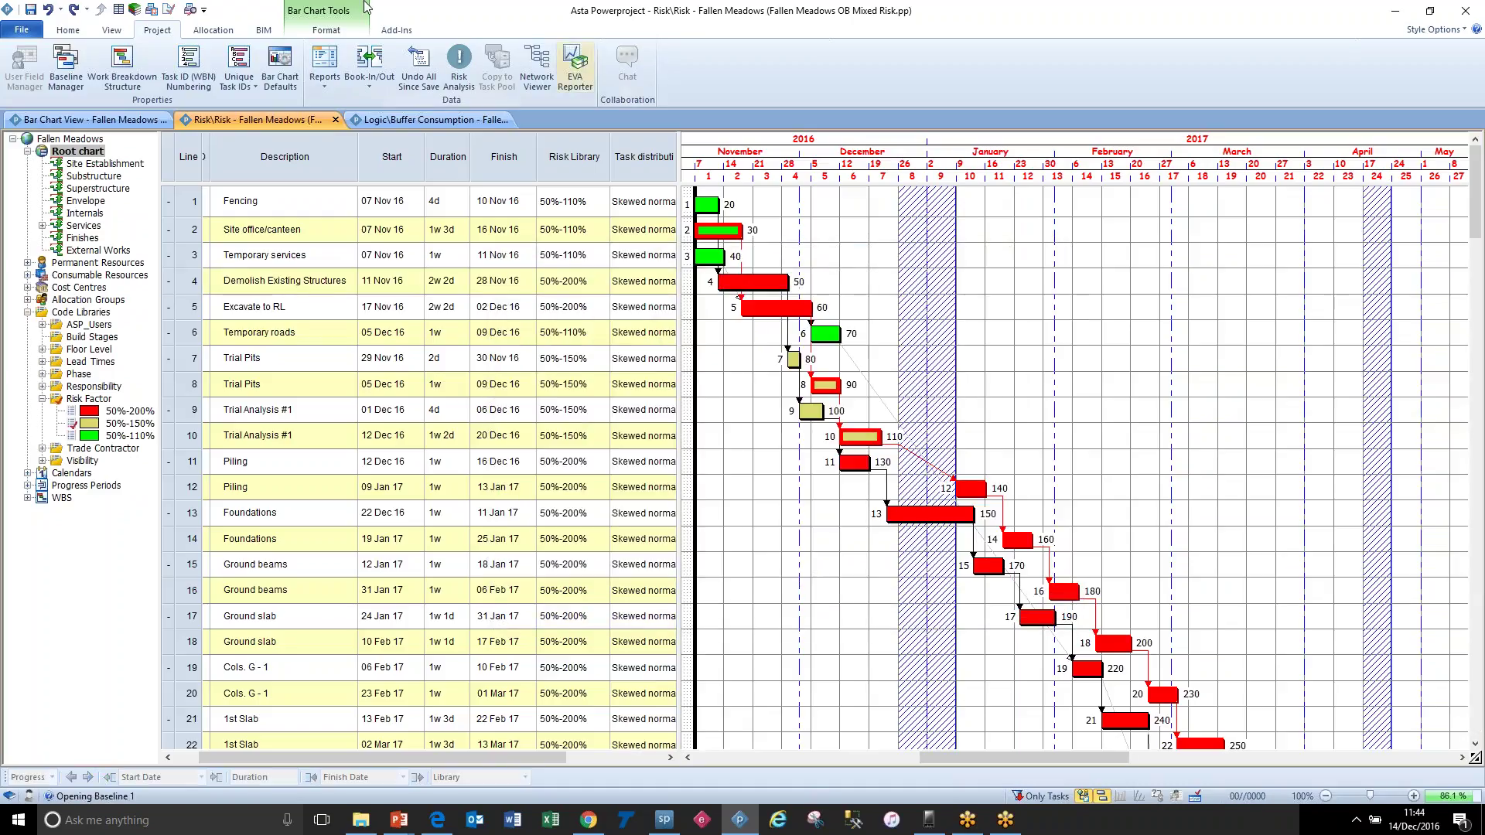
pyautogui.click(325, 29)
pyautogui.click(262, 84)
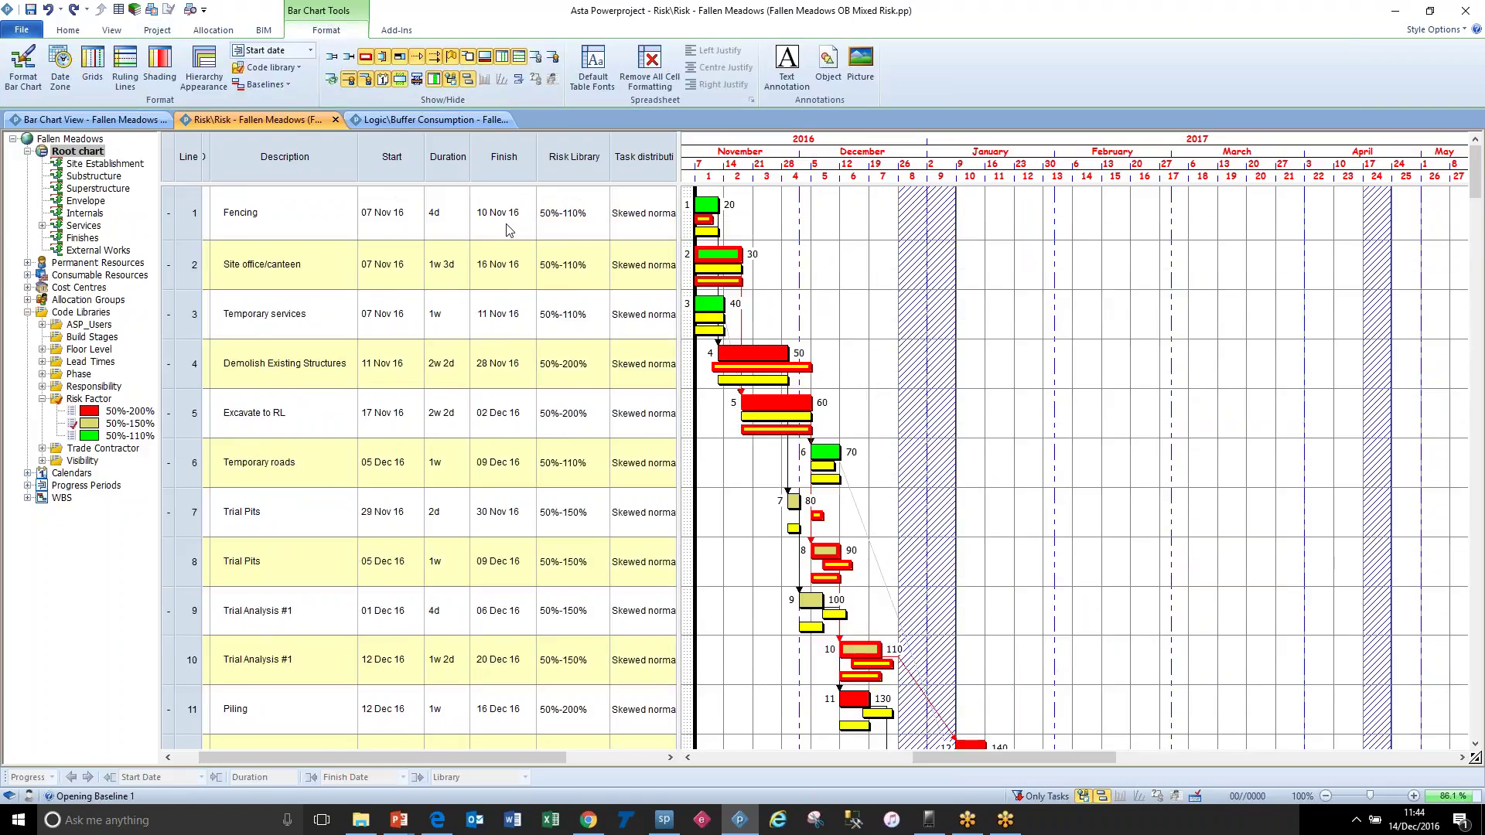
# Step: Set the appearance colour of the 90% baseline to orange in the baseline manager
pyautogui.click(158, 29)
pyautogui.click(84, 81)
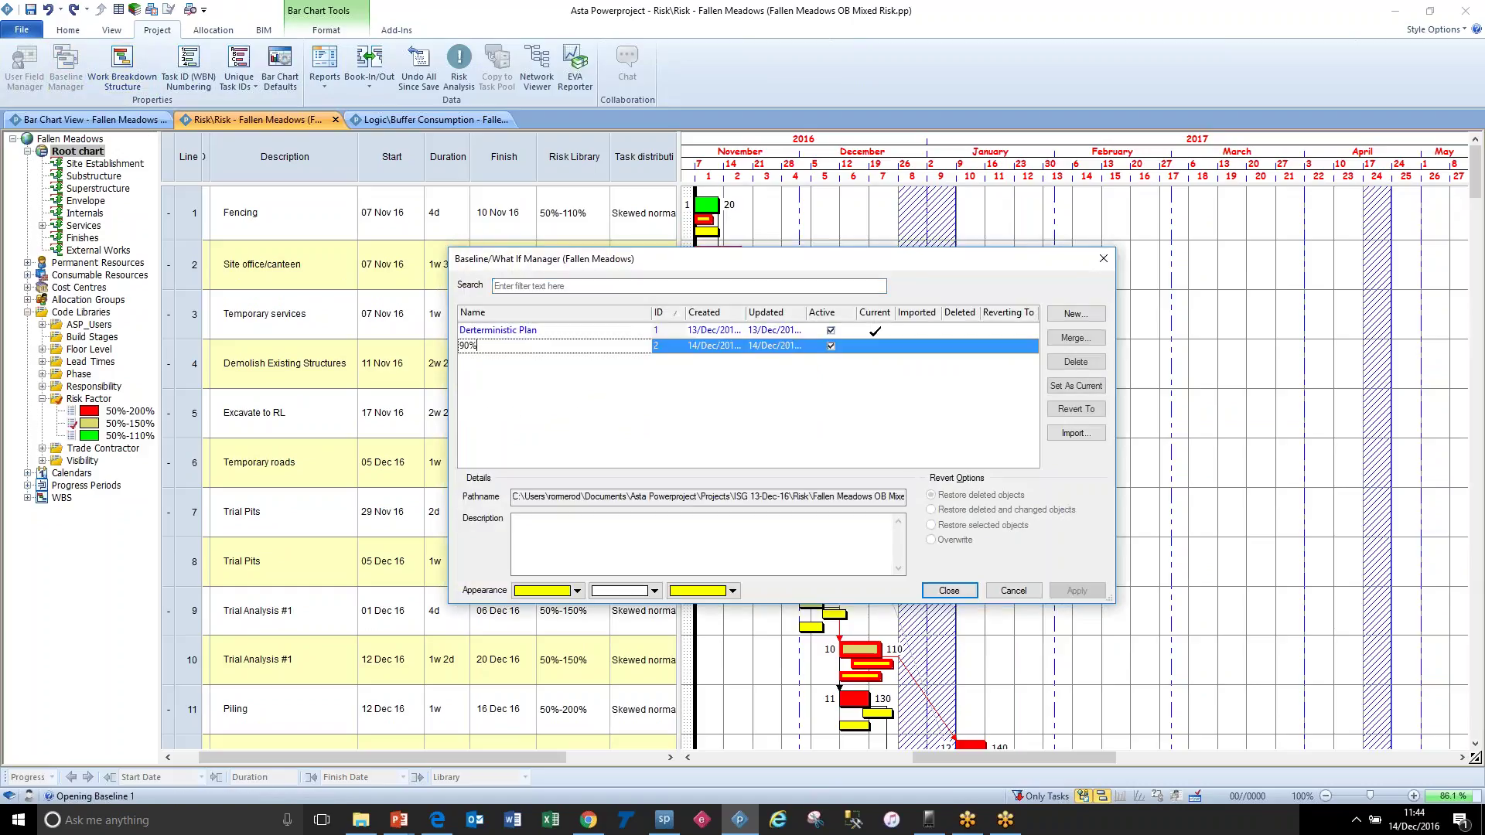
pyautogui.click(577, 591)
pyautogui.click(586, 687)
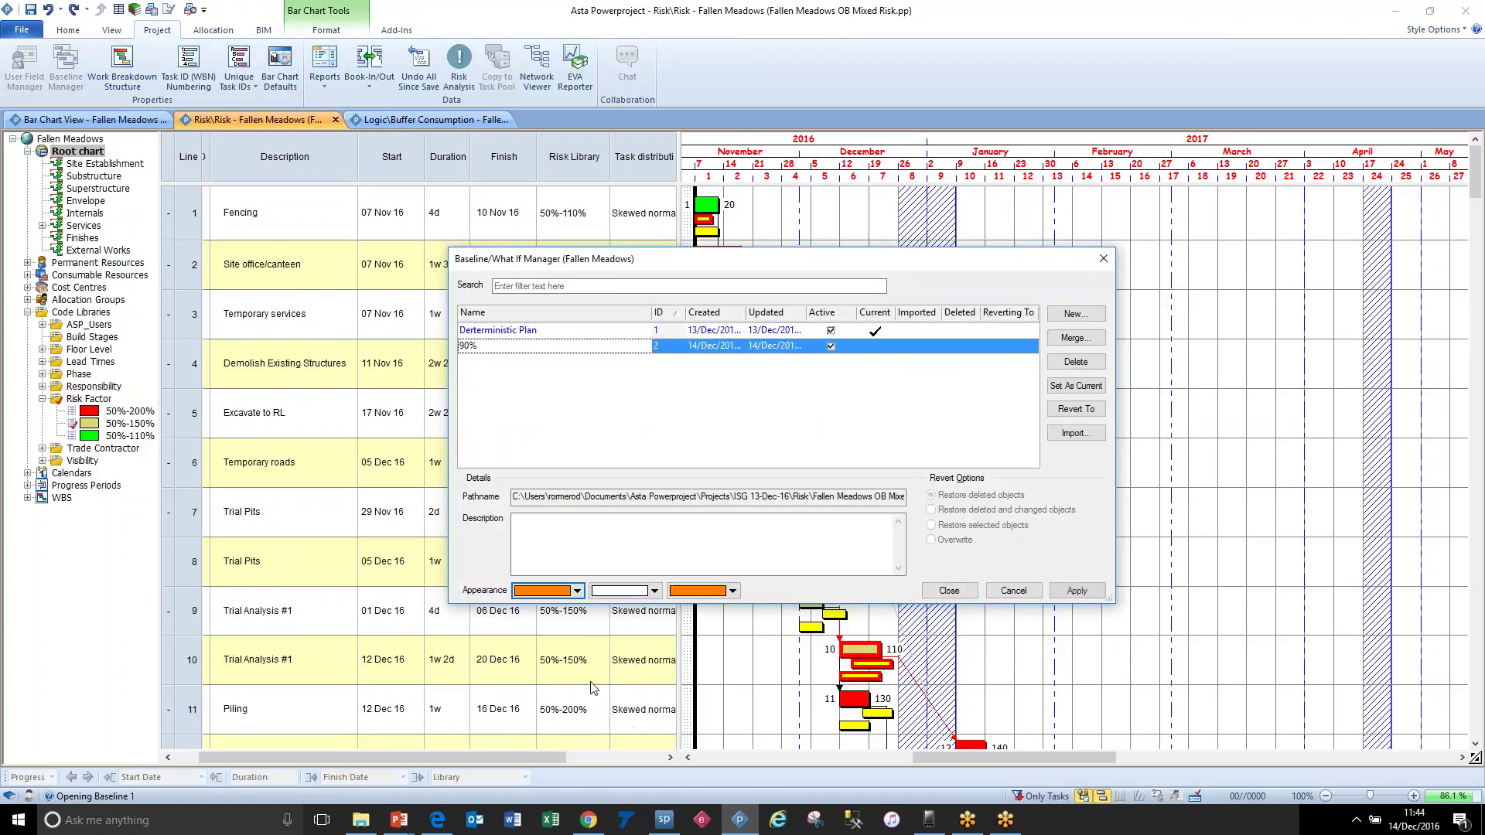
pyautogui.click(1075, 591)
pyautogui.click(964, 592)
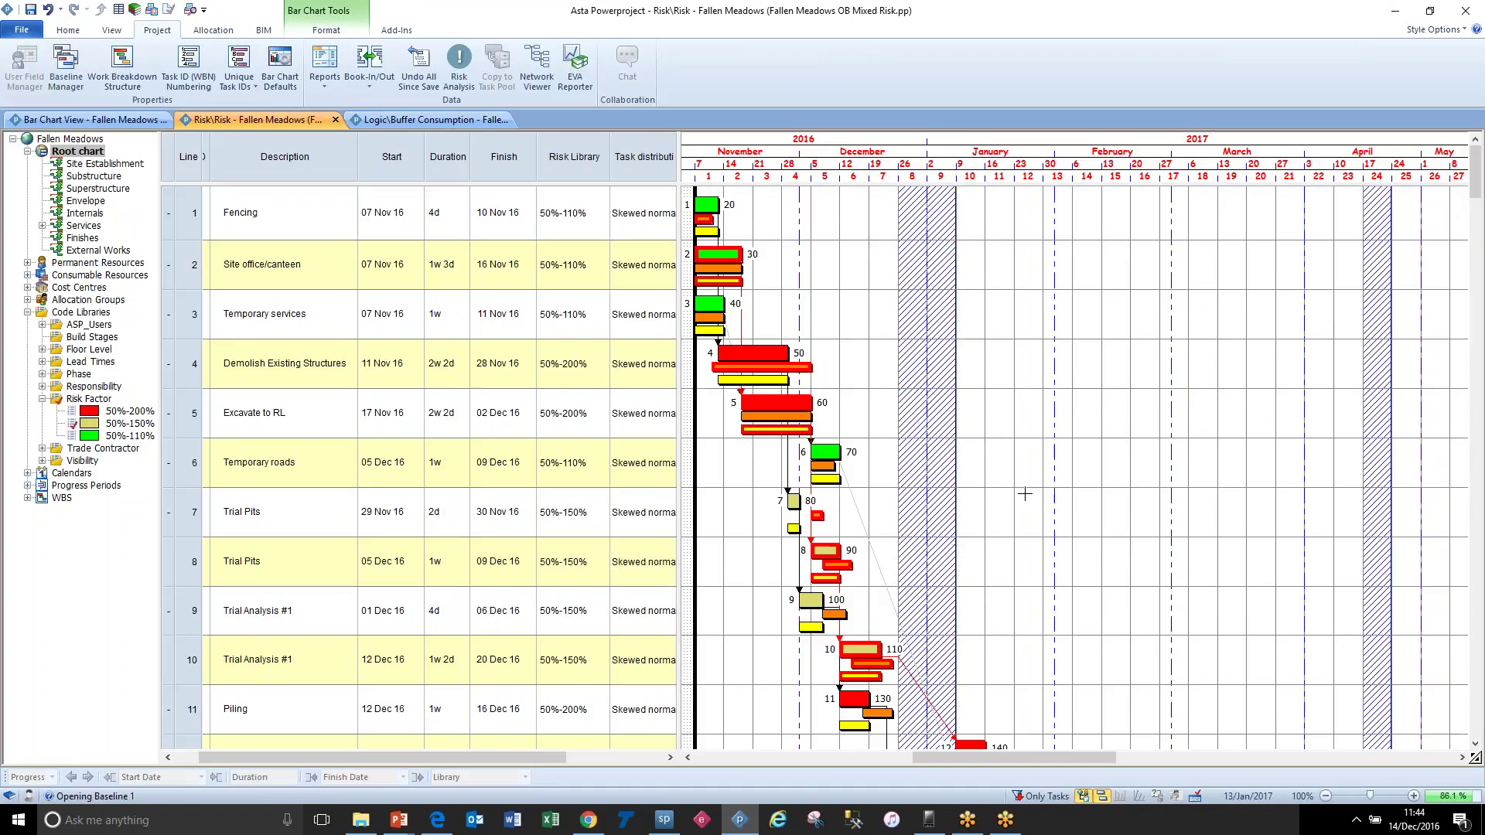
# Step: Hide the yellow bars of the second listed baseline by disabling its tasks in the bar chart format
pyautogui.rightClick(1025, 493)
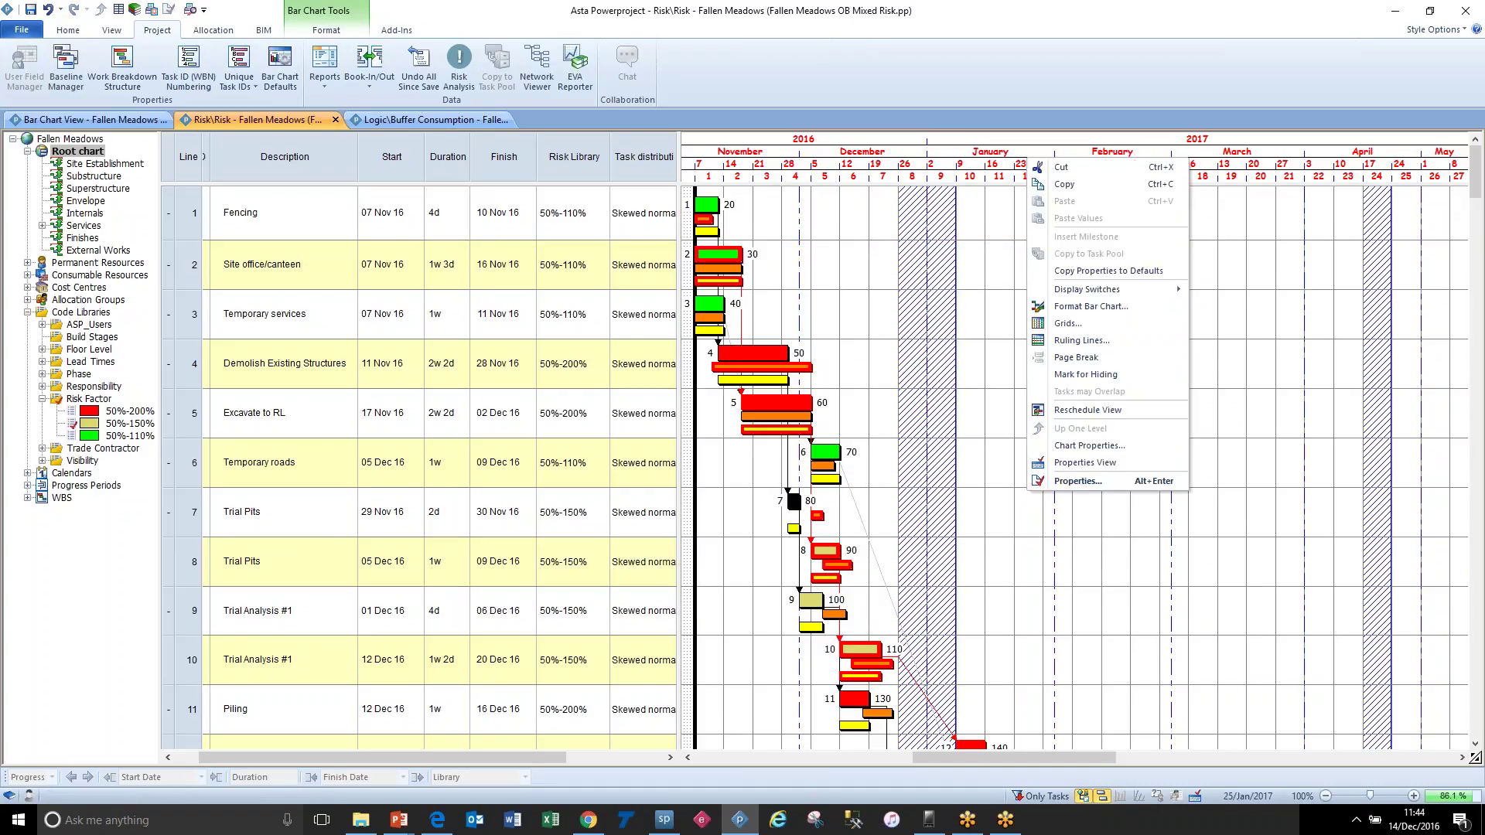
pyautogui.click(1104, 310)
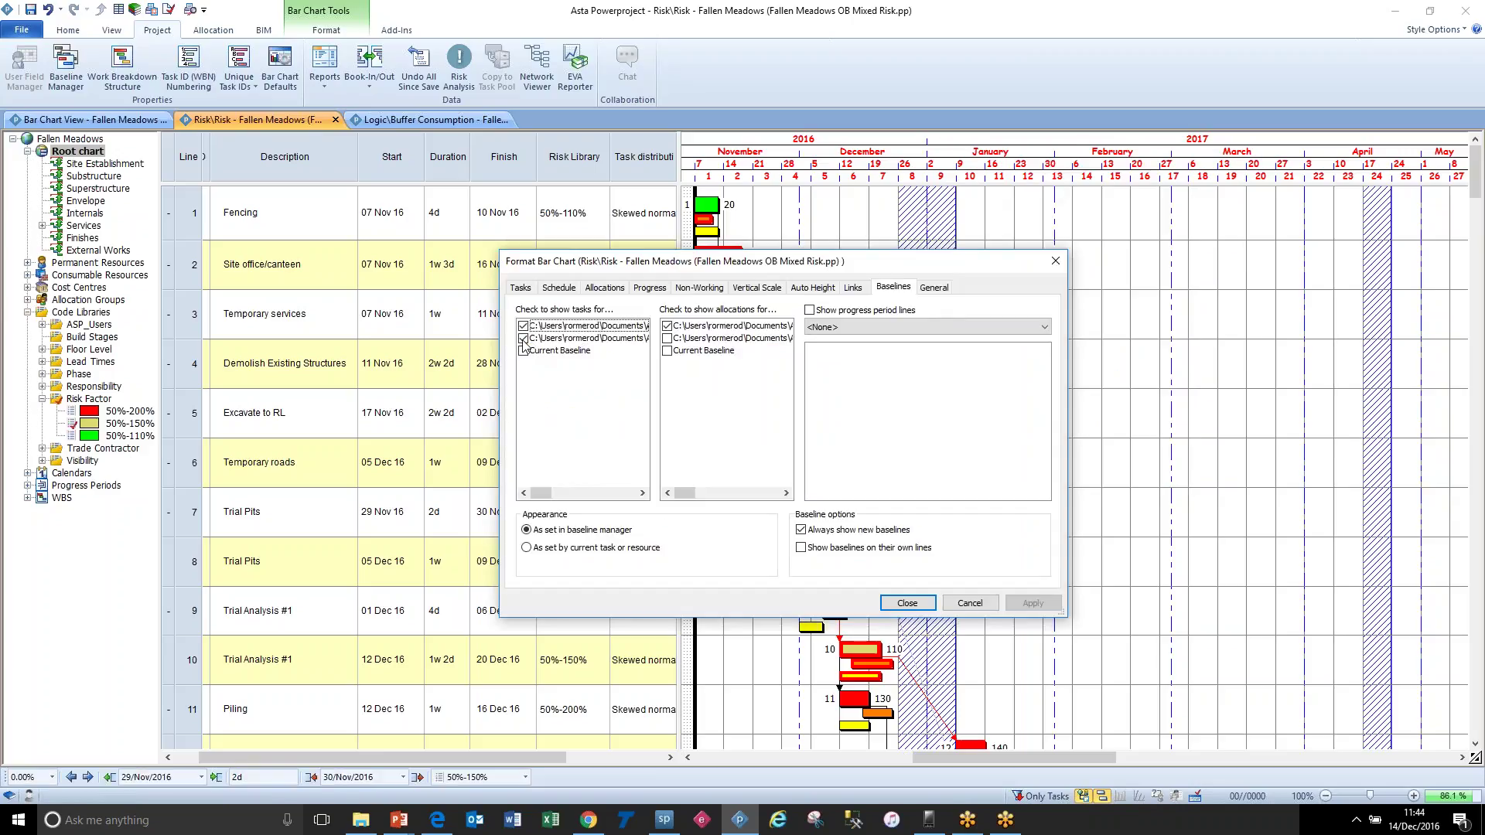
pyautogui.click(523, 339)
pyautogui.click(1033, 602)
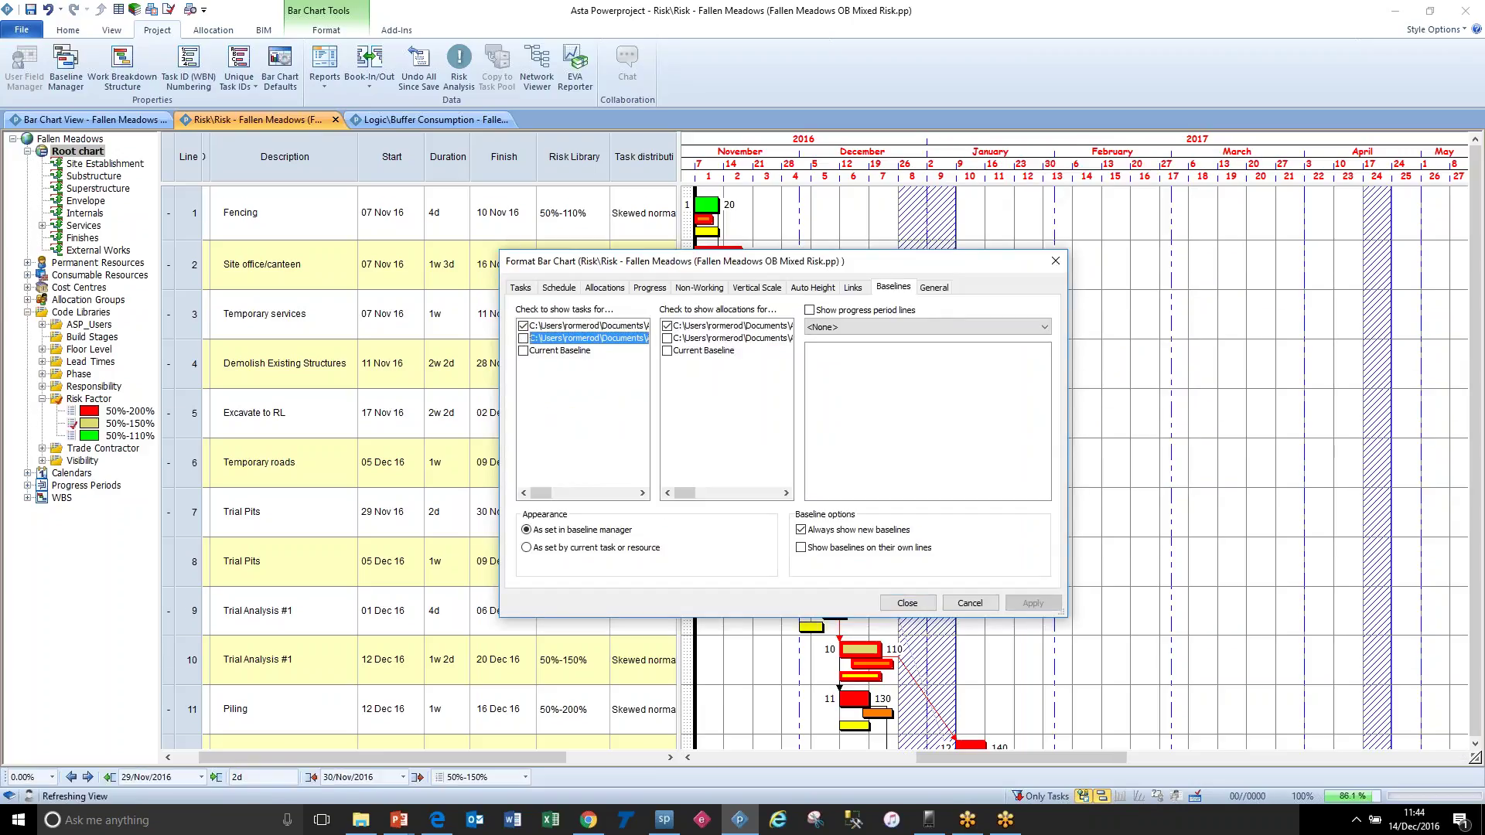
pyautogui.click(970, 603)
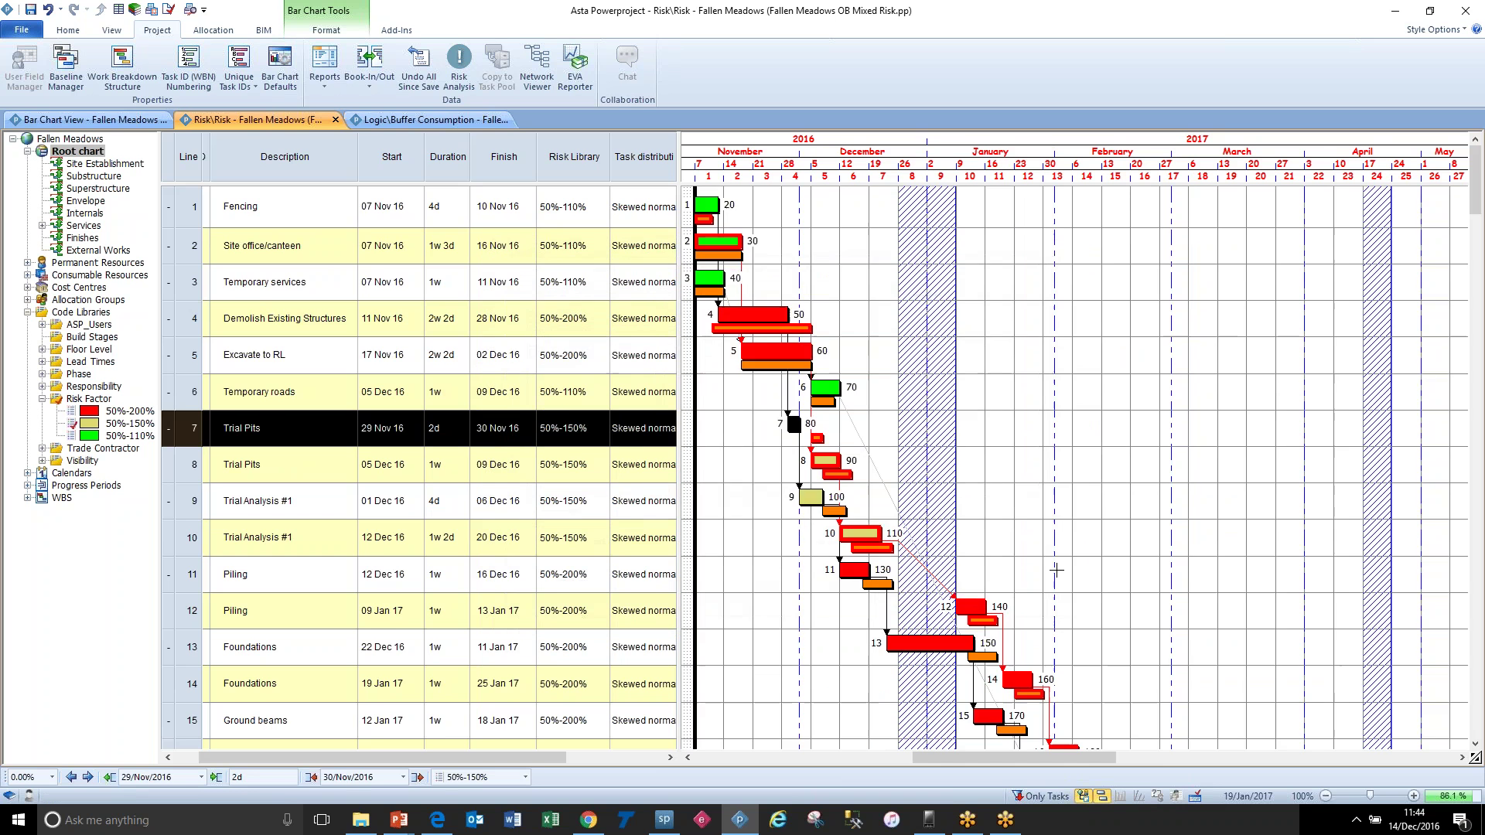
# Step: Widen the Risk view's table to include the Criticality index column, and highlight that column
pyautogui.scroll(-5, 1110, 556)
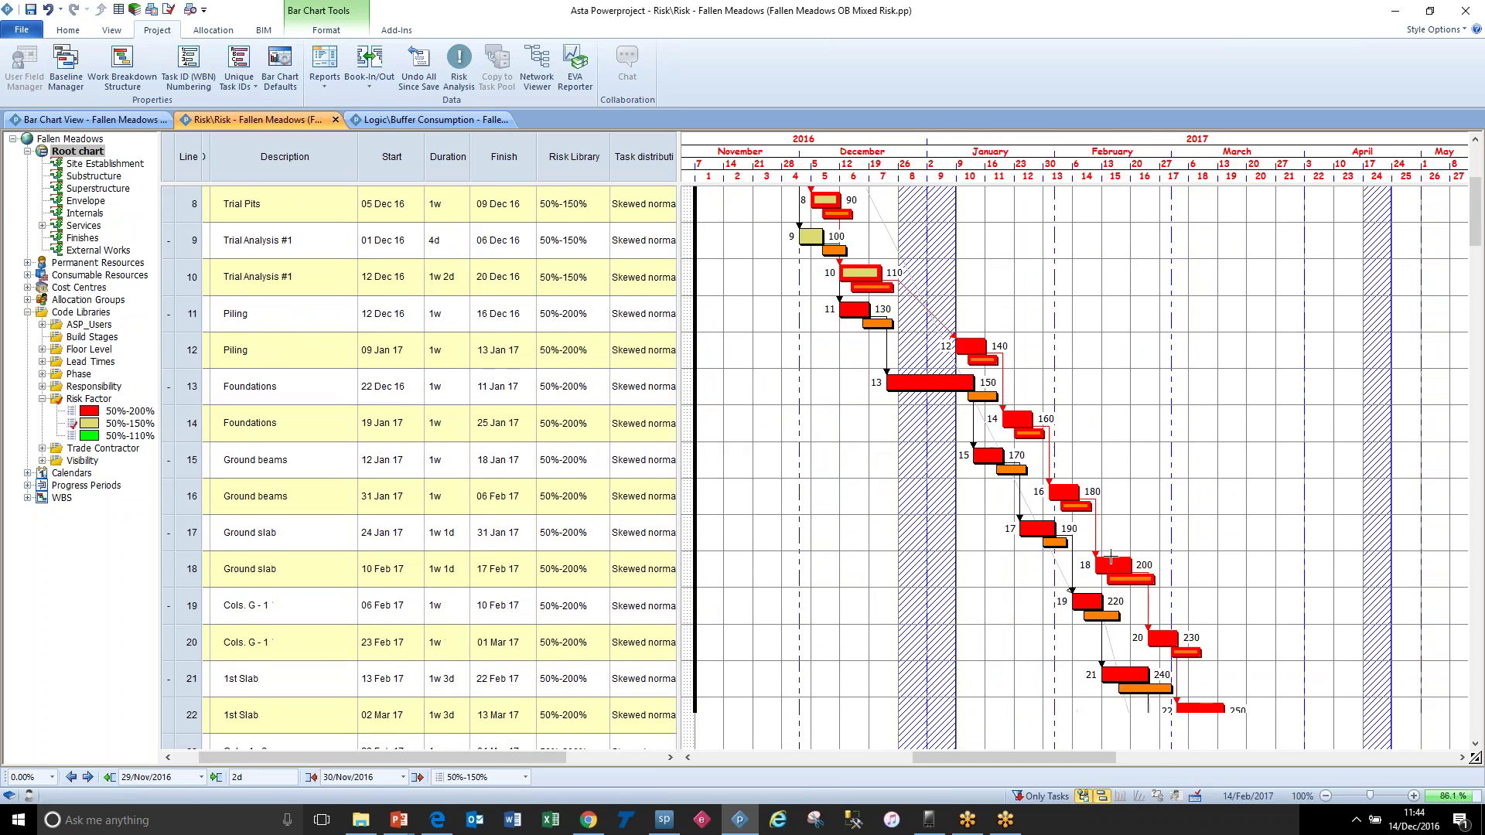
pyautogui.moveTo(1026, 766); pyautogui.dragTo(1101, 766)
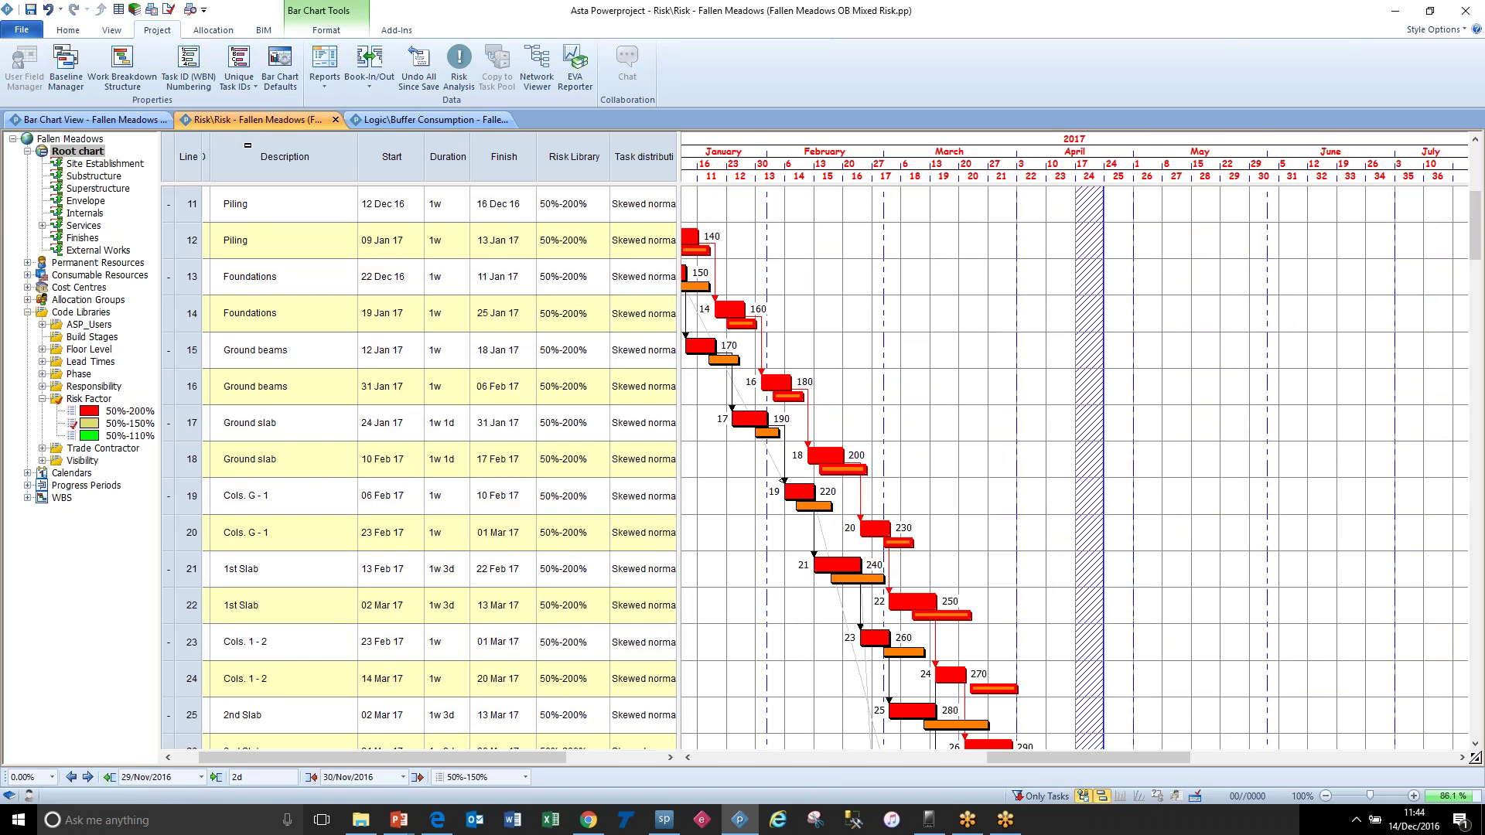
pyautogui.click(128, 119)
pyautogui.click(305, 121)
pyautogui.moveTo(682, 202); pyautogui.dragTo(824, 216)
pyautogui.click(793, 156)
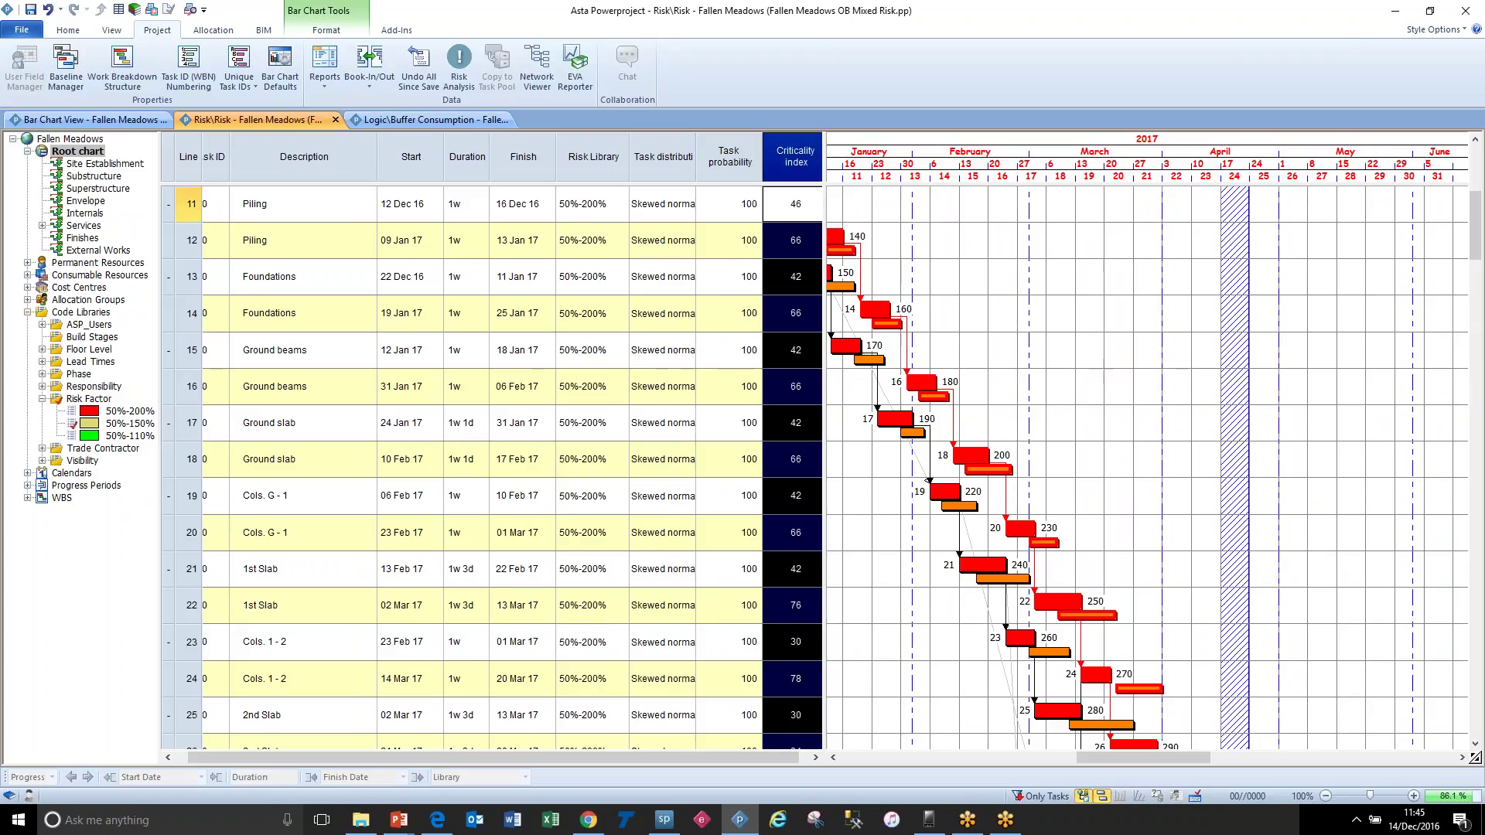
pyautogui.click(1067, 271)
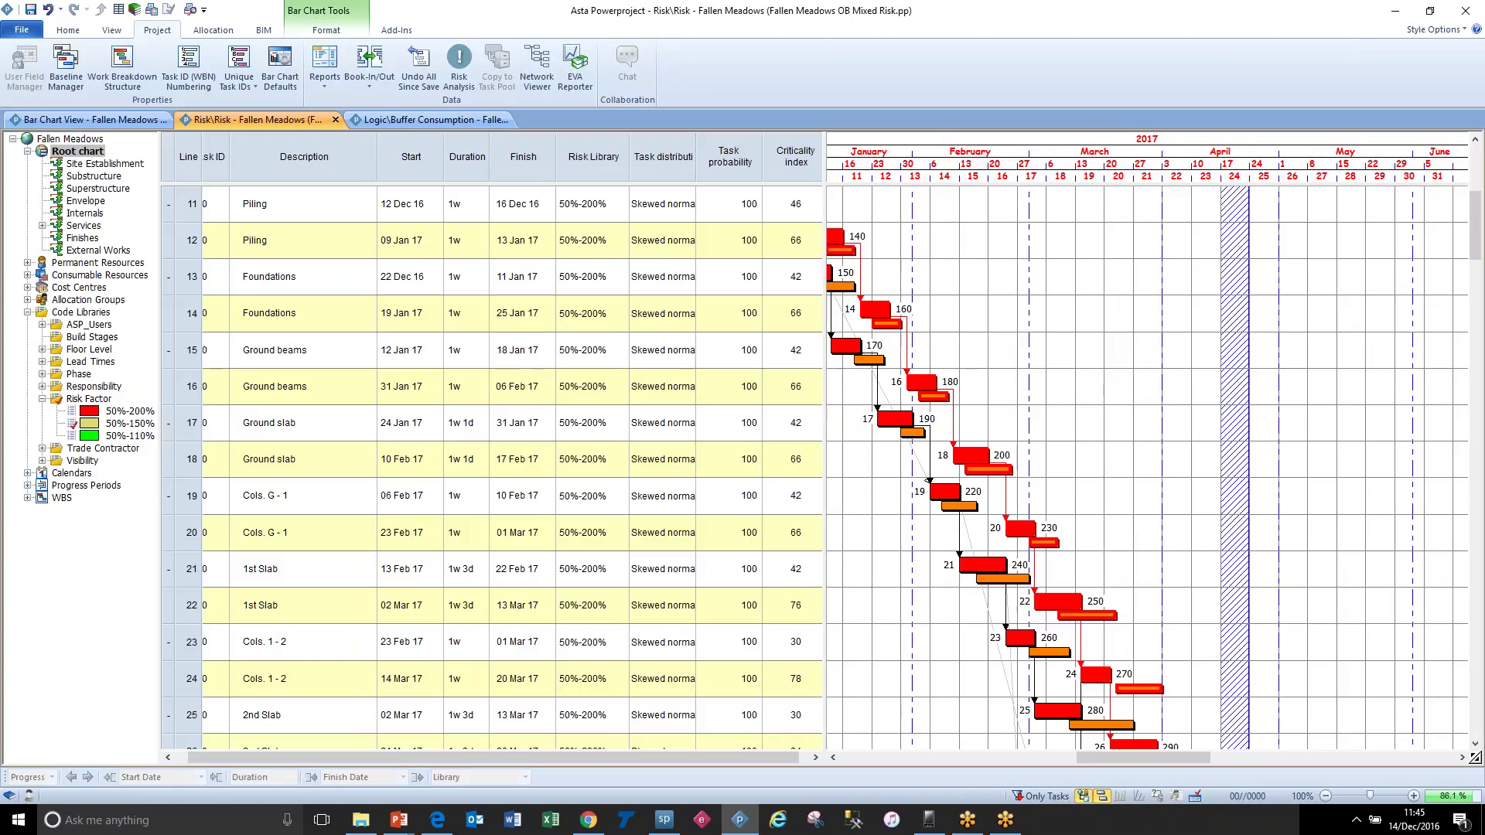
# Step: Sort the tasks by descending Criticality index to examine the highest values, and remove the sort once they have been highlighted
pyautogui.rightClick(795, 163)
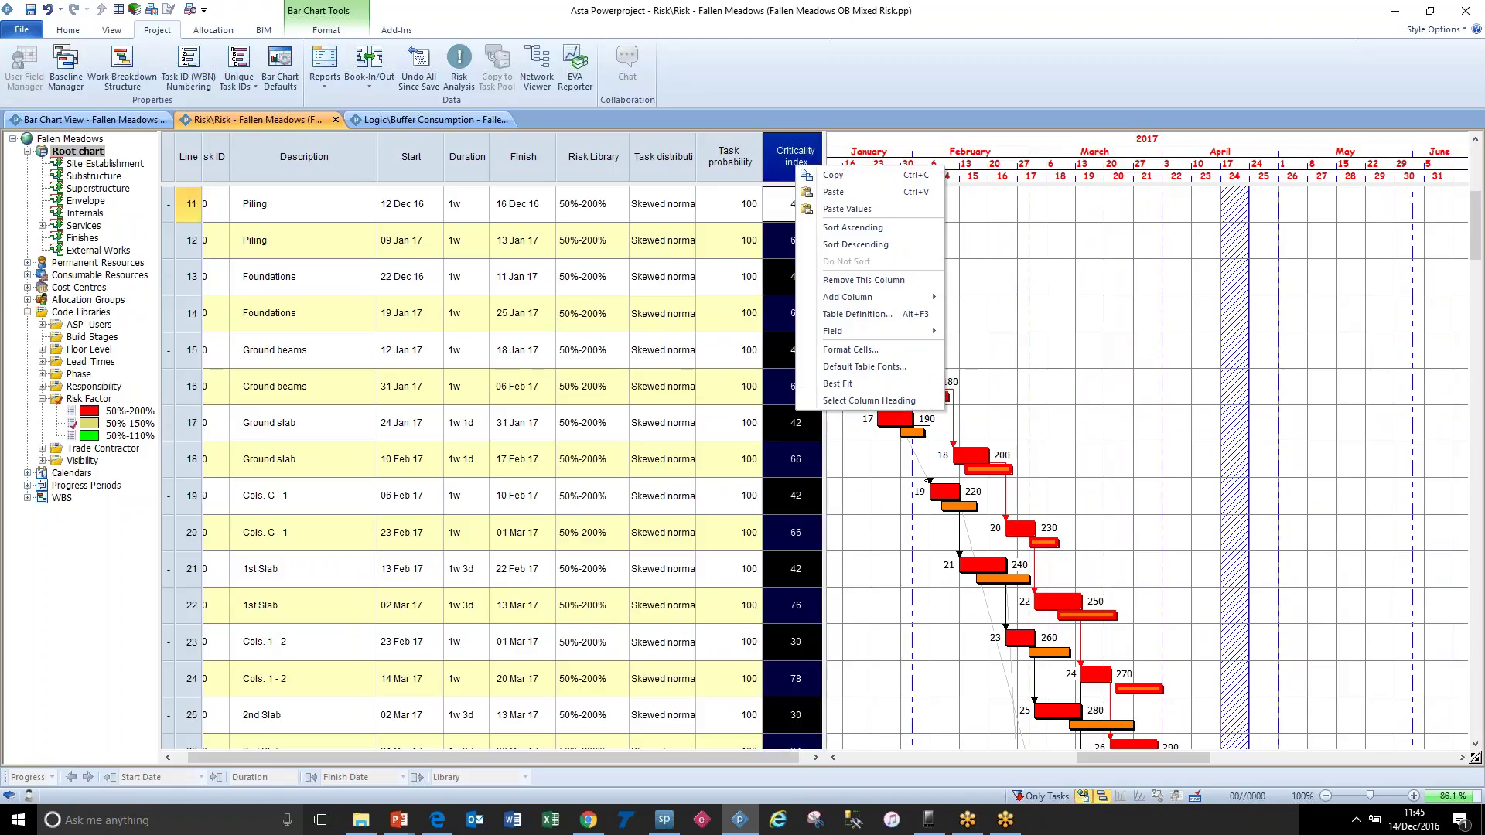
pyautogui.click(885, 246)
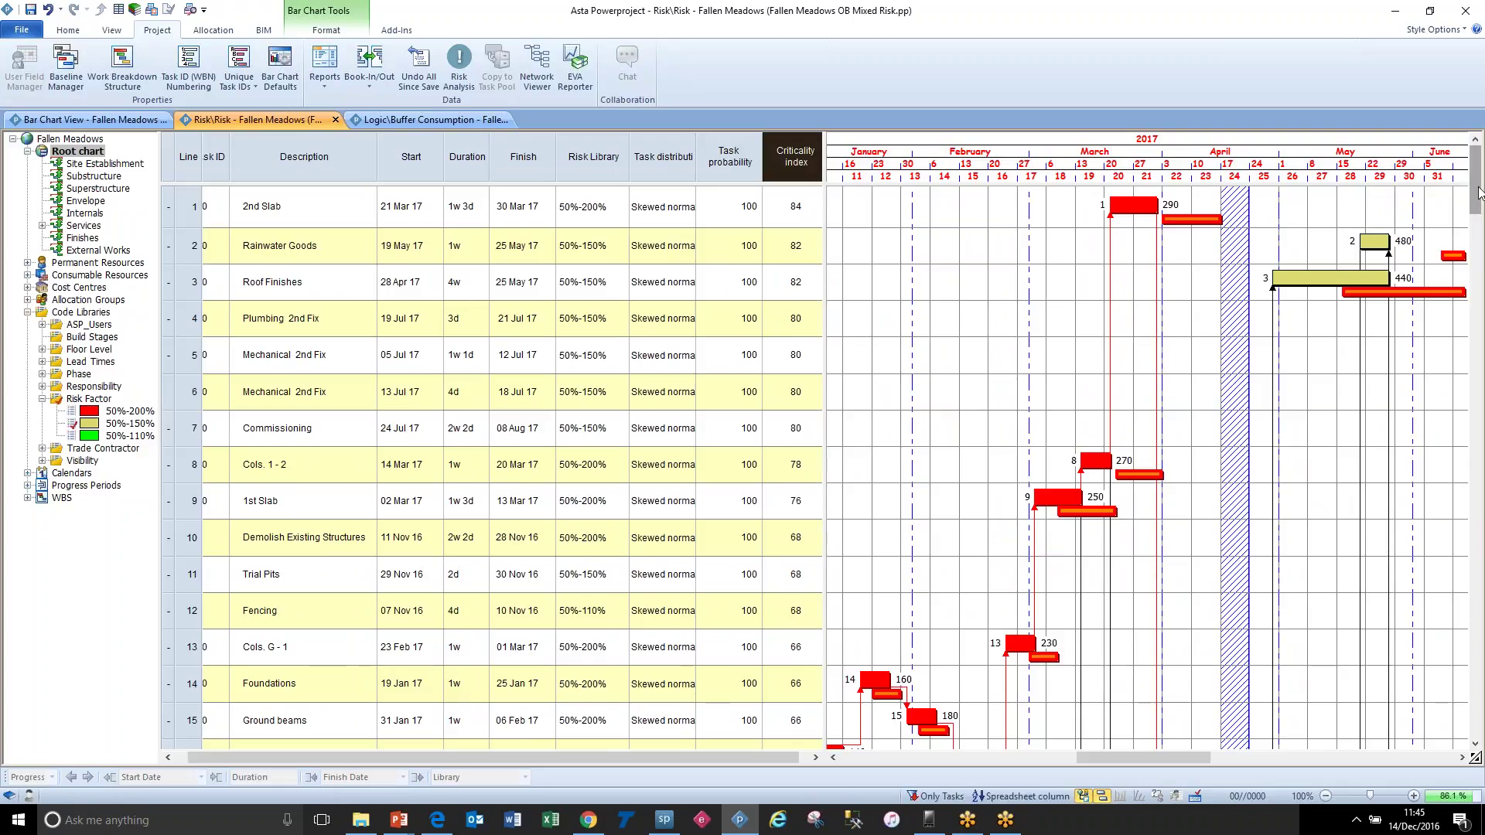
pyautogui.click(781, 226)
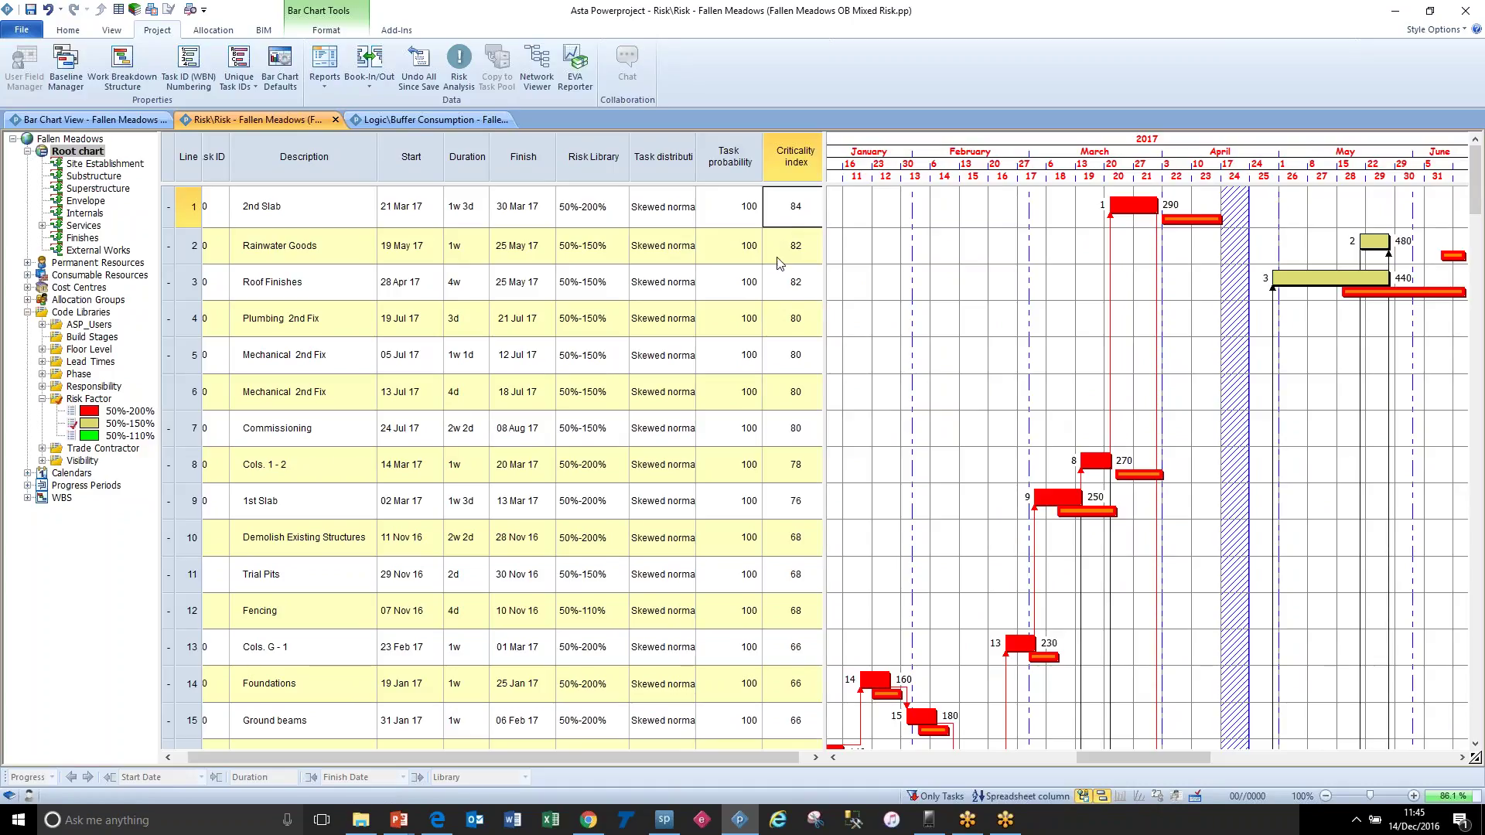
pyautogui.moveTo(781, 251); pyautogui.dragTo(782, 285)
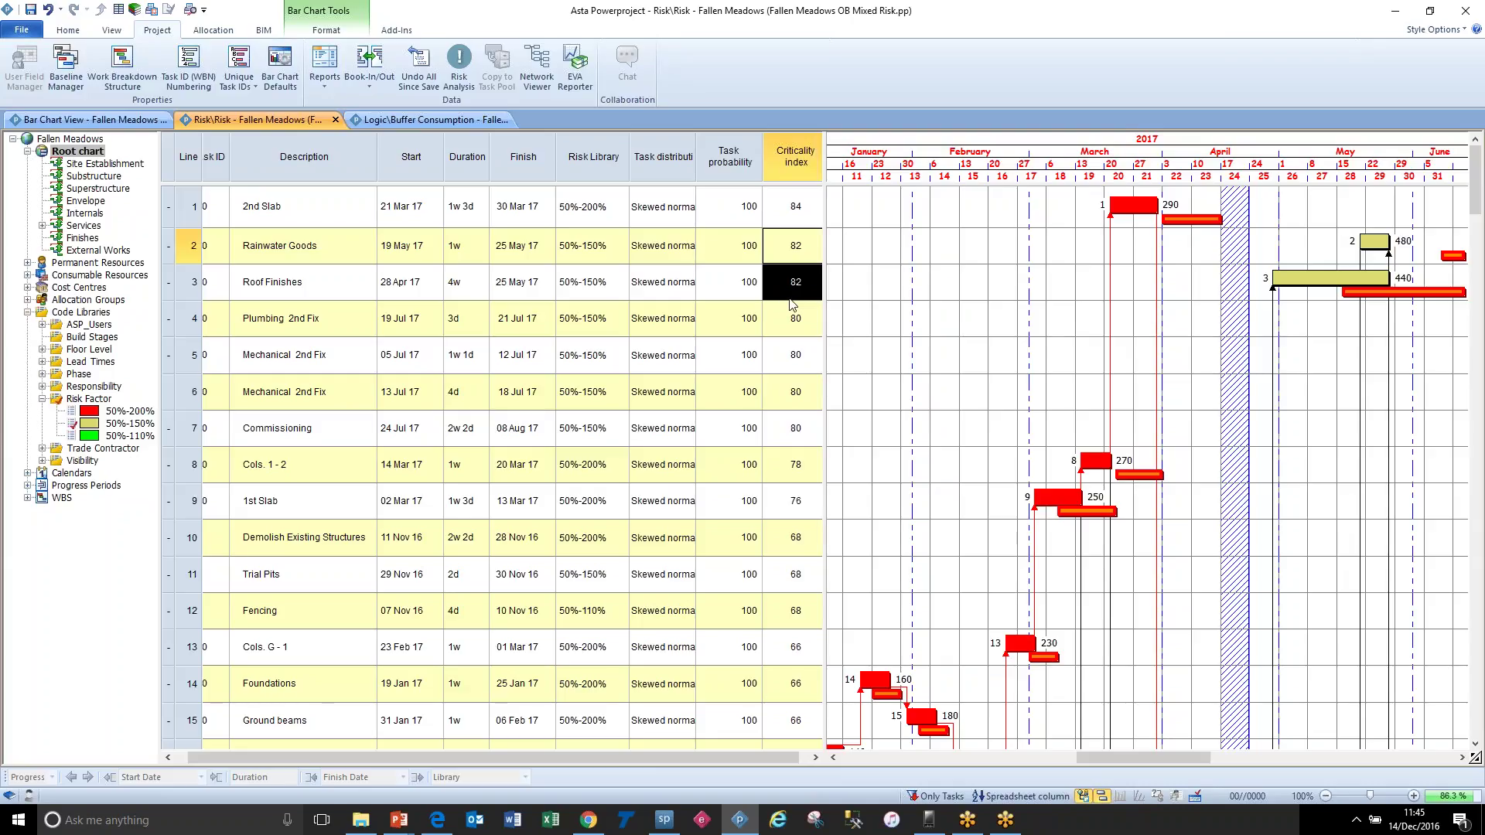
pyautogui.click(909, 301)
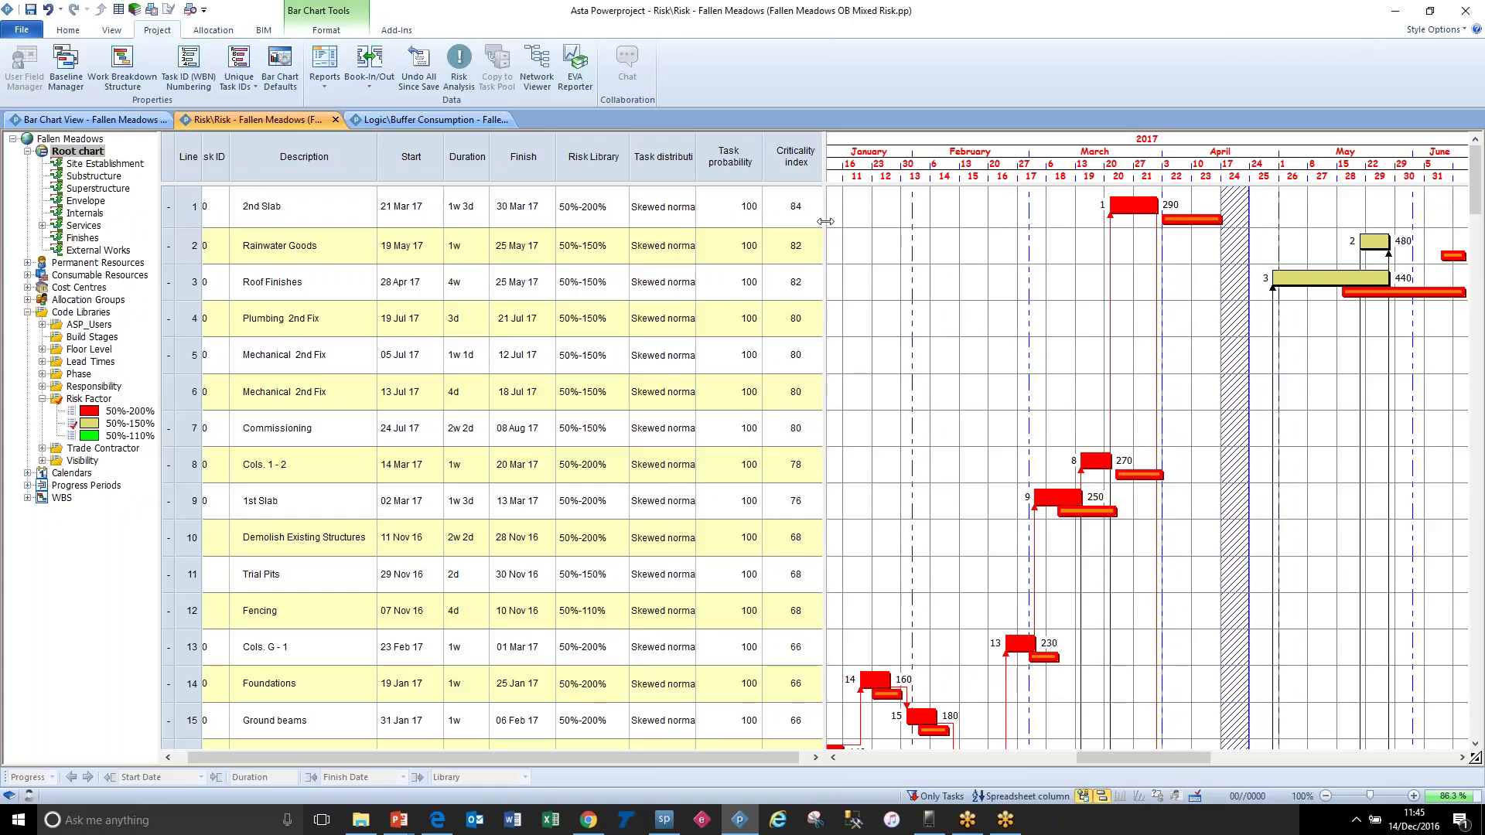
pyautogui.rightClick(797, 159)
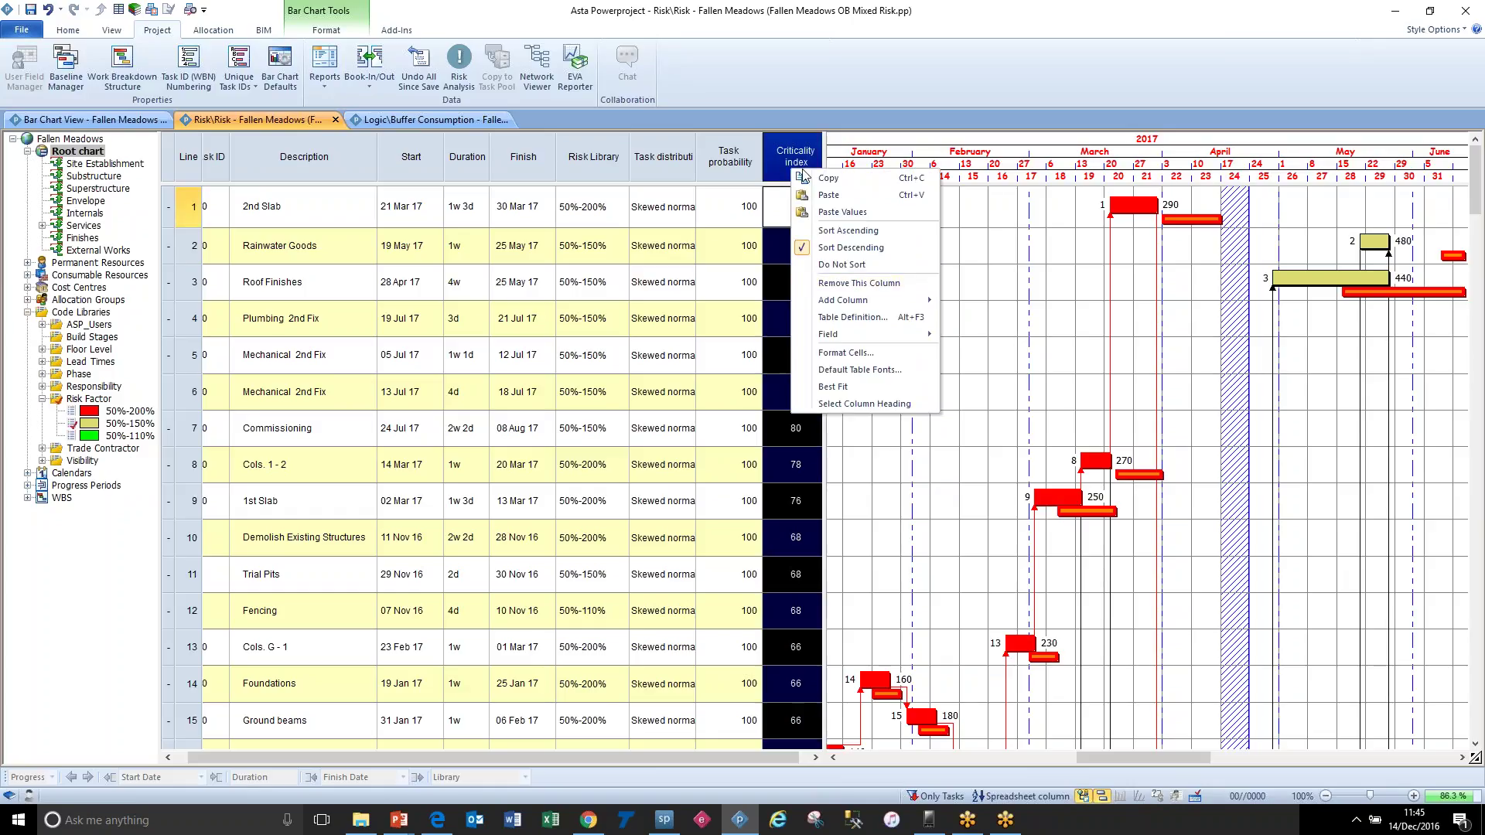
pyautogui.click(859, 271)
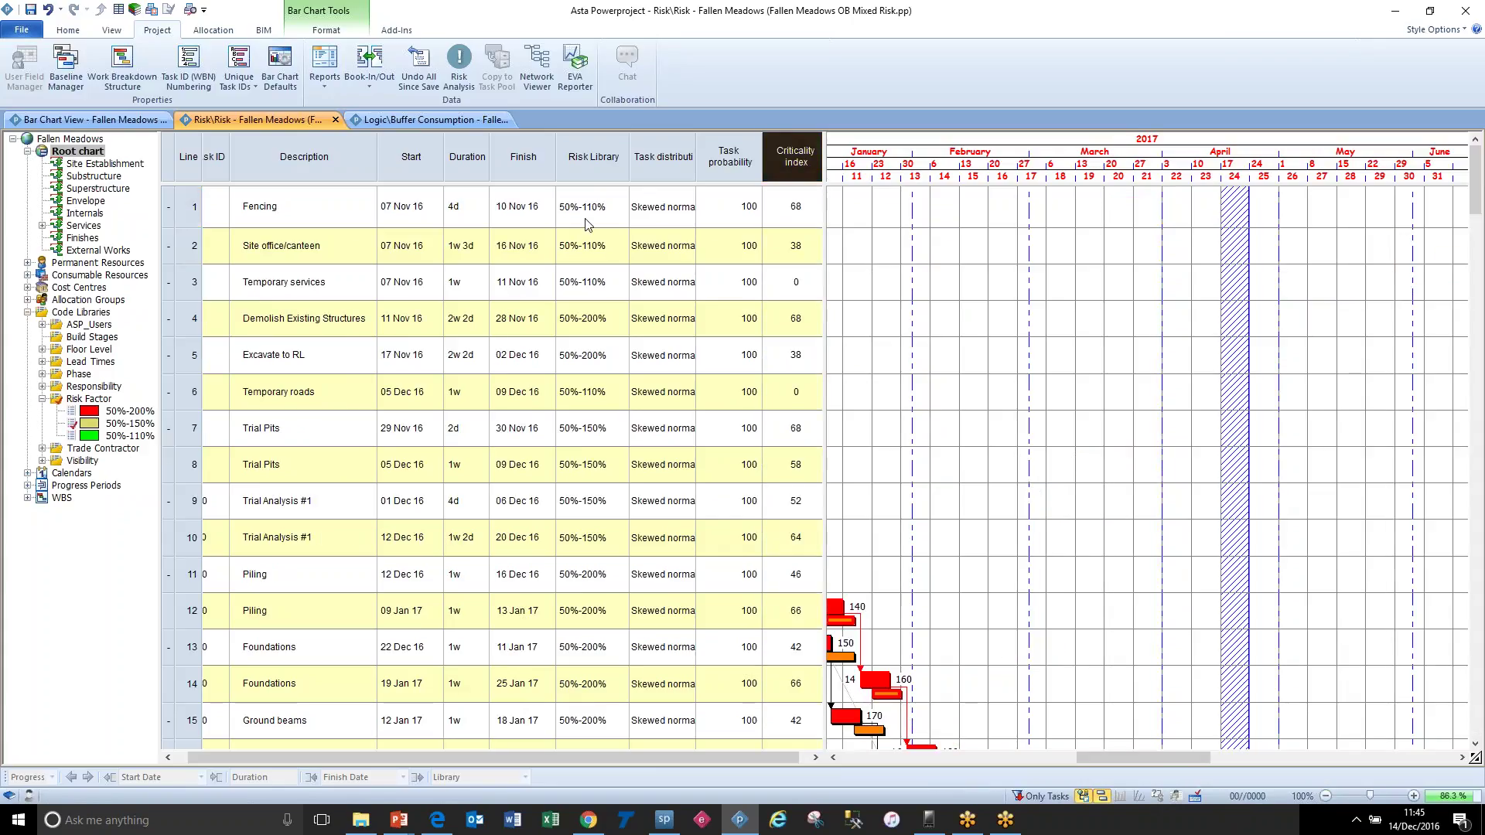
# Step: In the Bar Chart View, insert a milestone on the Contract Completion line and set its start date to 29/Aug/2017
pyautogui.click(97, 119)
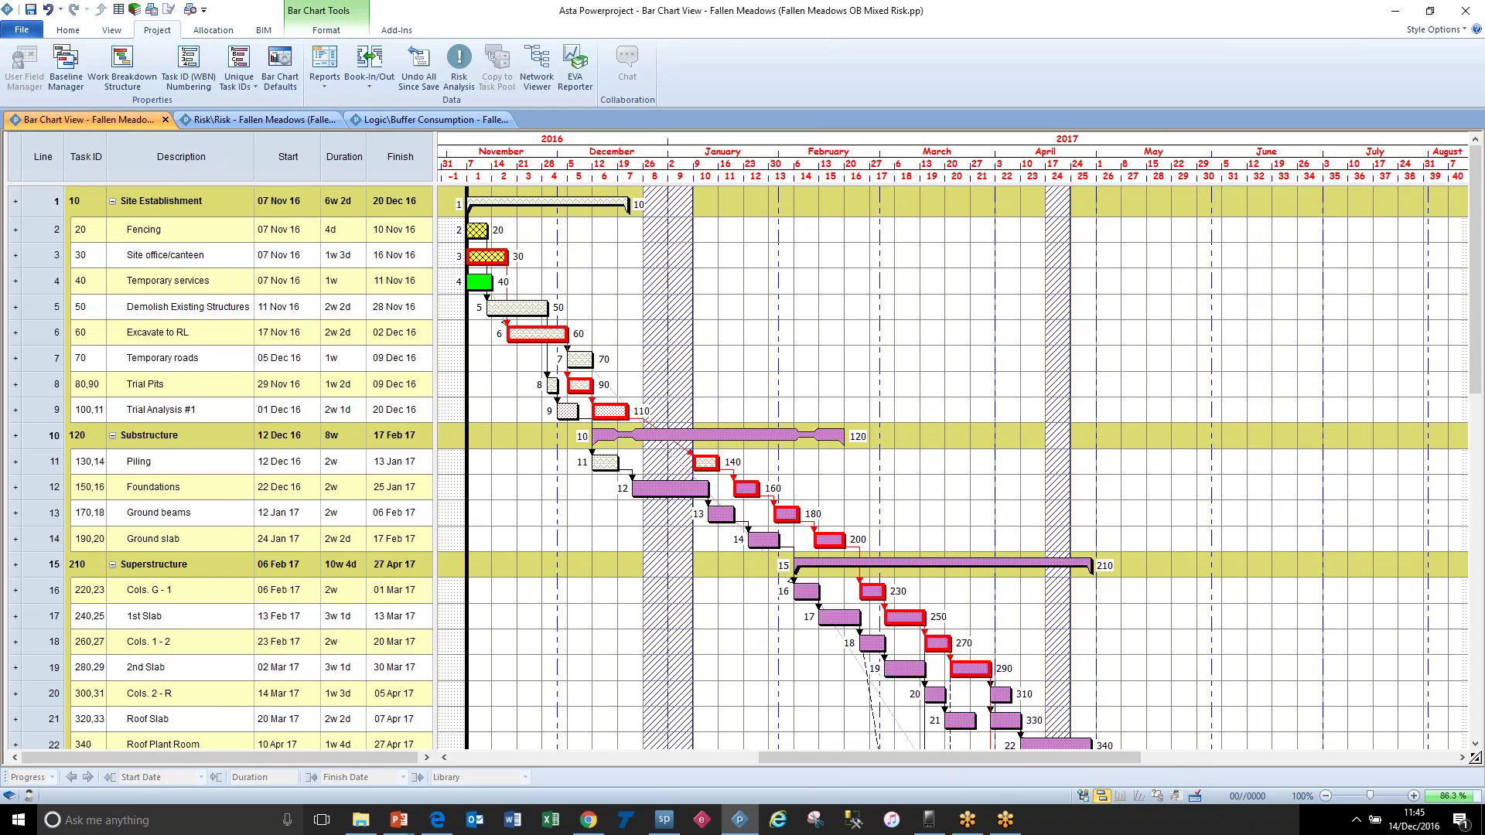
pyautogui.moveTo(1477, 294); pyautogui.dragTo(1477, 507)
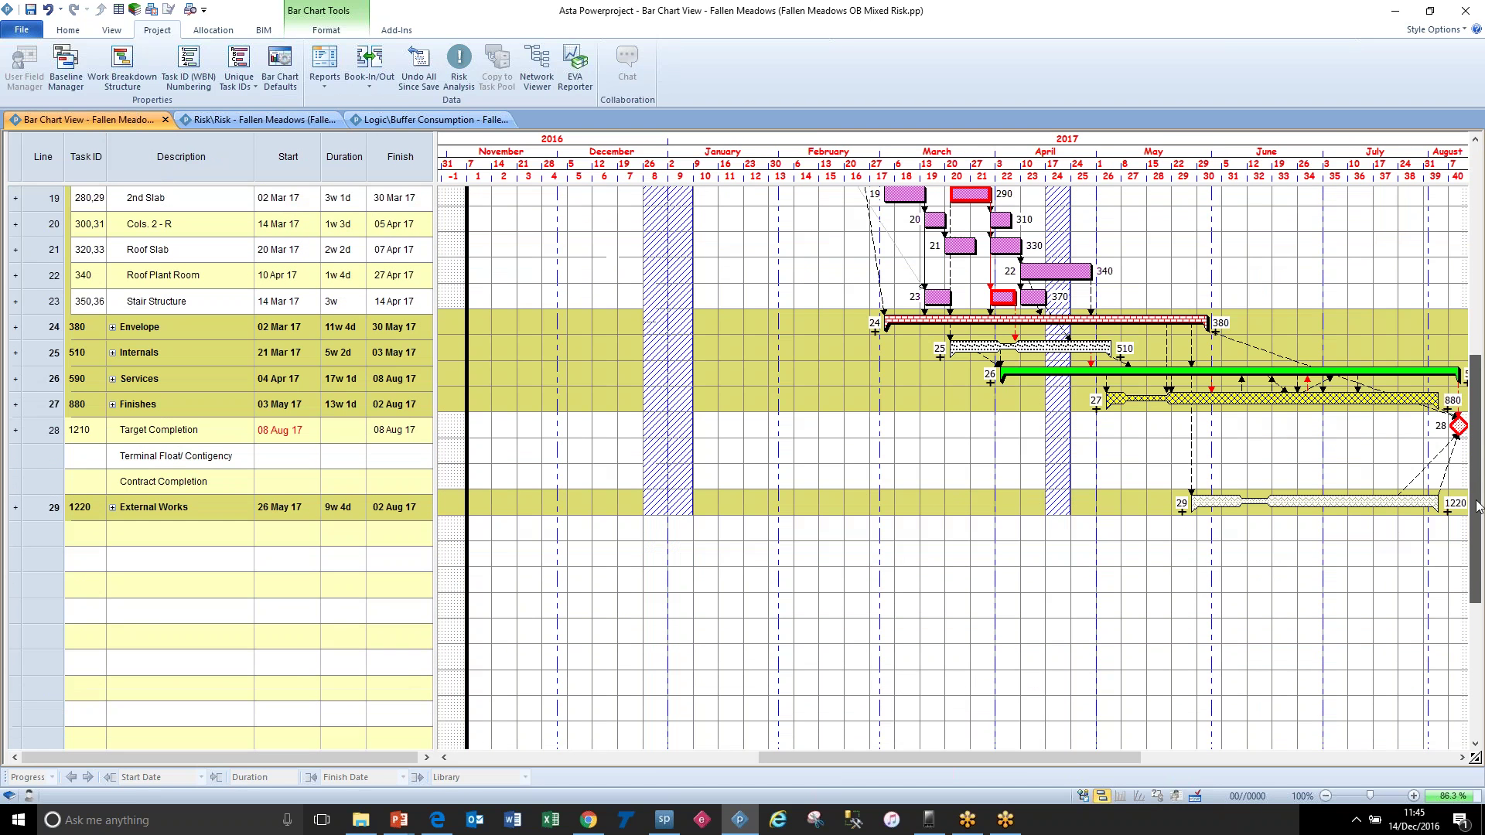
pyautogui.moveTo(1092, 763); pyautogui.dragTo(1235, 763)
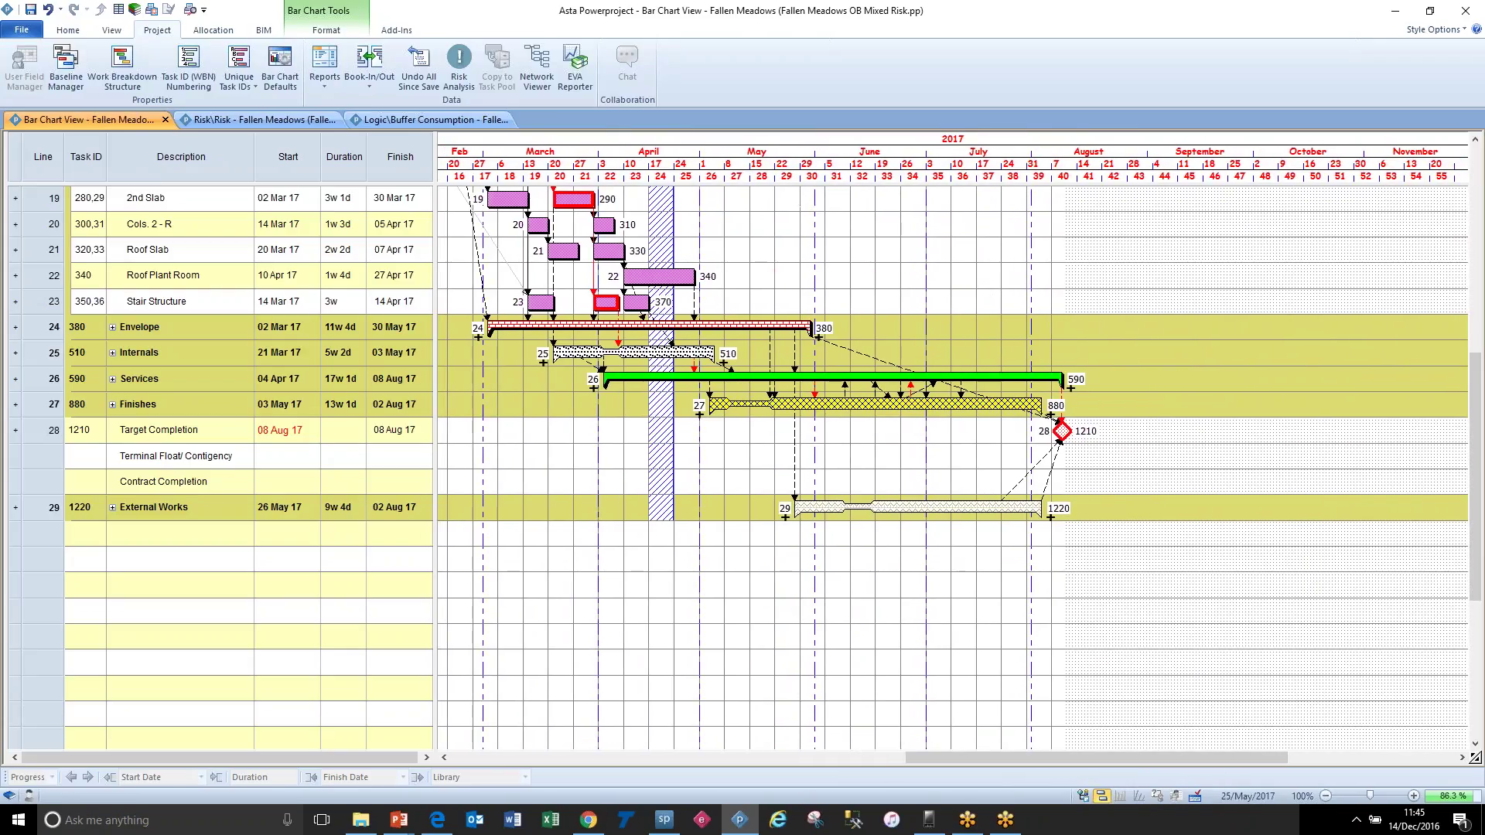
pyautogui.rightClick(1131, 484)
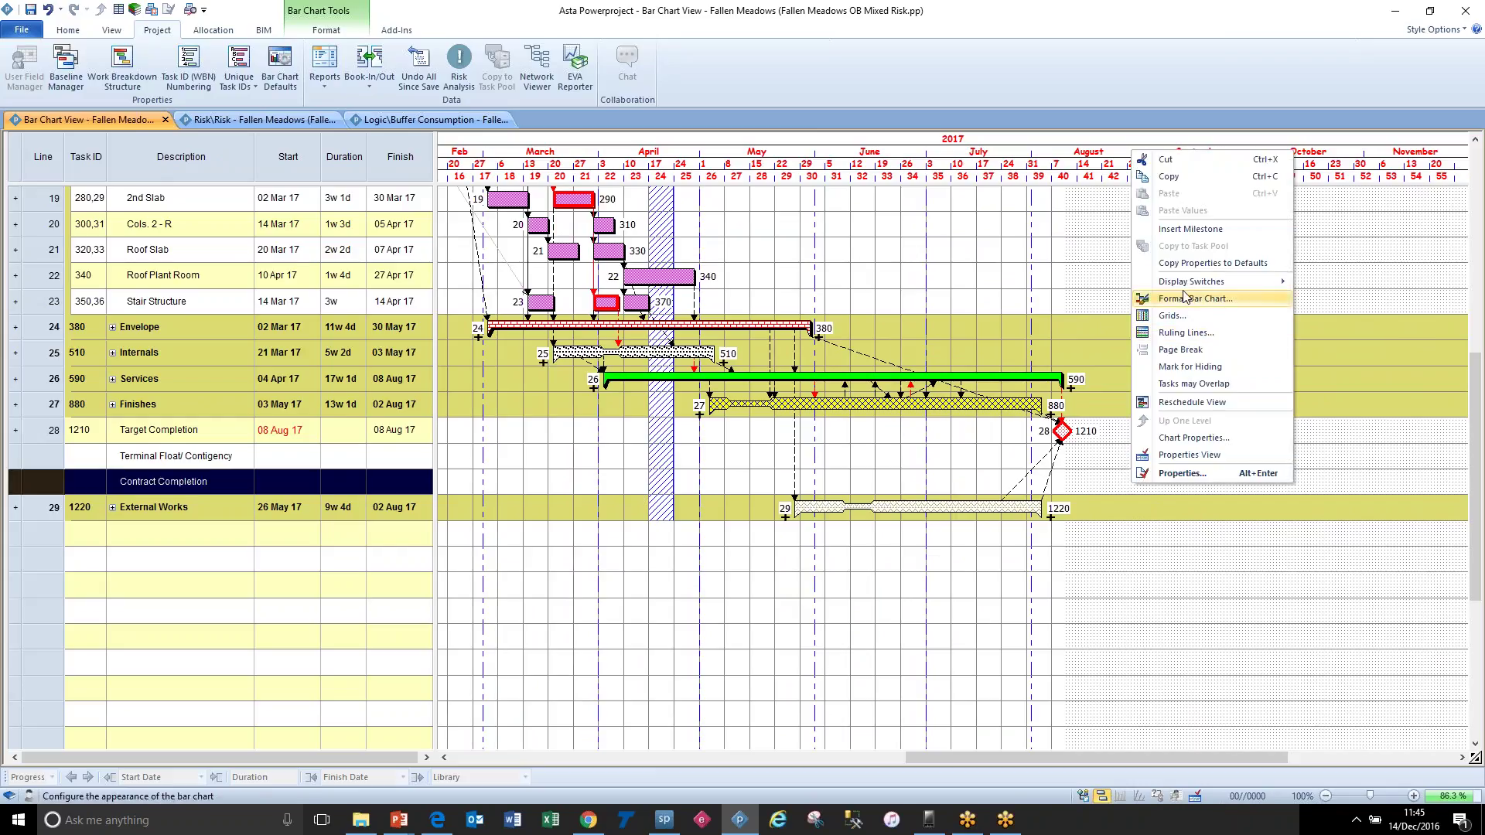
pyautogui.click(1190, 229)
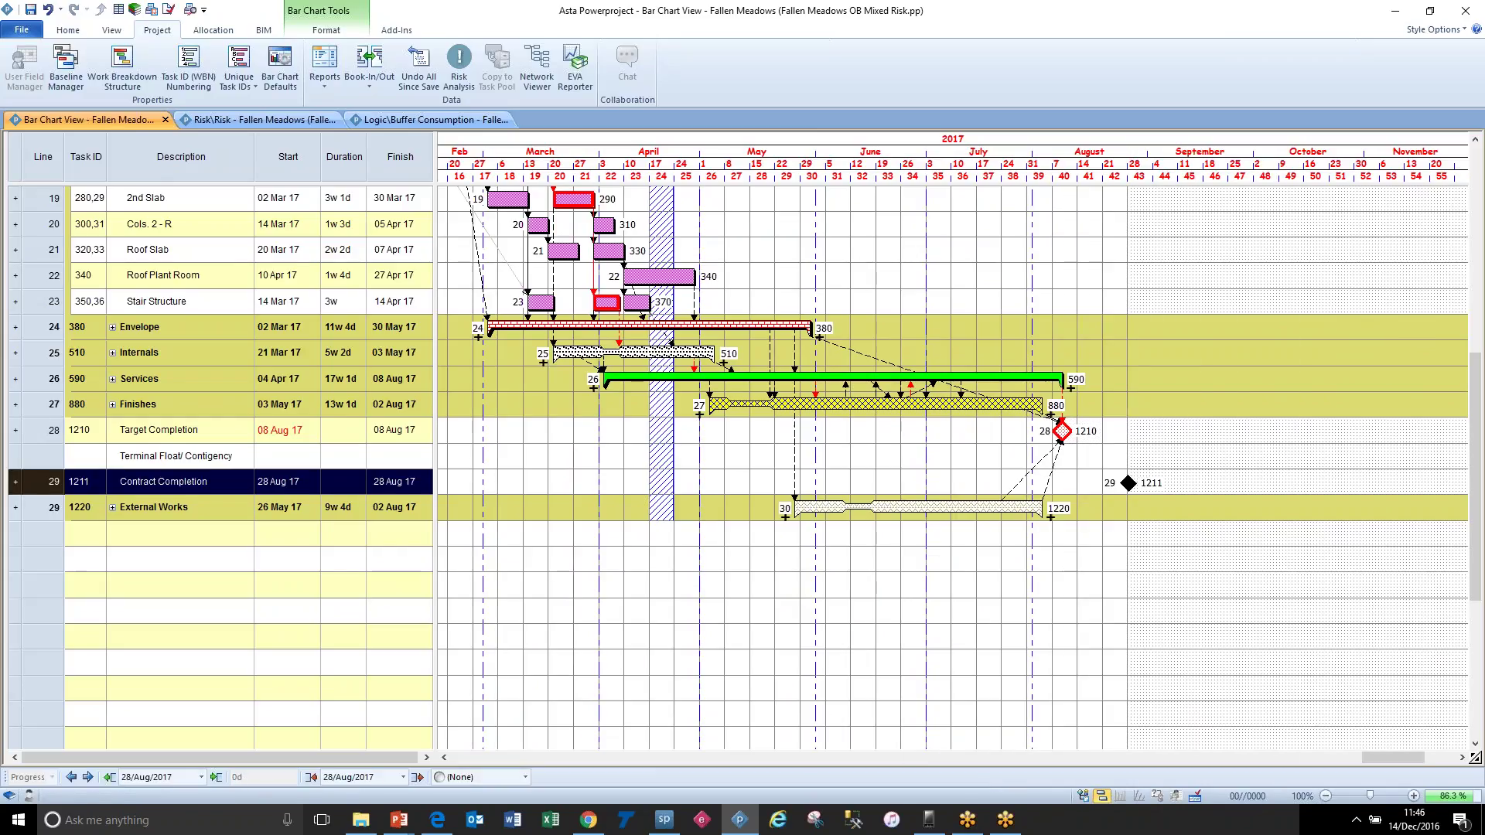
pyautogui.click(202, 779)
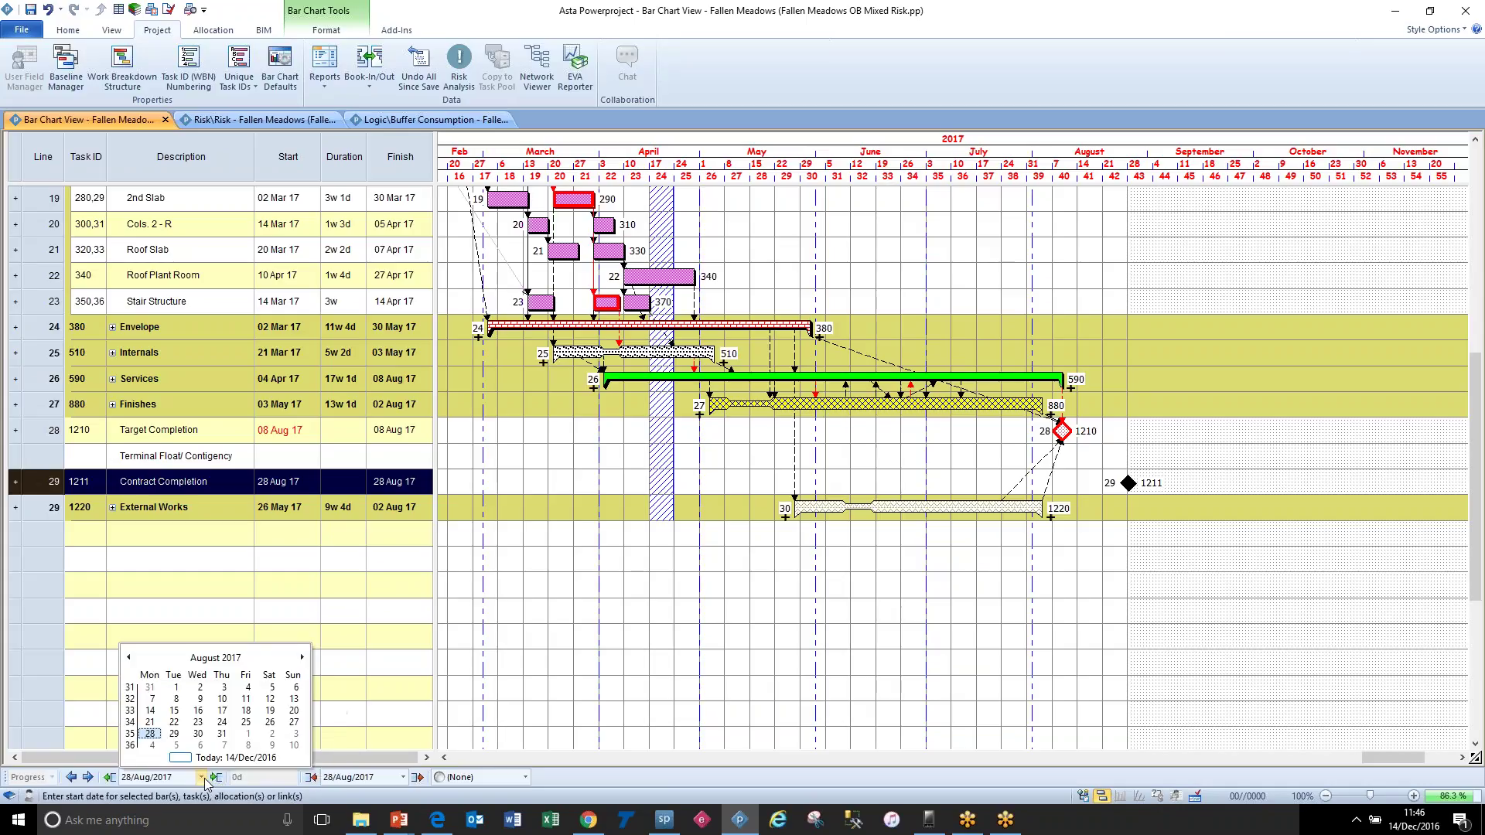
pyautogui.click(175, 734)
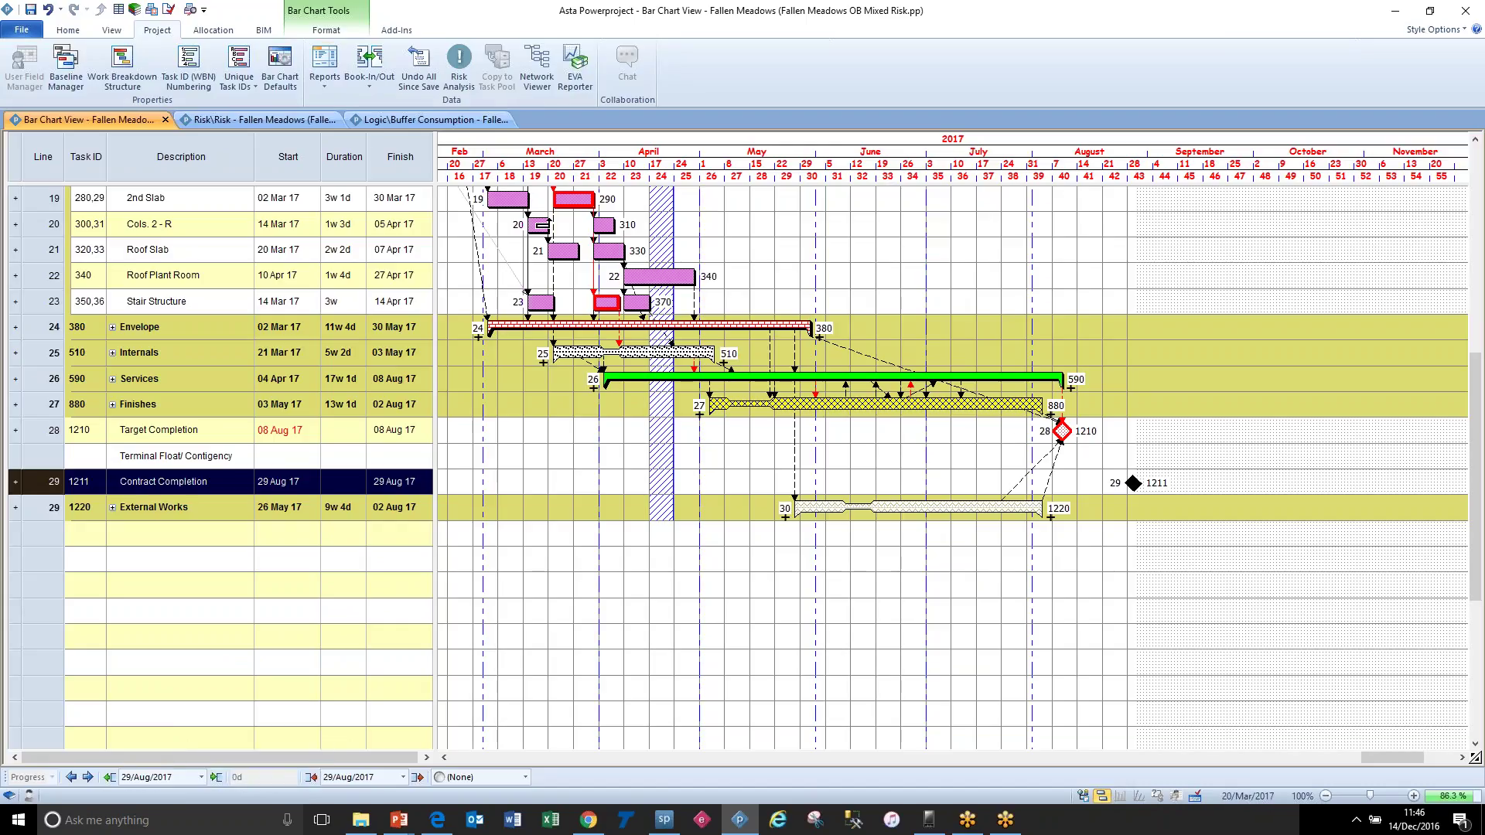
# Step: Apply a constraint flag to the Contract Completion milestone
pyautogui.click(117, 32)
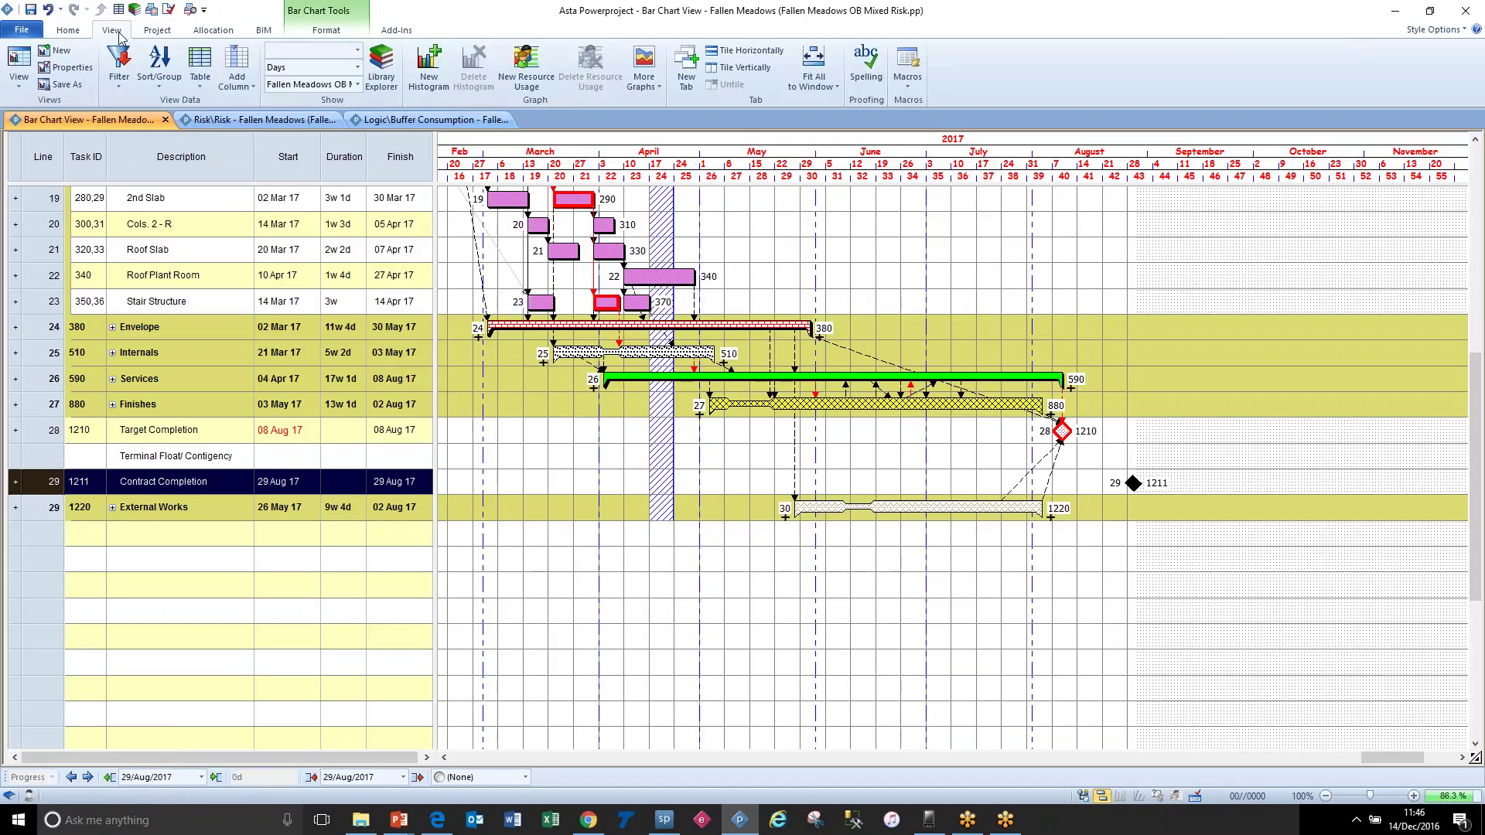
pyautogui.click(82, 34)
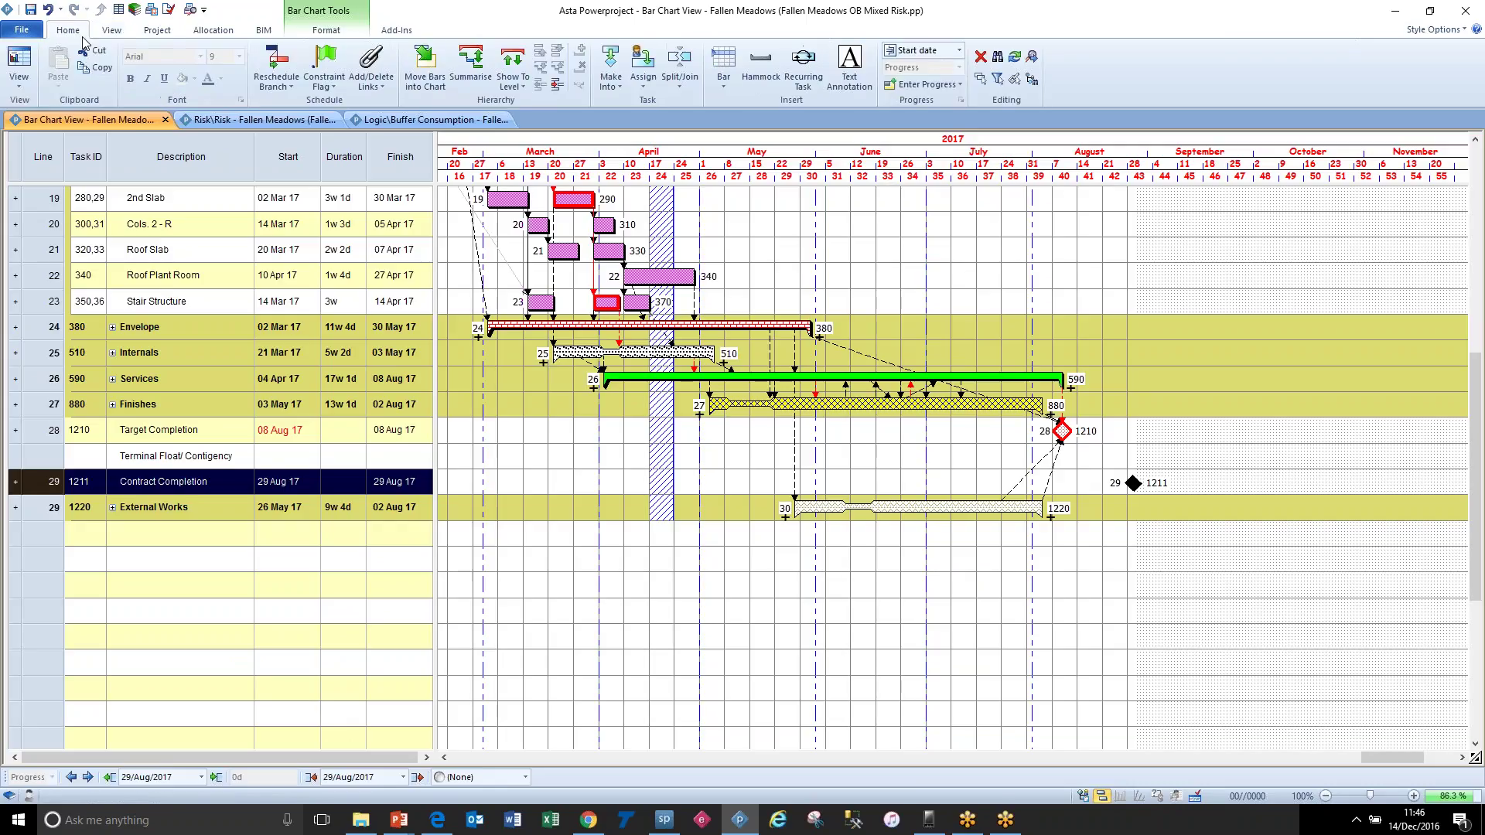
pyautogui.click(324, 66)
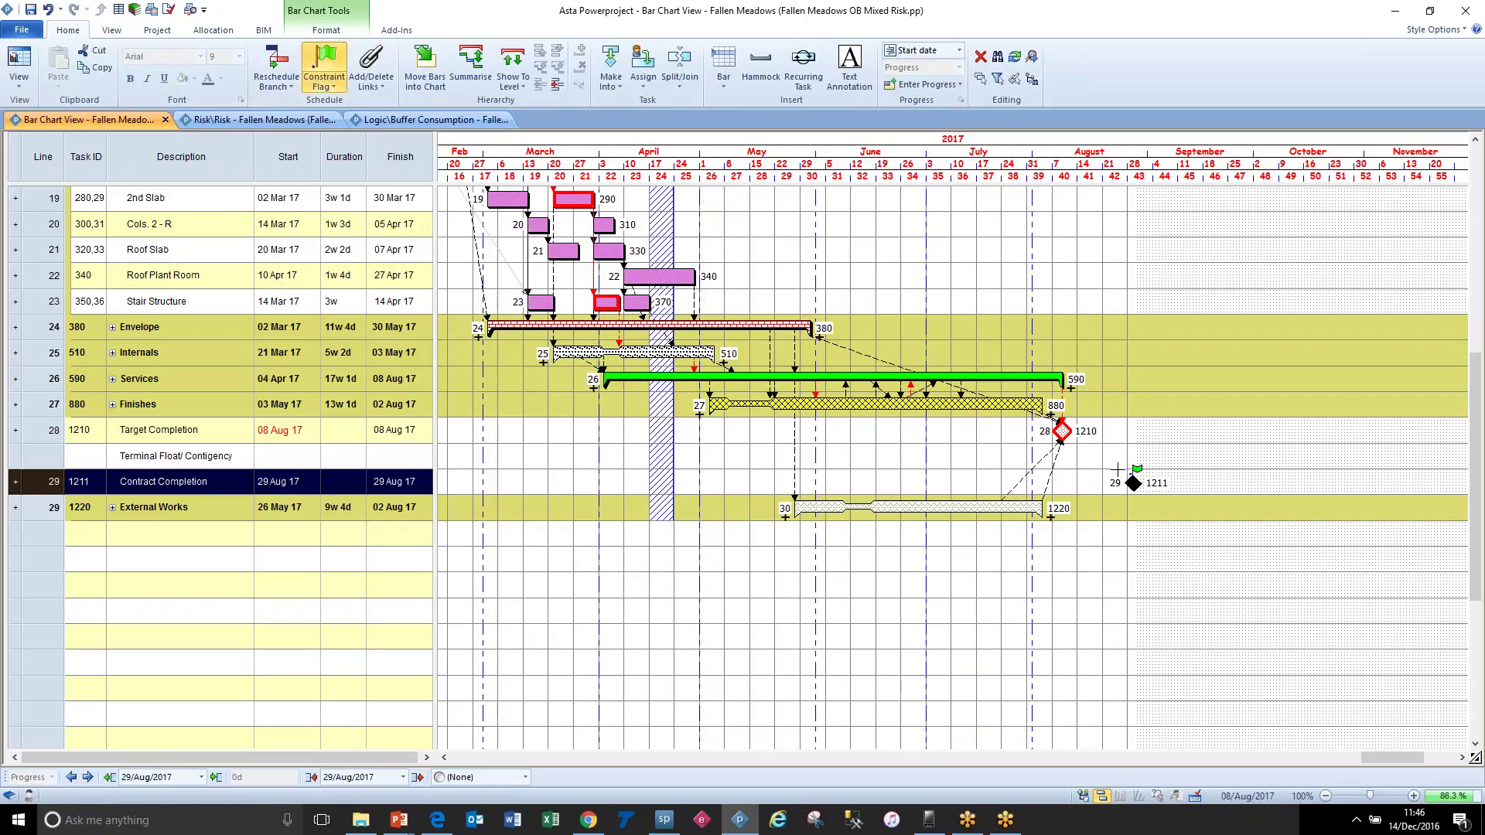
# Step: Draw a task about 7 days long on the Terminal Float/Contigency line between the two completion milestones and convert it into a buffer task
pyautogui.moveTo(1065, 458); pyautogui.dragTo(1134, 485)
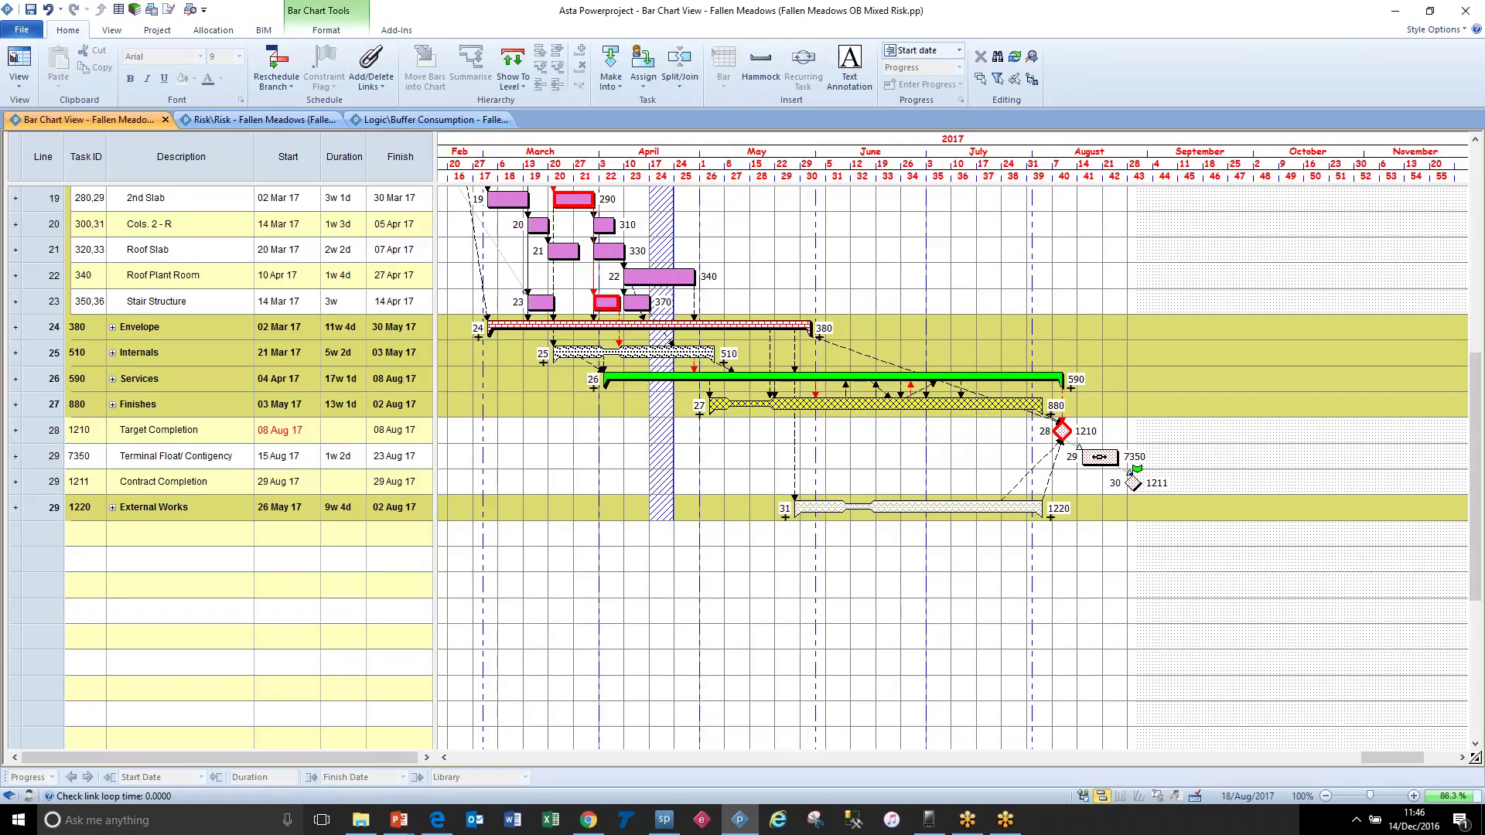
pyautogui.rightClick(1098, 458)
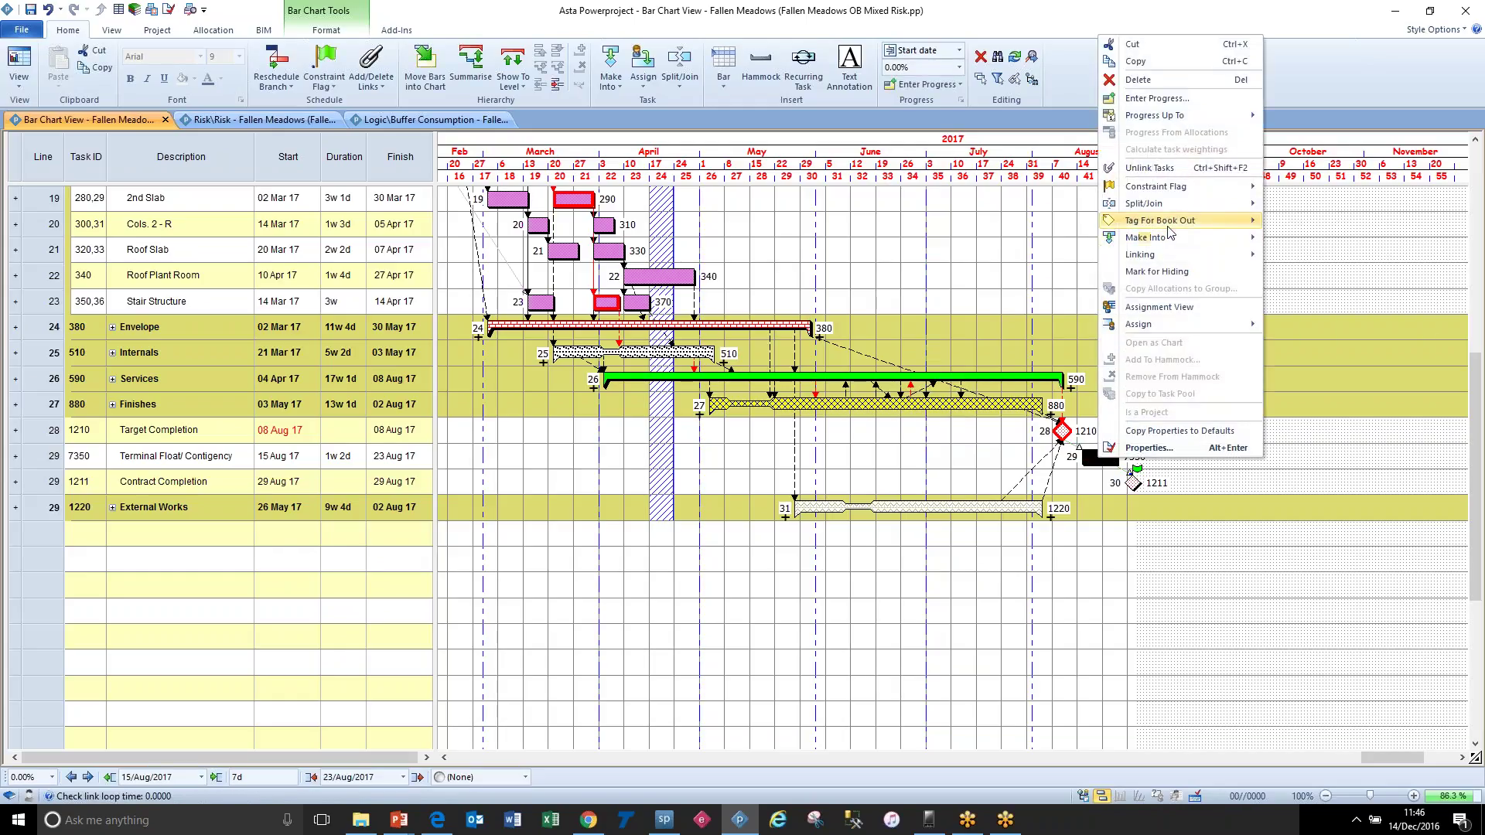
pyautogui.moveTo(1169, 242)
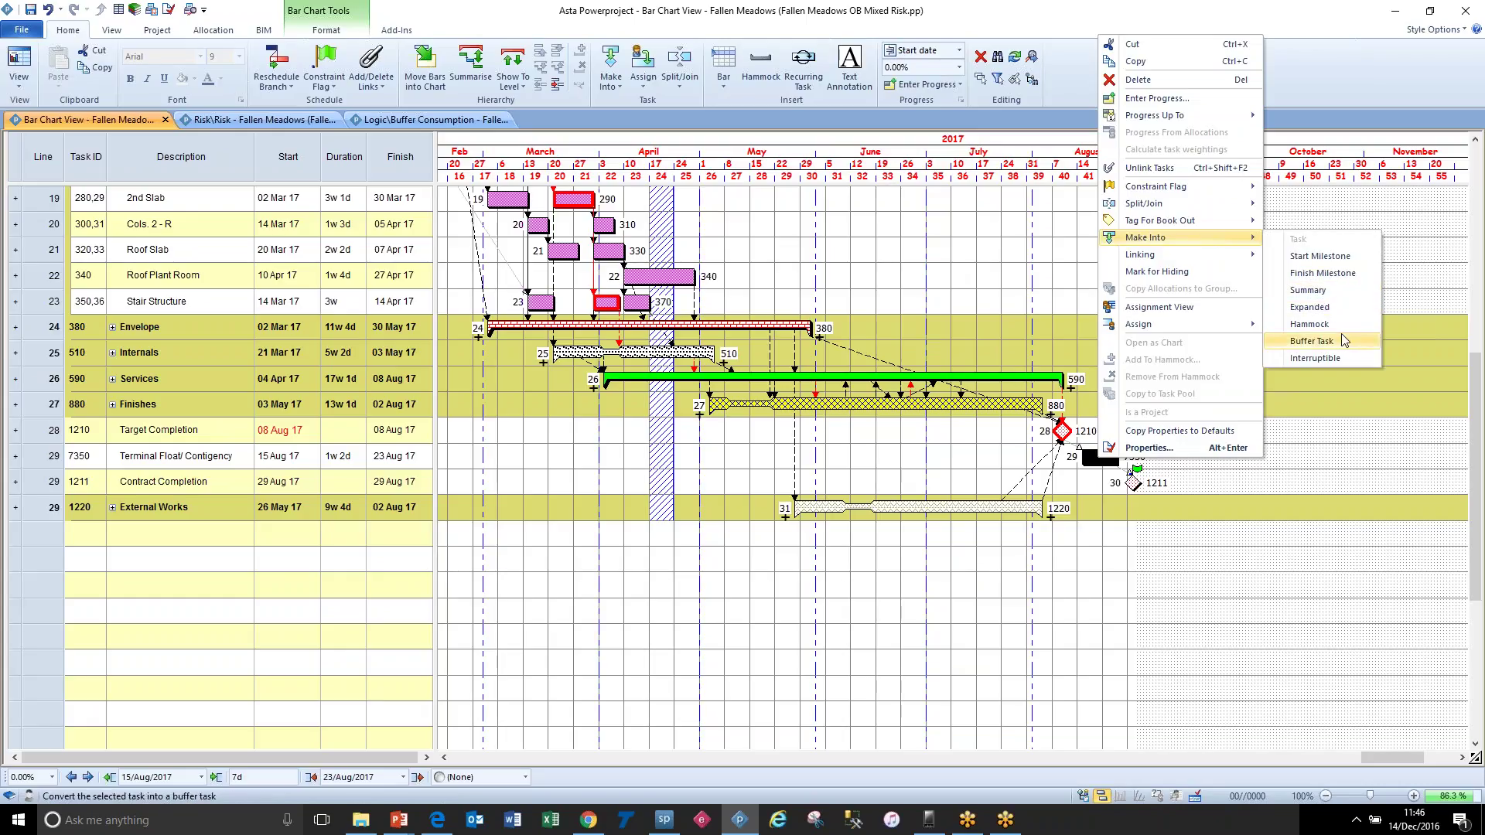
pyautogui.click(1346, 341)
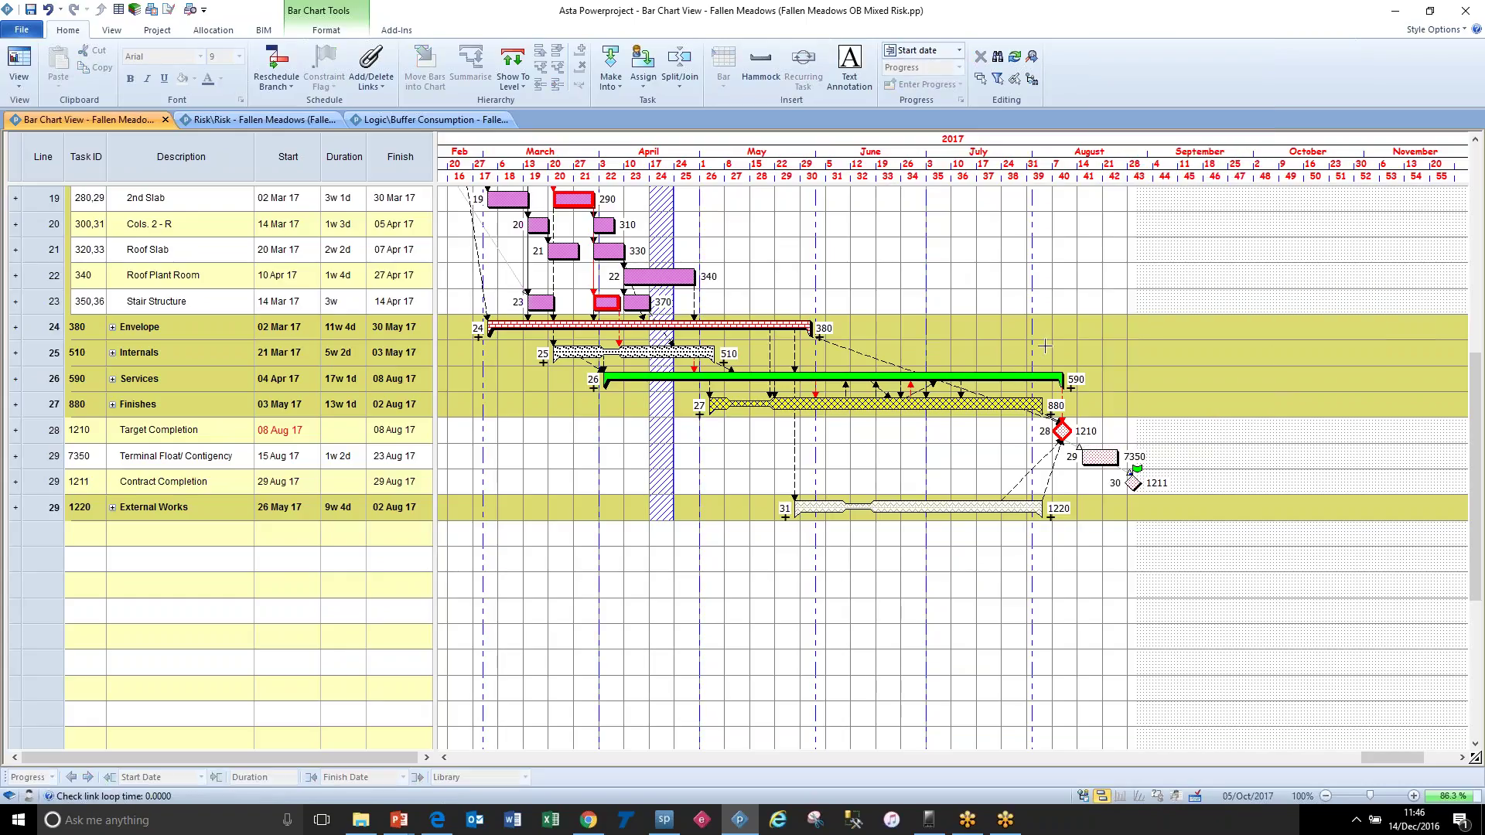
# Step: Reschedule the programme and examine the Terminal Float/Contigency buffer's duration and the Contract Completion milestone
pyautogui.click(289, 65)
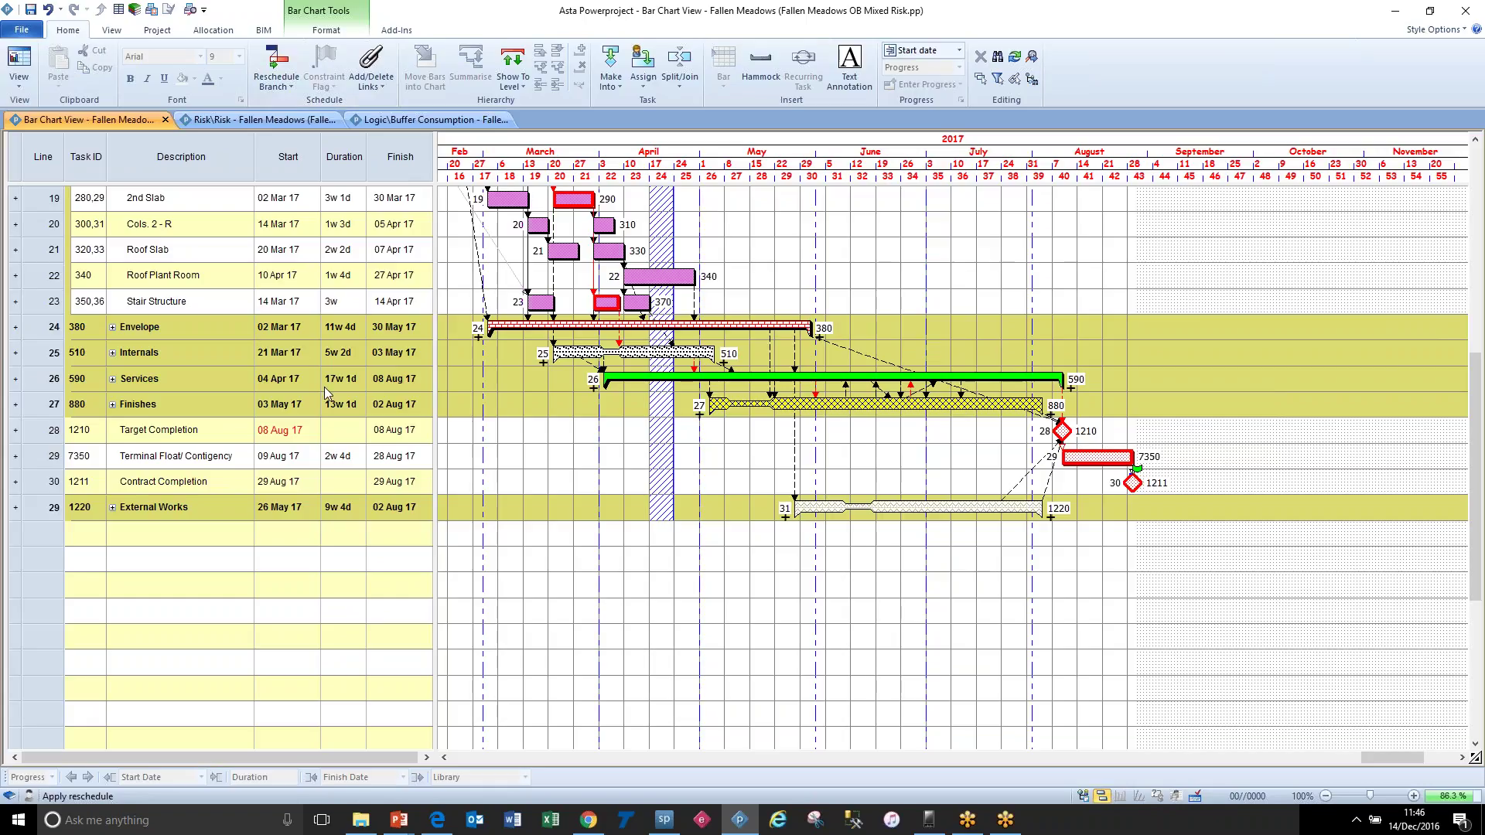
pyautogui.click(359, 475)
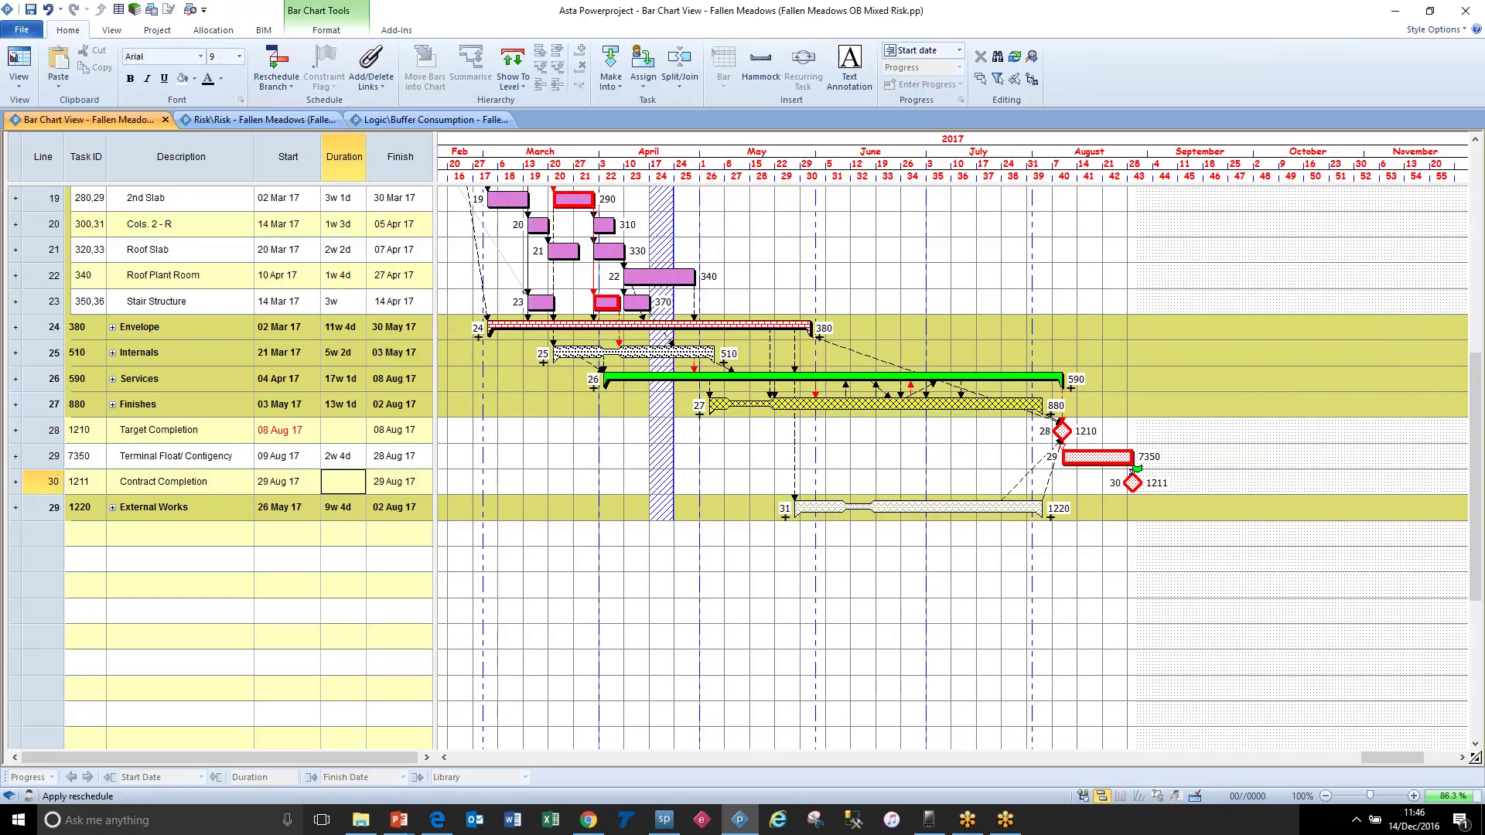
pyautogui.click(342, 456)
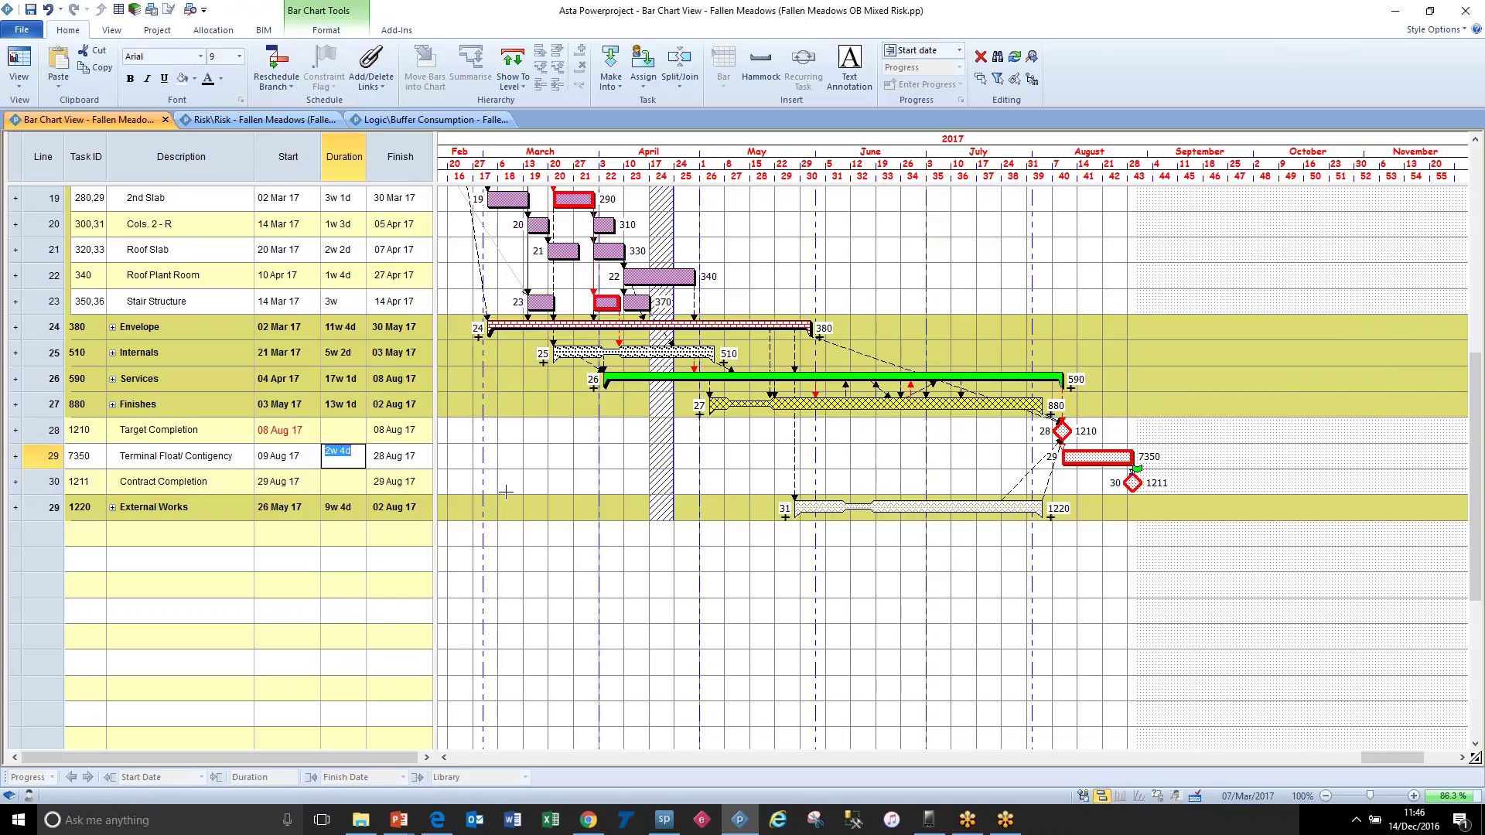
pyautogui.click(1134, 484)
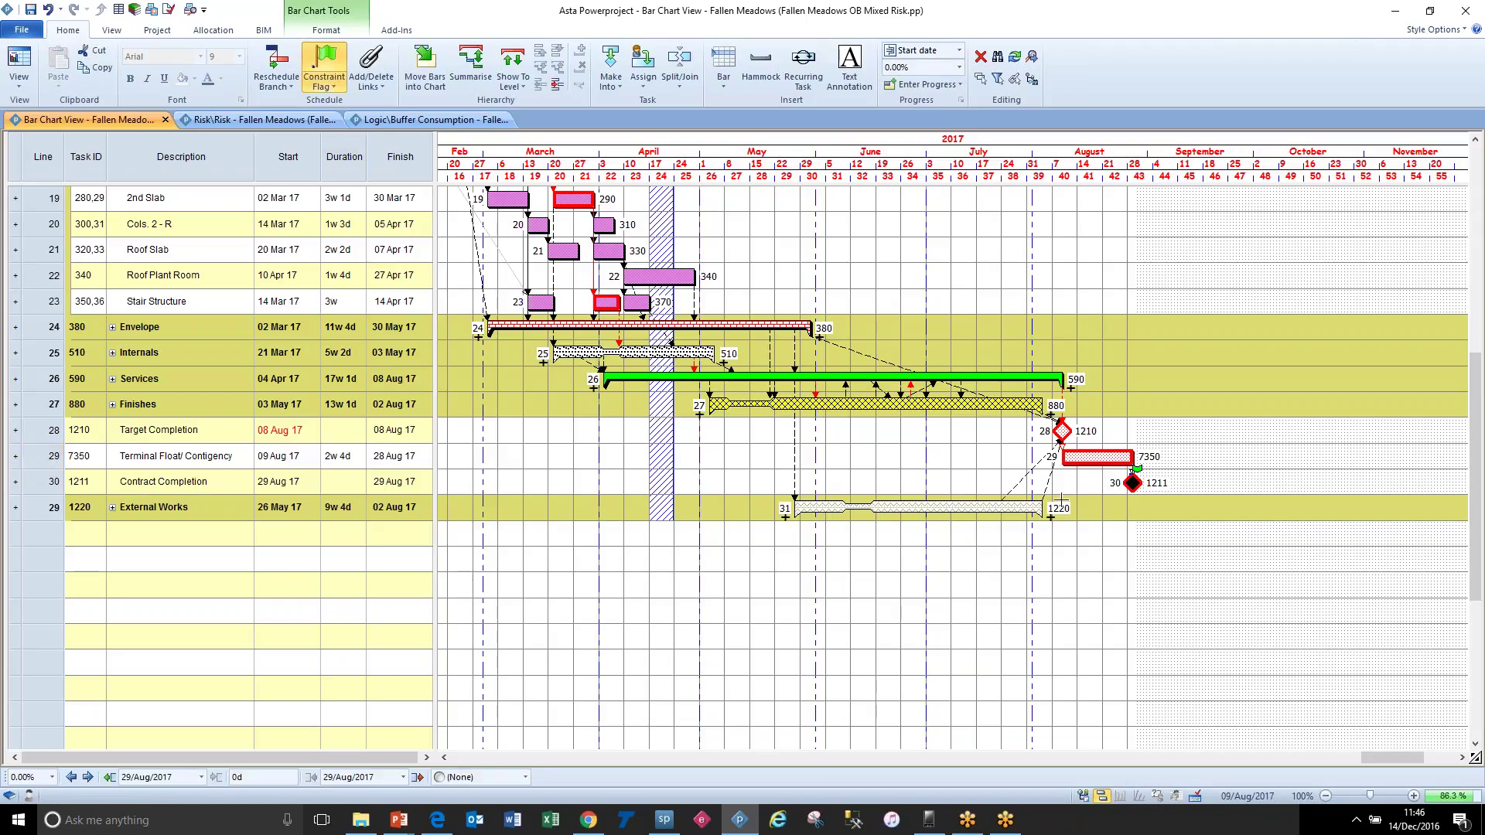
pyautogui.click(972, 471)
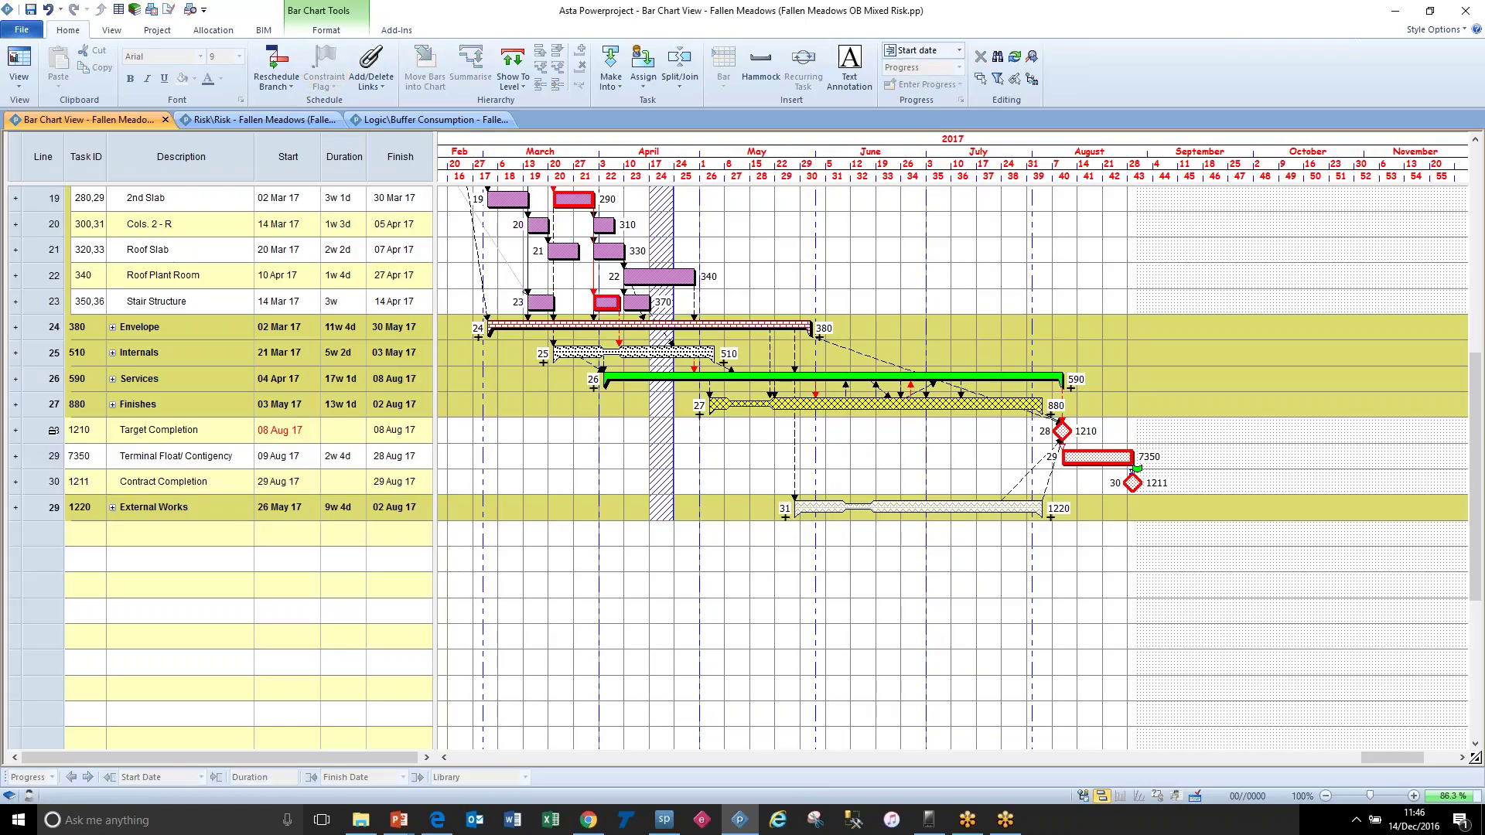
# Step: Highlight the Terminal Float/Contigency and Contract Completion rows to review how they follow Target Completion
pyautogui.click(53, 433)
pyautogui.moveTo(54, 461); pyautogui.dragTo(52, 481)
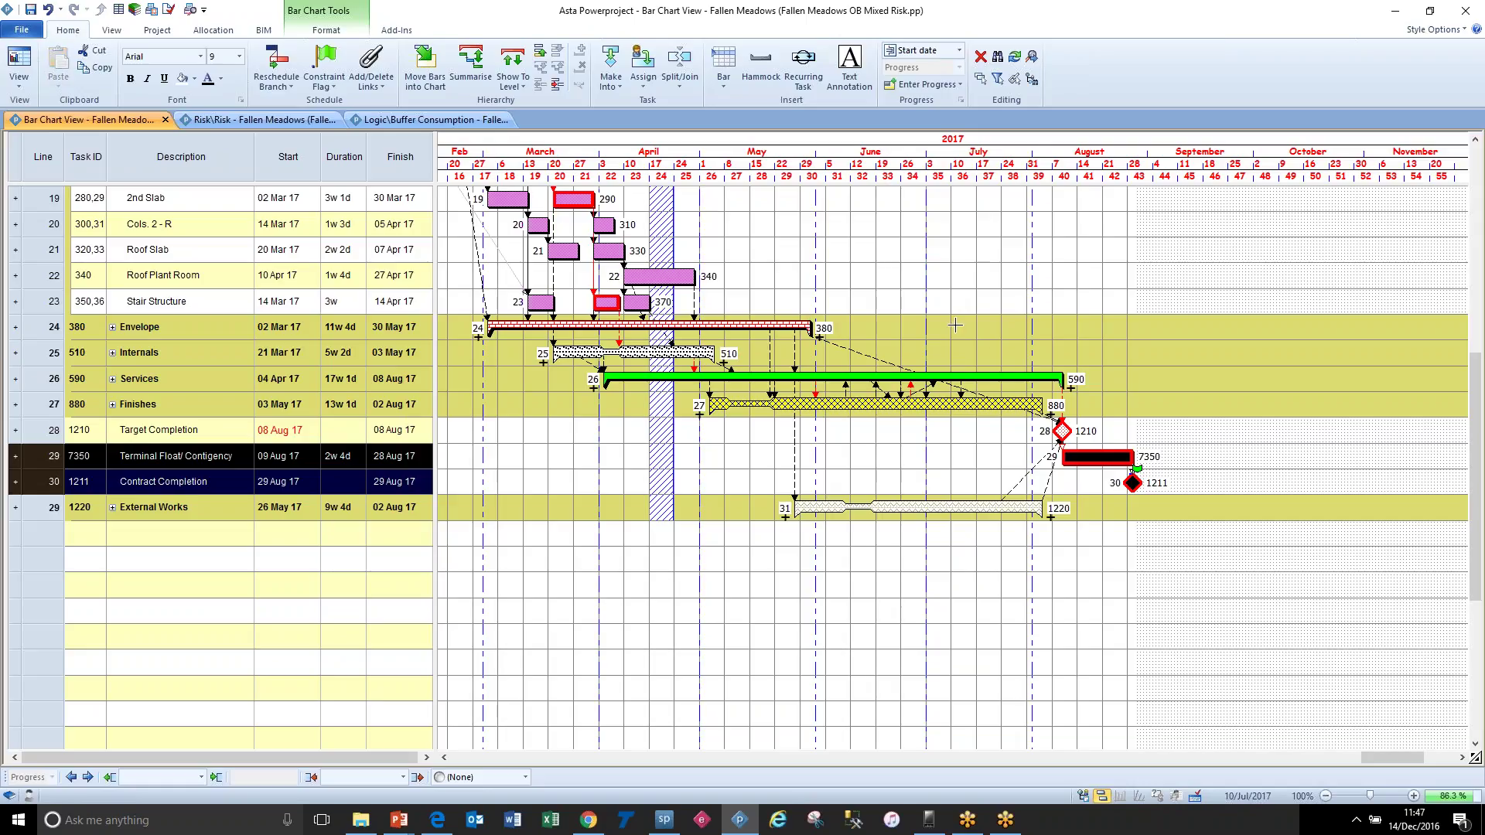
pyautogui.click(1153, 657)
pyautogui.scroll(7, 1153, 657)
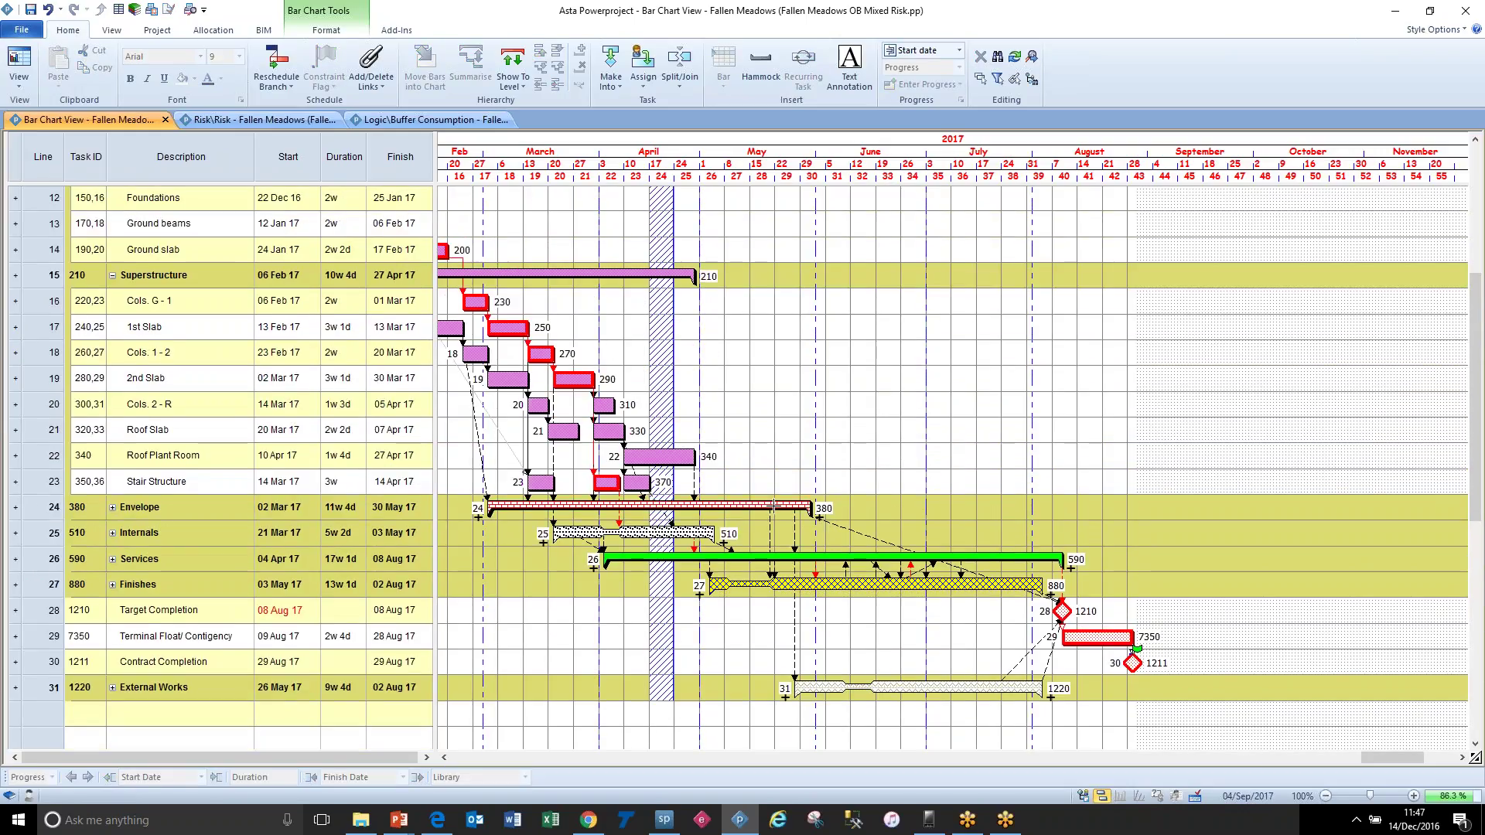
# Step: In the Buffer Consumption view, examine the Orig buffer dur and Buffer Used columns for the Terminal Float/Contigency task
pyautogui.click(394, 122)
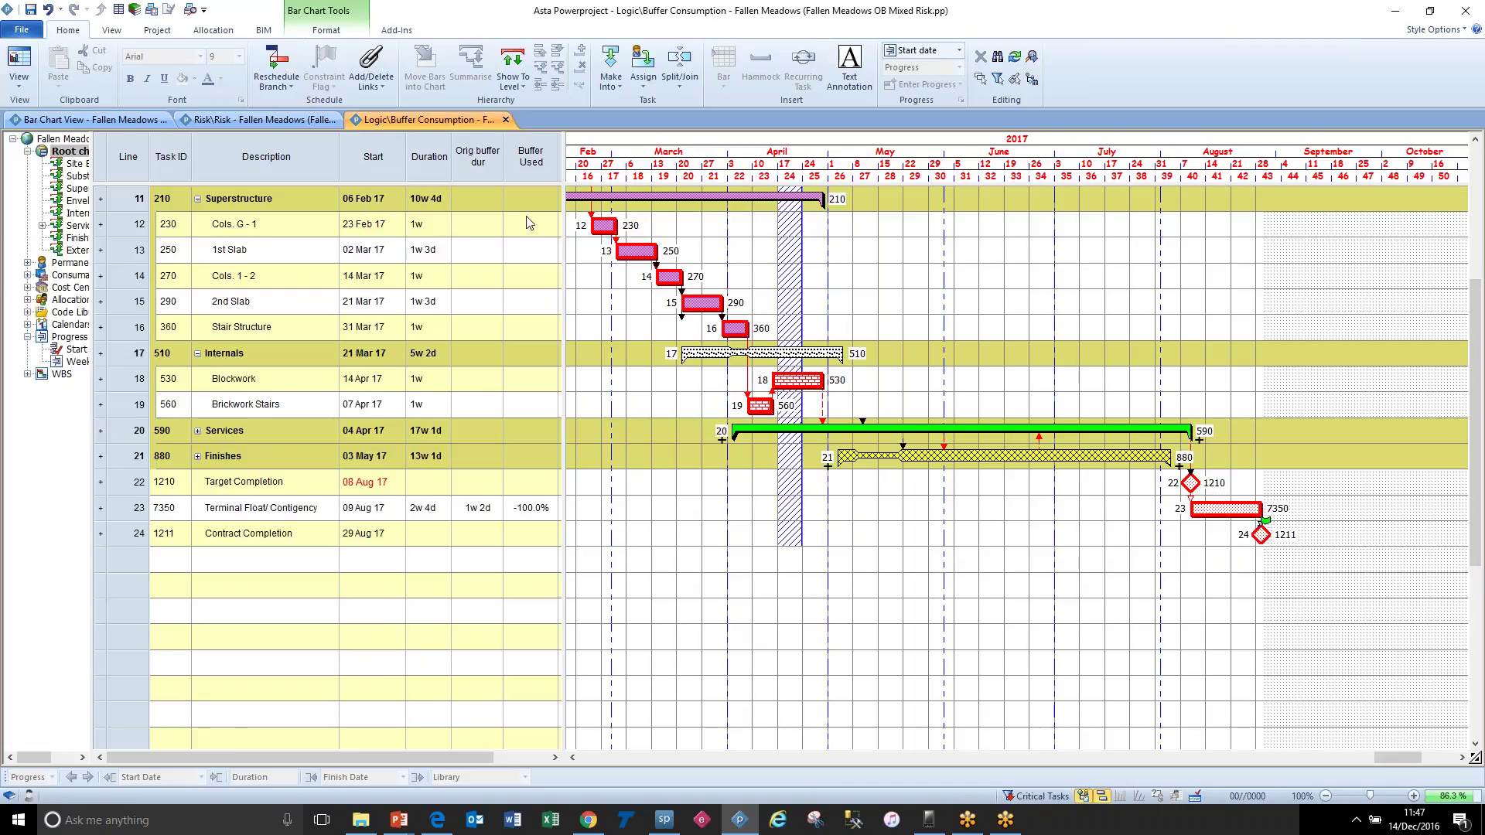
pyautogui.moveTo(487, 161); pyautogui.dragTo(522, 171)
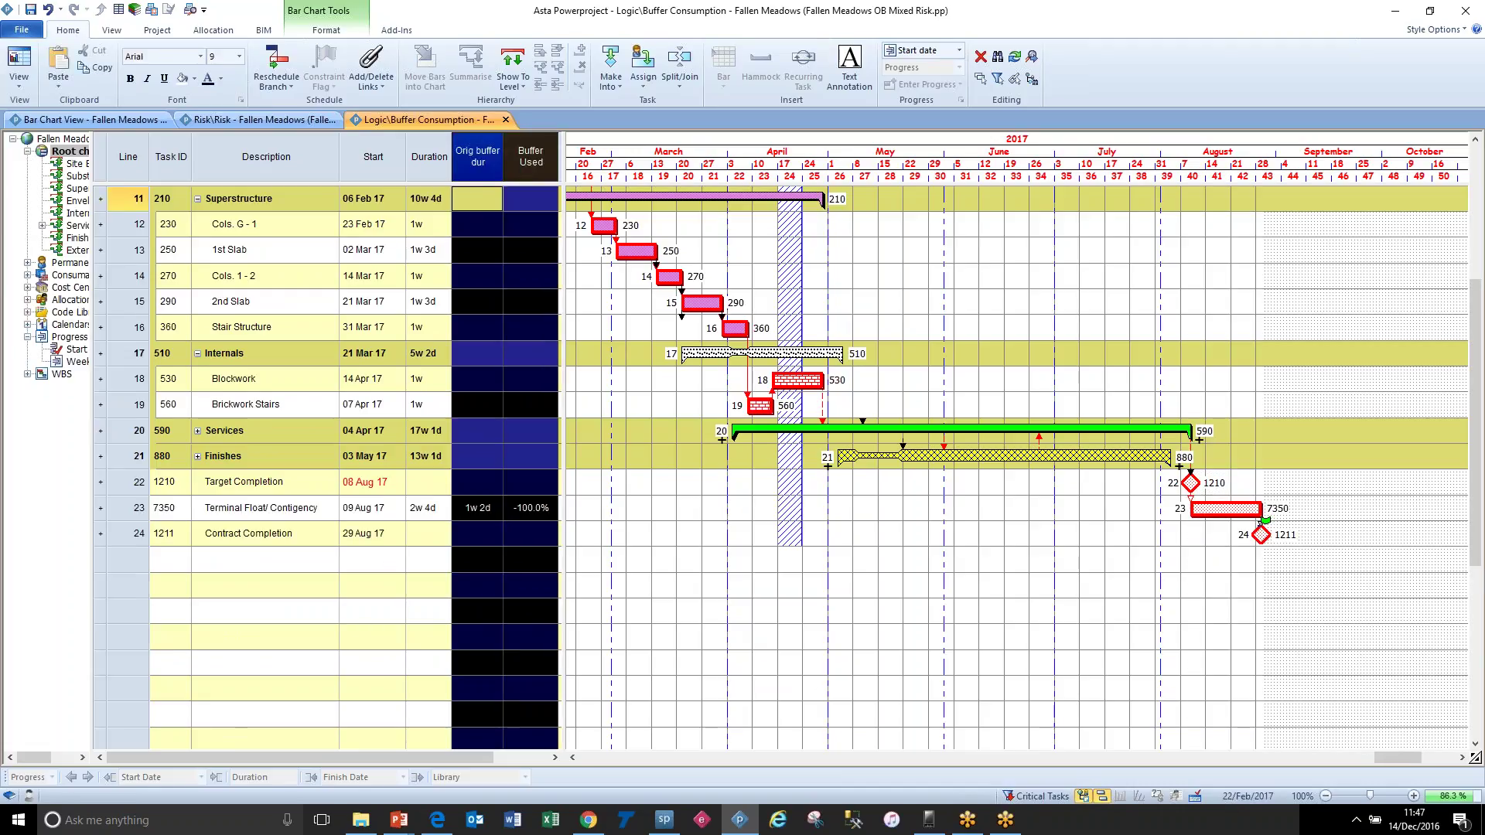
pyautogui.click(586, 619)
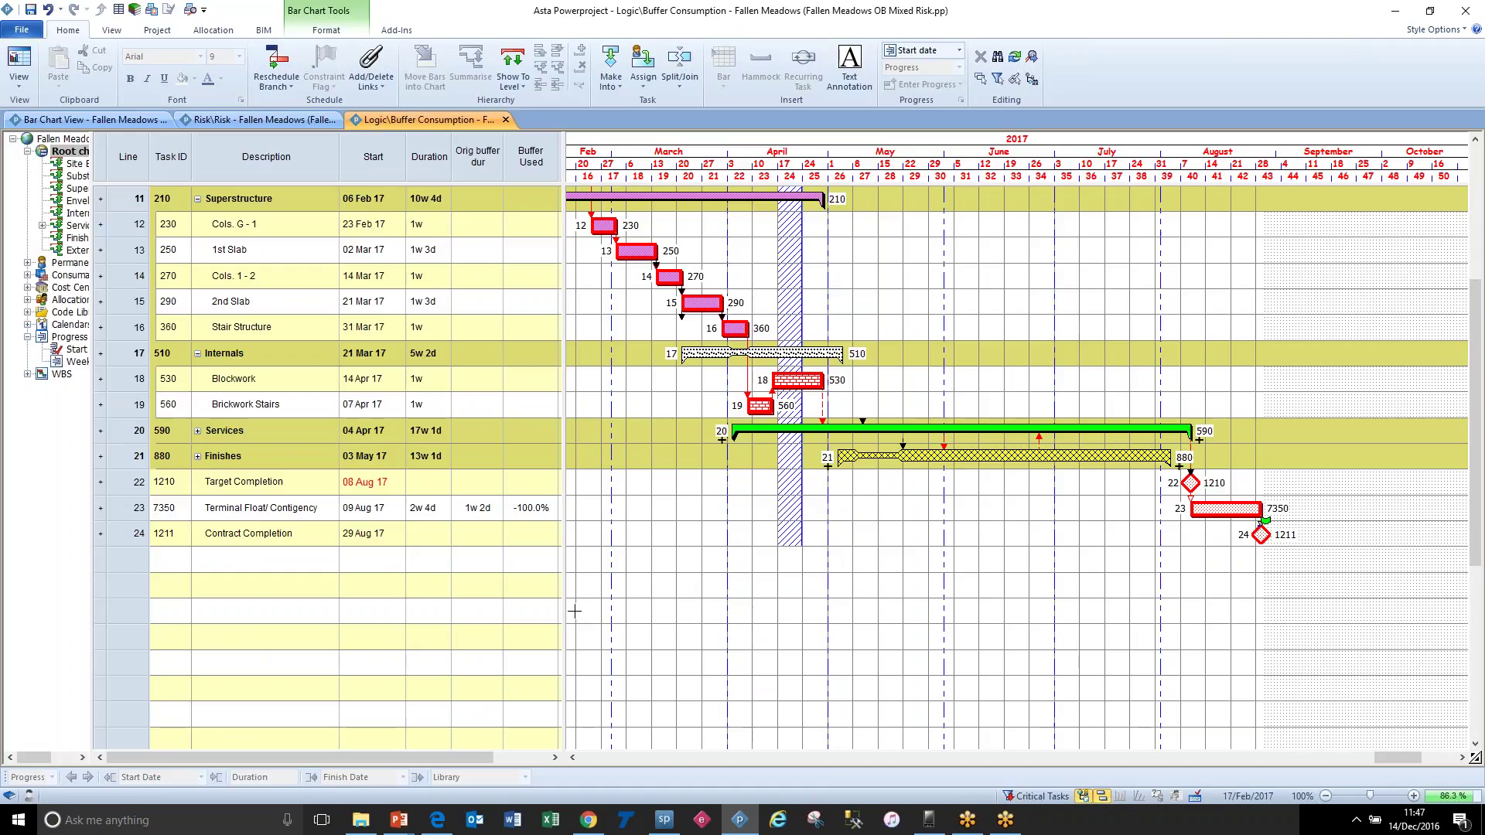
pyautogui.click(510, 517)
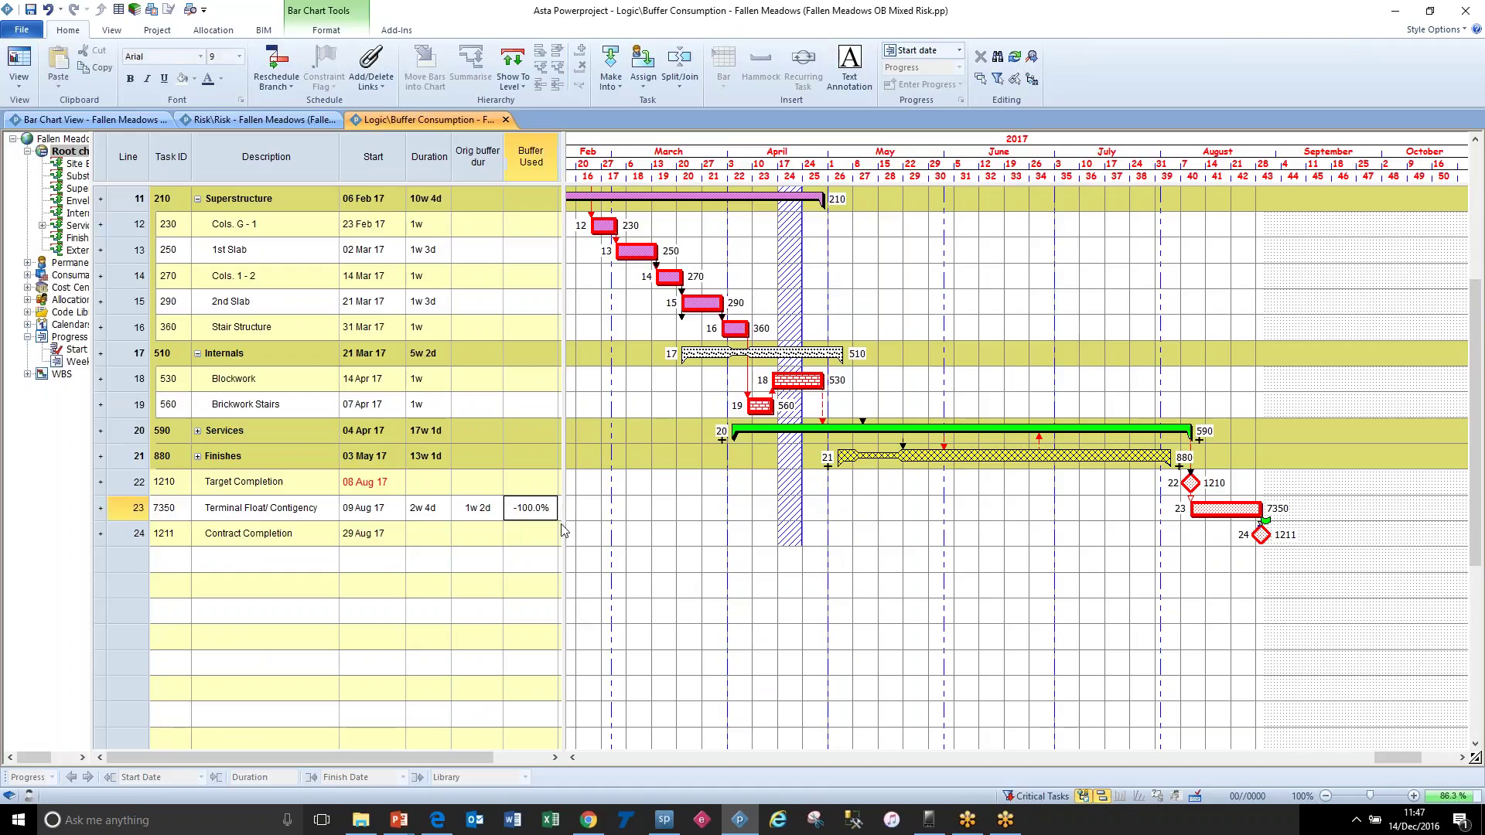
pyautogui.click(749, 610)
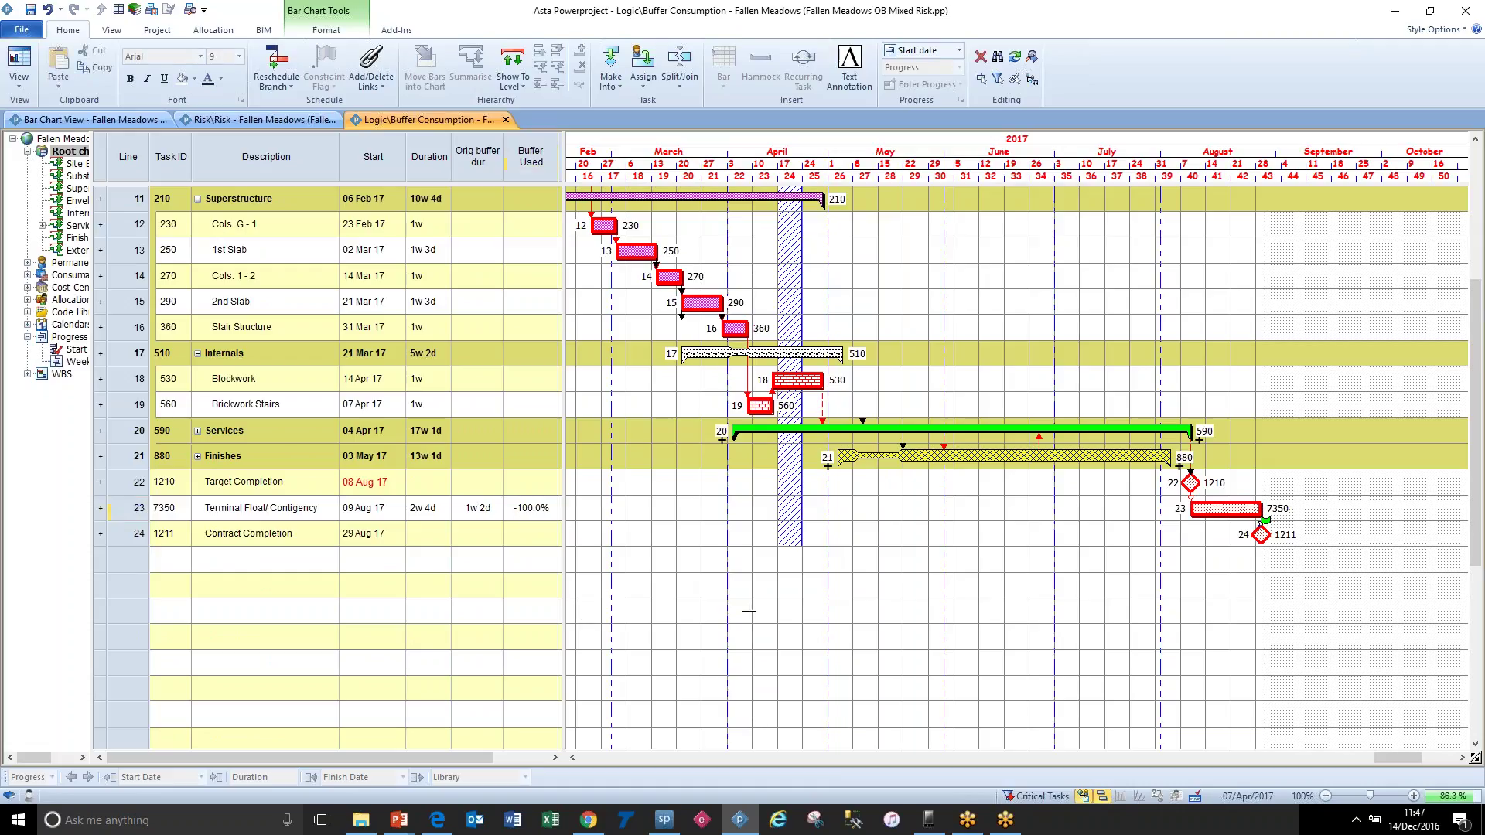
# Step: Review the Risk view's Risk Library, Task distribution and Criticality index columns, together with the bars at the start of the programme
pyautogui.click(89, 119)
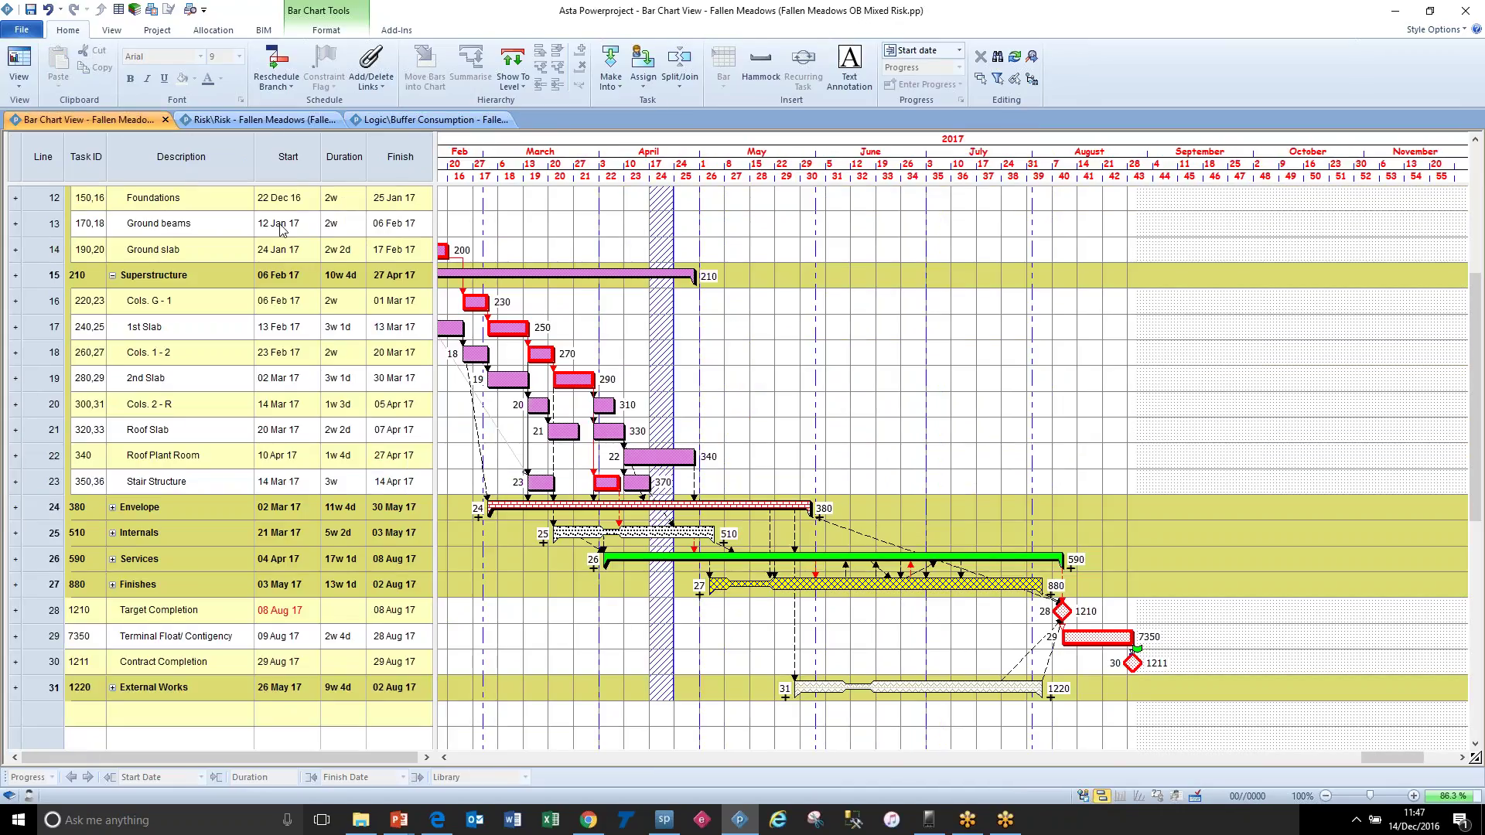
pyautogui.click(260, 120)
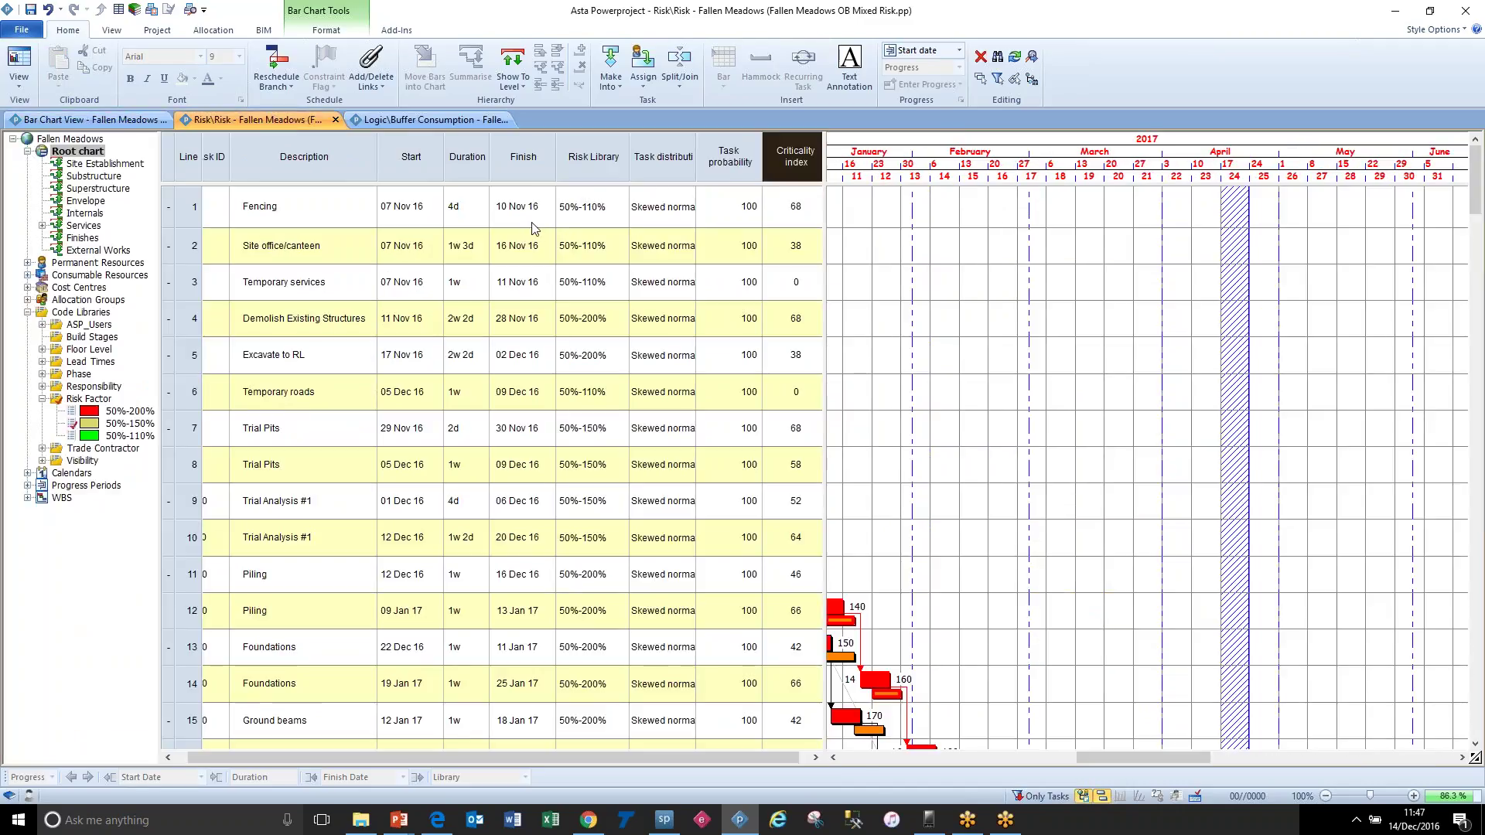
pyautogui.click(593, 156)
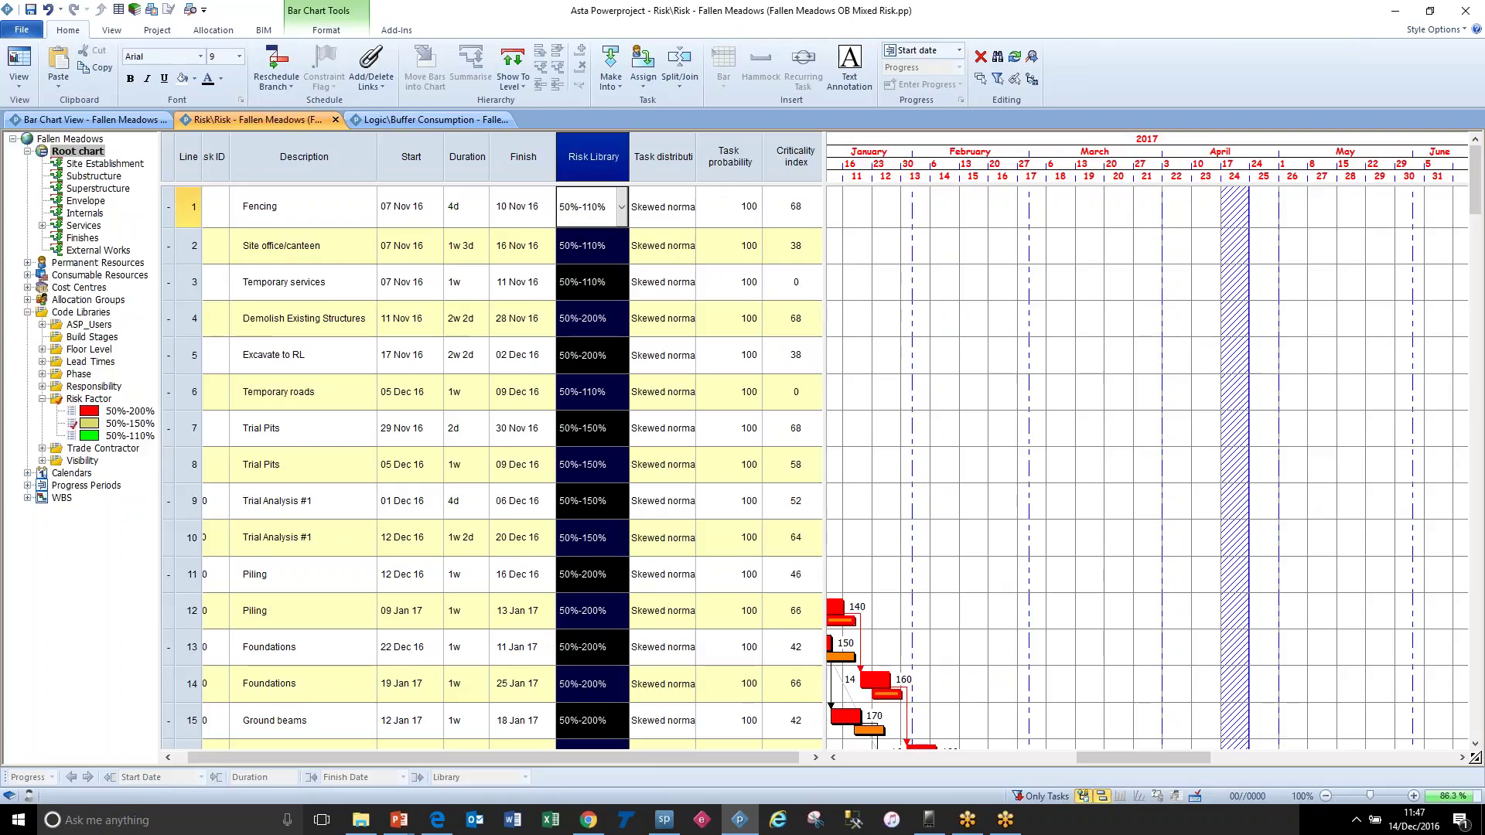
pyautogui.click(663, 157)
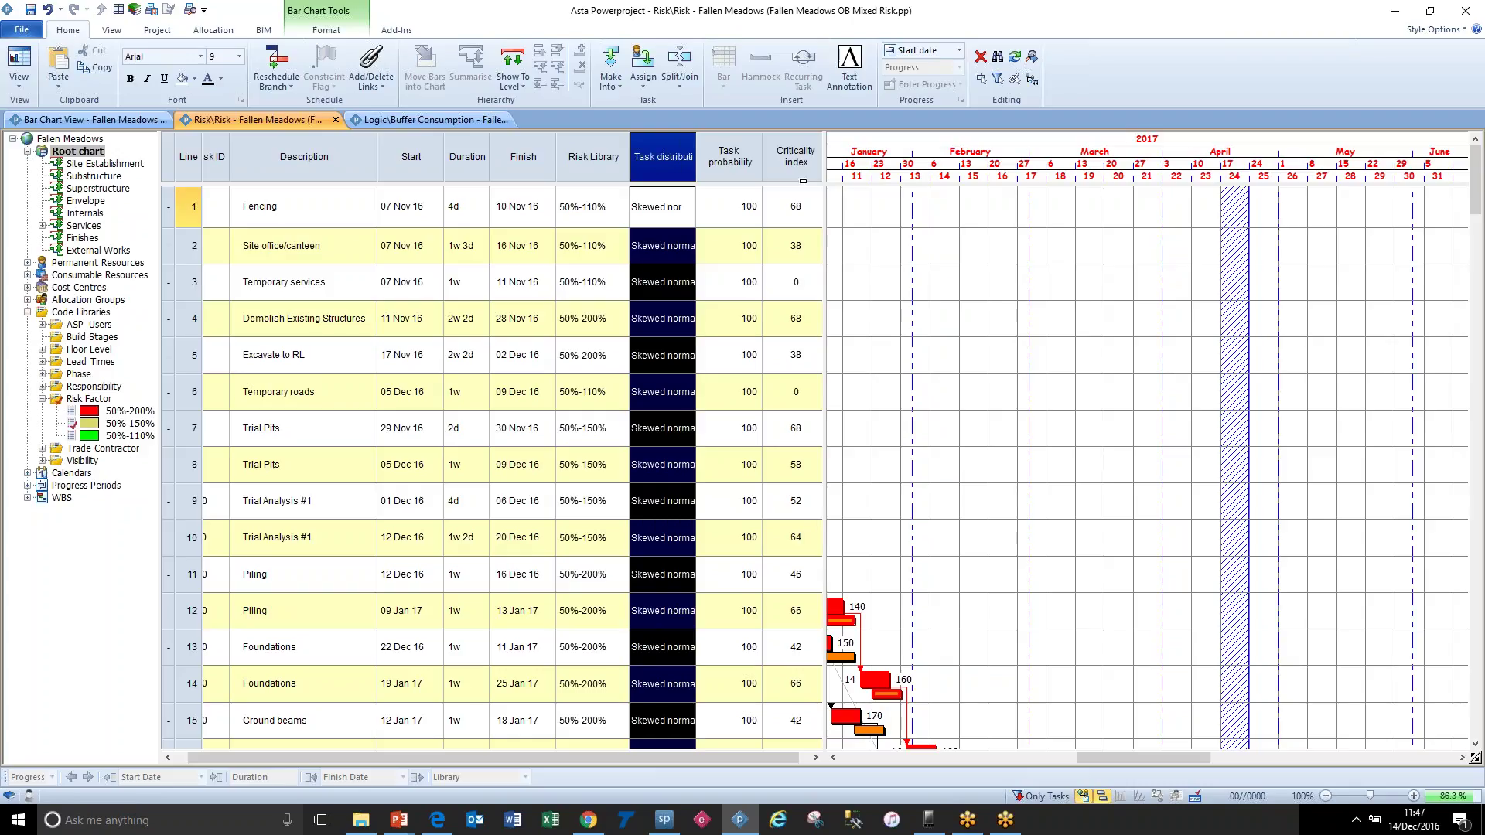
pyautogui.click(155, 30)
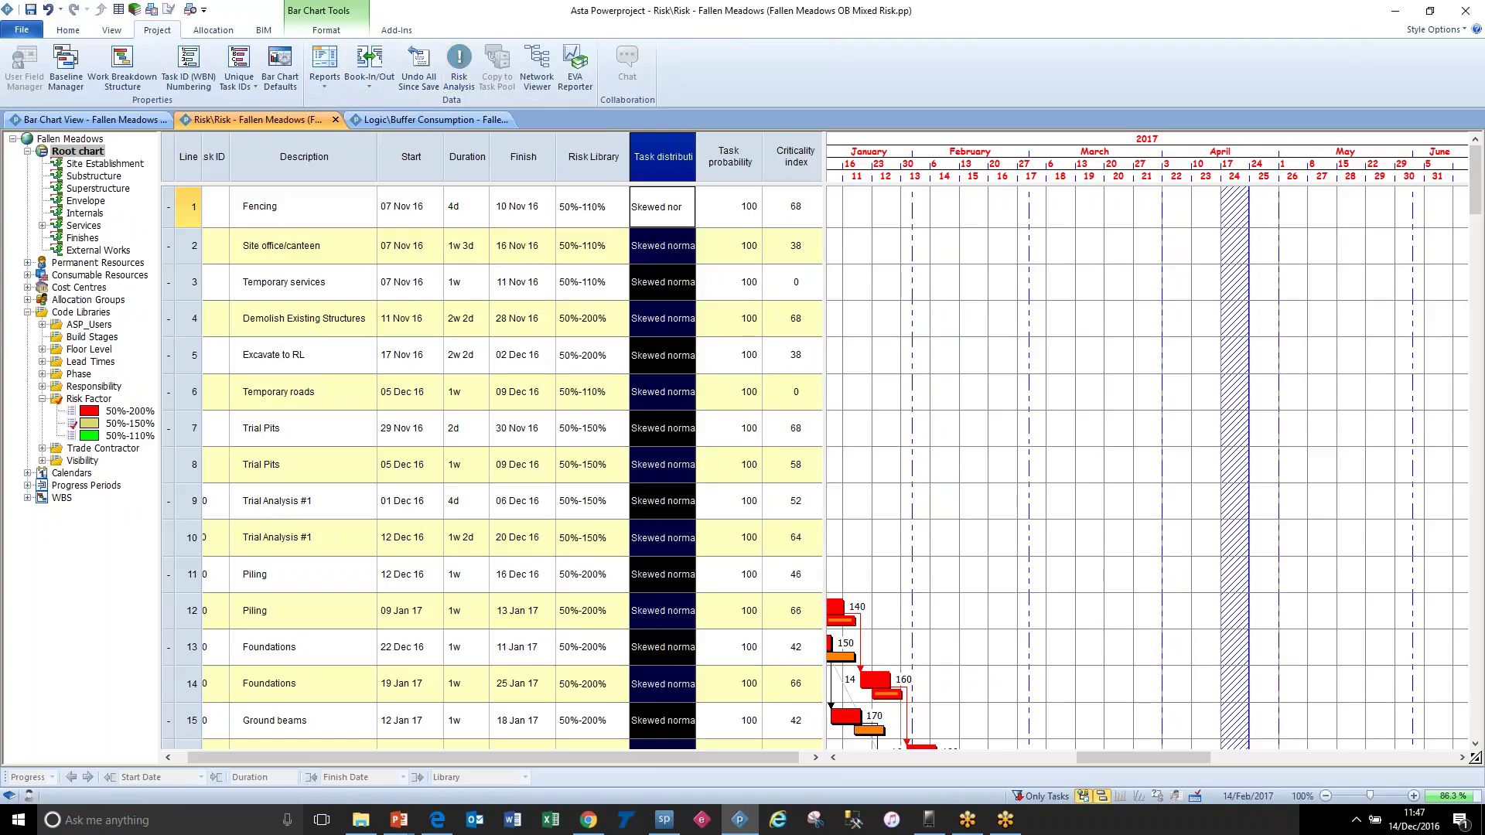
pyautogui.click(796, 163)
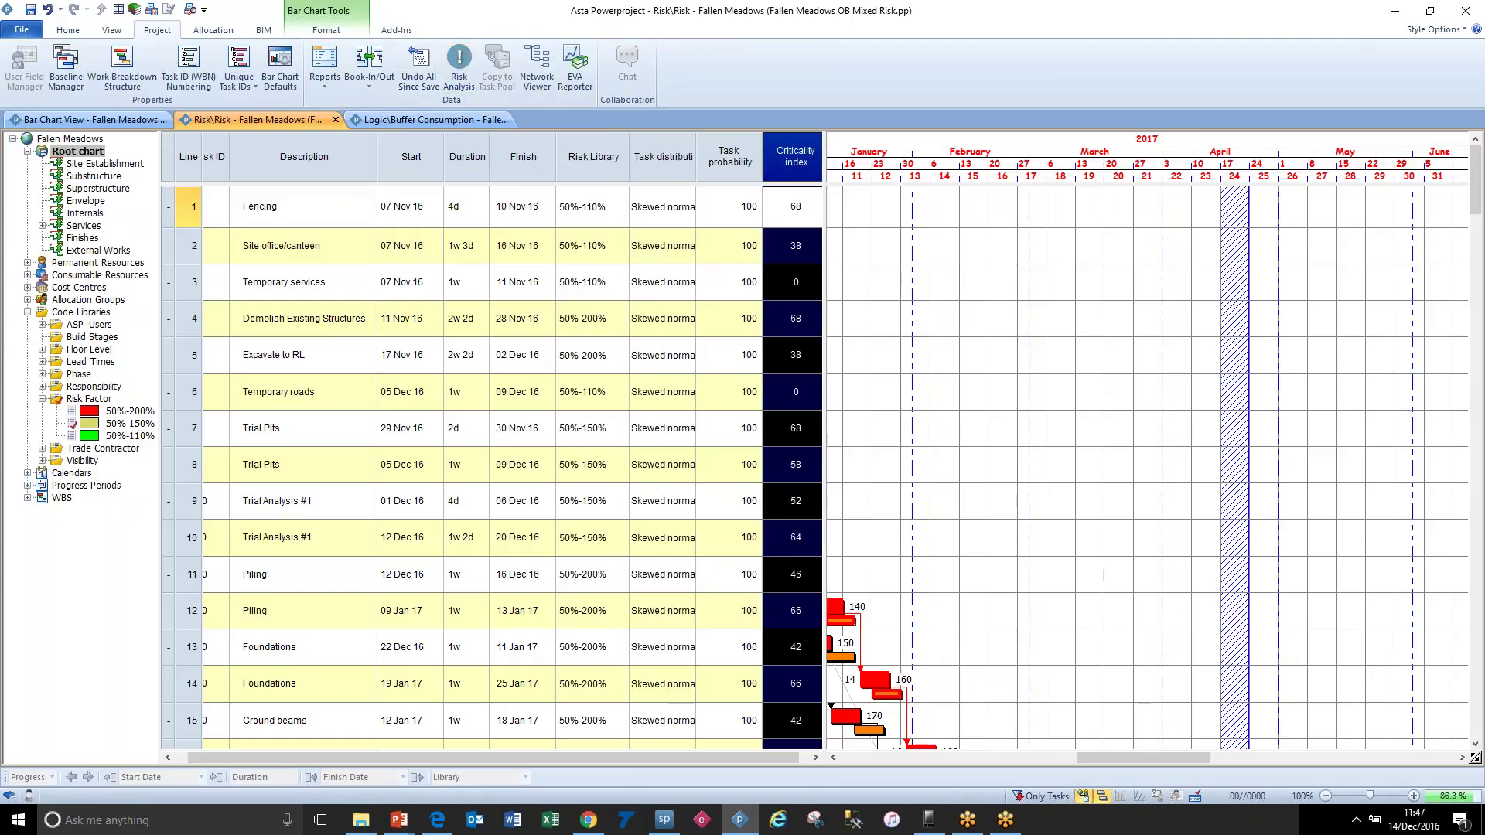
pyautogui.click(910, 250)
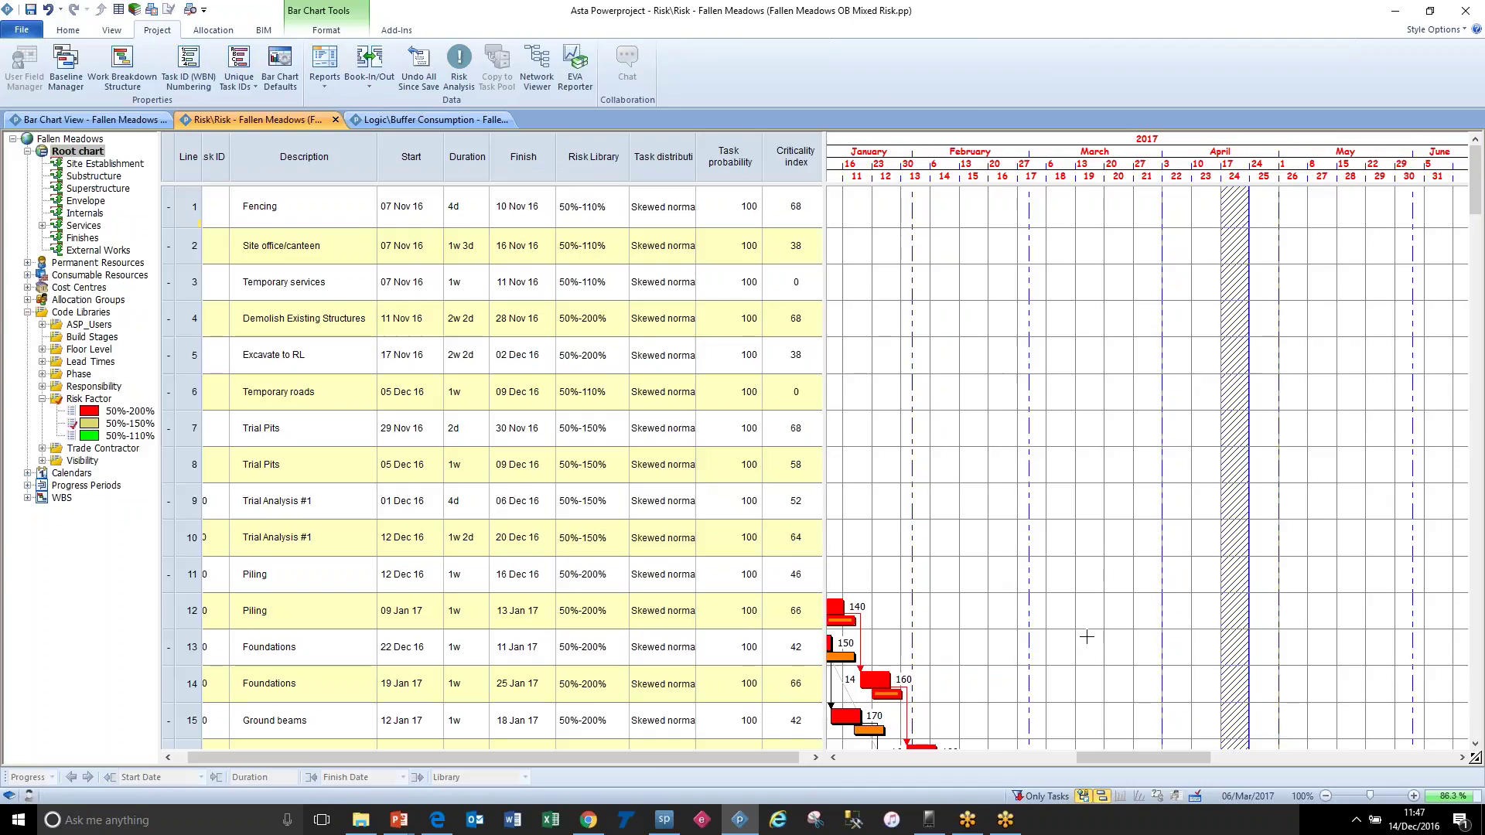
pyautogui.moveTo(1140, 756); pyautogui.dragTo(1077, 757)
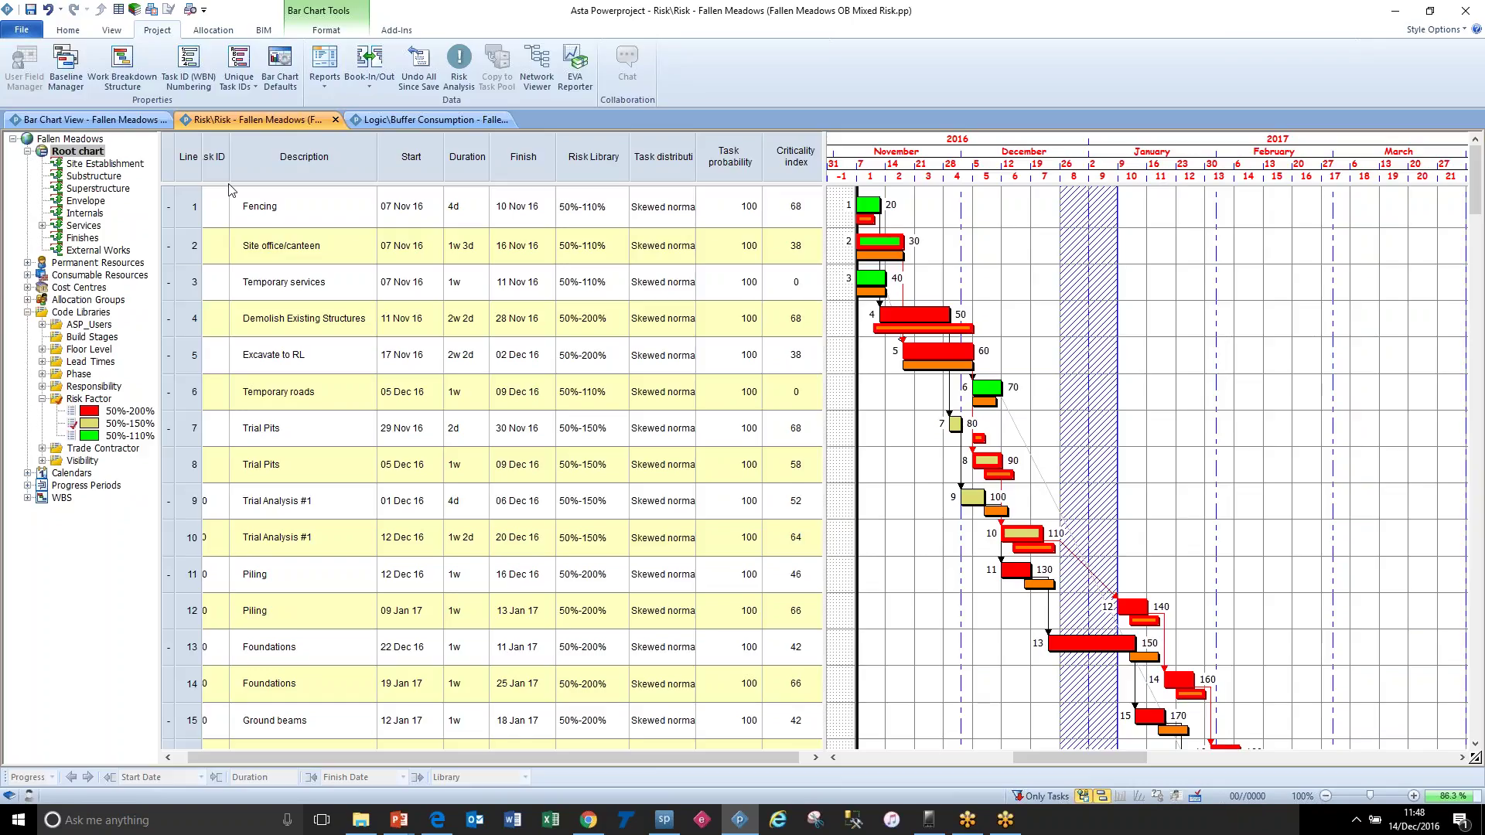
# Step: Return to the Bar Chart View and close the Fallen Meadows OB Mixed Risk project
pyautogui.click(95, 120)
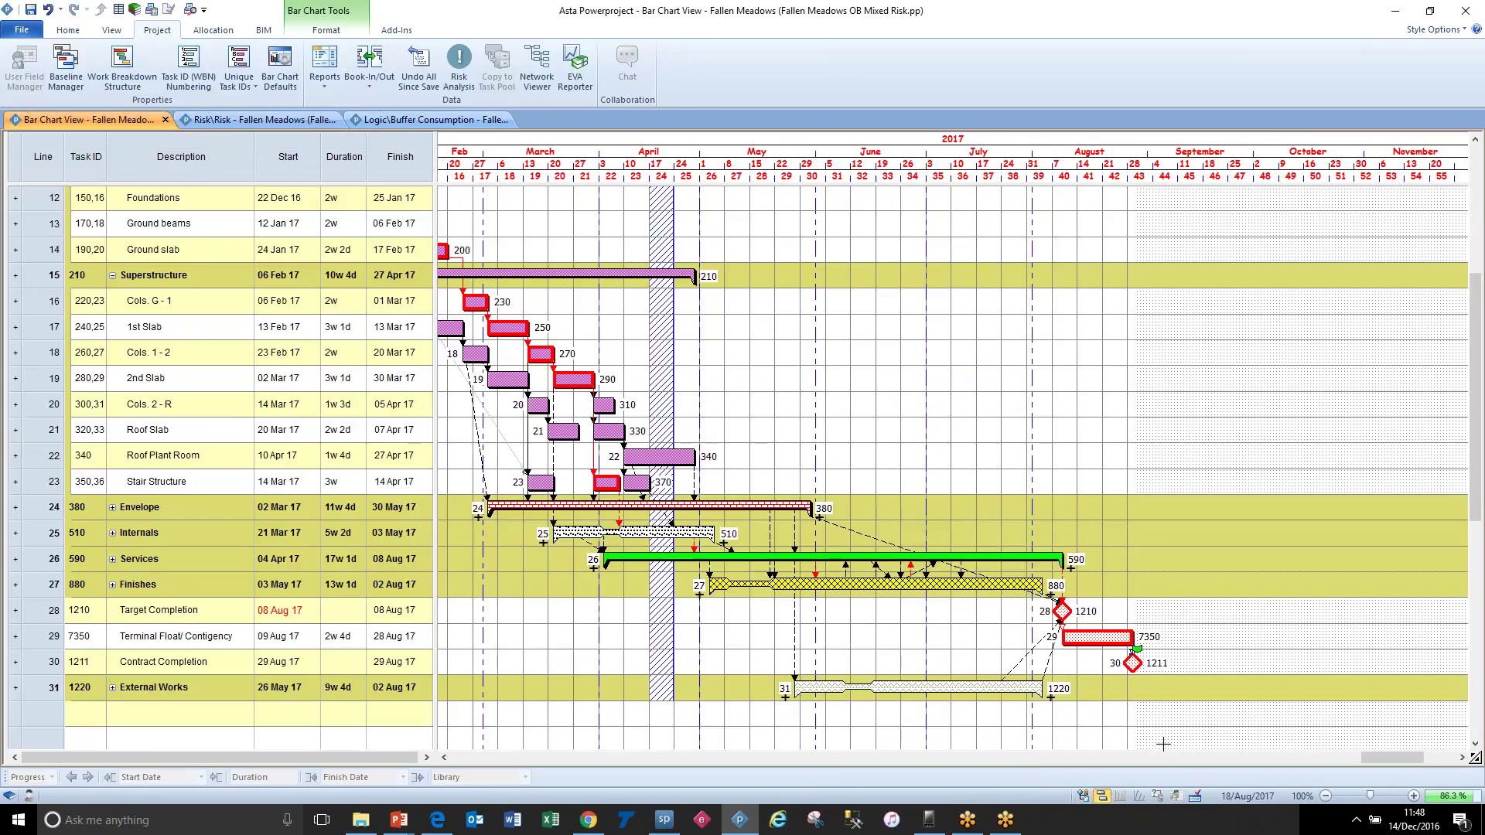
pyautogui.moveTo(1390, 759); pyautogui.dragTo(1381, 762)
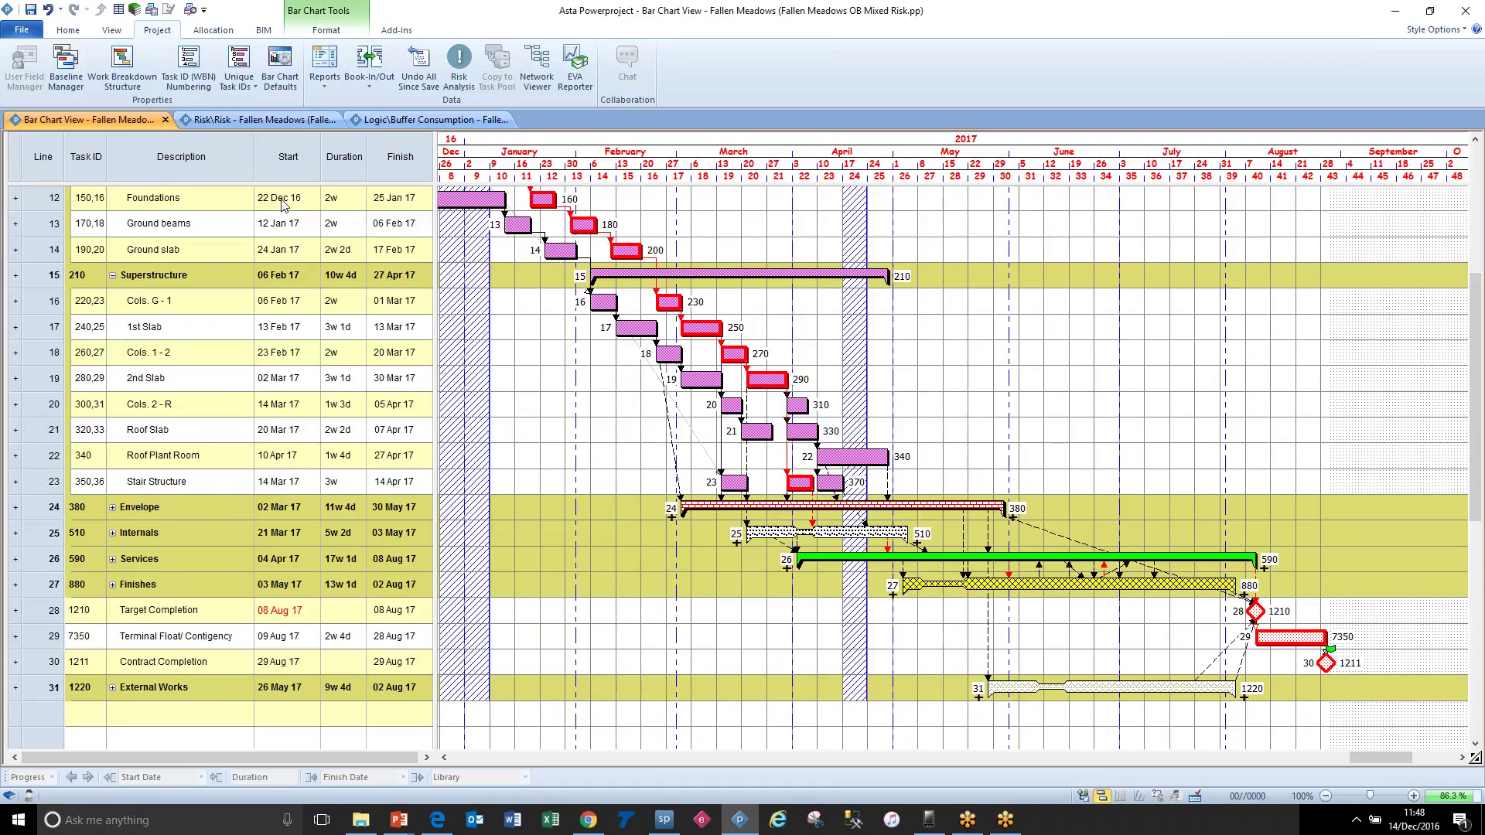
pyautogui.click(44, 13)
pyautogui.click(21, 30)
pyautogui.click(45, 123)
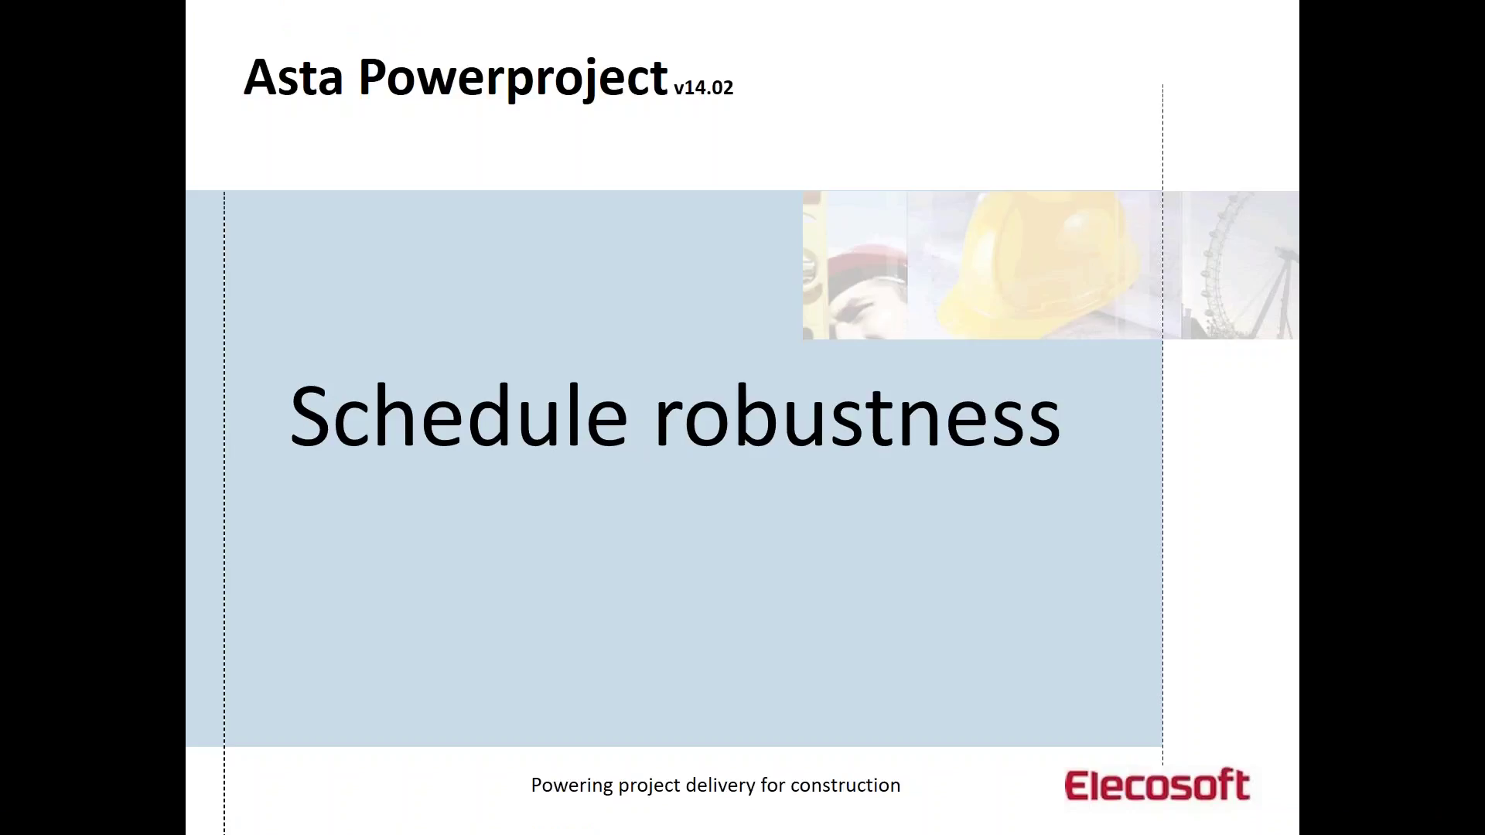
# Step: Switch from the slide show back to Asta Powerproject and open the recent project Fallen Meadows OB Mixed.pp from the ISG 13-Dec-16 folder
pyautogui.moveTo(913, 822)
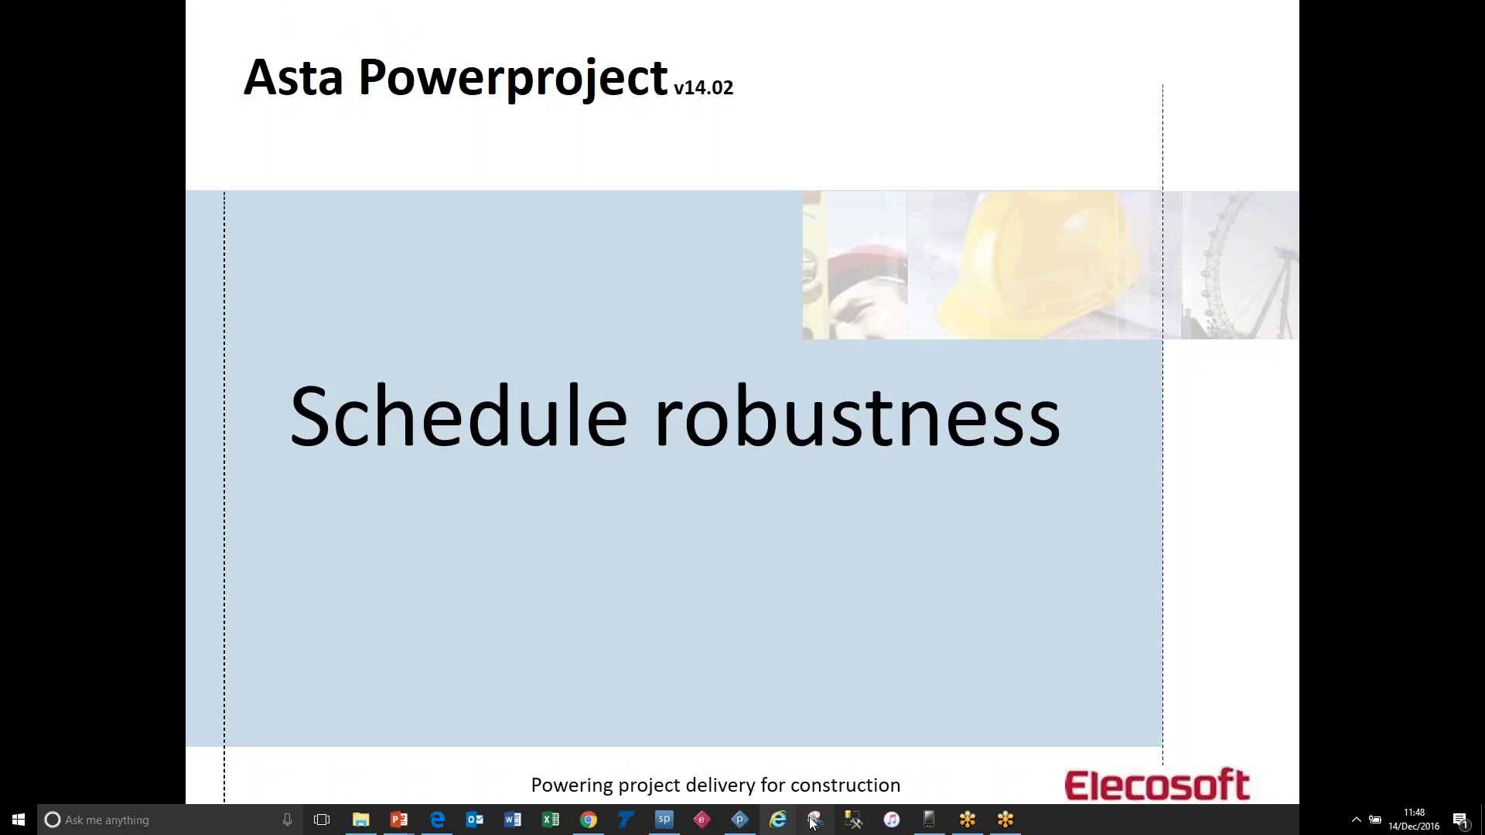
pyautogui.click(738, 826)
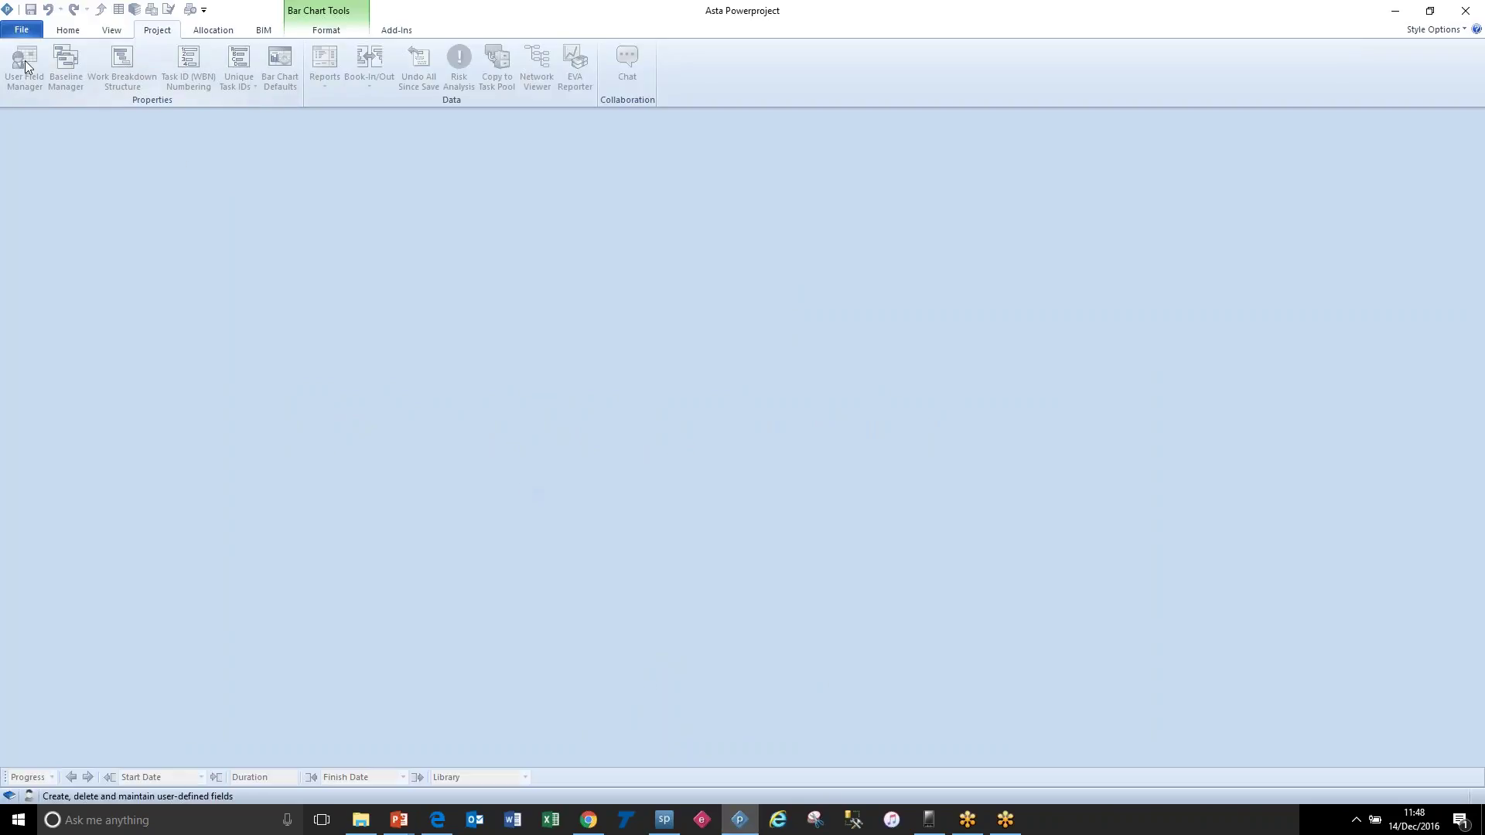
pyautogui.click(23, 31)
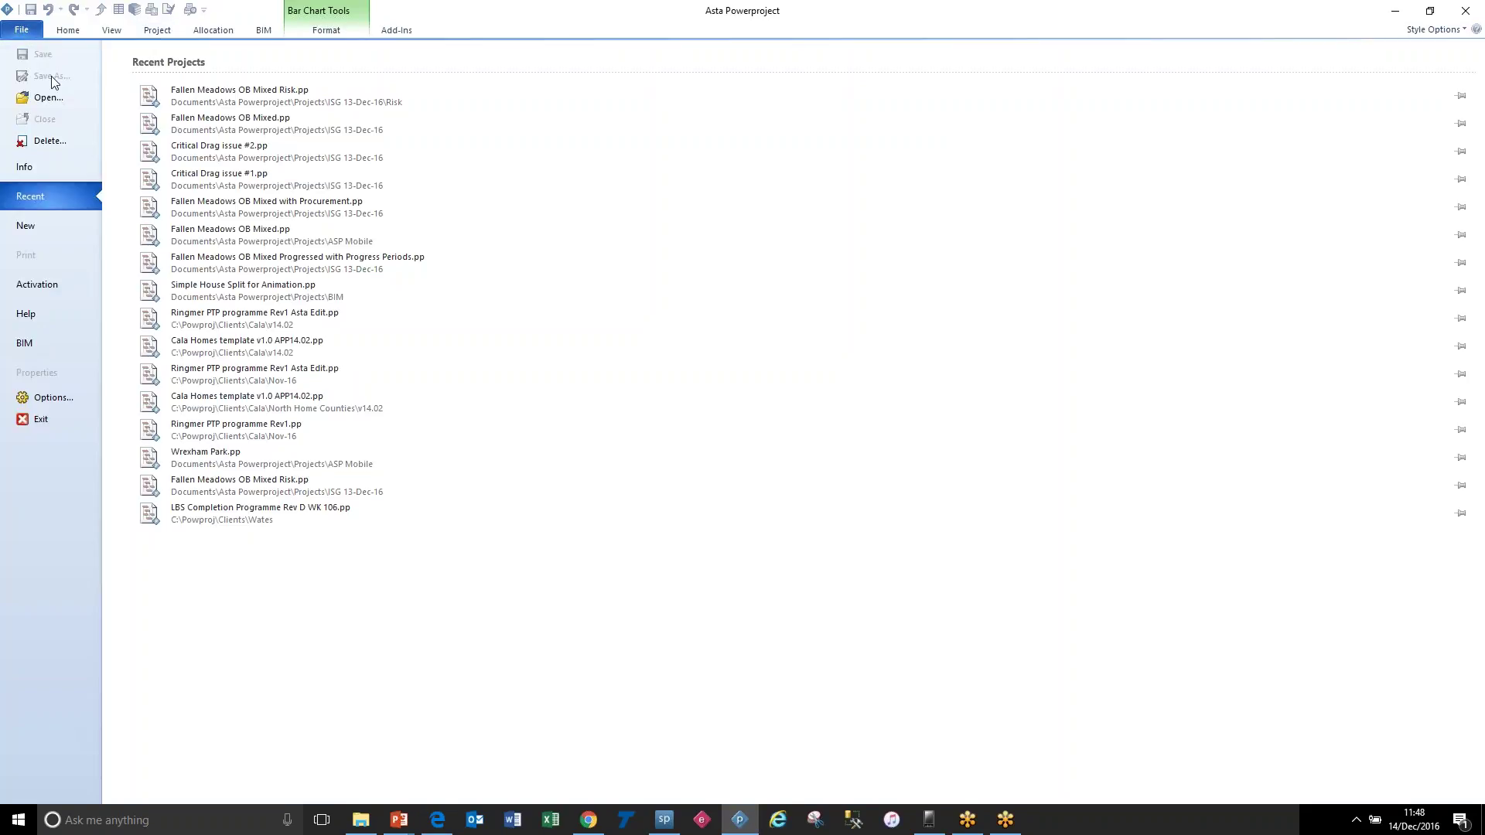
pyautogui.click(298, 120)
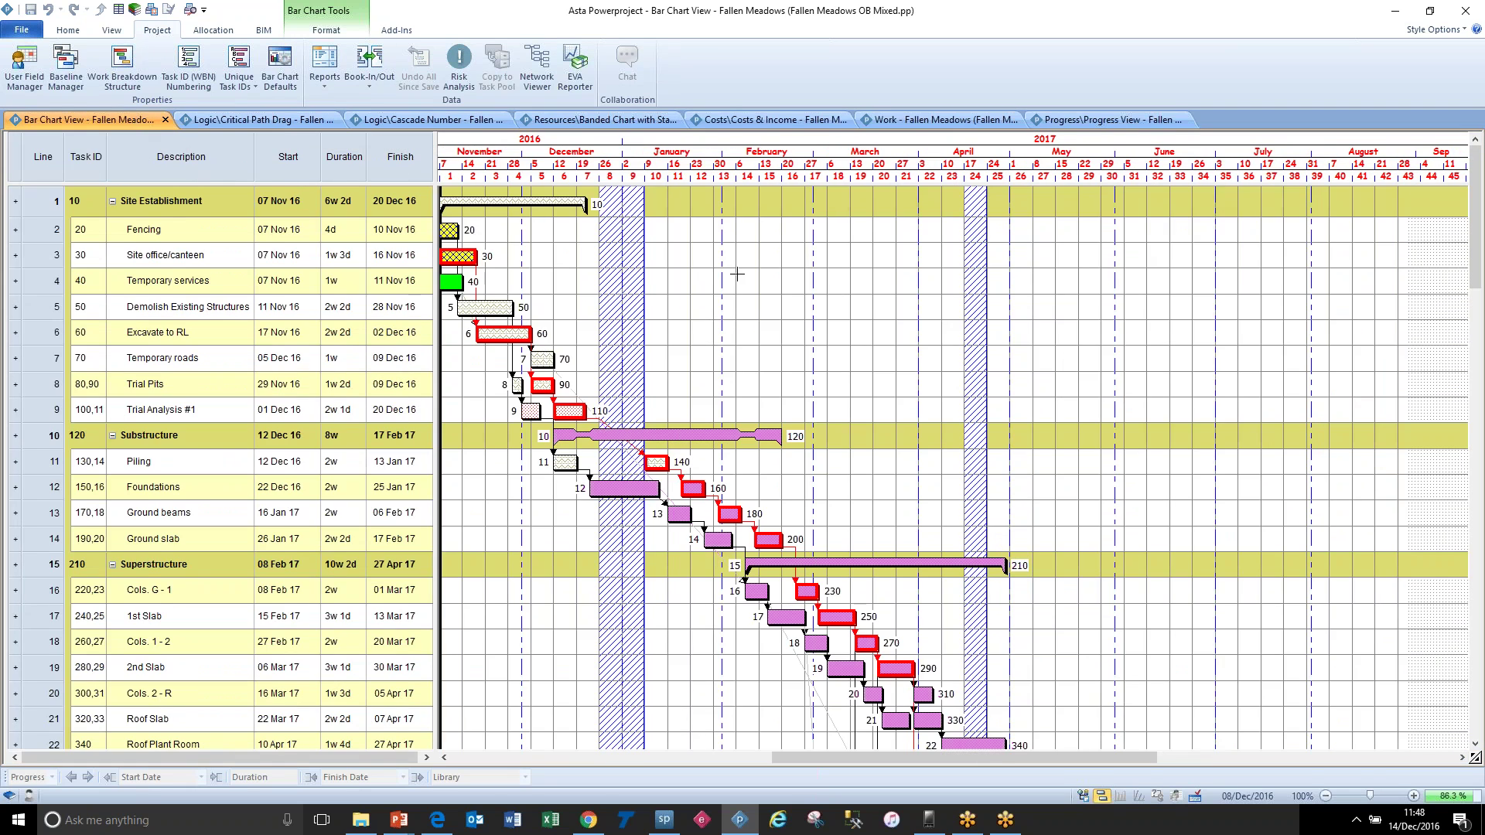
pyautogui.scroll(-4, 905, 353)
pyautogui.scroll(1, 905, 353)
pyautogui.scroll(3, 905, 352)
pyautogui.scroll(1, 94, 35)
# Step: In the reschedule options, set the reschedule report to display in the browser and accept the settings
pyautogui.click(77, 35)
pyautogui.click(280, 83)
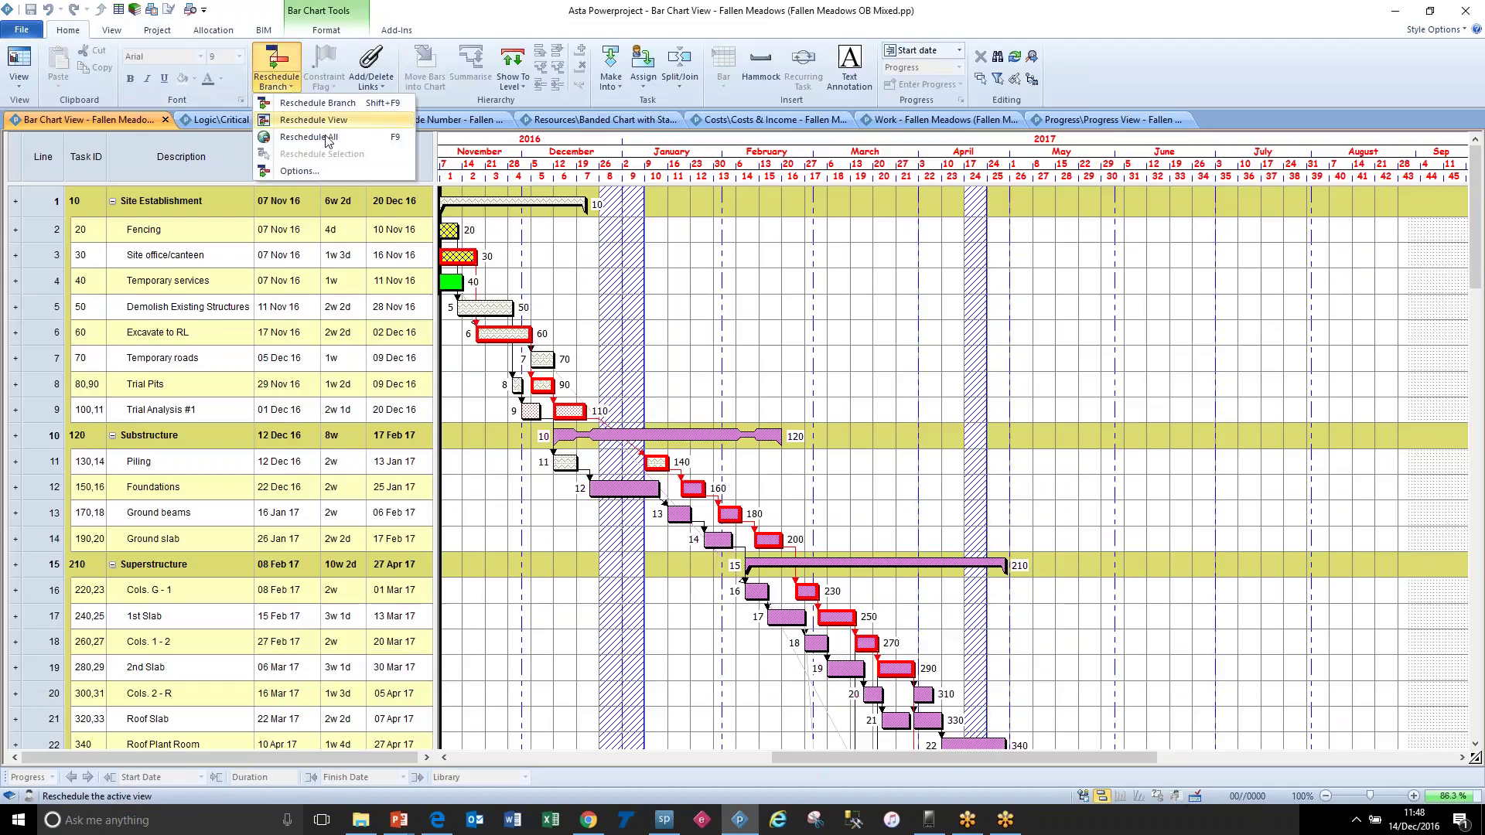
pyautogui.click(341, 171)
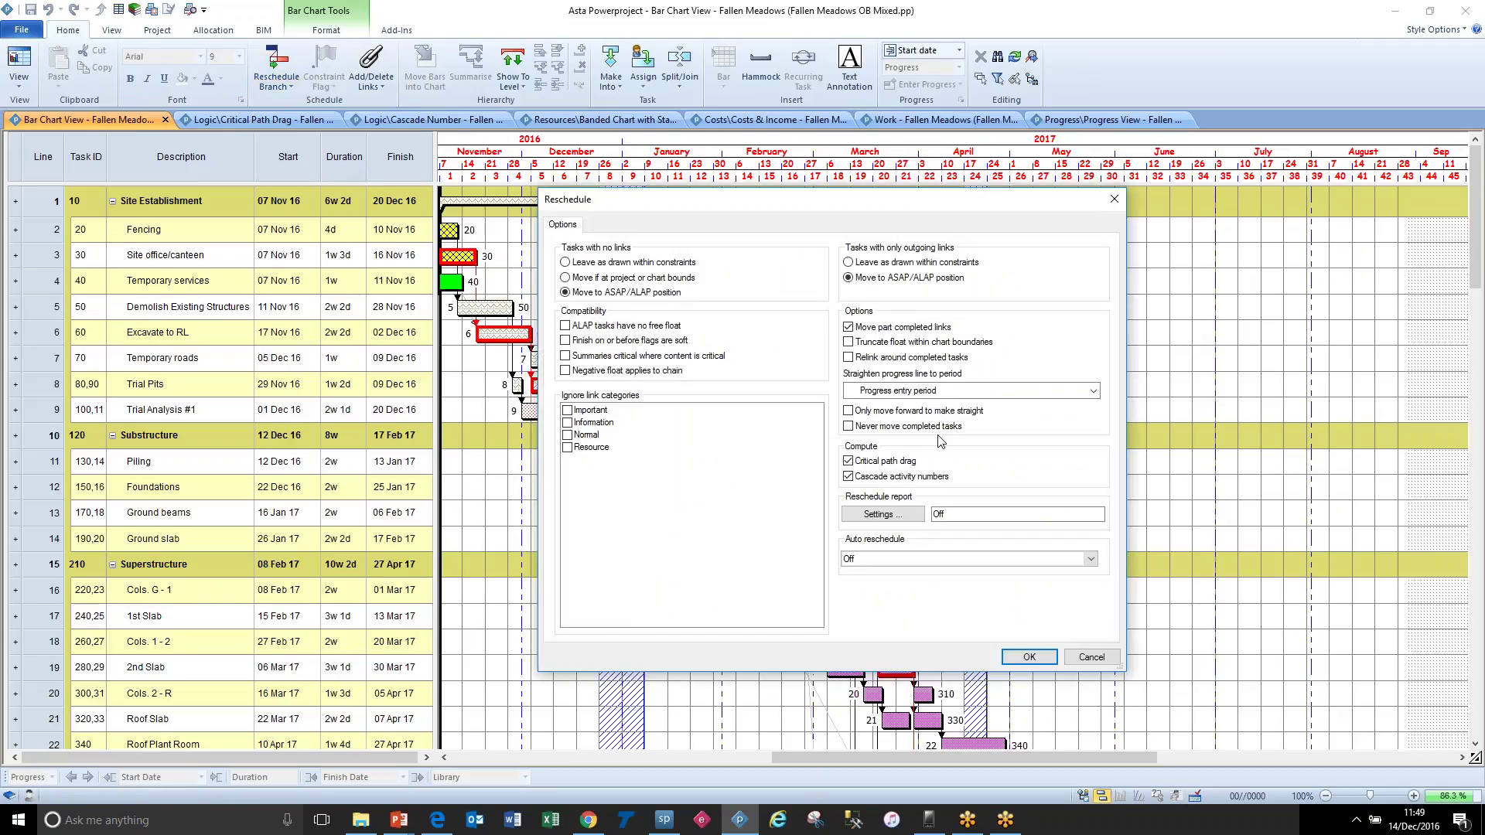
pyautogui.click(898, 520)
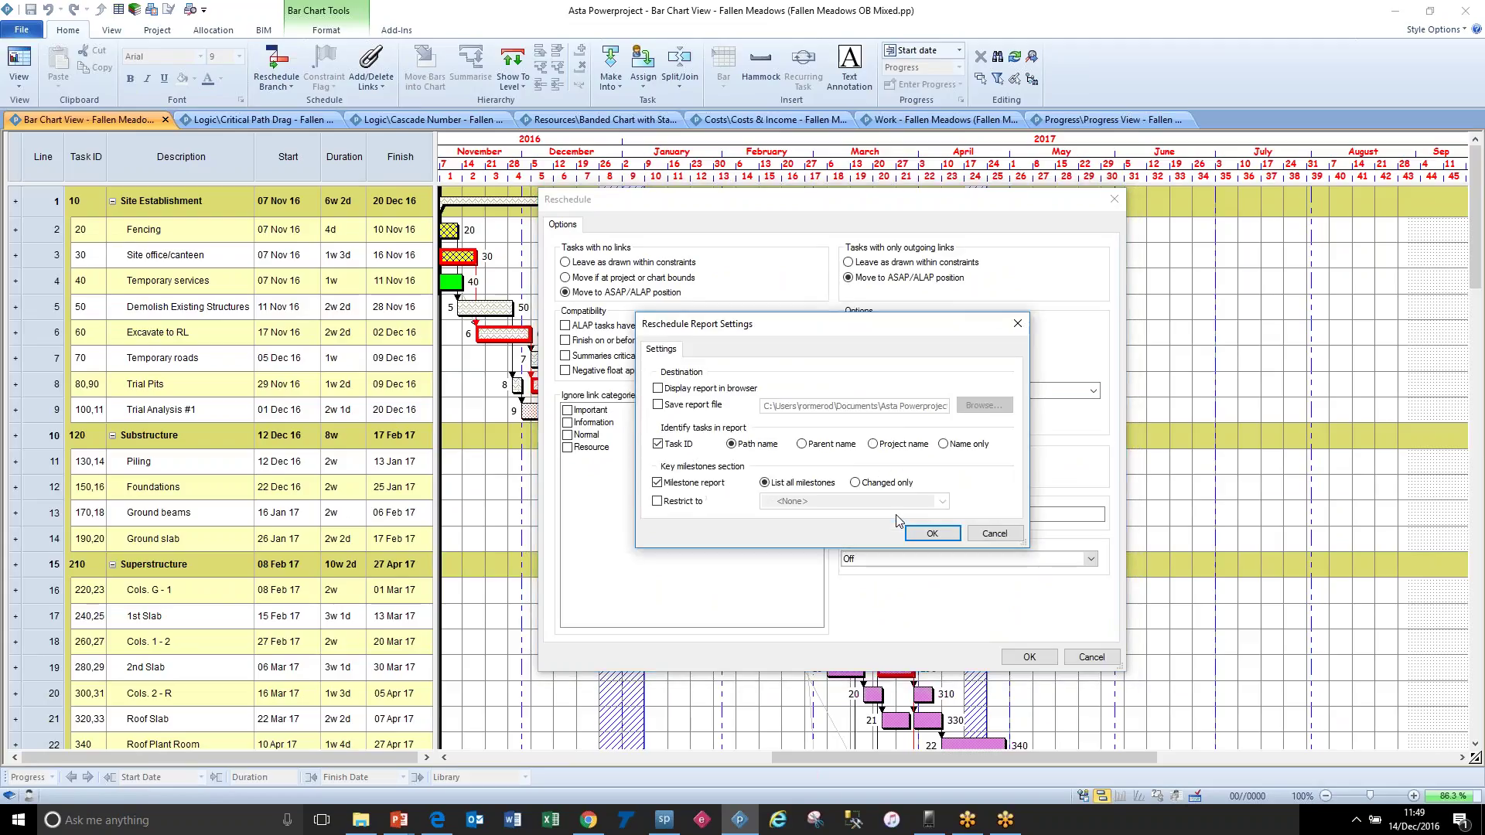
pyautogui.click(658, 388)
pyautogui.click(934, 535)
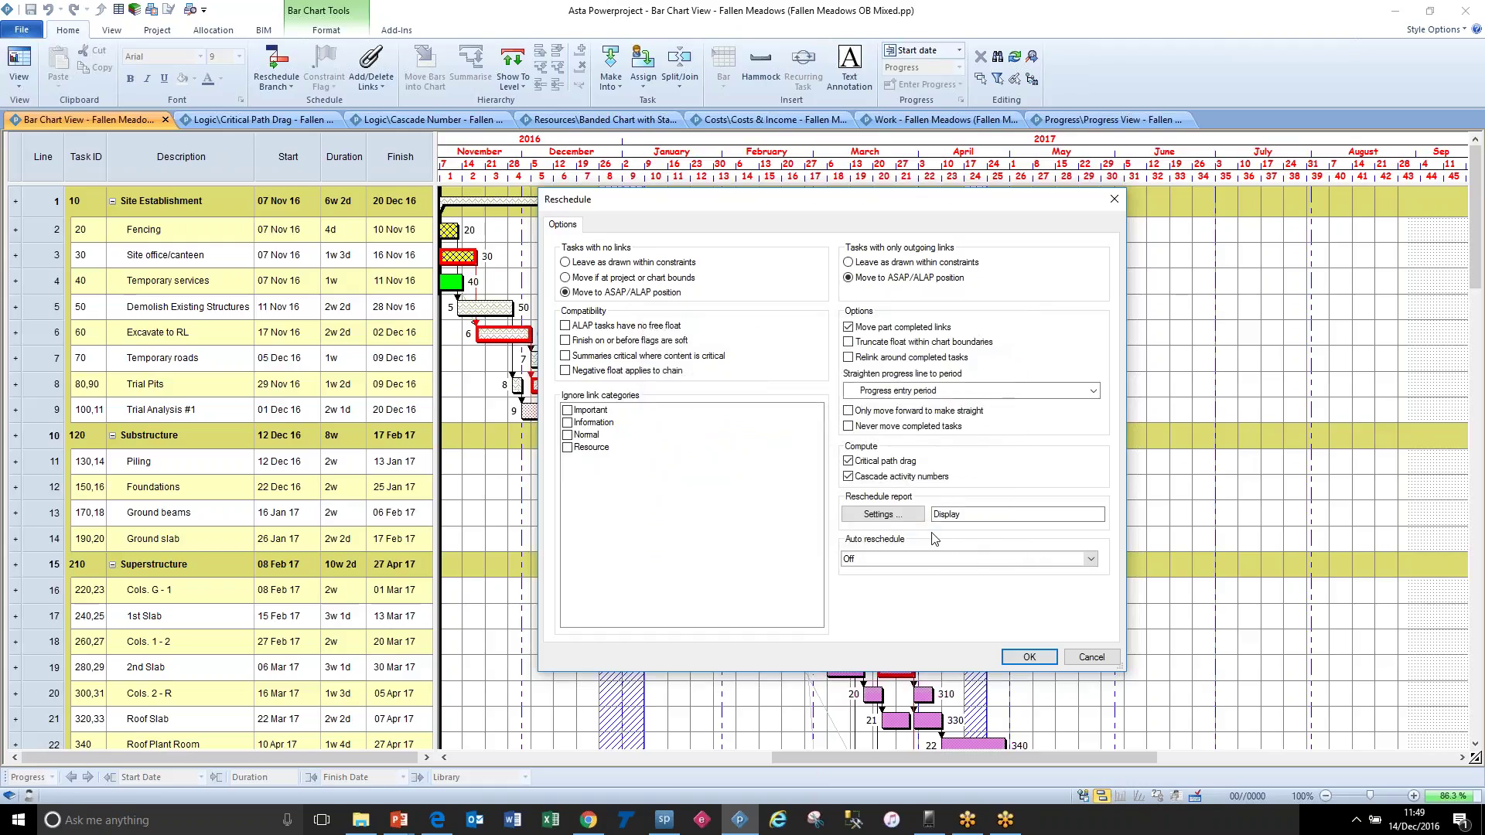
pyautogui.click(1030, 658)
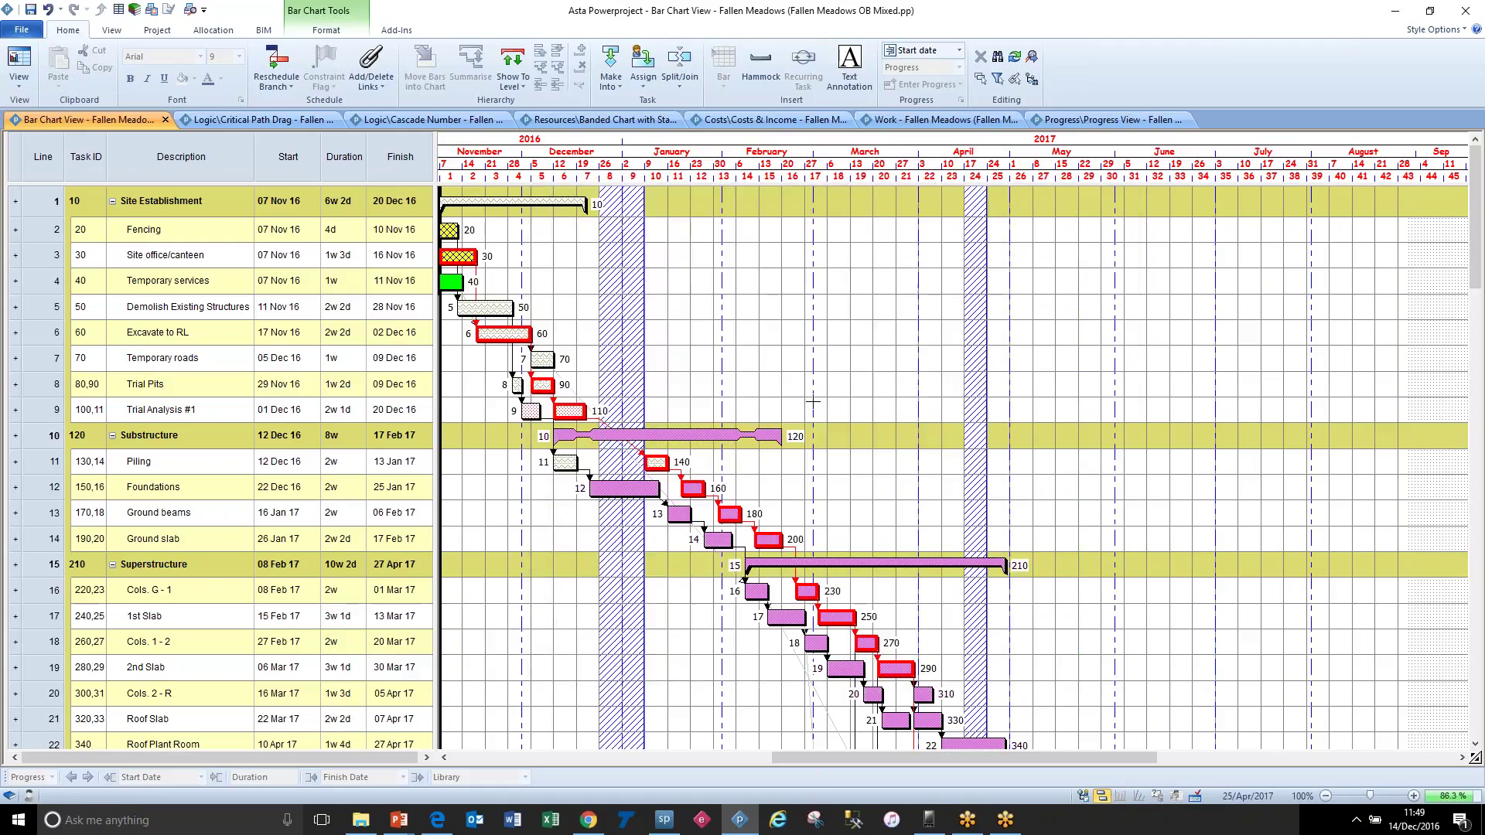
# Step: Reschedule the entire project and review the Environment and Statistics sections of the generated reschedule report
pyautogui.click(292, 88)
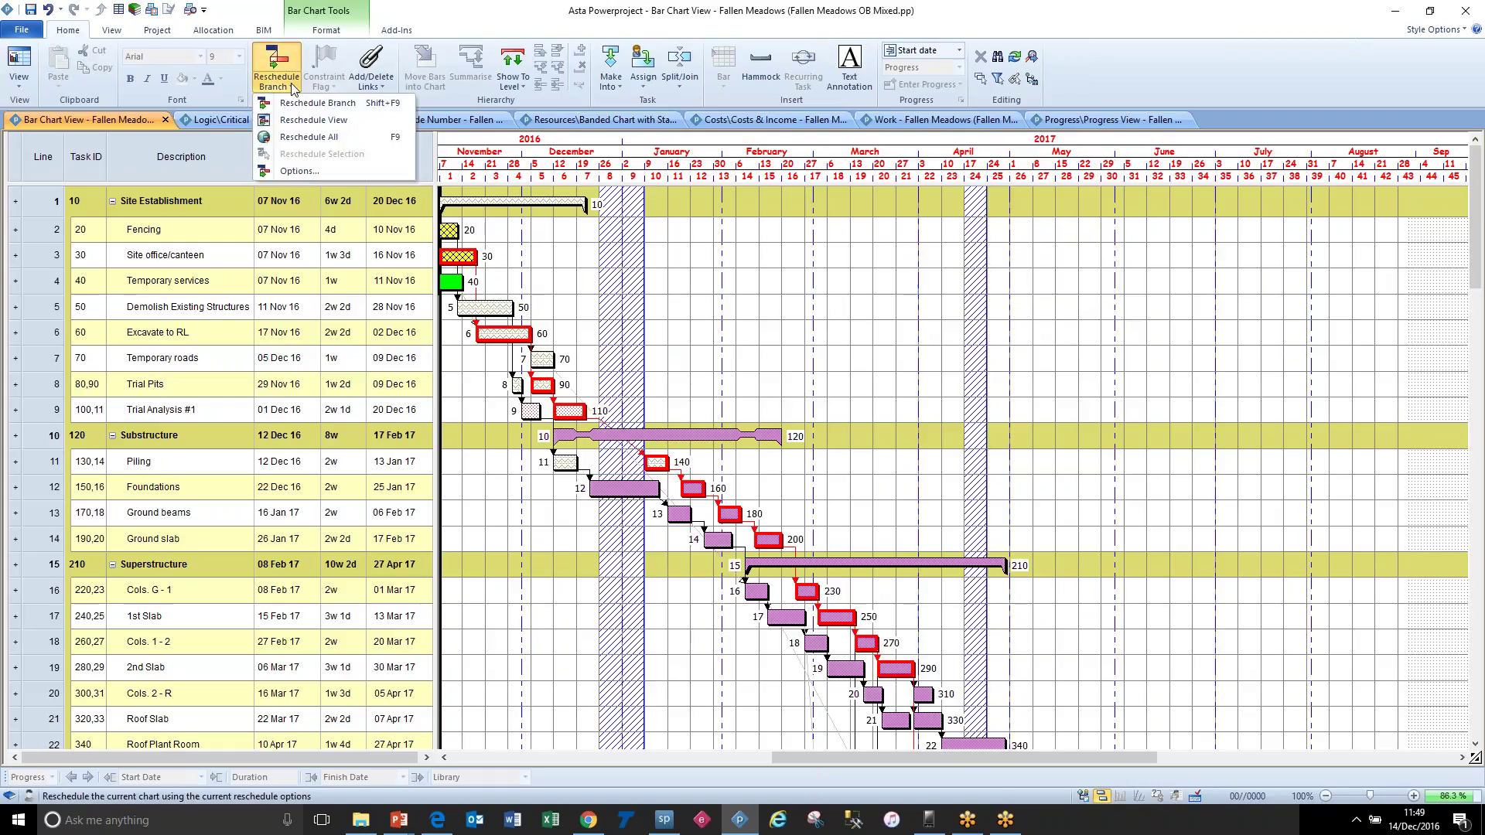
pyautogui.click(312, 140)
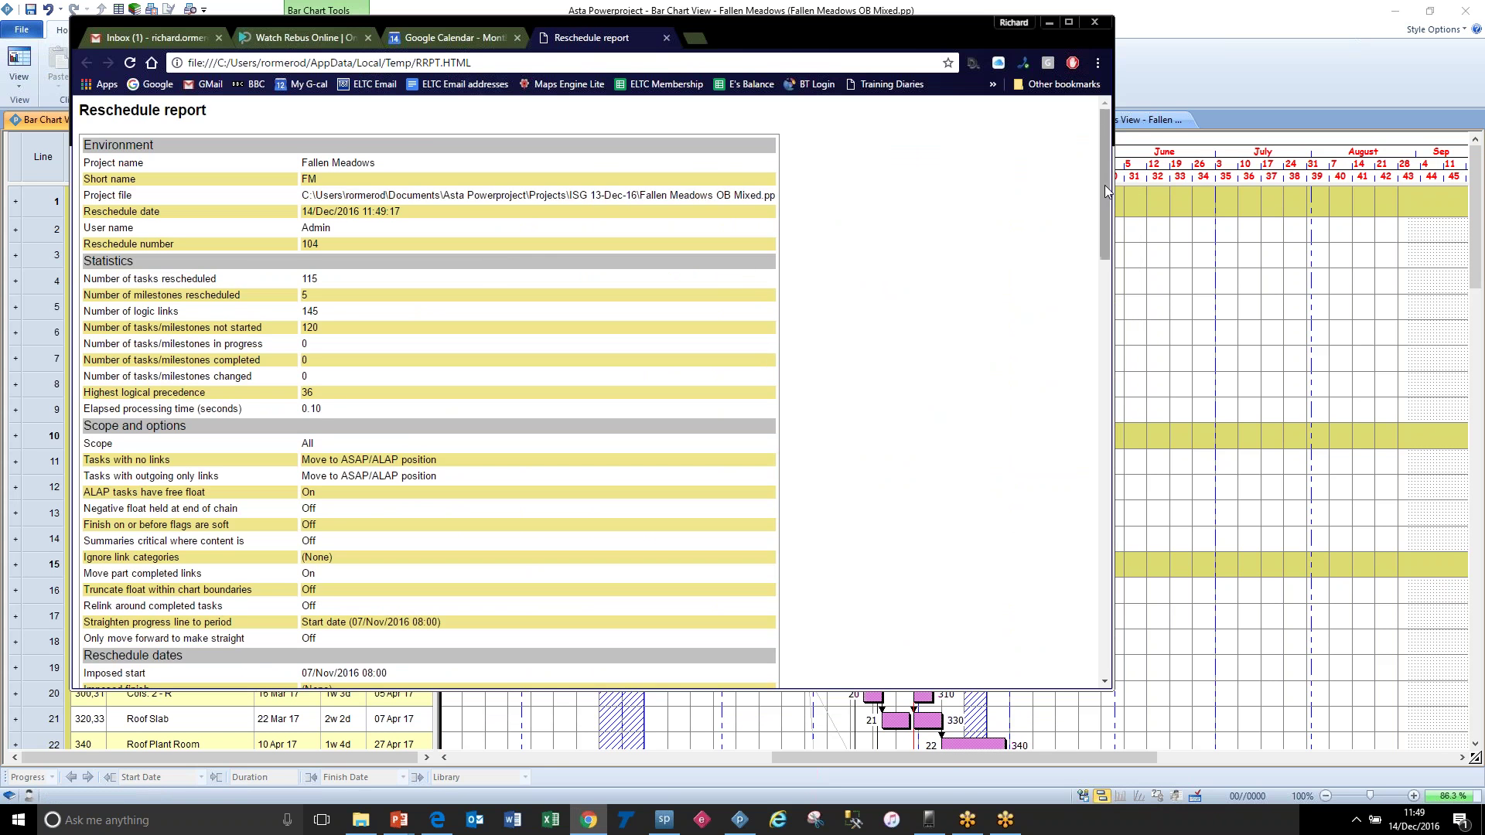
pyautogui.moveTo(1105, 184); pyautogui.dragTo(1081, 160)
pyautogui.moveTo(335, 242); pyautogui.dragTo(320, 162)
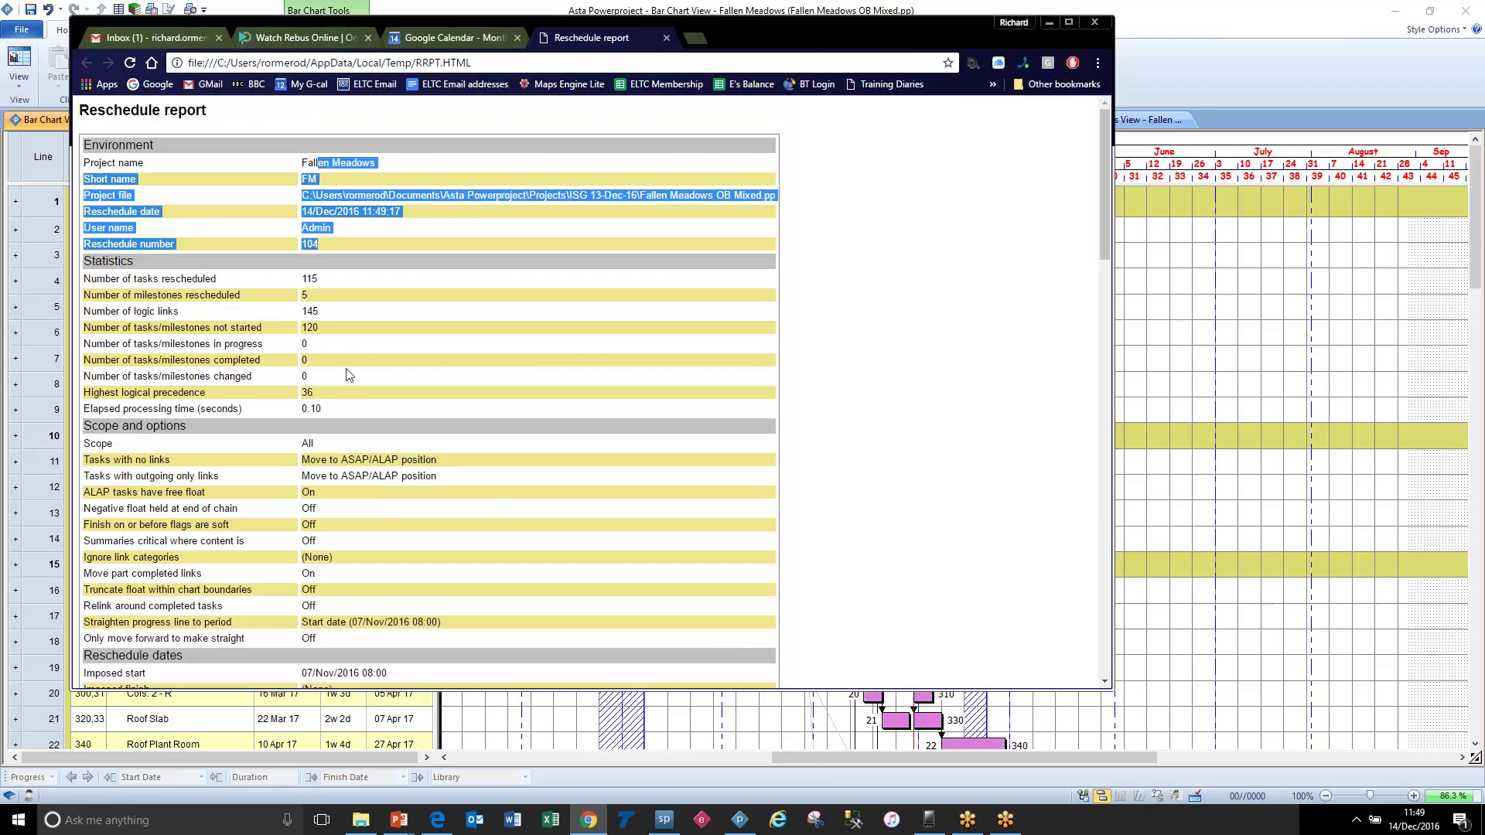
pyautogui.moveTo(331, 411); pyautogui.dragTo(334, 298)
pyautogui.click(336, 319)
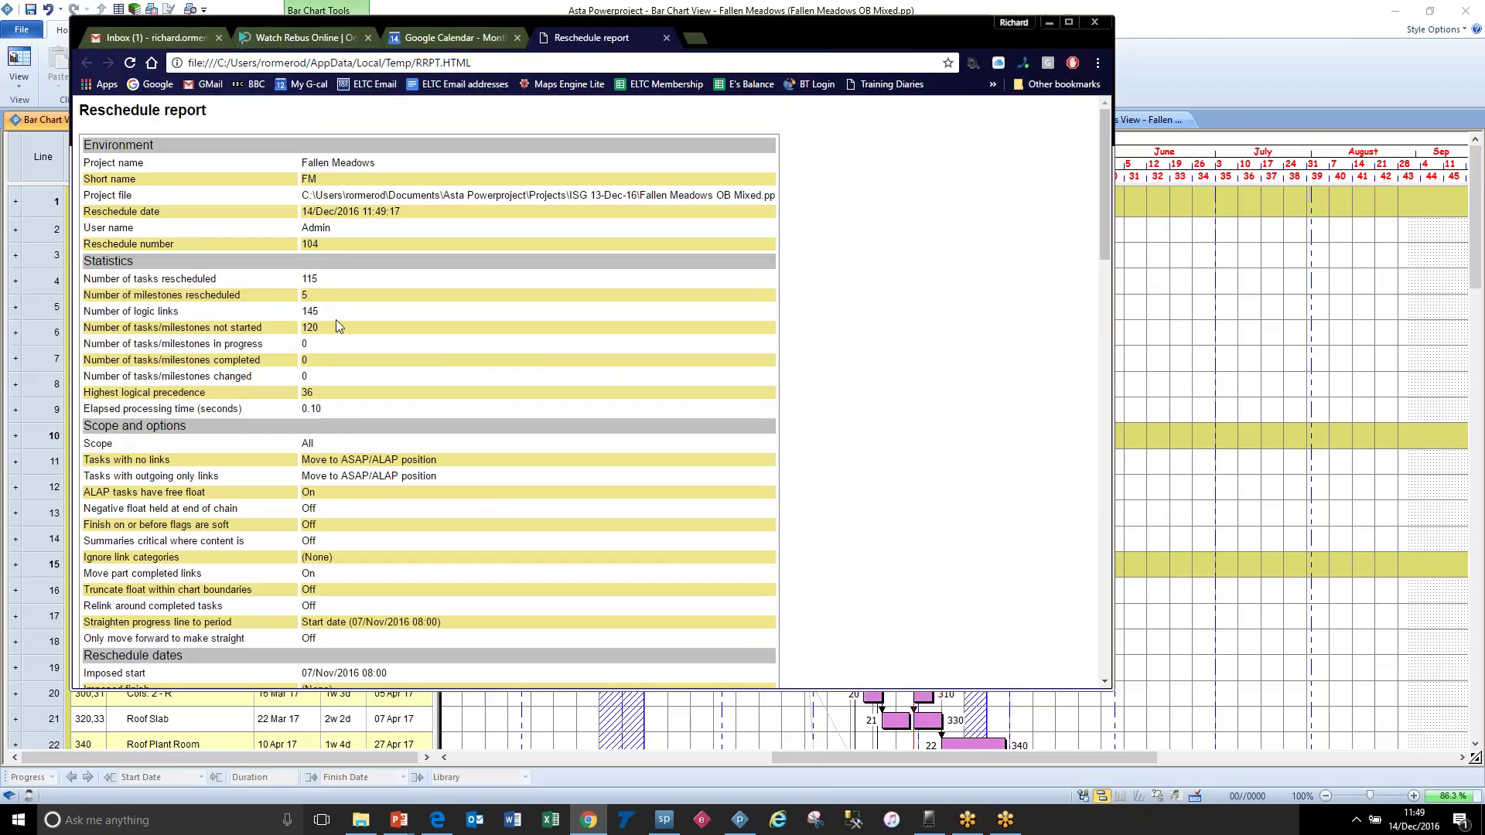
# Step: Examine the reschedule report's Scope and options, Reschedule dates and Errors sections
pyautogui.scroll(-4, 386, 422)
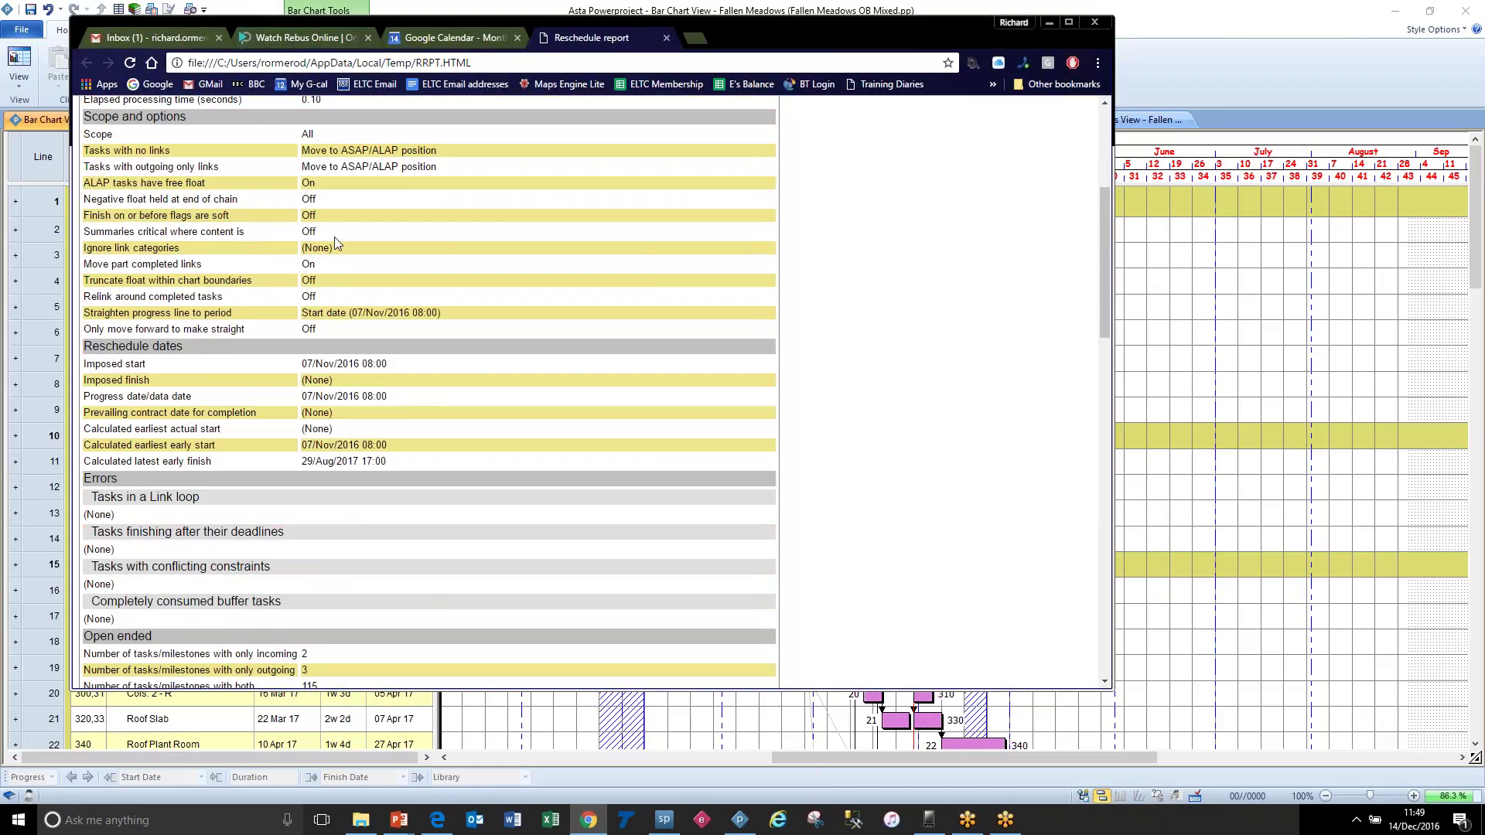
pyautogui.moveTo(322, 151); pyautogui.dragTo(343, 310)
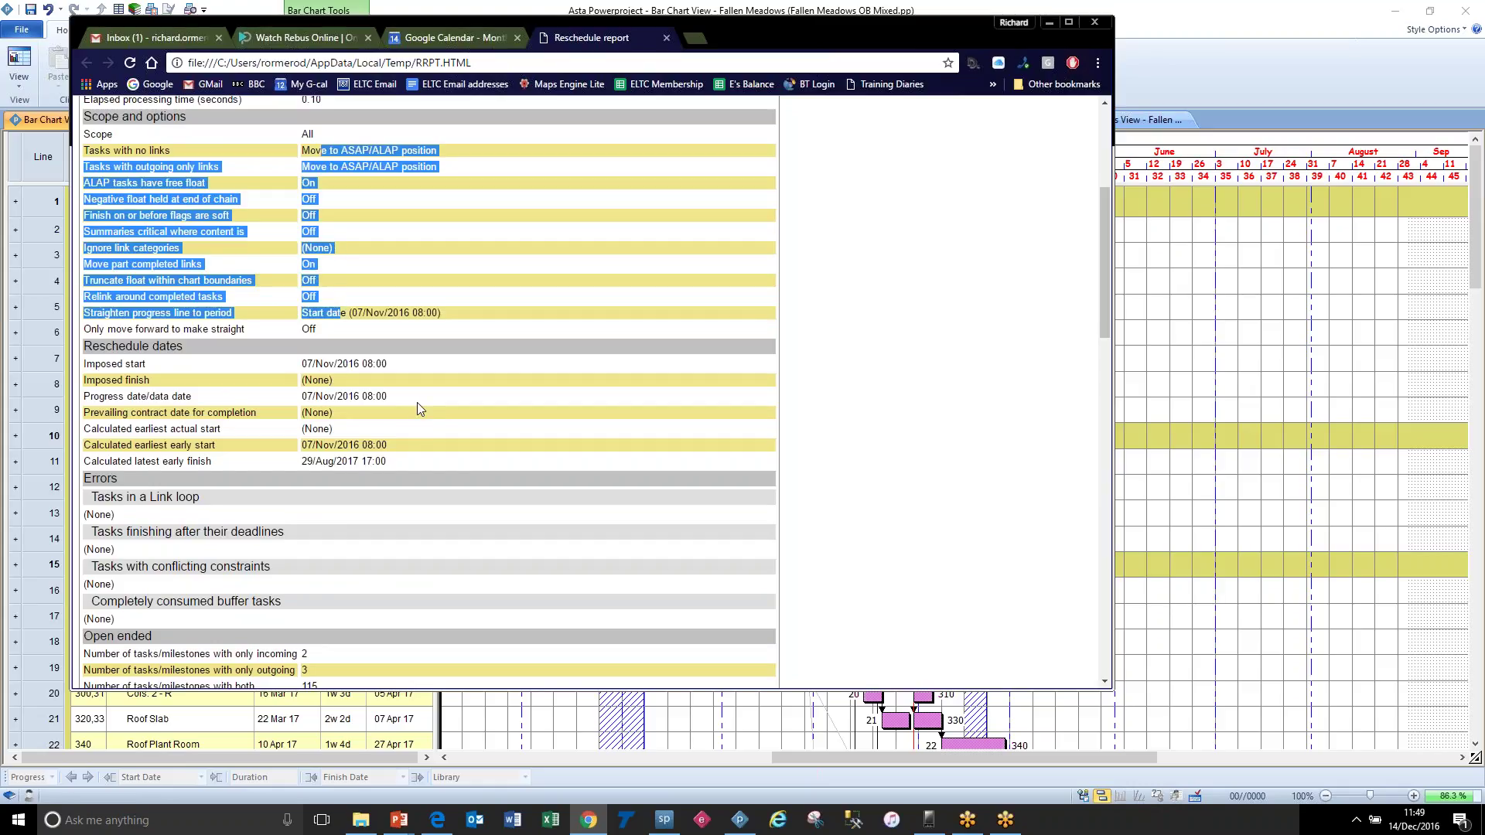
pyautogui.moveTo(360, 446); pyautogui.dragTo(313, 367)
pyautogui.scroll(-4, 313, 367)
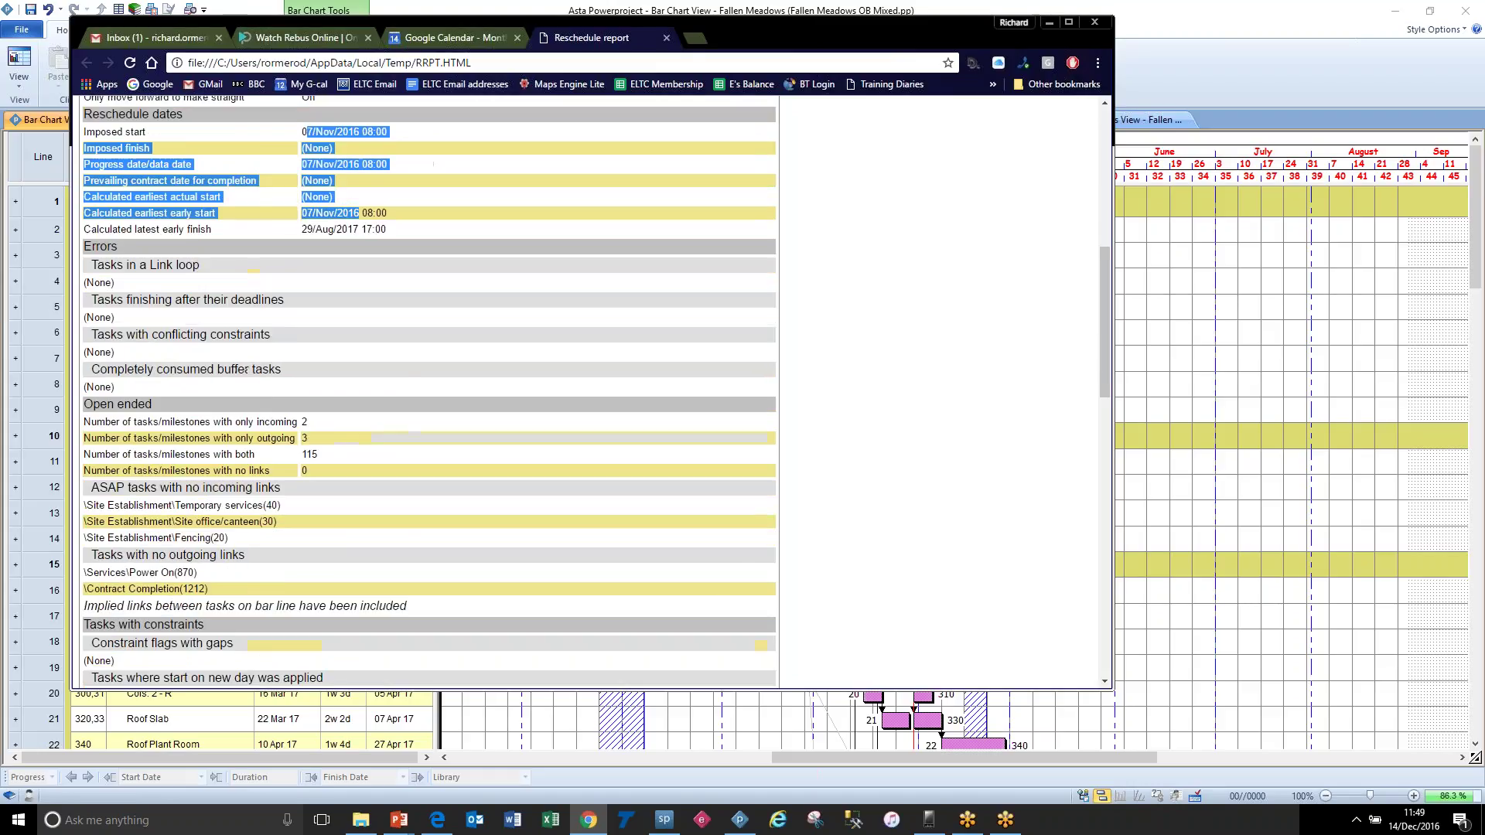
pyautogui.moveTo(256, 292); pyautogui.dragTo(226, 185)
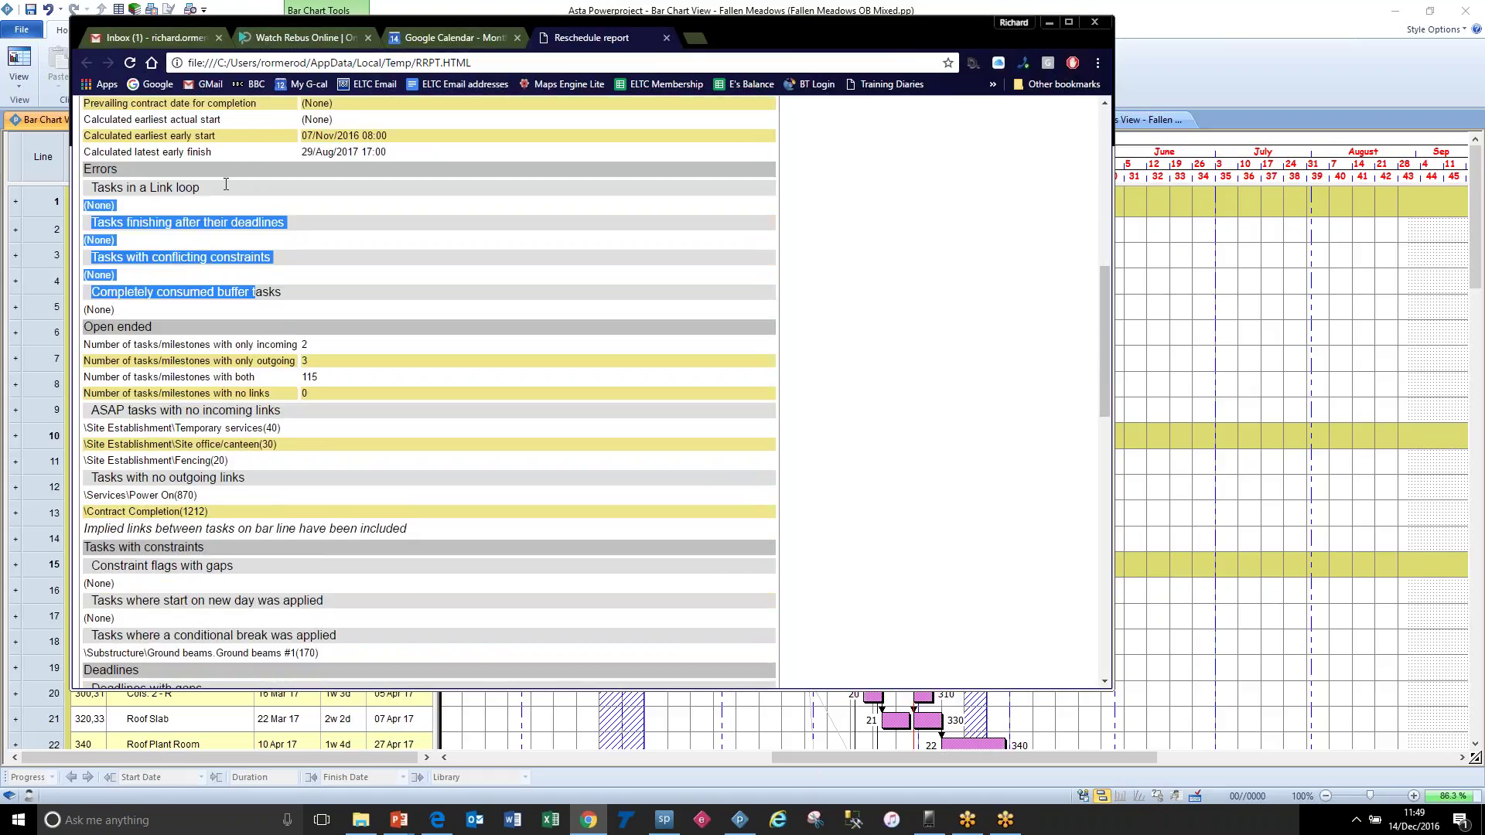
pyautogui.scroll(-2, 367, 230)
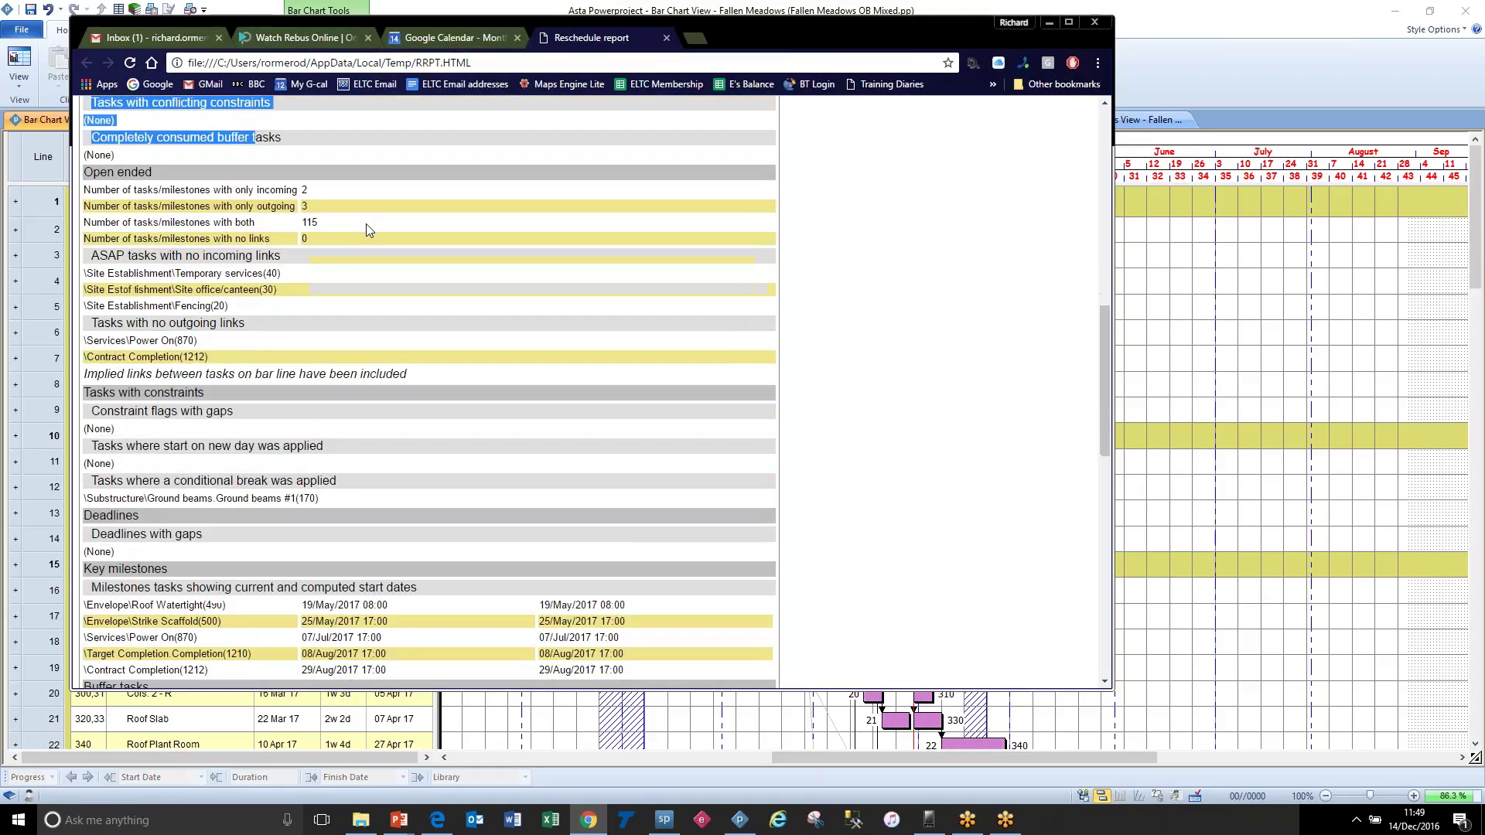
# Step: Check the Open ended section's link counts and its list of ASAP tasks with no incoming links
pyautogui.click(332, 239)
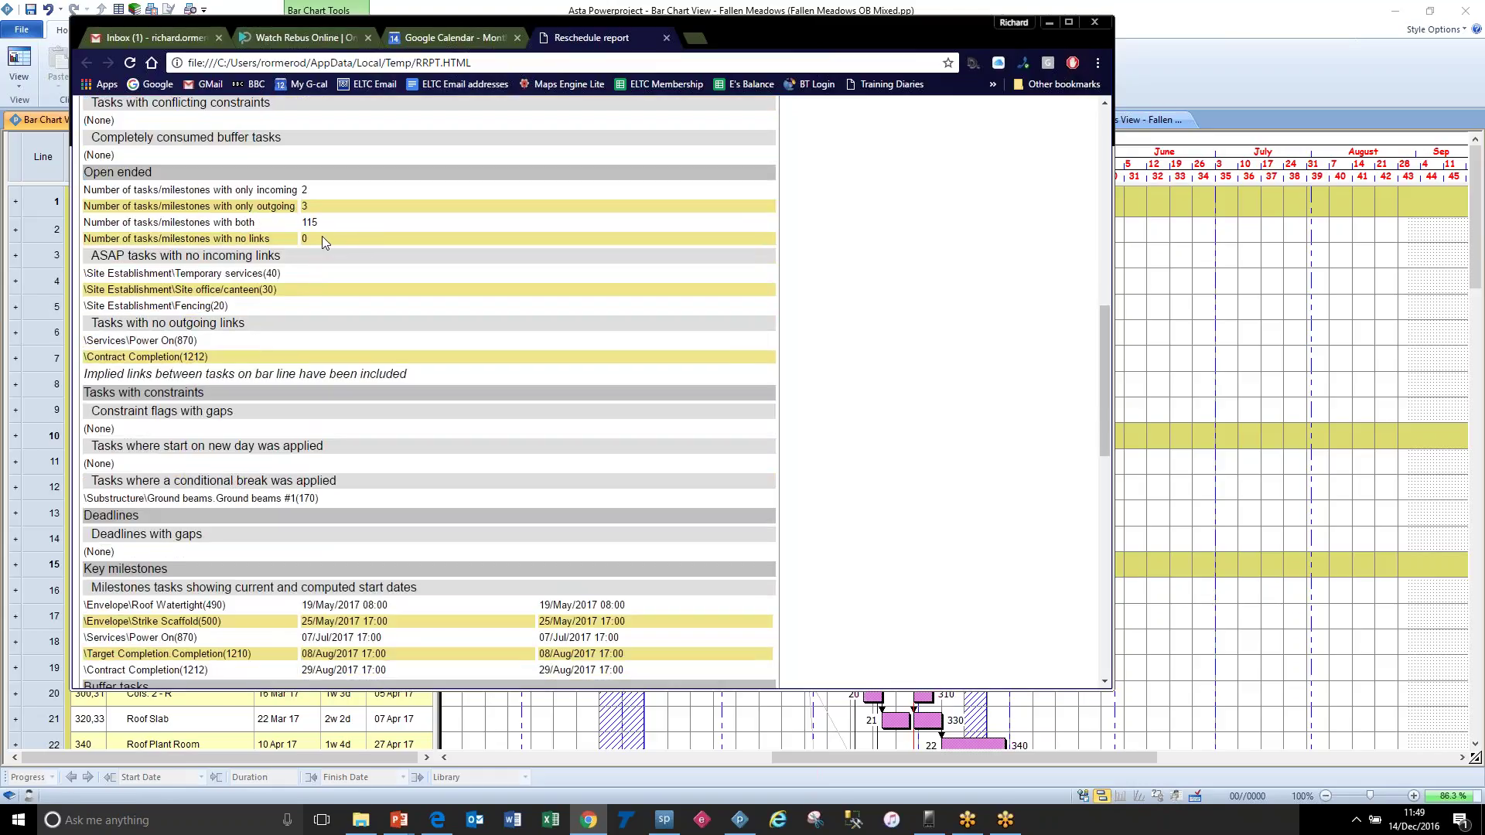
pyautogui.moveTo(321, 235); pyautogui.dragTo(102, 198)
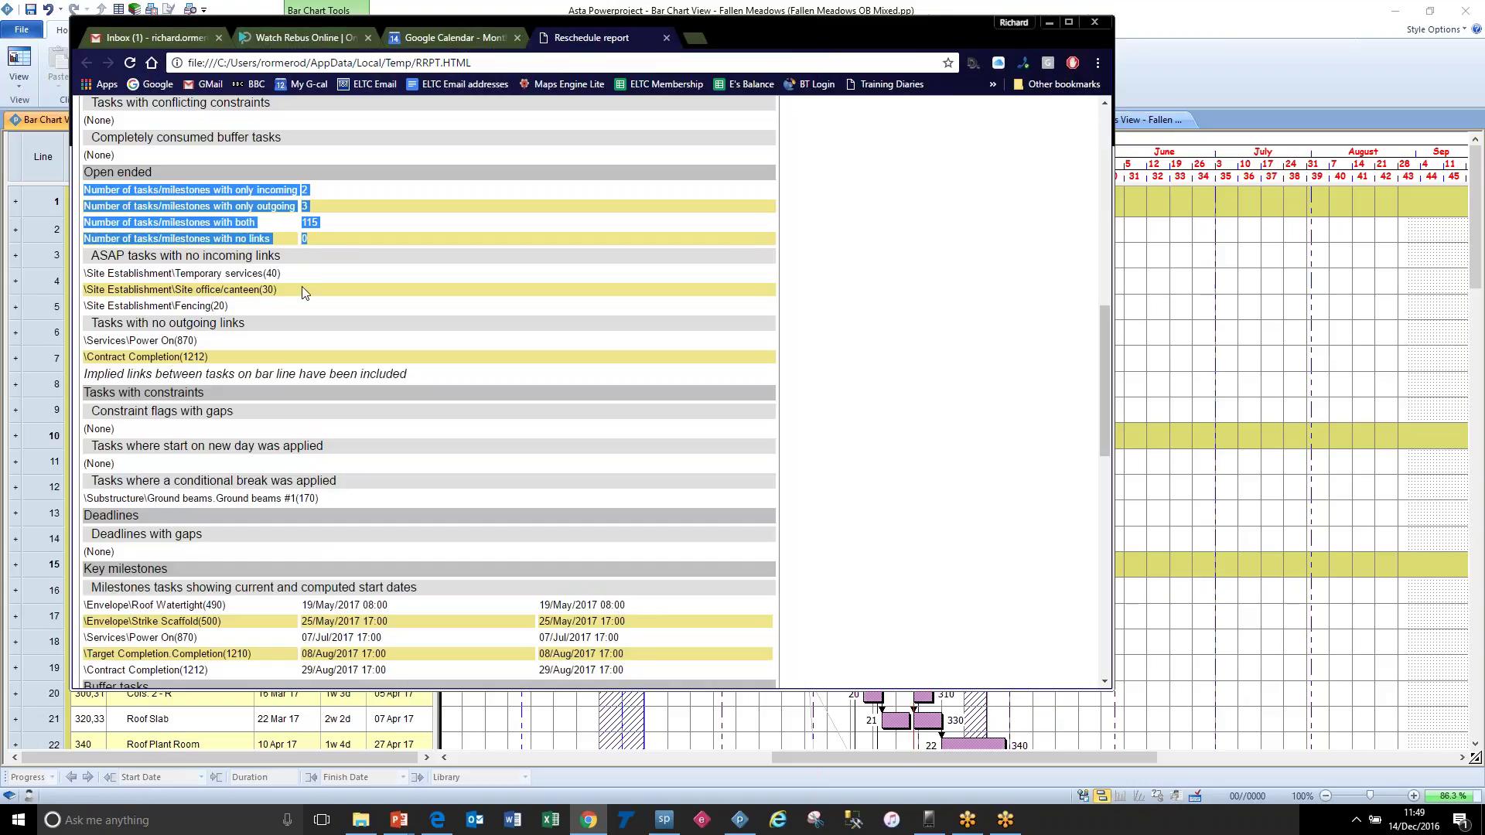
pyautogui.click(336, 228)
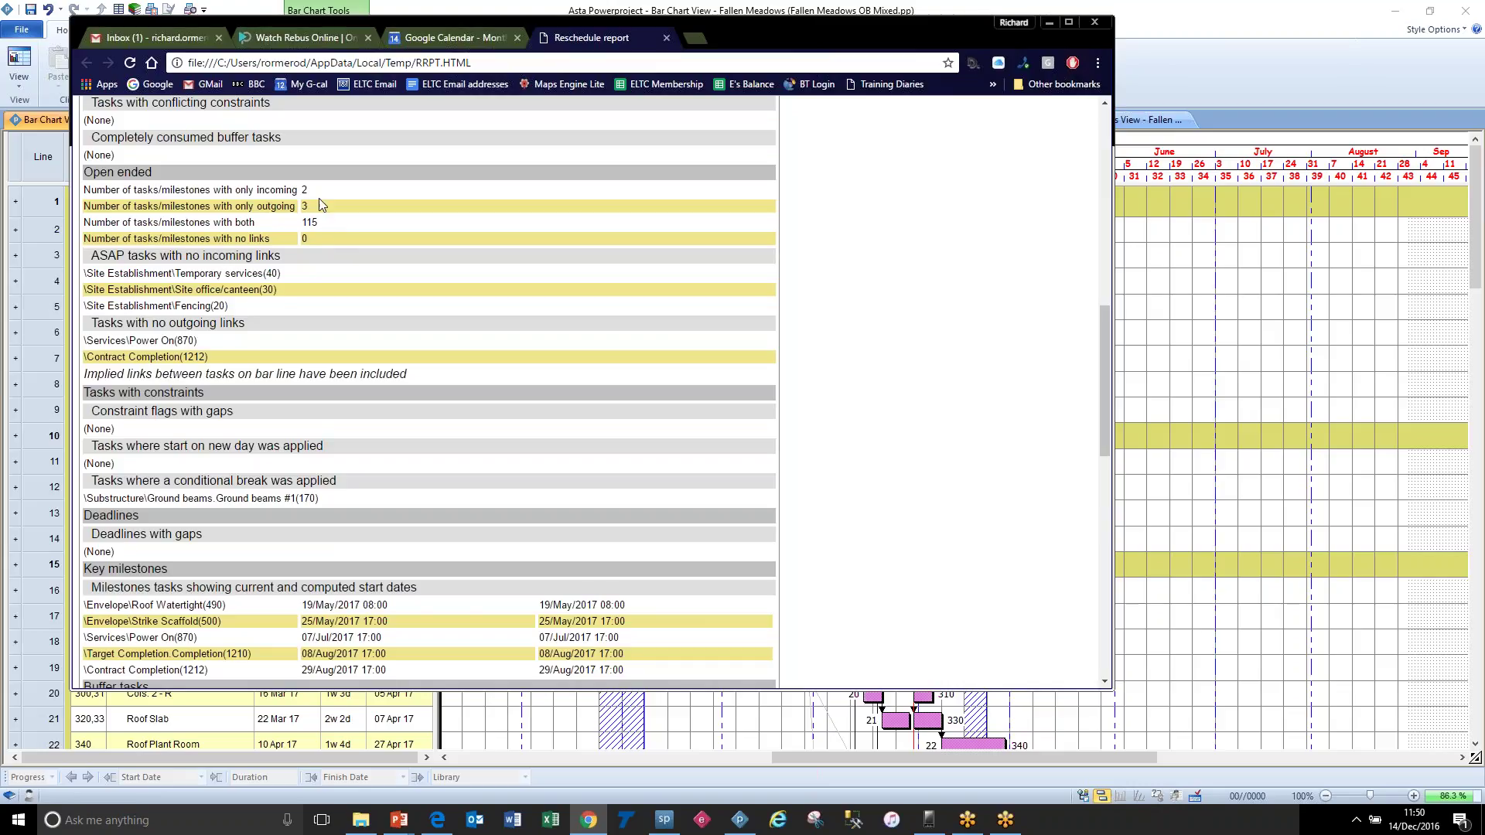
pyautogui.moveTo(313, 188); pyautogui.dragTo(298, 189)
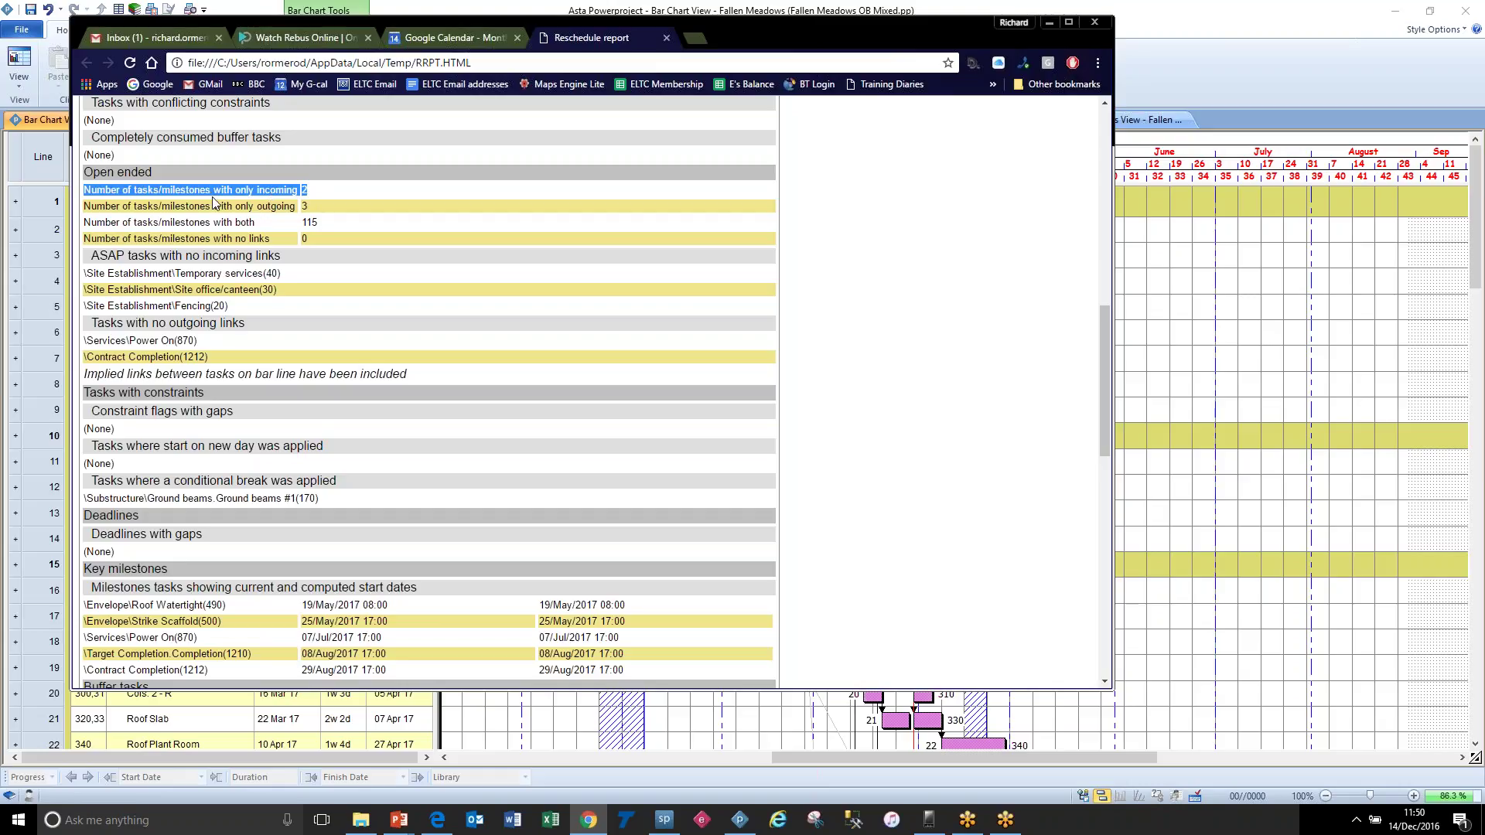
pyautogui.click(233, 310)
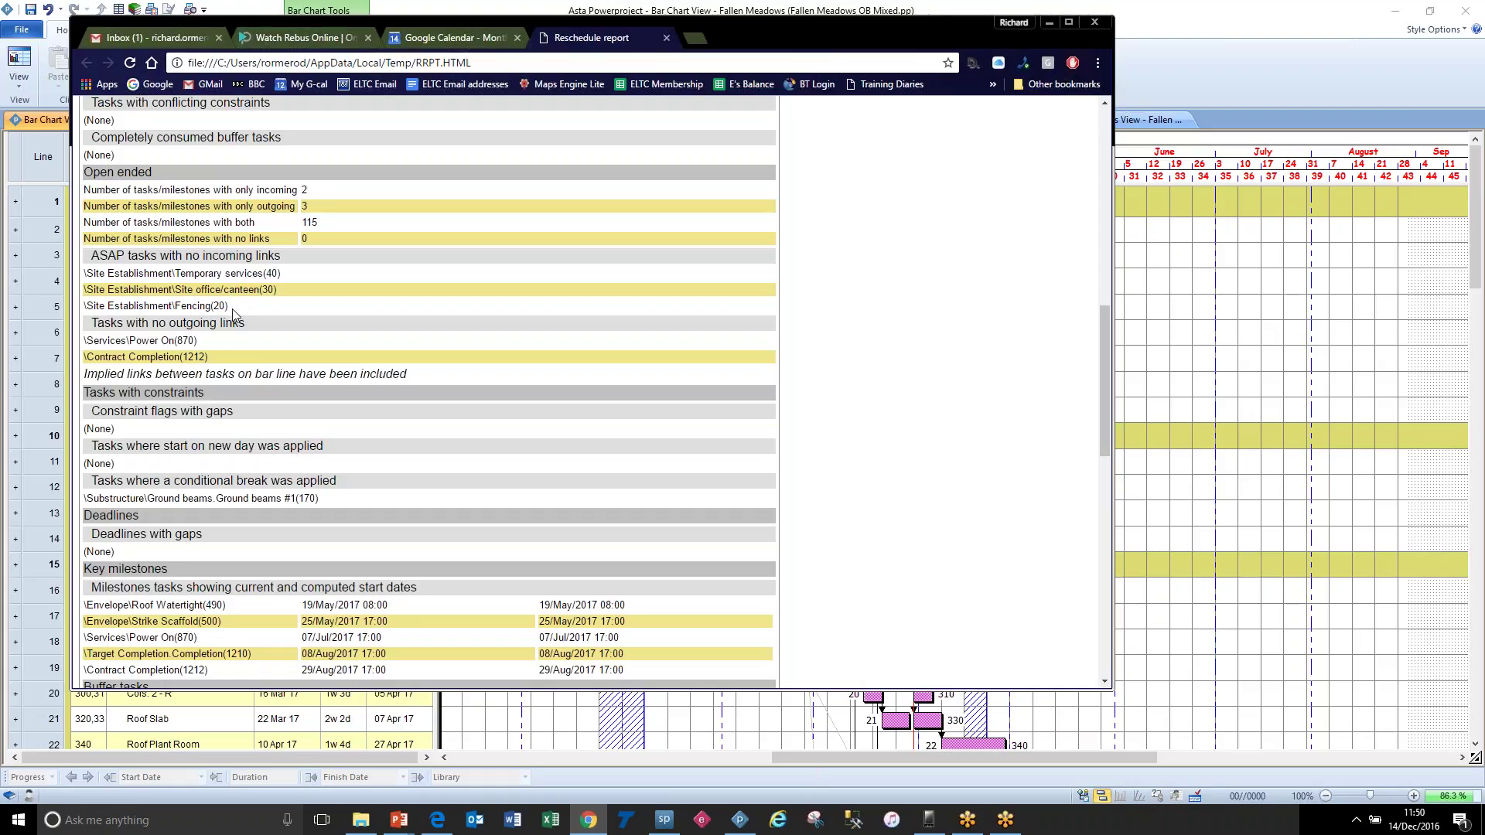
pyautogui.moveTo(233, 312); pyautogui.dragTo(85, 276)
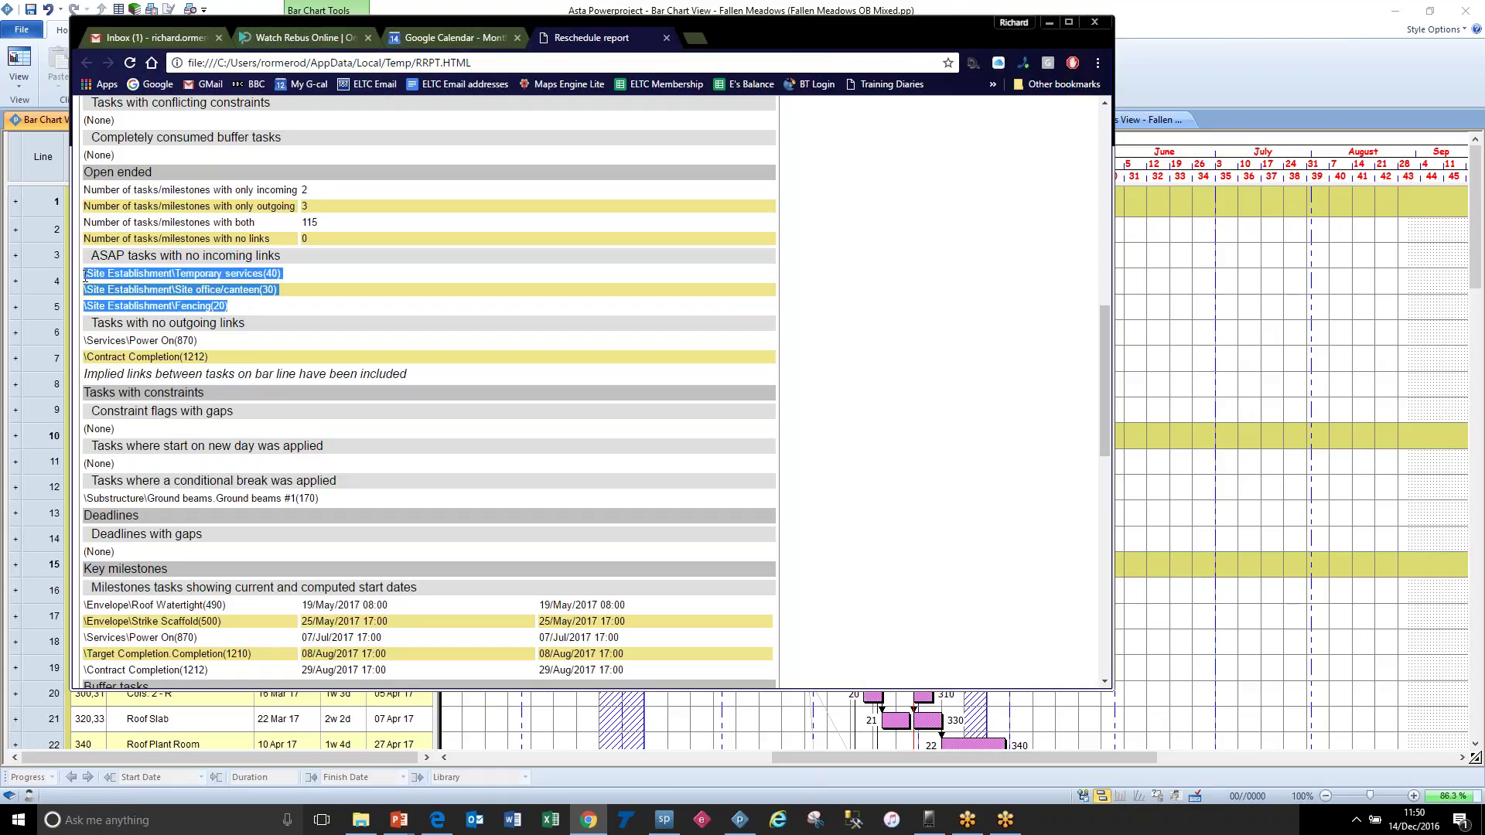
pyautogui.click(308, 279)
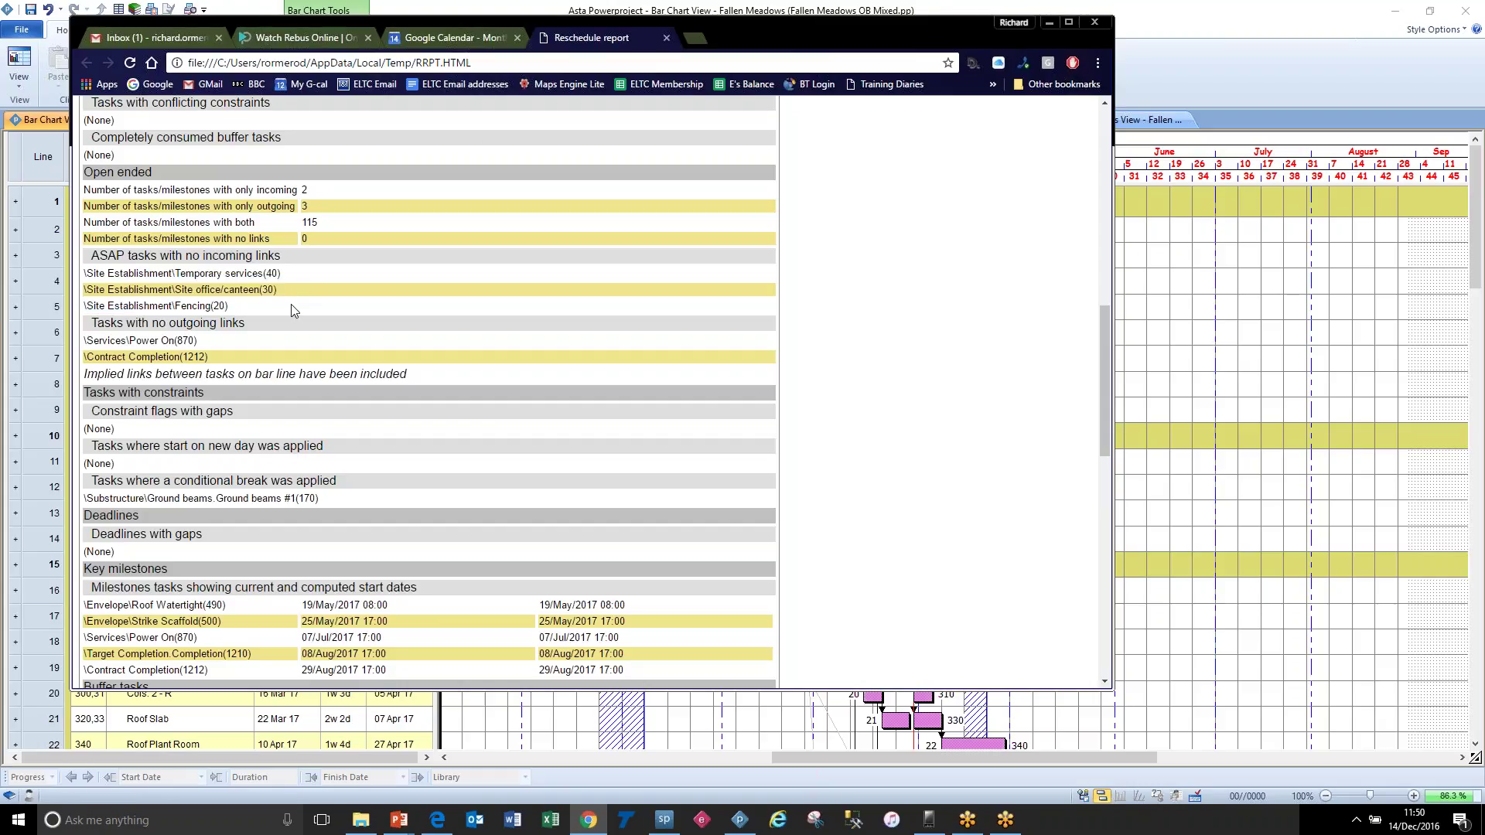
# Step: Move the report window clear of the toolbar and examine the tasks with no outgoing links, Power On and Contract Completion
pyautogui.moveTo(730, 36); pyautogui.dragTo(787, 84)
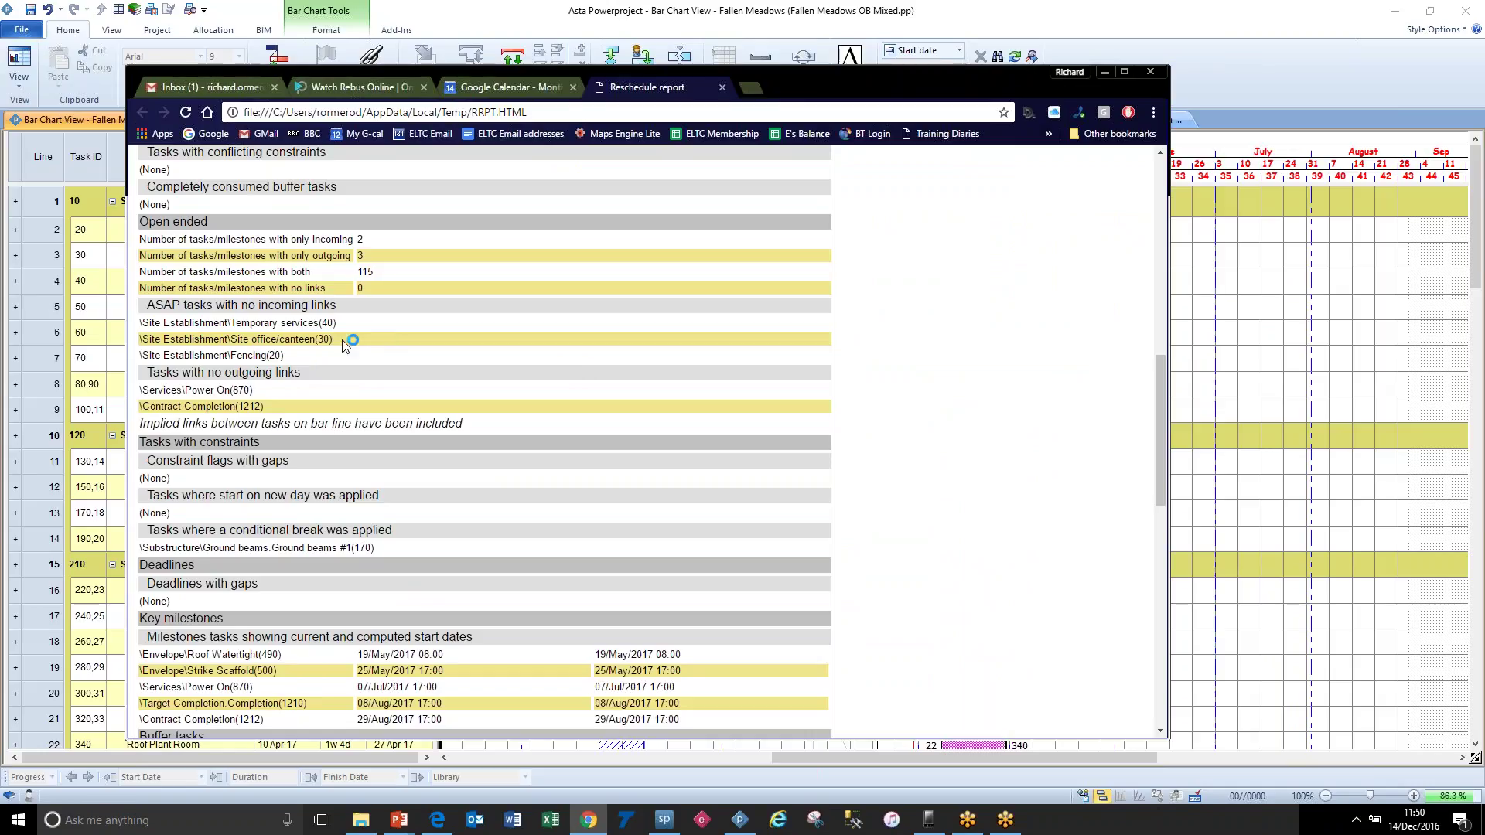
pyautogui.moveTo(283, 409); pyautogui.dragTo(143, 390)
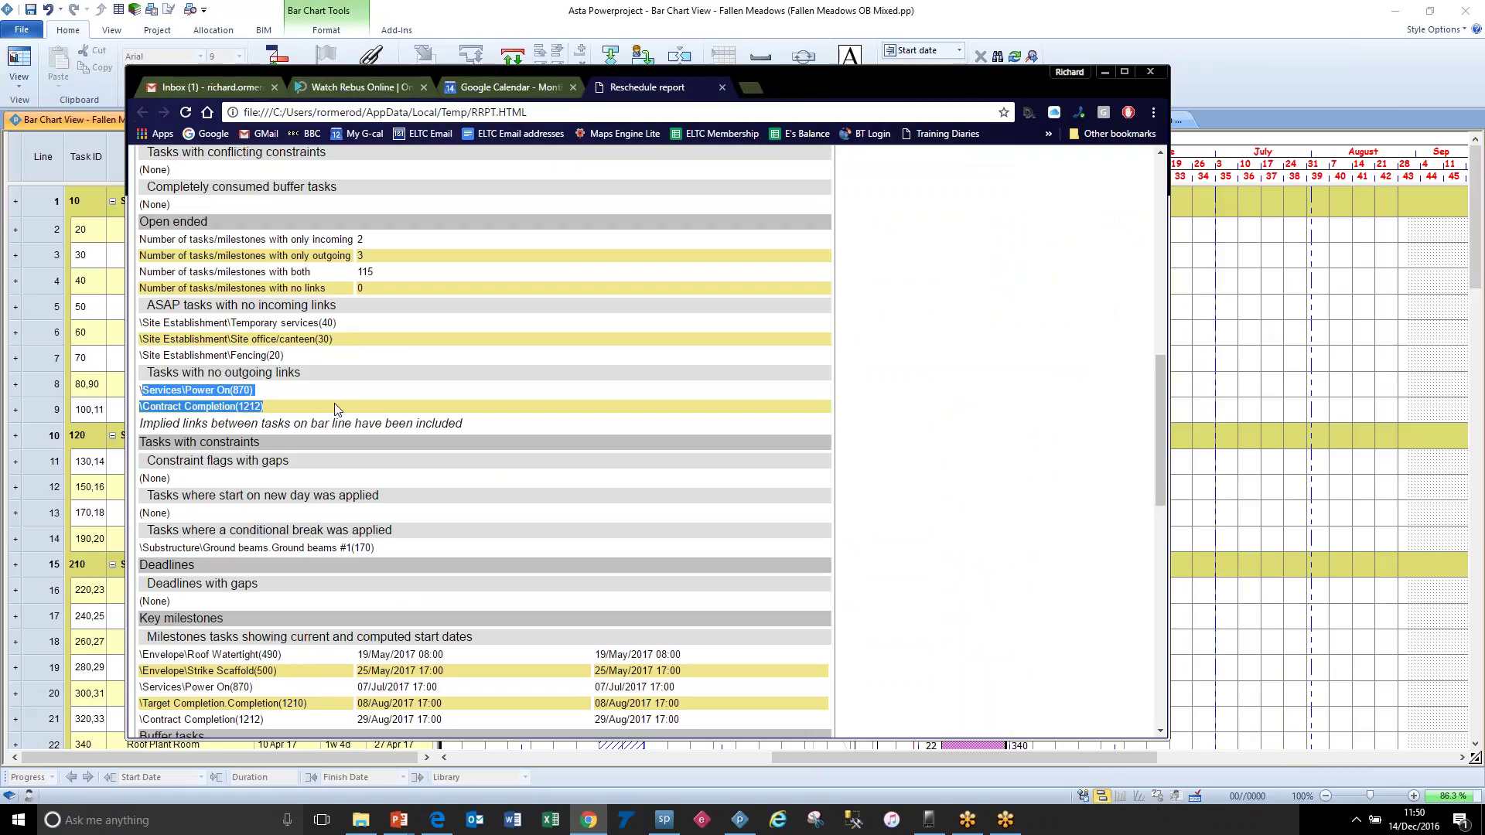
pyautogui.moveTo(280, 412); pyautogui.dragTo(144, 402)
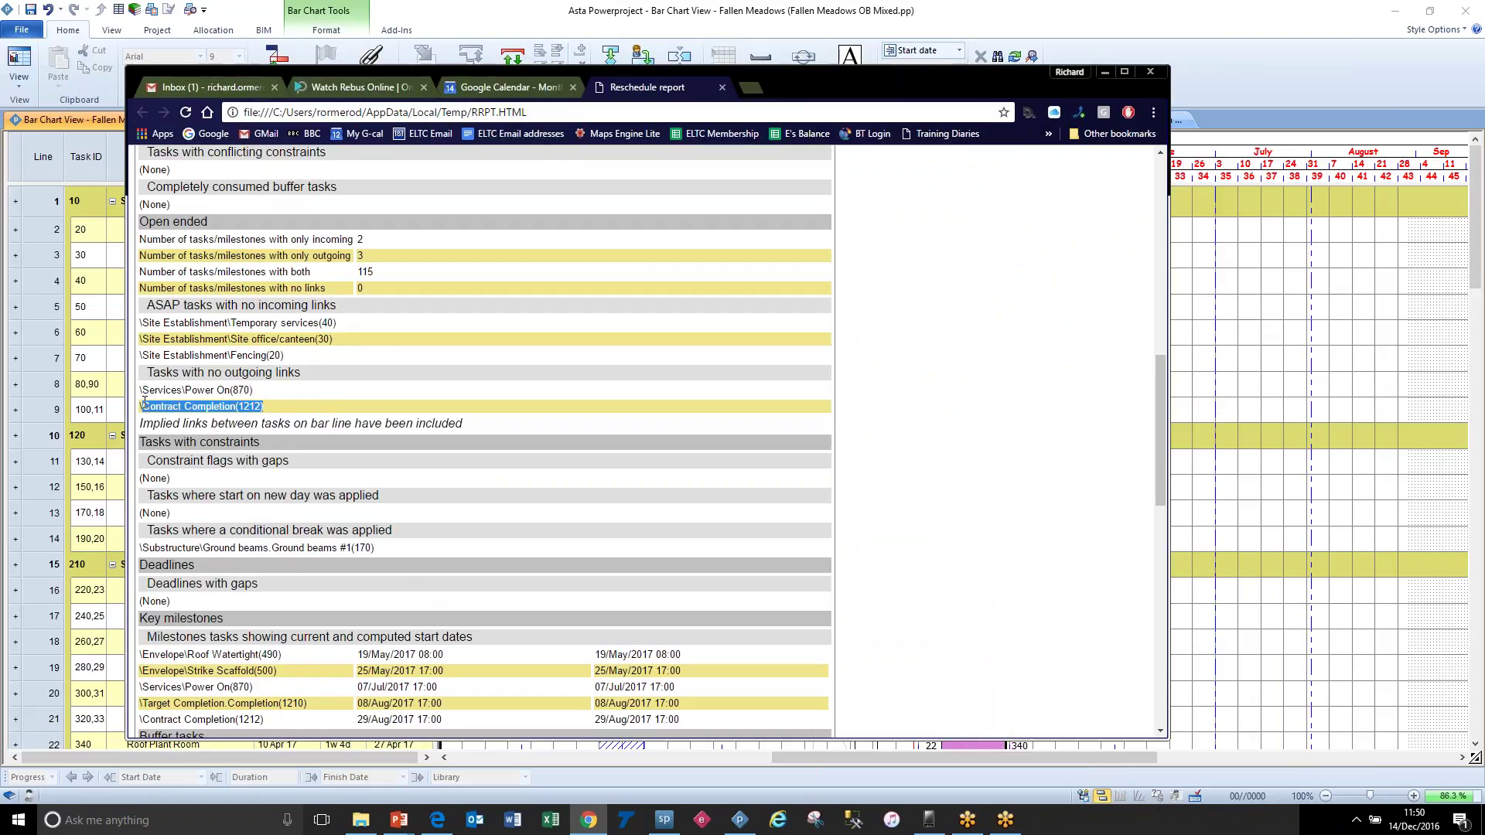
pyautogui.moveTo(257, 390); pyautogui.dragTo(142, 393)
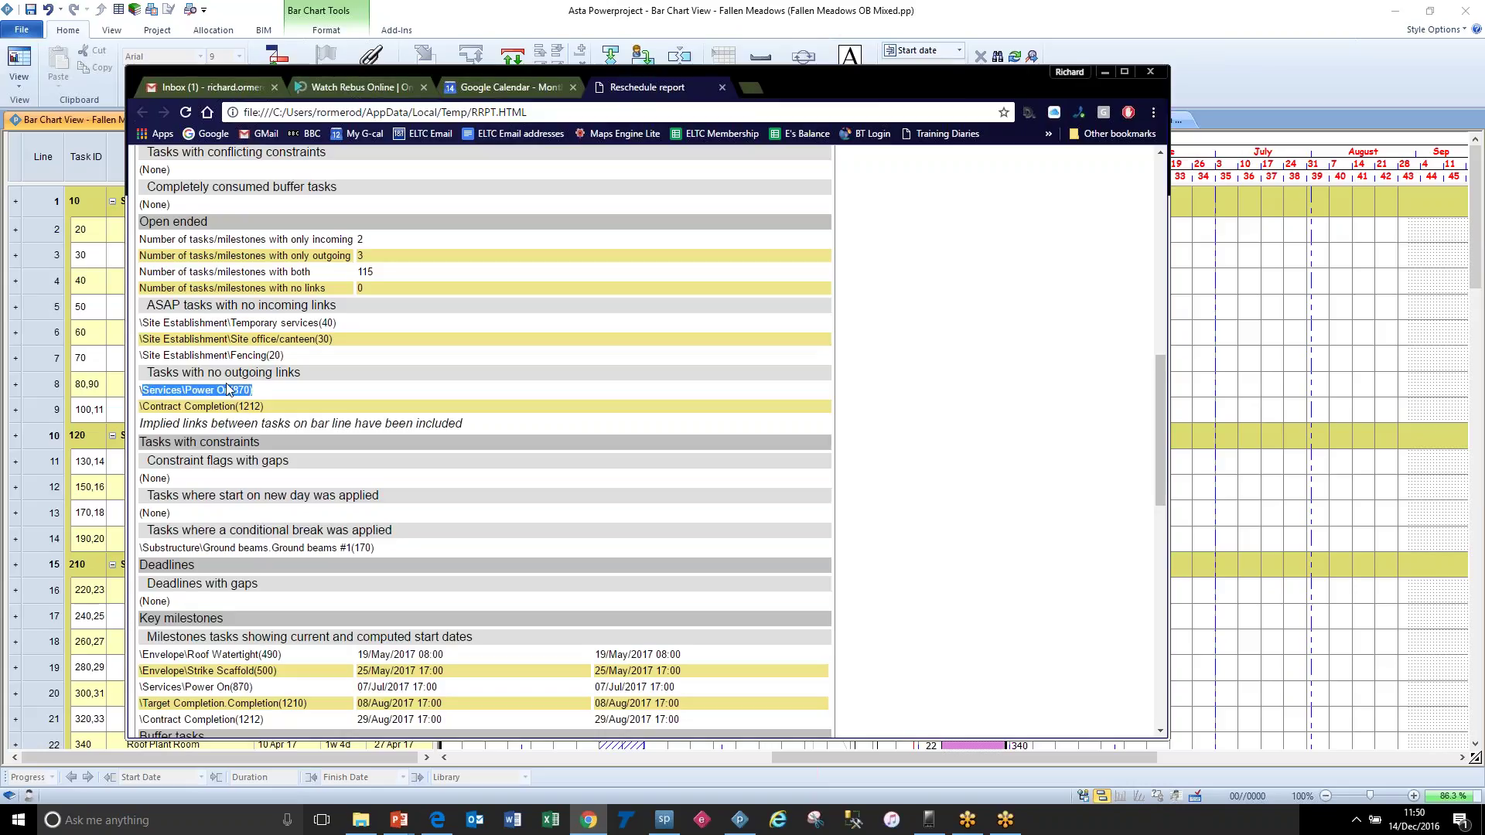
pyautogui.moveTo(273, 411); pyautogui.dragTo(236, 240)
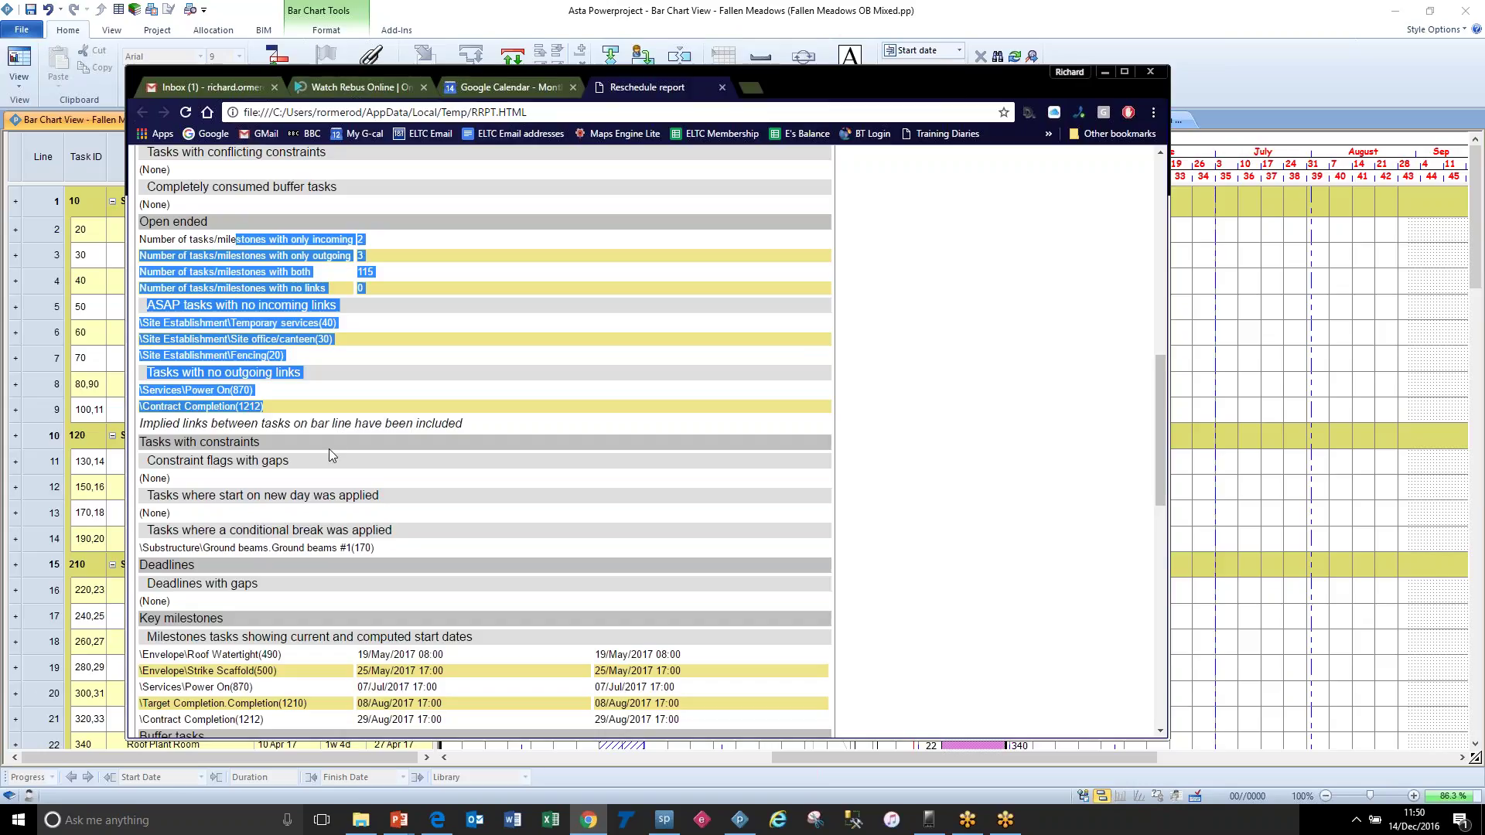
# Step: Review the Tasks with constraints section and the Key milestones' current and computed start dates
pyautogui.scroll(-3, 329, 449)
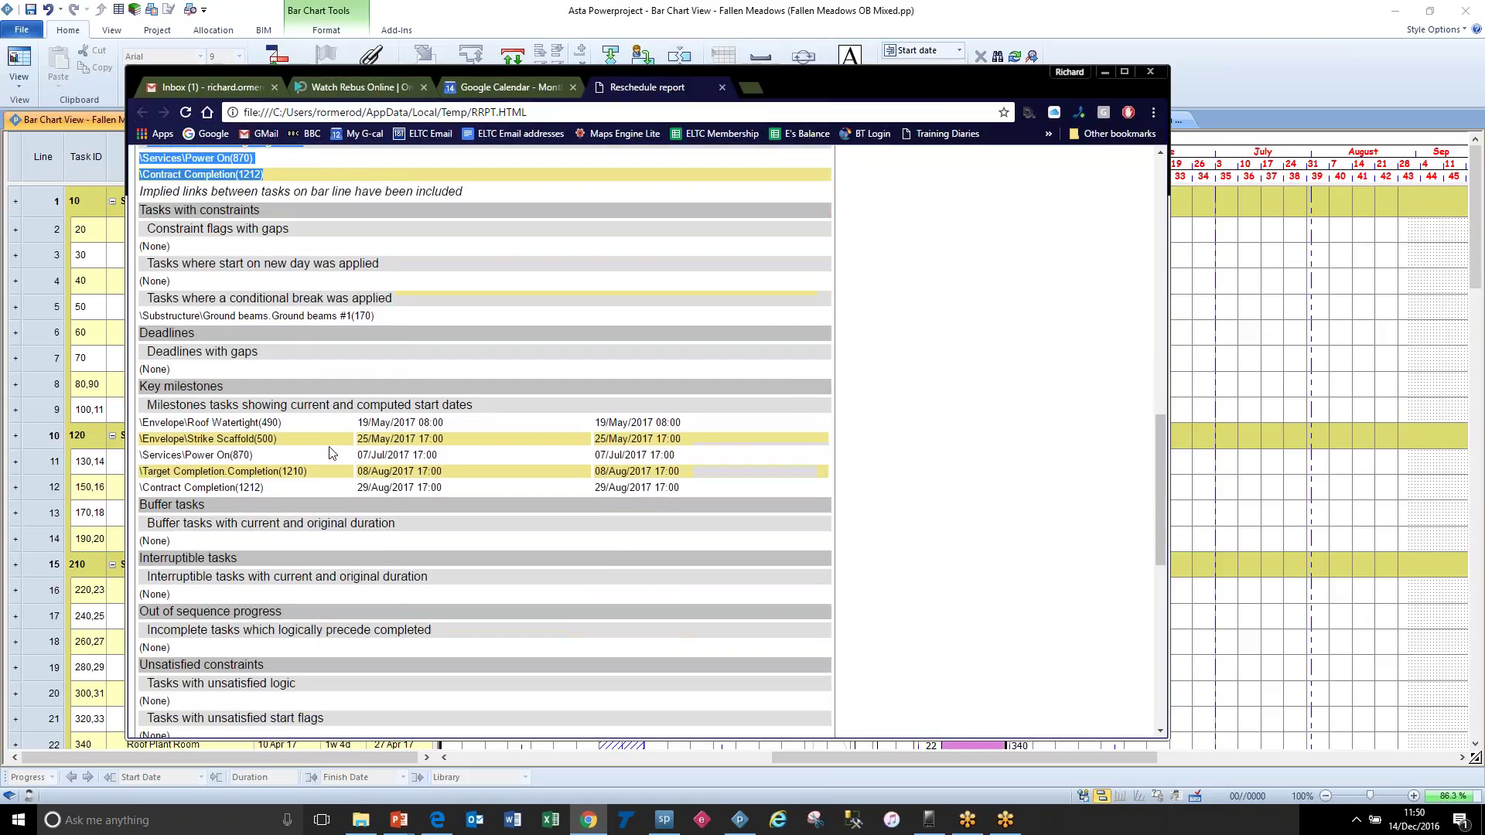
pyautogui.moveTo(287, 302); pyautogui.dragTo(266, 228)
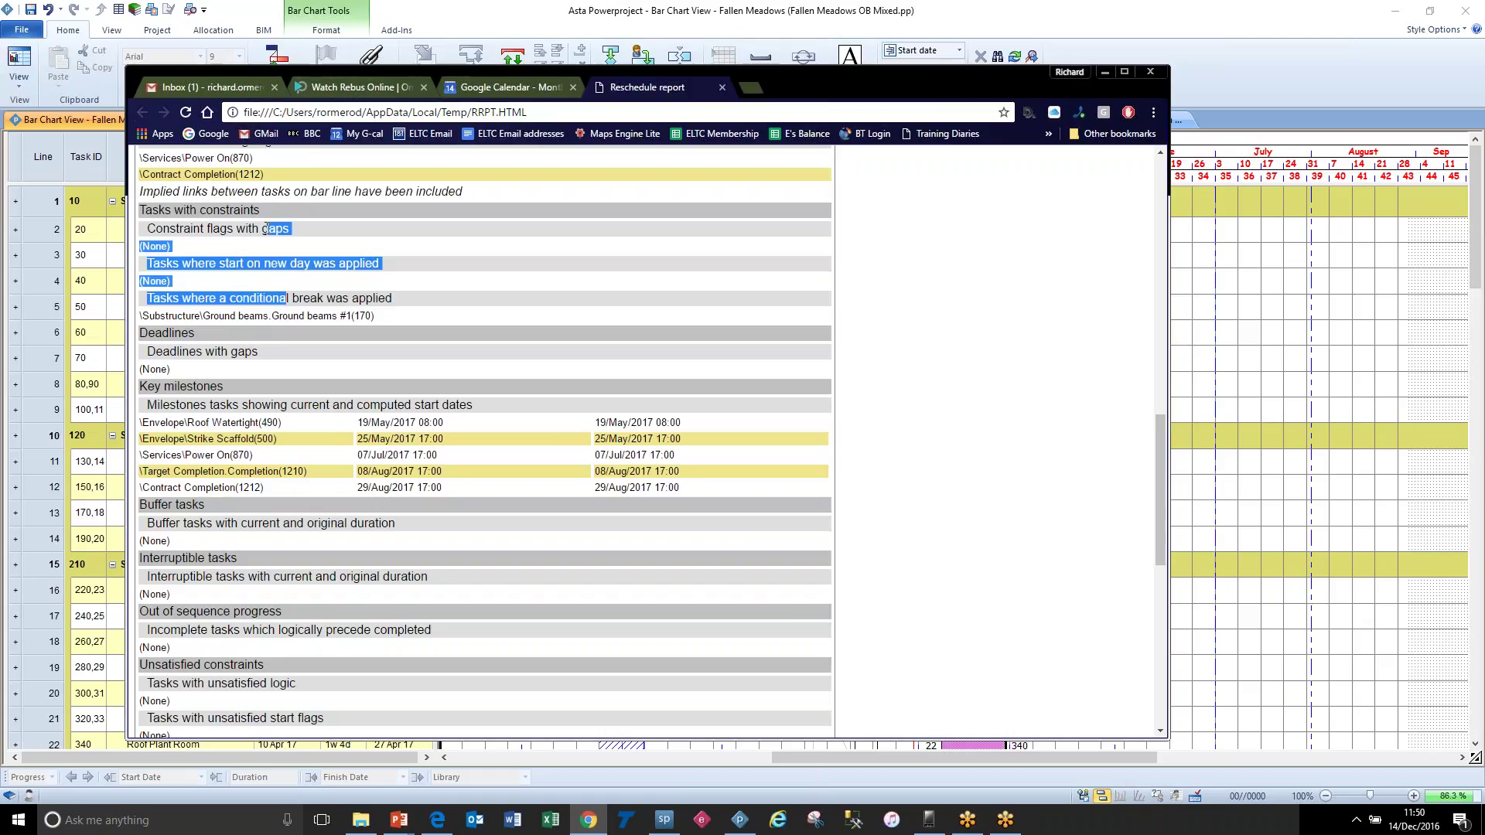
pyautogui.click(382, 299)
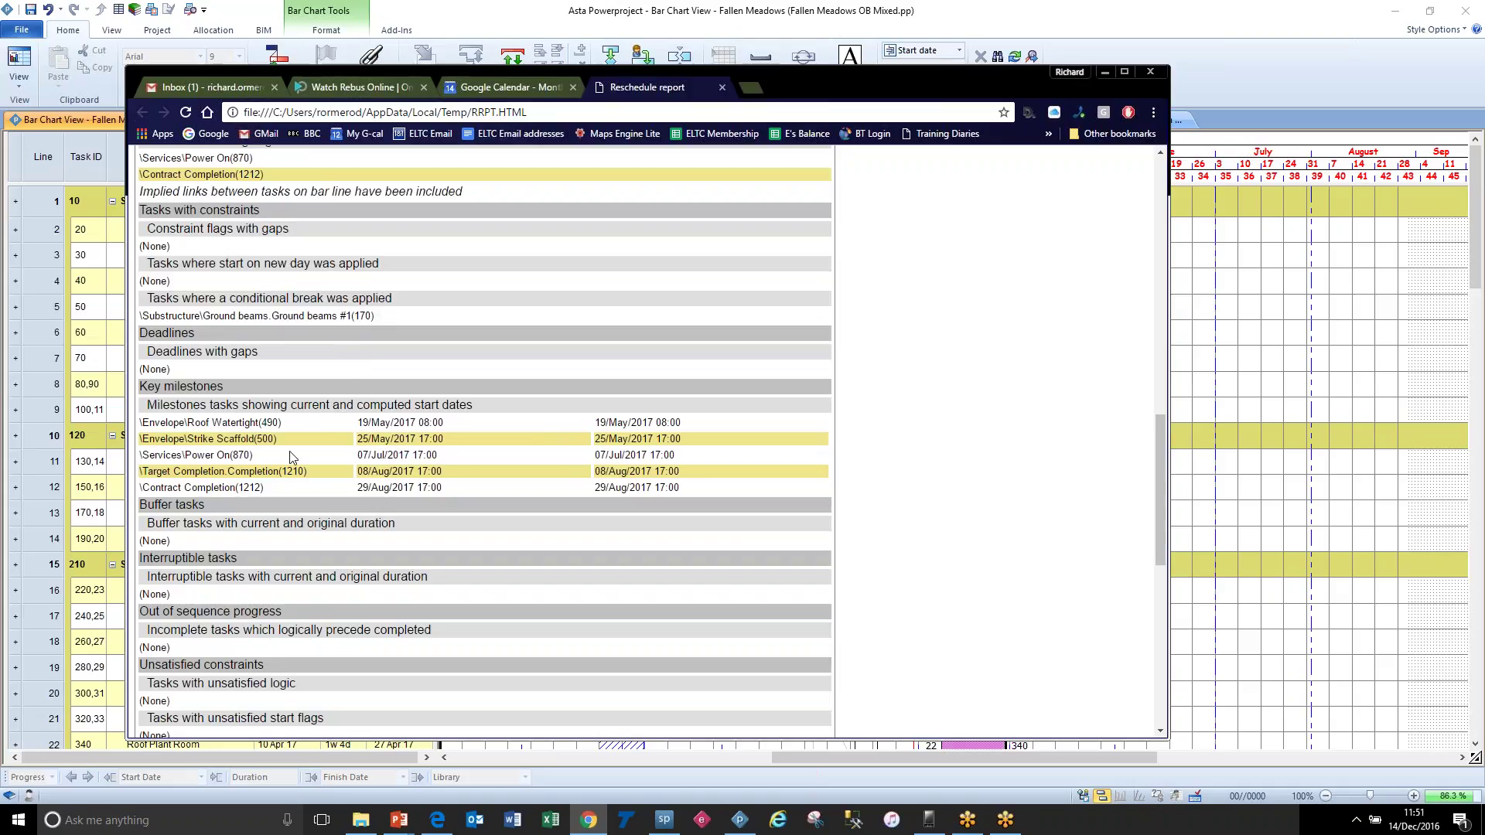
pyautogui.moveTo(288, 472); pyautogui.dragTo(274, 423)
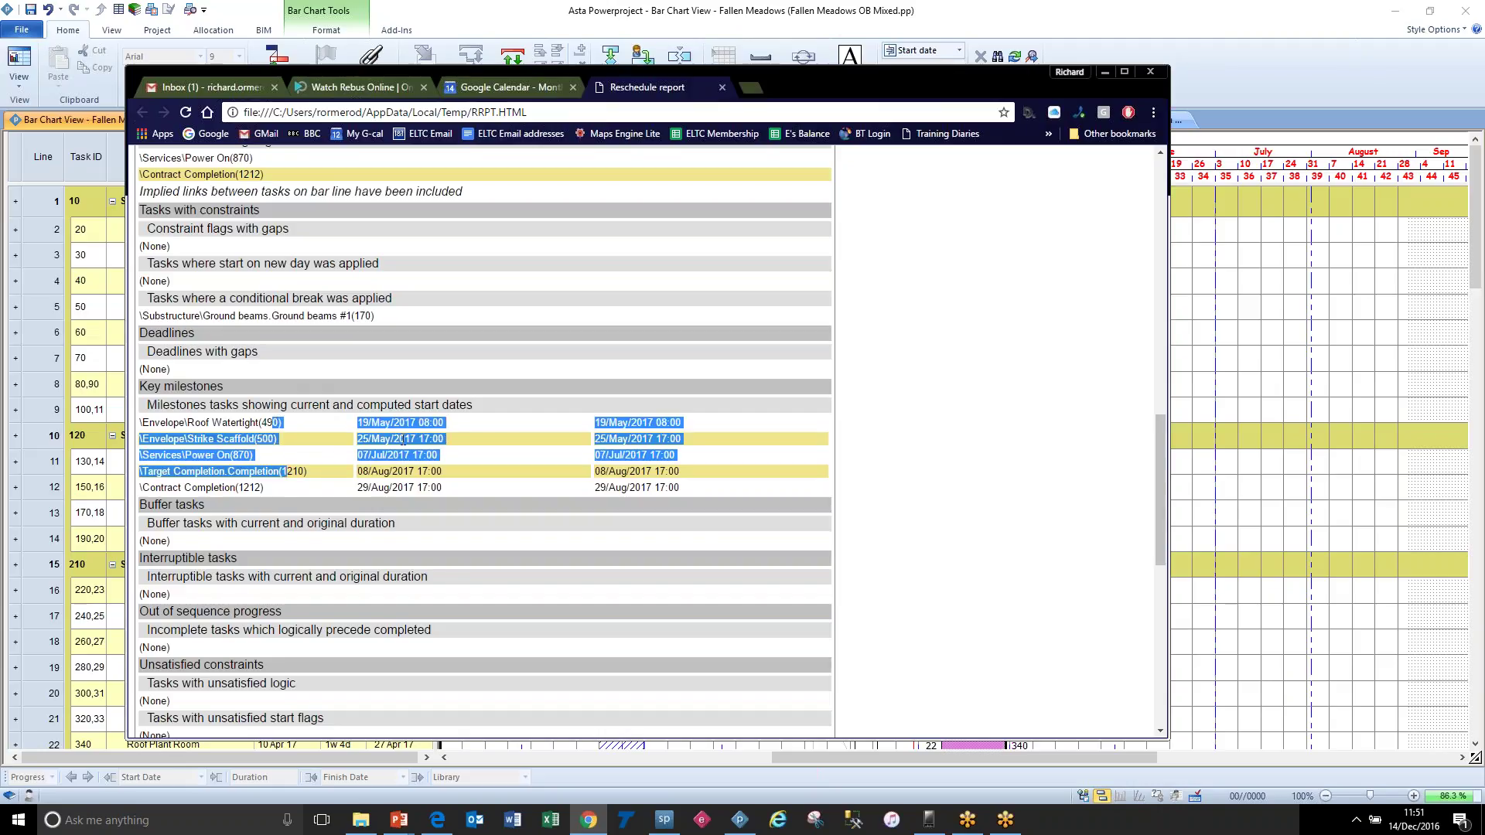
# Step: Read through the remaining report sections to the Critical tasks list and the Longest path at the end
pyautogui.scroll(-3, 403, 439)
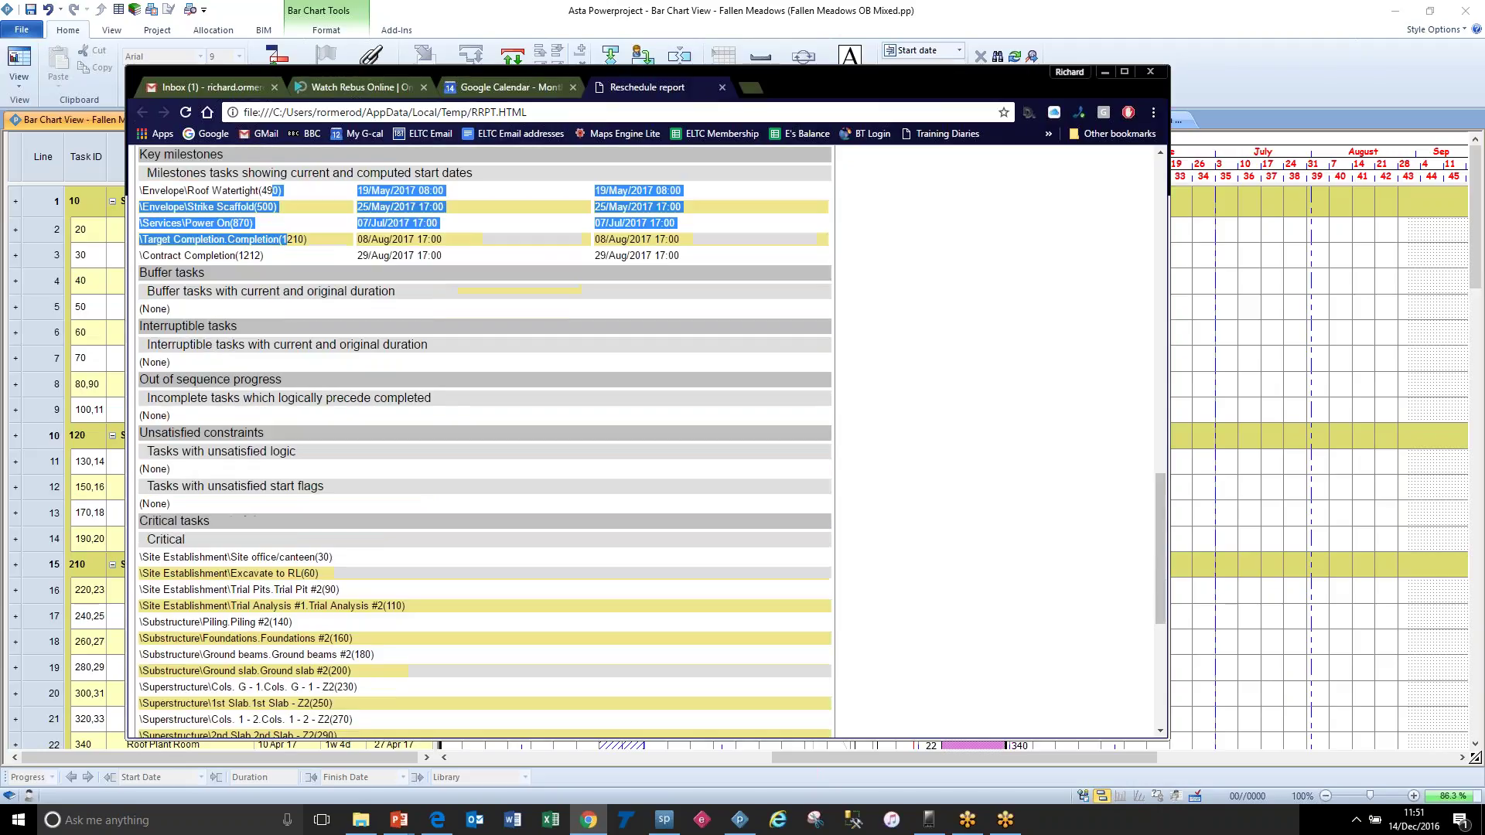
pyautogui.scroll(-4, 405, 438)
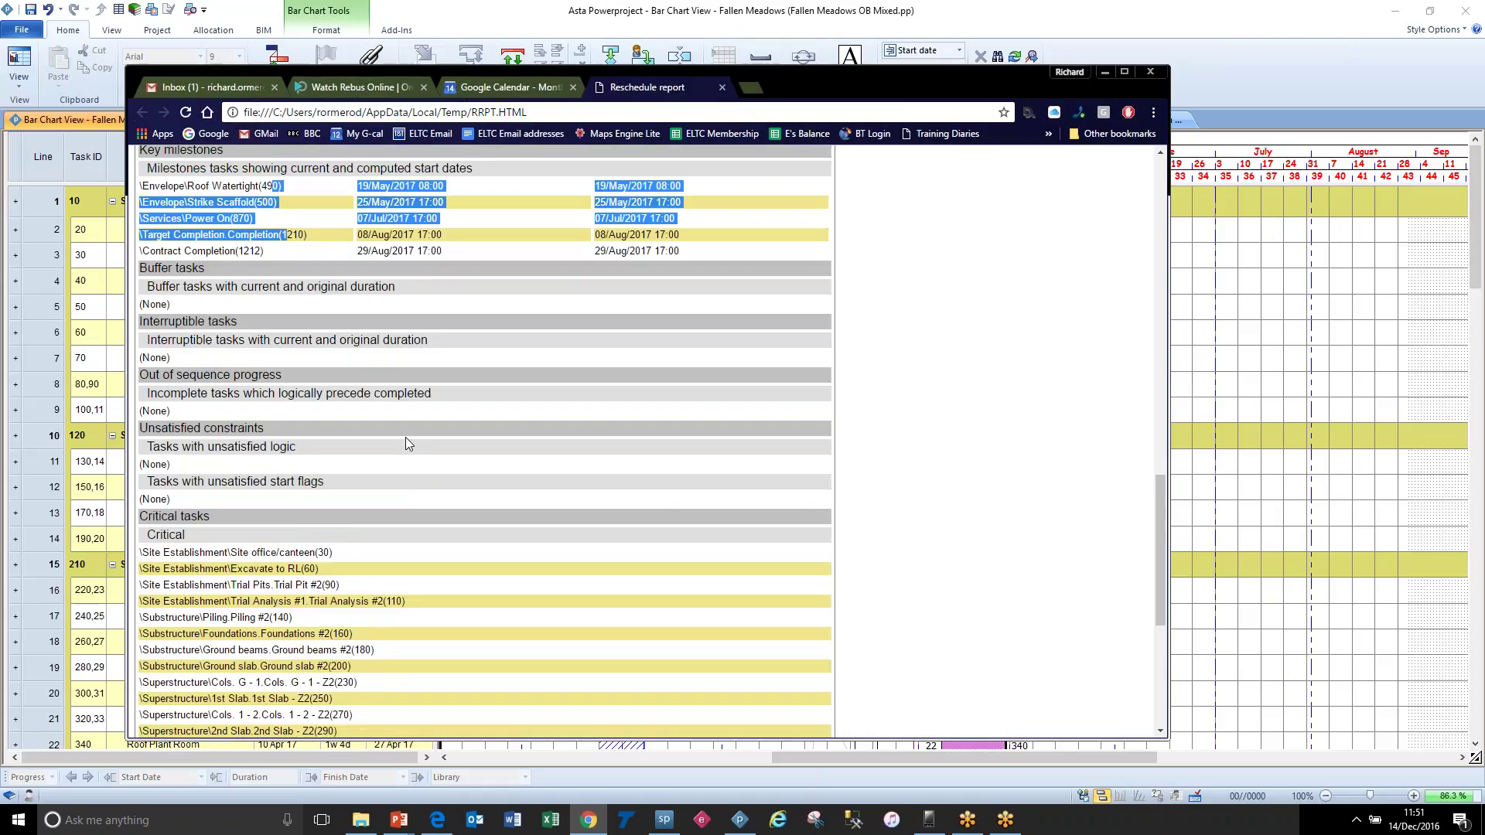
pyautogui.scroll(-2, 414, 499)
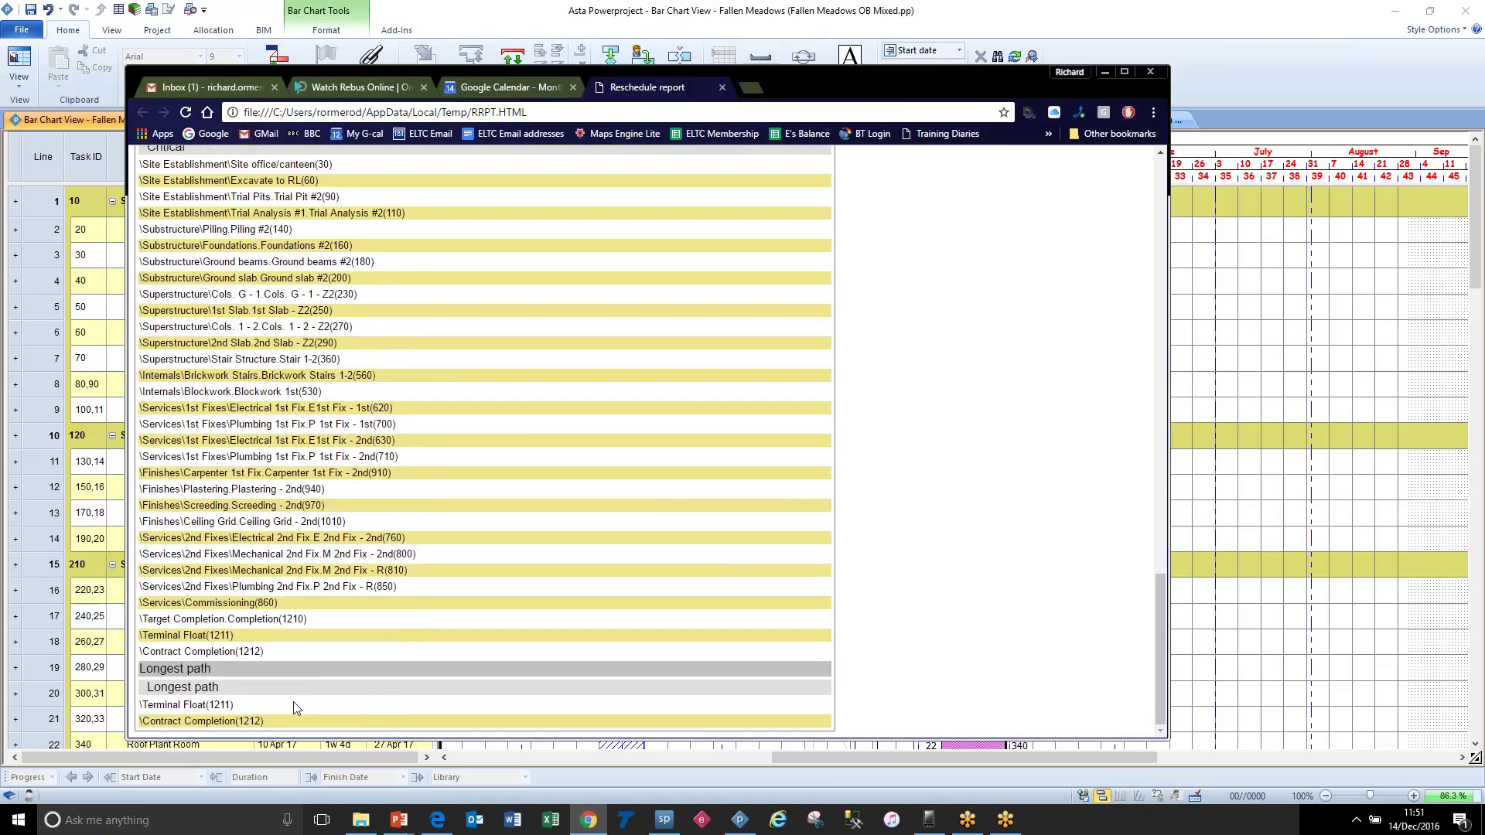
pyautogui.moveTo(286, 719); pyautogui.dragTo(269, 677)
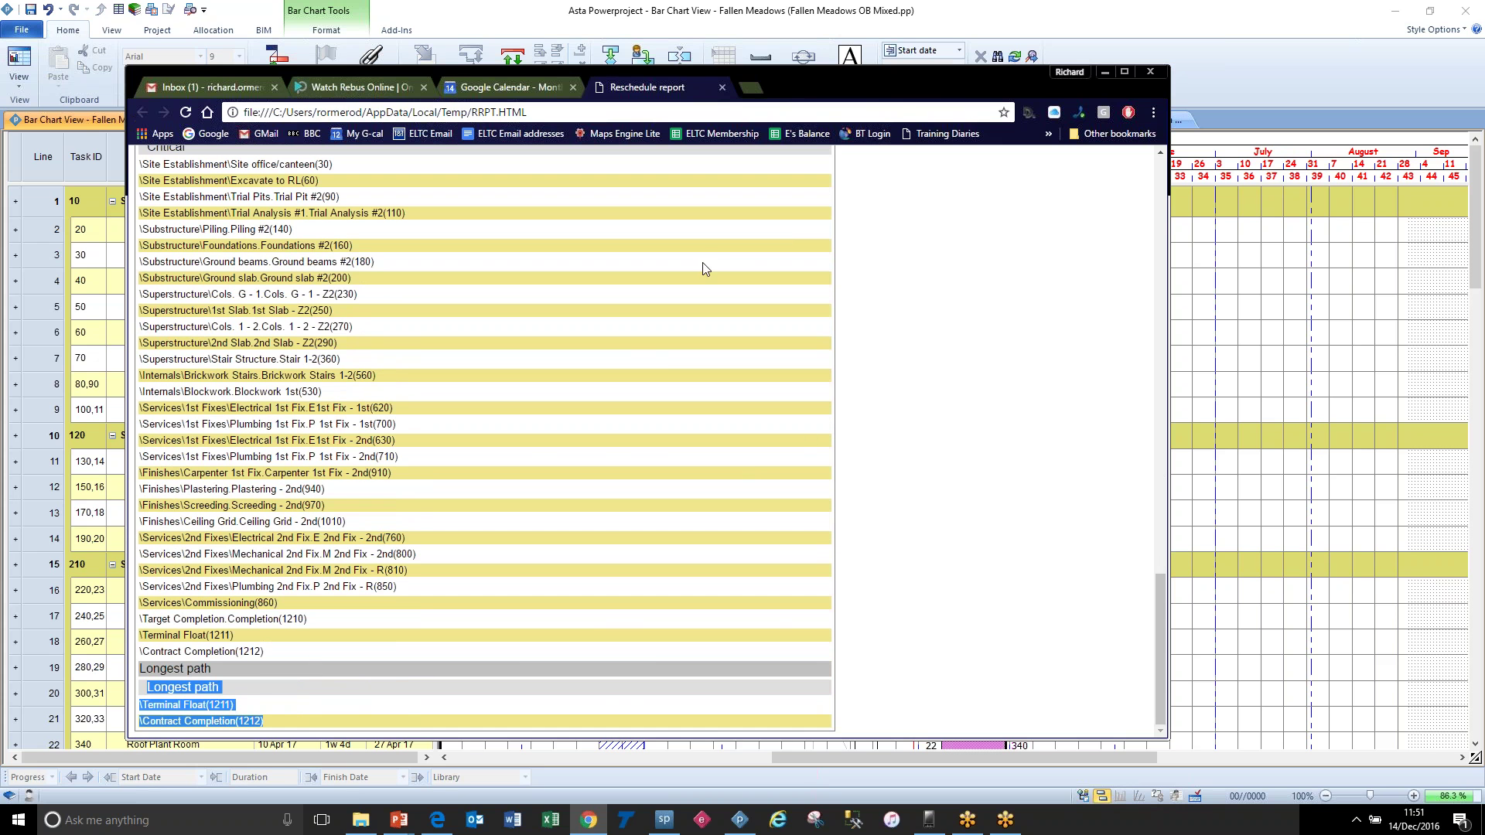
pyautogui.click(1048, 256)
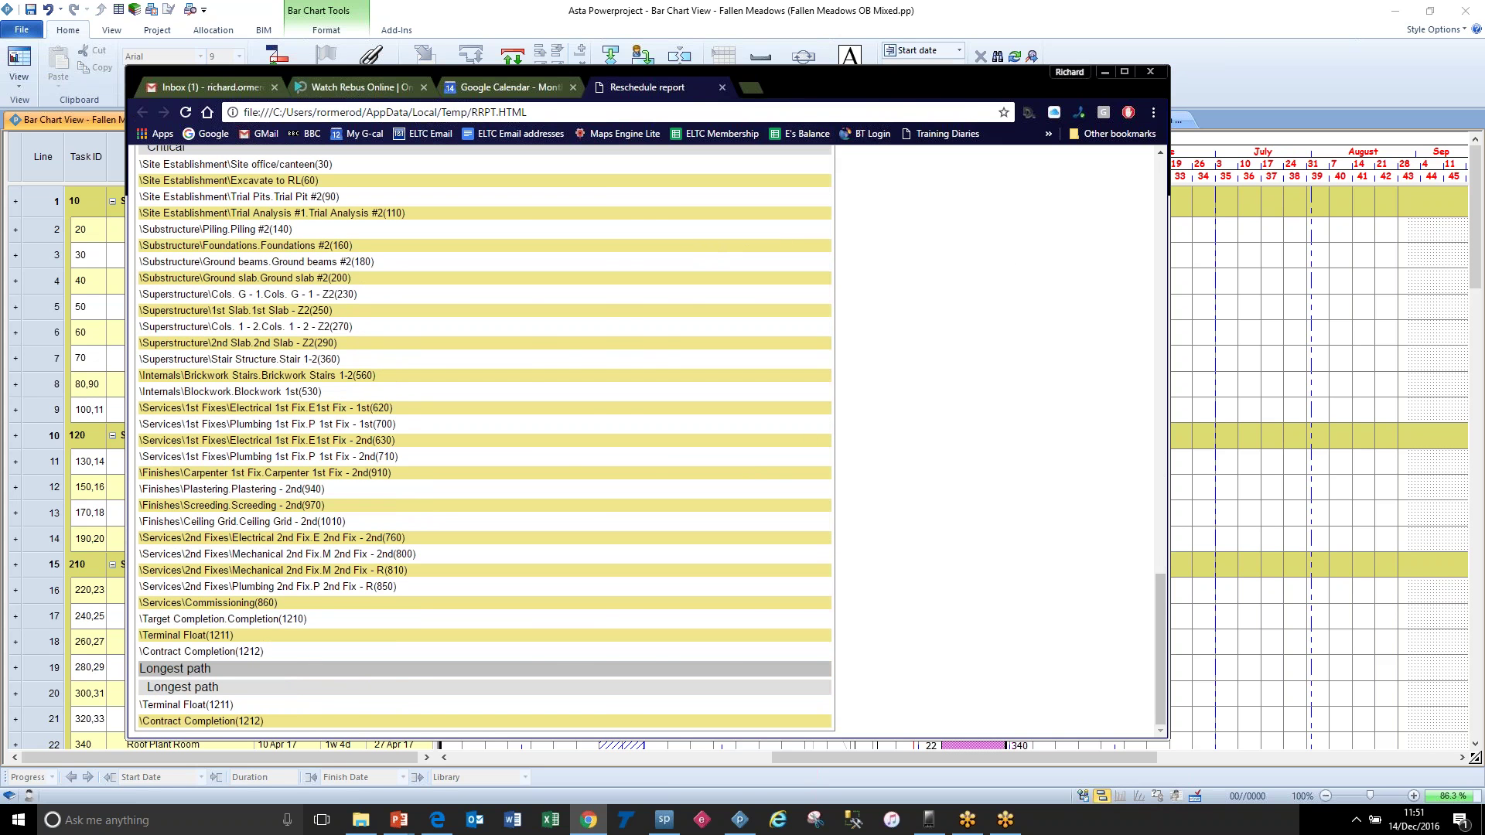
# Step: Leave the reschedule report and turn off its display in the browser in the reschedule options
pyautogui.click(656, 21)
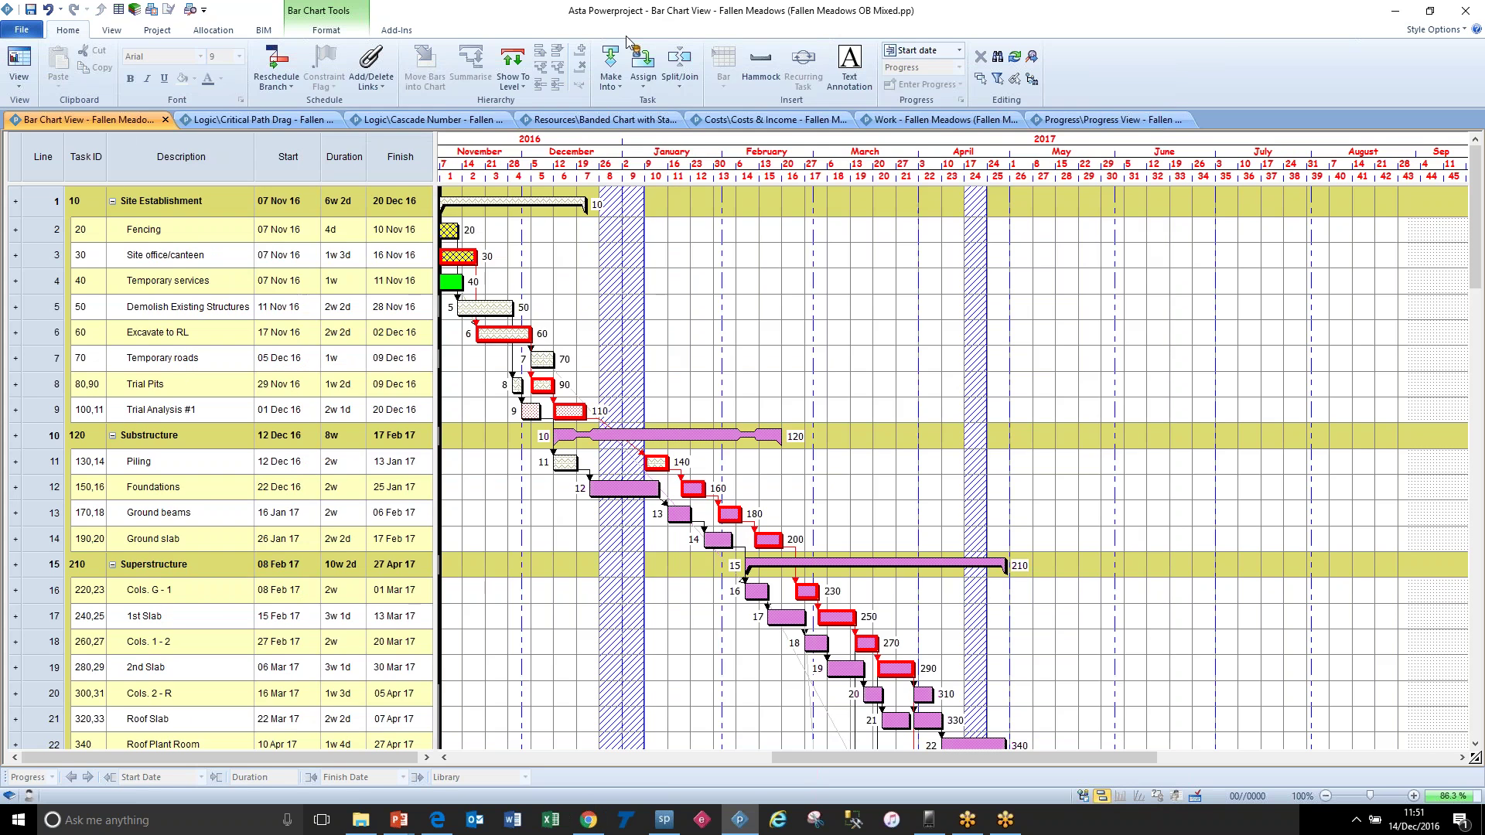
pyautogui.click(277, 82)
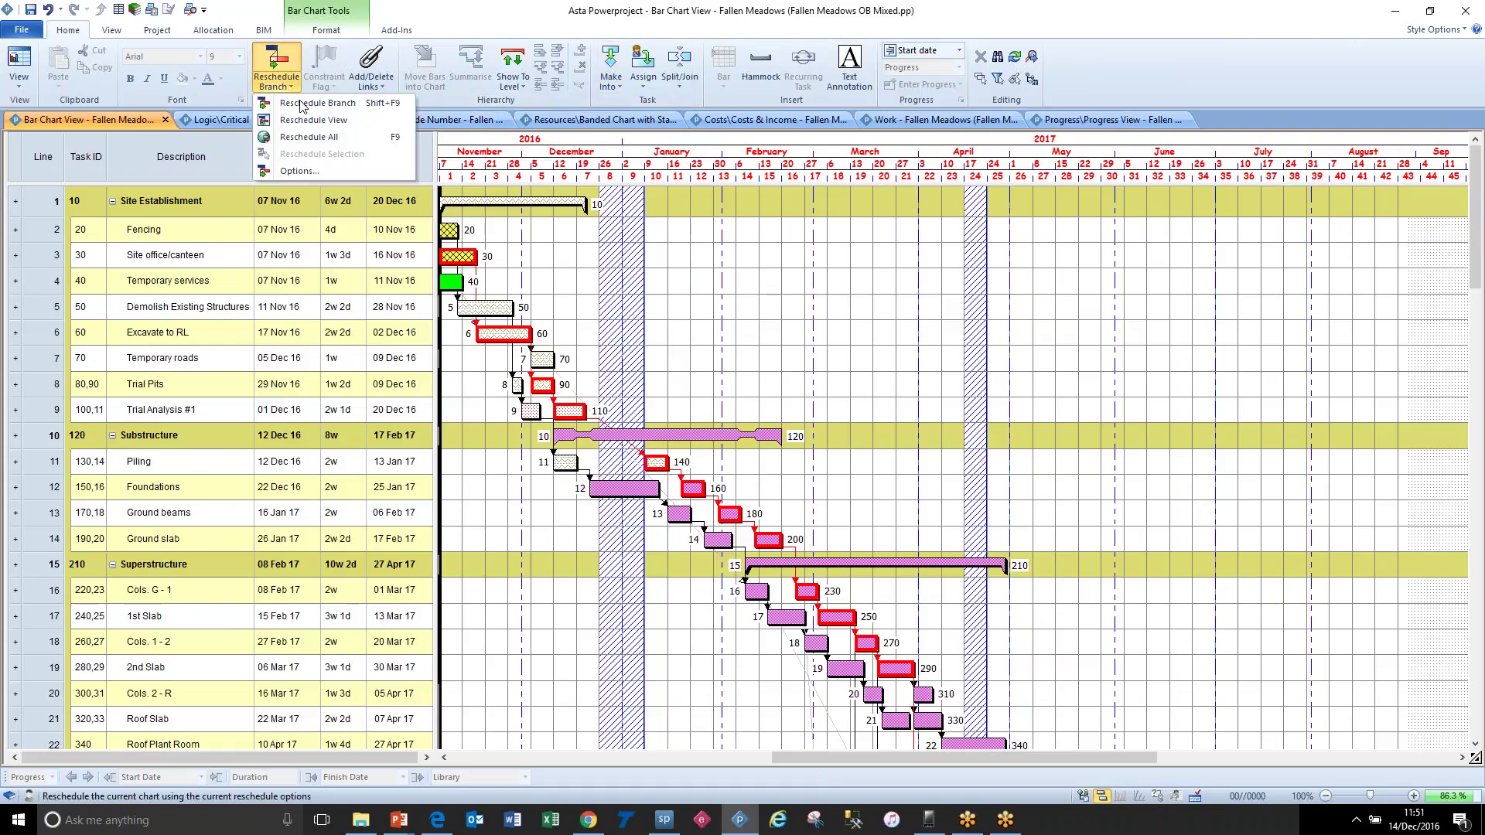
pyautogui.click(328, 178)
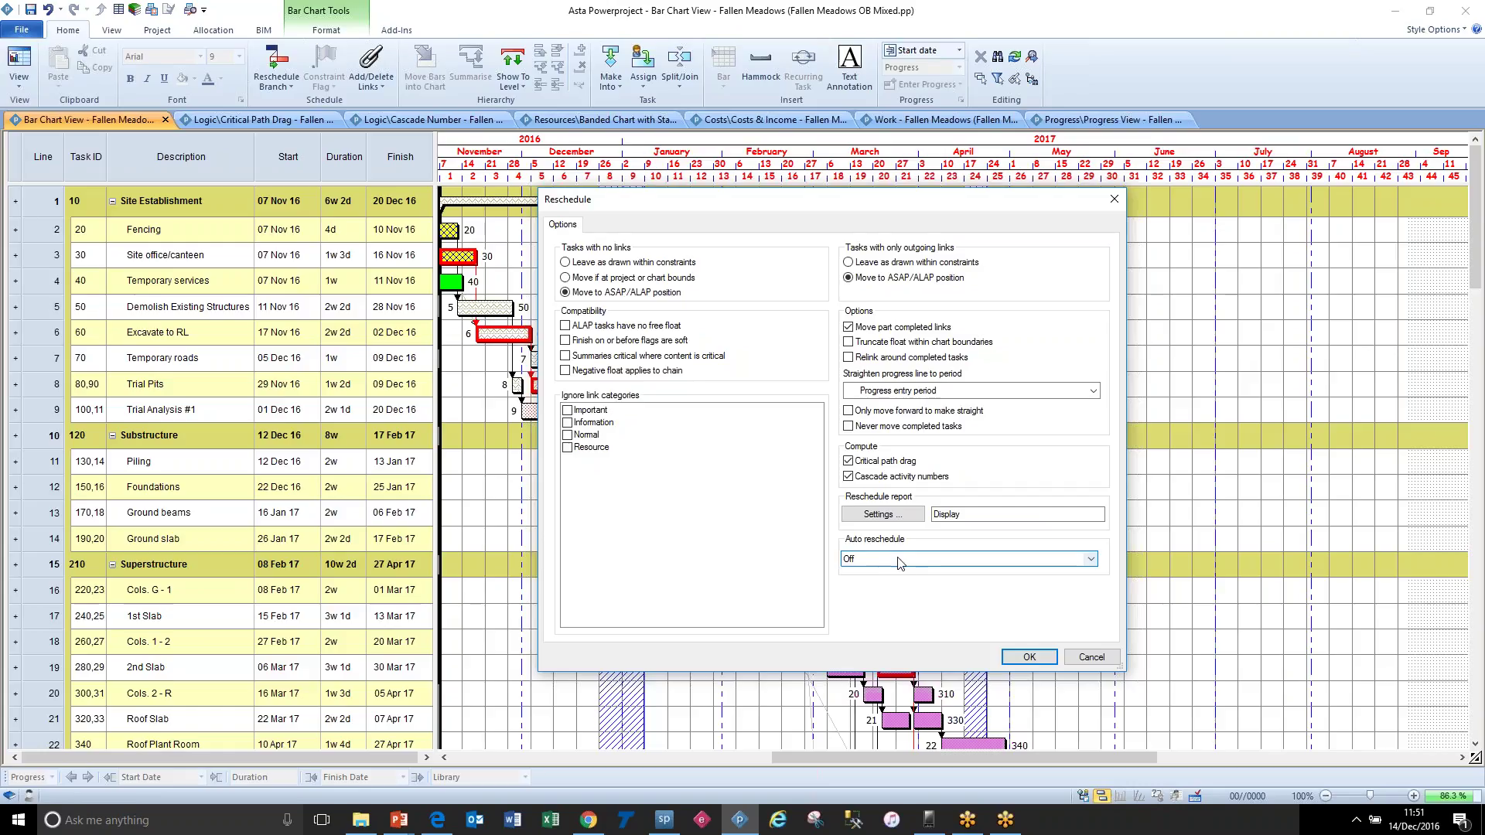
pyautogui.click(902, 519)
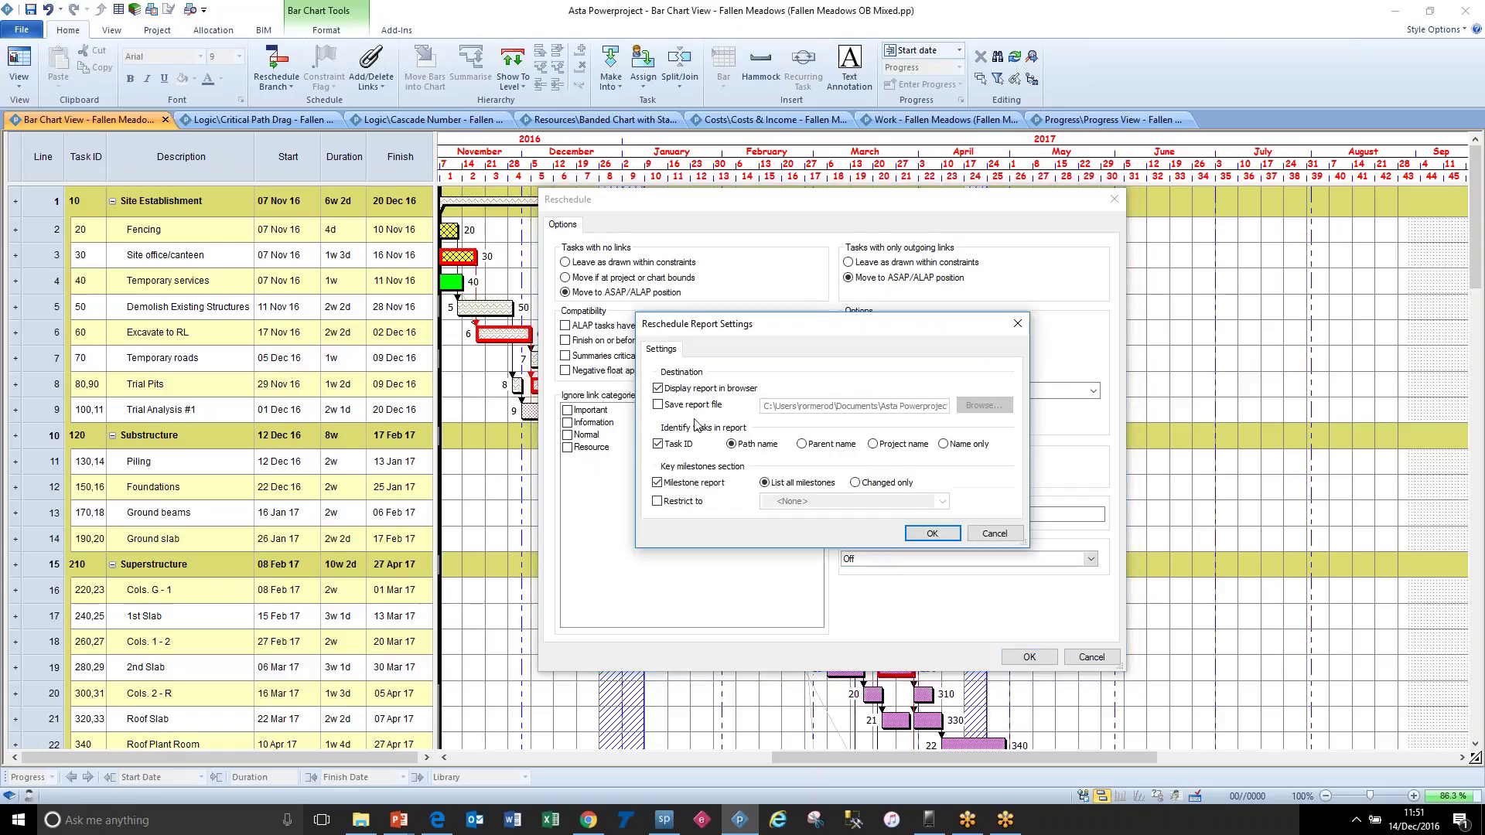
pyautogui.click(930, 533)
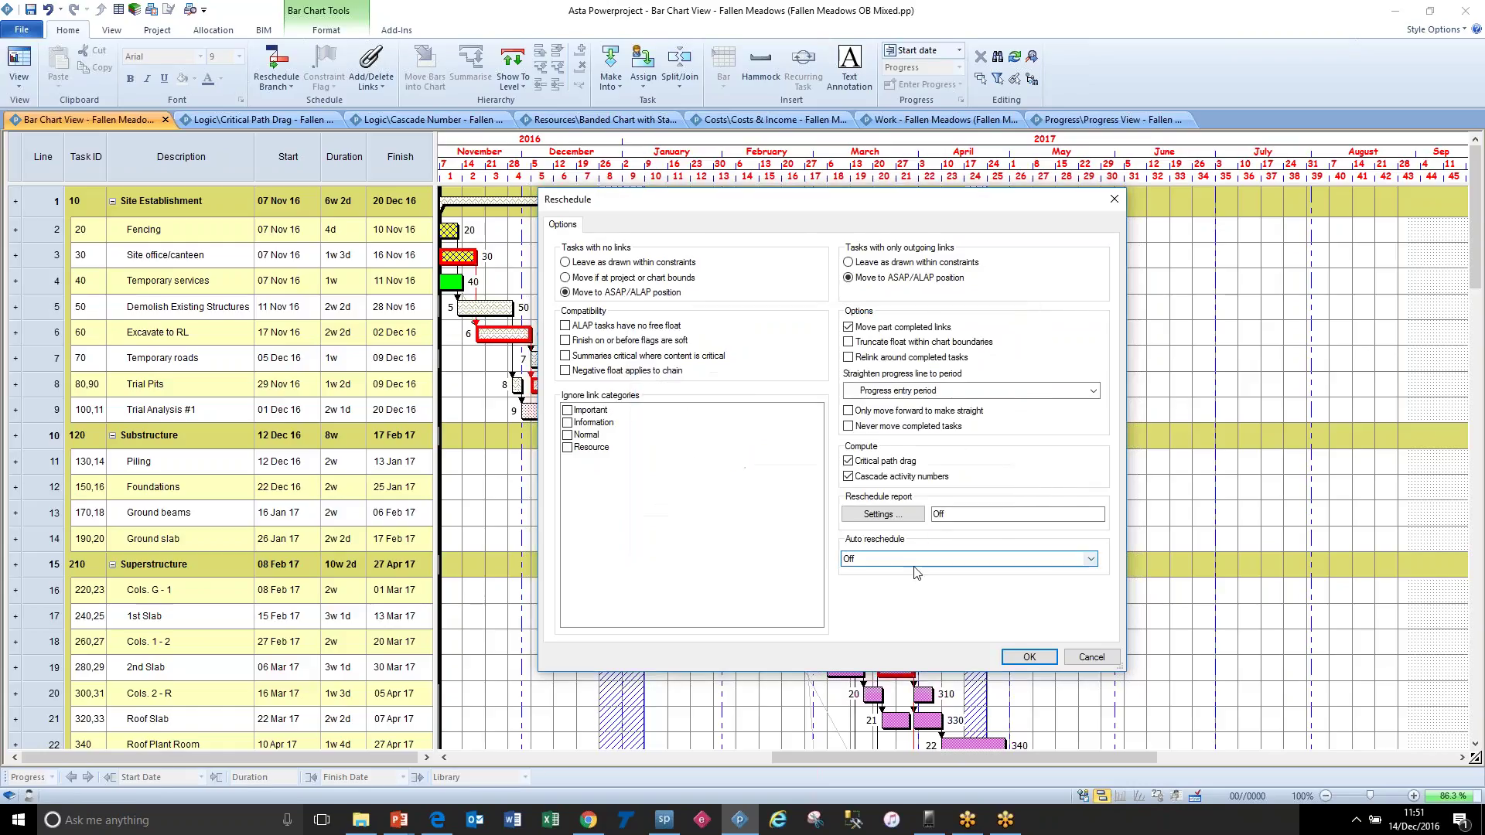
pyautogui.click(902, 462)
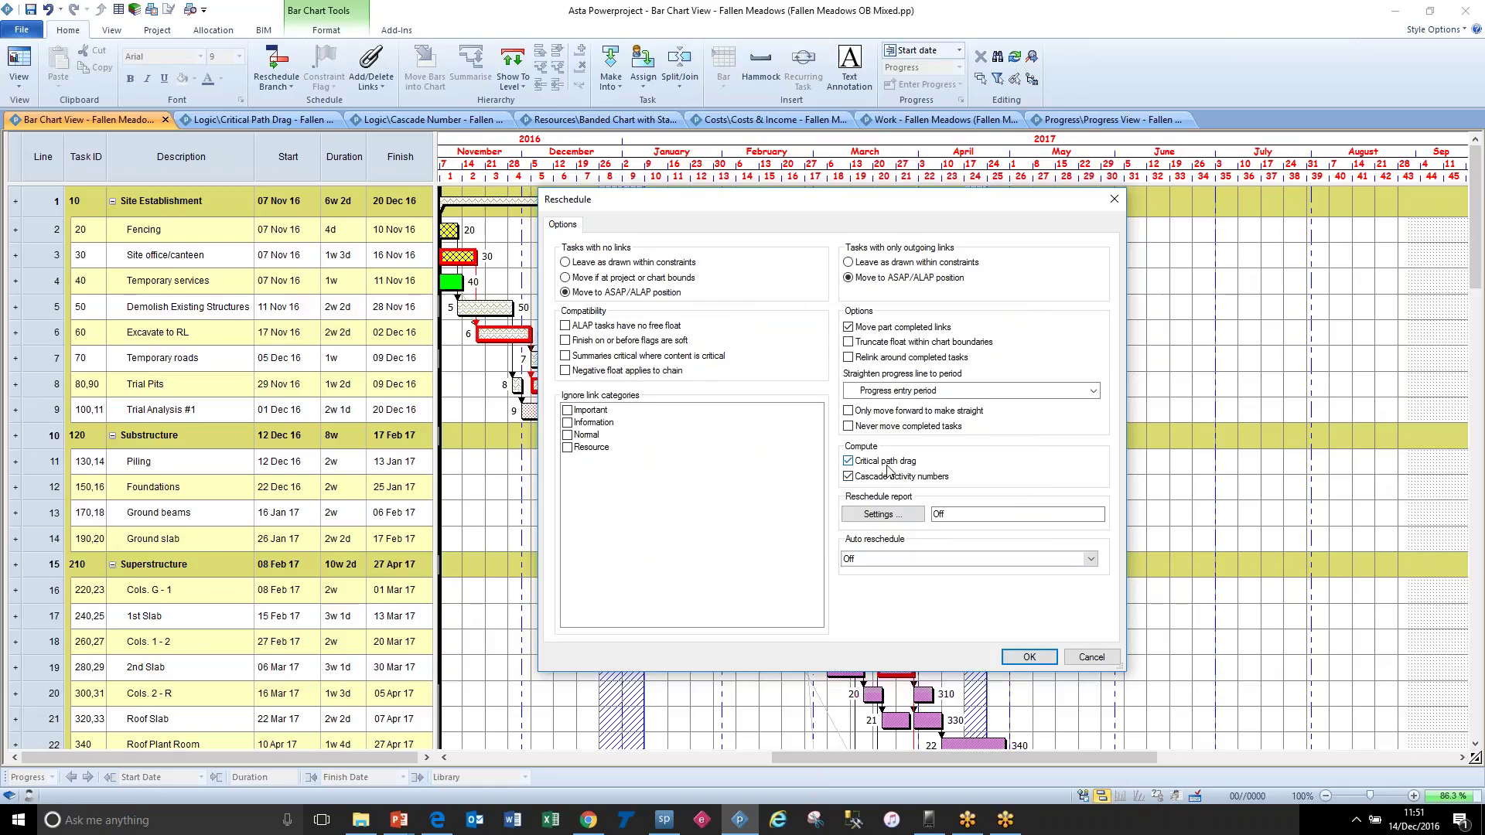
pyautogui.click(1030, 657)
# Step: Open the Critical Path Drag view and examine the Critical path drag column, particularly for the Excavate to RL task
pyautogui.click(275, 121)
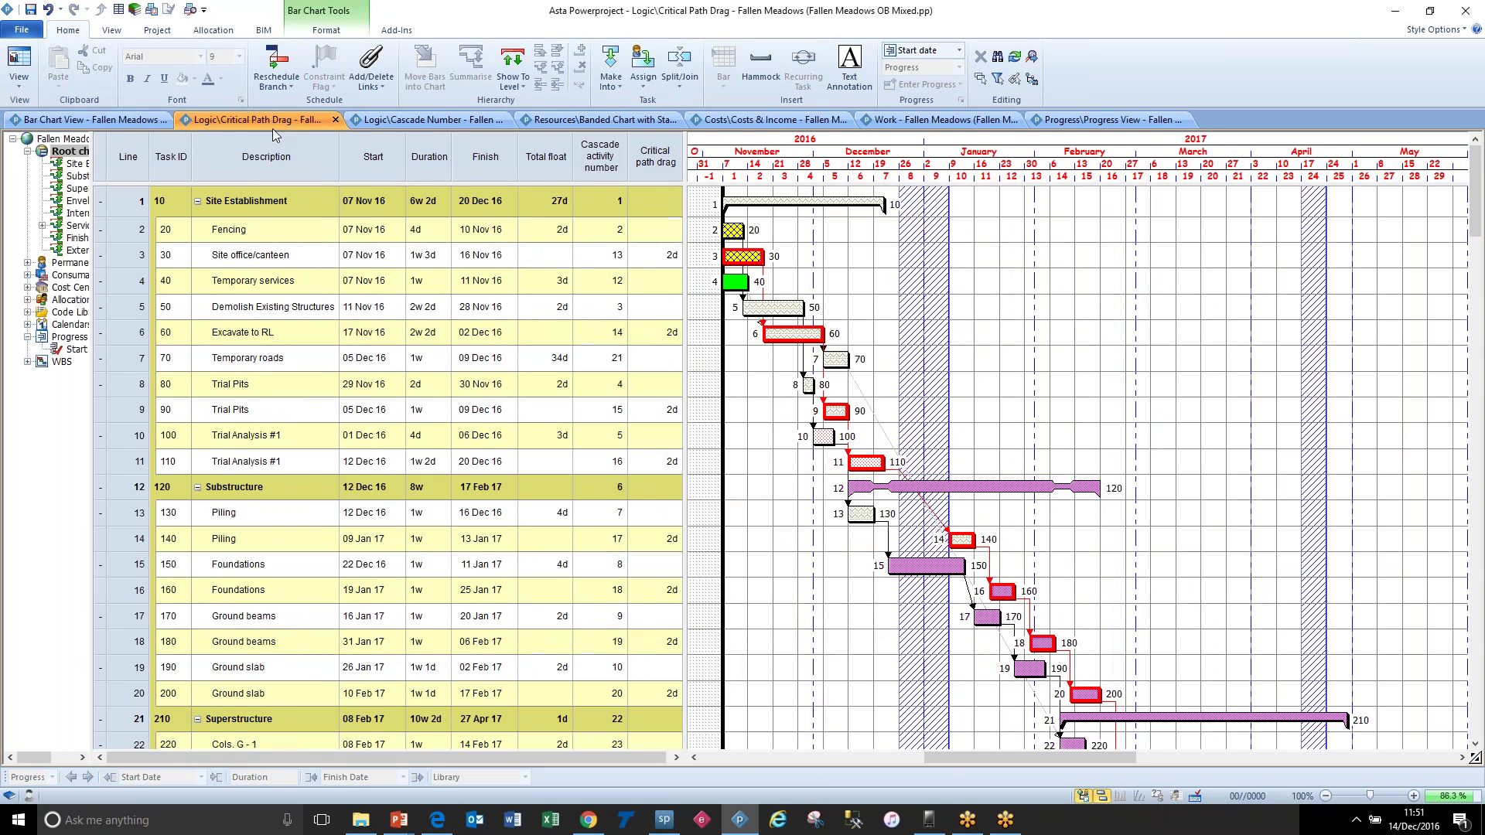
pyautogui.click(655, 164)
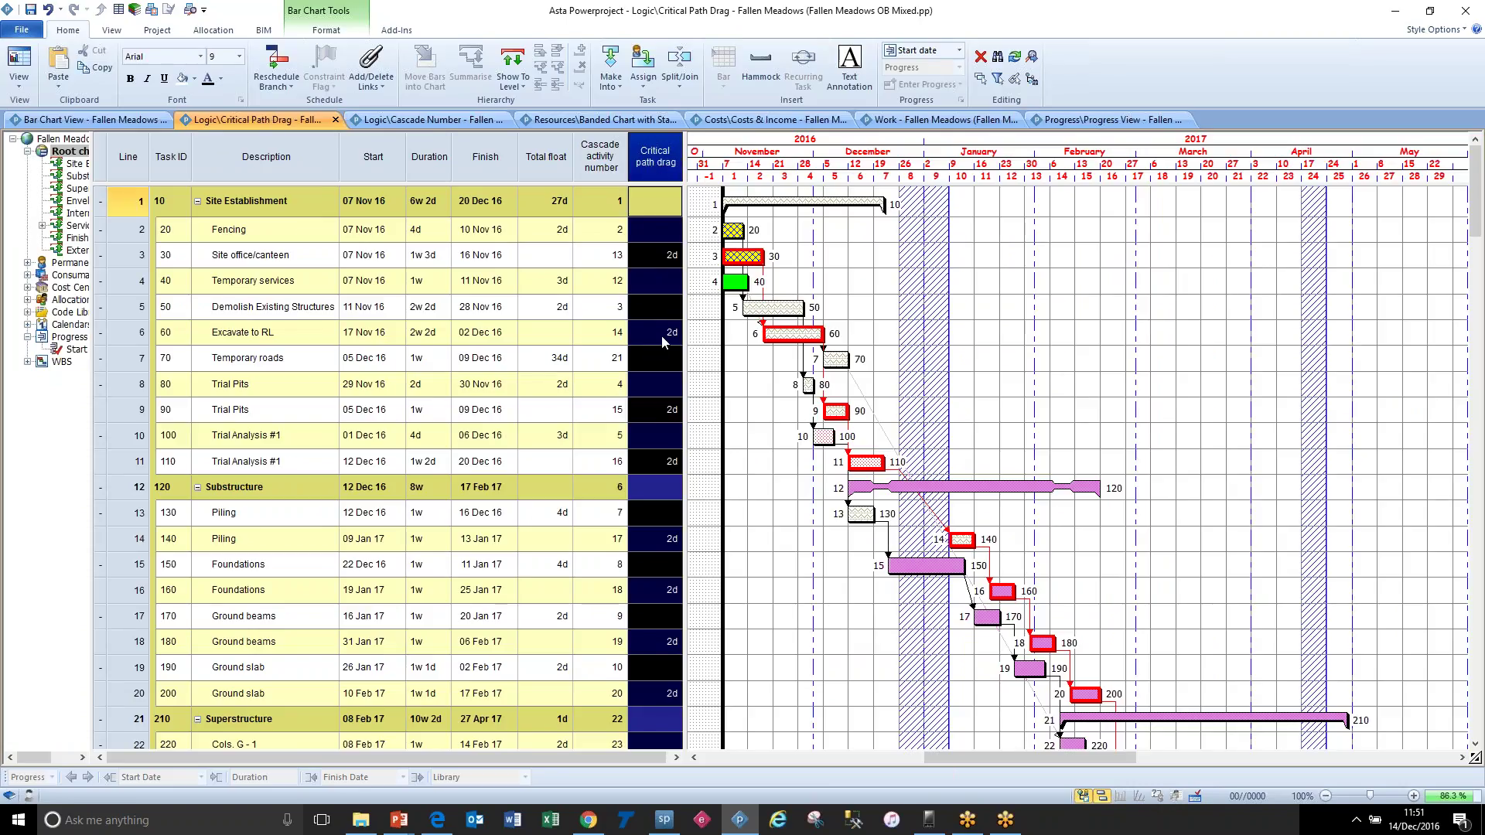
pyautogui.click(855, 294)
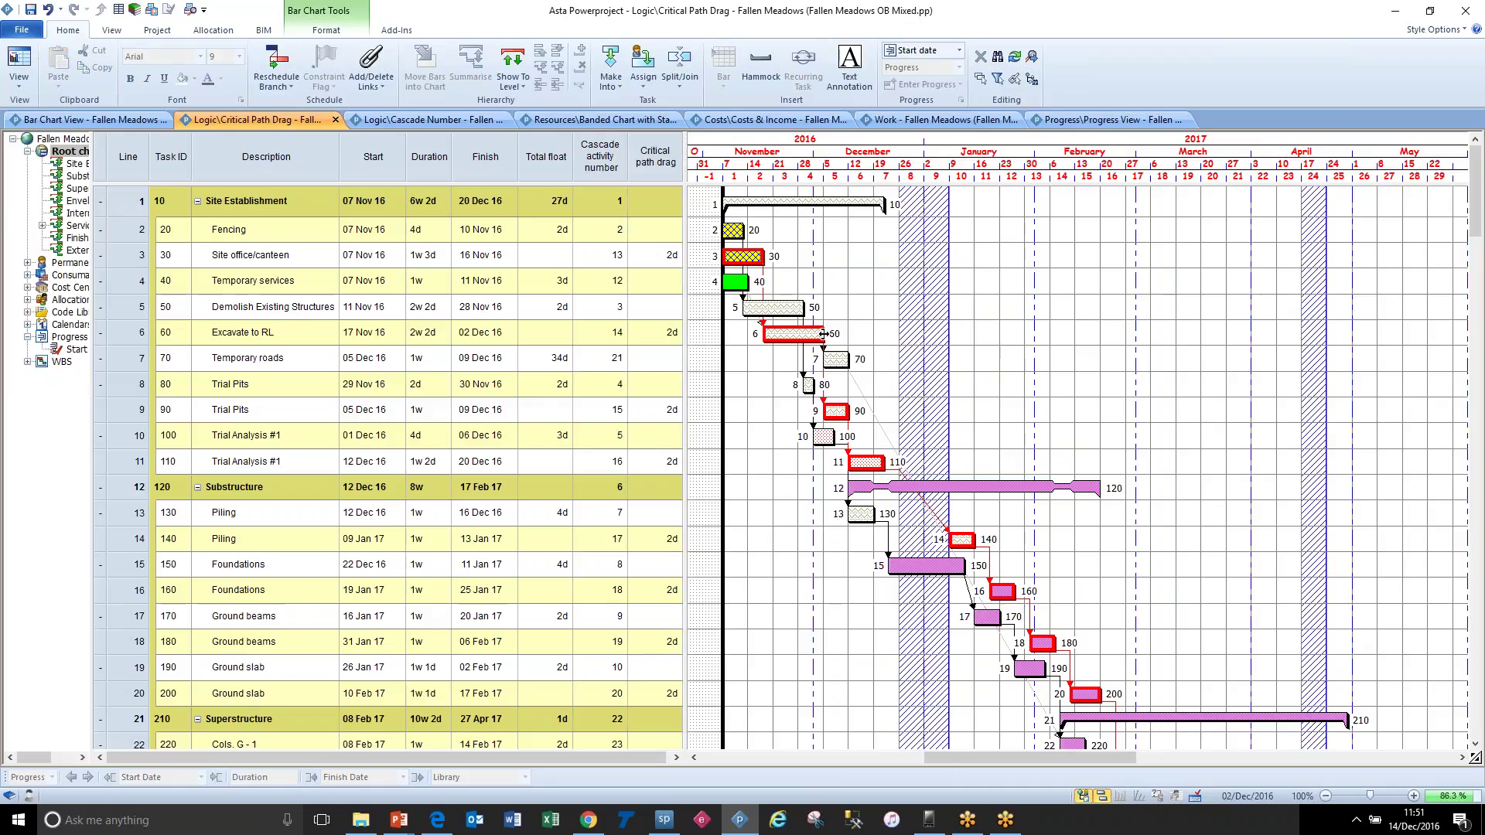
pyautogui.click(787, 338)
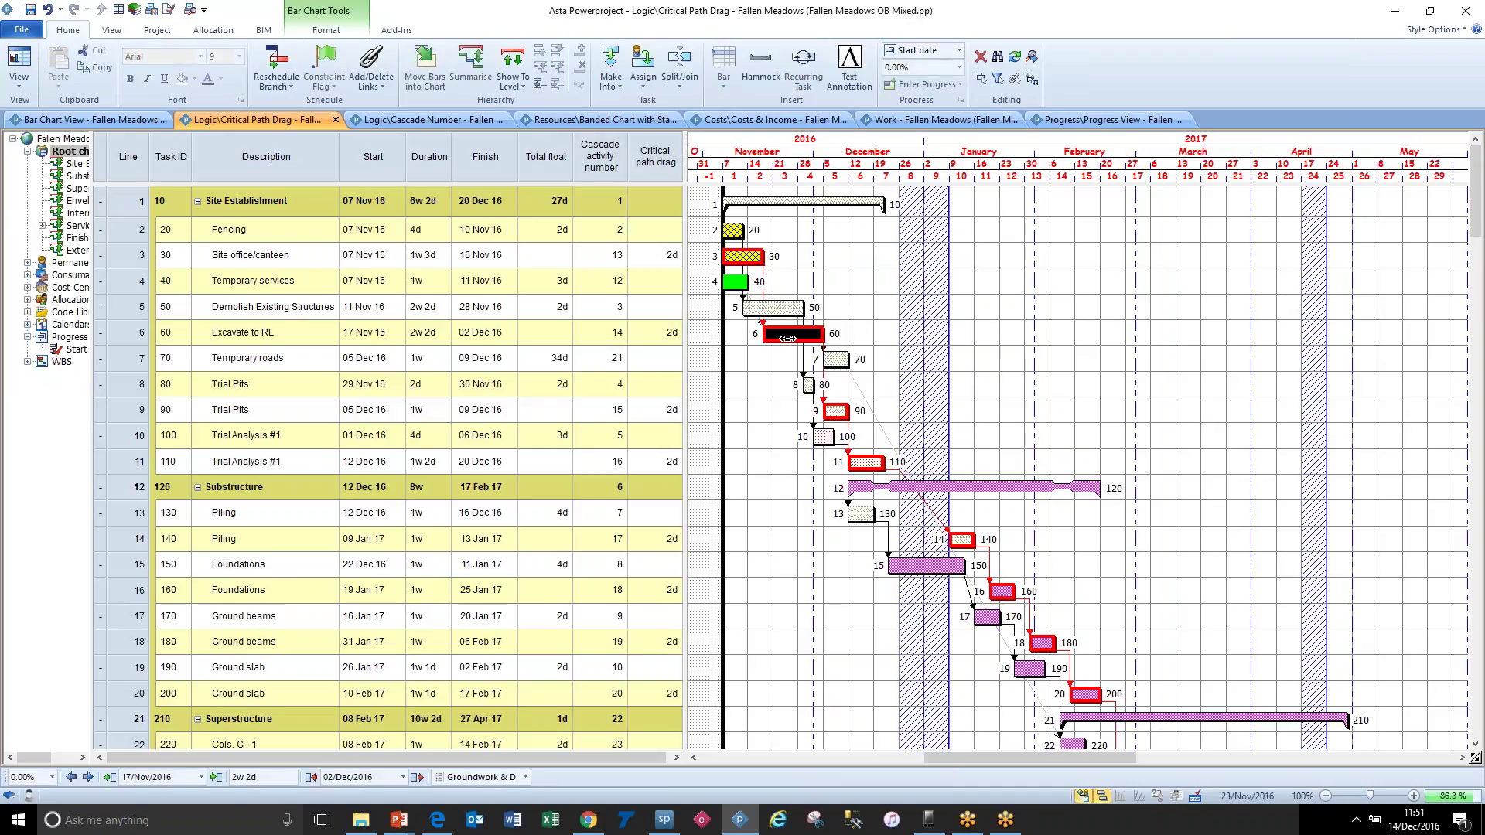
pyautogui.click(650, 341)
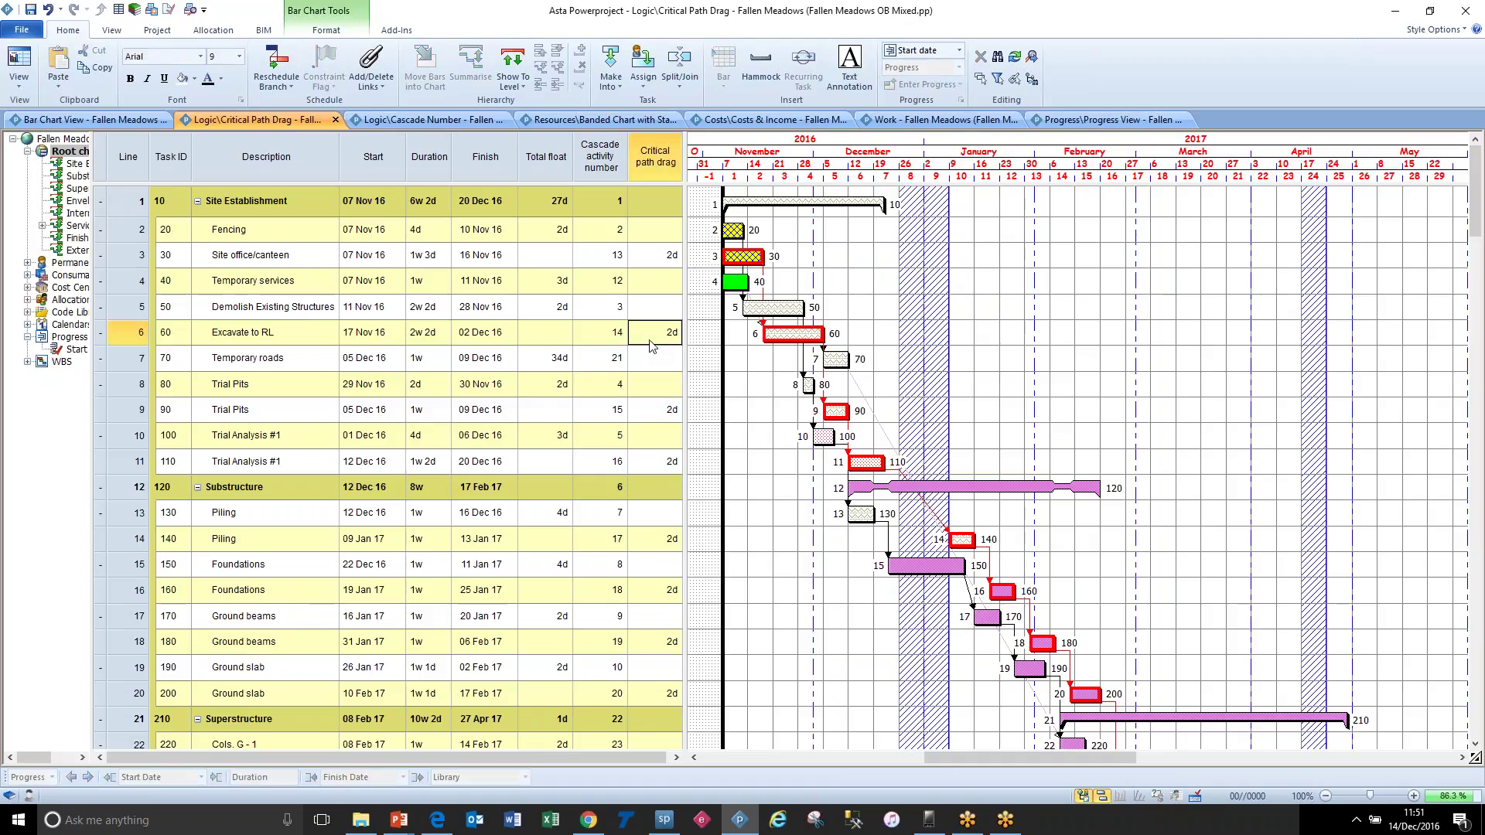
# Step: Try shortening Excavate to RL to 2w with a reschedule, and undo both changes
pyautogui.moveTo(823, 335); pyautogui.dragTo(817, 345)
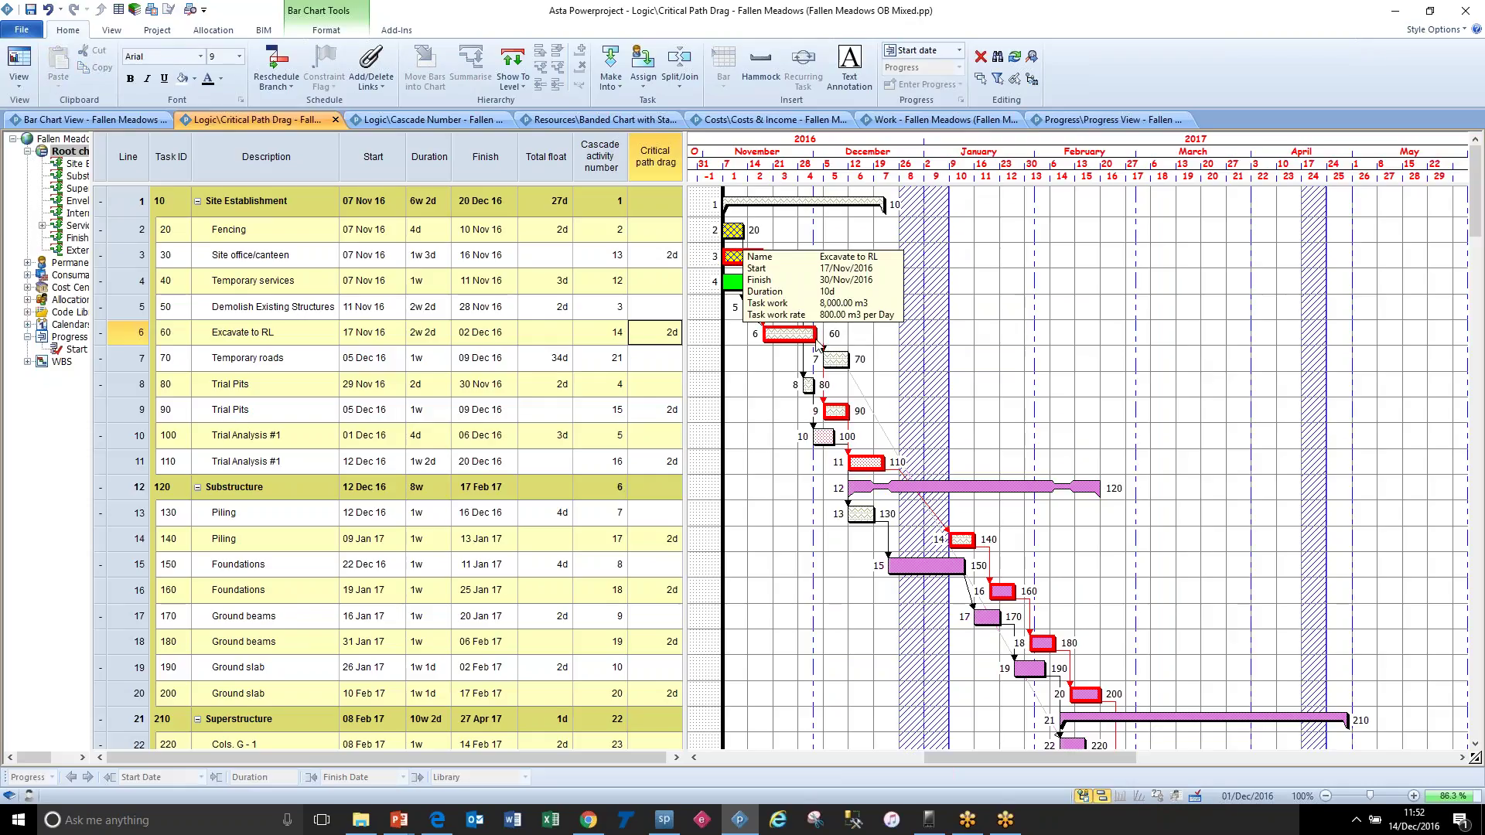
pyautogui.moveTo(818, 345); pyautogui.dragTo(819, 346)
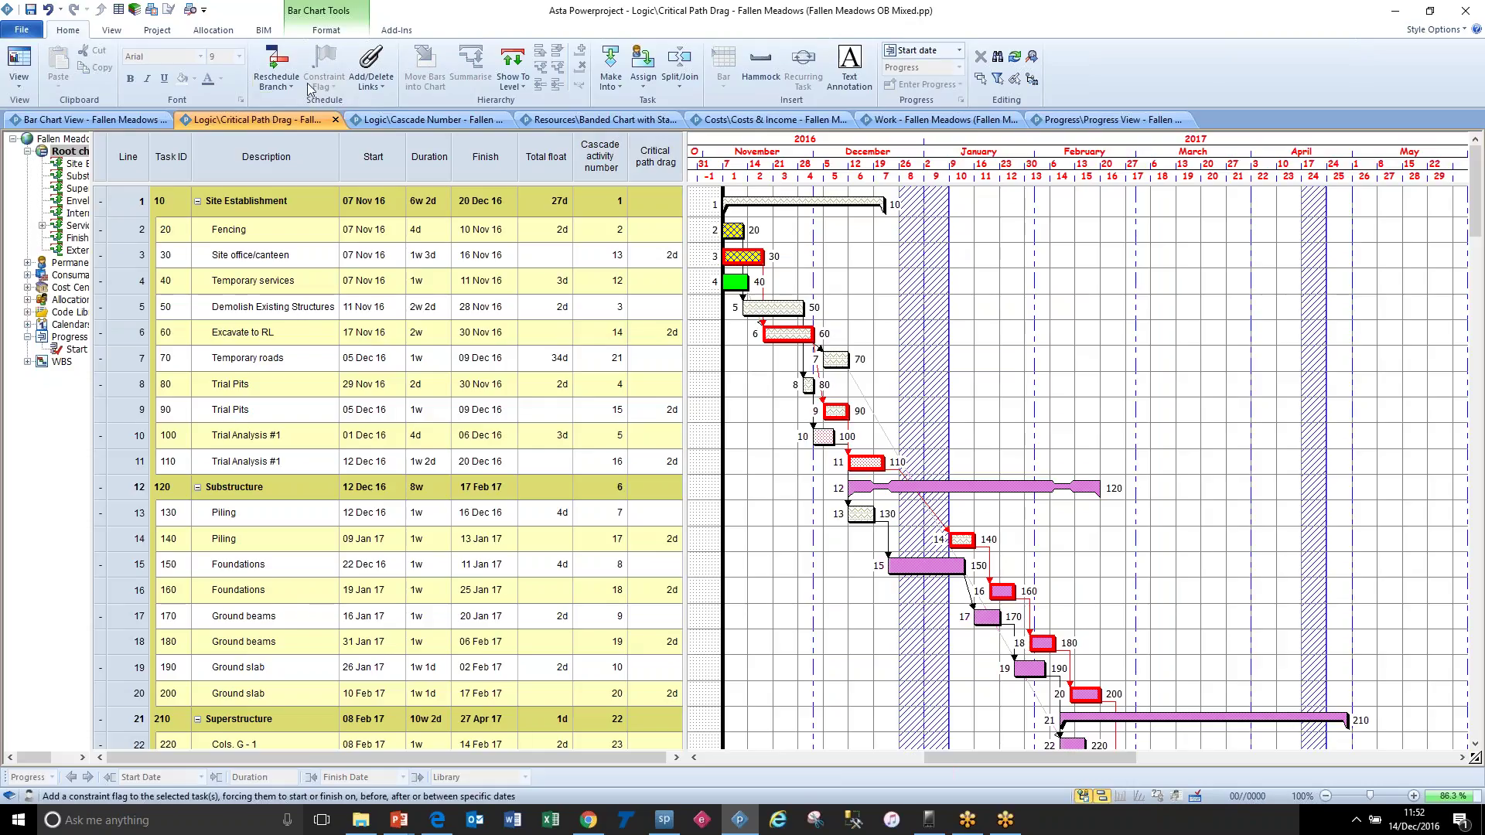
pyautogui.click(277, 66)
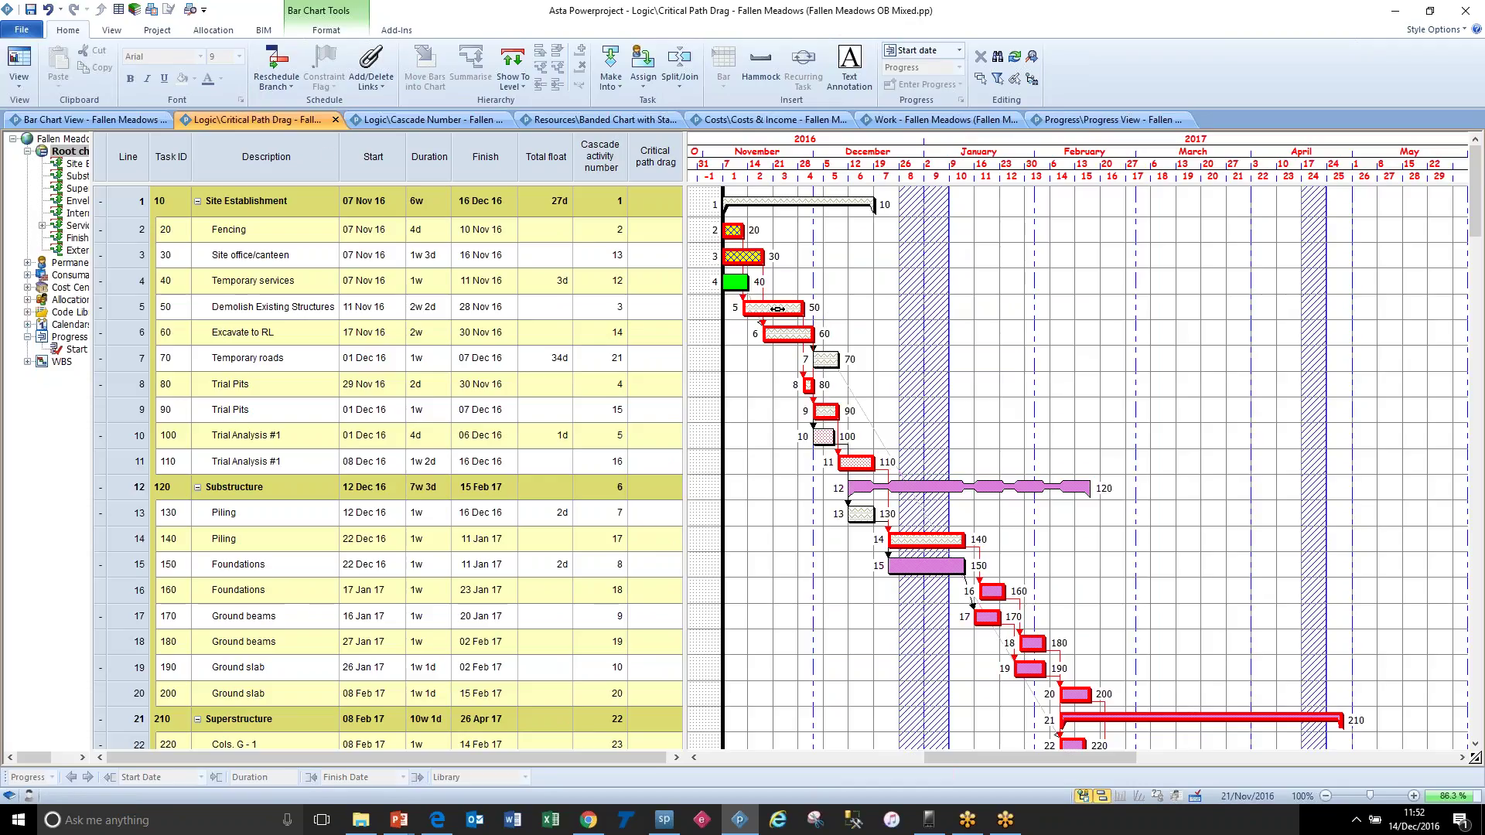
pyautogui.hotkey('ctrl', 'z')
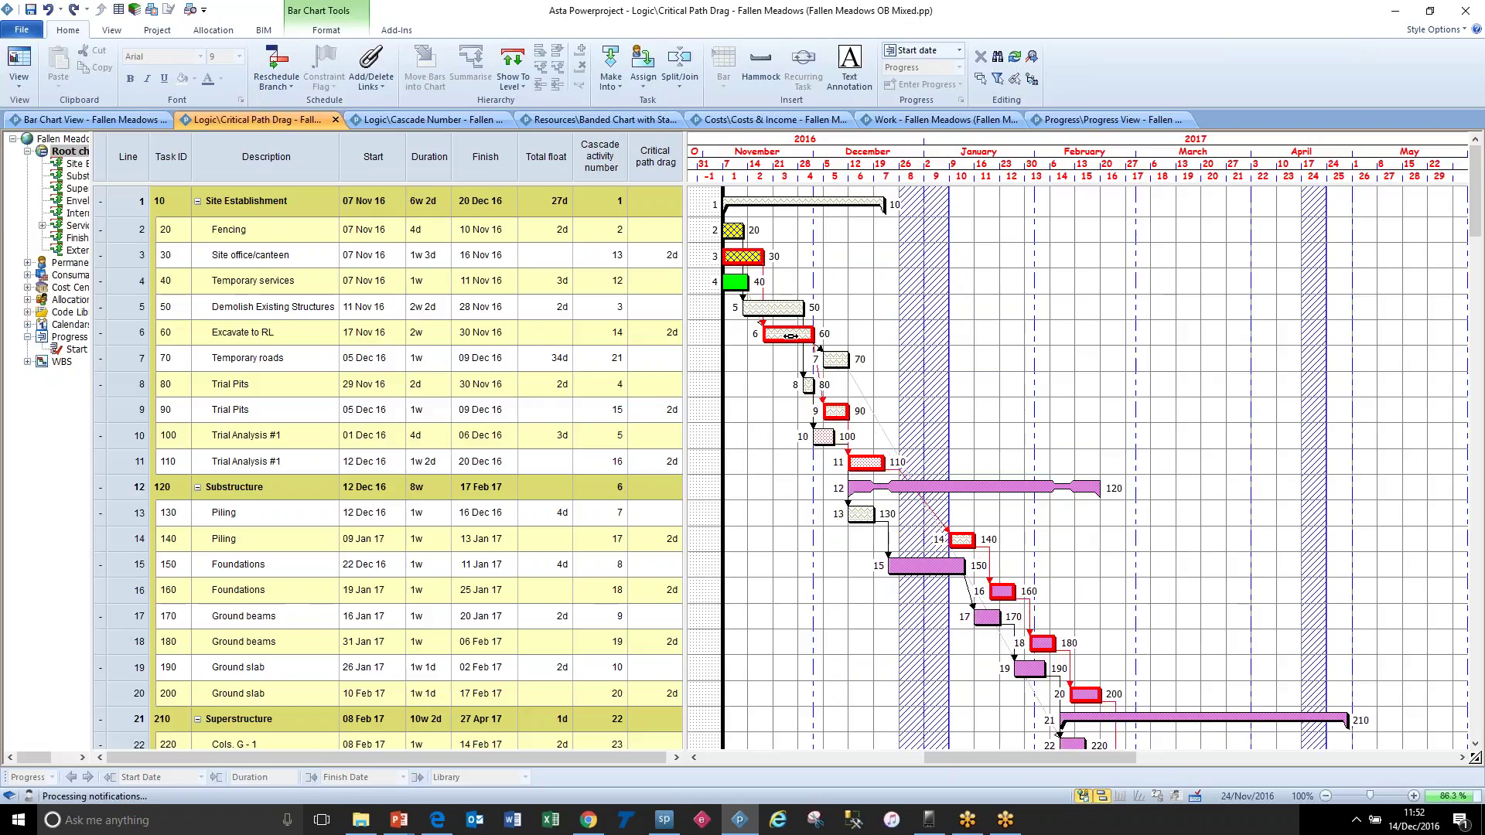
pyautogui.hotkey('ctrl', 'z')
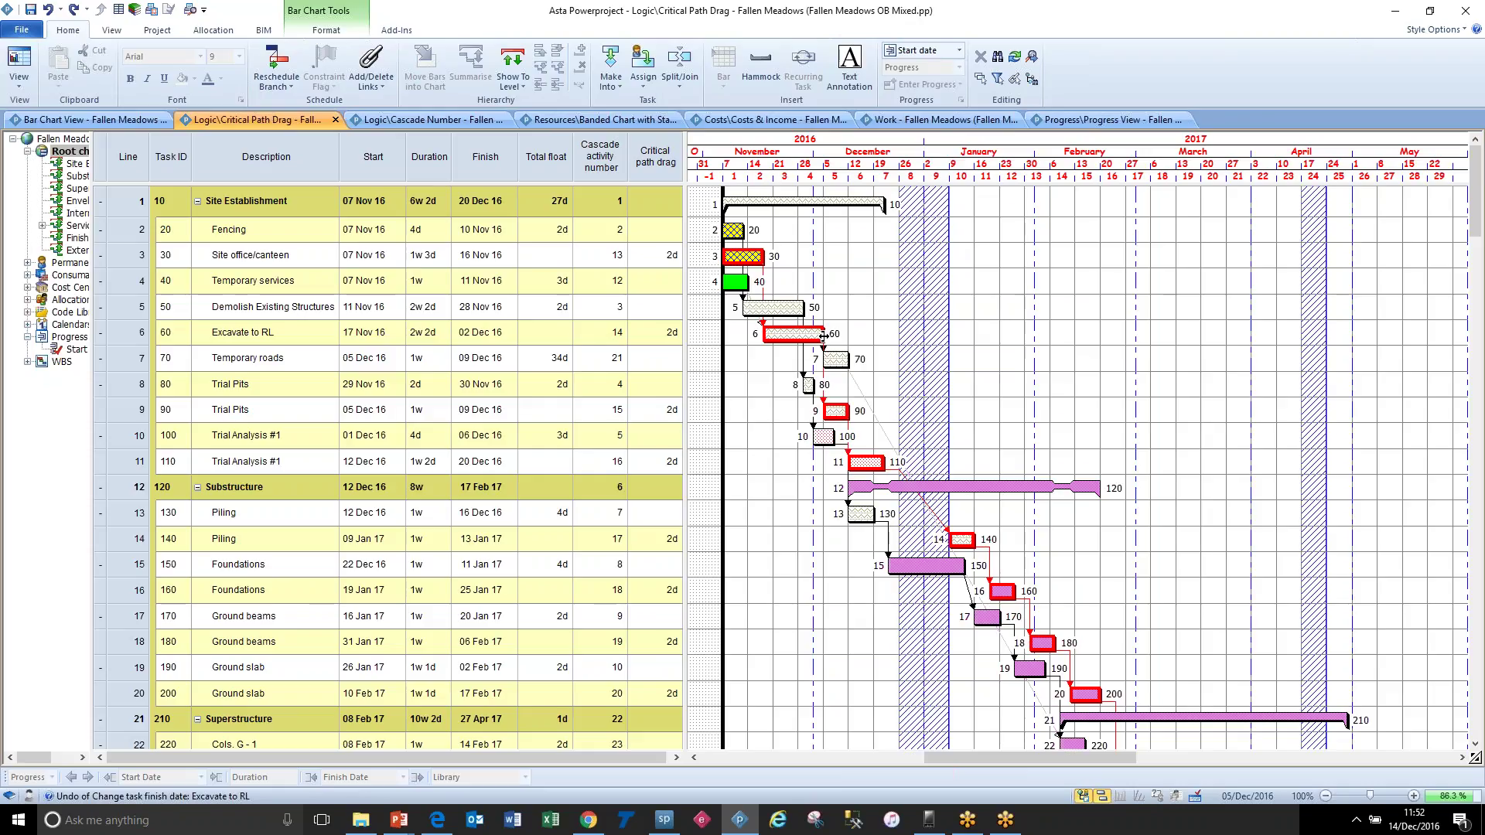
# Step: Try a duration of 1w 4d for Excavate to RL with a reschedule, and undo both changes
pyautogui.doubleClick(445, 338)
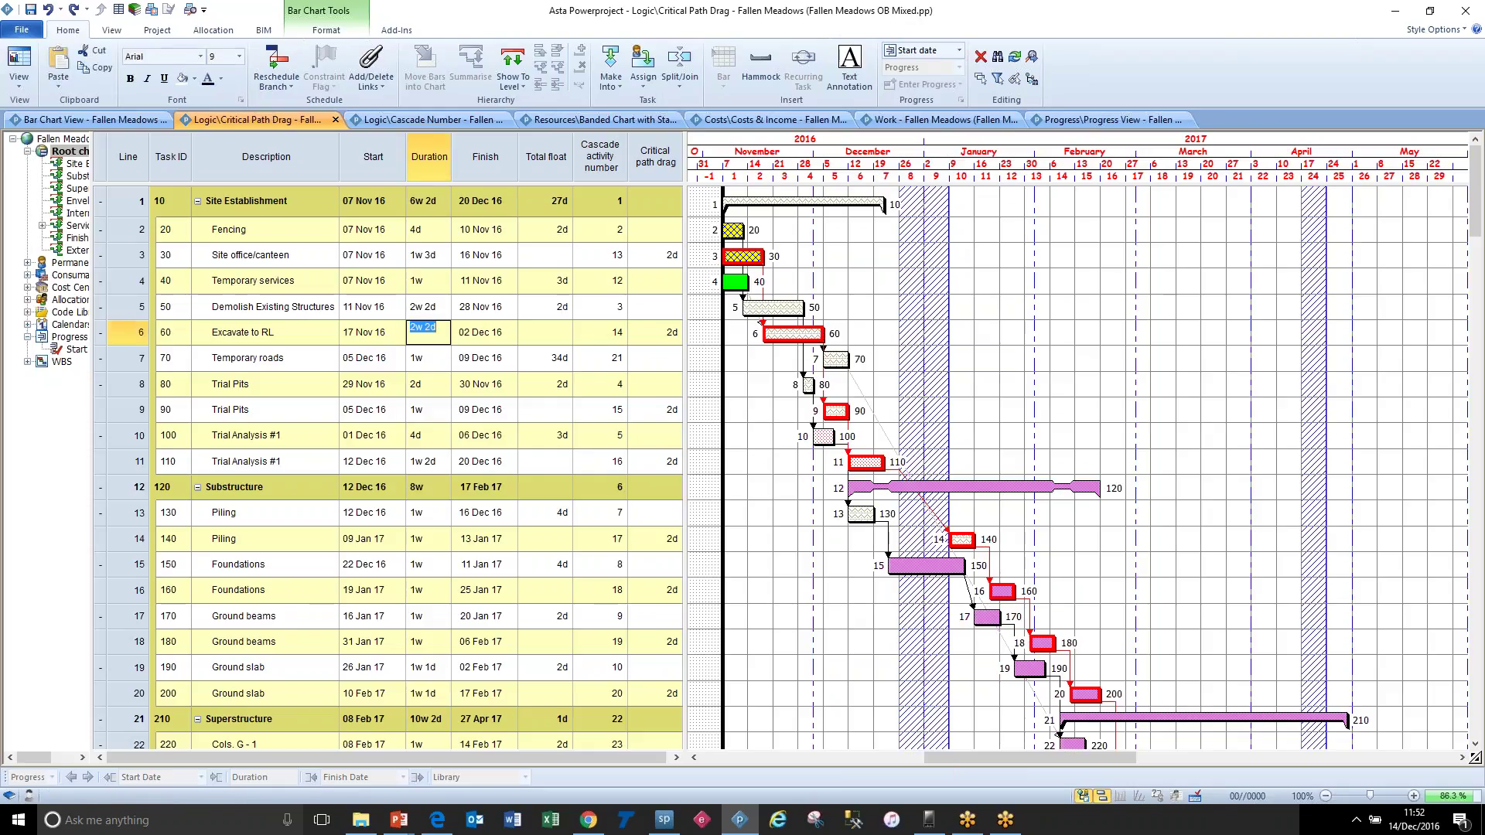
pyautogui.write('1w 4d')
pyautogui.press('Return')
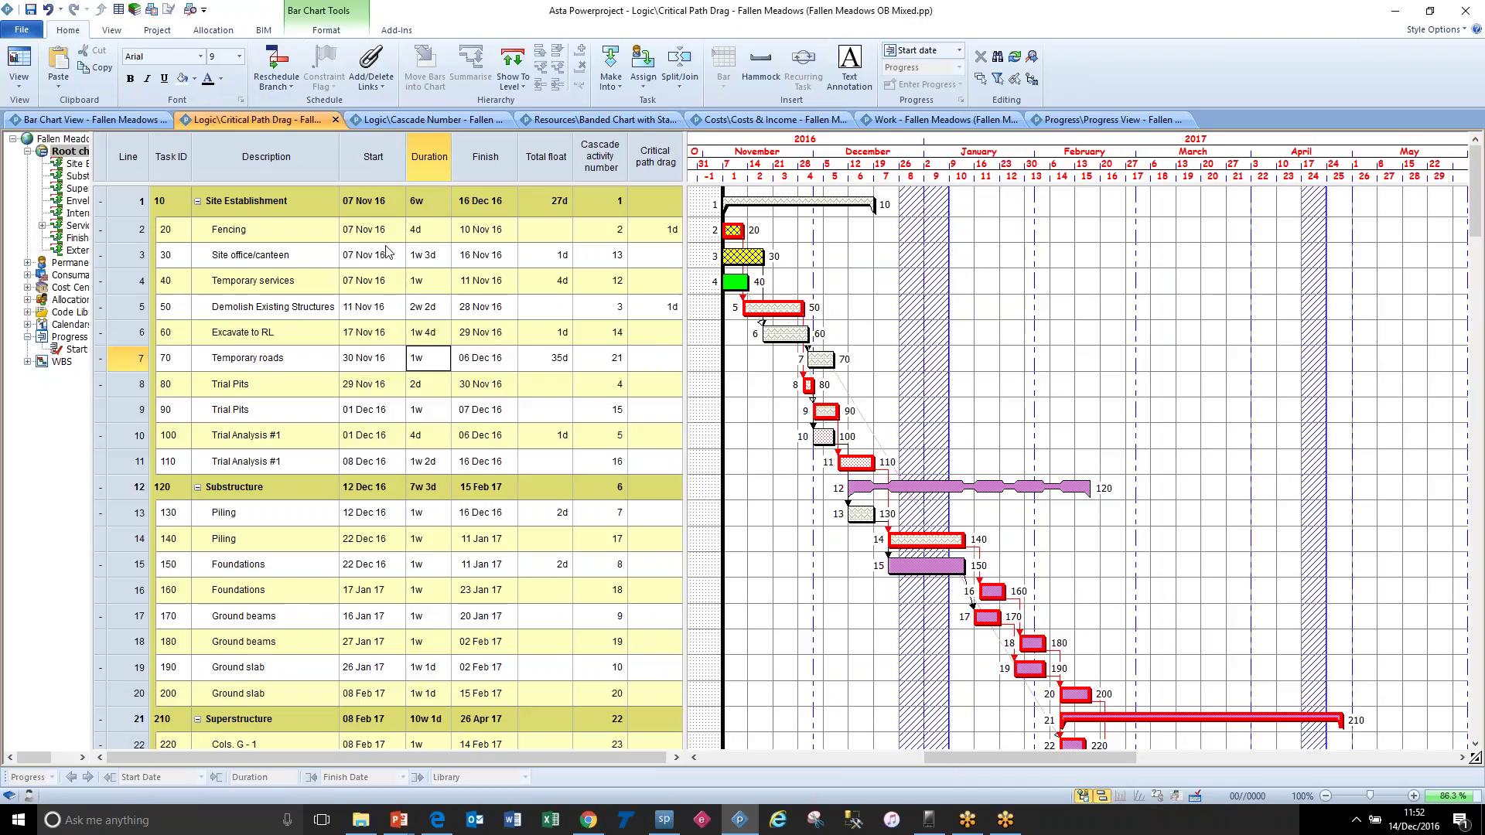
pyautogui.click(60, 11)
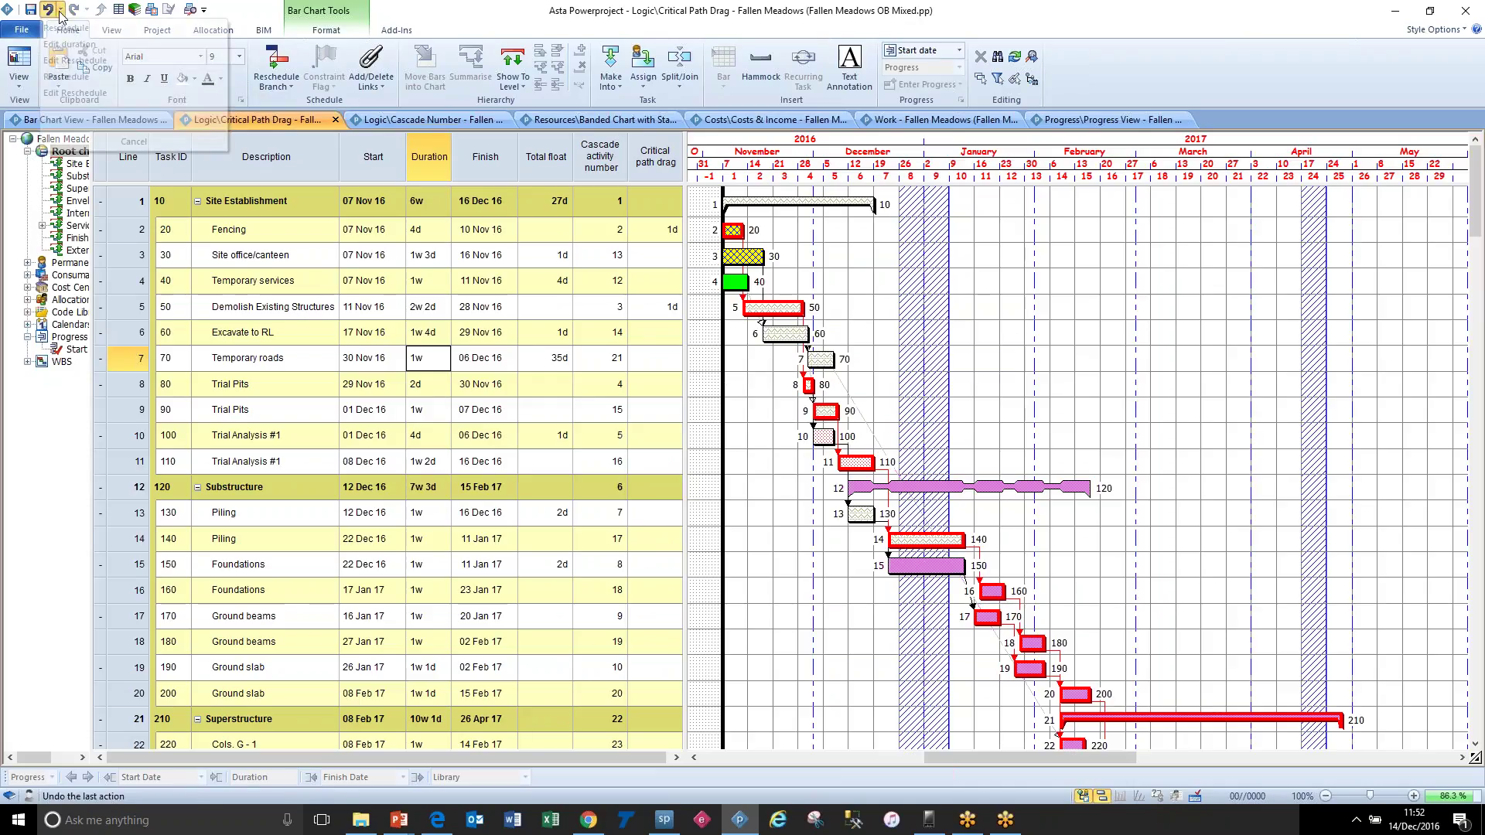
pyautogui.click(77, 61)
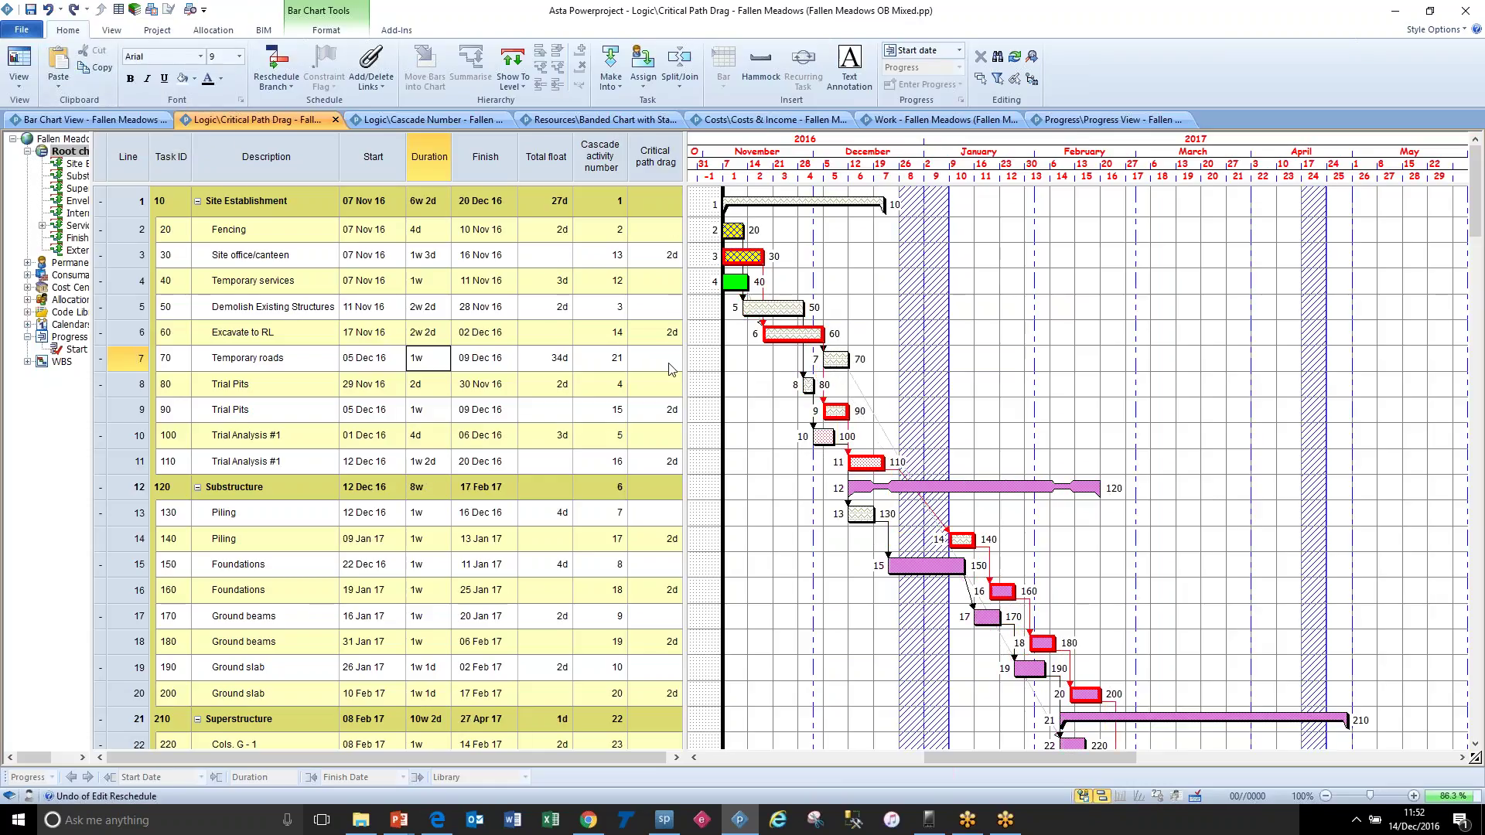
pyautogui.click(762, 454)
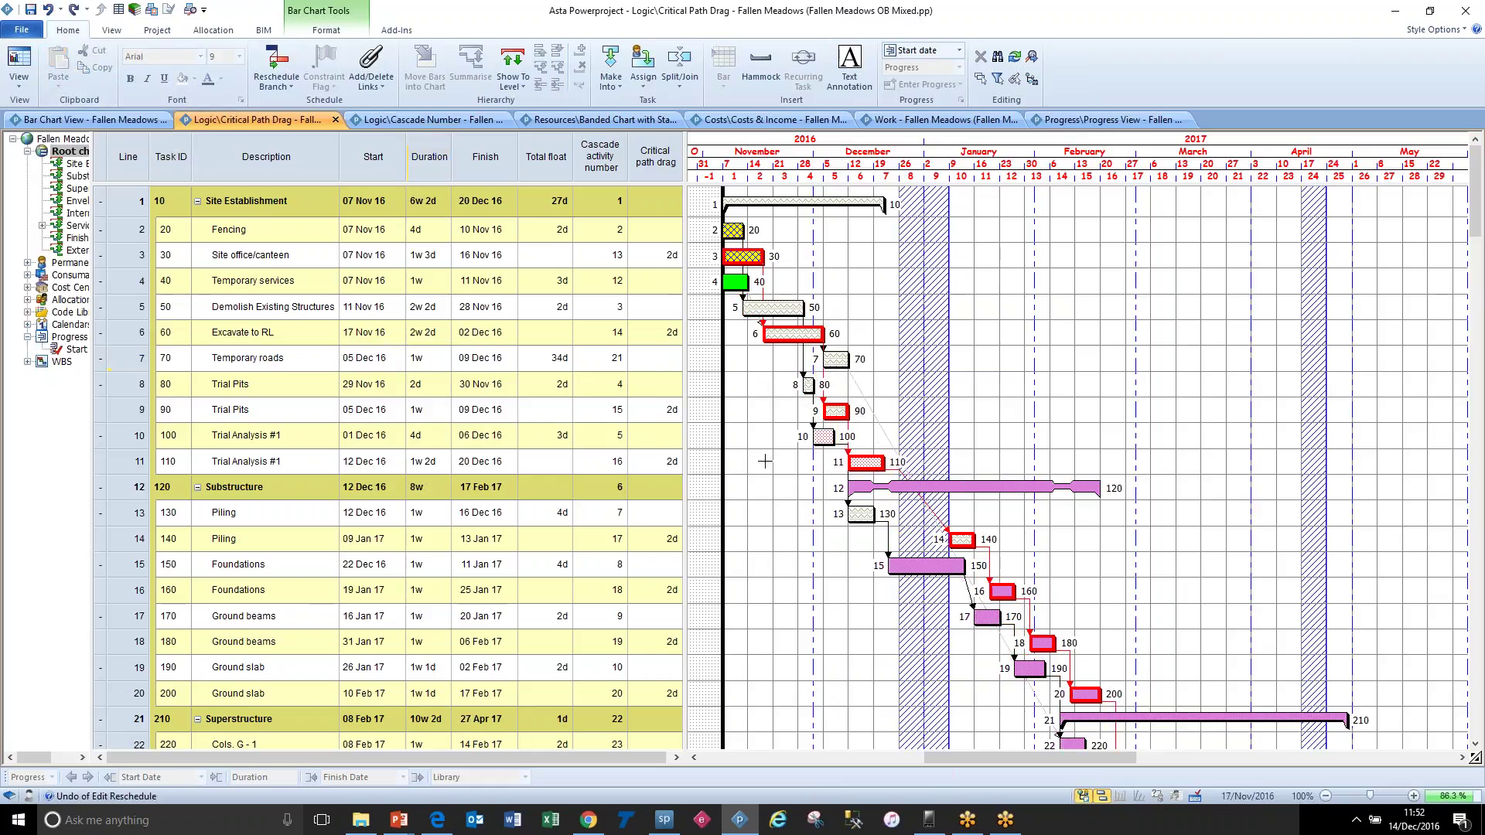
# Step: Highlight the Cascade activity number column and open the Cascade Number view
pyautogui.scroll(-5, 763, 457)
pyautogui.scroll(4, 764, 461)
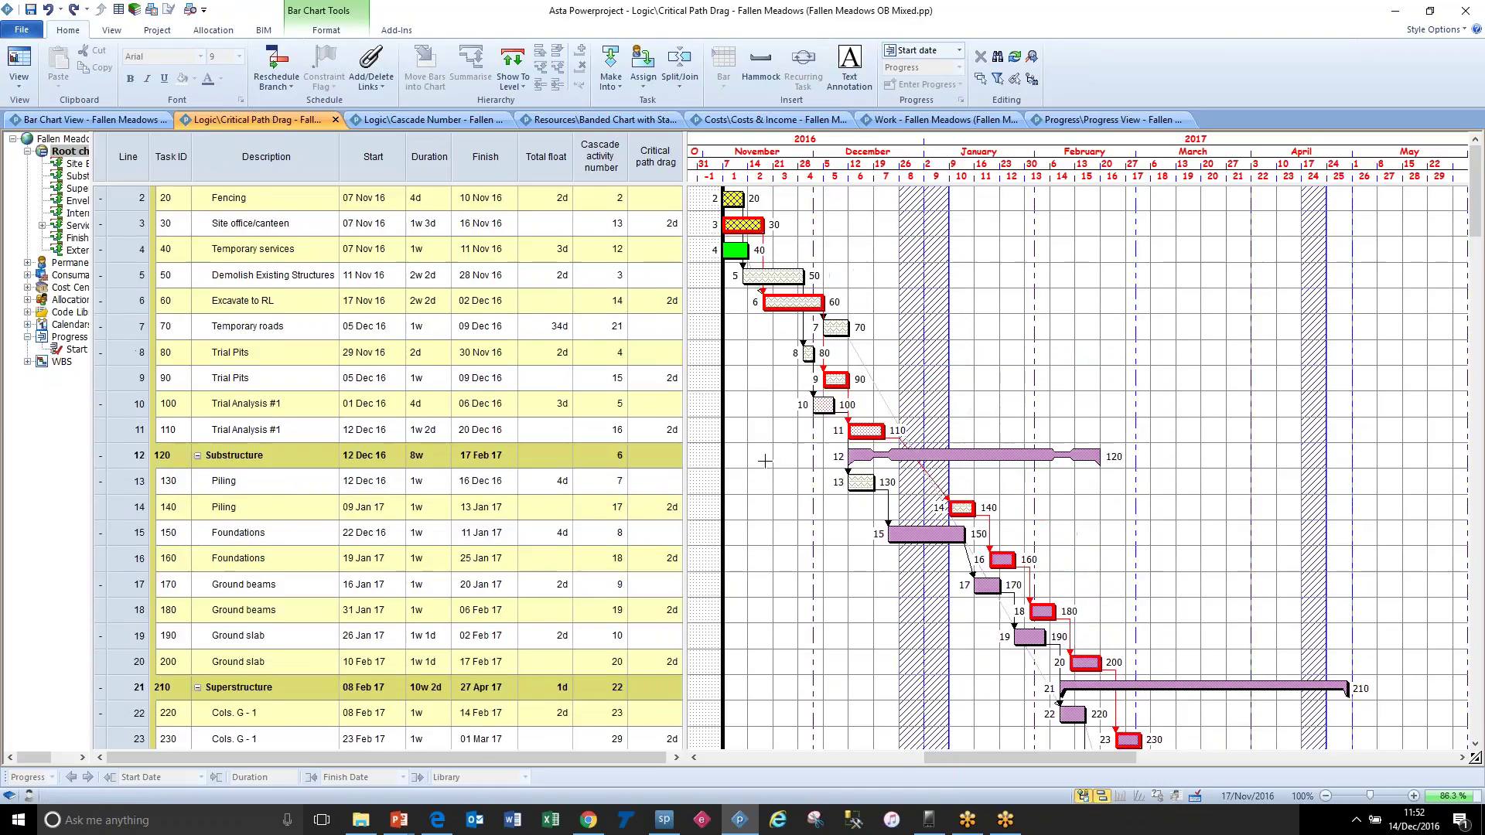
pyautogui.click(605, 158)
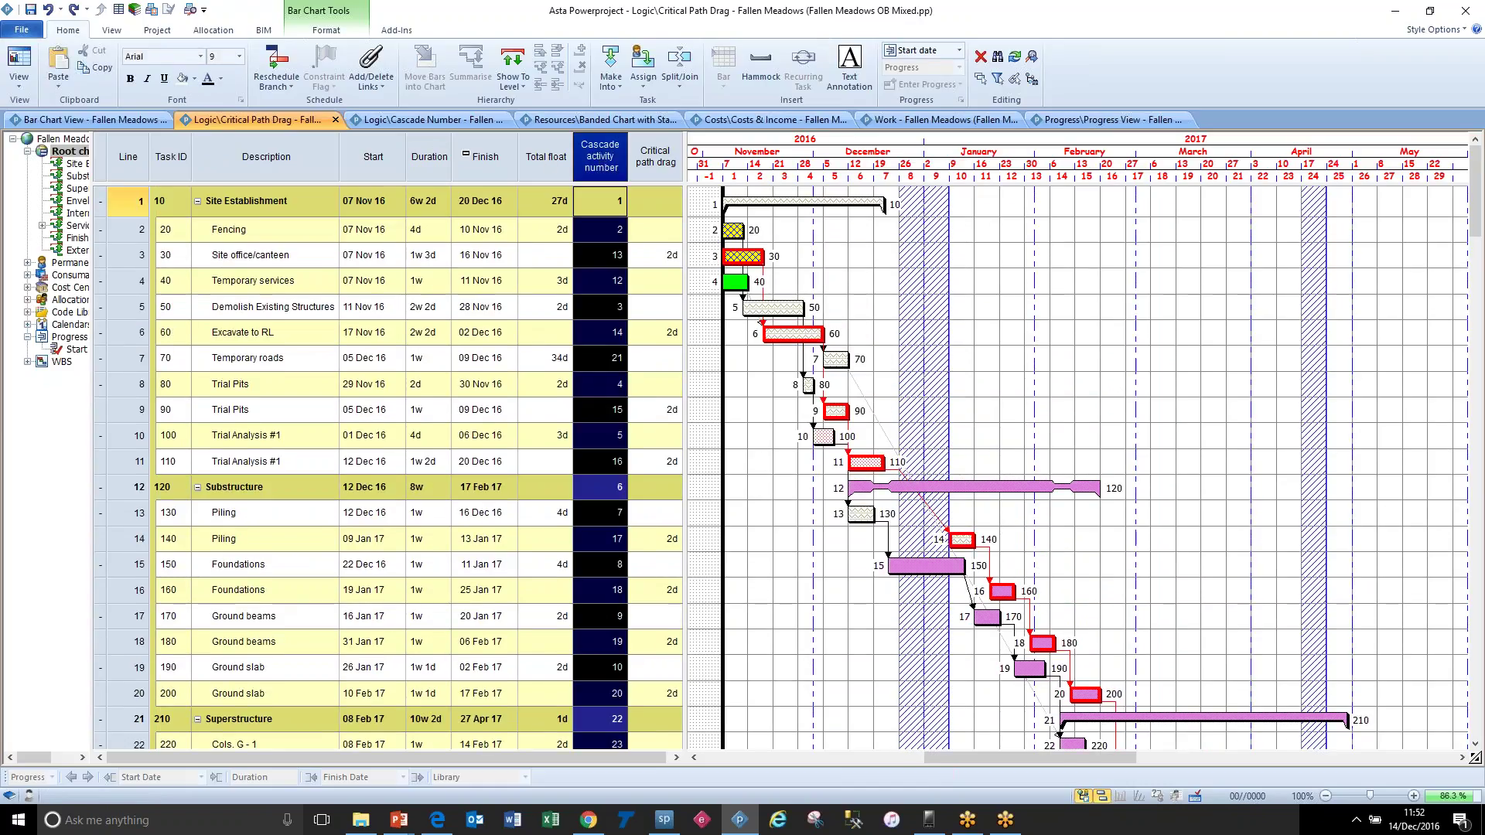
pyautogui.click(447, 120)
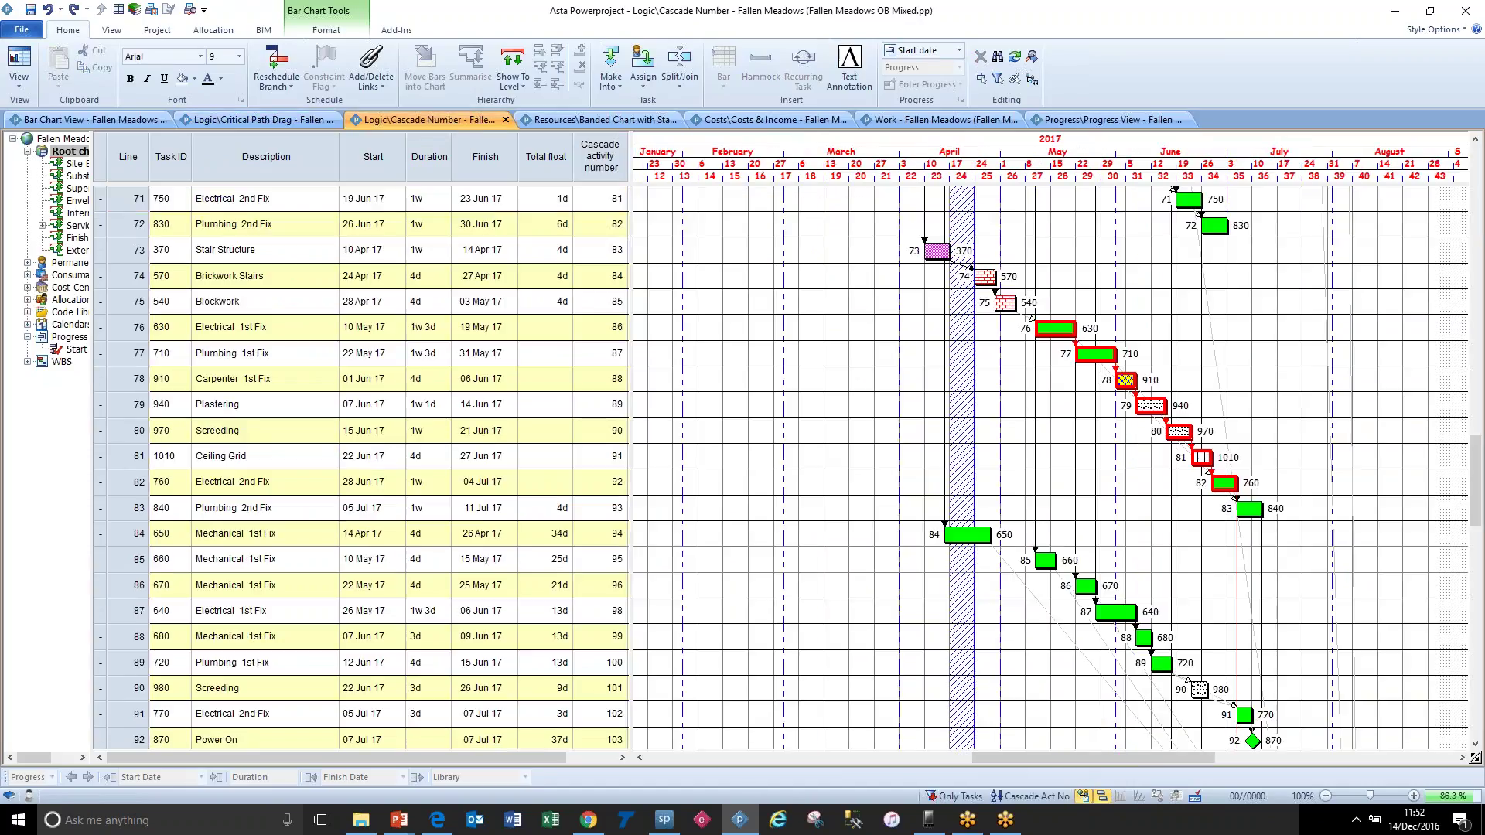
pyautogui.rightClick(602, 161)
pyautogui.press('Escape')
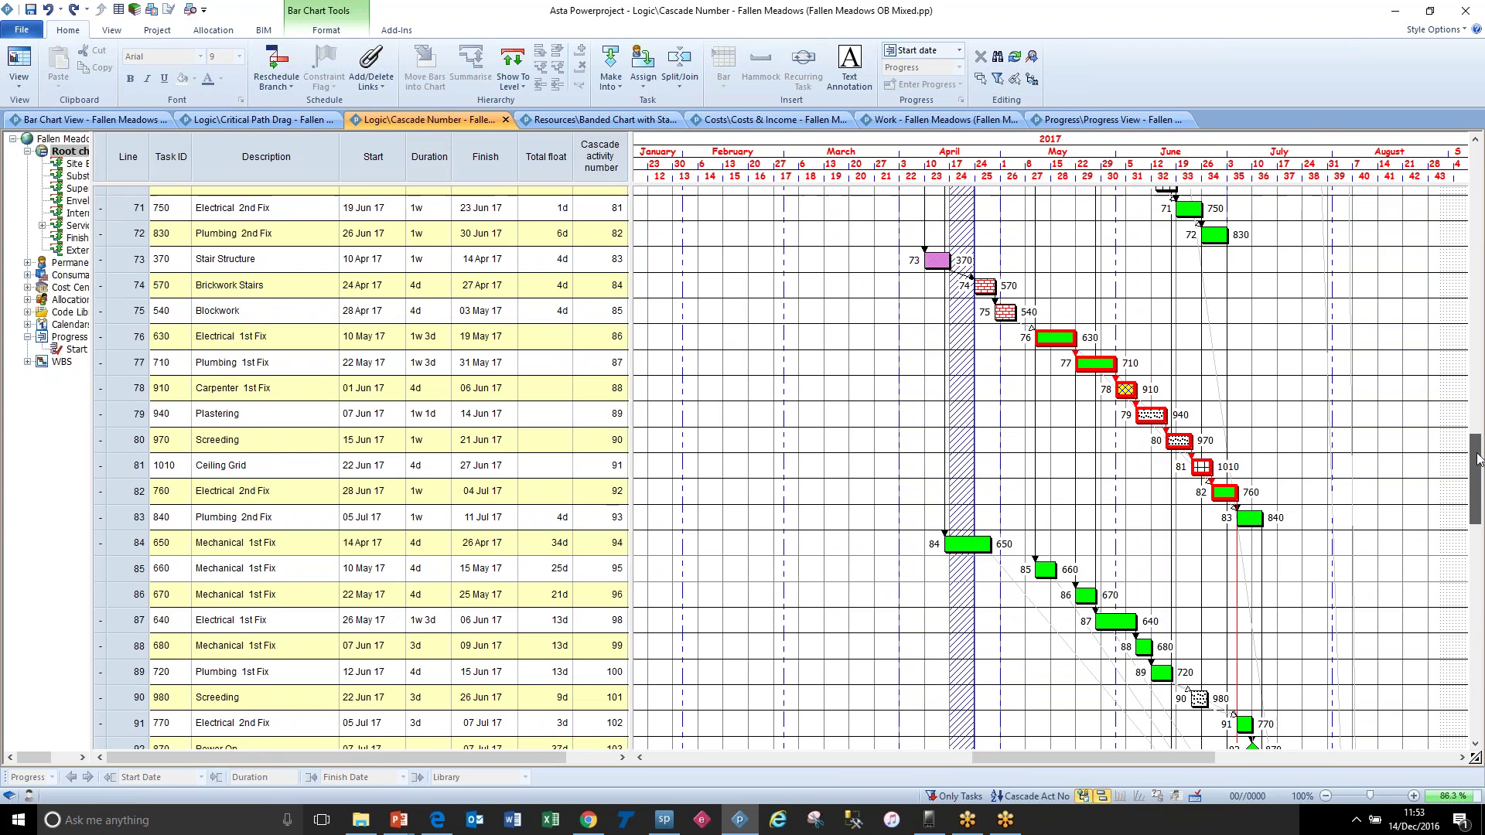
# Step: Examine the task chains ordered by cascade activity number from the programme's start down to the first- and second-fix tasks
pyautogui.moveTo(1475, 472); pyautogui.dragTo(1418, 198)
pyautogui.moveTo(1149, 756); pyautogui.dragTo(1064, 758)
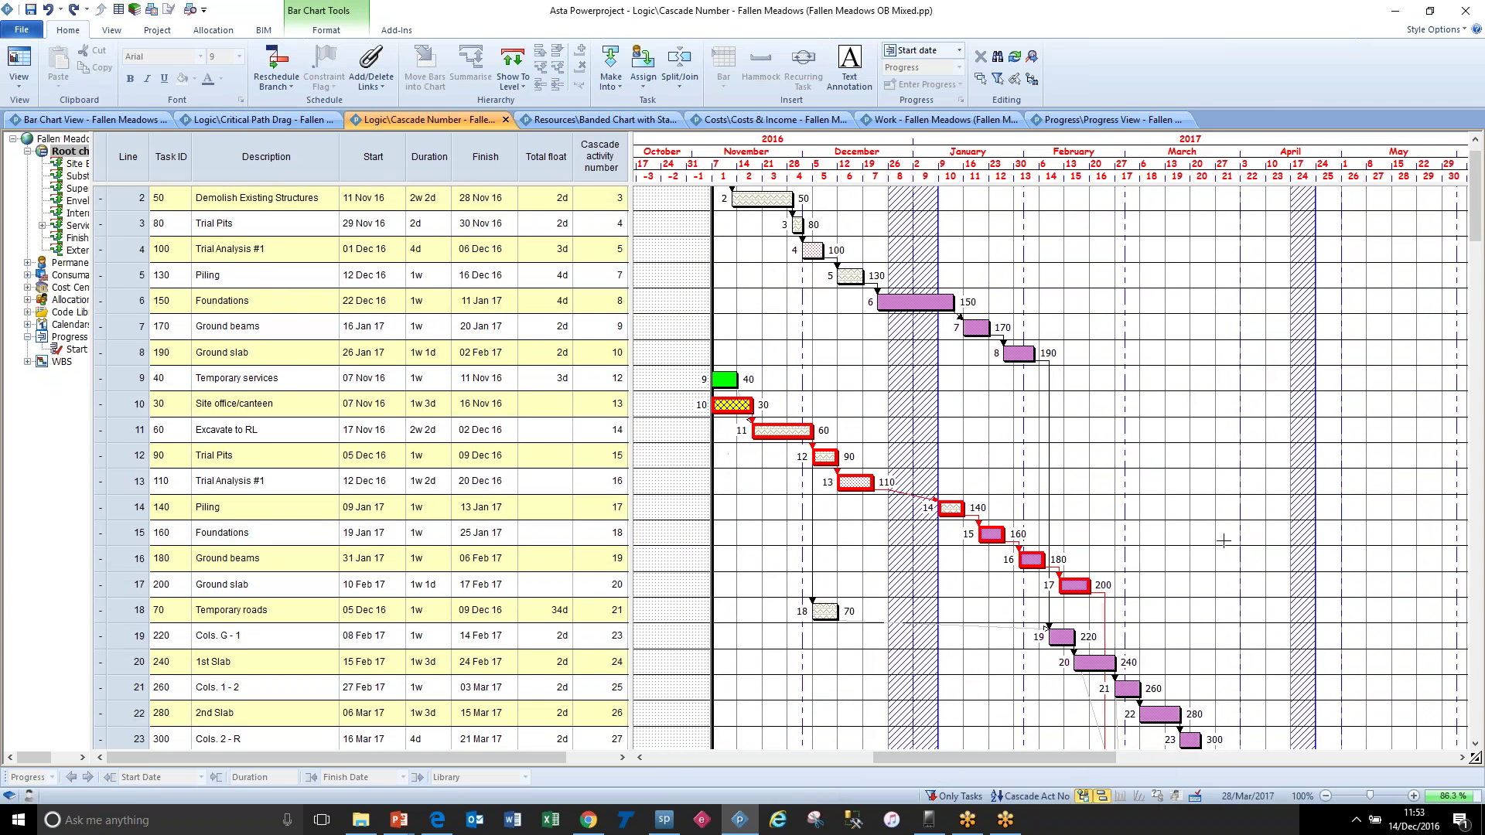
pyautogui.scroll(-2, 1226, 537)
pyautogui.scroll(-5, 1224, 540)
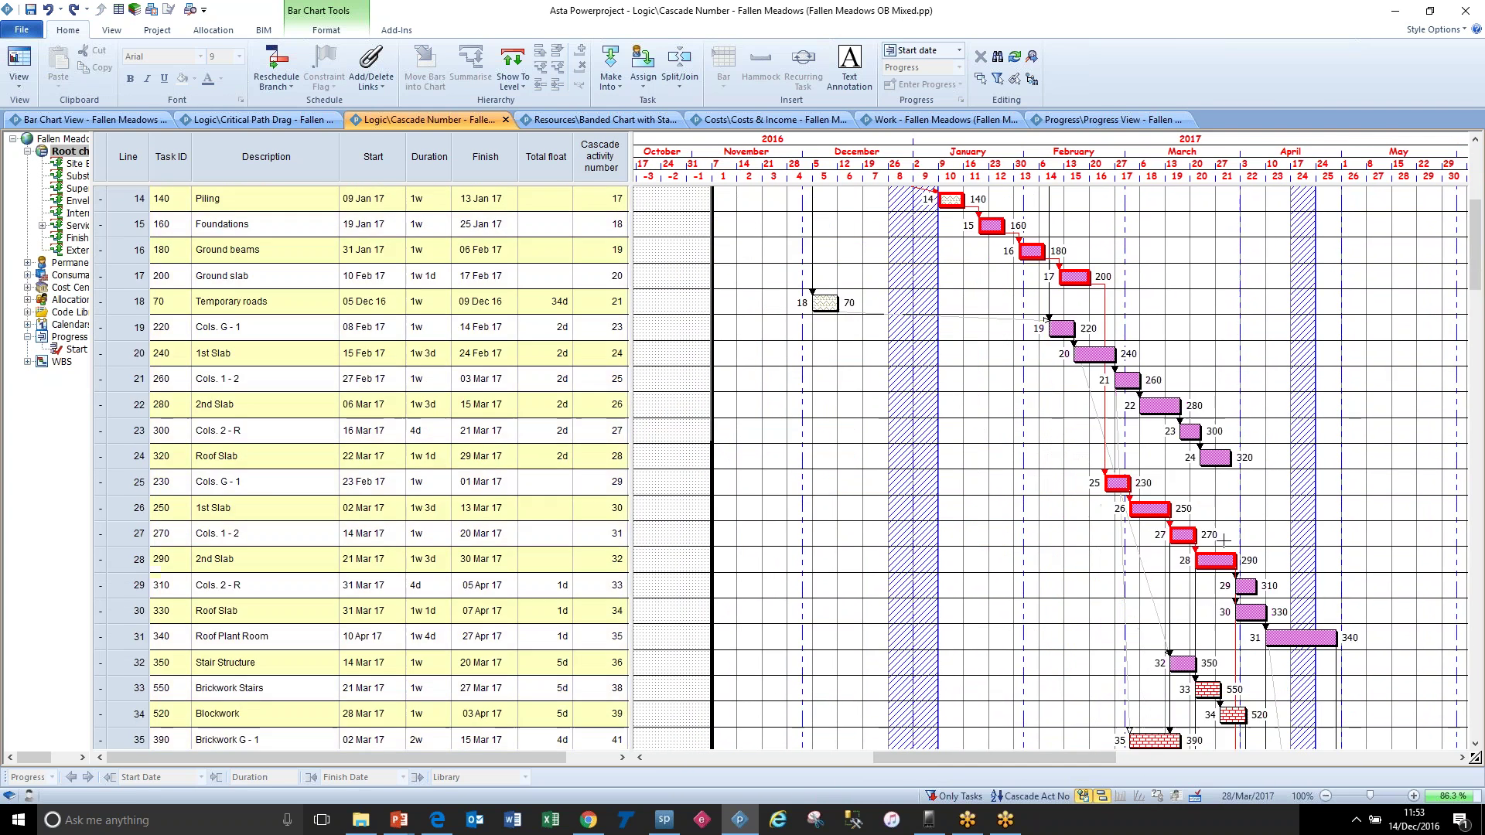
pyautogui.moveTo(1030, 763); pyautogui.dragTo(1131, 757)
pyautogui.scroll(-5, 1241, 460)
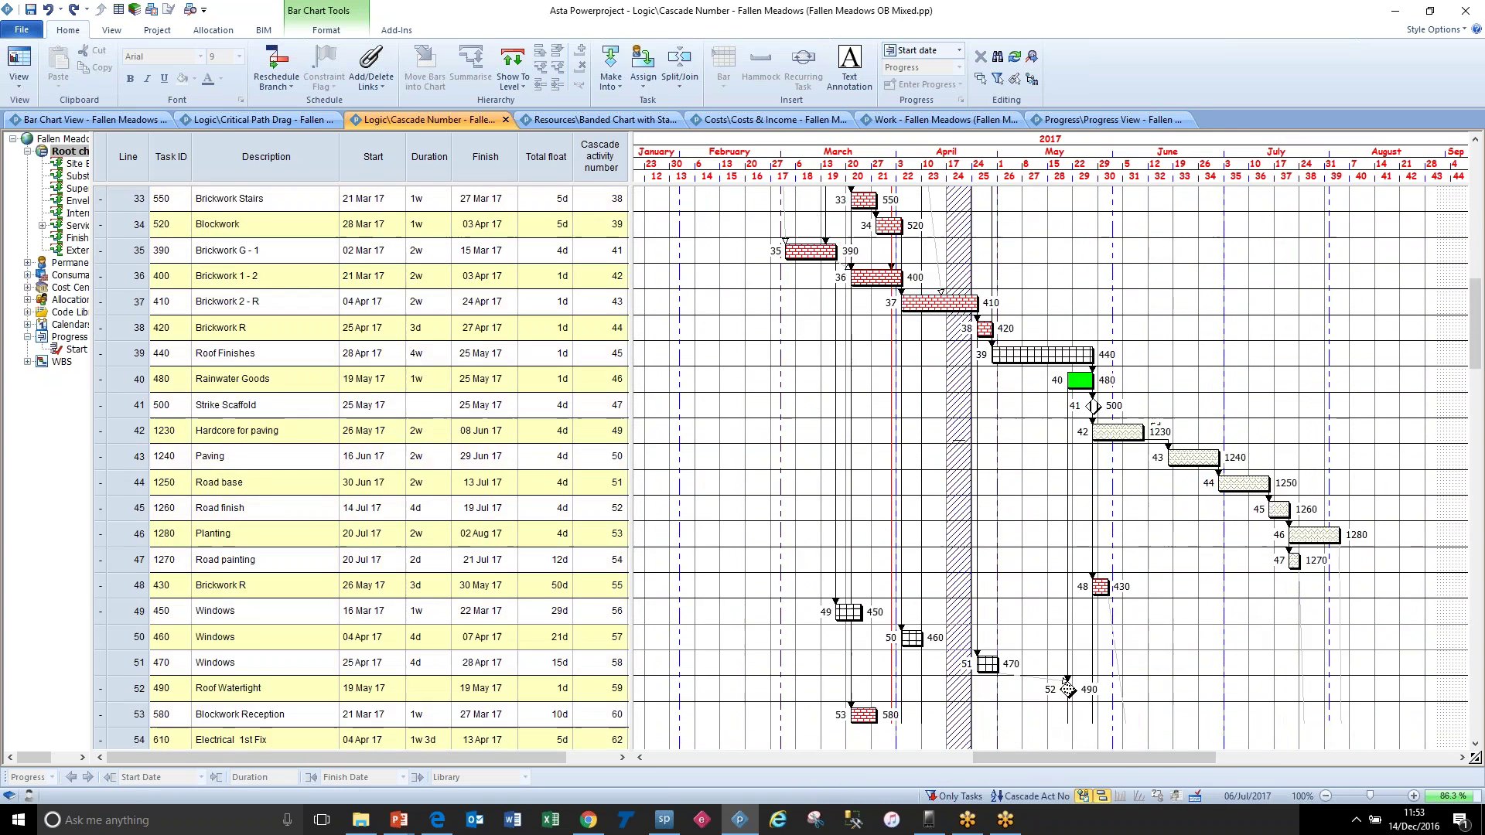
pyautogui.scroll(-3, 1240, 465)
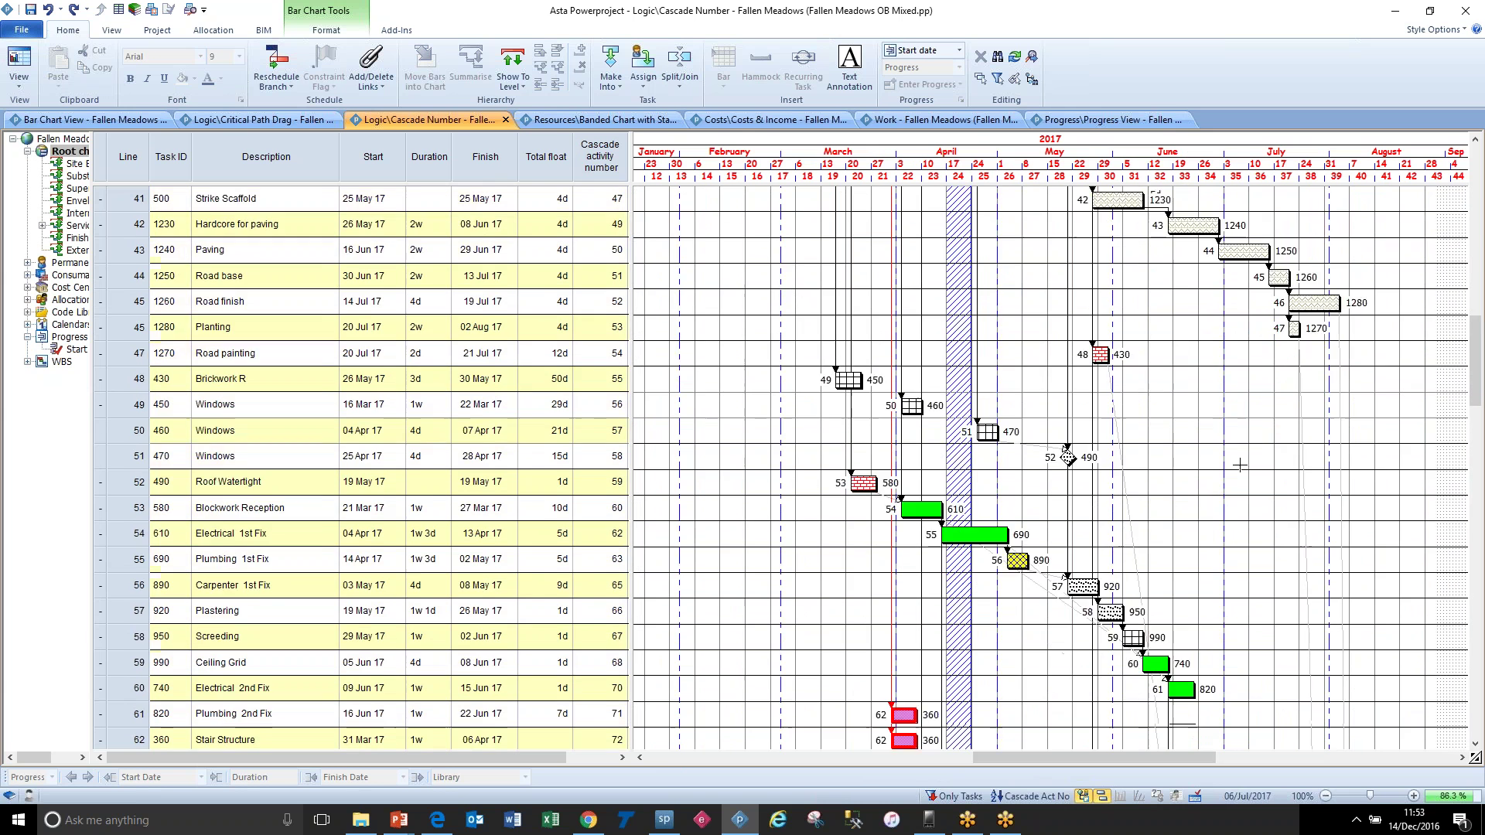
pyautogui.scroll(-1, 1238, 469)
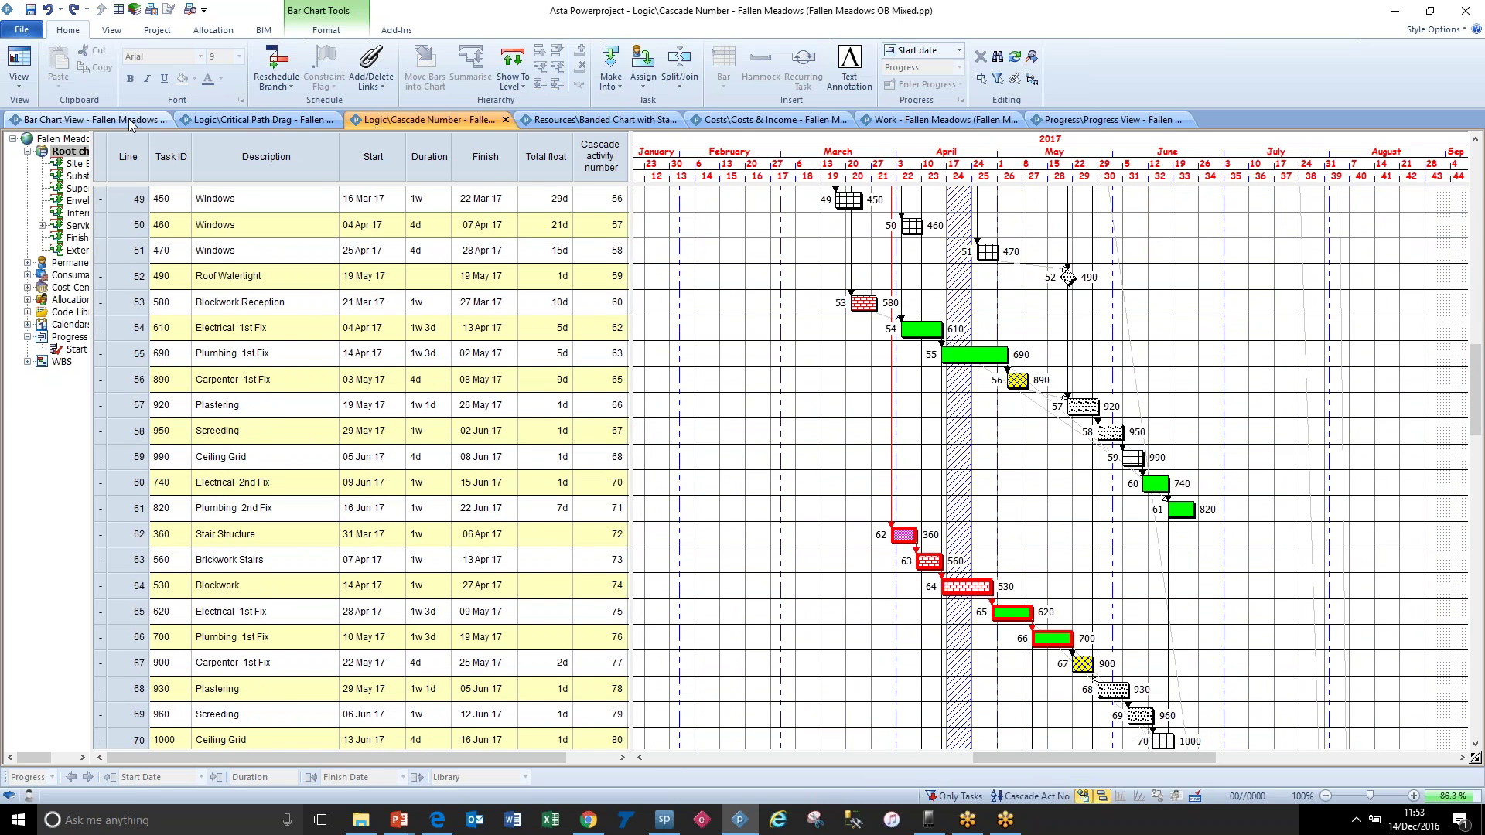
# Step: In the Bar Chart View, show the path to the 2nd Slab task 290, including all links
pyautogui.click(89, 120)
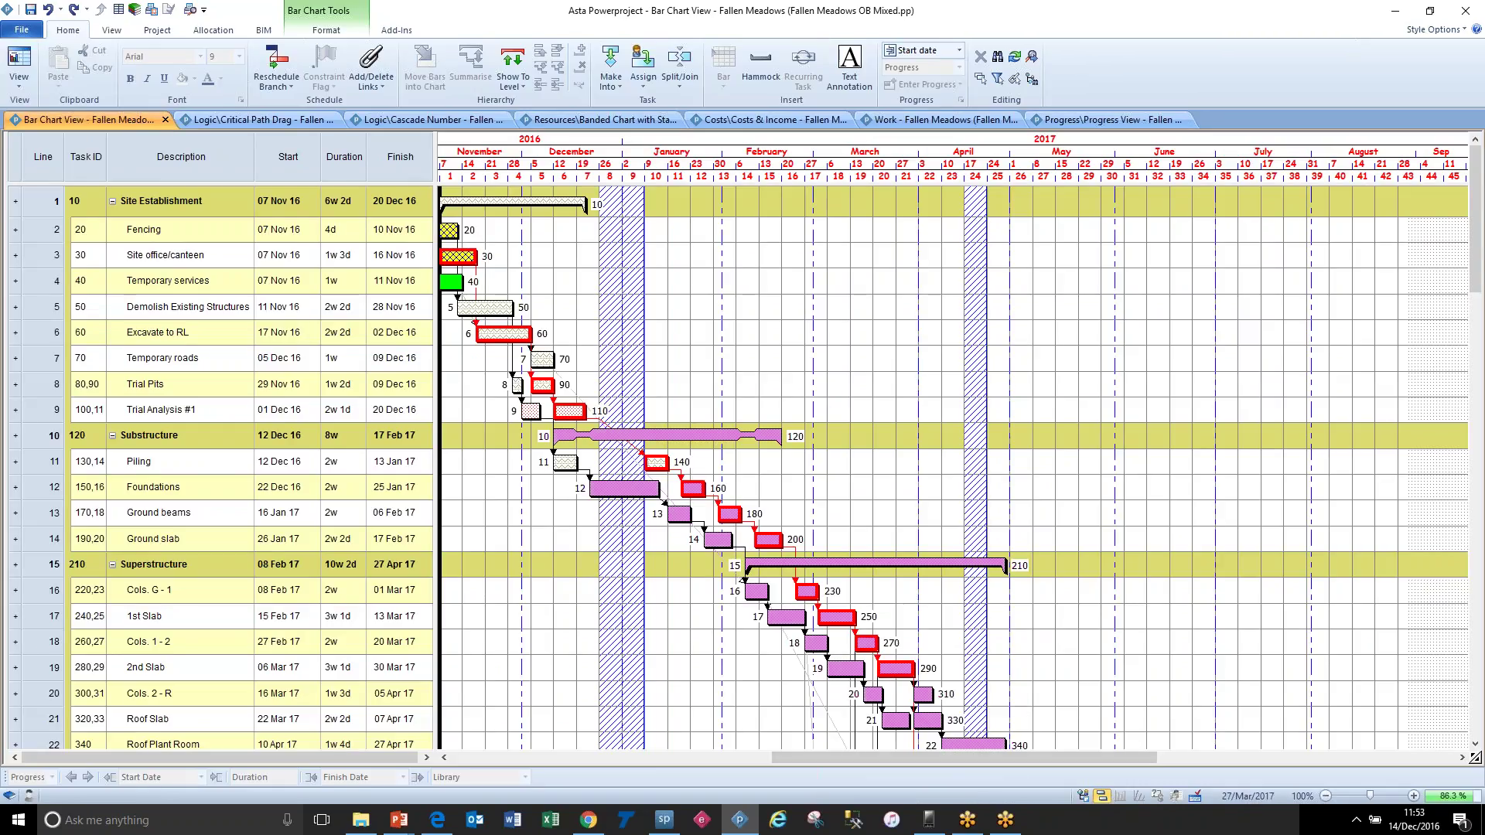
pyautogui.rightClick(897, 669)
pyautogui.click(896, 670)
pyautogui.click(26, 77)
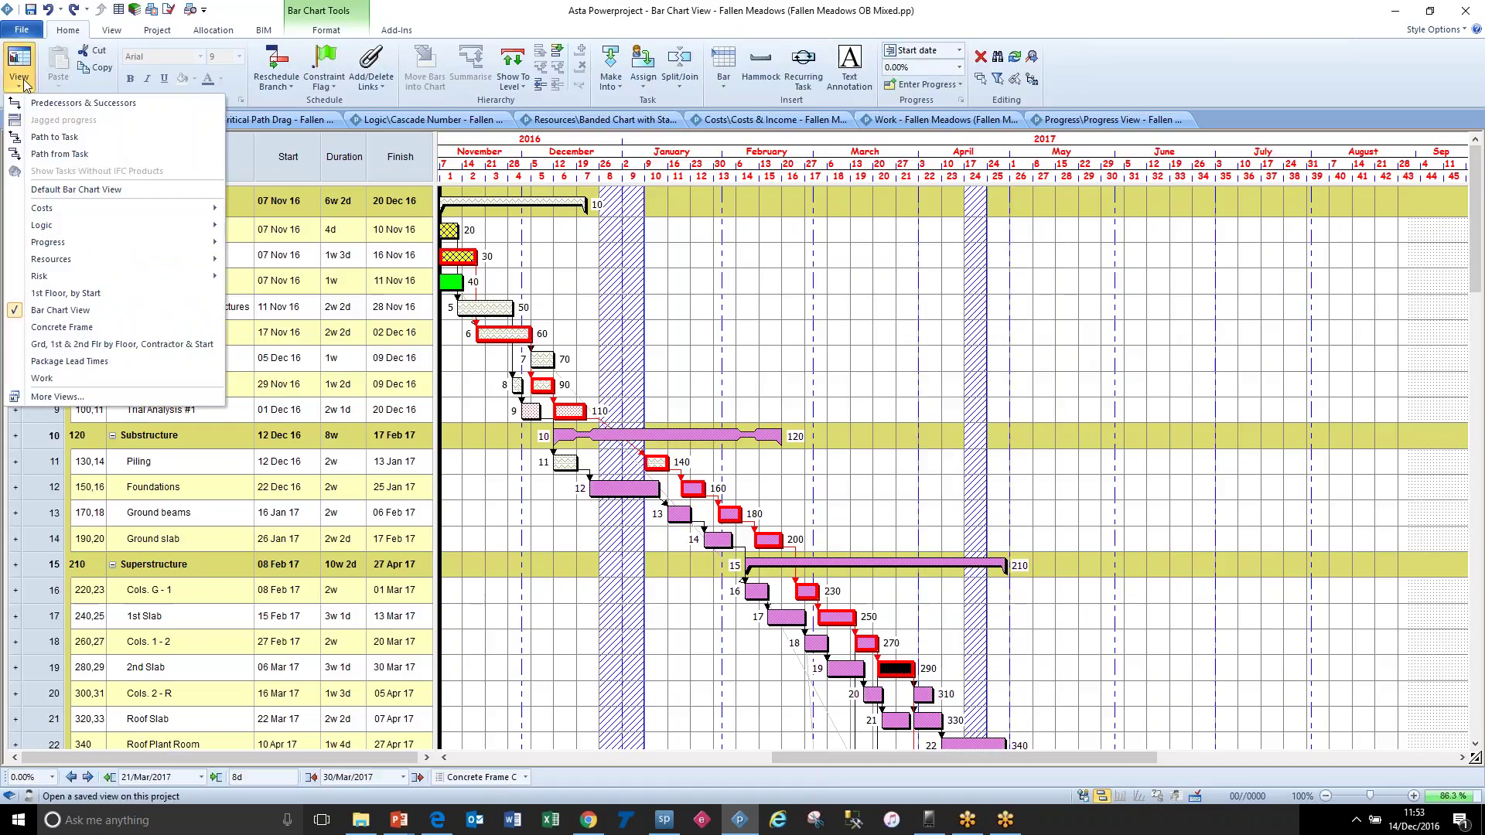
pyautogui.click(128, 140)
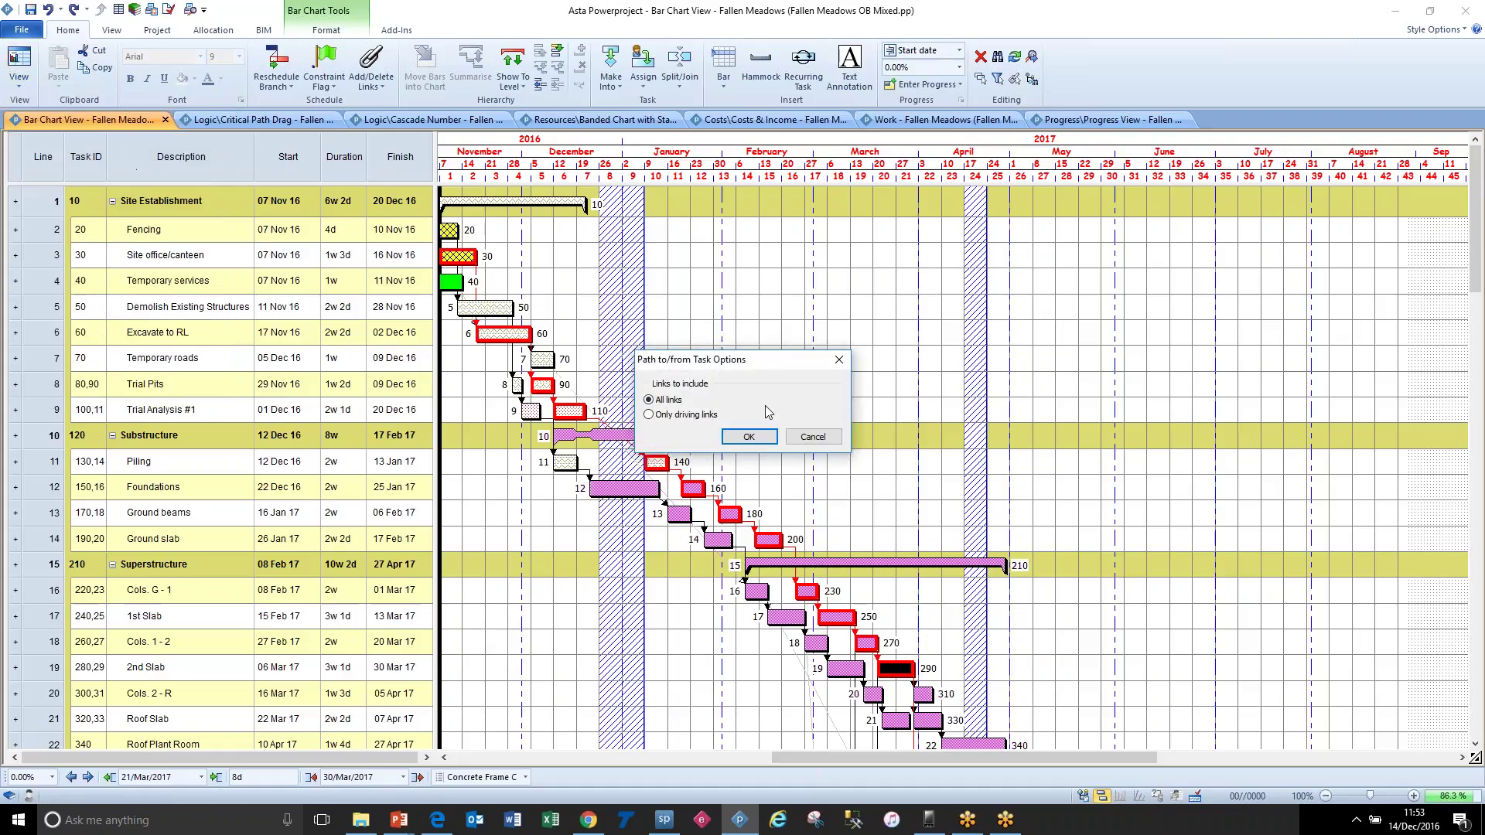
pyautogui.click(749, 437)
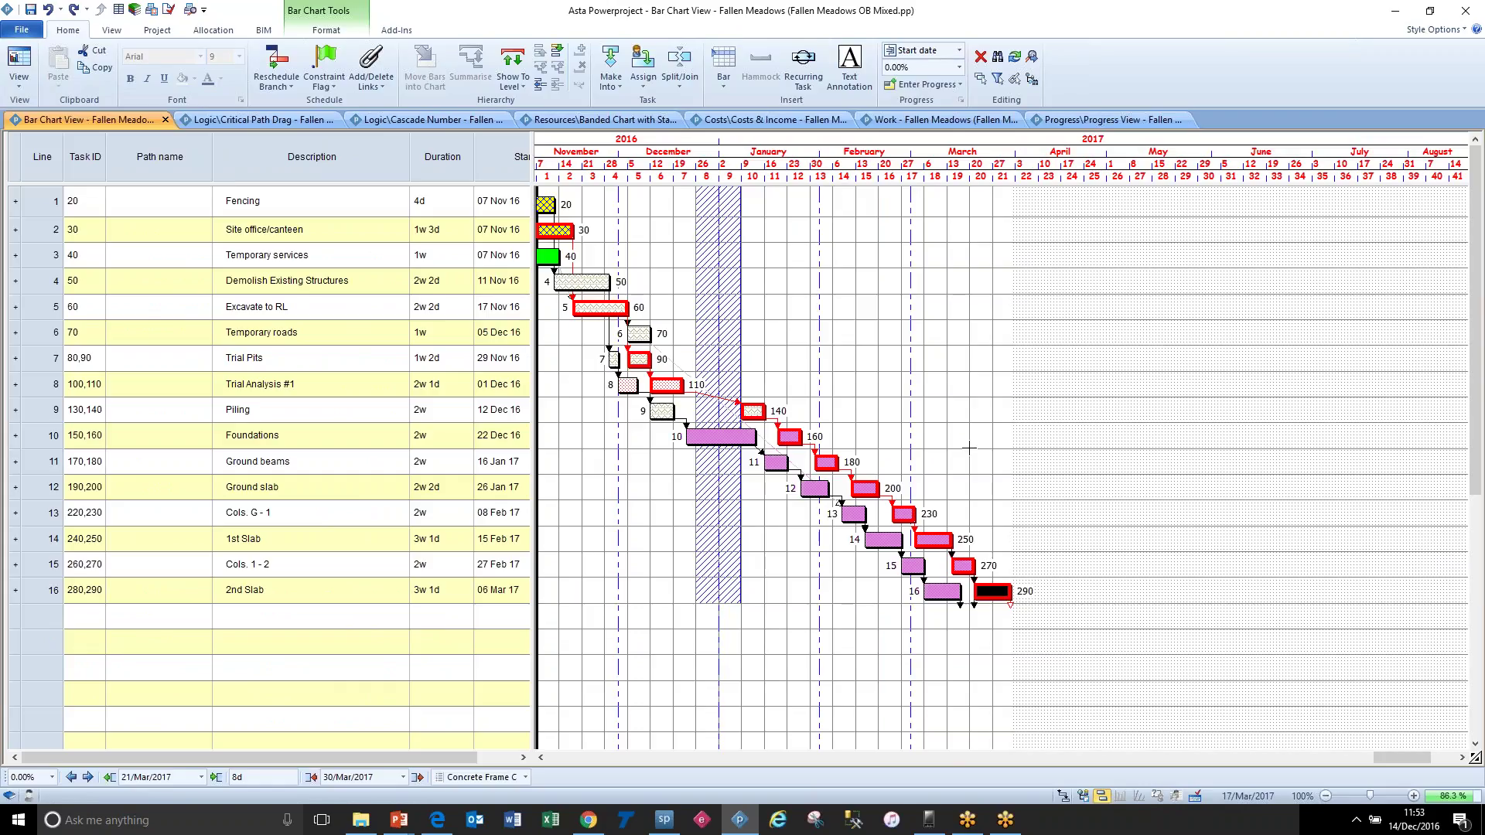
# Step: Turn off the path to the 2nd Slab task 290 and show the path from it, including all links
pyautogui.click(25, 89)
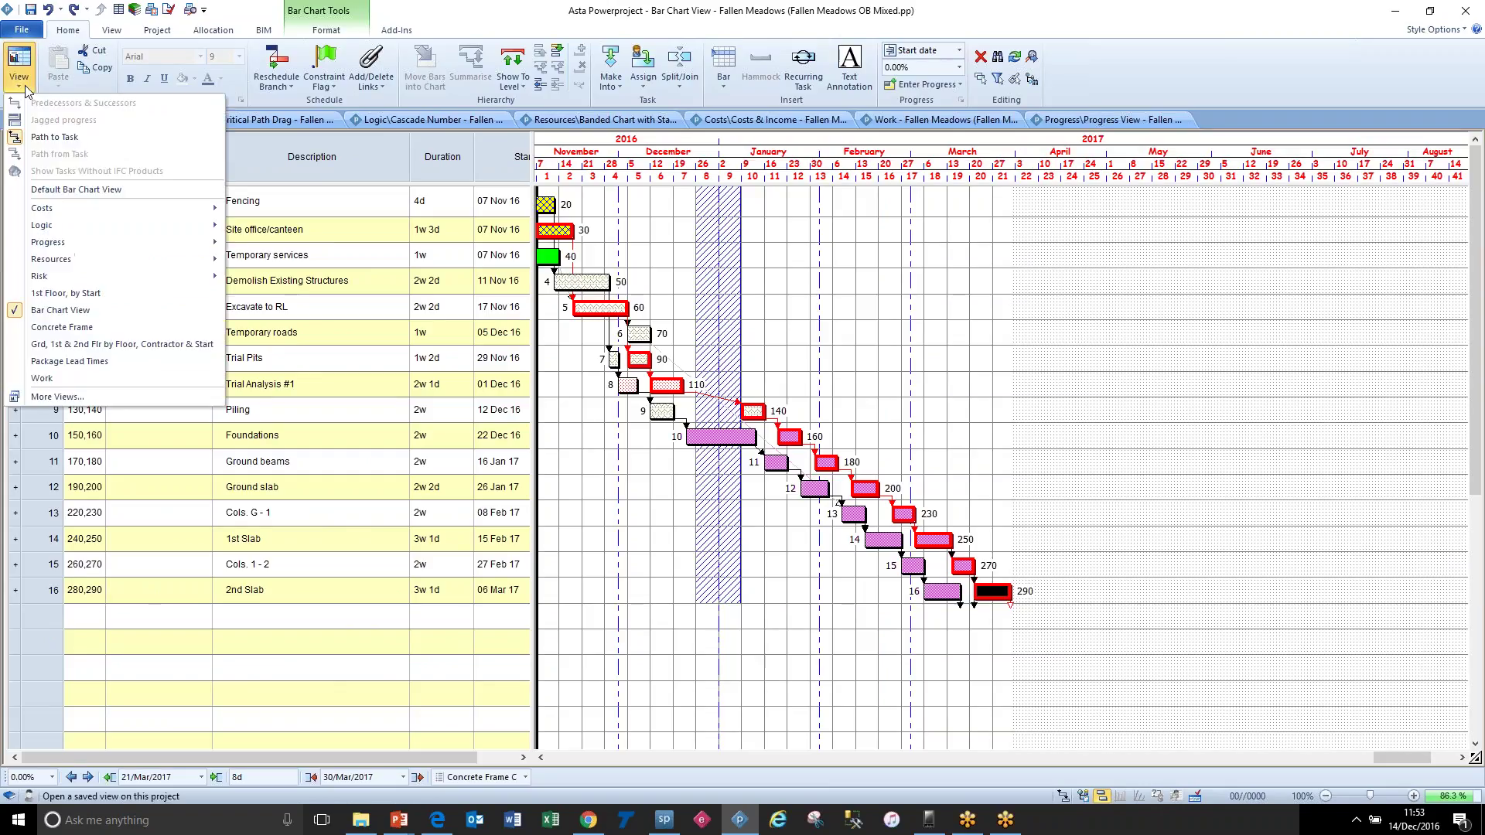
pyautogui.click(33, 137)
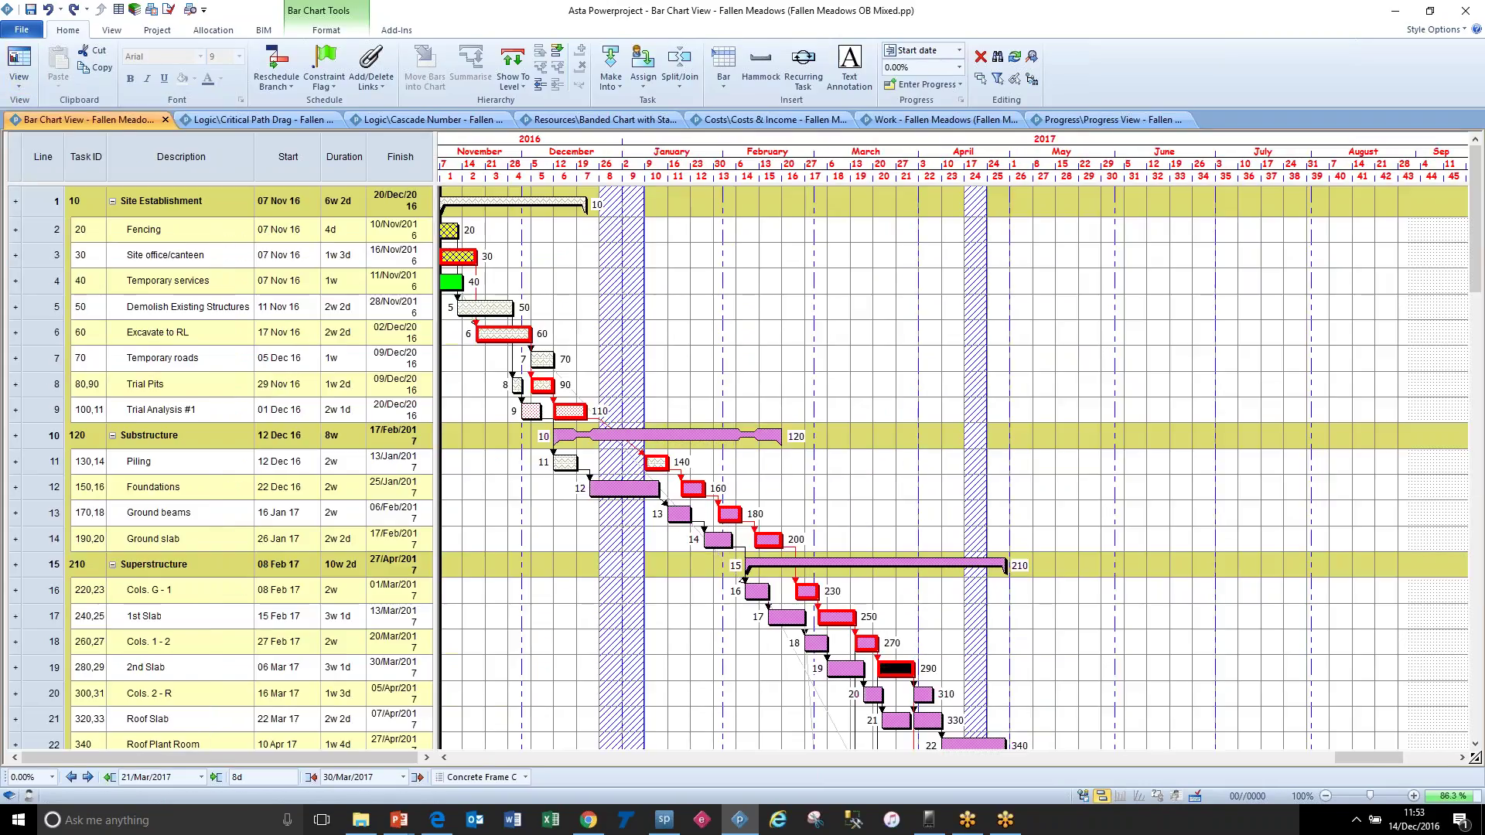
pyautogui.click(19, 81)
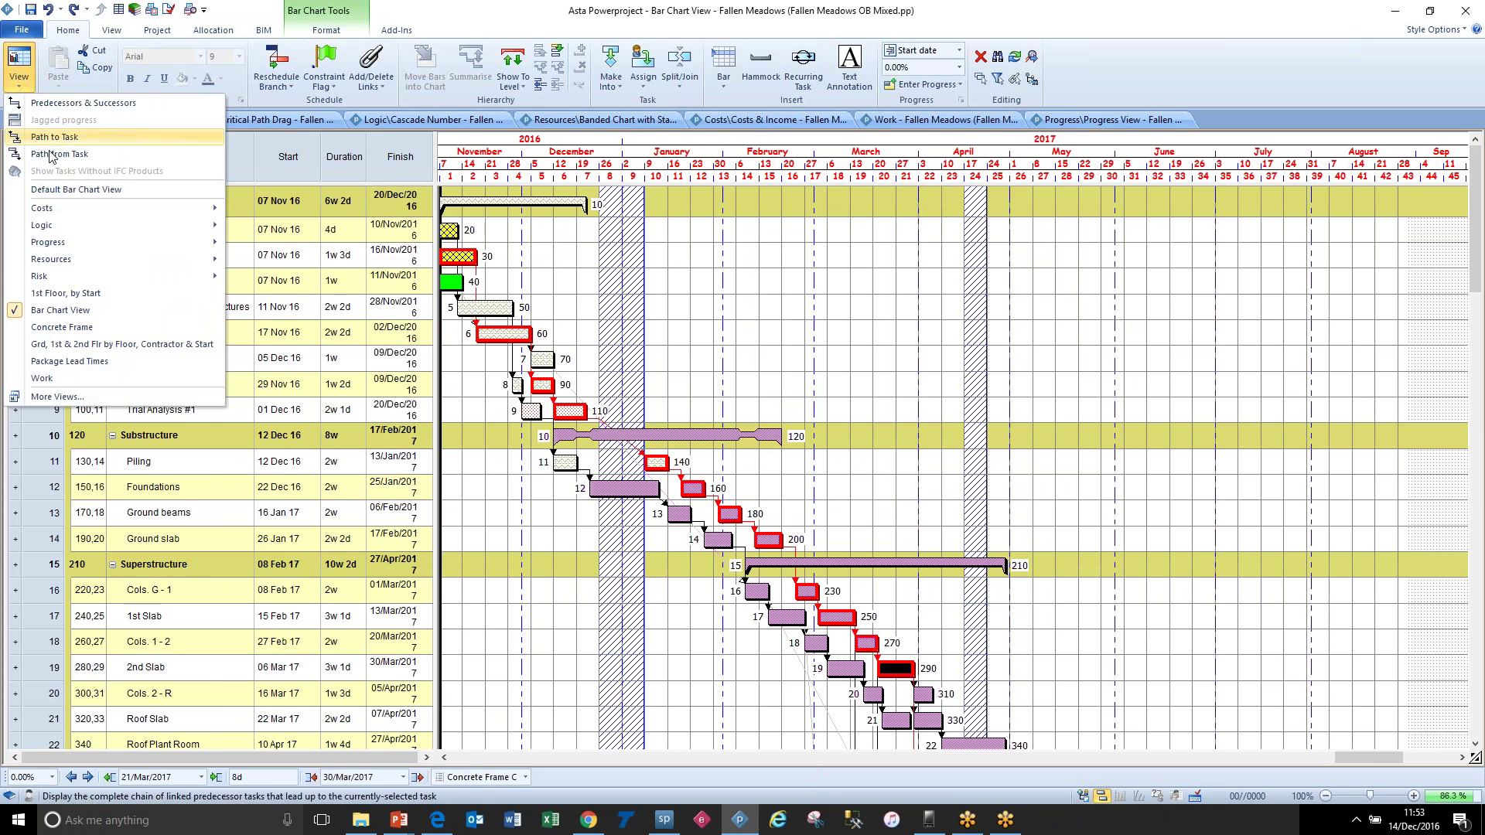
pyautogui.click(75, 154)
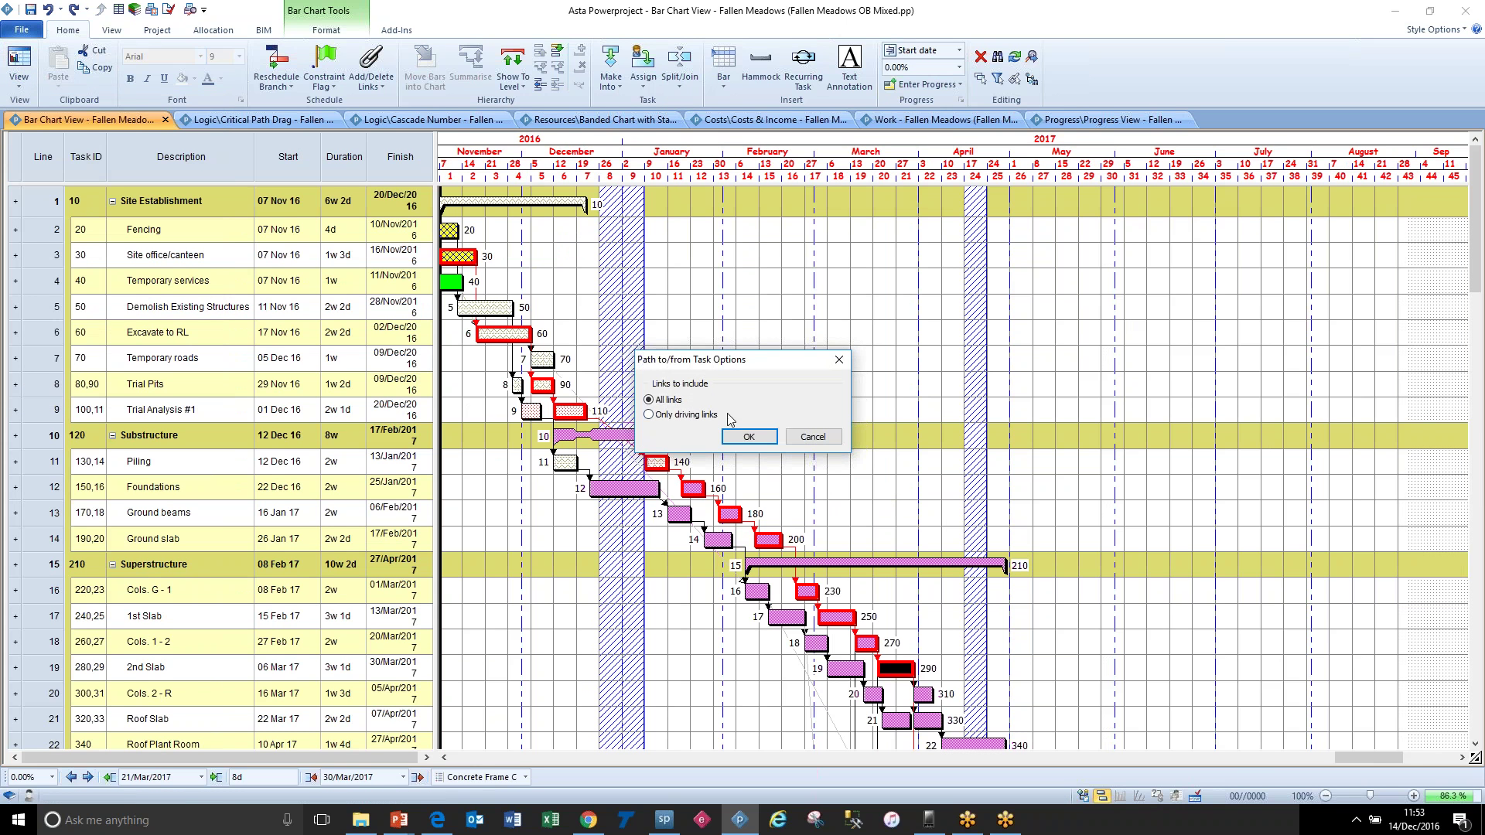
pyautogui.press('Return')
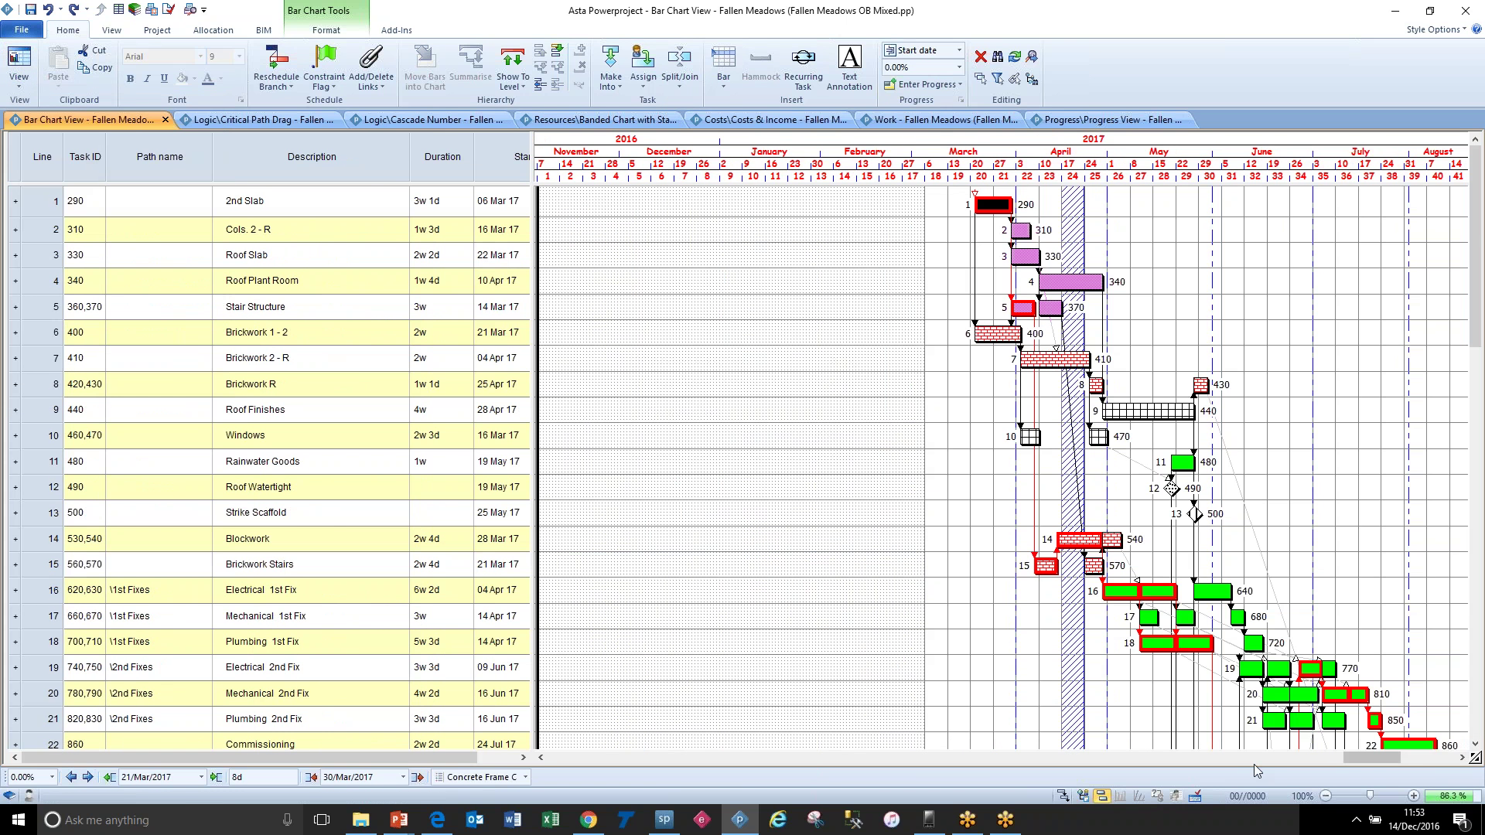
# Step: Examine the chain of tasks following the 2nd Slab task down to Power On, and turn off the path display
pyautogui.moveTo(1364, 759); pyautogui.dragTo(1379, 759)
pyautogui.scroll(-3, 1207, 509)
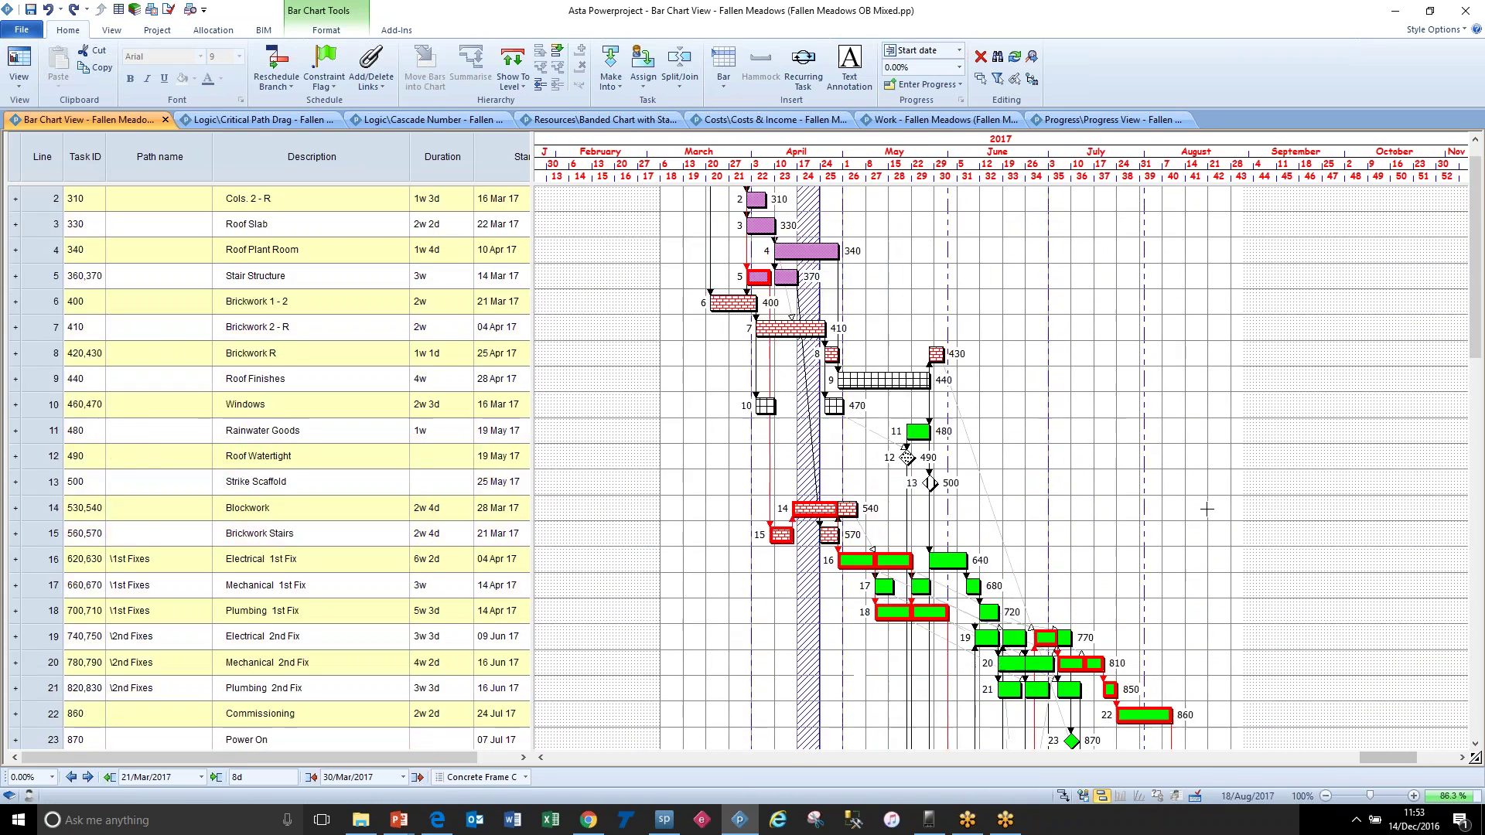
pyautogui.scroll(-2, 1206, 509)
pyautogui.scroll(4, 1204, 526)
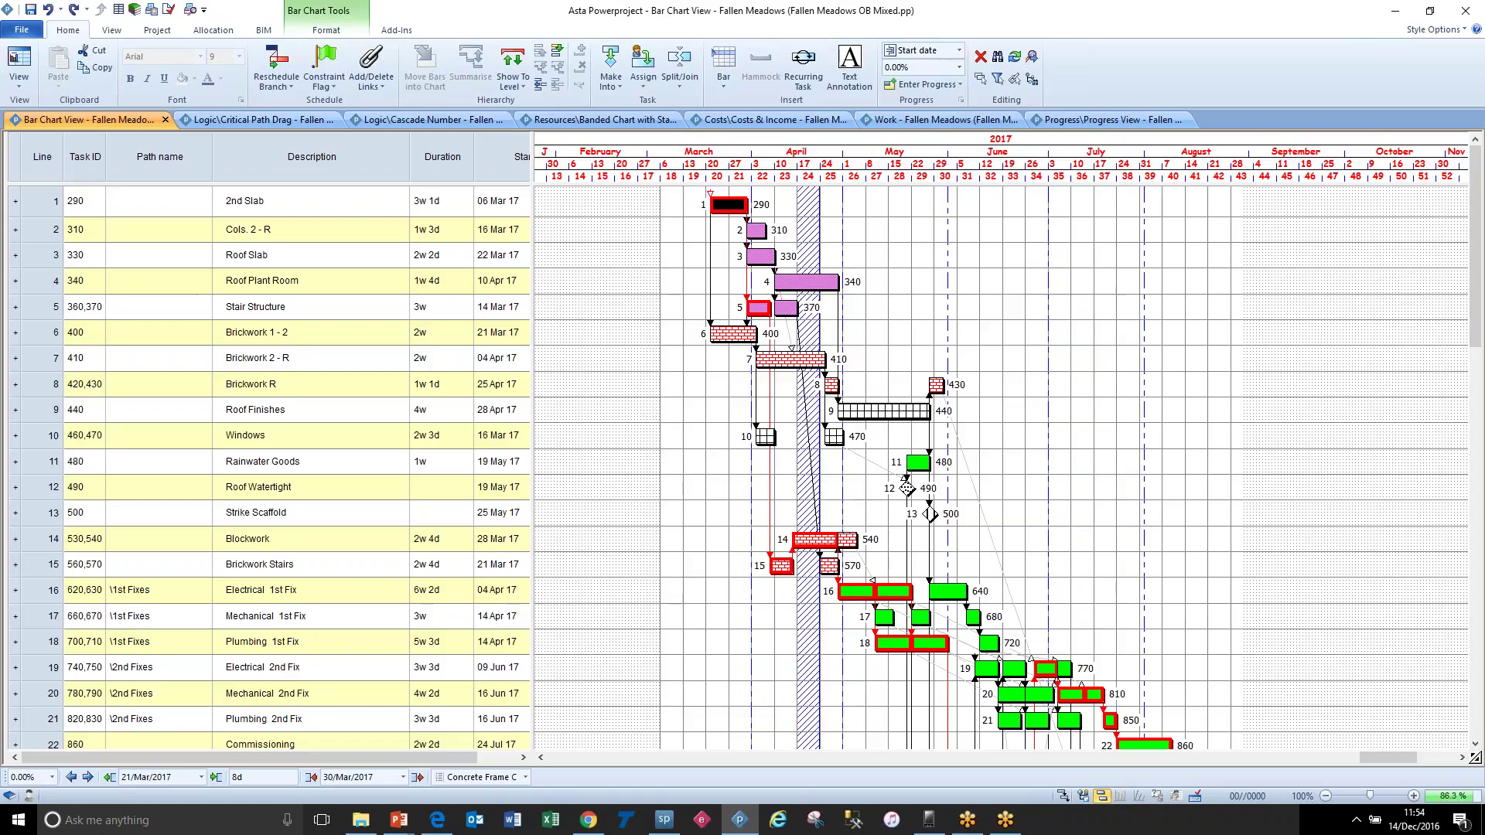
pyautogui.click(19, 76)
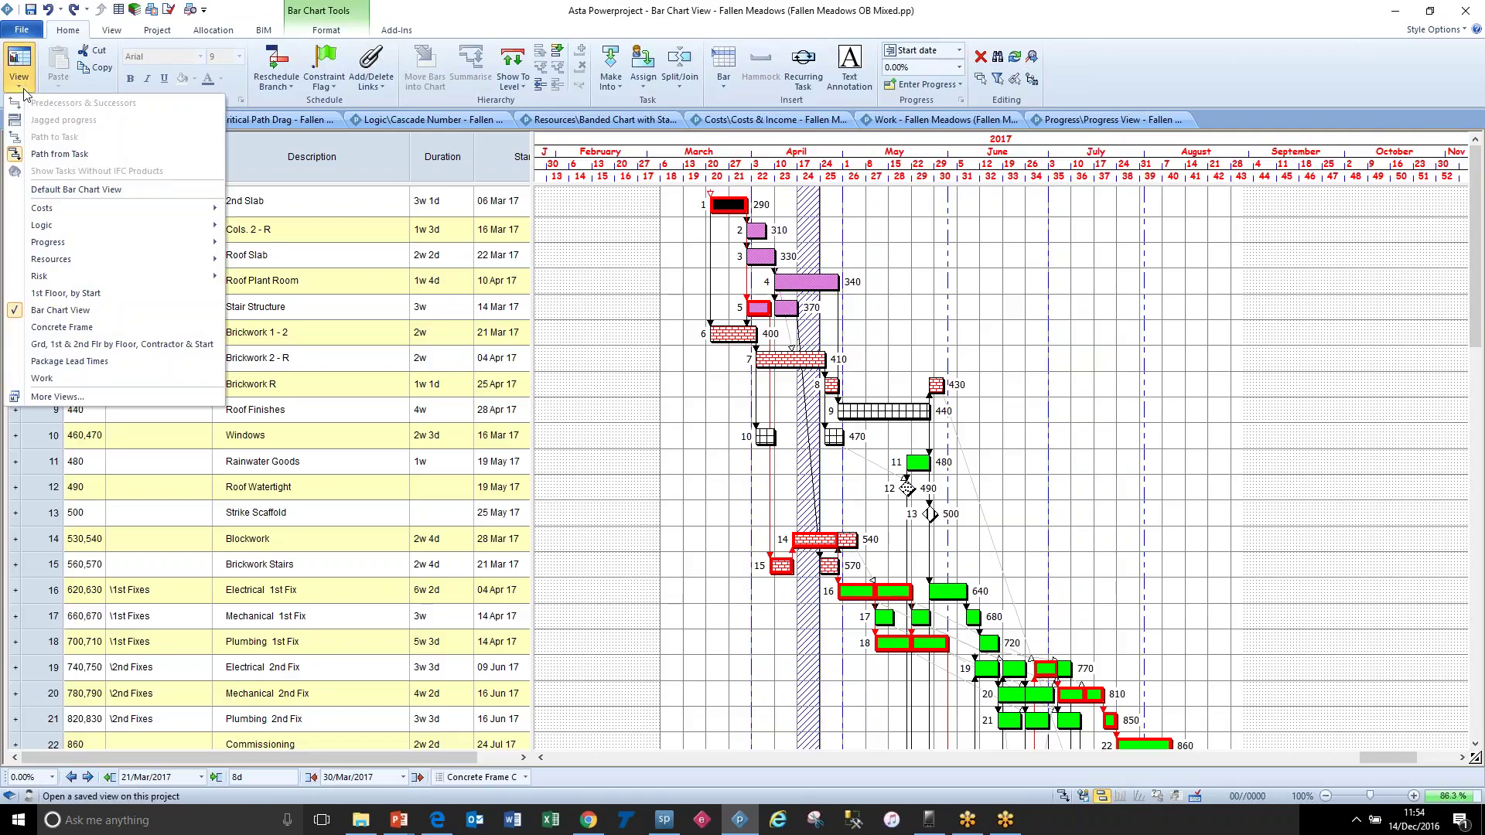
pyautogui.click(49, 154)
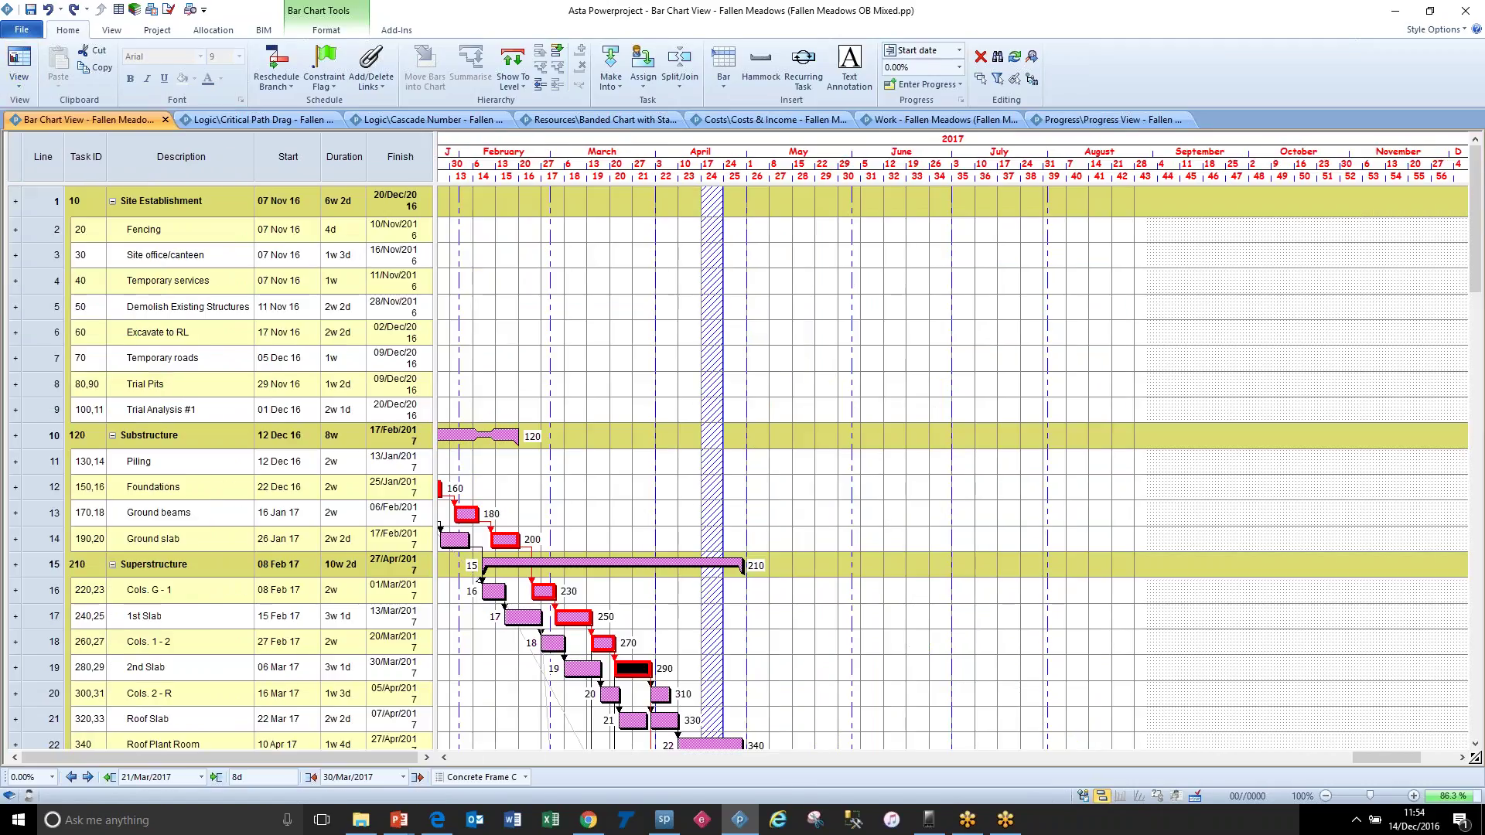
# Step: Narrow the task table so it ends at the Duration column, and bring the programme's November 2016 start into the chart
pyautogui.click(523, 279)
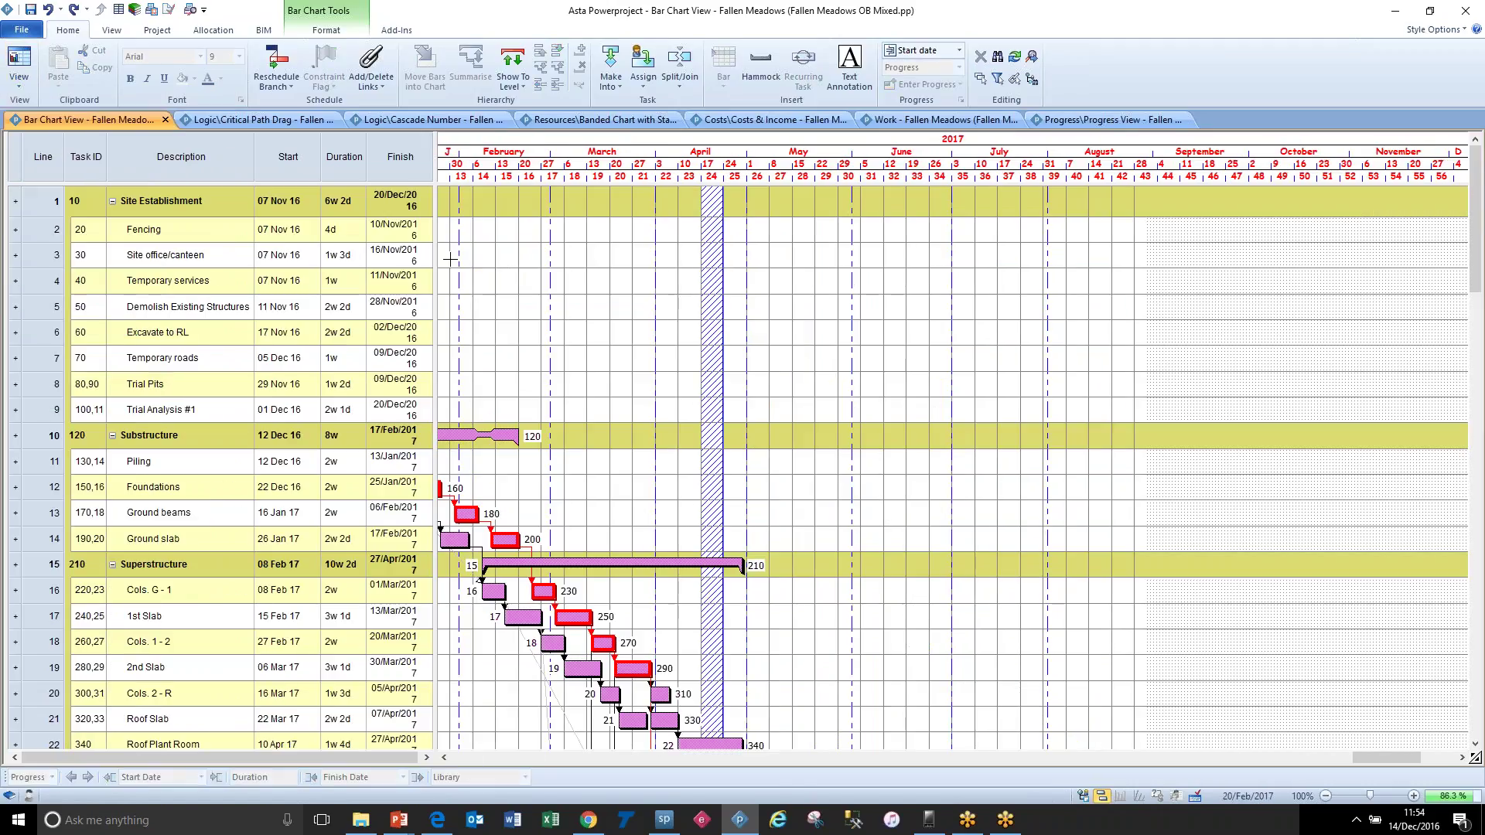
pyautogui.moveTo(433, 263); pyautogui.dragTo(373, 263)
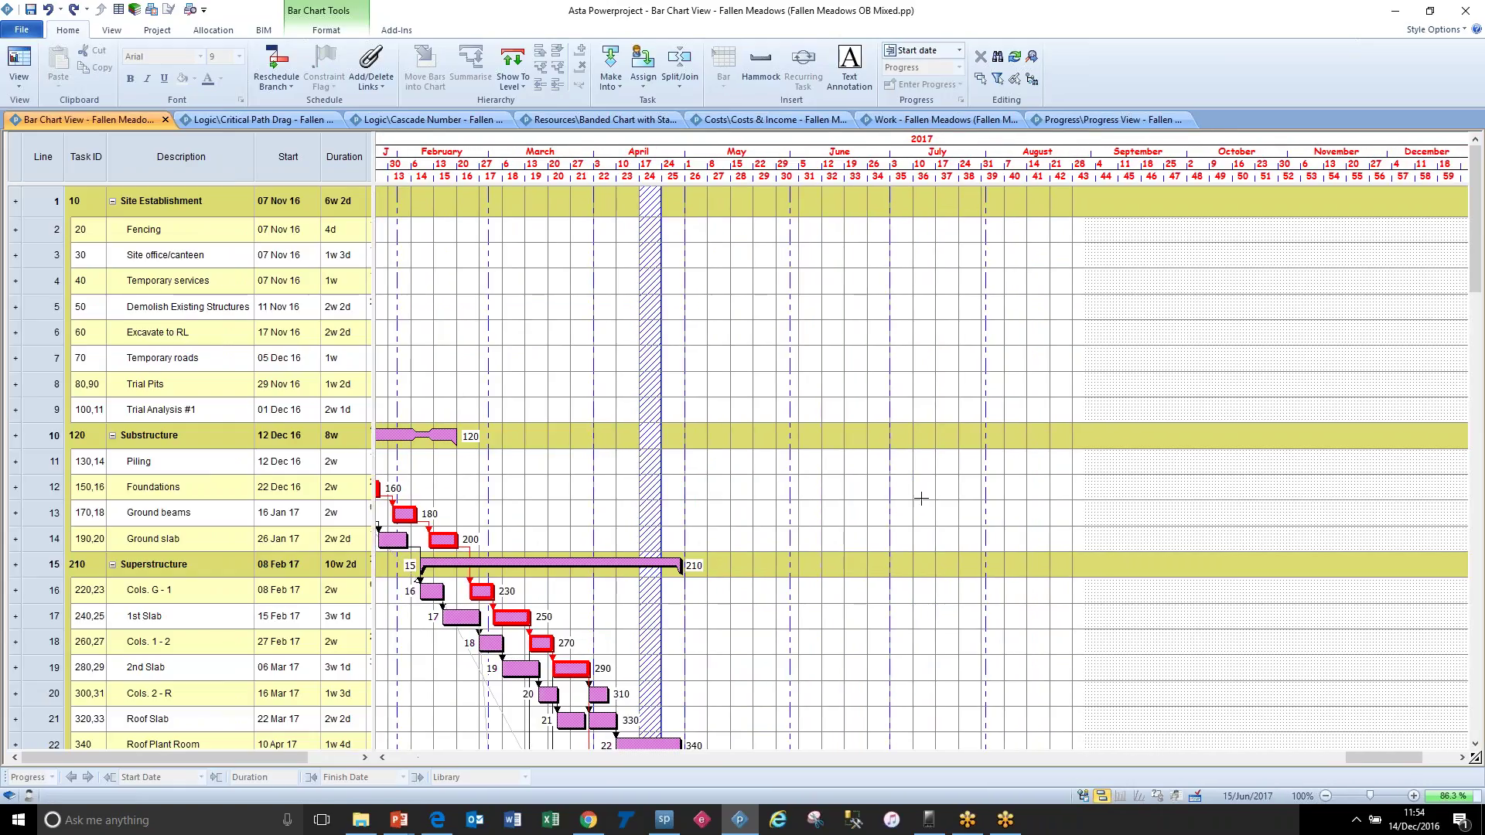
pyautogui.moveTo(1395, 758); pyautogui.dragTo(1364, 759)
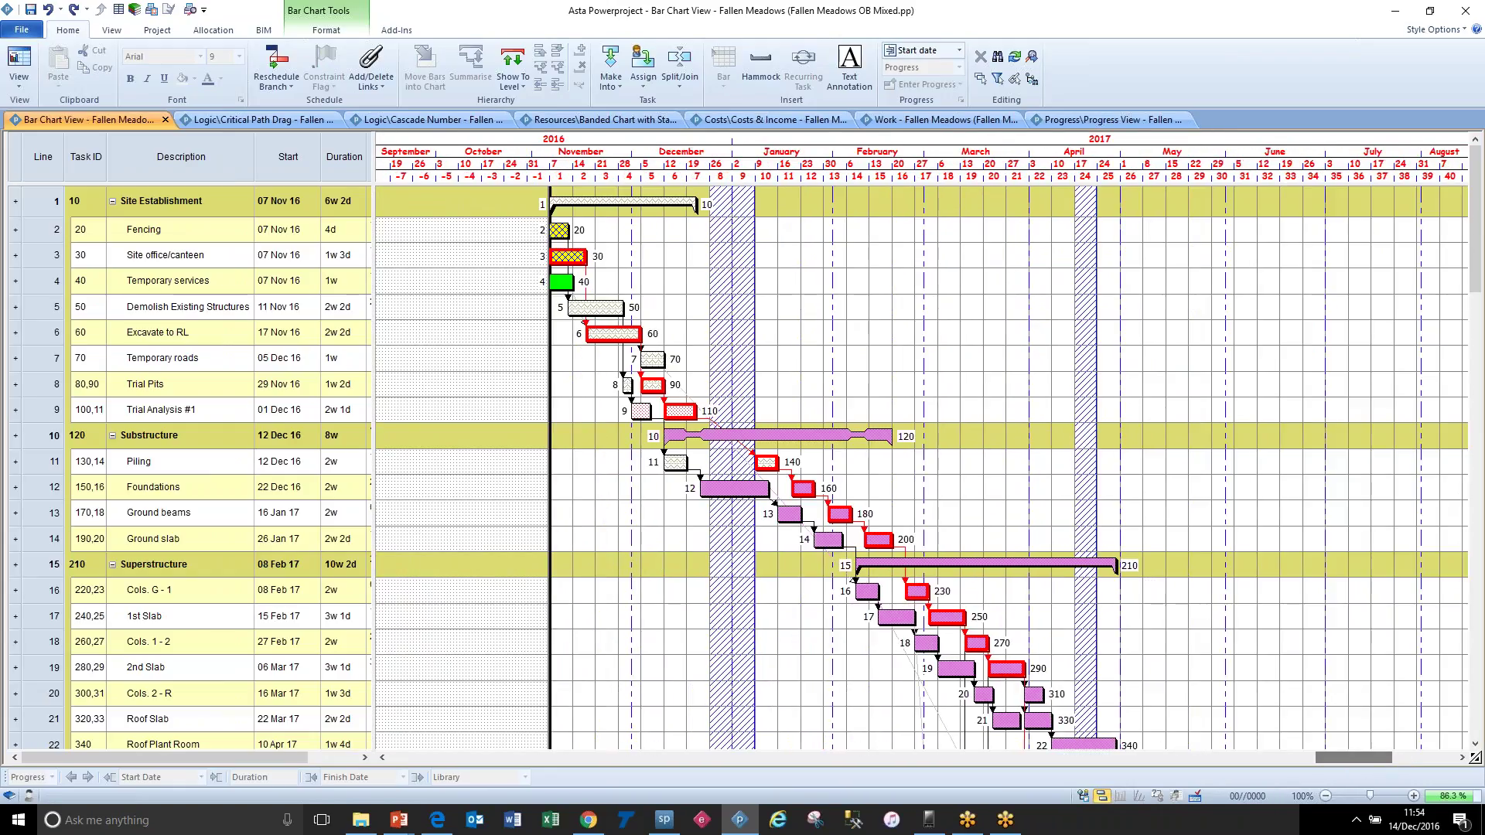
# Step: In the constraints of the first Ground beams task, set Must complete within to None
pyautogui.doubleClick(790, 516)
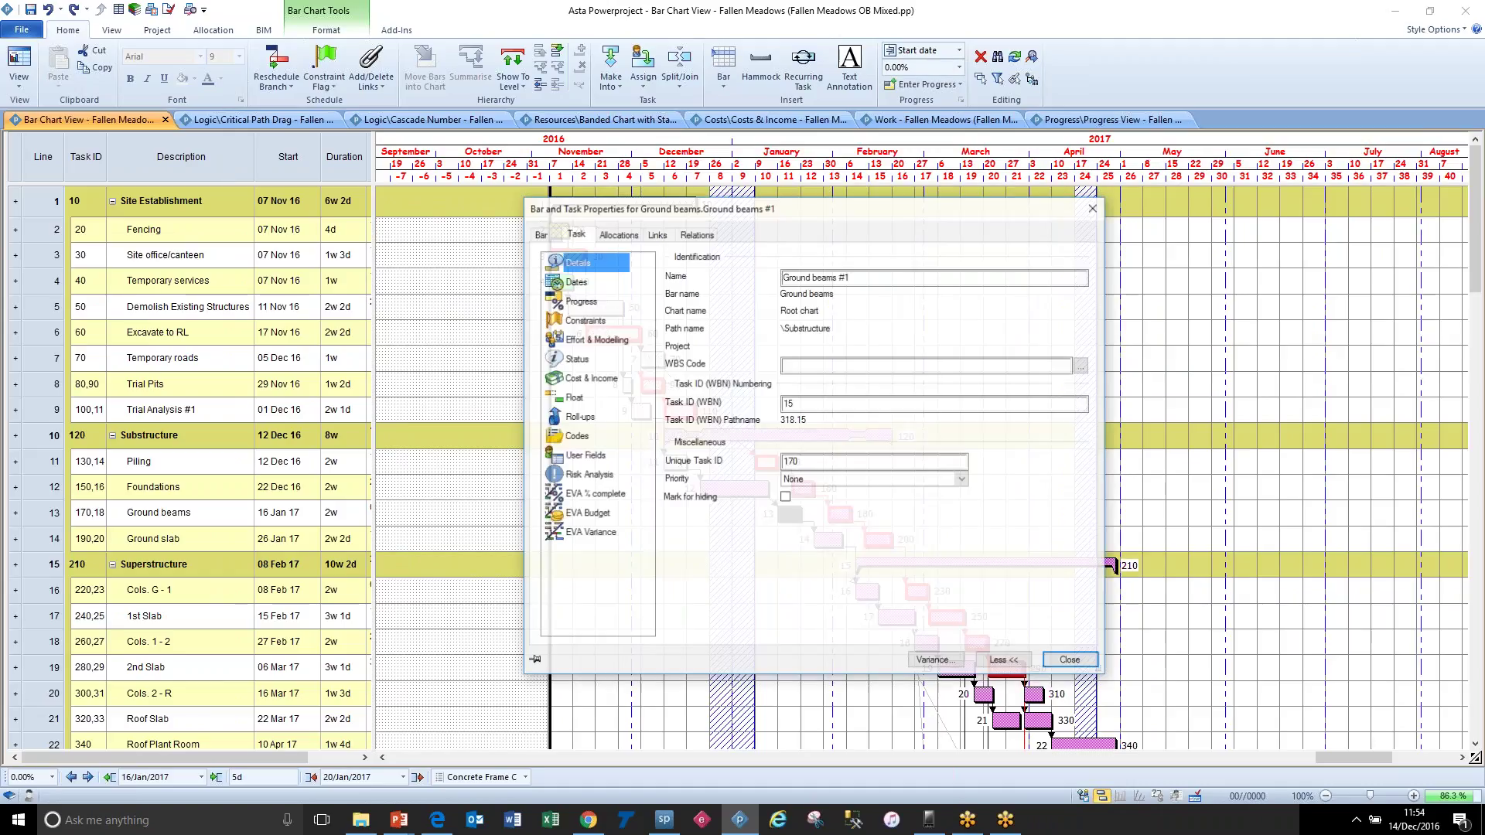
pyautogui.click(587, 321)
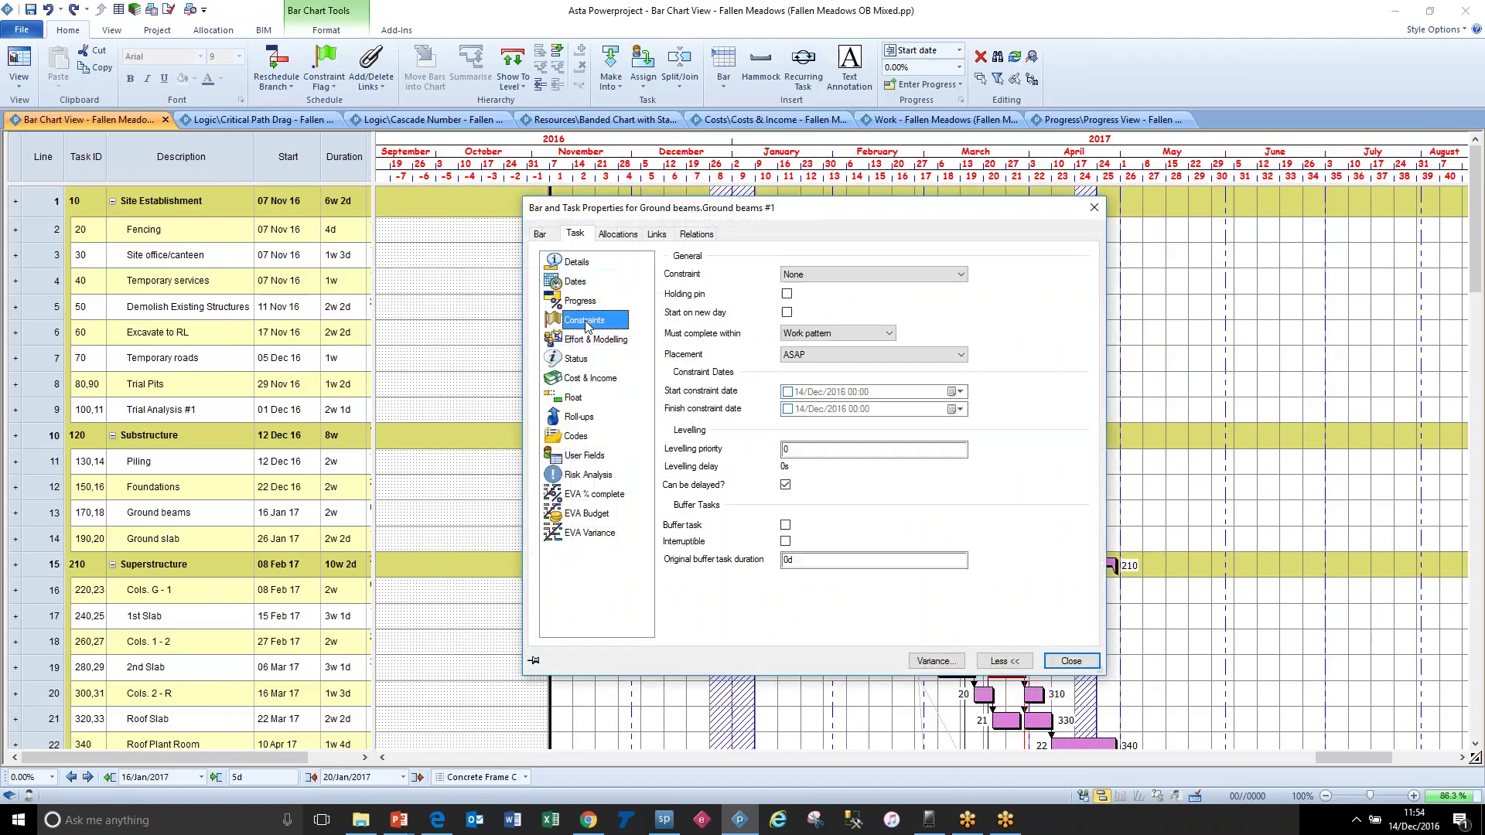
pyautogui.click(848, 339)
pyautogui.click(851, 347)
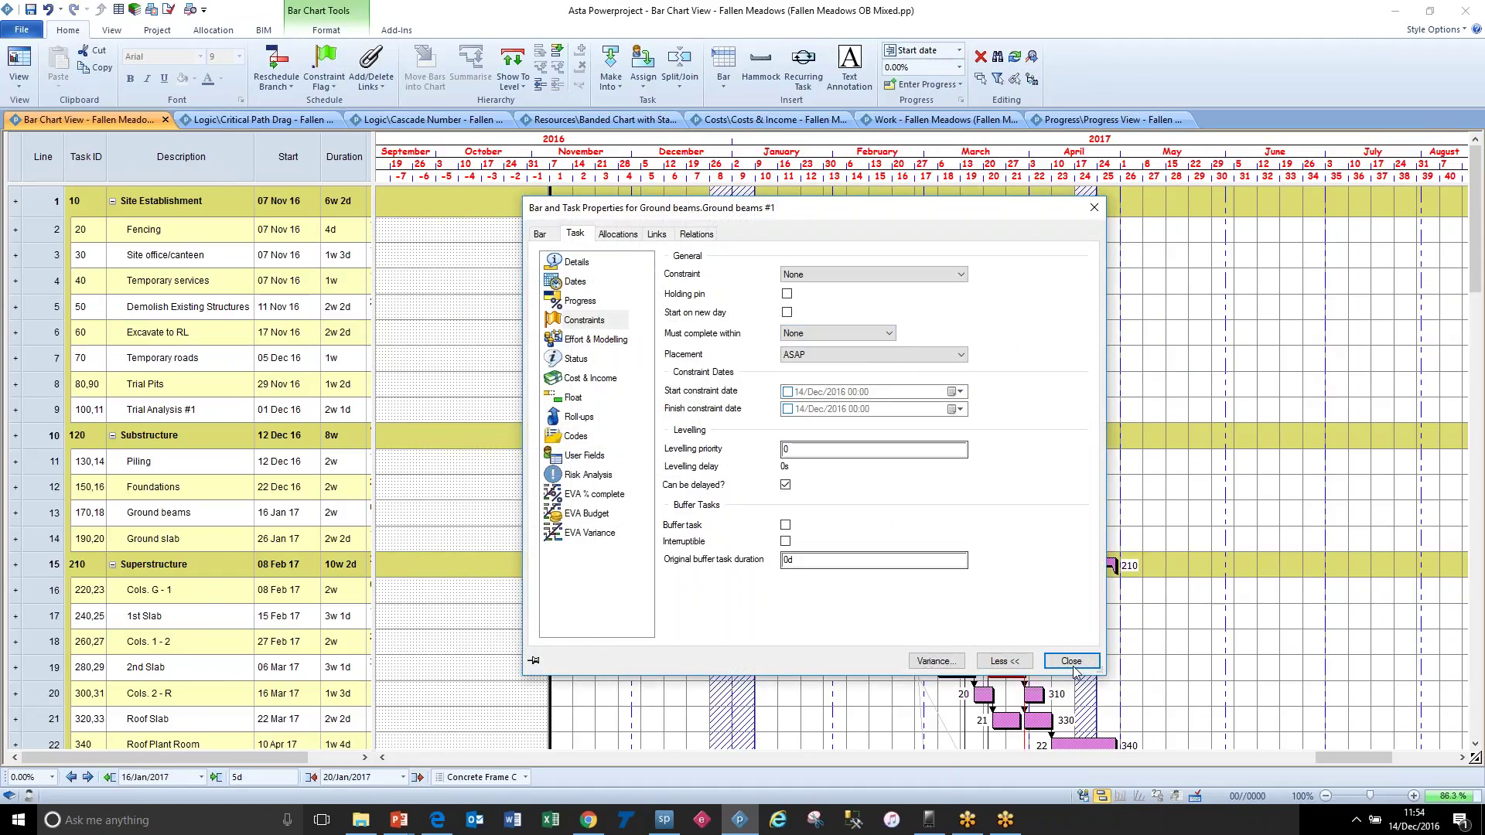
pyautogui.click(1072, 660)
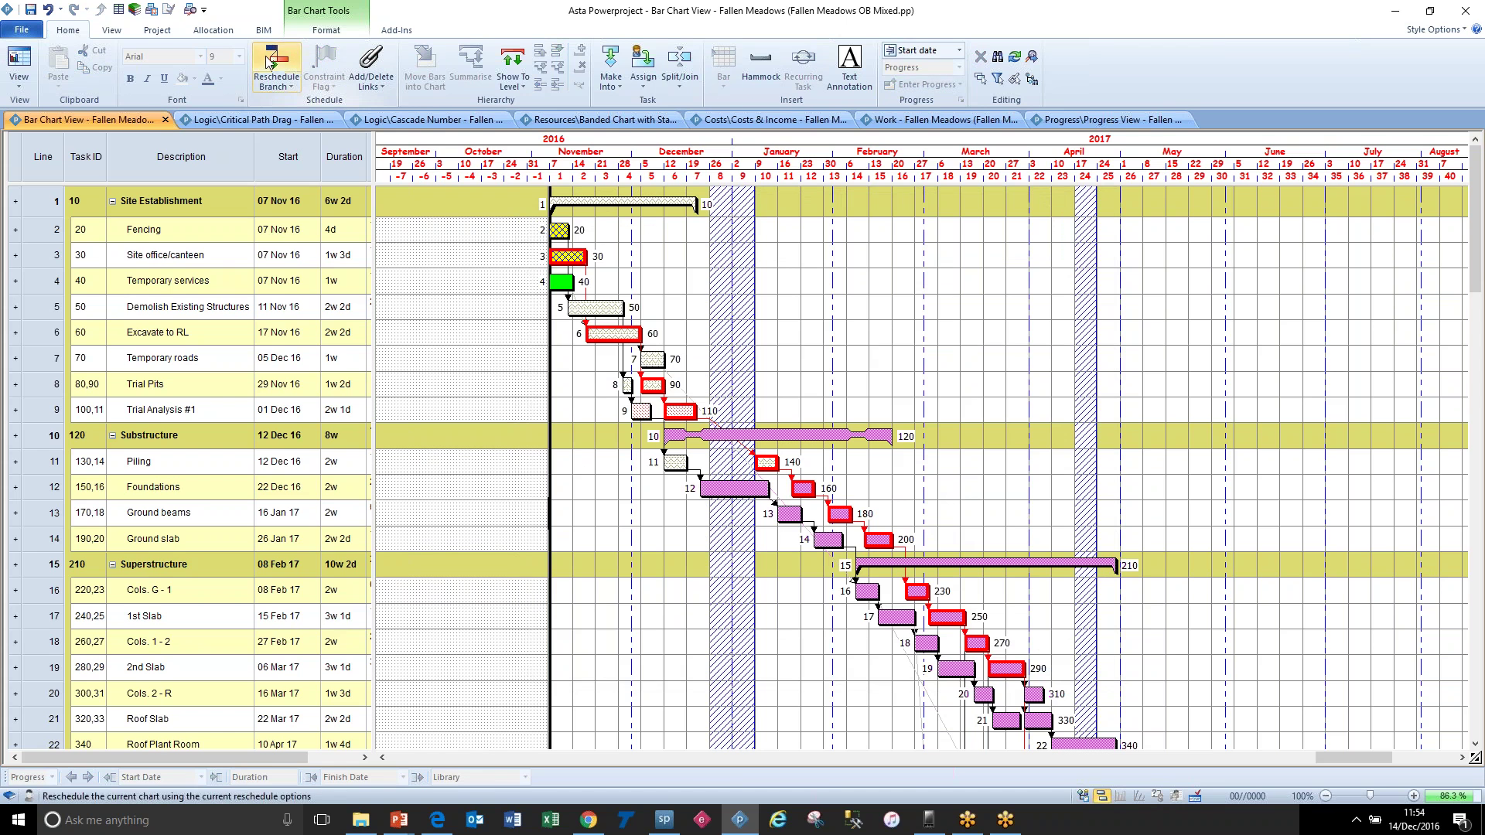
# Step: Reschedule the programme and close the reschedule report
pyautogui.click(276, 58)
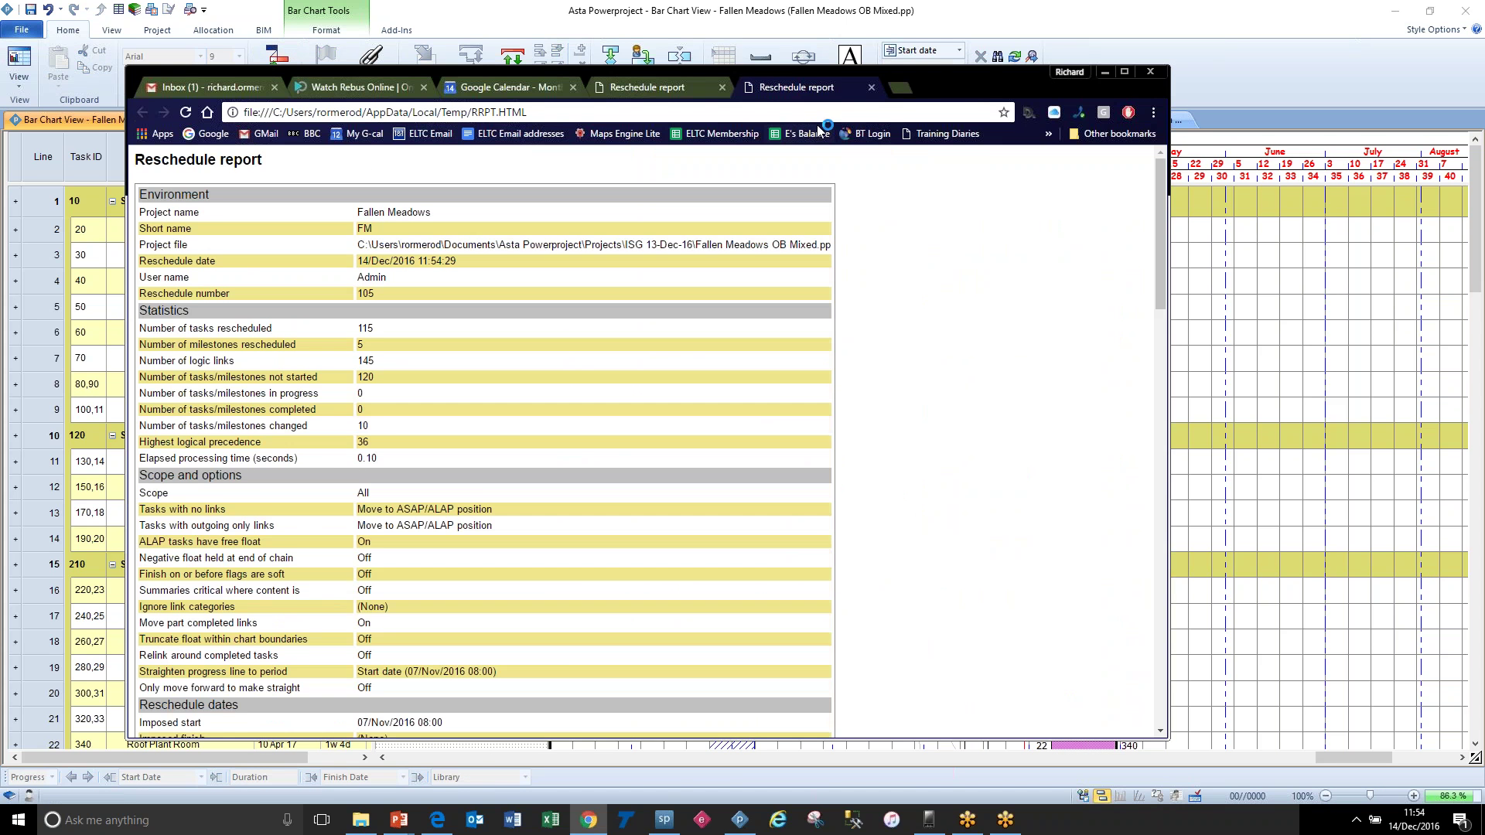
pyautogui.click(871, 87)
pyautogui.click(742, 49)
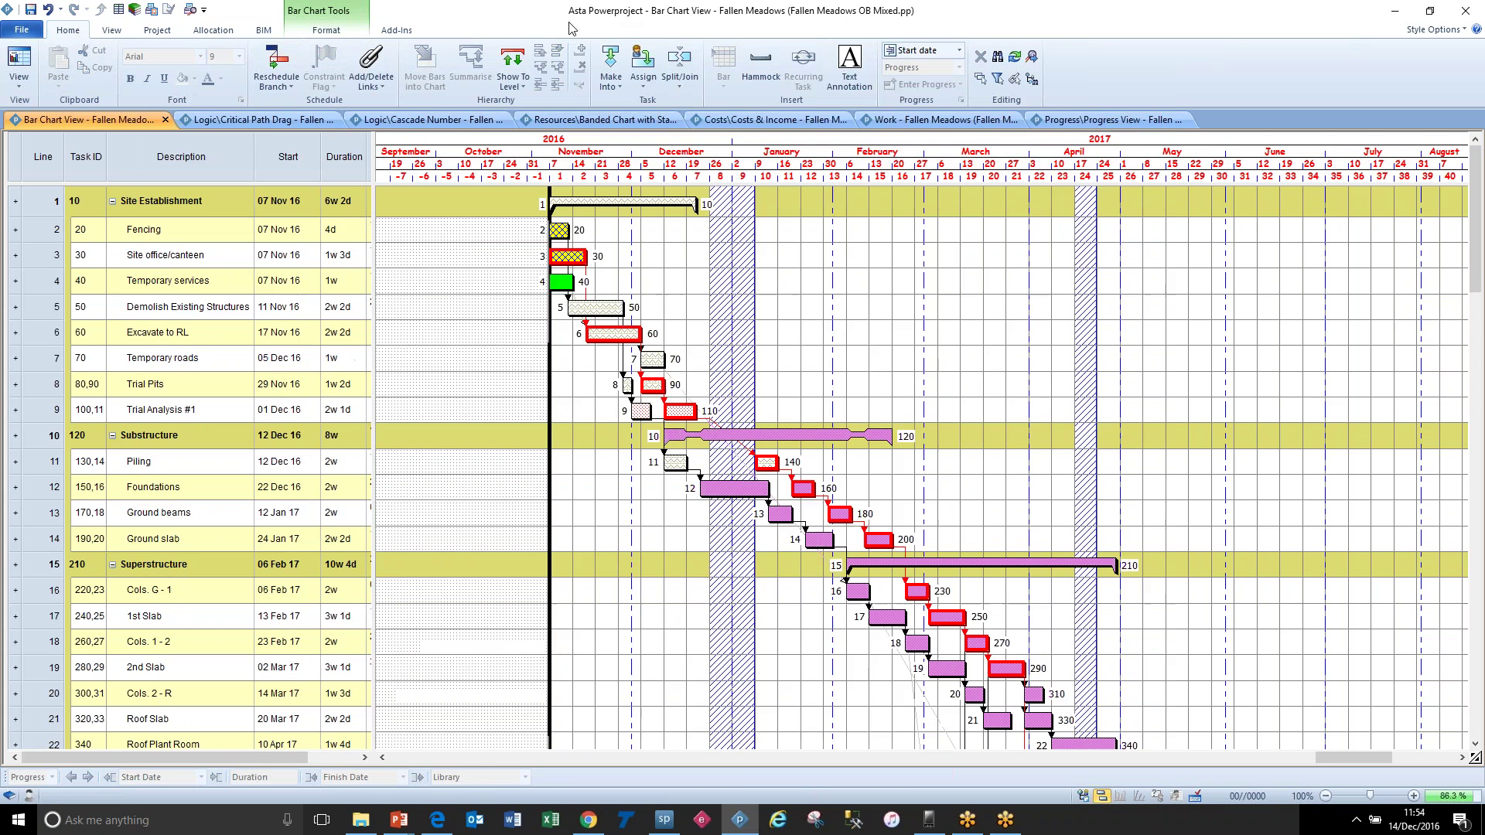
# Step: In the reschedule options, turn off displaying the reschedule report in the browser
pyautogui.click(287, 85)
pyautogui.click(299, 171)
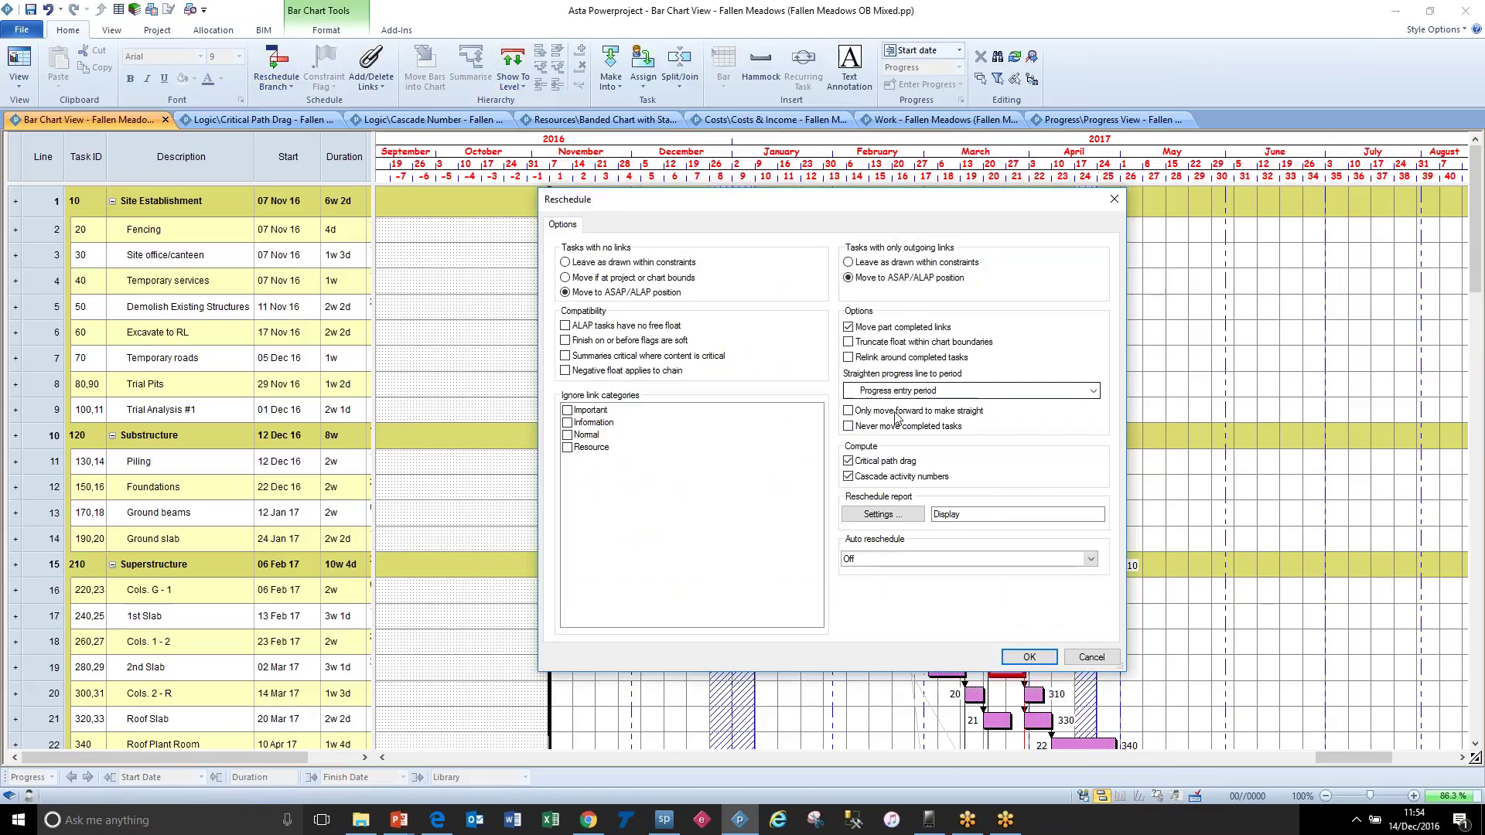
pyautogui.click(882, 514)
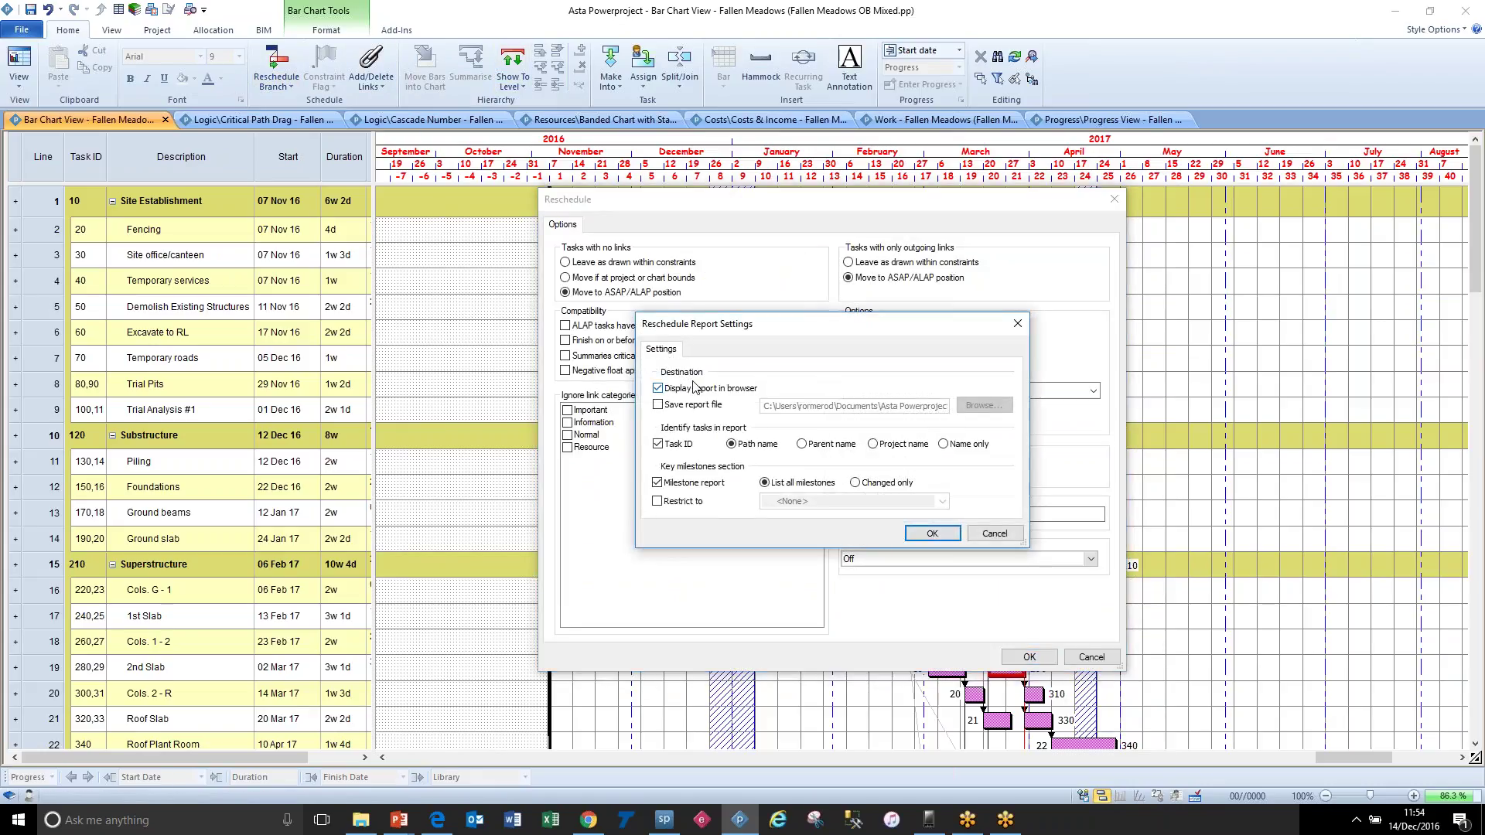
pyautogui.click(932, 533)
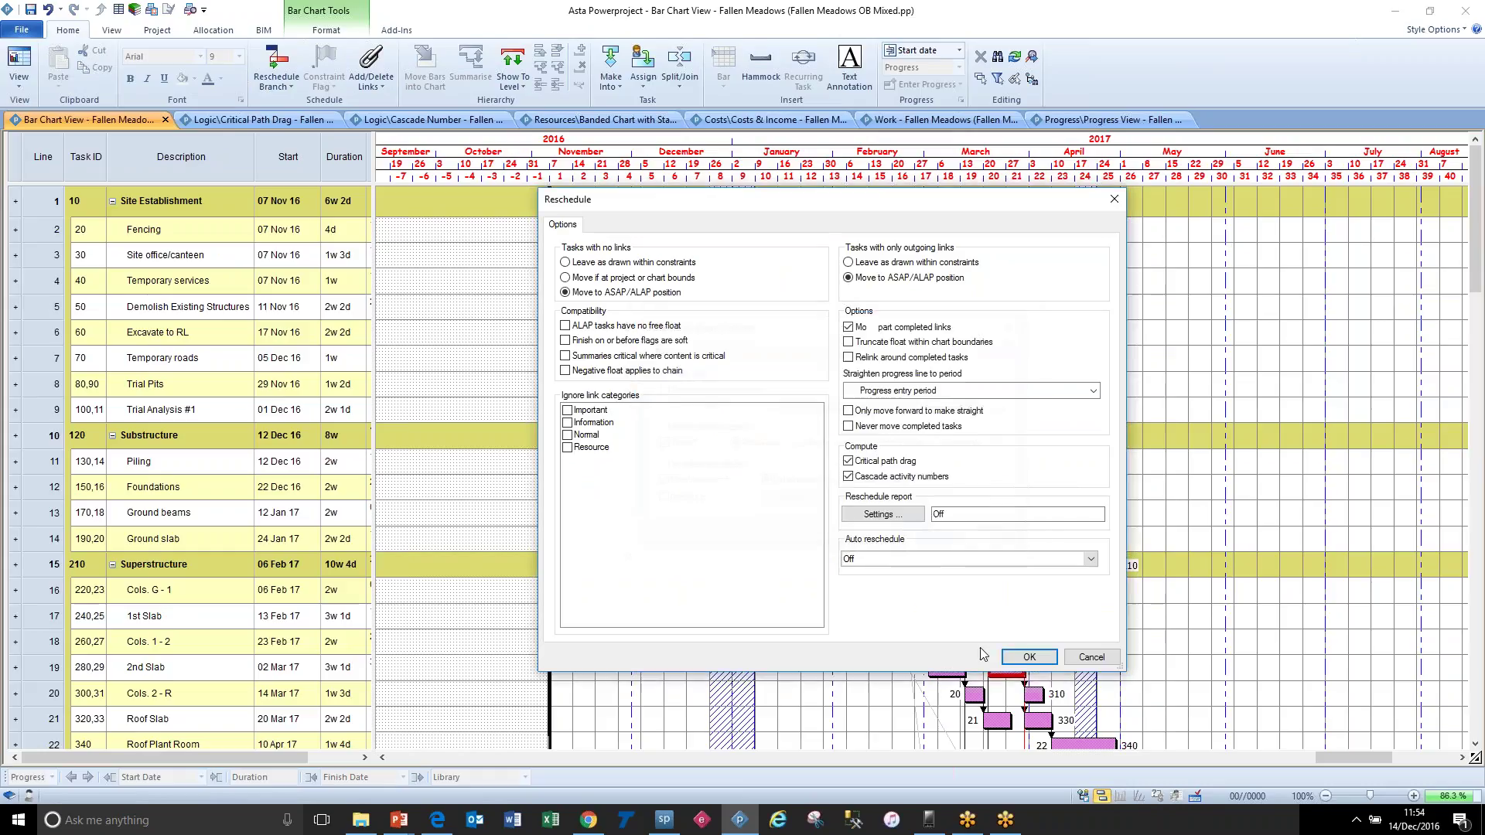
pyautogui.click(1030, 658)
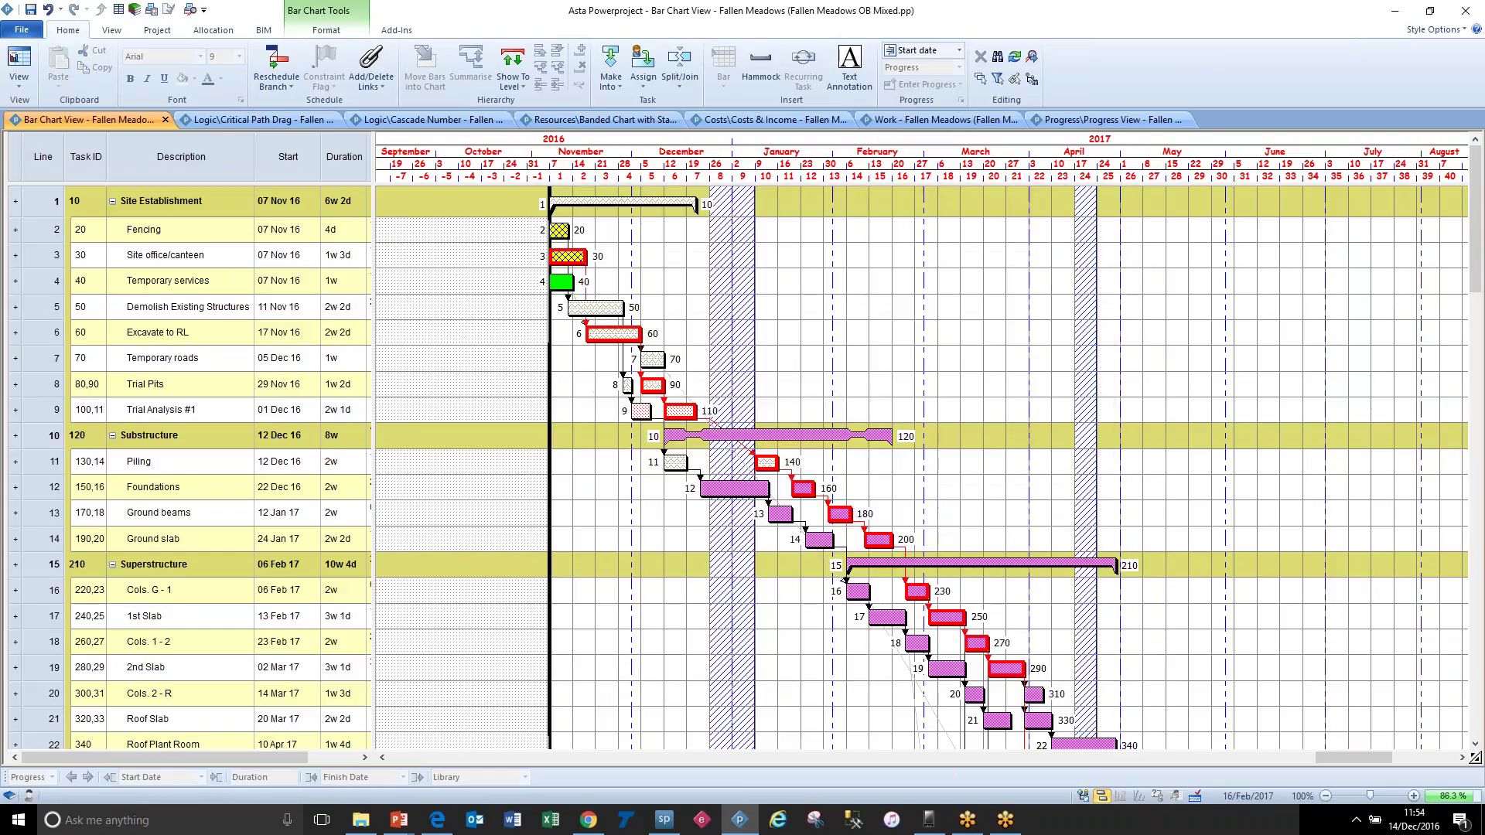
# Step: In the constraints of the first Ground beams task, set Must complete within to Work pattern
pyautogui.click(777, 516)
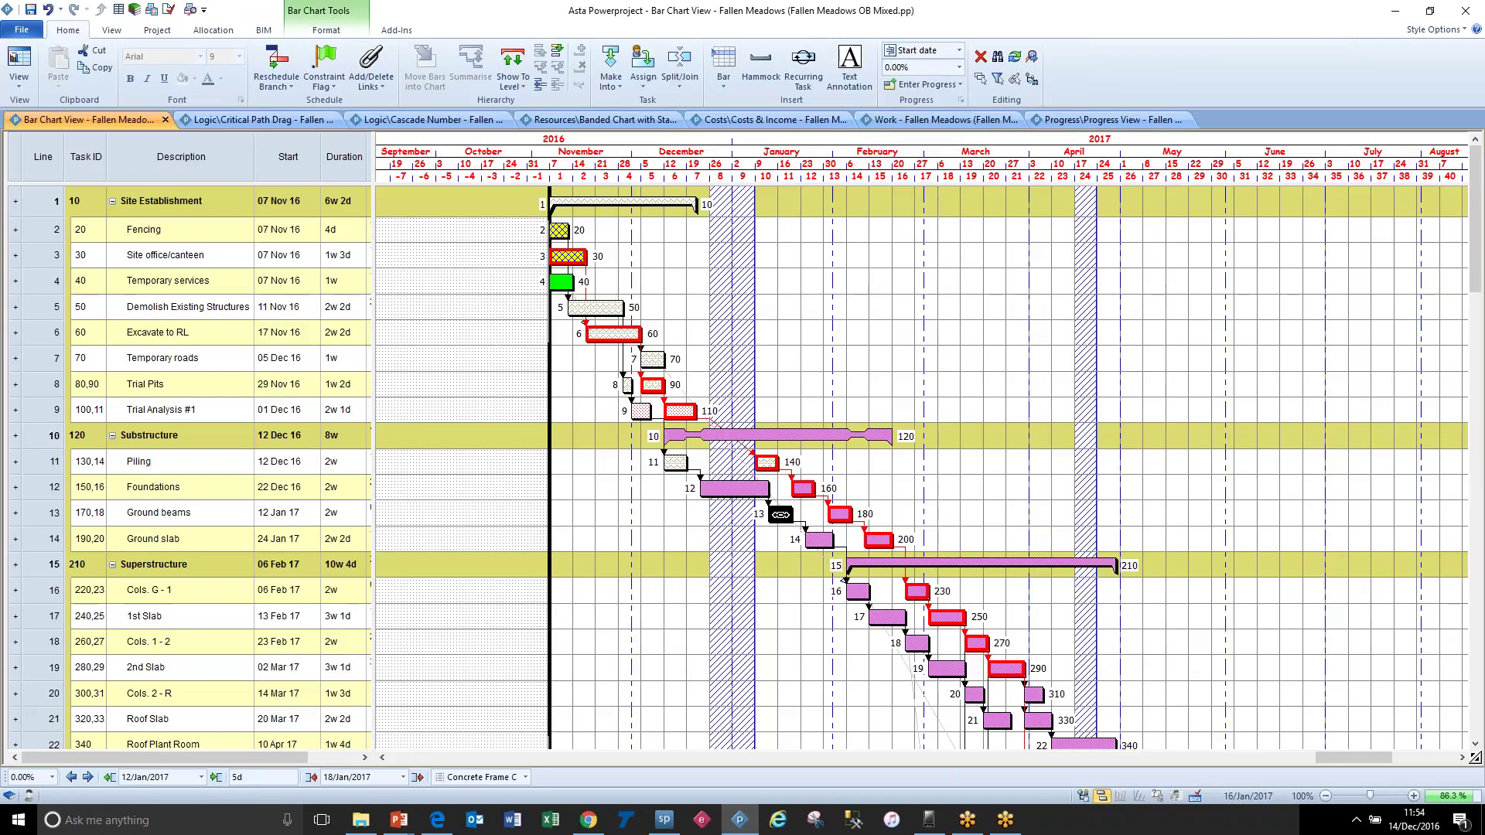
pyautogui.moveTo(783, 513); pyautogui.dragTo(784, 514)
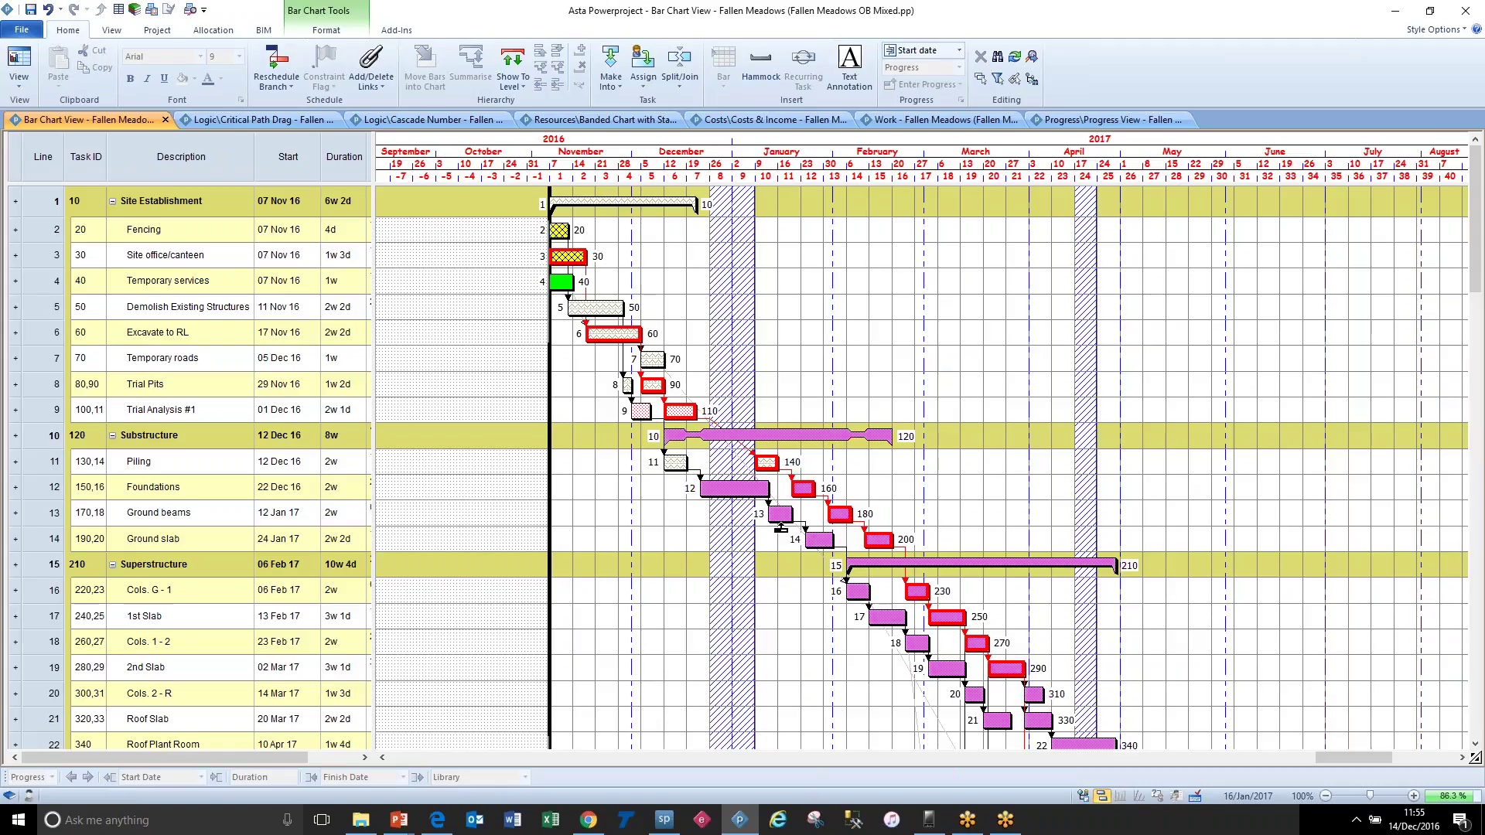
pyautogui.rightClick(781, 515)
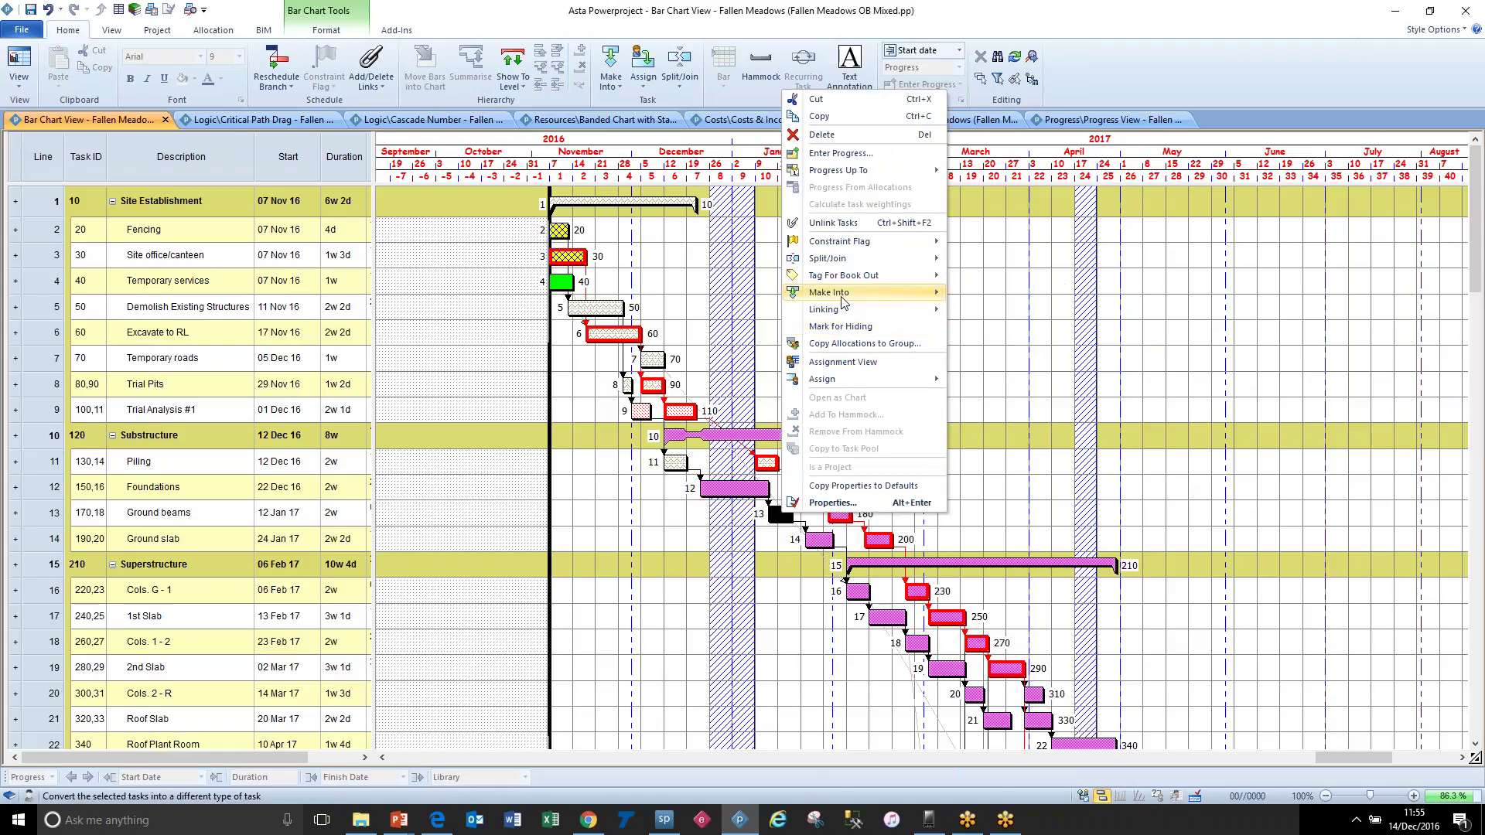
pyautogui.moveTo(843, 300)
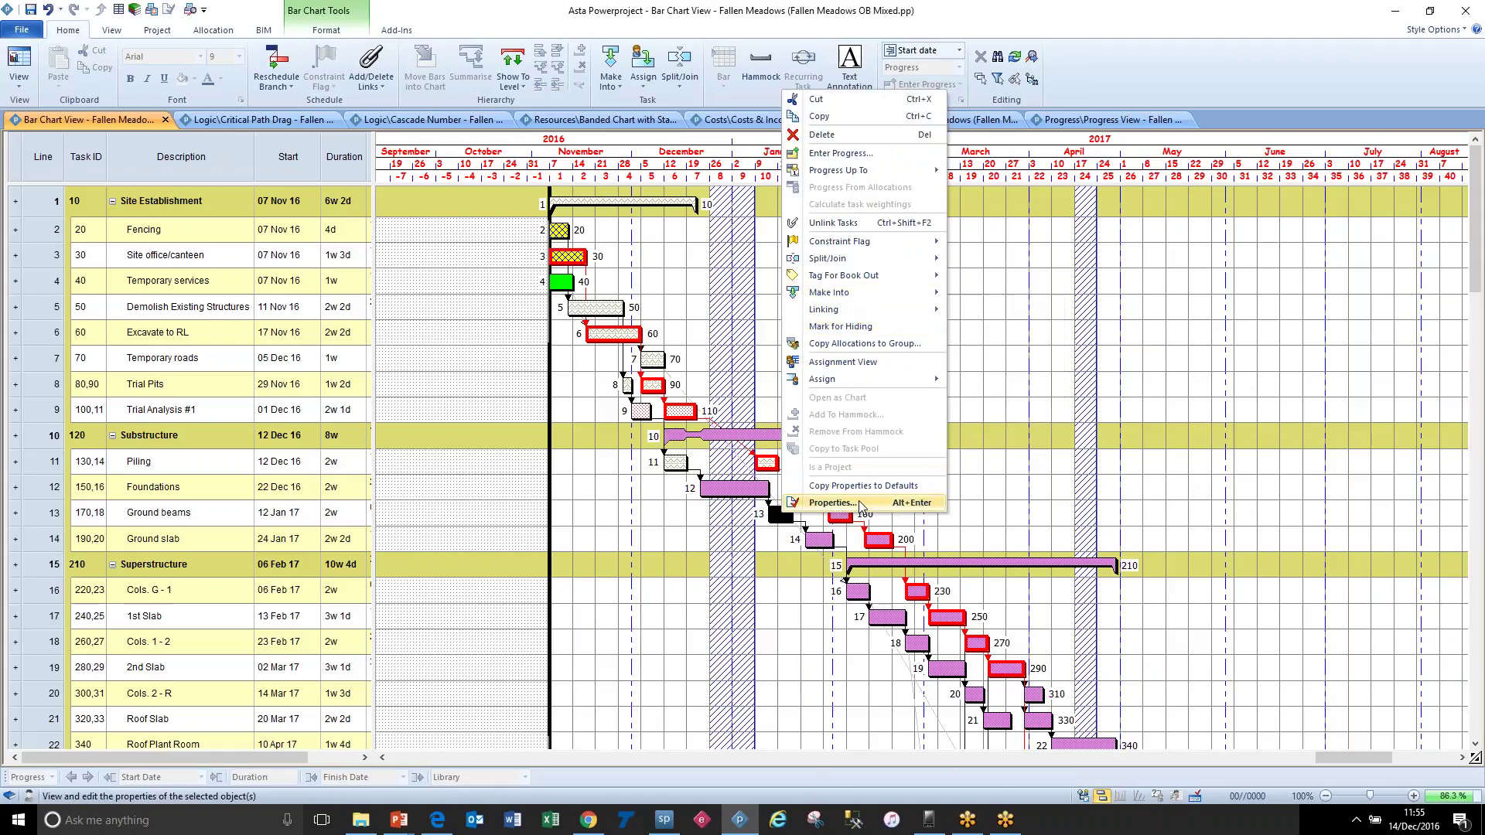
pyautogui.click(832, 502)
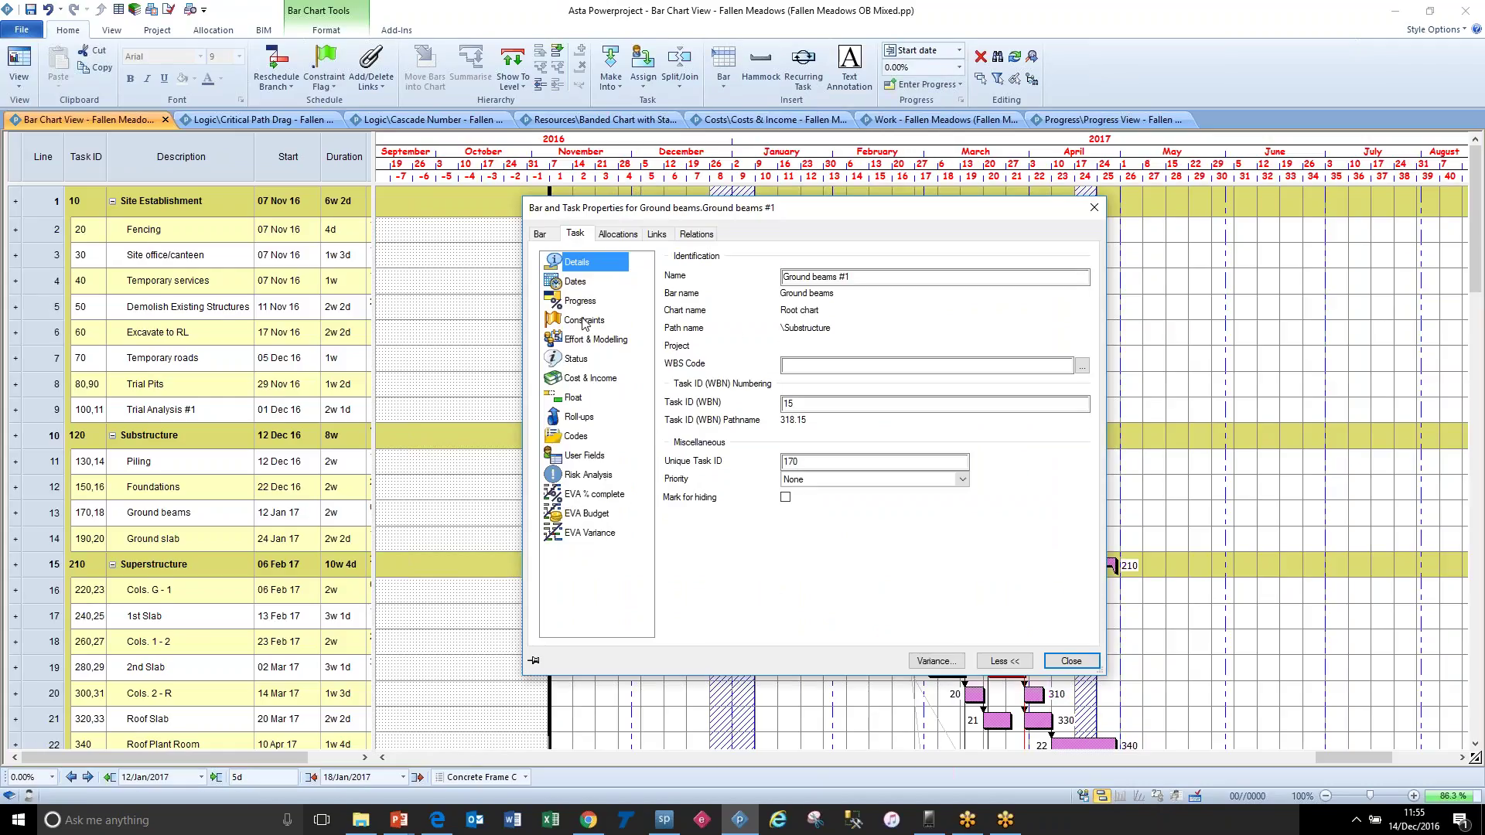
pyautogui.click(586, 320)
pyautogui.click(809, 337)
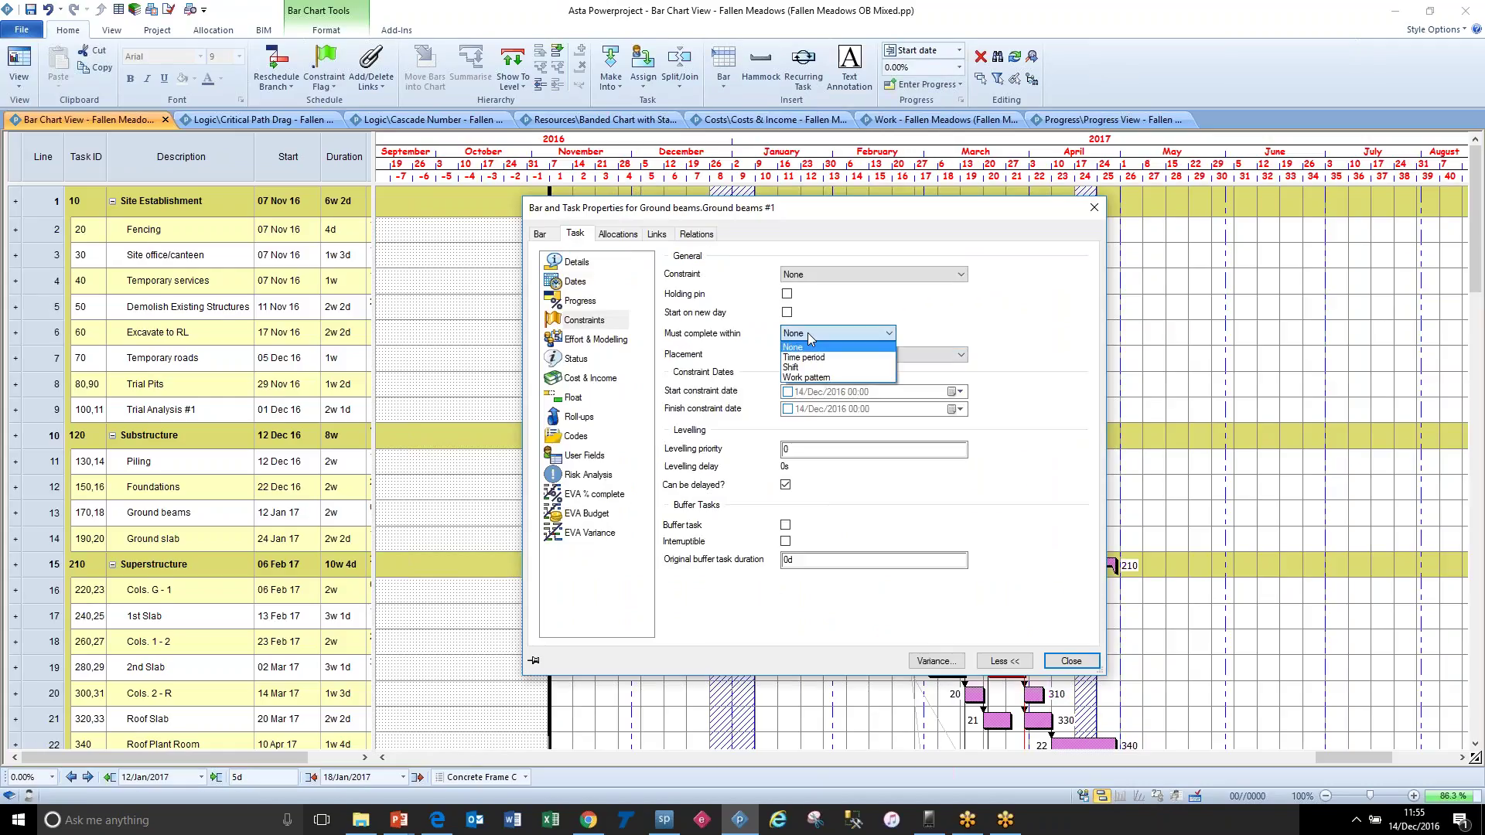
pyautogui.click(820, 385)
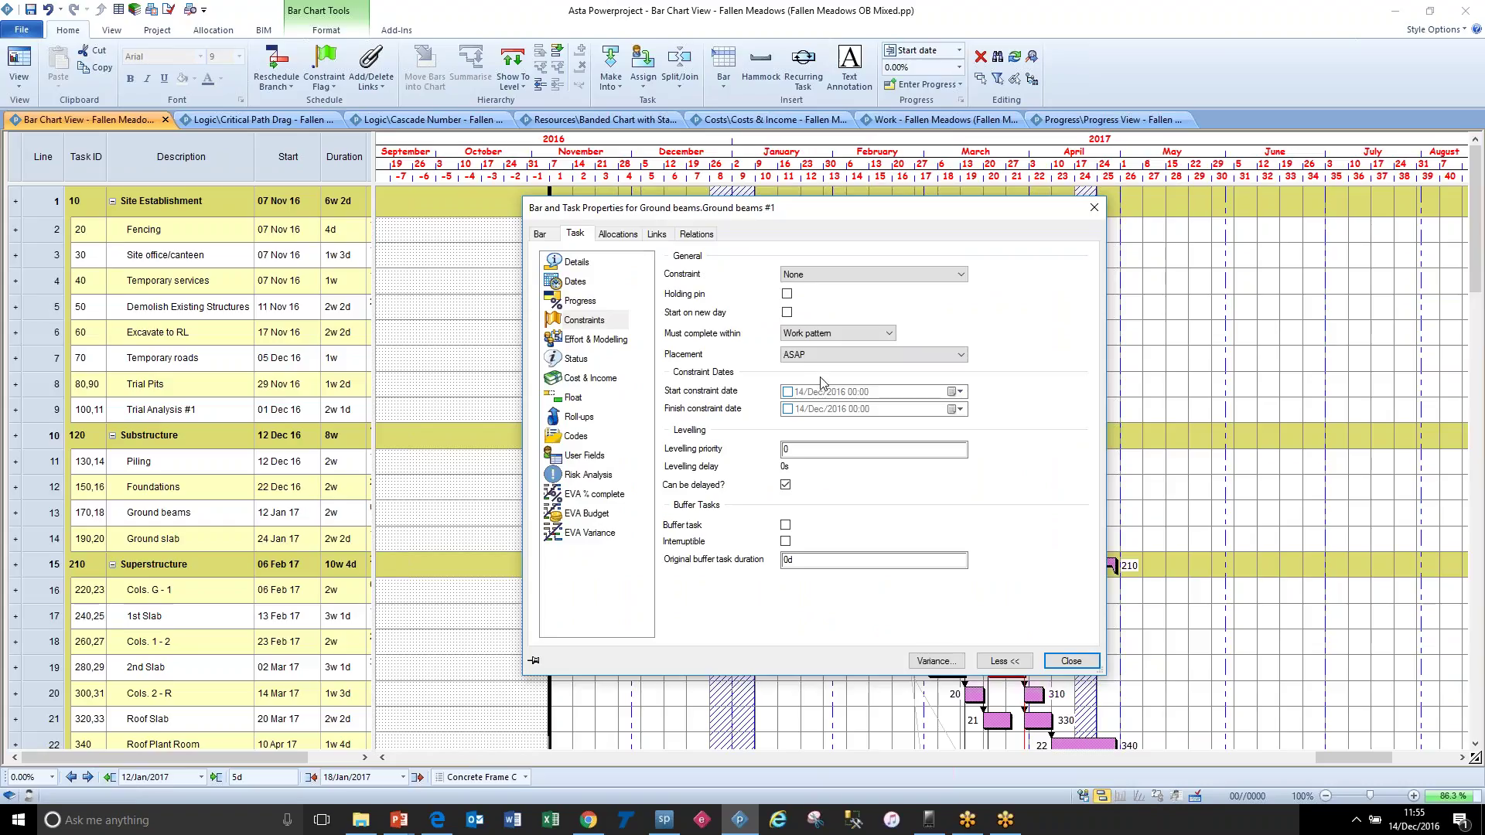
# Step: Check the other Must complete within options, keep Work pattern, and reschedule the programme to reposition the first Ground beams task
pyautogui.click(822, 335)
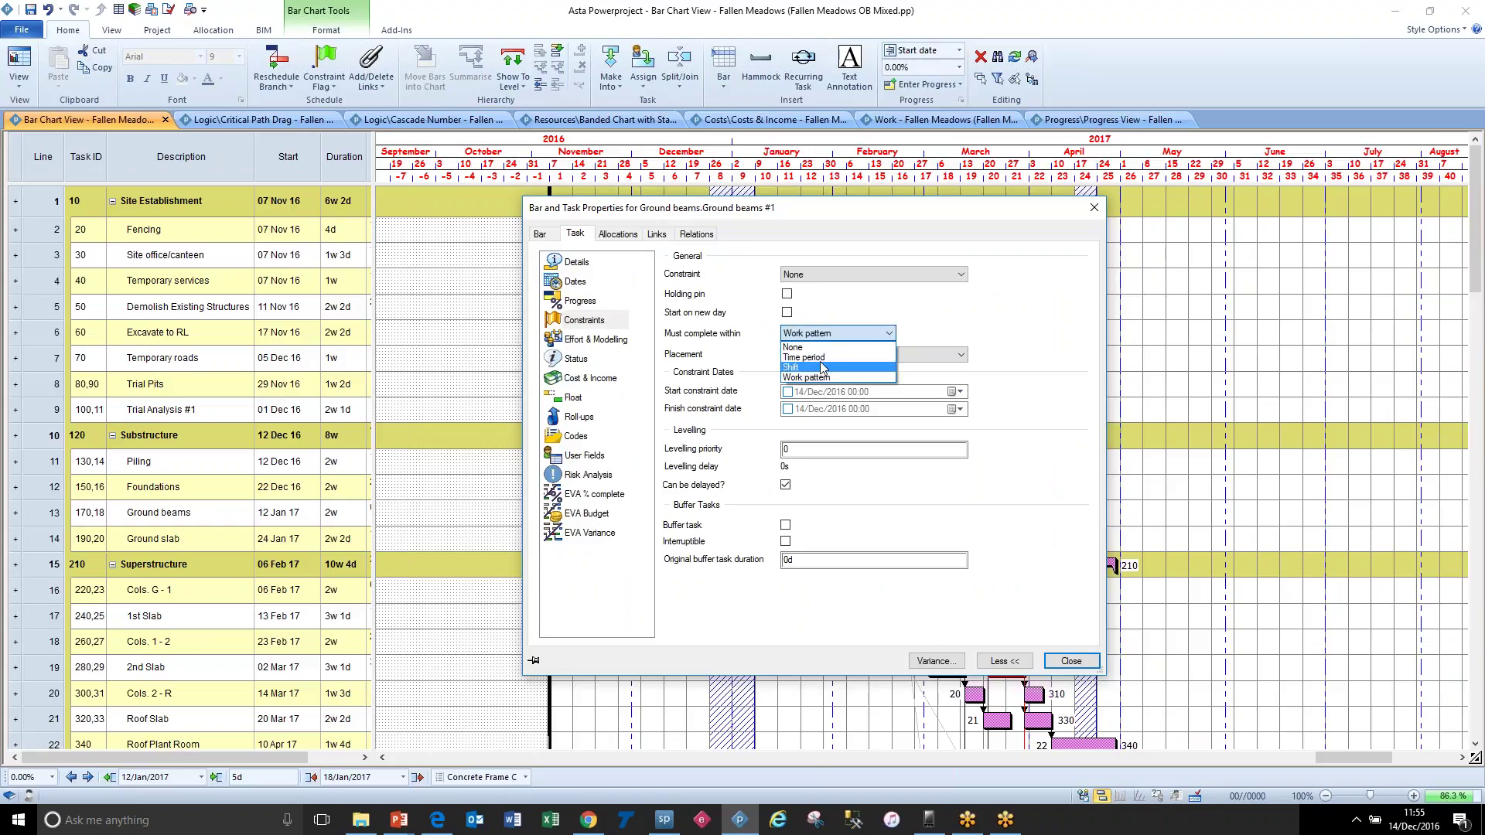
pyautogui.press('Up')
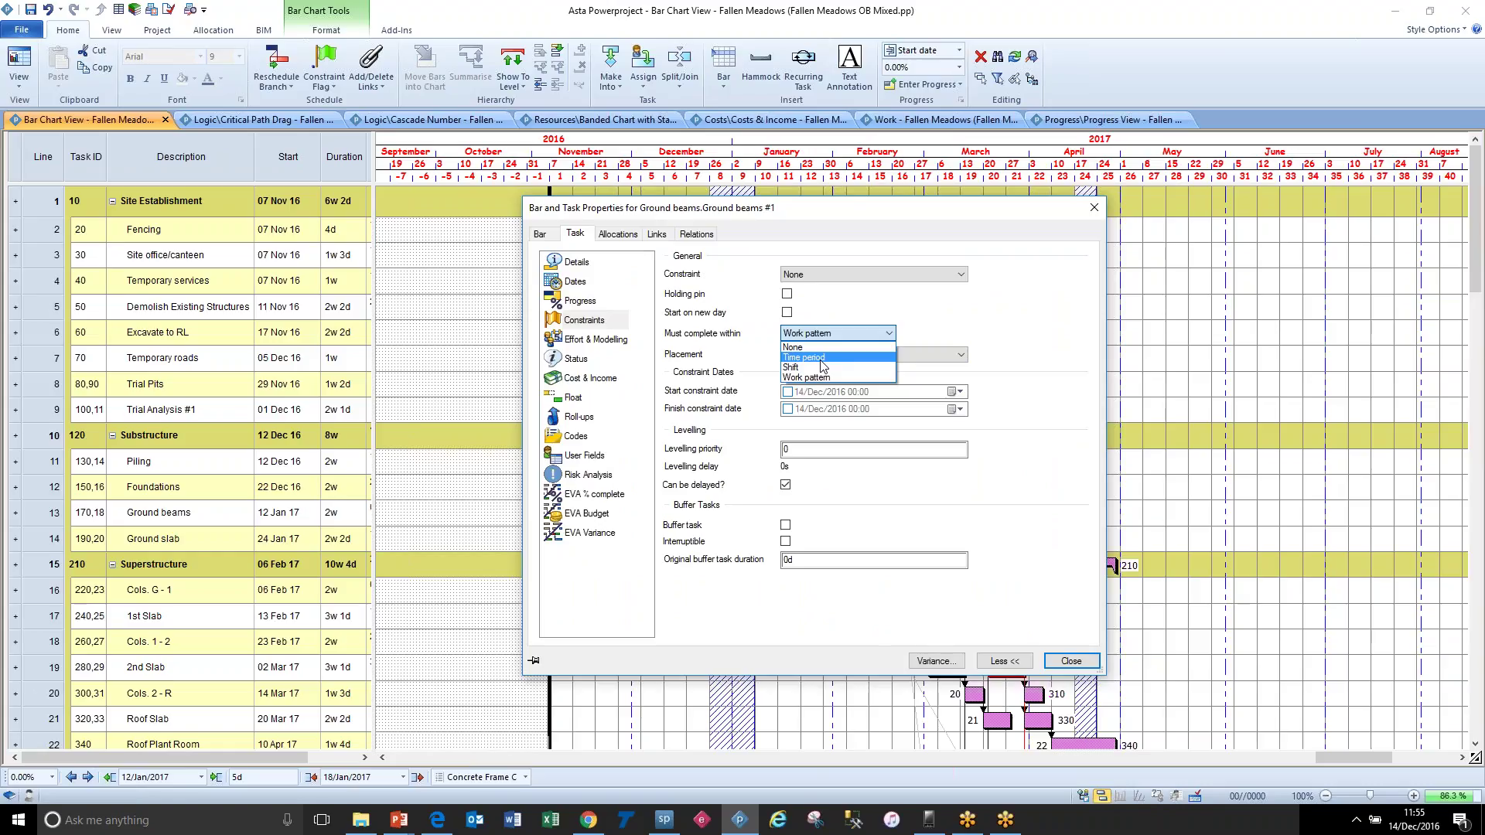
pyautogui.click(730, 354)
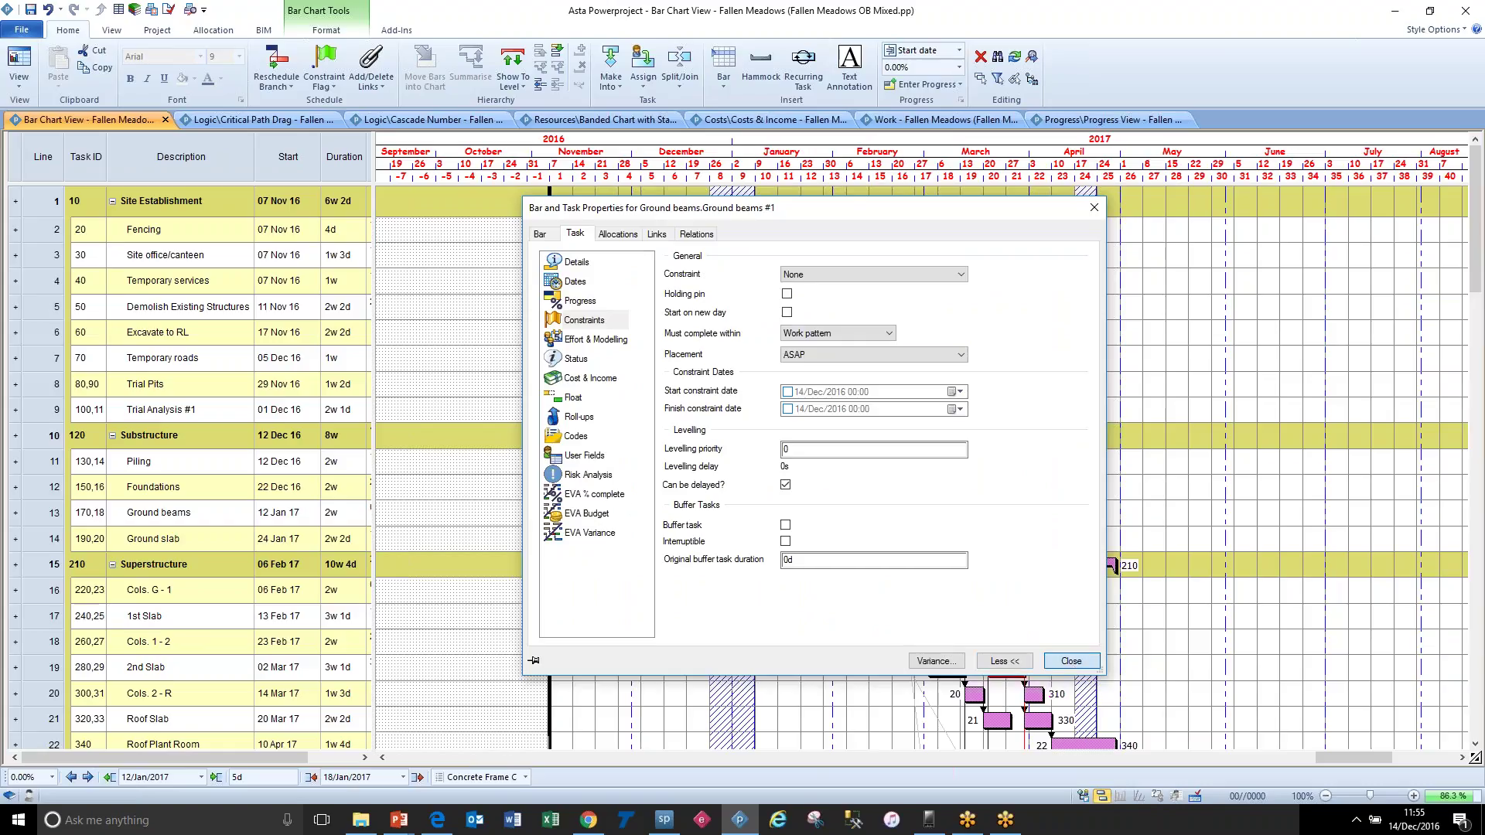
pyautogui.click(1072, 660)
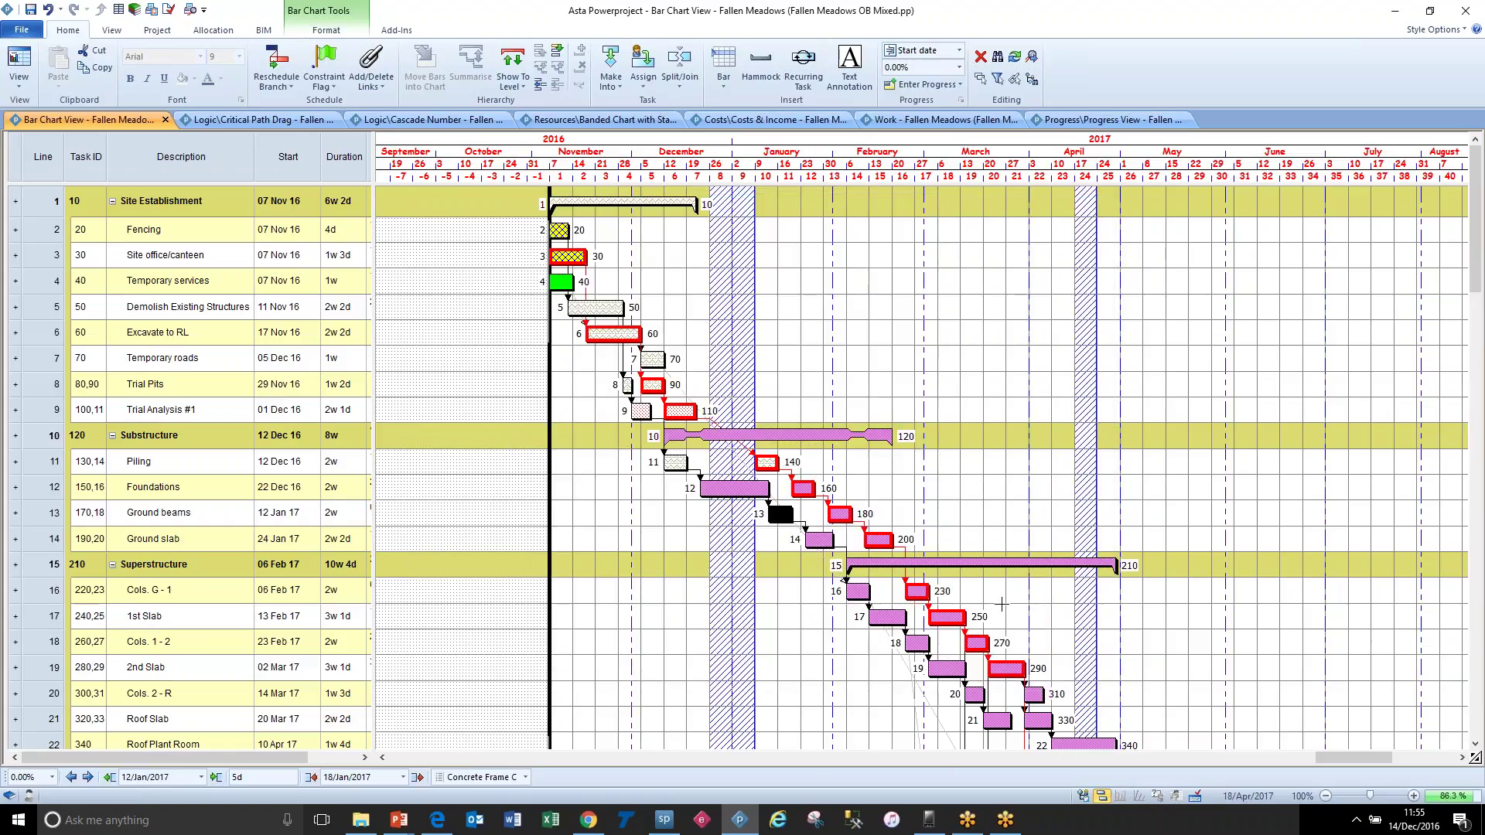
pyautogui.click(276, 65)
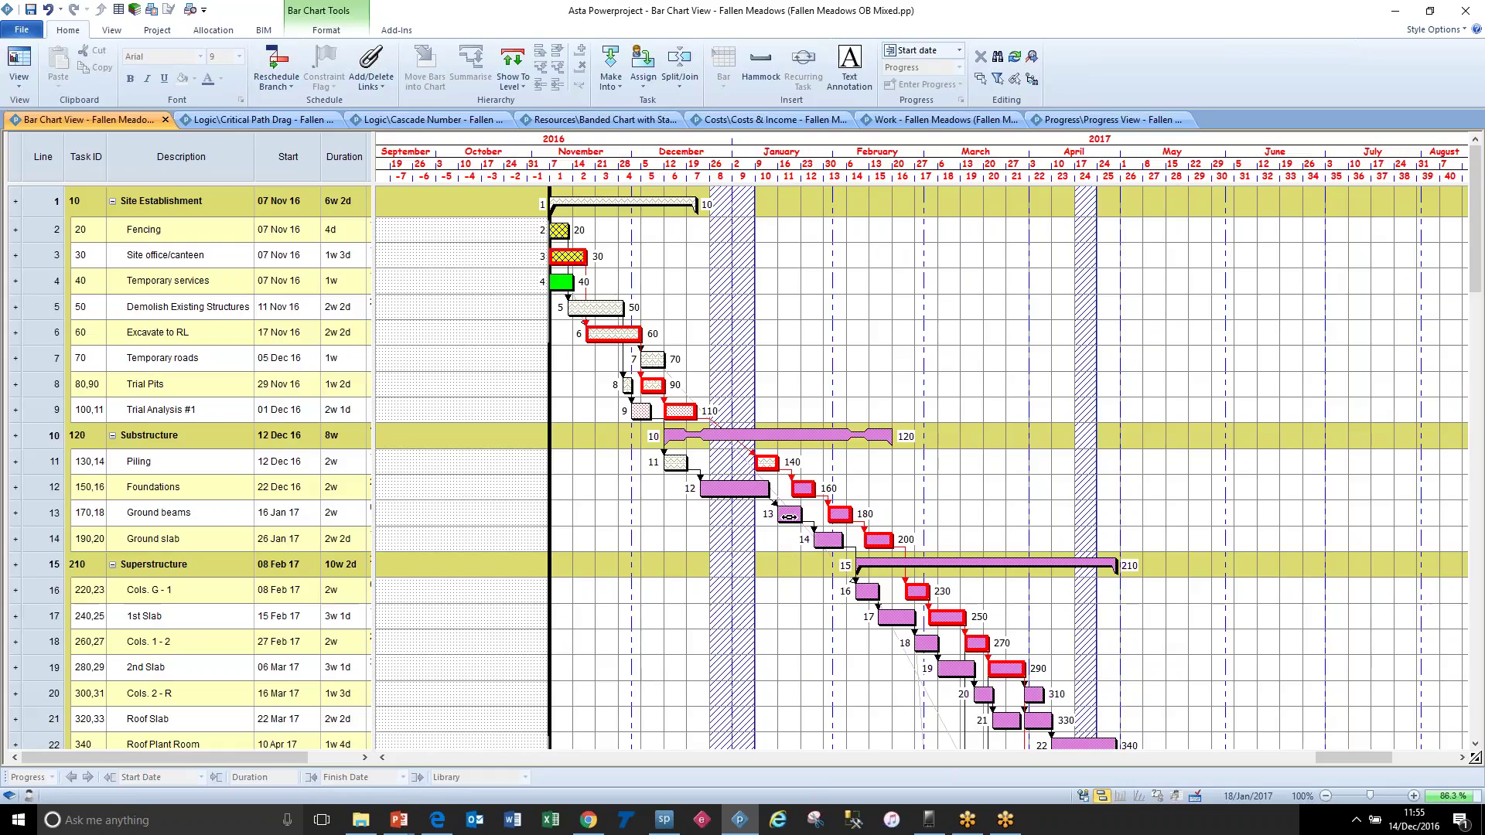
pyautogui.click(790, 515)
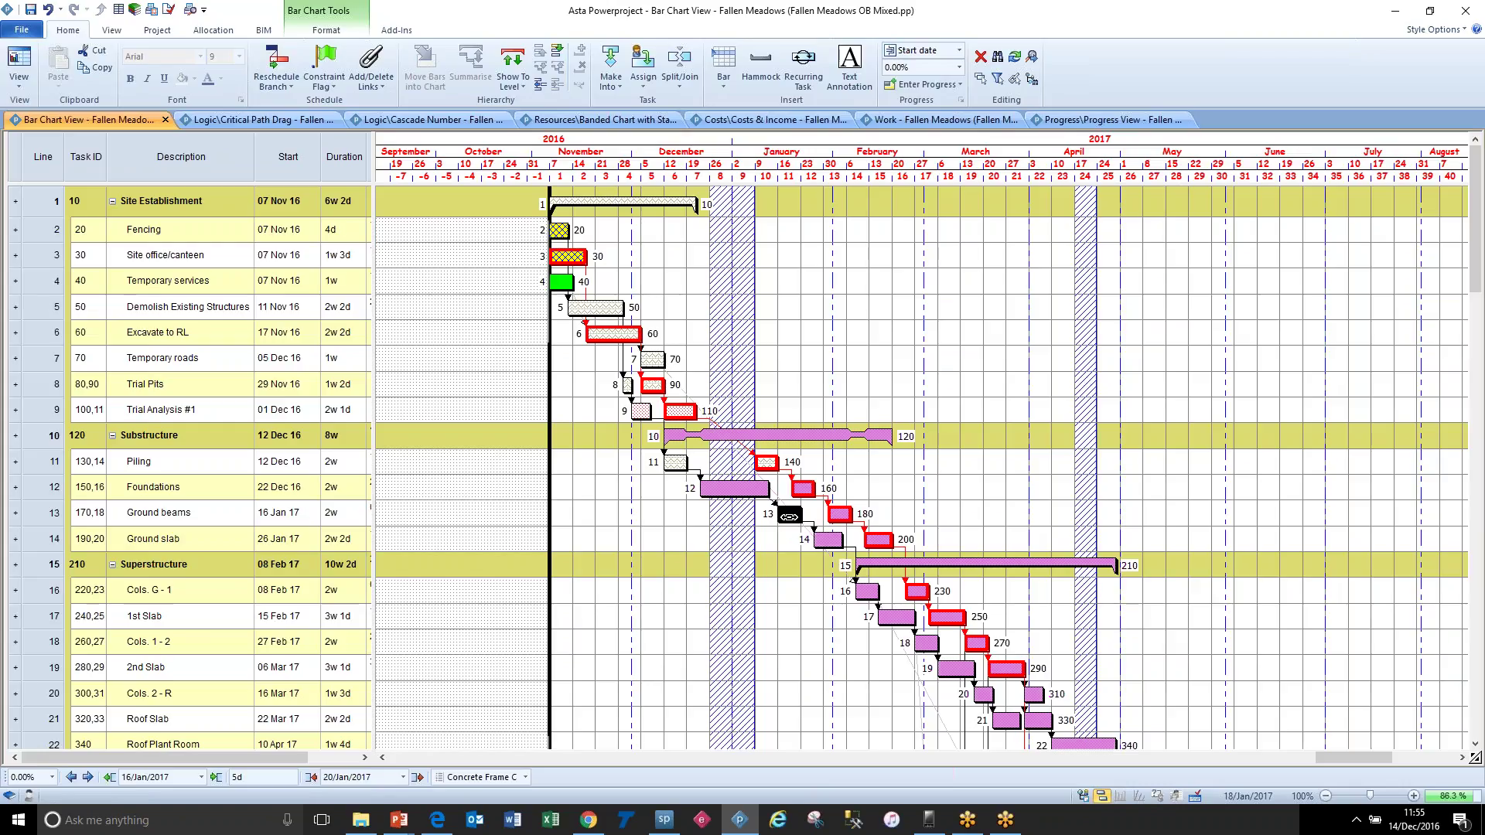
# Step: Switch back to Asta Powerproject, open the banded chart with stacked histogram, and expand the Carpenters labour resources to select 2nd Fix Chippies
pyautogui.press('Escape')
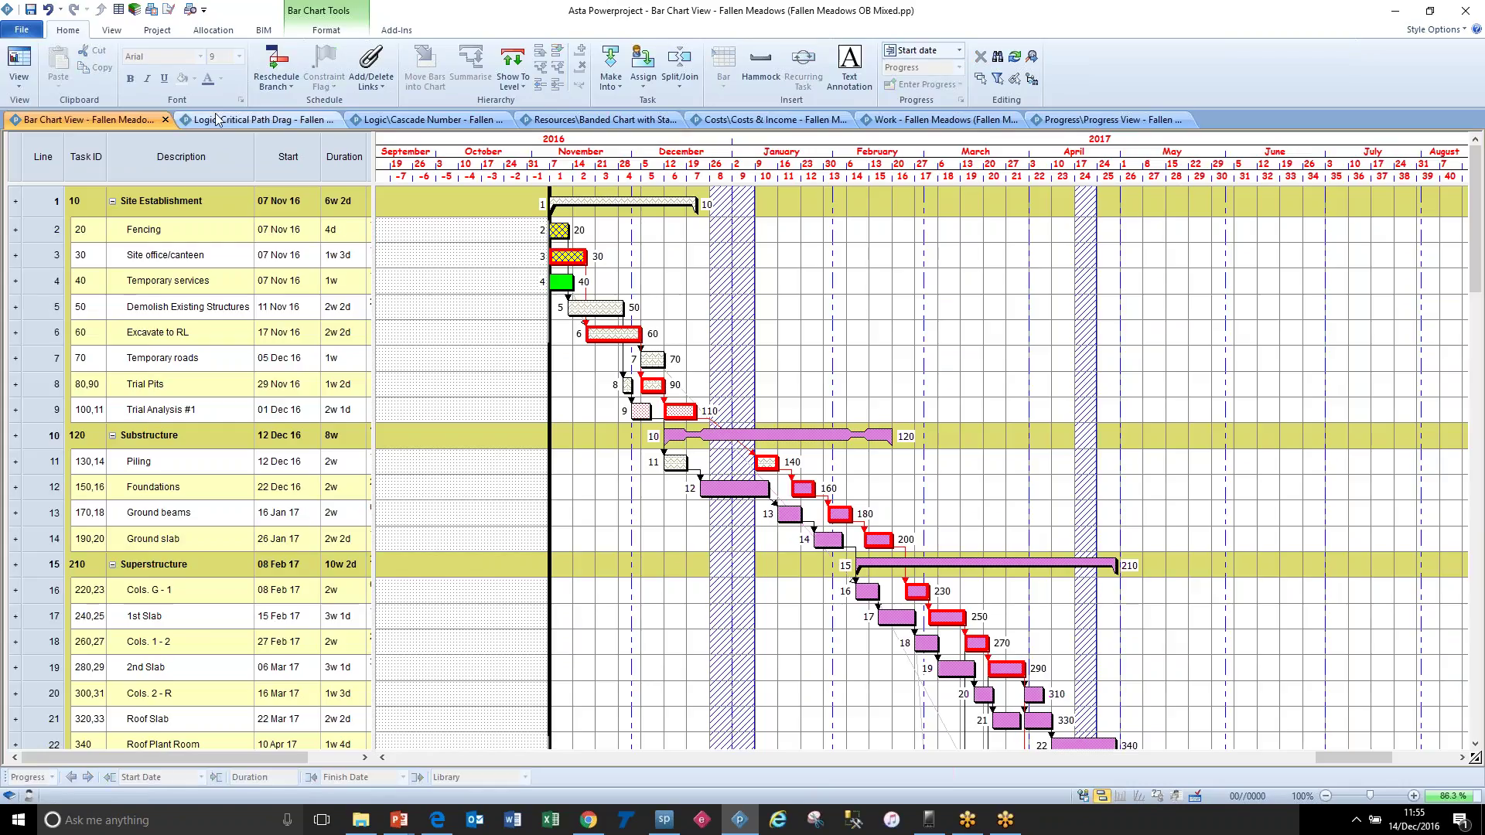
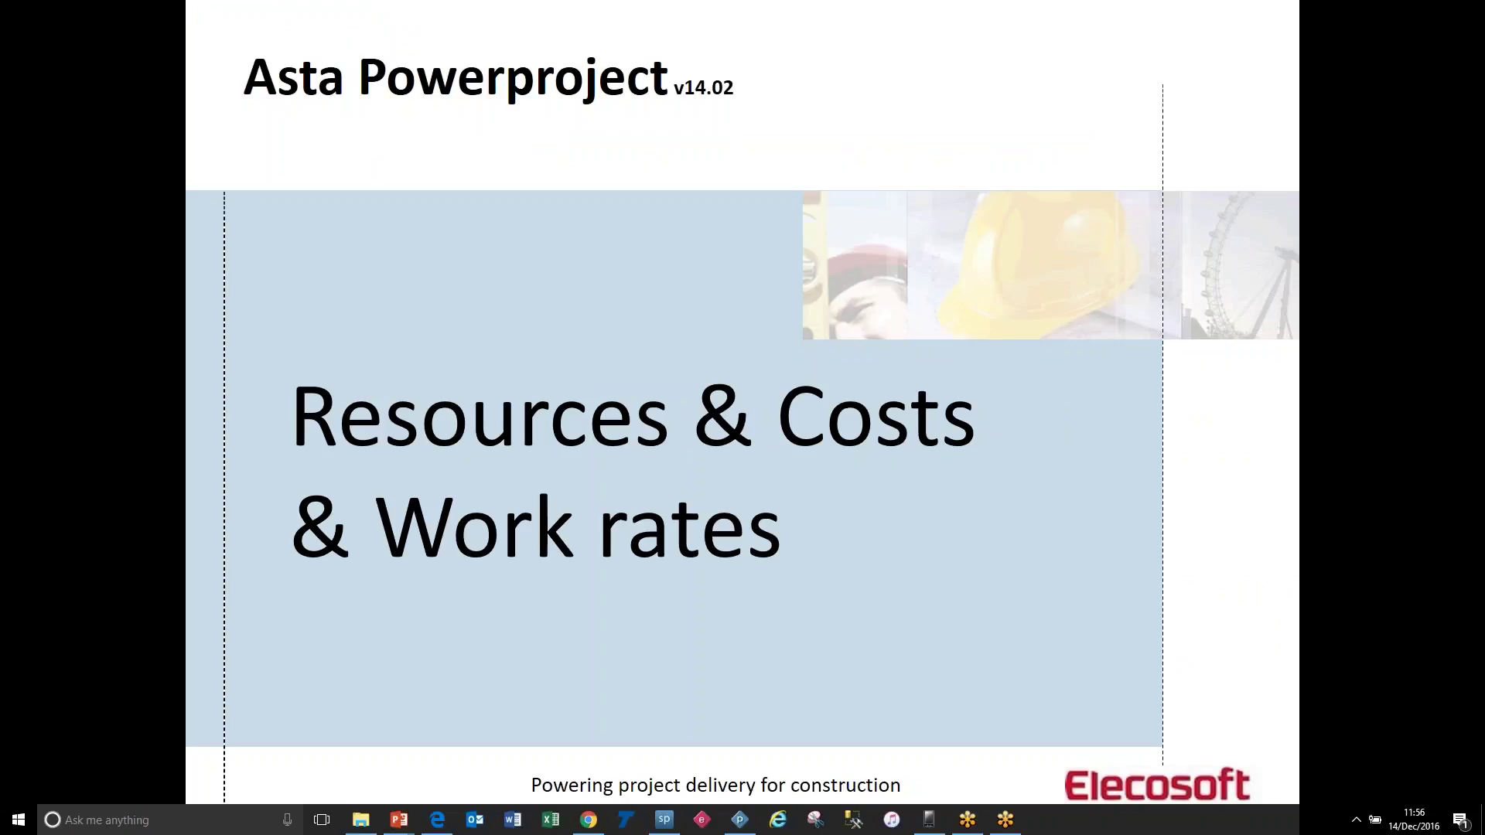
pyautogui.click(744, 826)
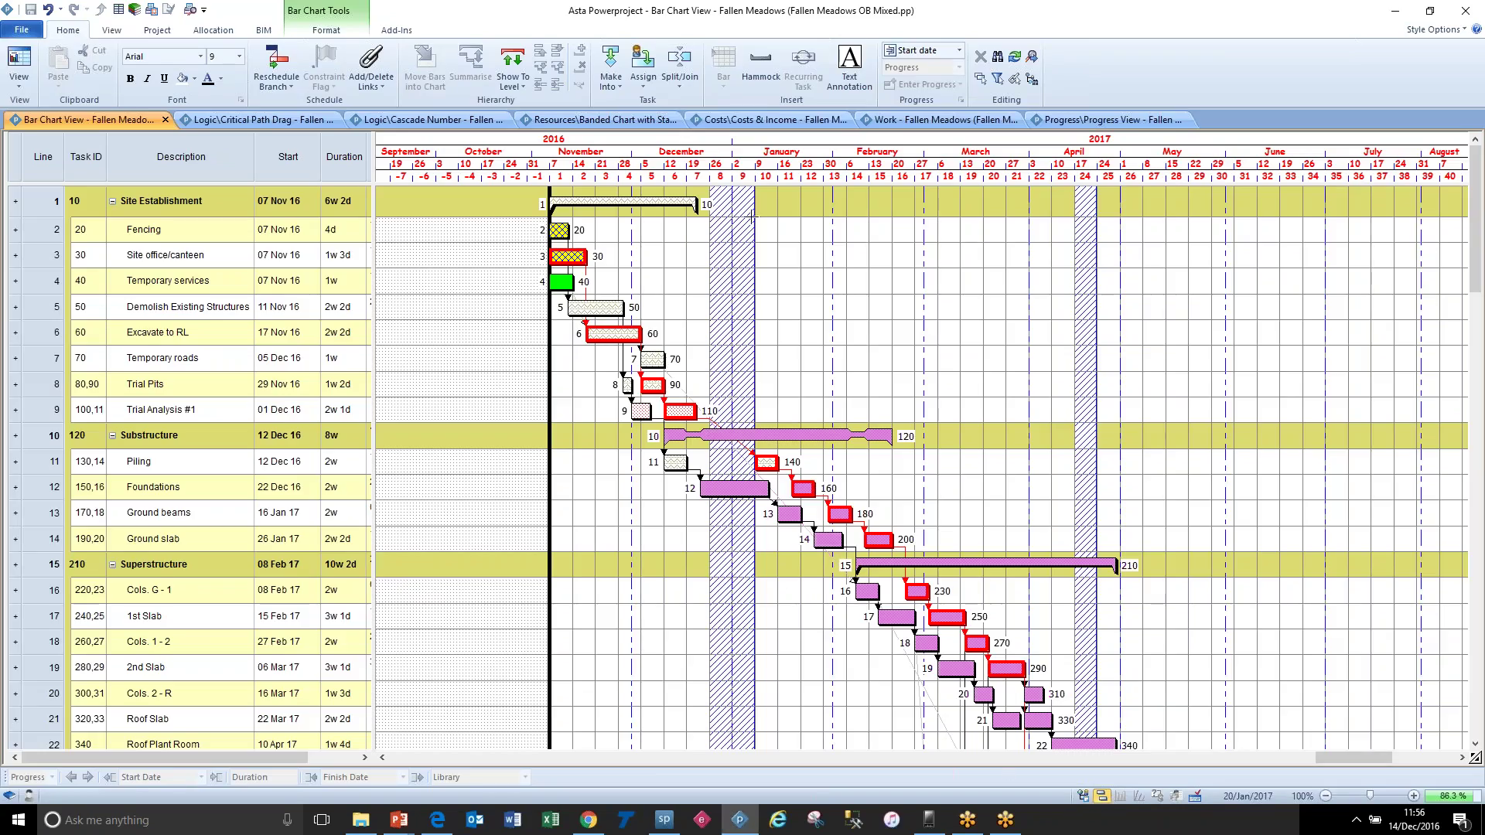
pyautogui.click(577, 120)
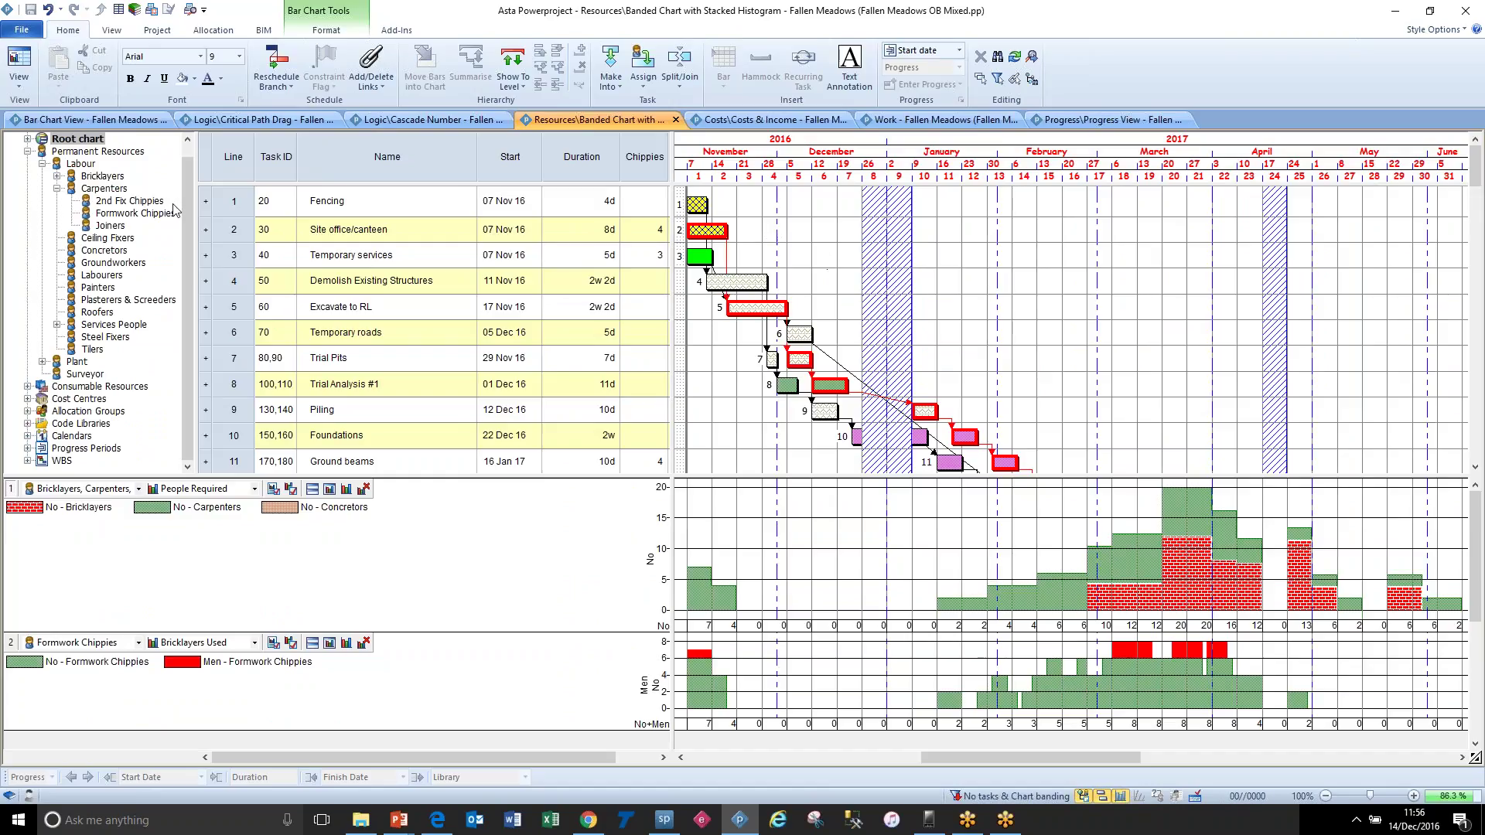
pyautogui.click(56, 188)
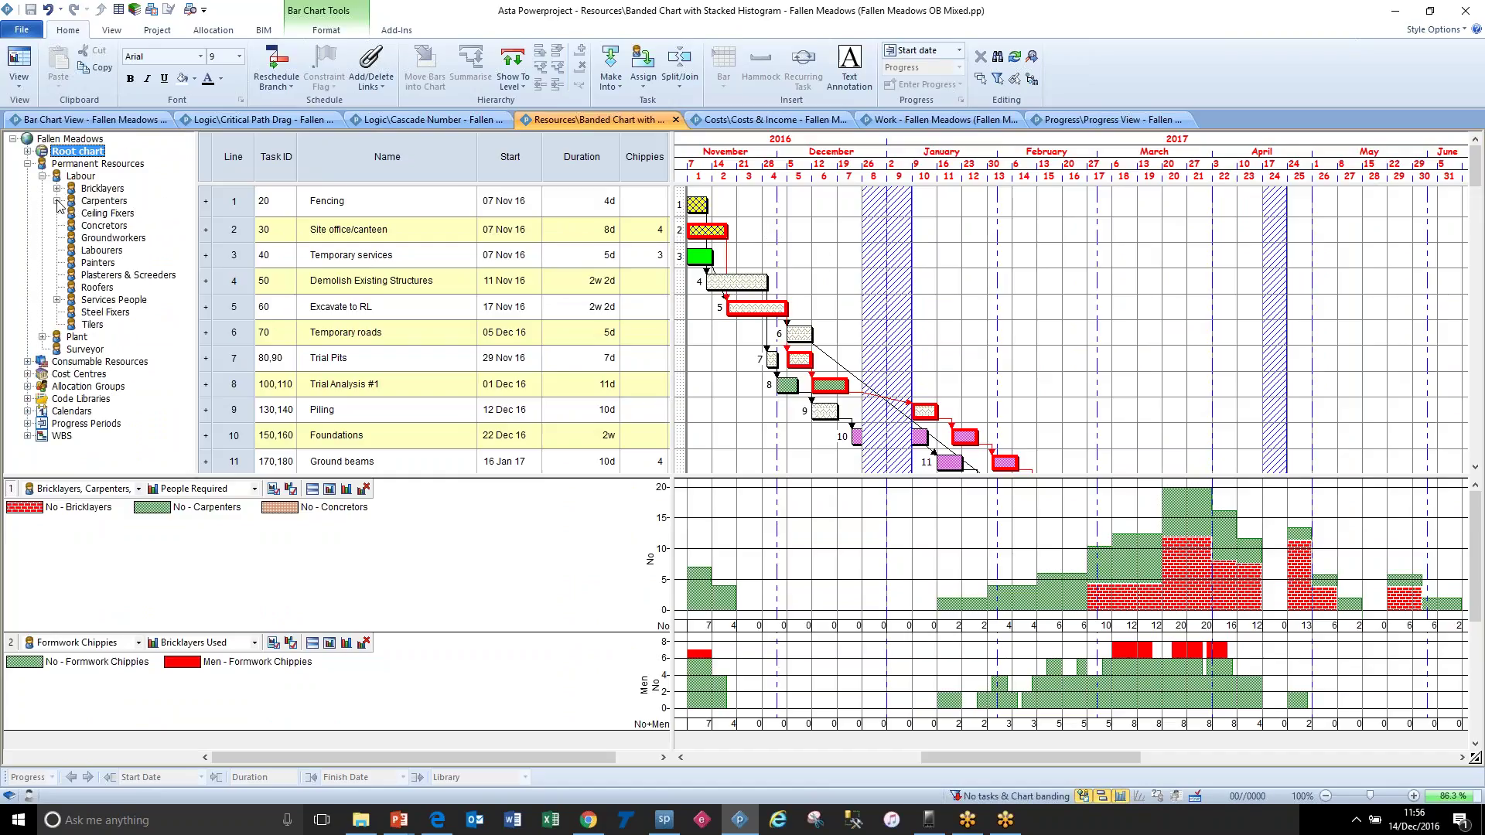
pyautogui.click(56, 200)
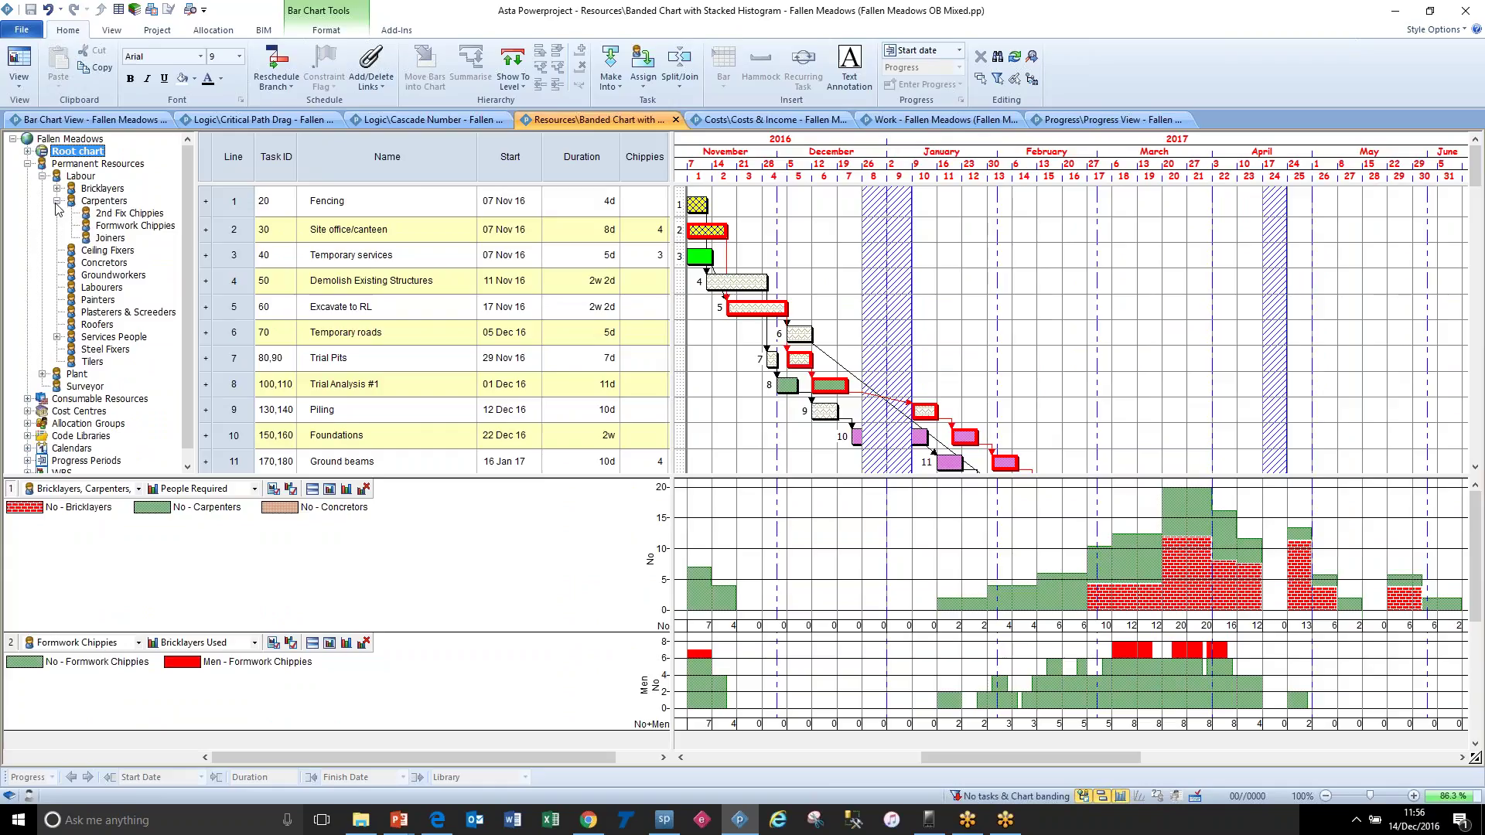
pyautogui.click(93, 217)
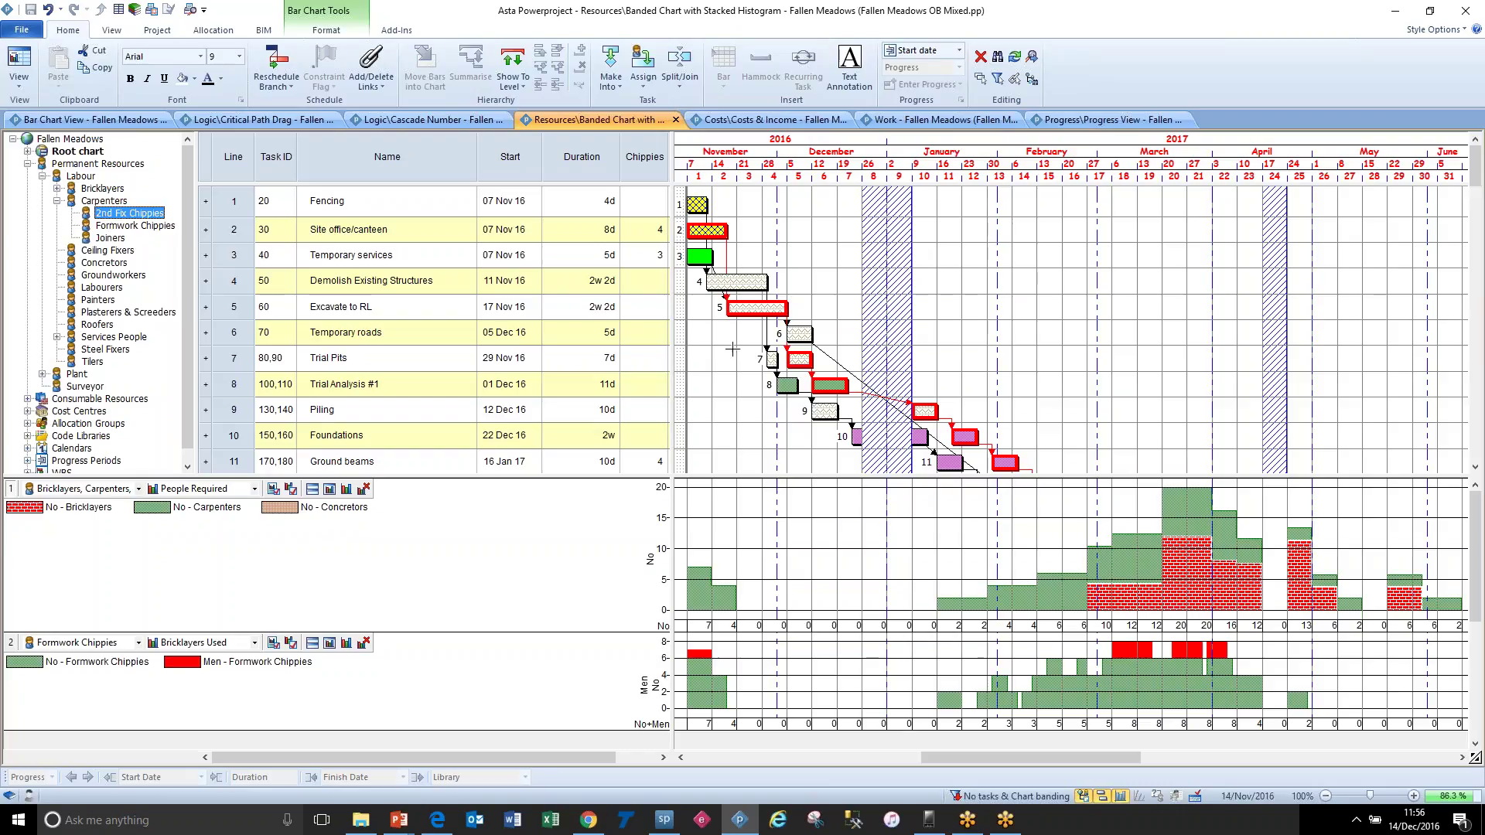
# Step: Set the Chippies allocation to 0 for the Site office/canteen and Temporary services tasks
pyautogui.click(645, 156)
pyautogui.click(645, 238)
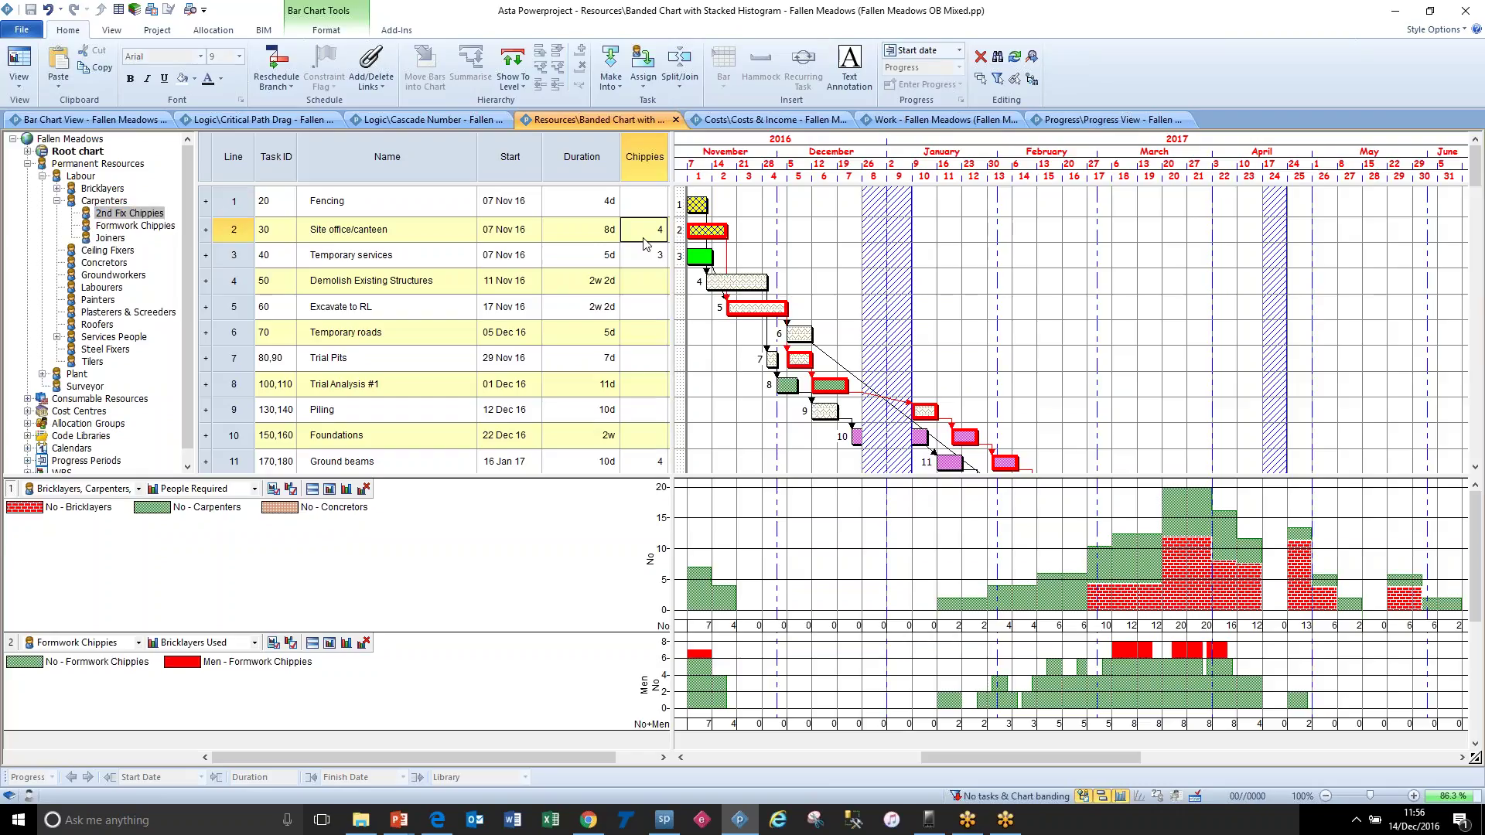
pyautogui.write('0')
pyautogui.click(644, 256)
pyautogui.write('0')
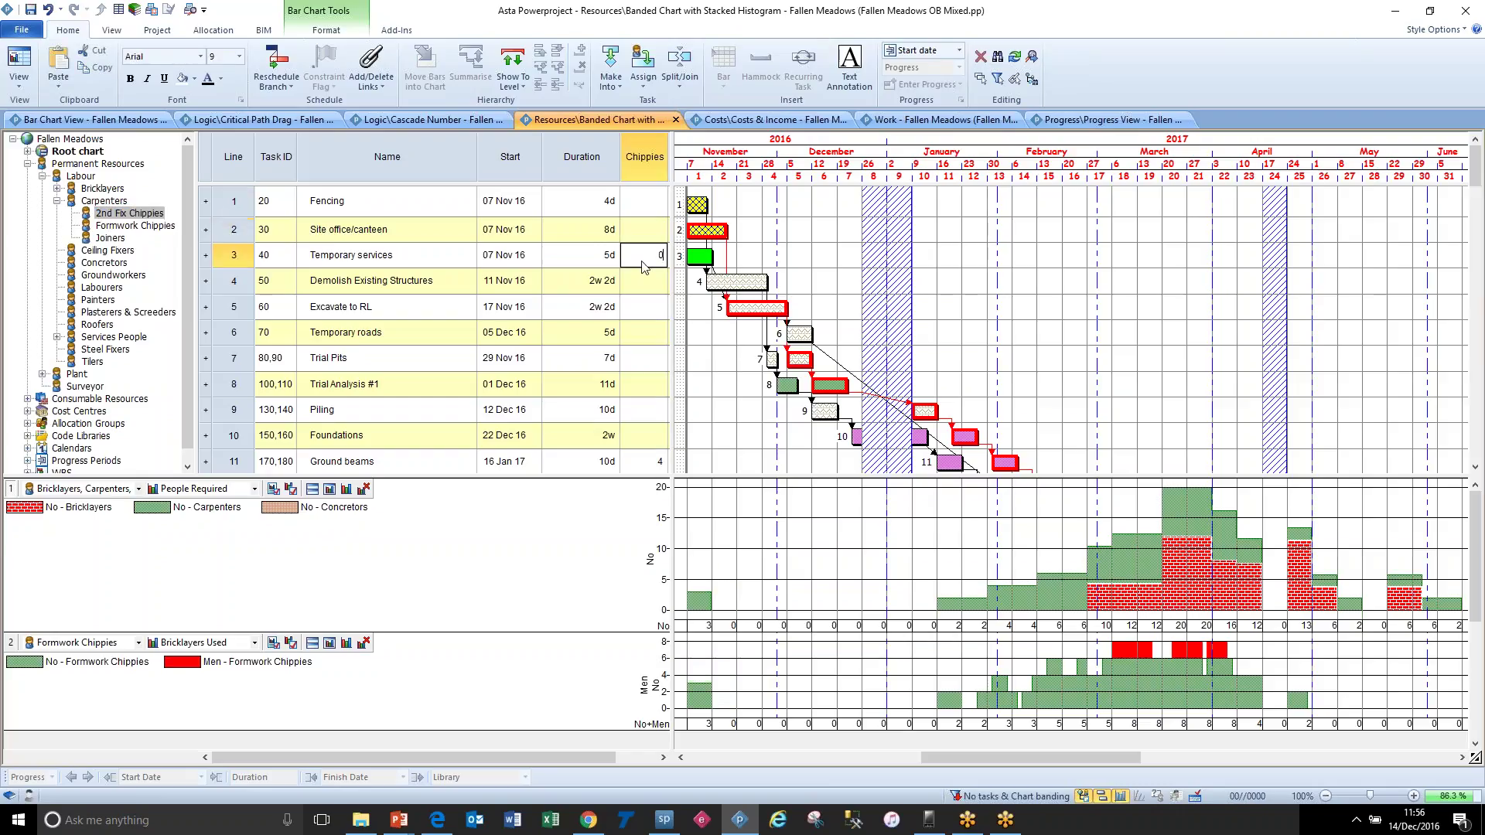
pyautogui.click(644, 268)
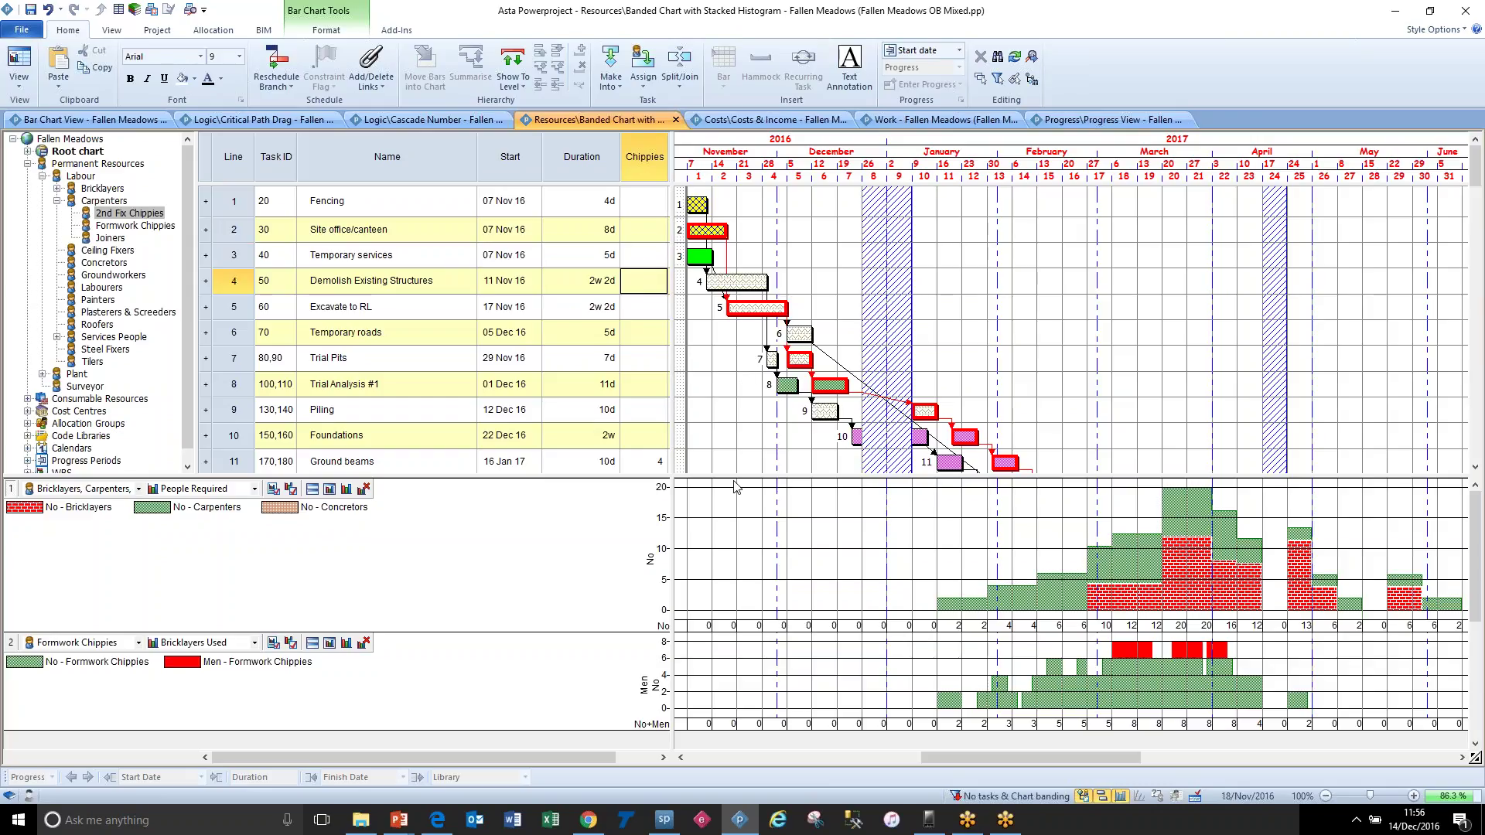
# Step: Adjust the height of the histogram area and its two rows so both resource histograms fit below the bar chart
pyautogui.moveTo(738, 477); pyautogui.dragTo(737, 346)
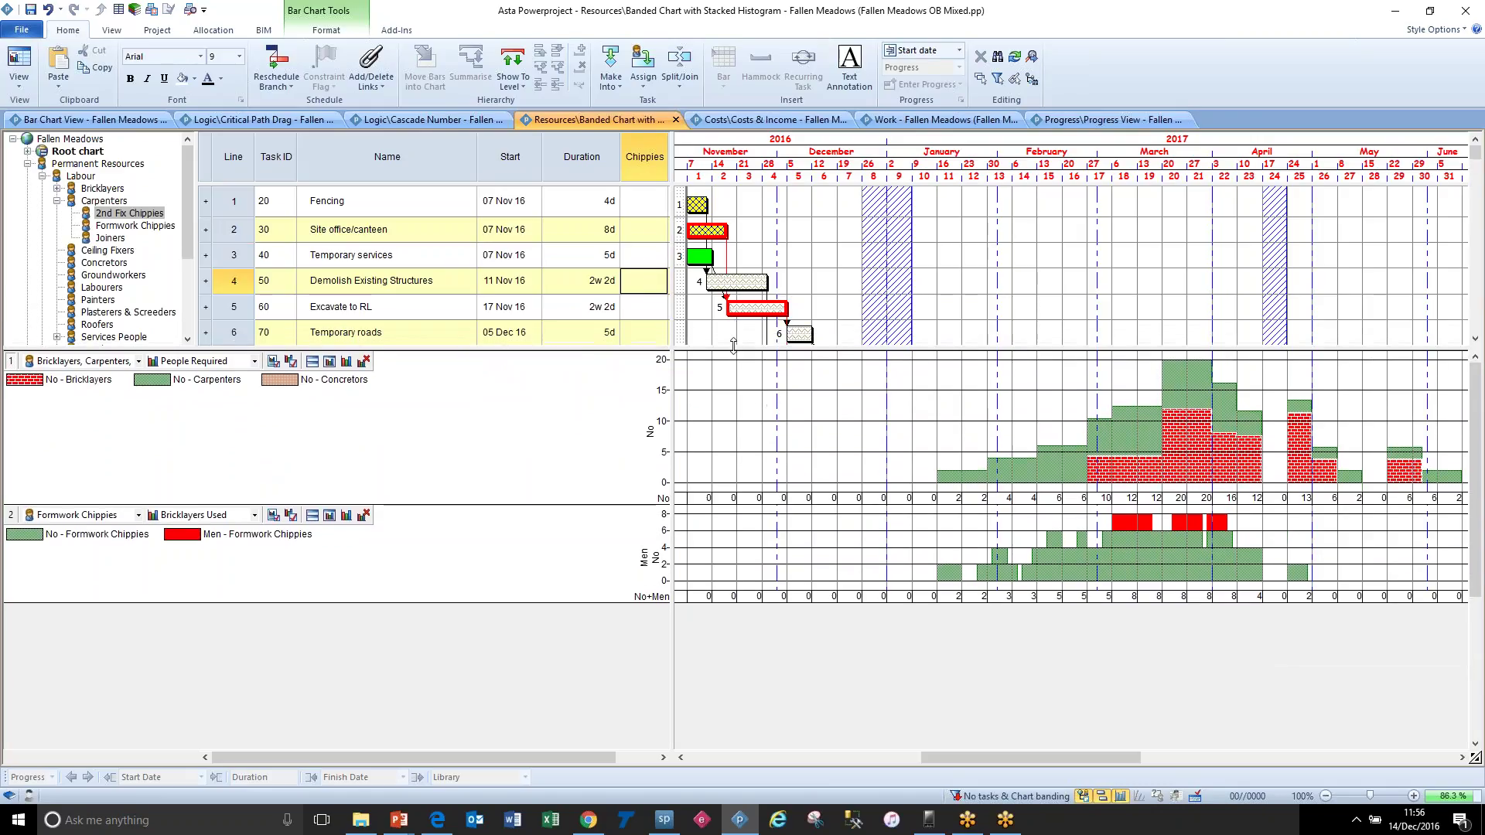
pyautogui.moveTo(613, 504)
pyautogui.mouseDown()
pyautogui.moveTo(613, 484)
pyautogui.moveTo(615, 509)
pyautogui.mouseUp()
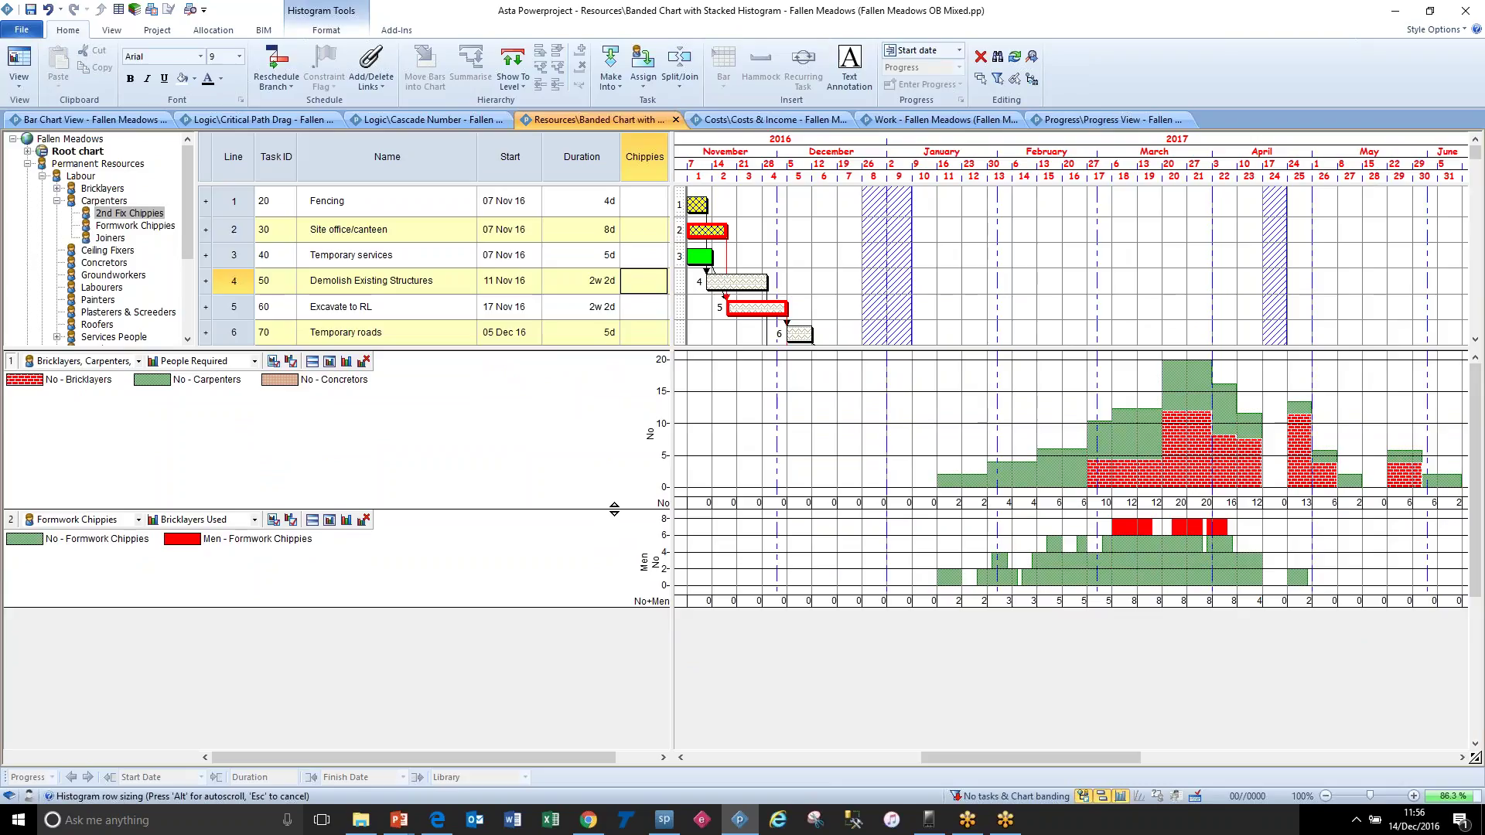
pyautogui.moveTo(615, 509); pyautogui.dragTo(614, 510)
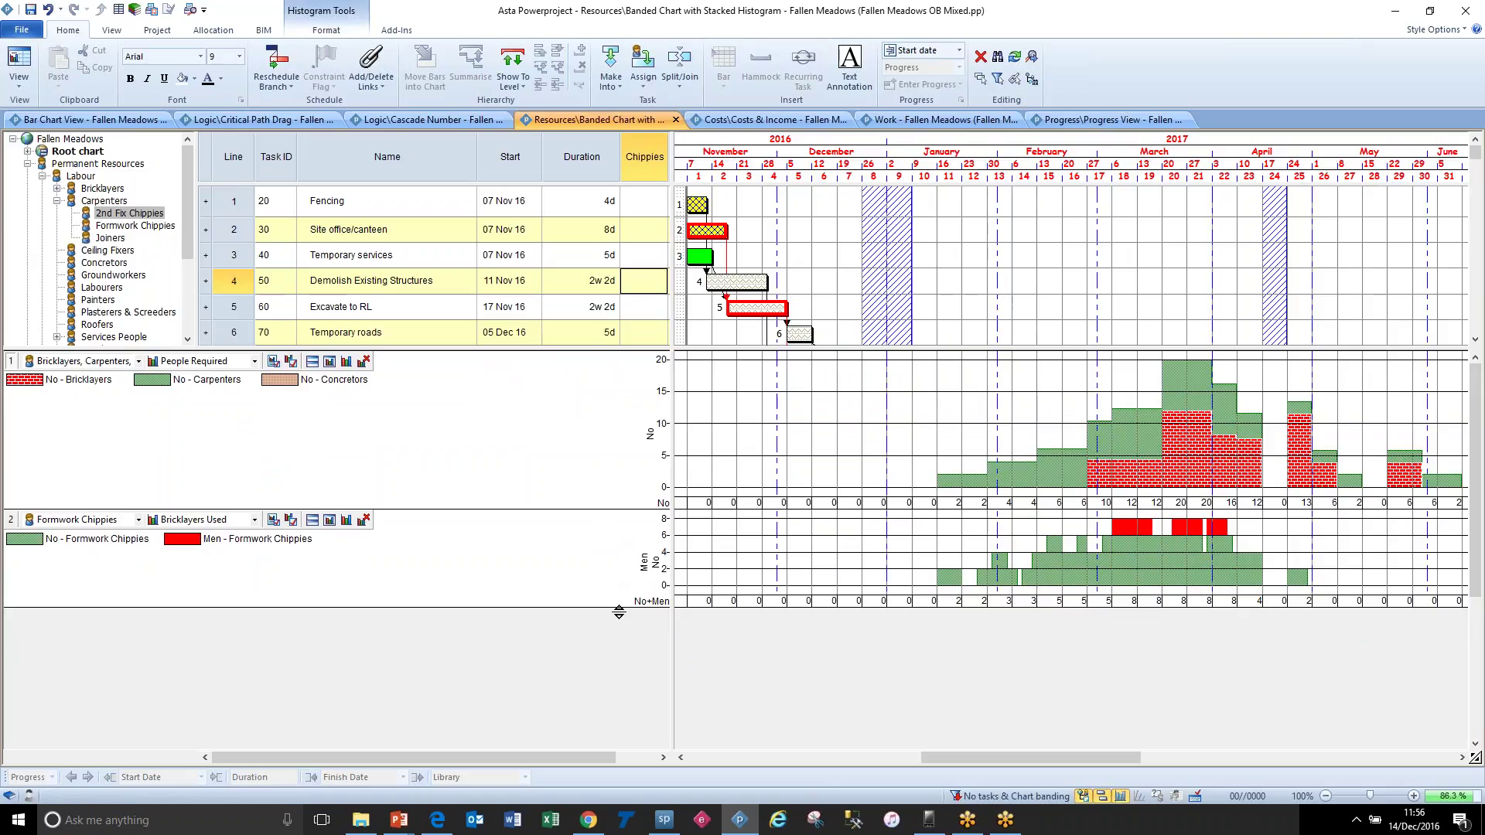
pyautogui.moveTo(618, 608)
pyautogui.mouseDown()
pyautogui.moveTo(617, 680)
pyautogui.moveTo(617, 627)
pyautogui.mouseUp()
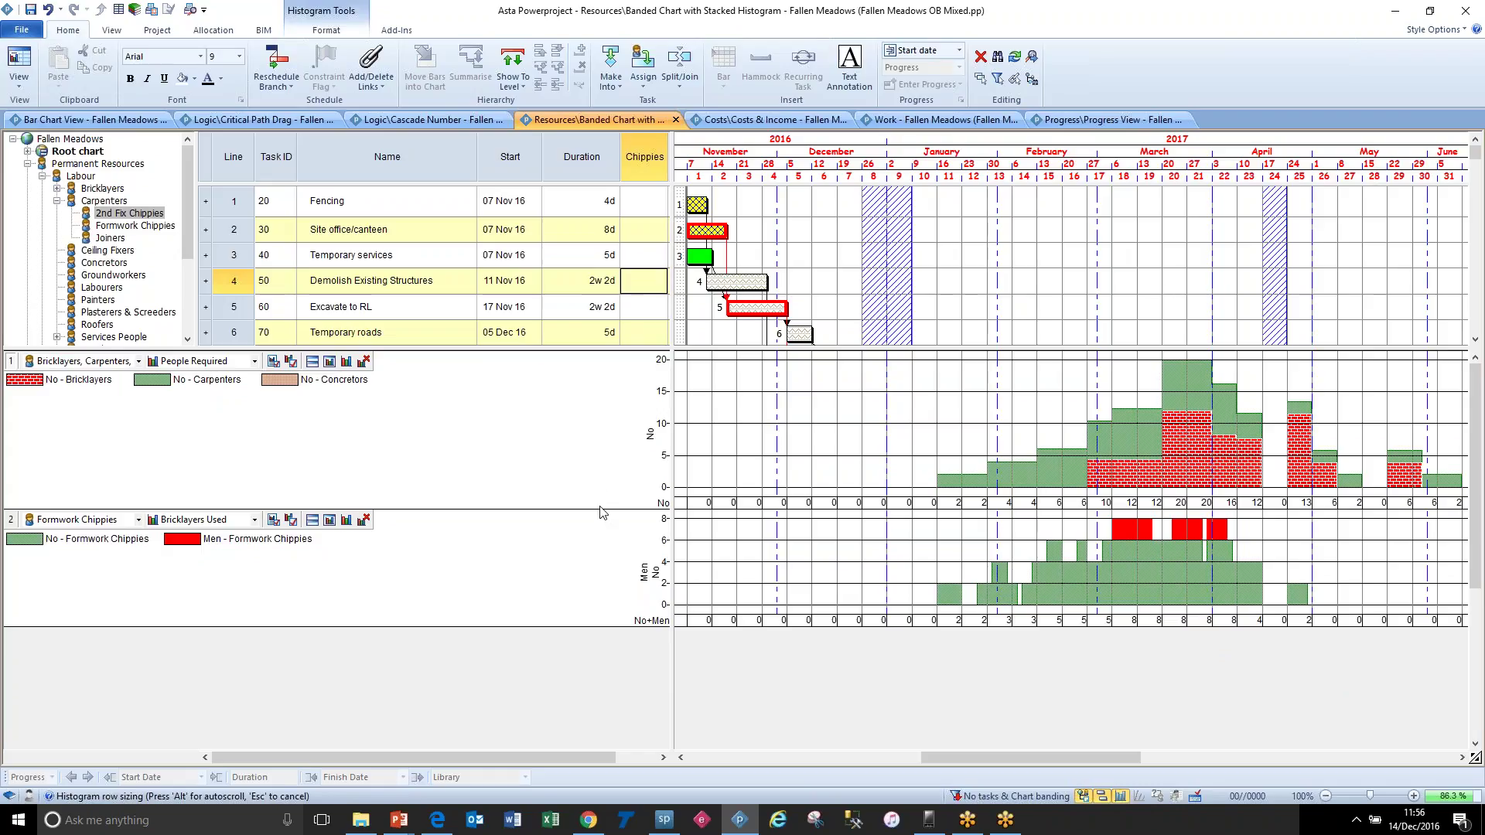
pyautogui.moveTo(596, 511); pyautogui.dragTo(586, 540)
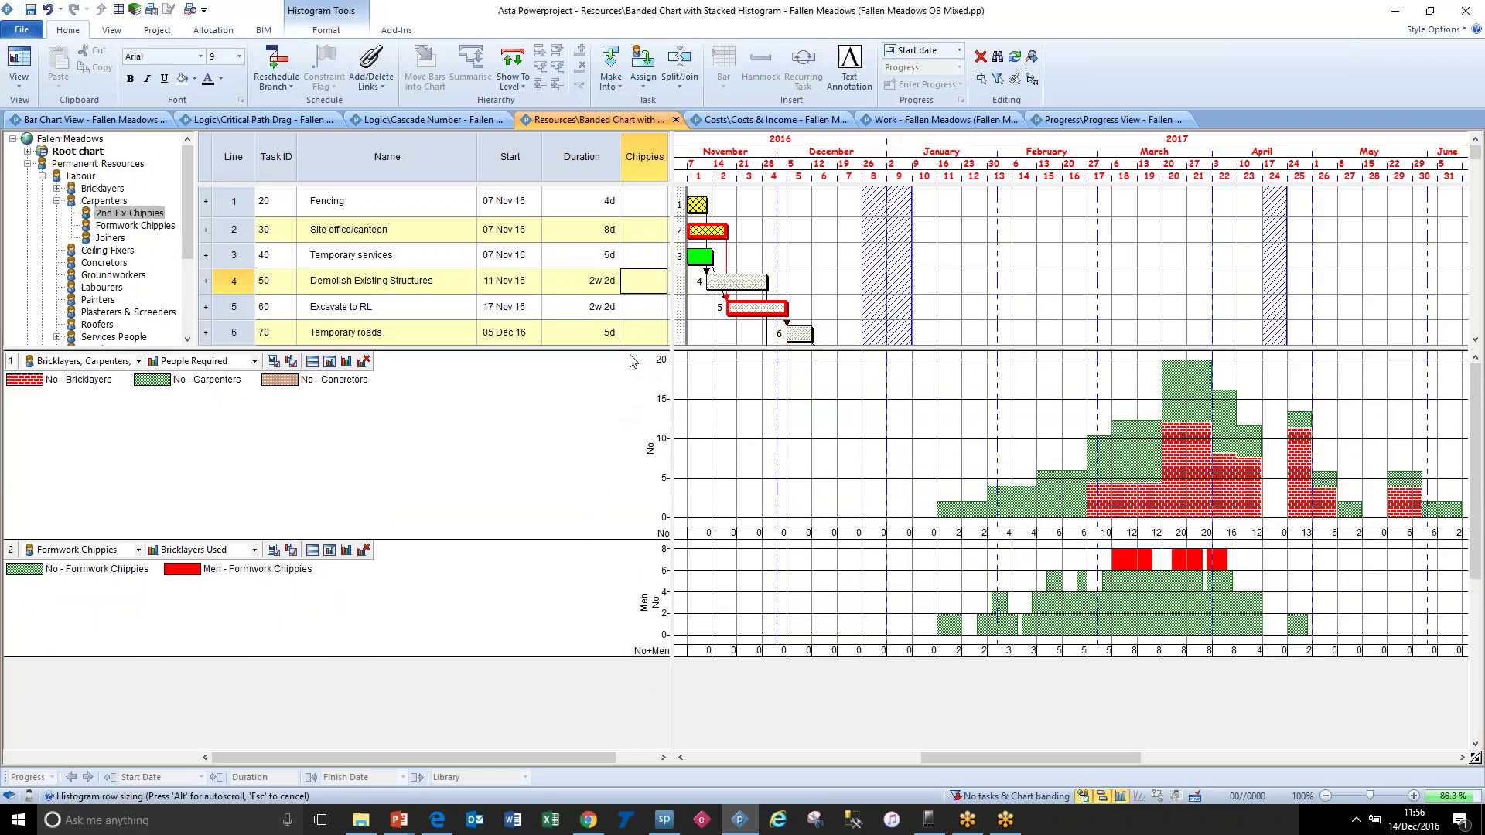
pyautogui.moveTo(635, 540); pyautogui.dragTo(635, 490)
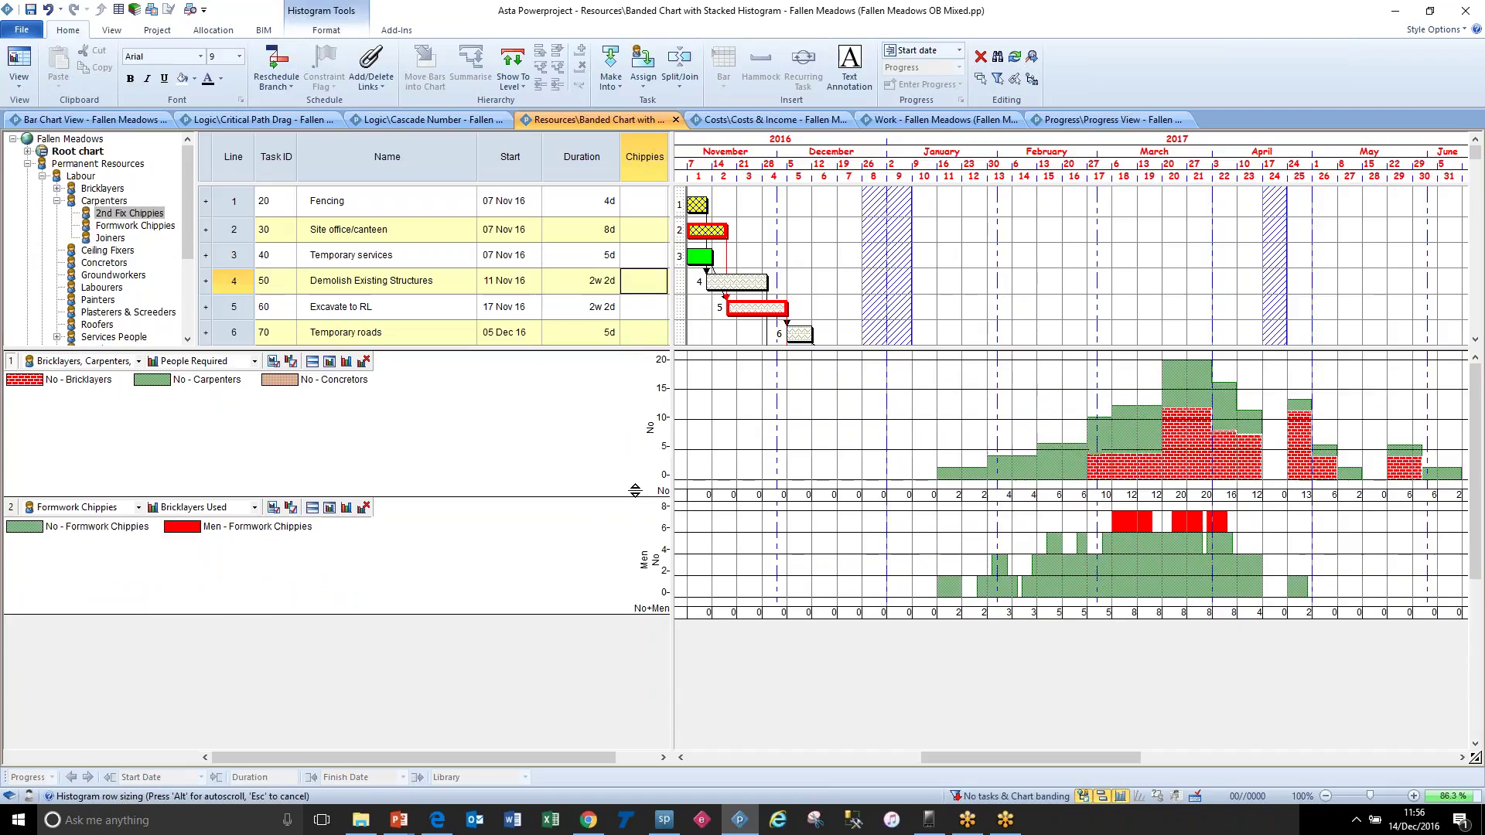
pyautogui.moveTo(788, 349); pyautogui.dragTo(802, 486)
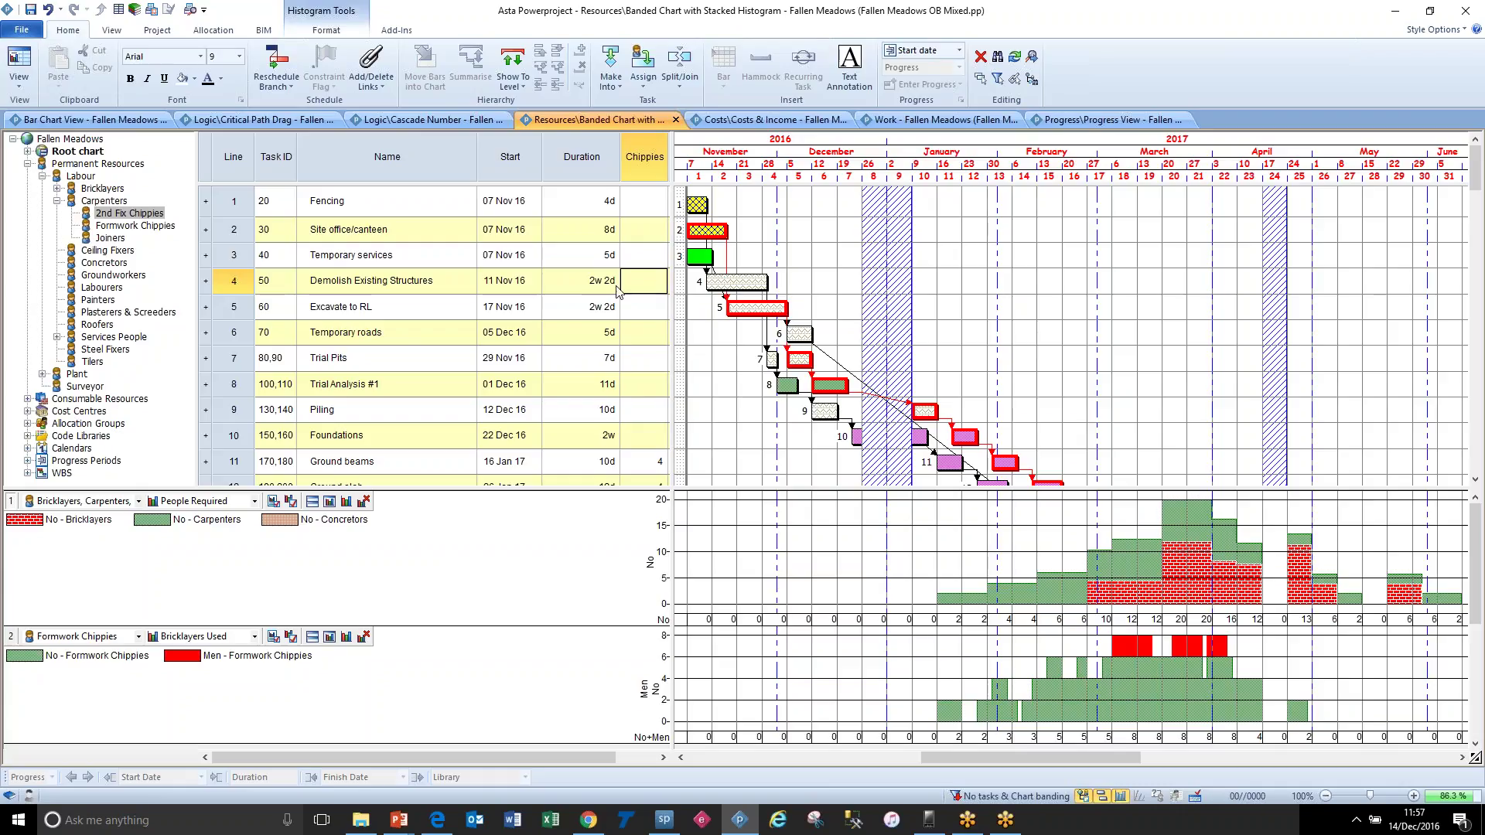
# Step: Allocate 4 Chippies to Site office/canteen, 2 to Temporary services and 2 to Demolish Existing Structures, and dismiss the over-allocation alert
pyautogui.doubleClick(644, 236)
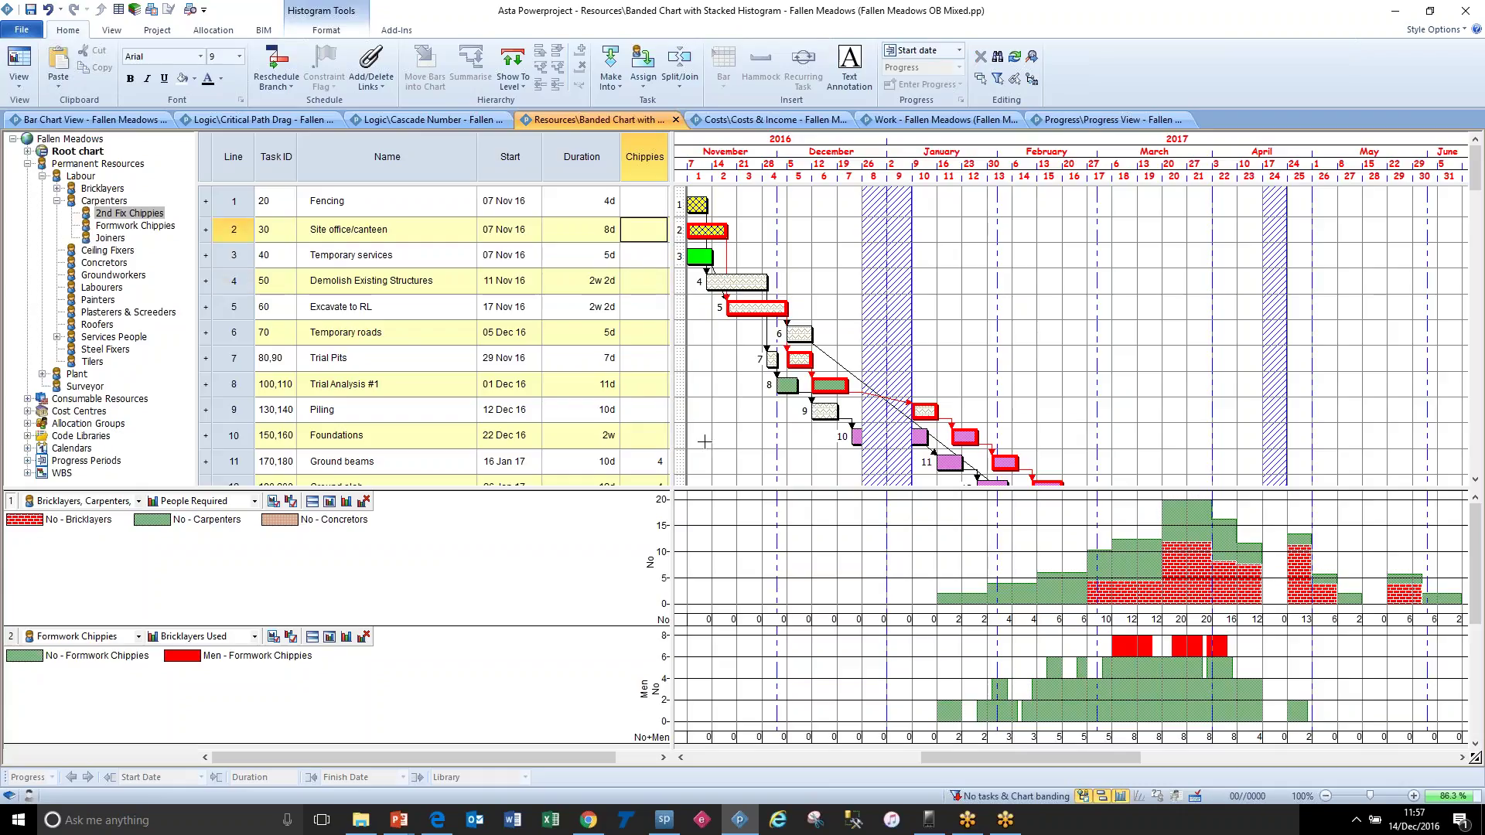
pyautogui.write('4')
pyautogui.press('Return')
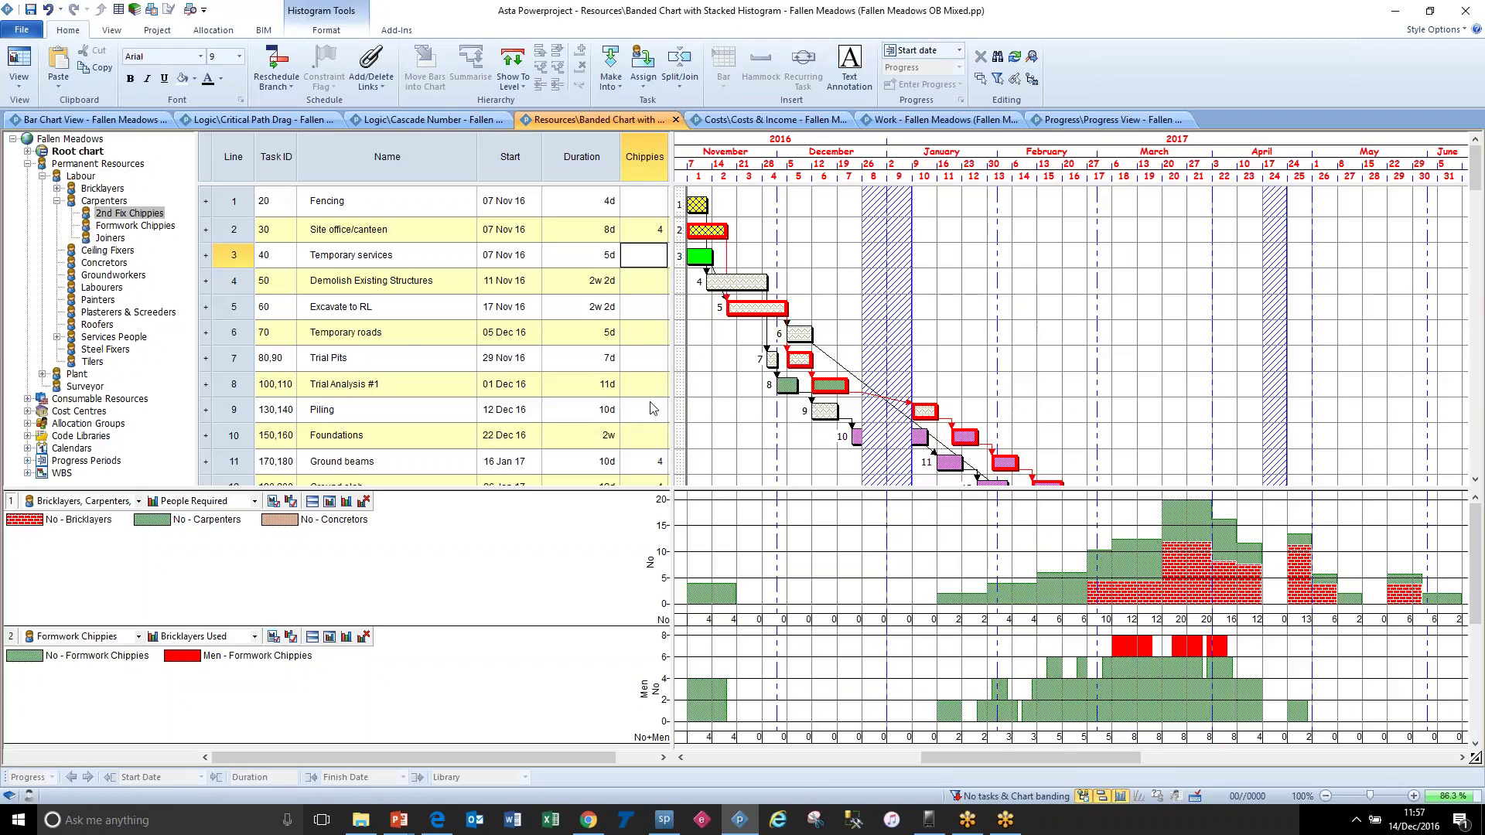
pyautogui.write('2')
pyautogui.press('Return')
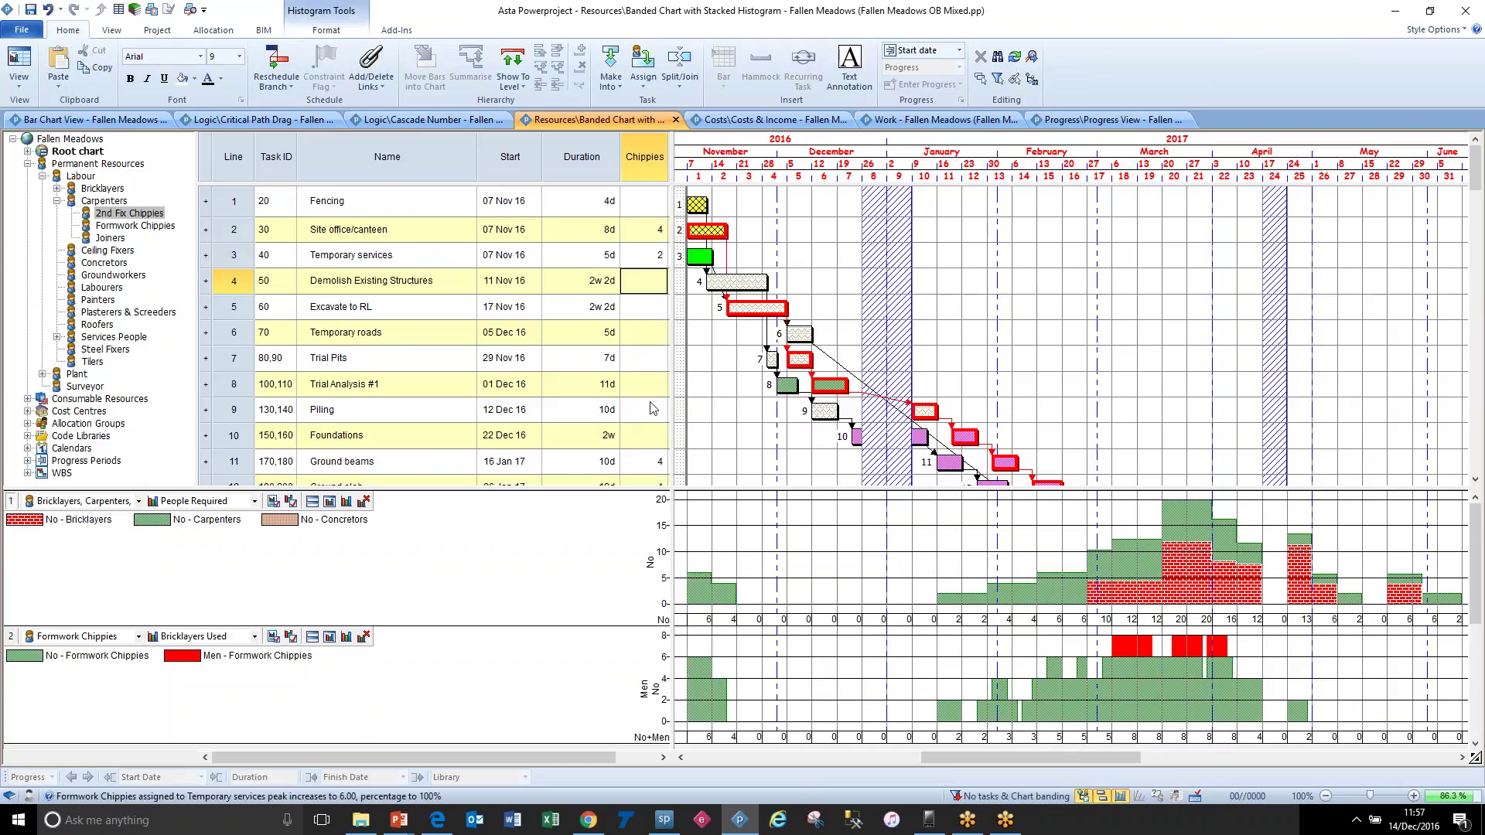
pyautogui.write('2')
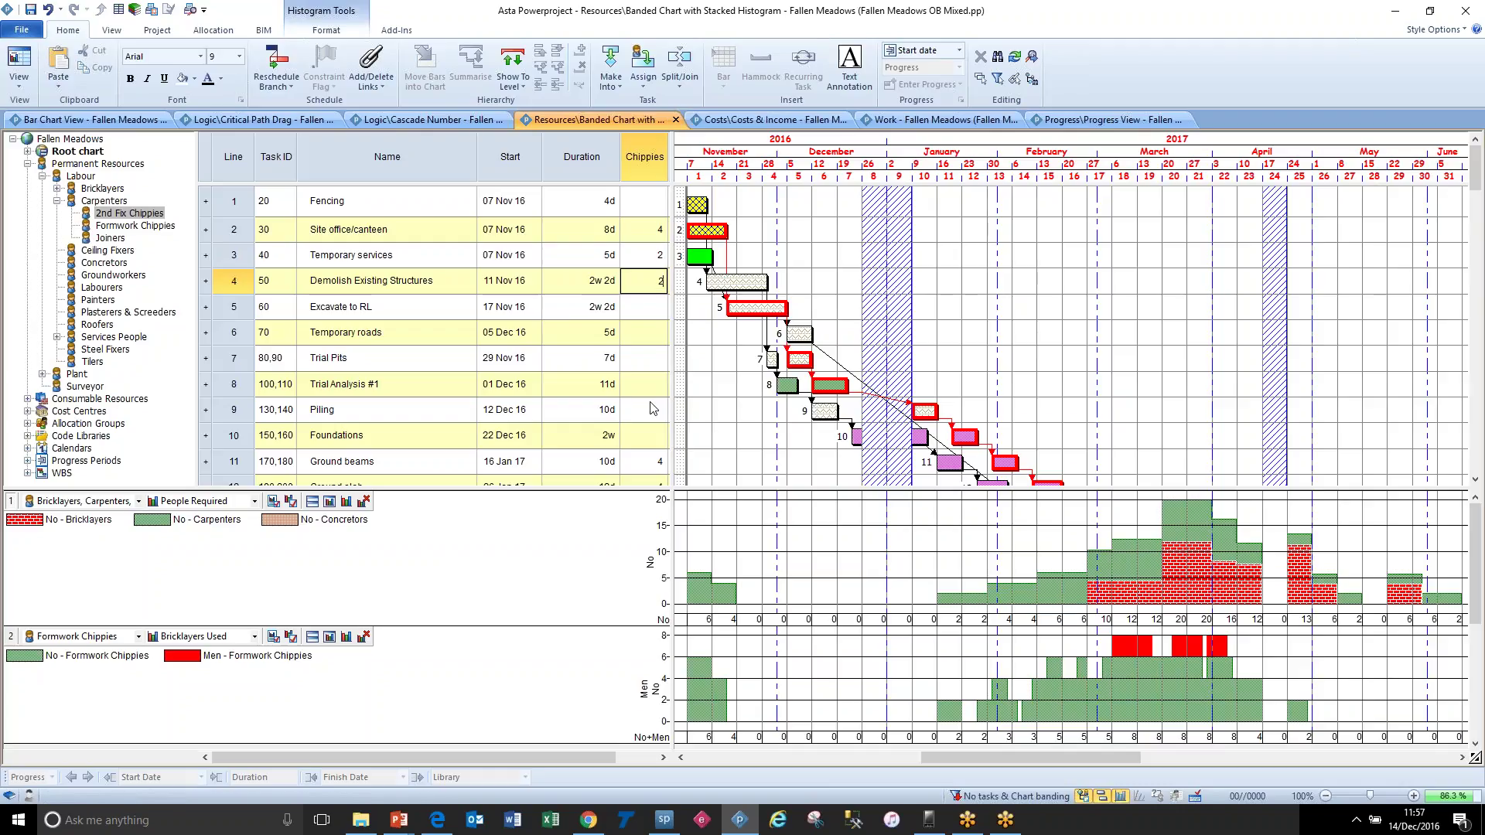
pyautogui.press('Return')
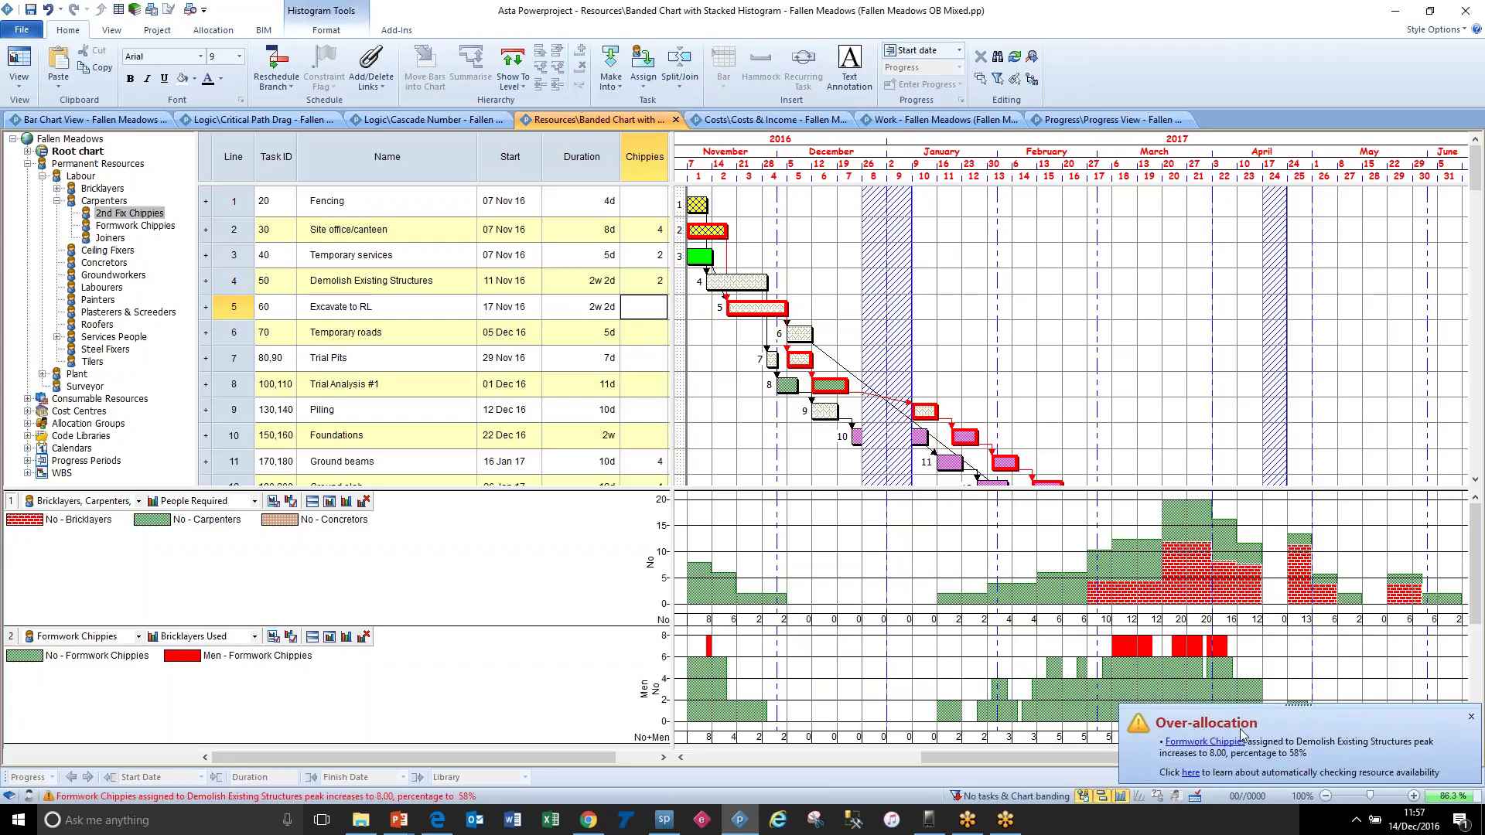
pyautogui.click(1472, 719)
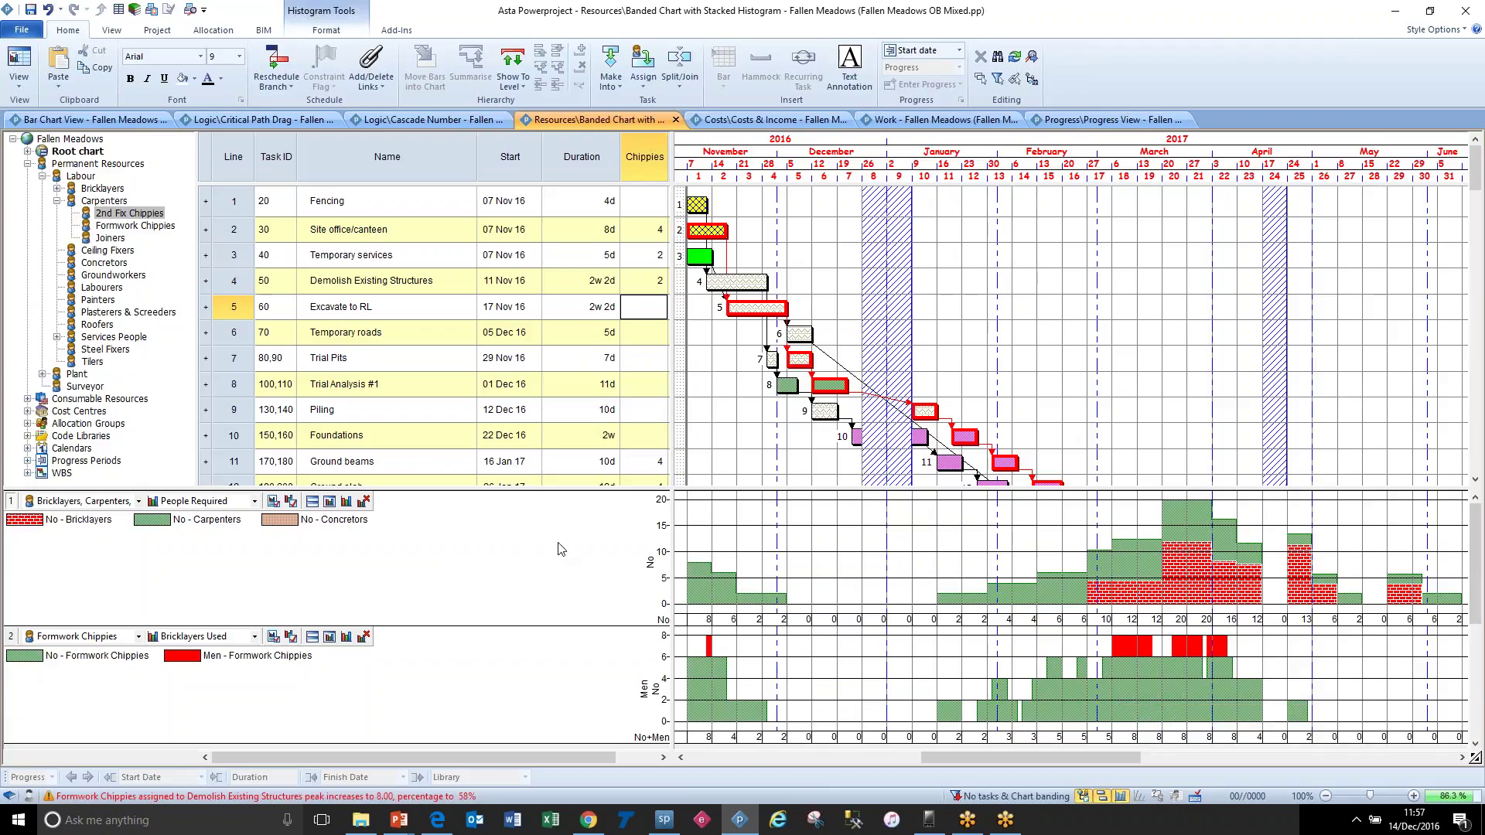
# Step: Check the skill and resource availability in the Formwork Chippies permanent resource properties, and close them
pyautogui.rightClick(121, 228)
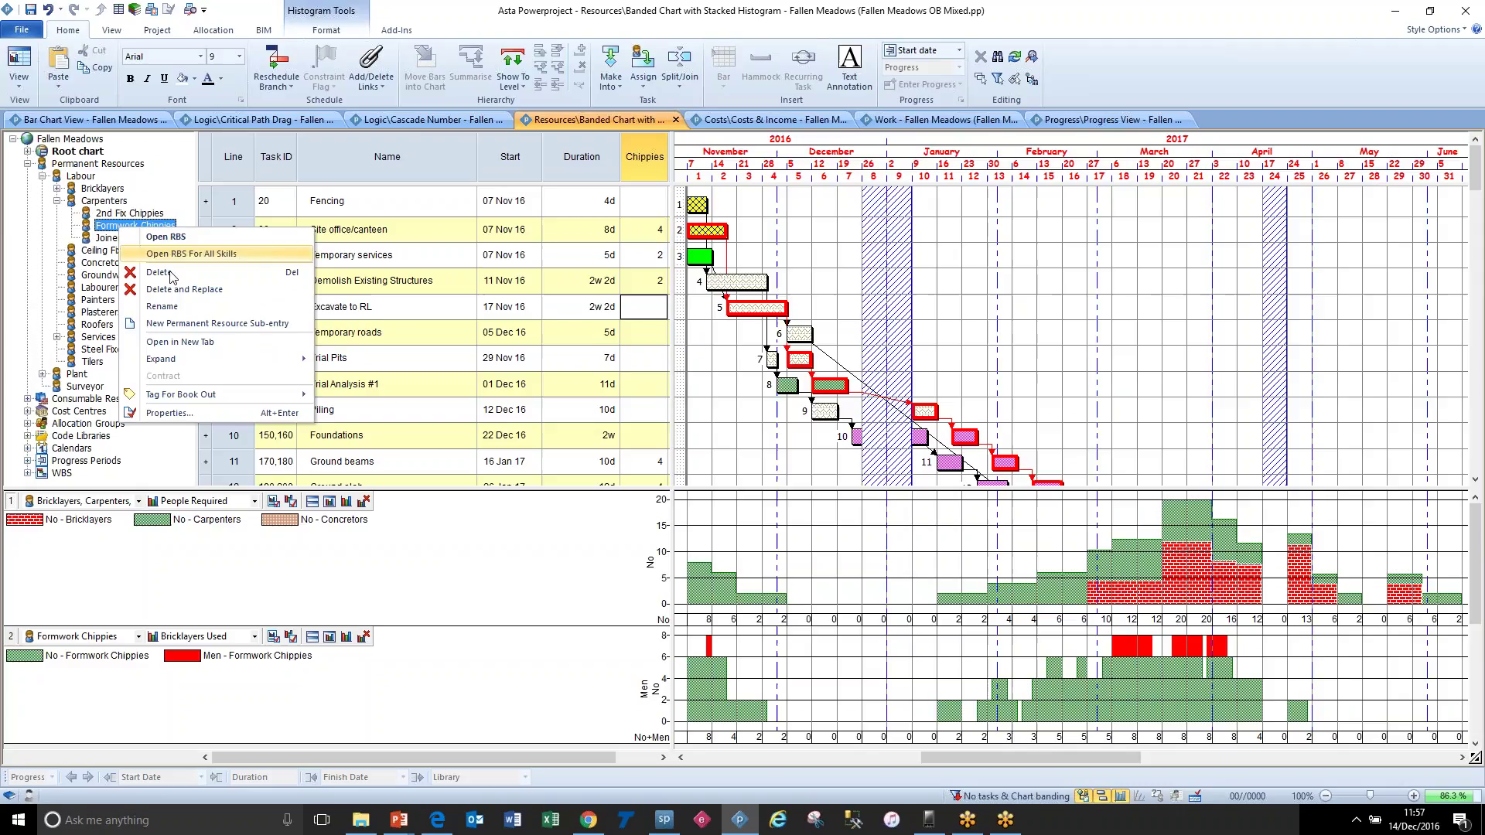
pyautogui.click(211, 411)
pyautogui.click(847, 378)
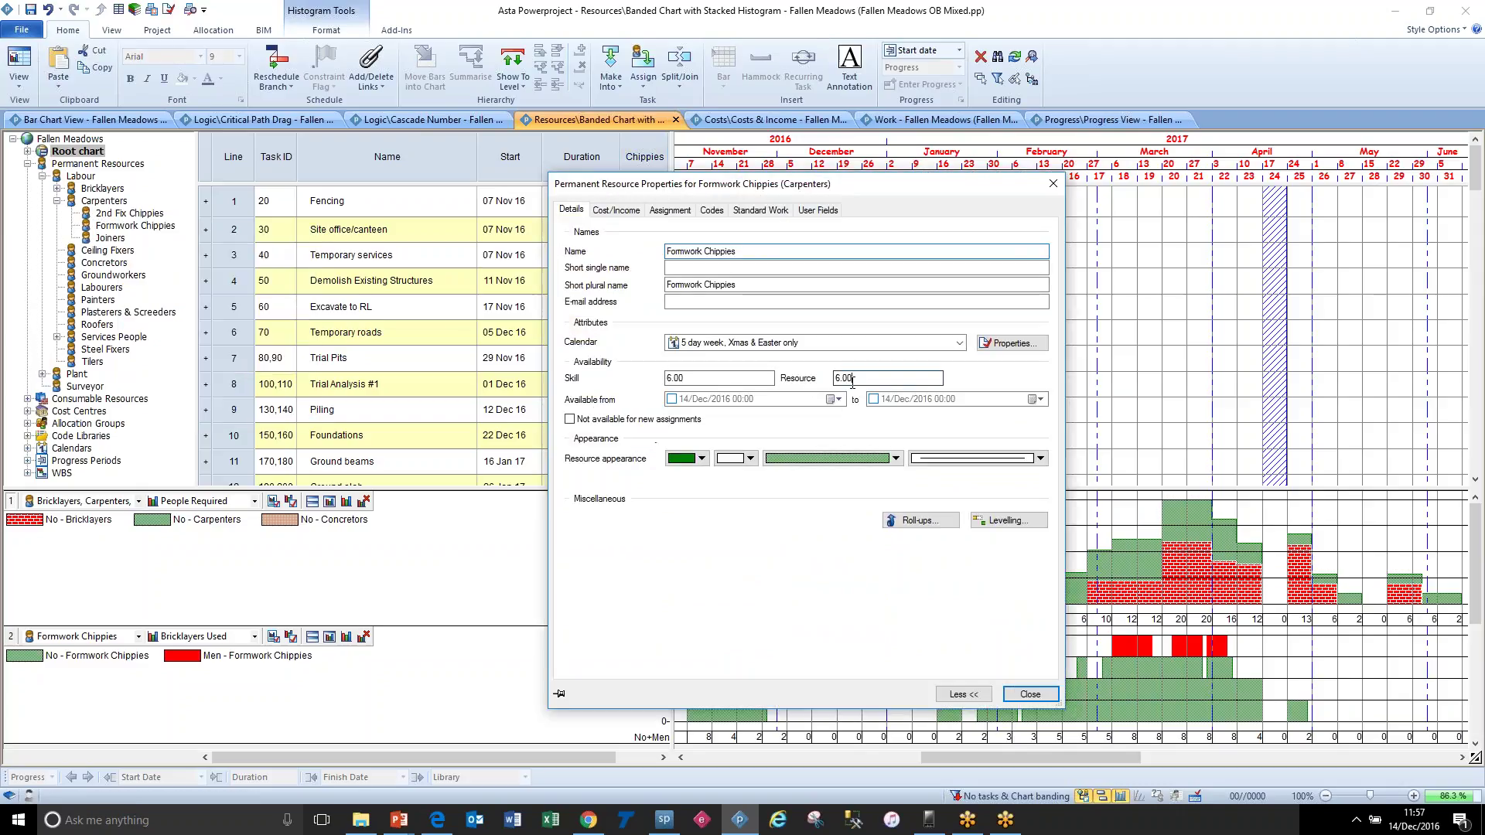
pyautogui.click(1017, 695)
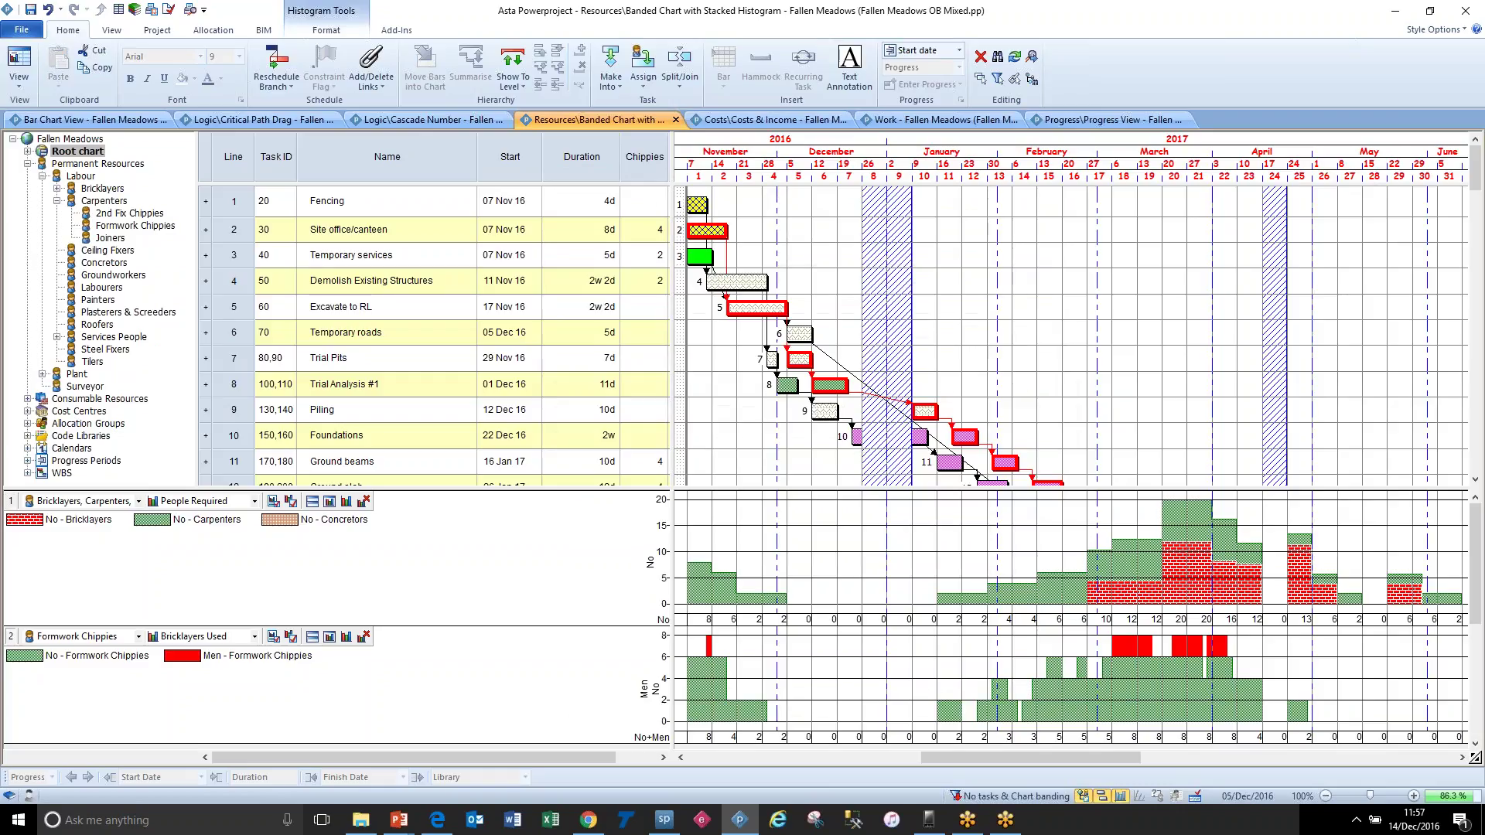
# Step: Display the resource allocation tools, and preview the banded chart and its stacked histograms as printed before closing the preview
pyautogui.click(221, 31)
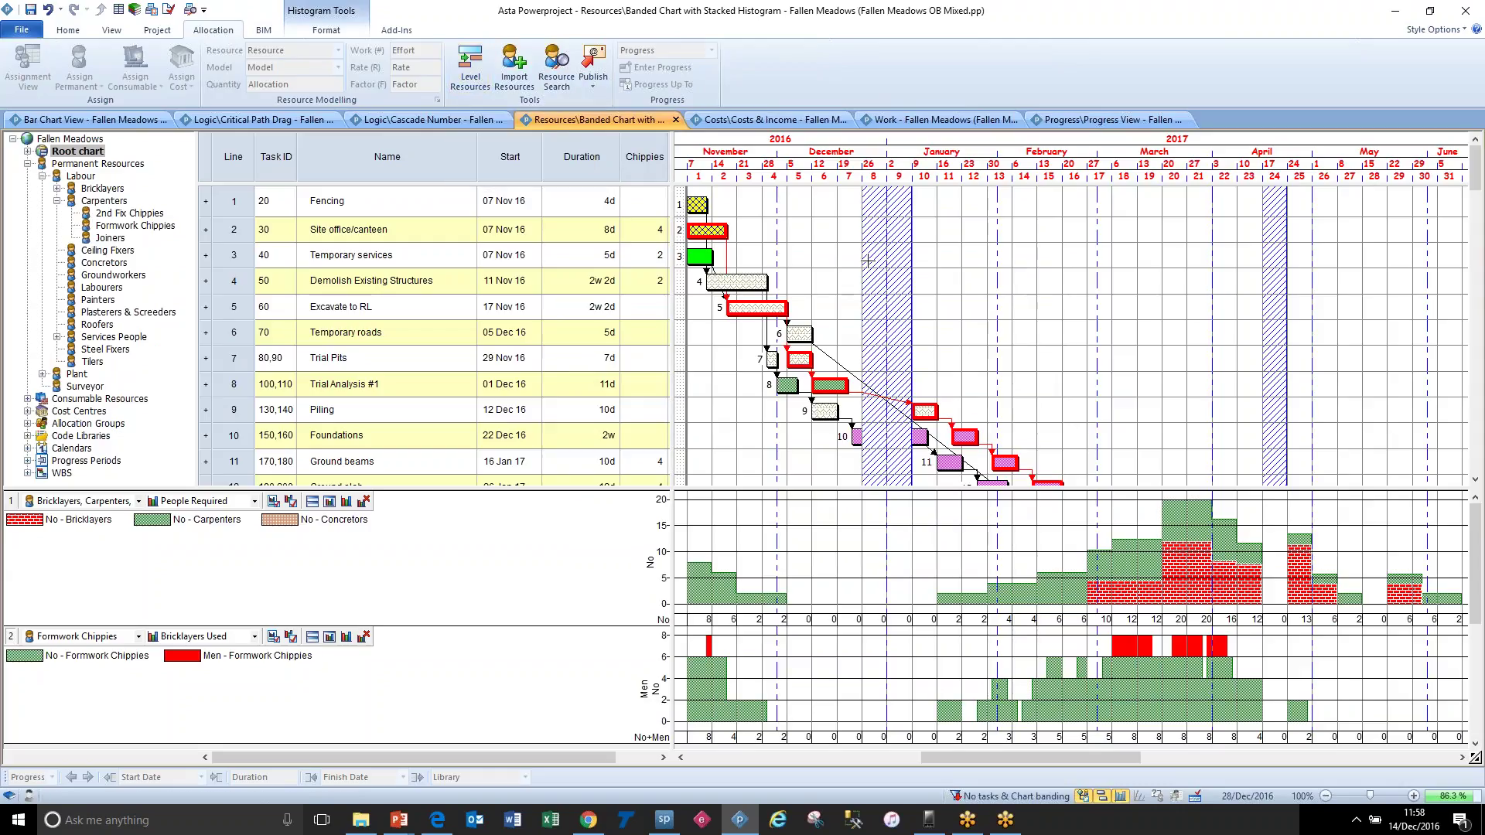
pyautogui.click(852, 282)
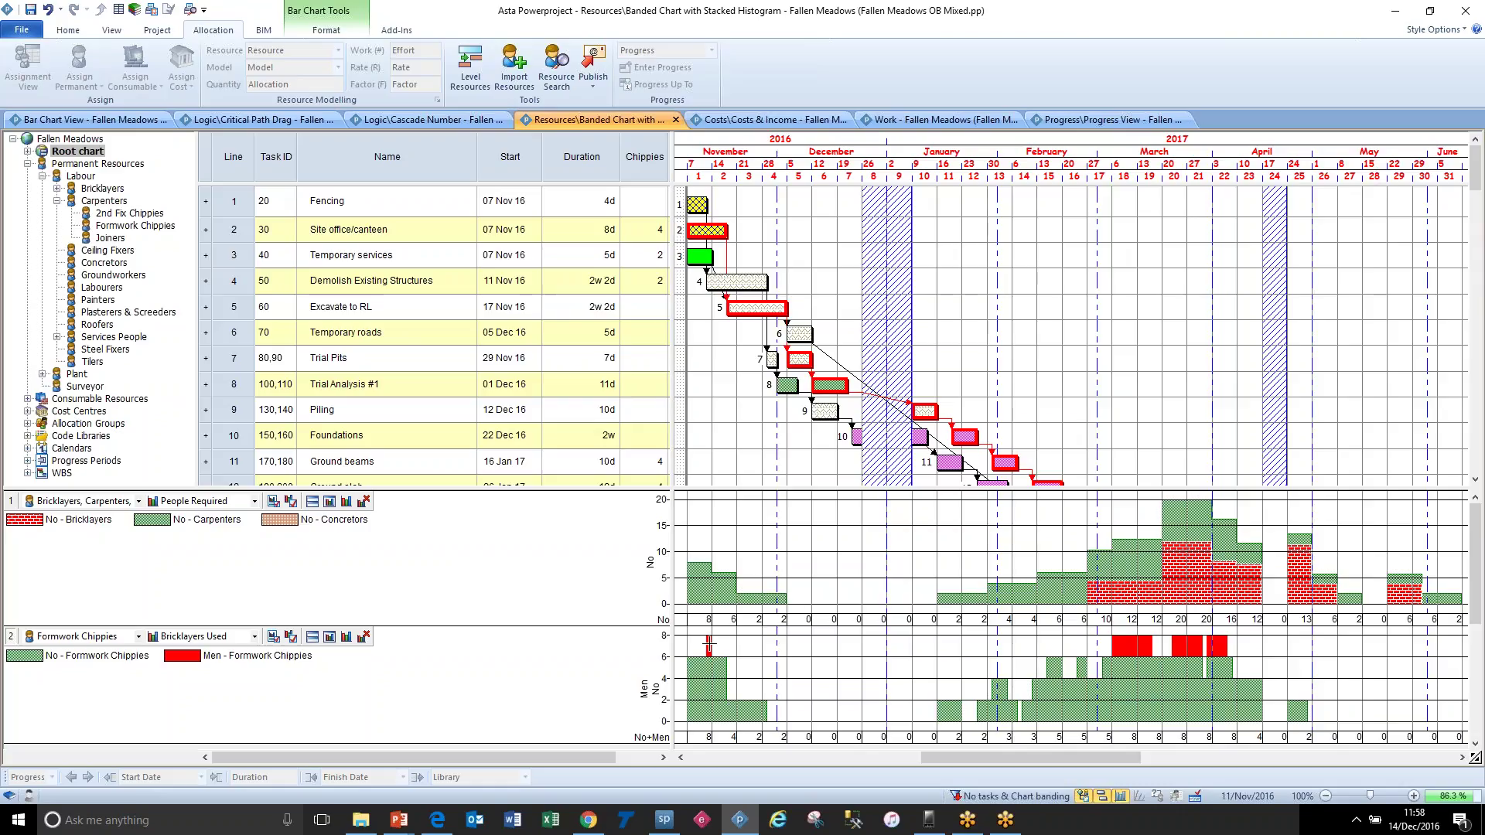
pyautogui.moveTo(708, 644)
pyautogui.click(190, 10)
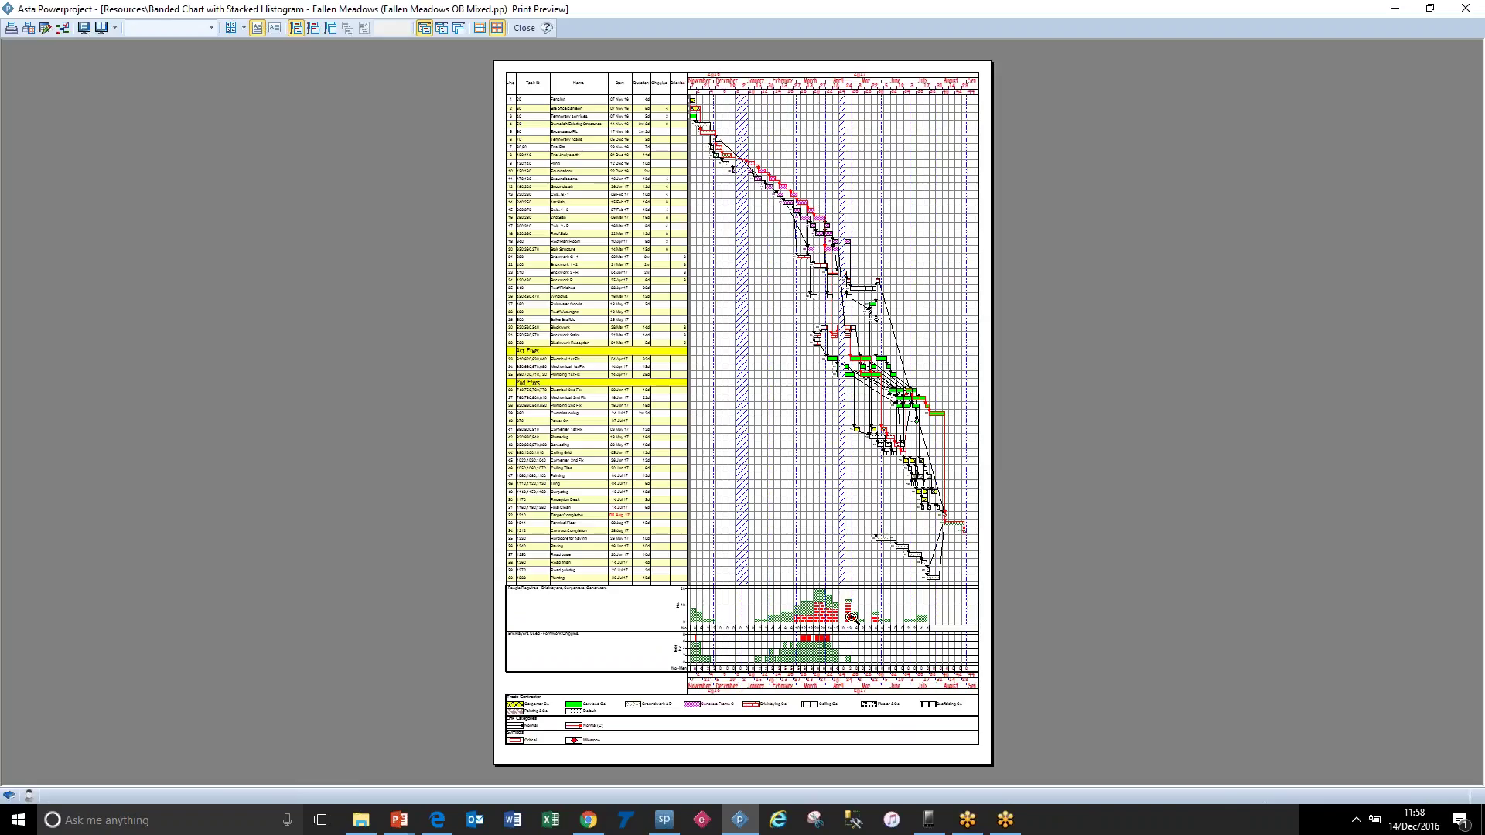
pyautogui.click(525, 28)
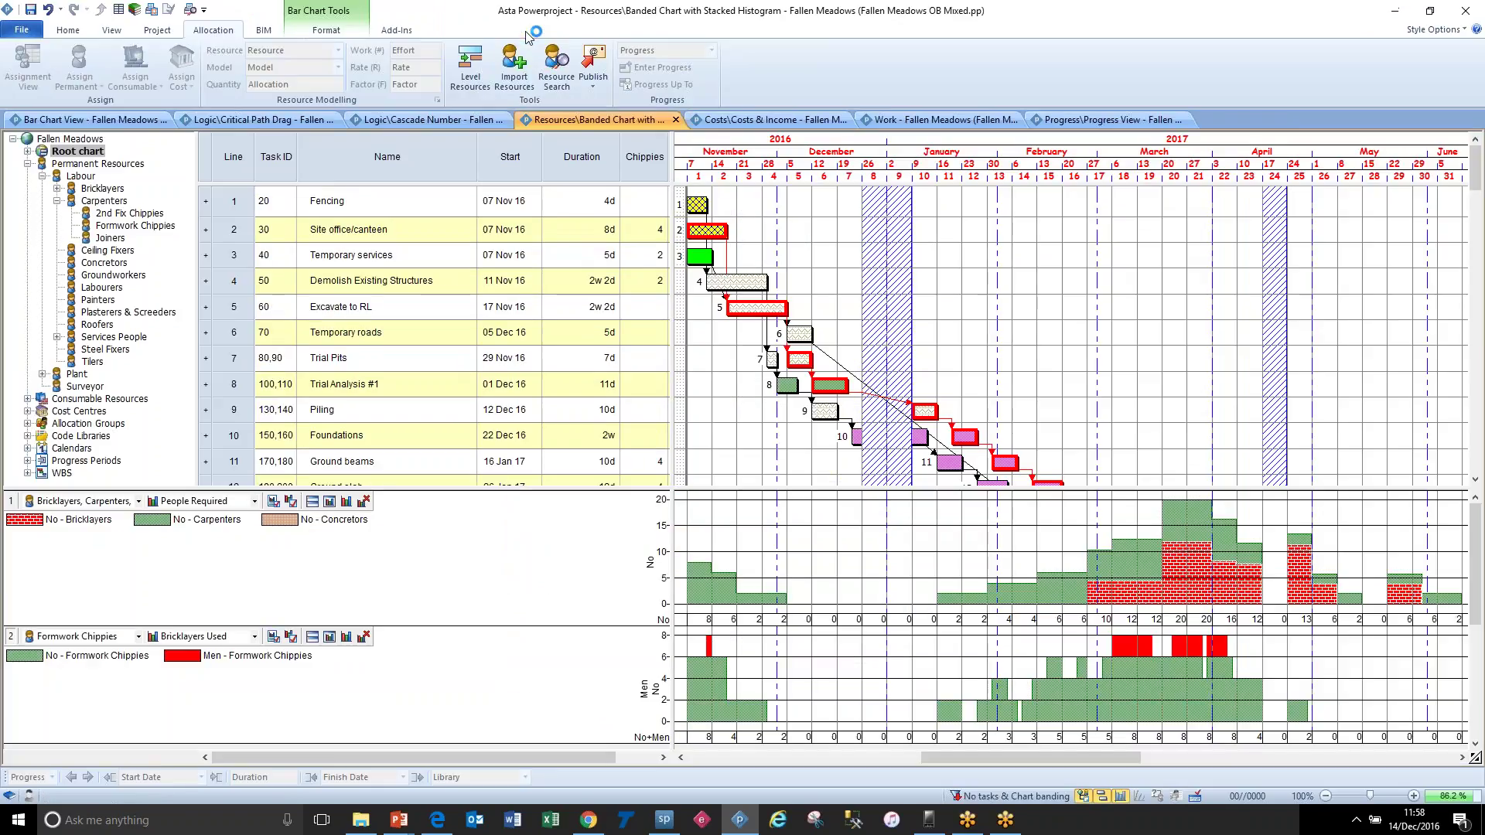
# Step: Show the People Required histogram in its own histogram view, roughly double its height, and preview it as printed
pyautogui.click(341, 504)
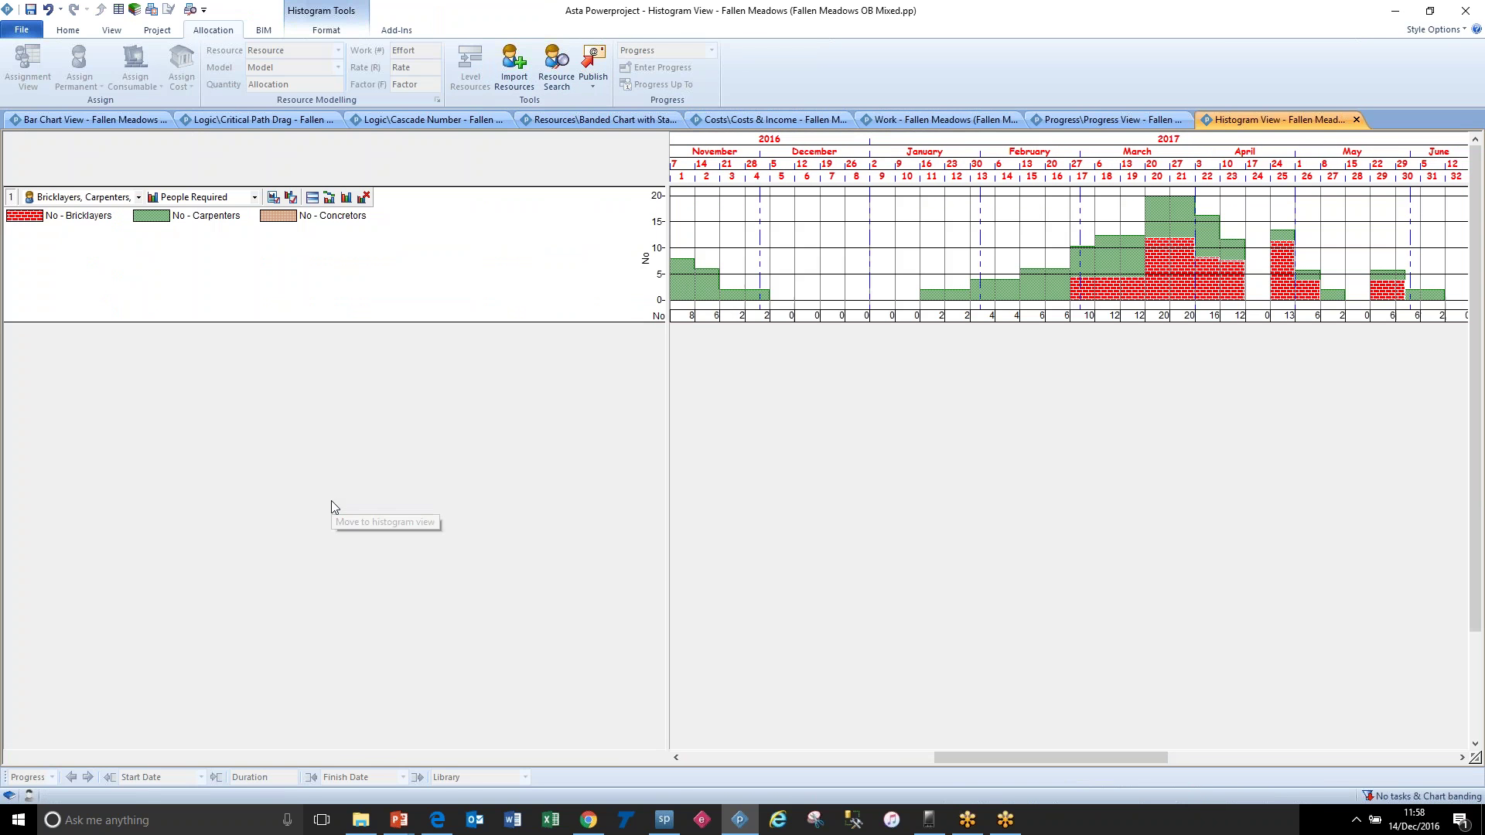
pyautogui.moveTo(581, 322); pyautogui.dragTo(565, 600)
pyautogui.click(191, 10)
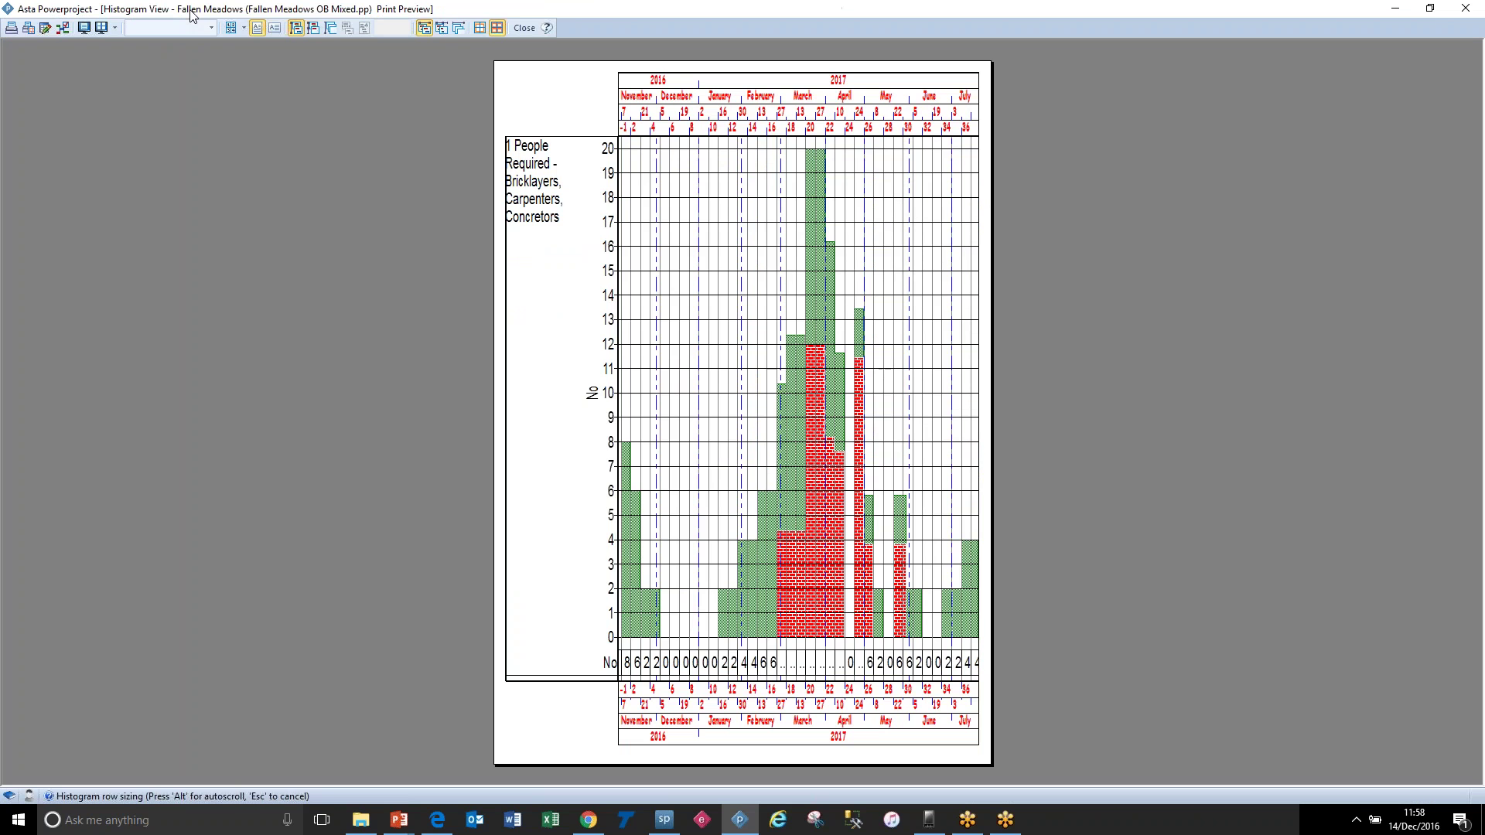
pyautogui.click(526, 28)
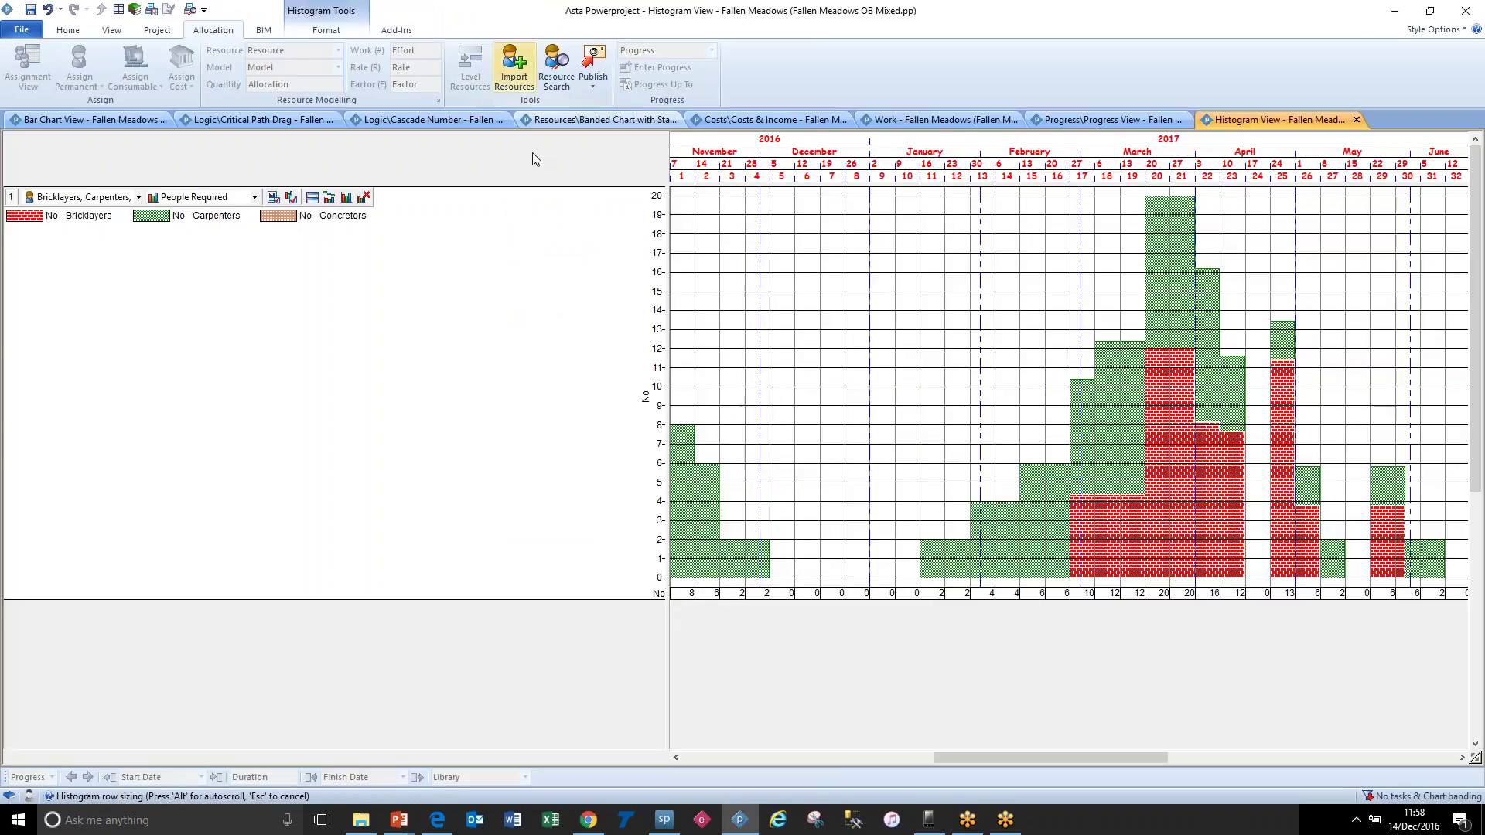
# Step: Check the option for exporting the People Required histogram to Excel and close the separate histogram view
pyautogui.rightClick(742, 229)
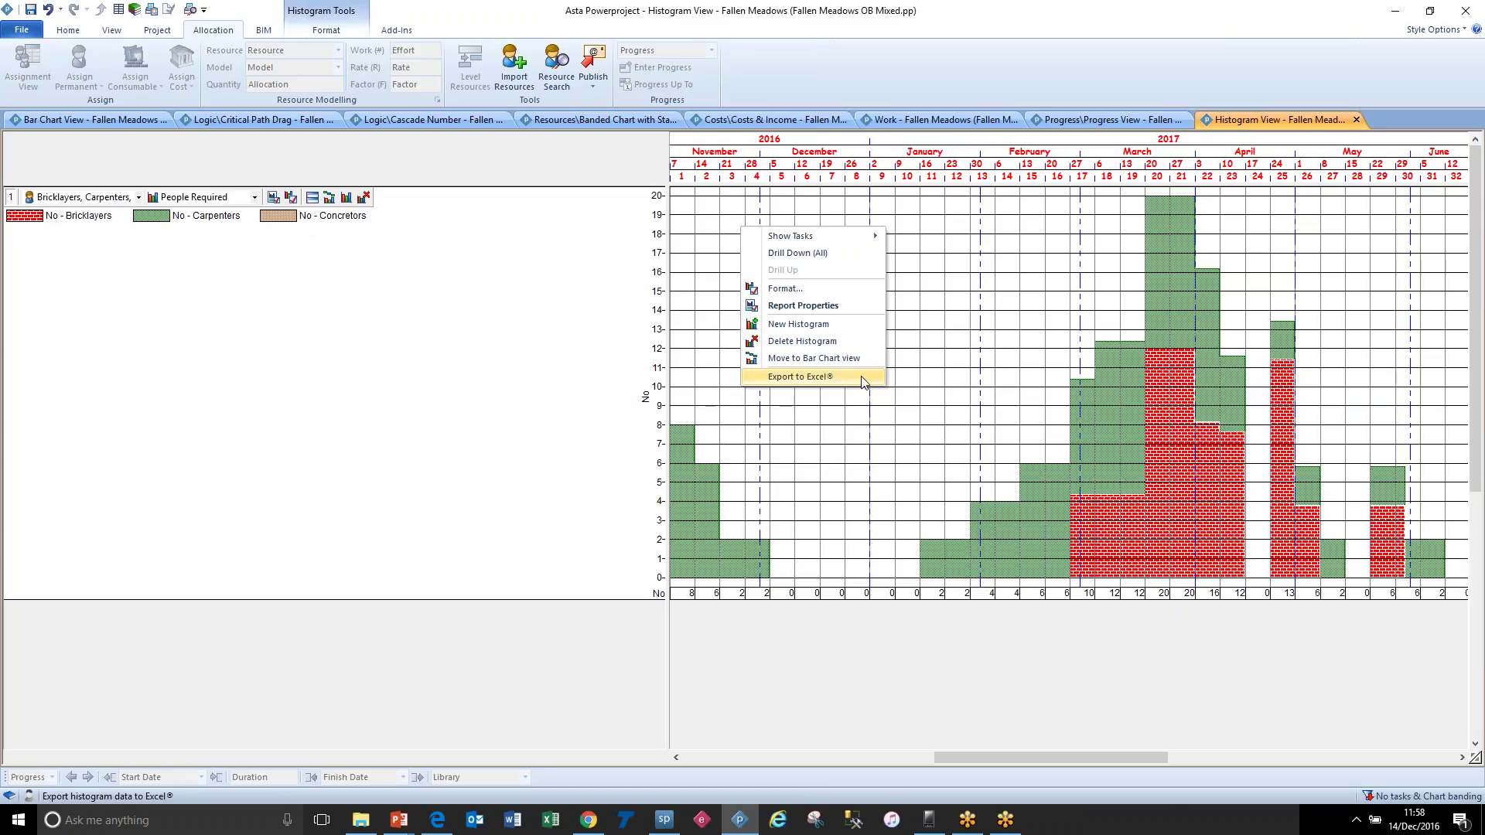
pyautogui.click(861, 379)
pyautogui.click(1357, 119)
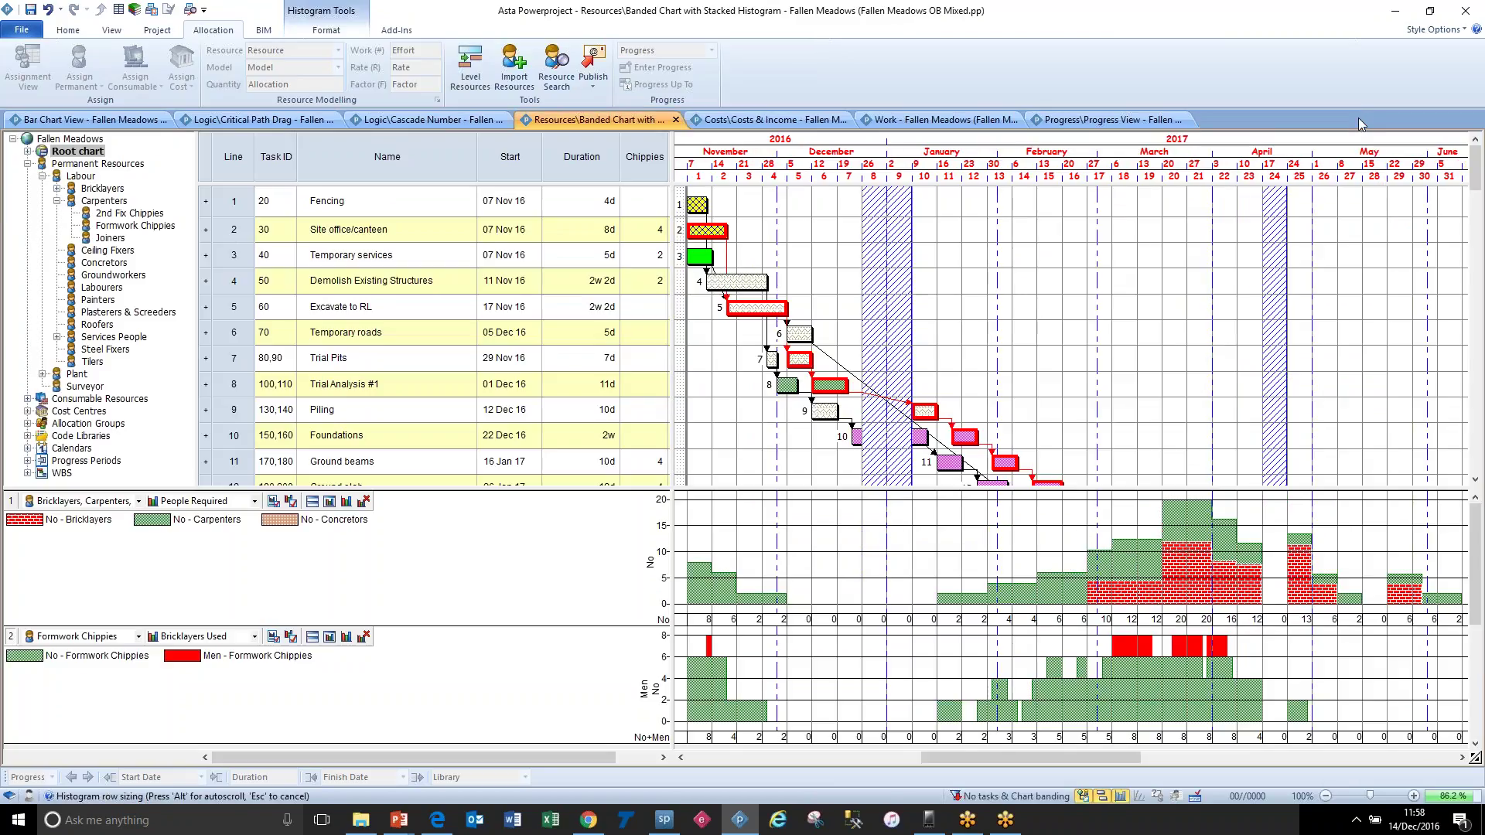
# Step: Switch to the Costs & Income view and examine the Cost and Income columns of the tasks
pyautogui.click(789, 236)
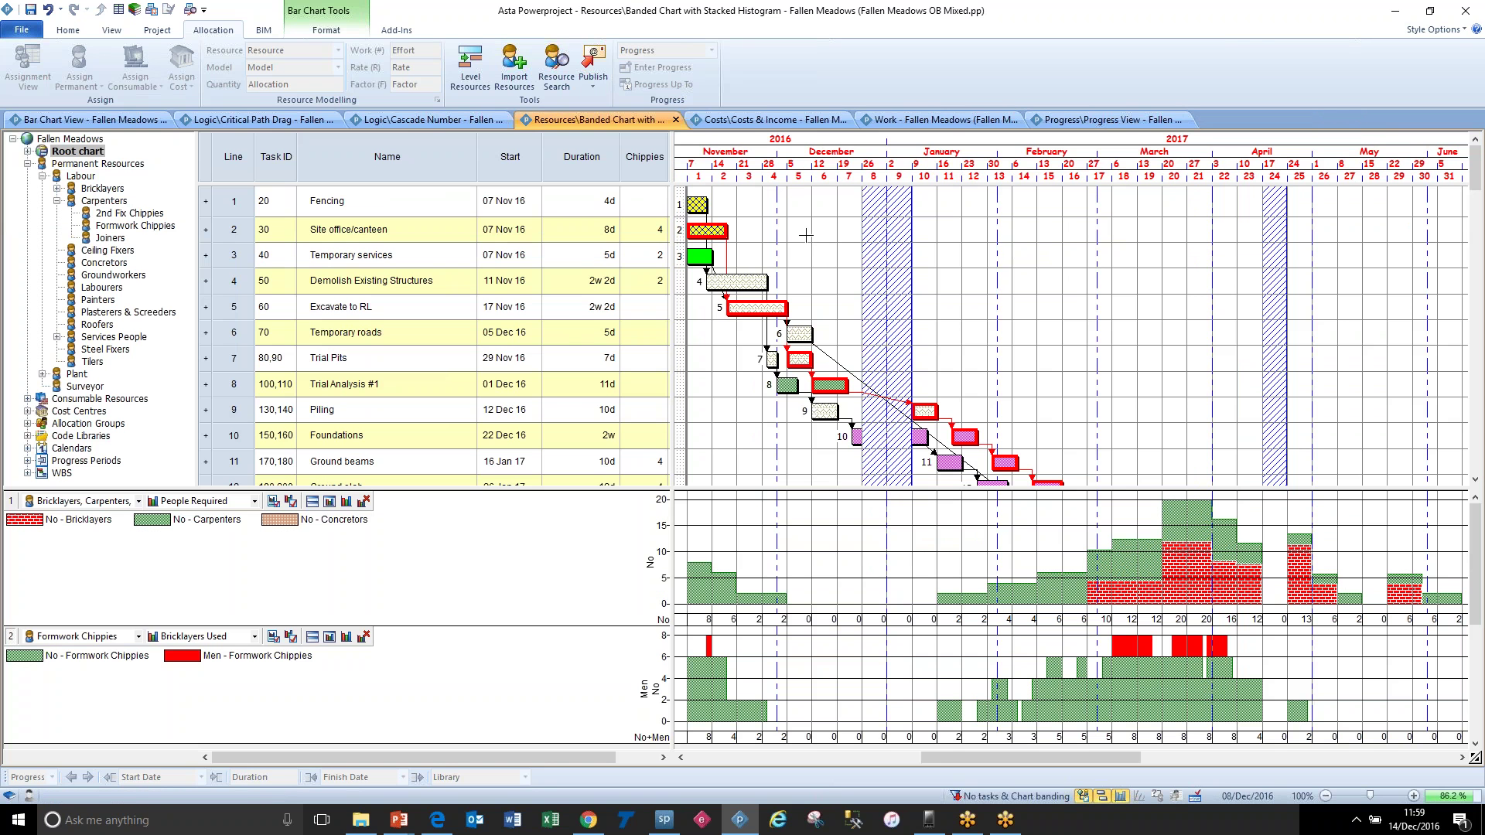
pyautogui.click(754, 123)
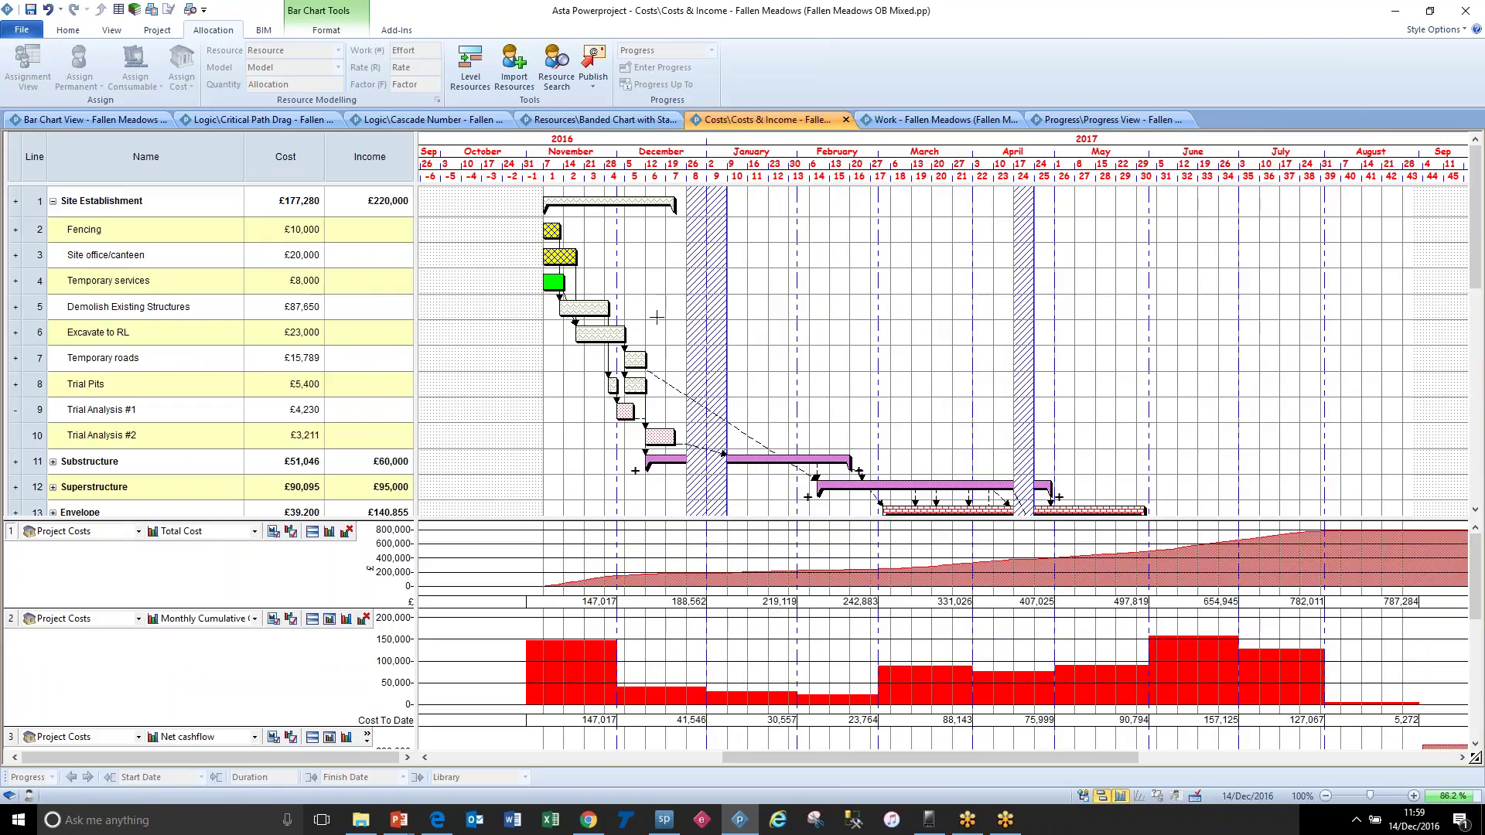
pyautogui.click(303, 161)
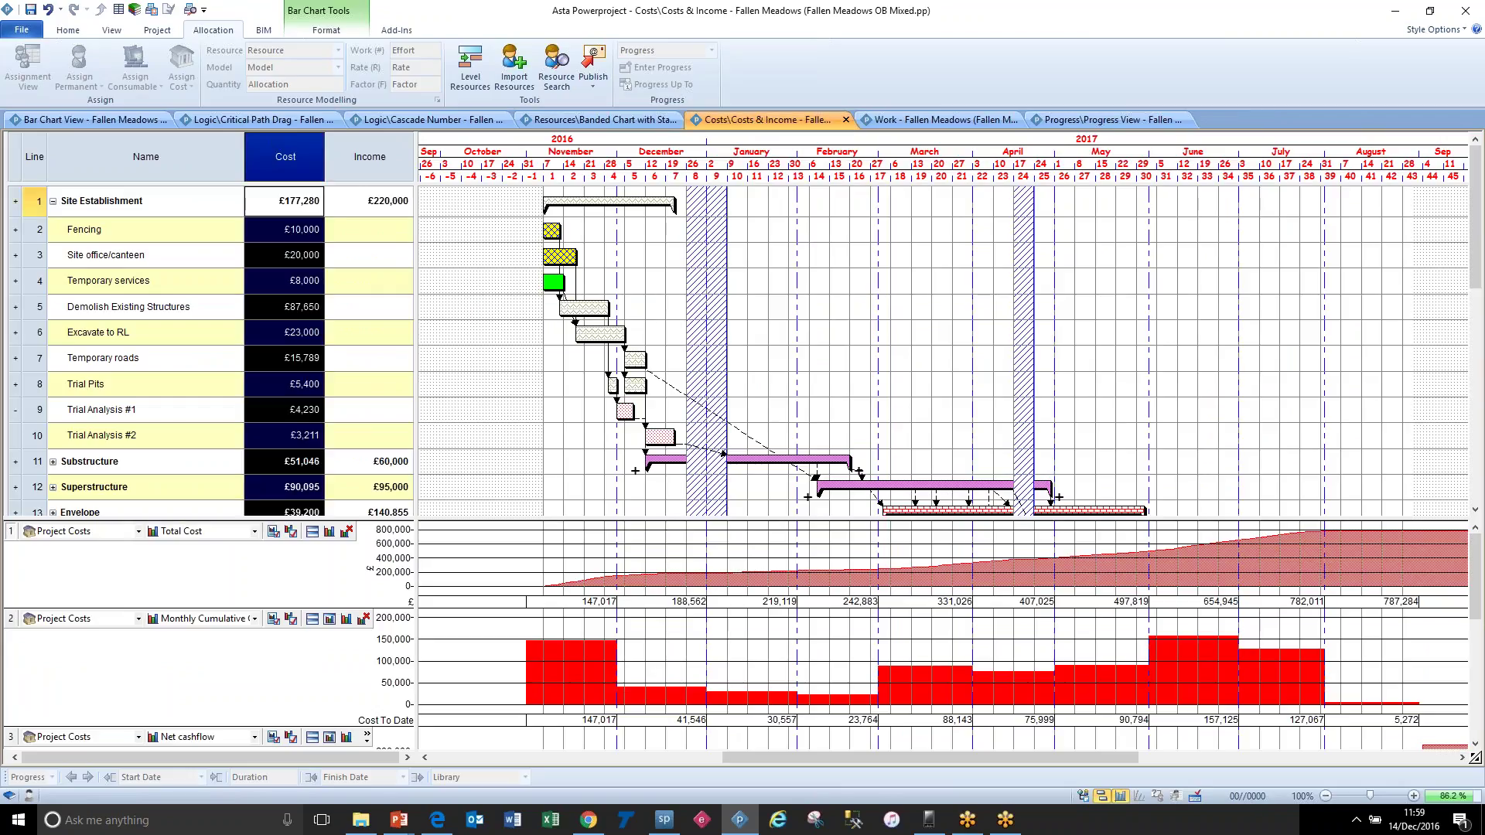
pyautogui.click(275, 263)
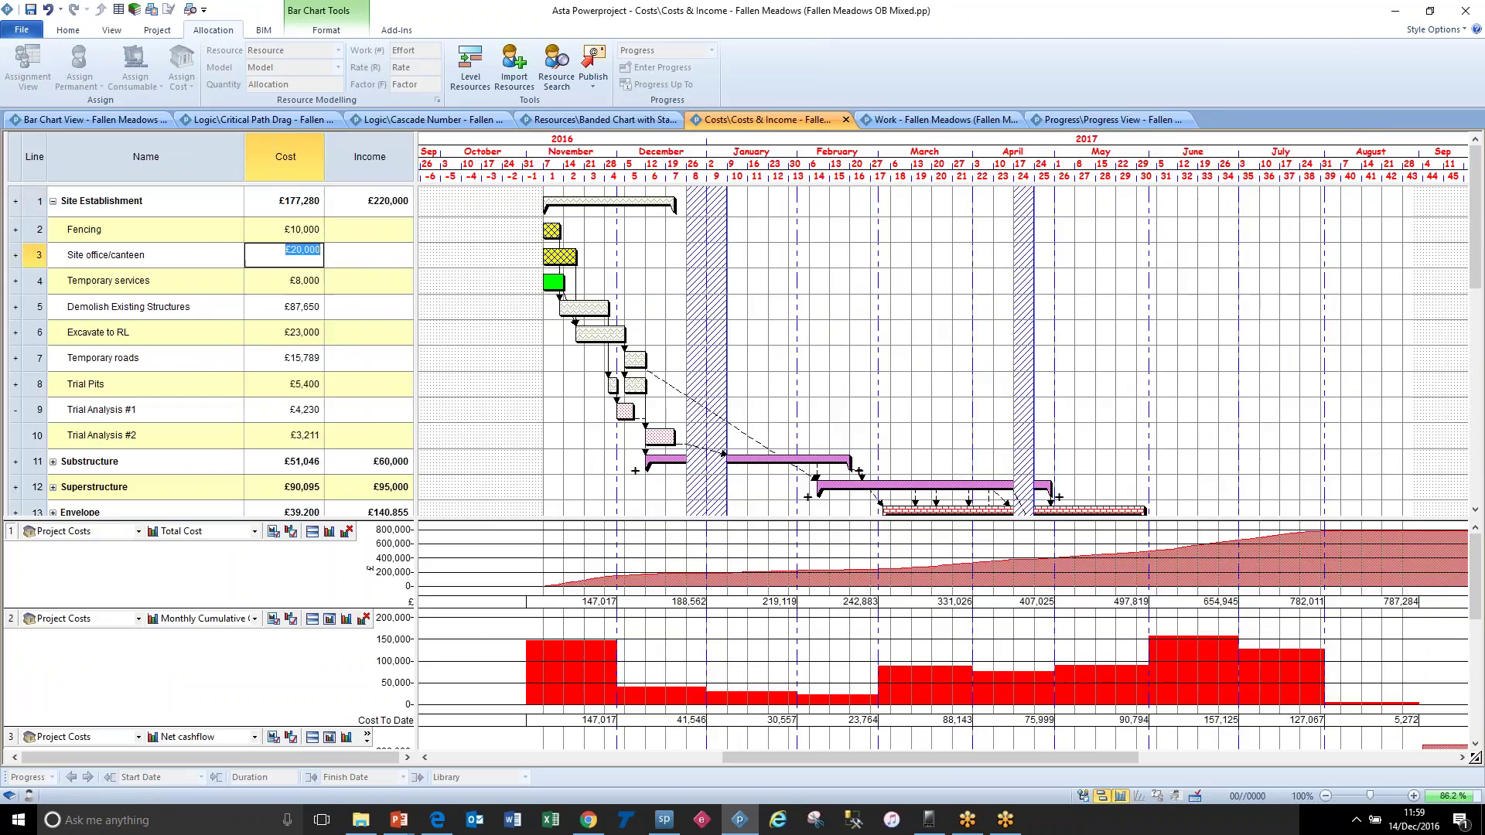
pyautogui.click(370, 157)
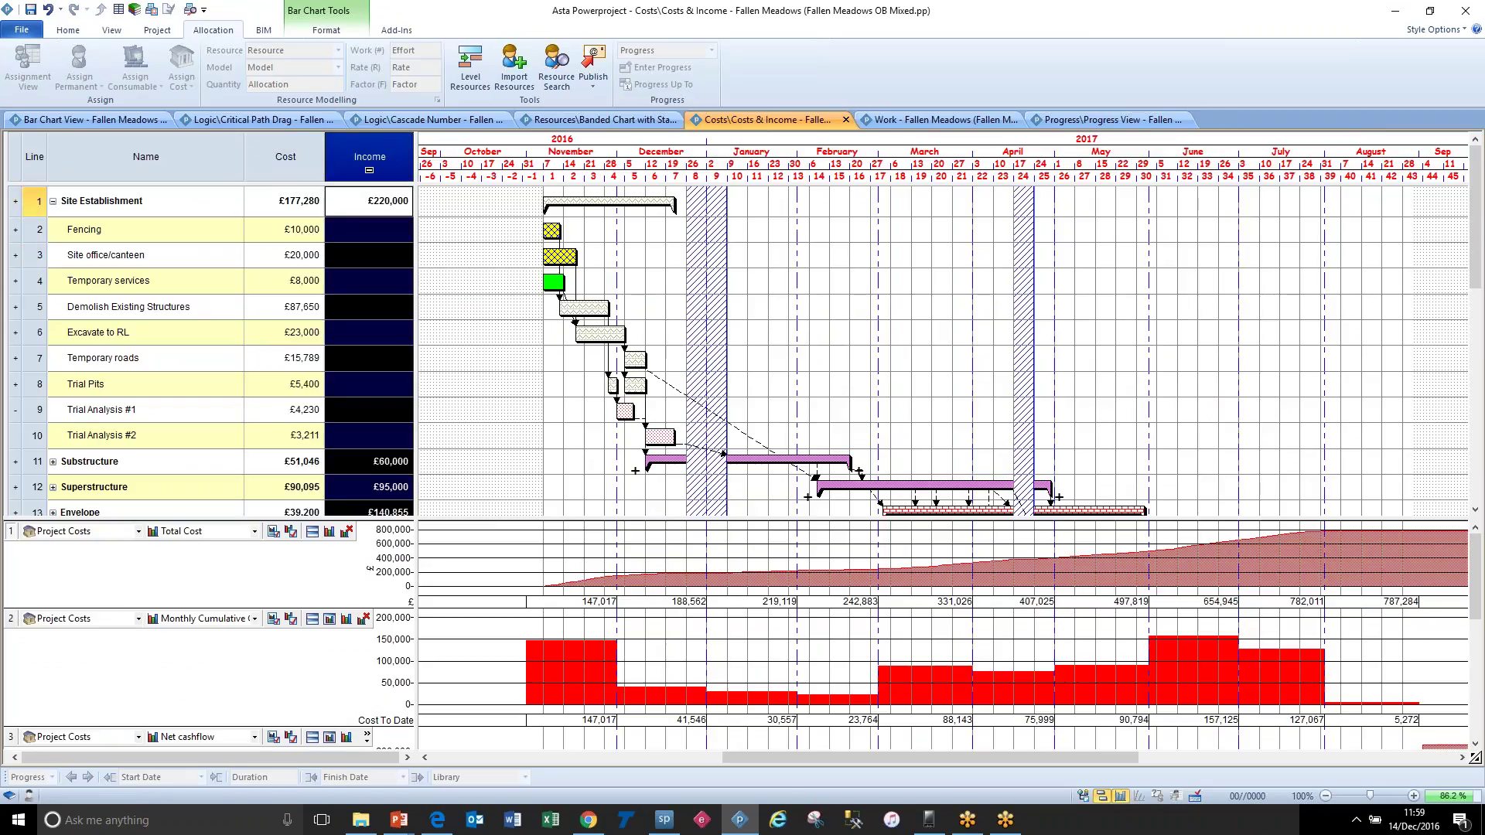
# Step: Set the cost of the Site office/canteen task to £22,000
pyautogui.doubleClick(261, 263)
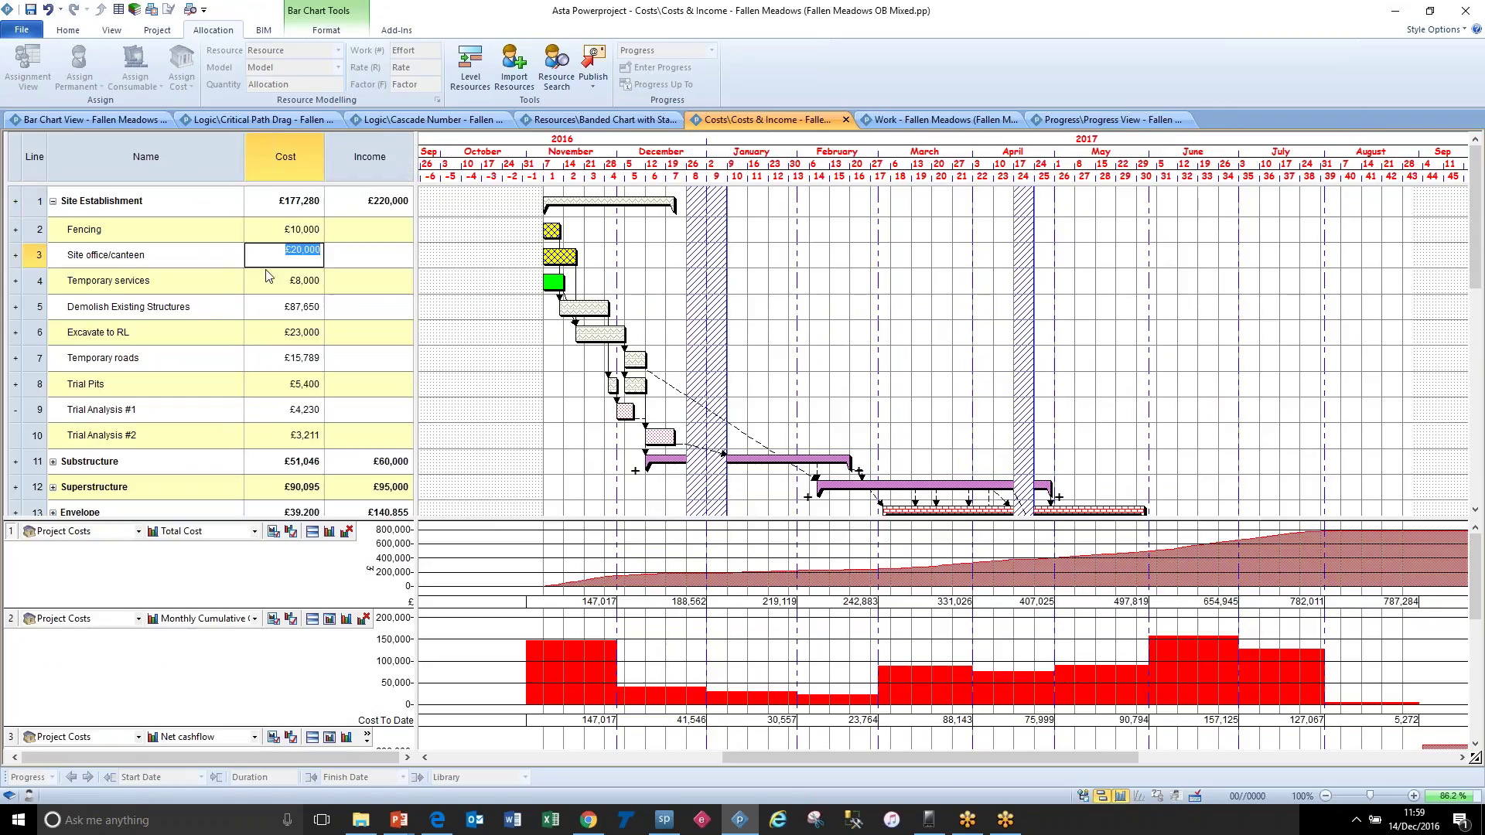
pyautogui.write('22')
pyautogui.press('Return')
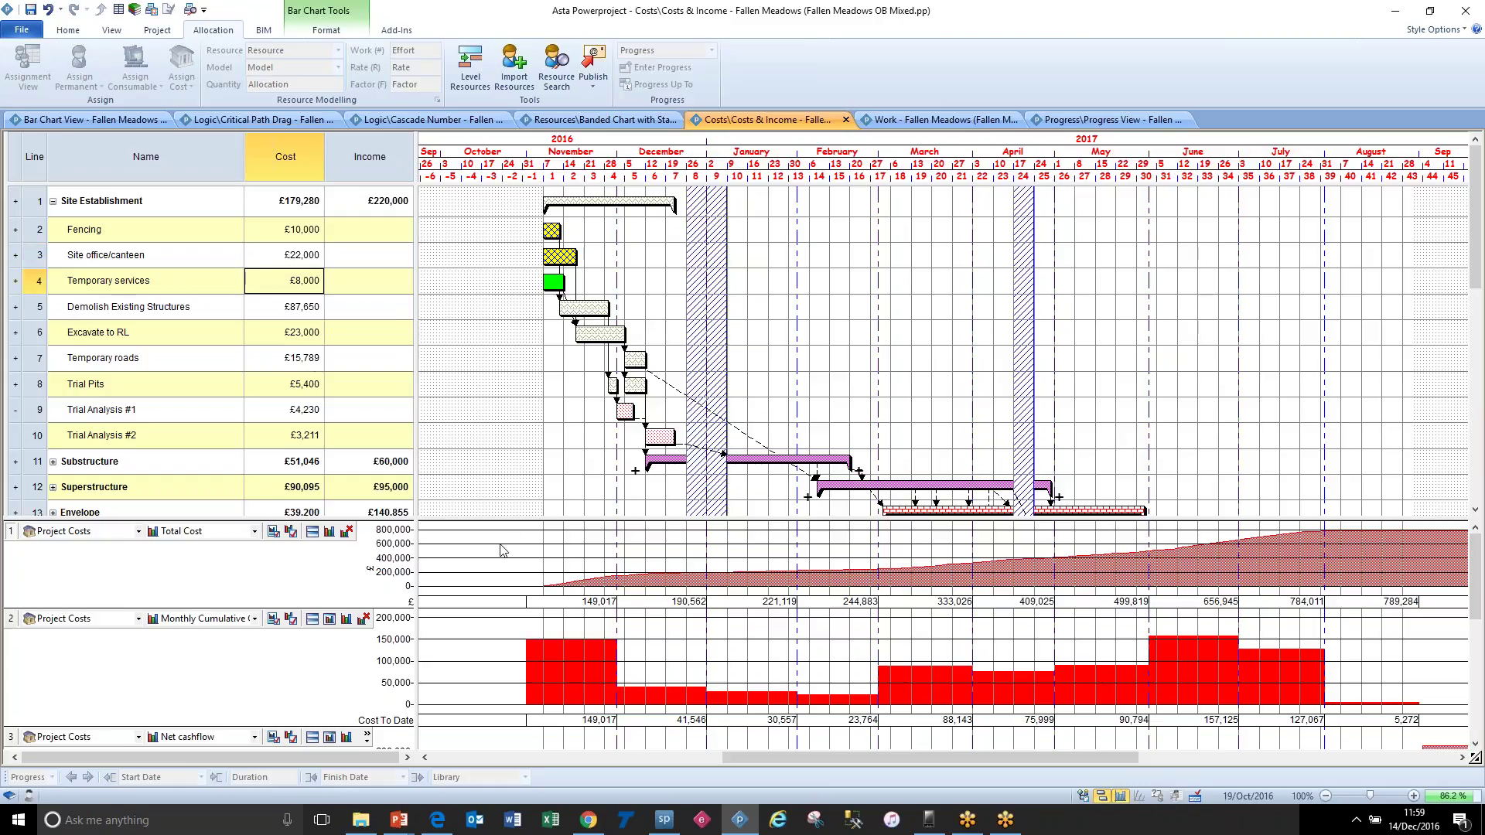
# Step: Enlarge the histogram area to show the Net cashflow histogram in full, and slightly reduce the height of the Total Cost histogram
pyautogui.moveTo(507, 519); pyautogui.dragTo(507, 384)
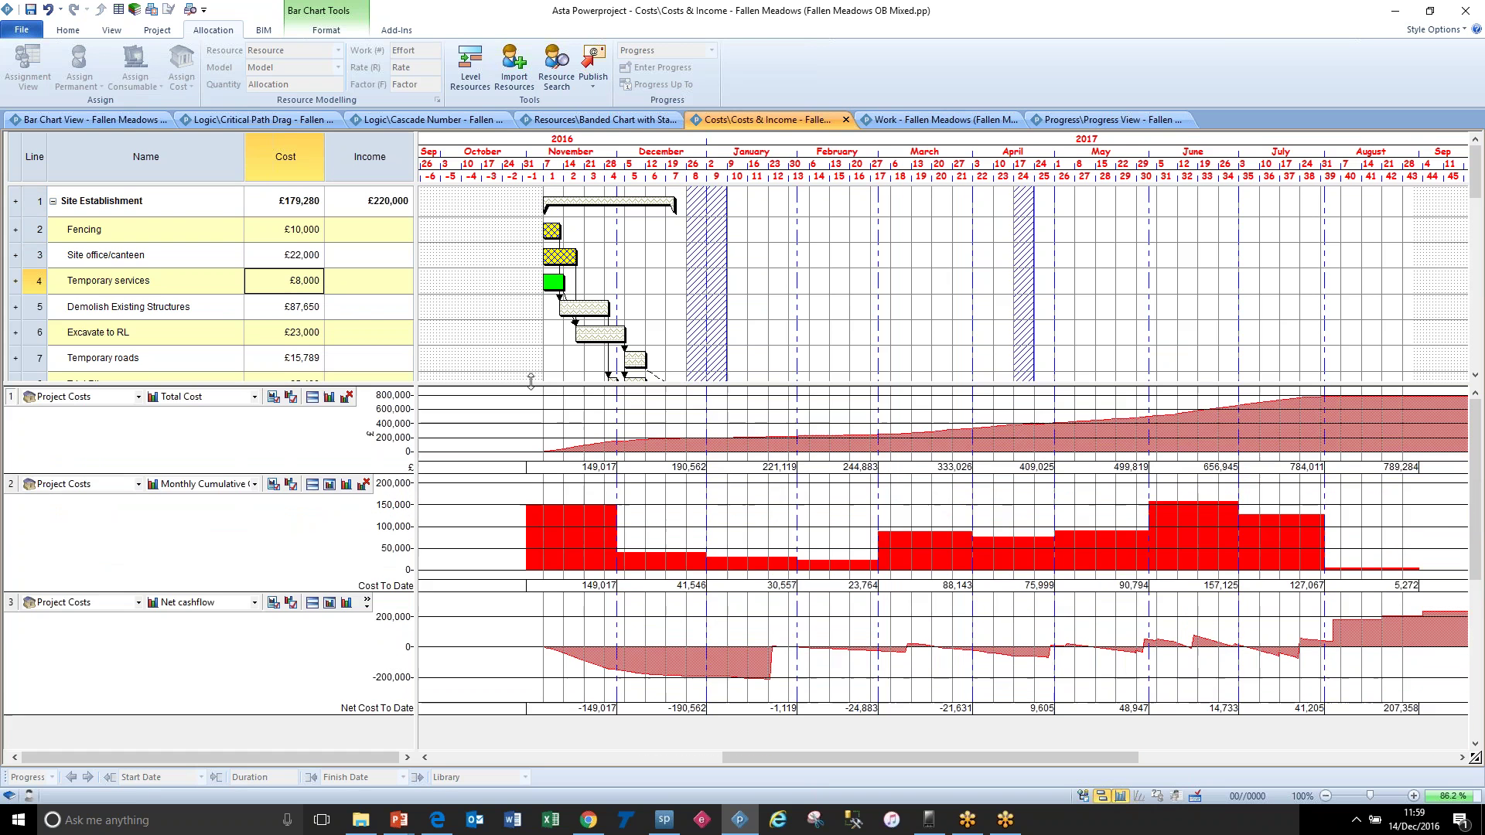
pyautogui.moveTo(405, 474)
pyautogui.mouseDown()
pyautogui.moveTo(415, 608)
pyautogui.moveTo(410, 456)
pyautogui.mouseUp()
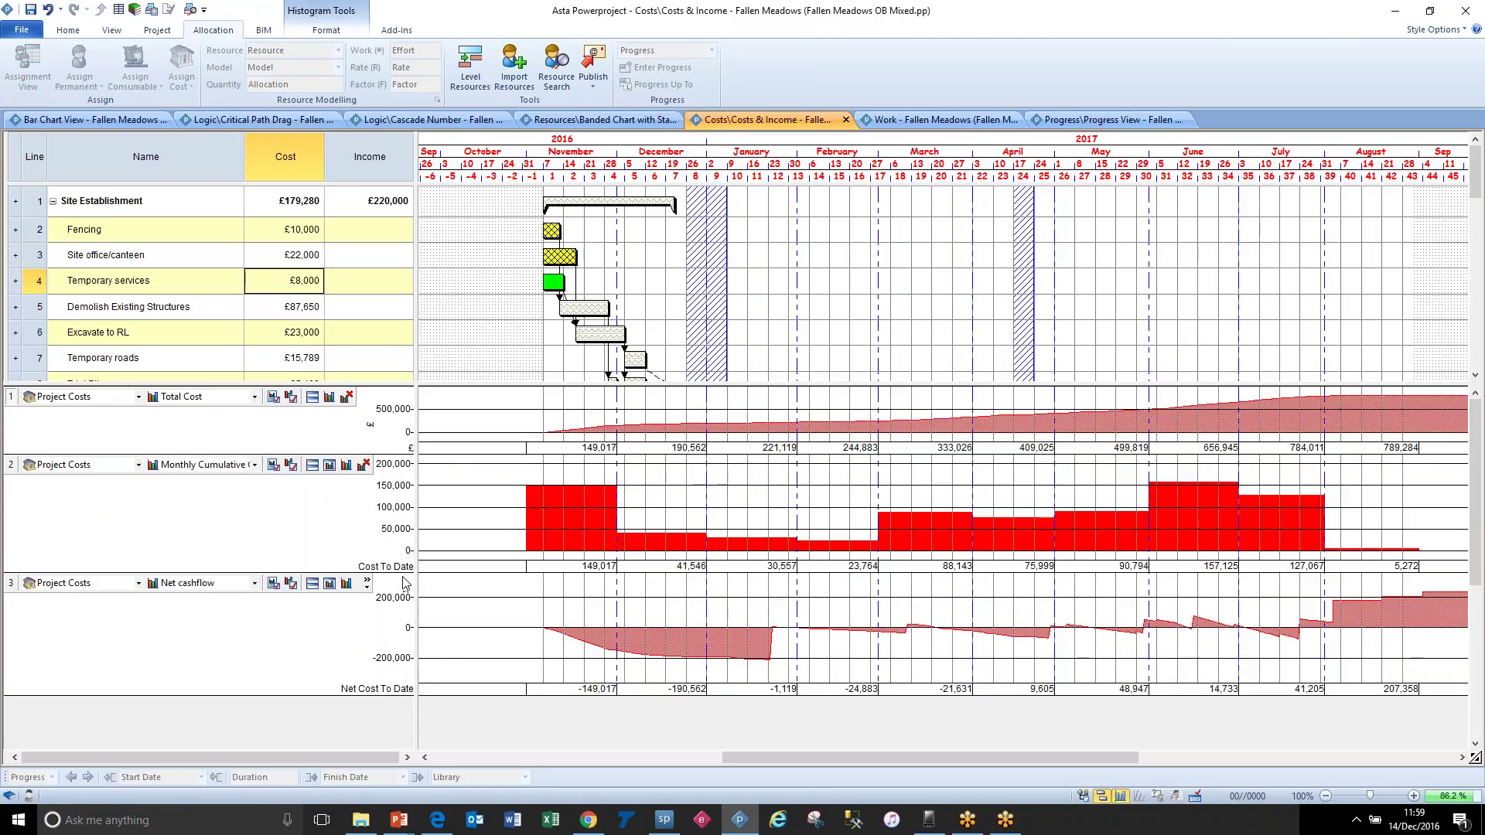
# Step: Make the Monthly Cumulative and Net cashflow histograms taller and examine the costs across the project timeline and in the Cost column
pyautogui.moveTo(402, 576)
pyautogui.mouseDown()
pyautogui.moveTo(399, 631)
pyautogui.moveTo(402, 587)
pyautogui.mouseUp()
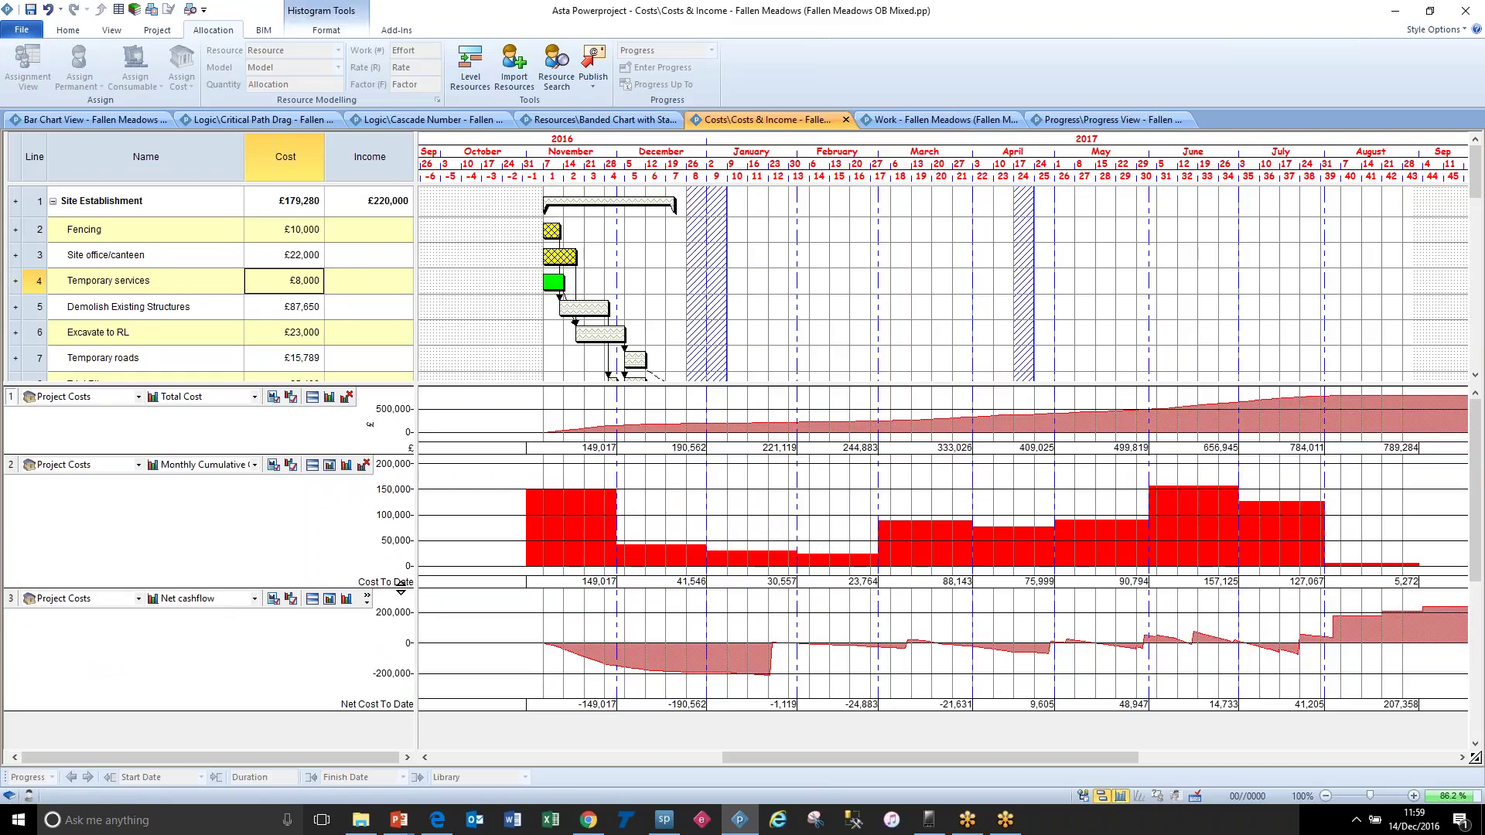
pyautogui.moveTo(402, 713)
pyautogui.mouseDown()
pyautogui.moveTo(400, 754)
pyautogui.moveTo(401, 725)
pyautogui.mouseUp()
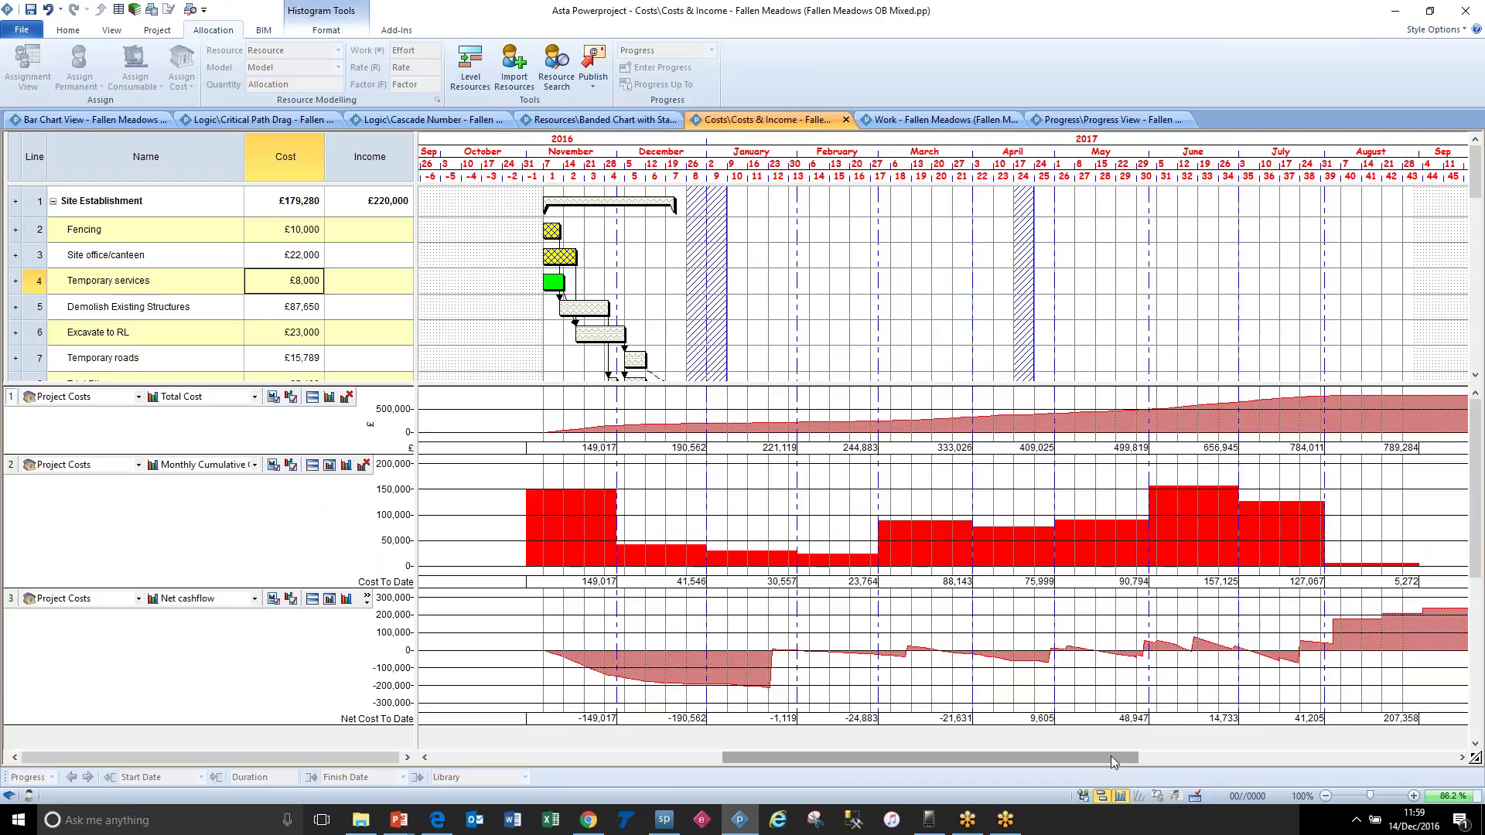
pyautogui.moveTo(1111, 755); pyautogui.dragTo(1187, 759)
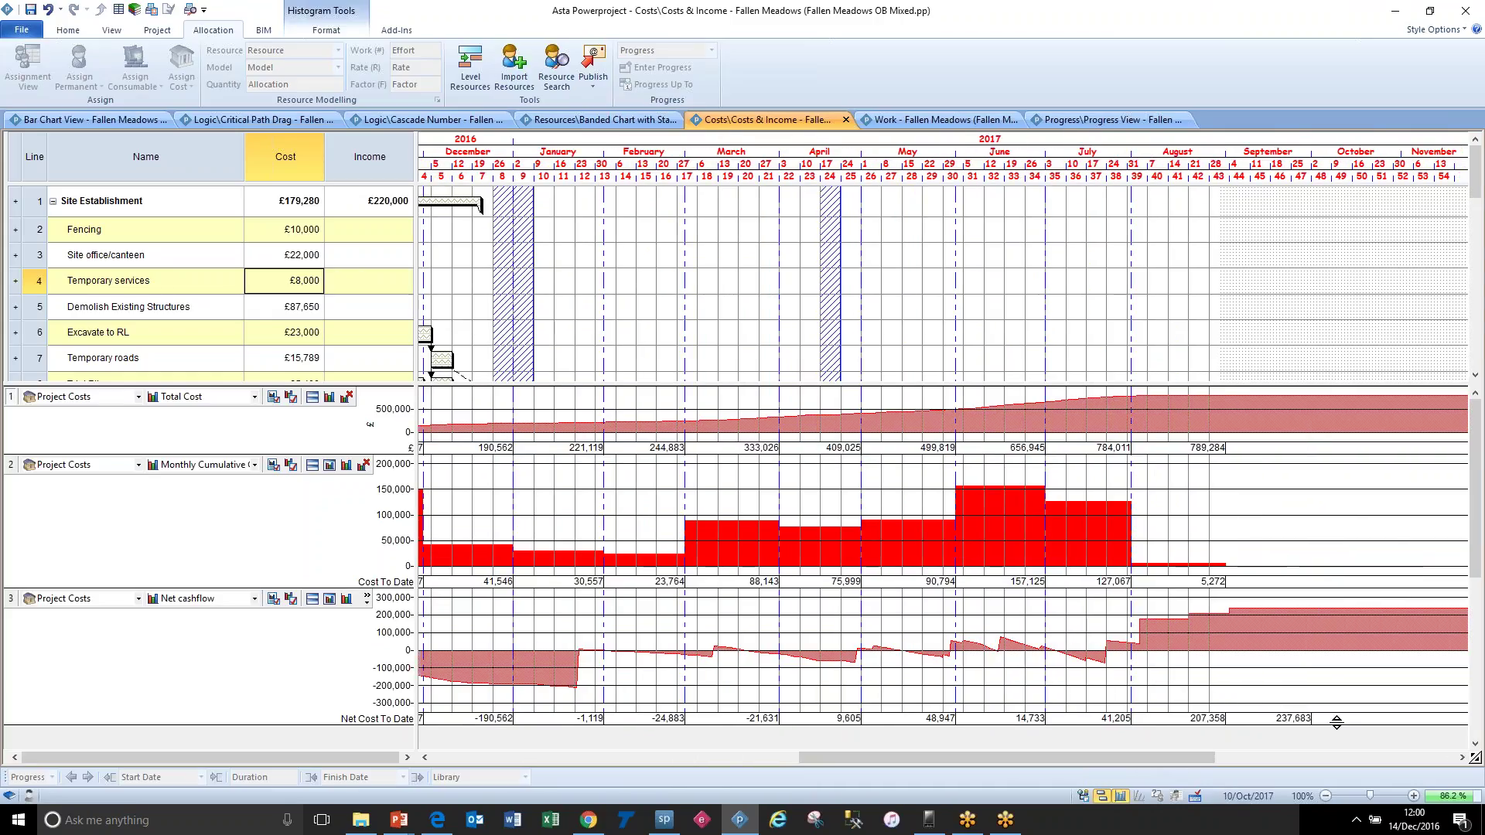
pyautogui.moveTo(1167, 762); pyautogui.dragTo(1094, 760)
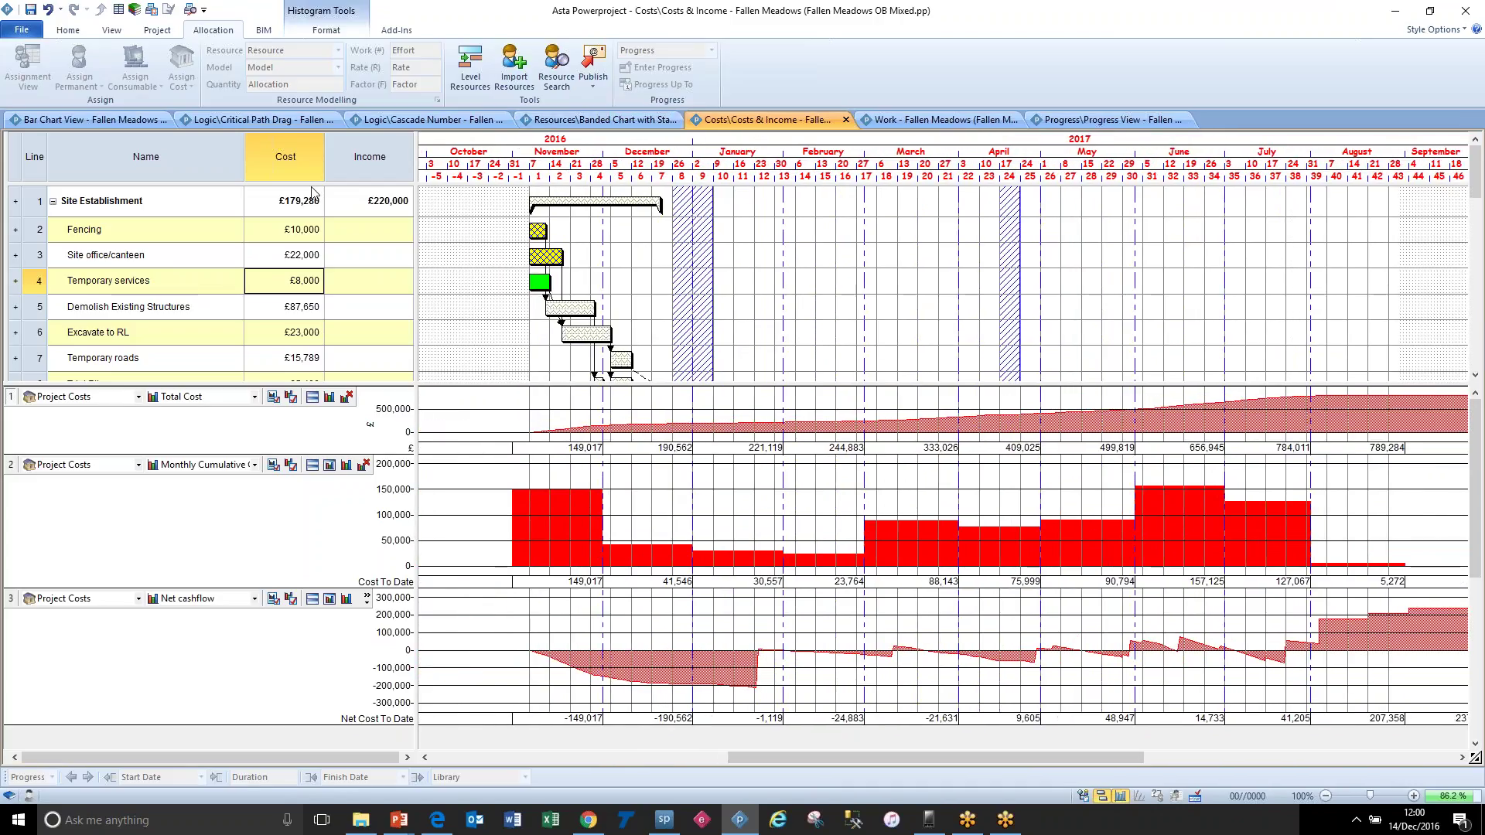
pyautogui.click(286, 158)
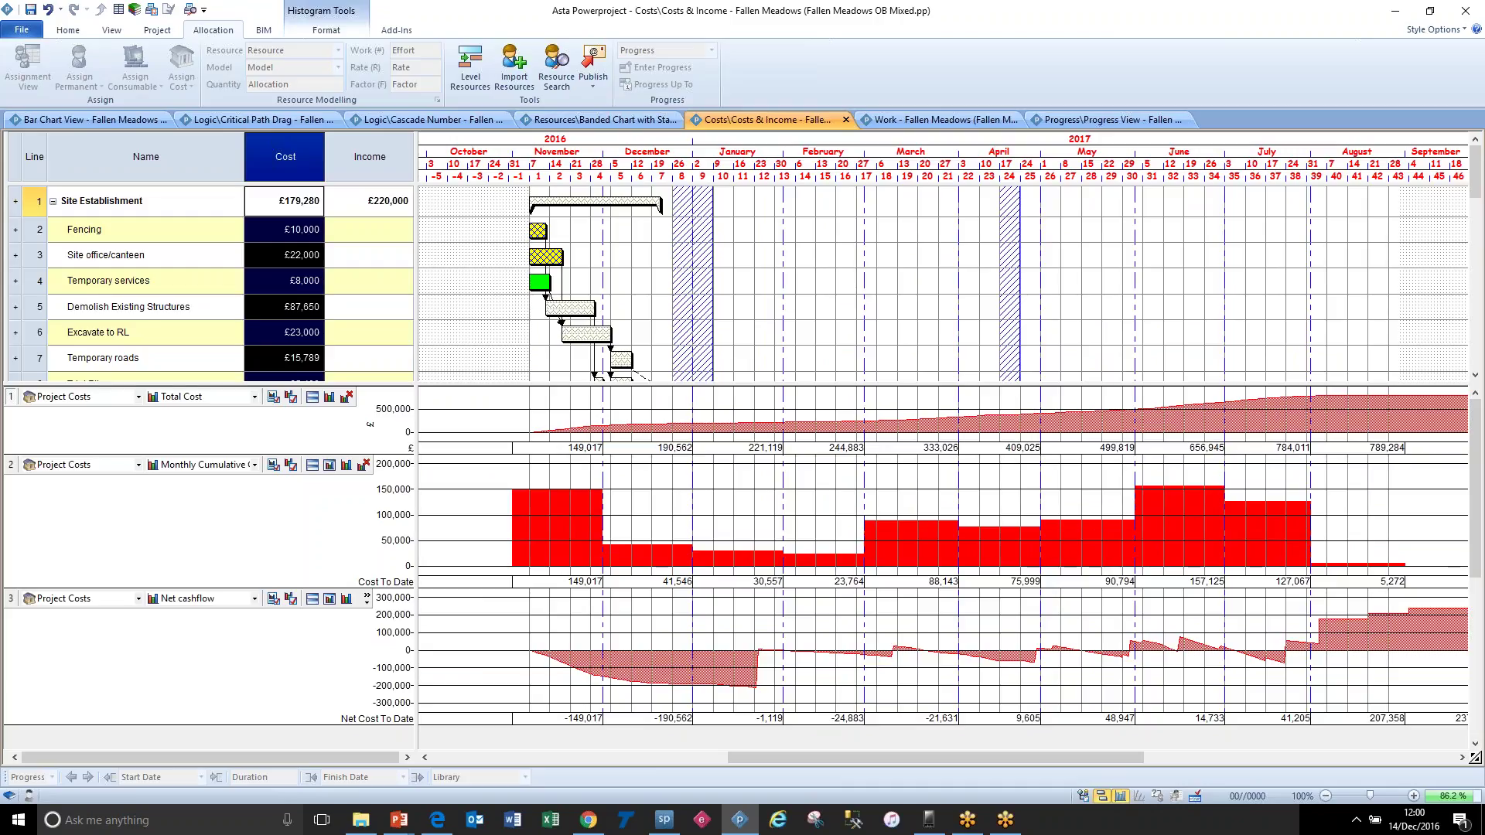
pyautogui.click(905, 205)
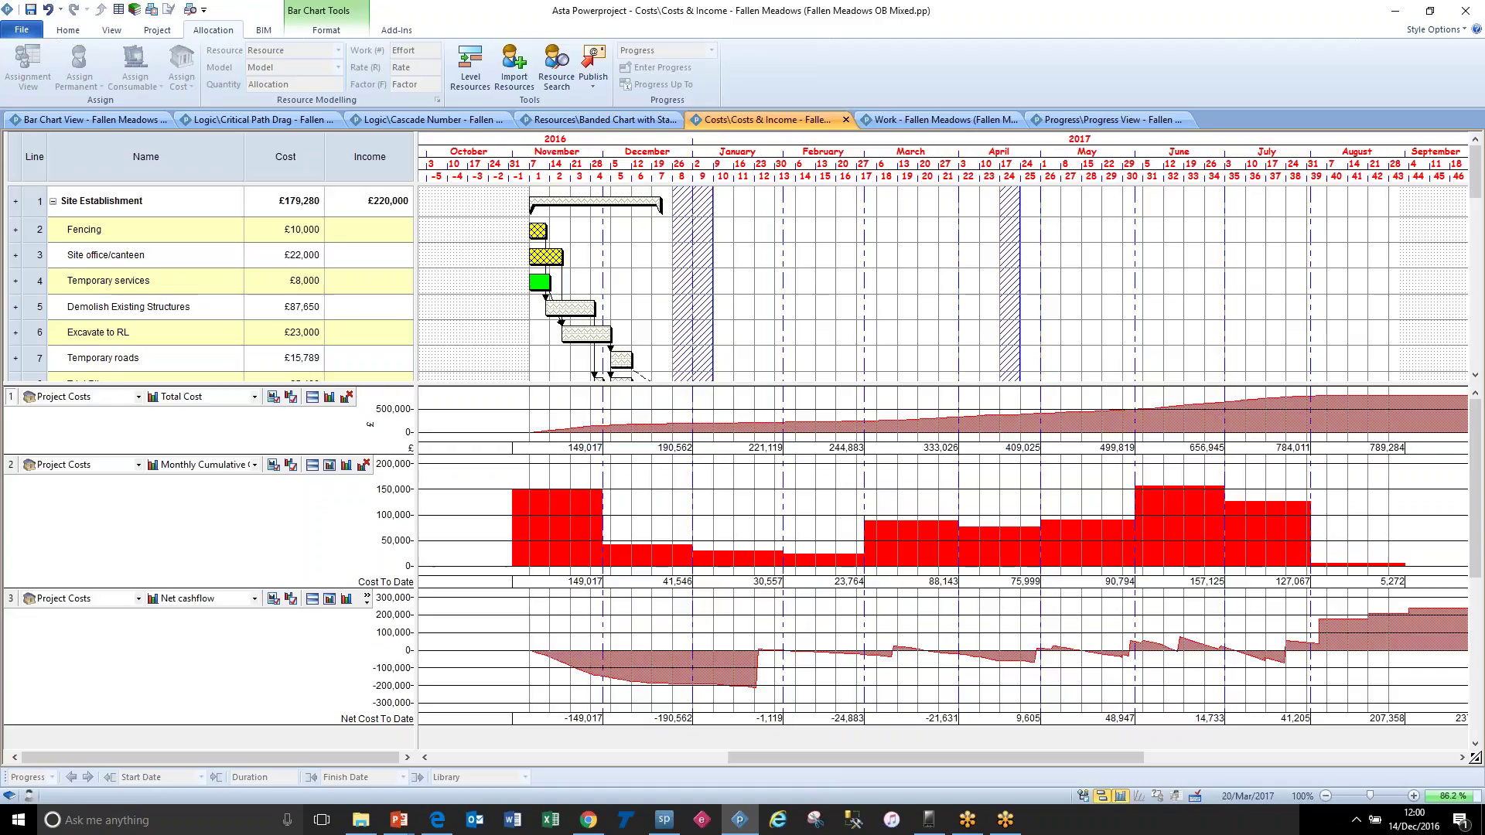
# Step: Open the Work view and examine the Total Work and Work Unit of the Excavate to RL task
pyautogui.click(896, 120)
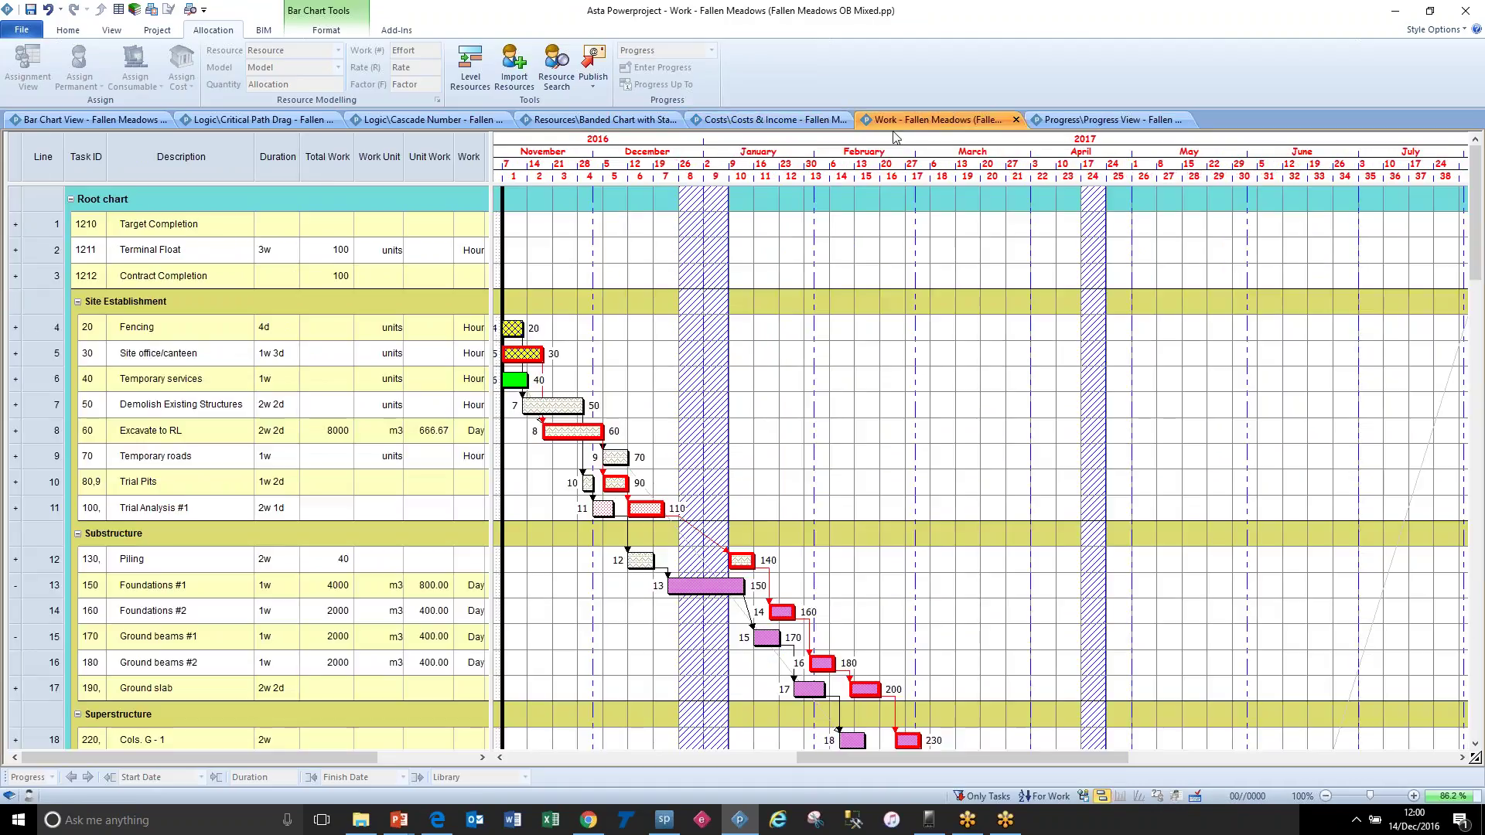
pyautogui.click(327, 158)
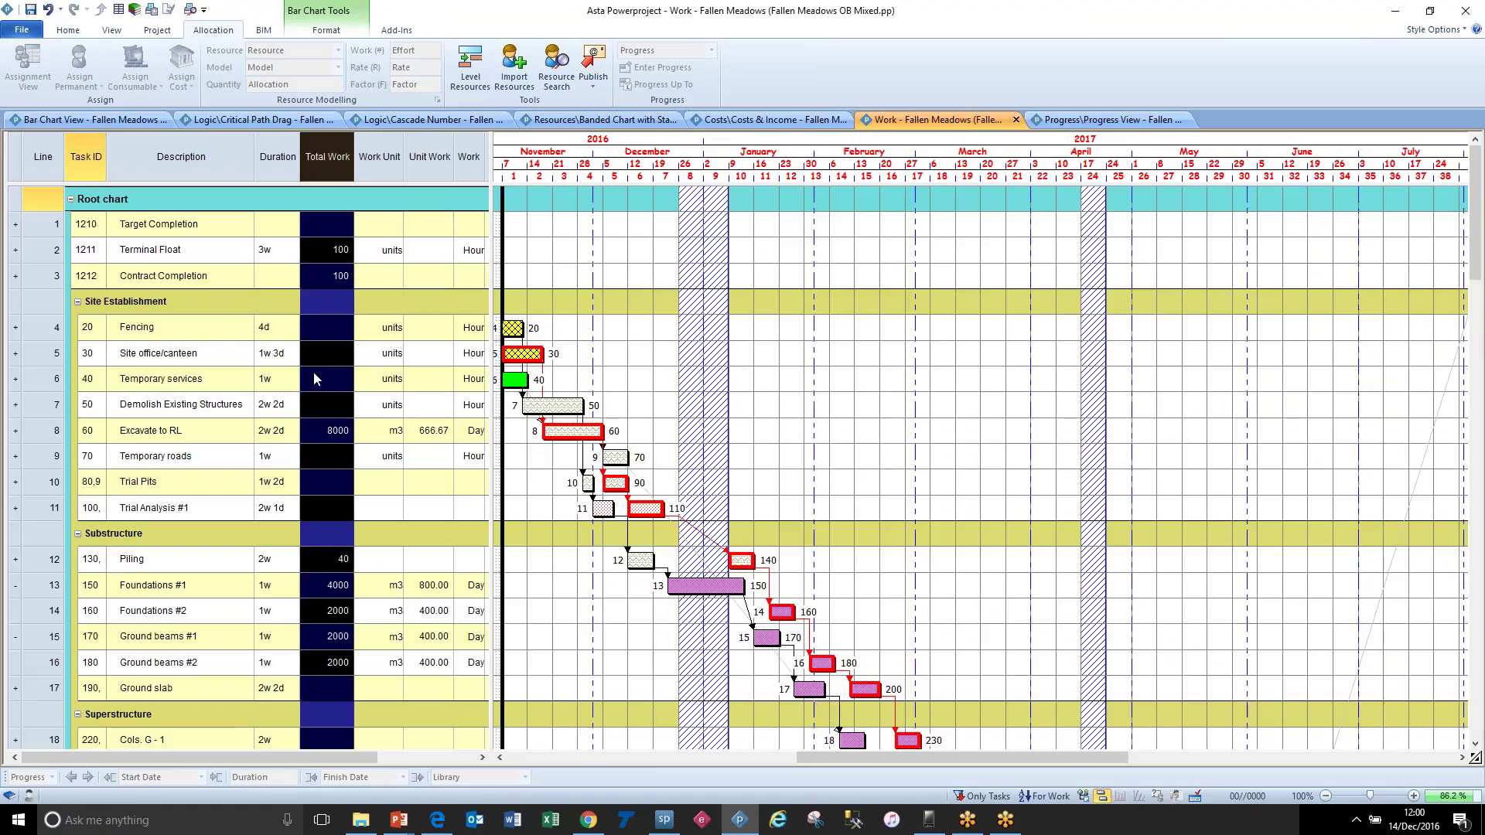
pyautogui.click(318, 434)
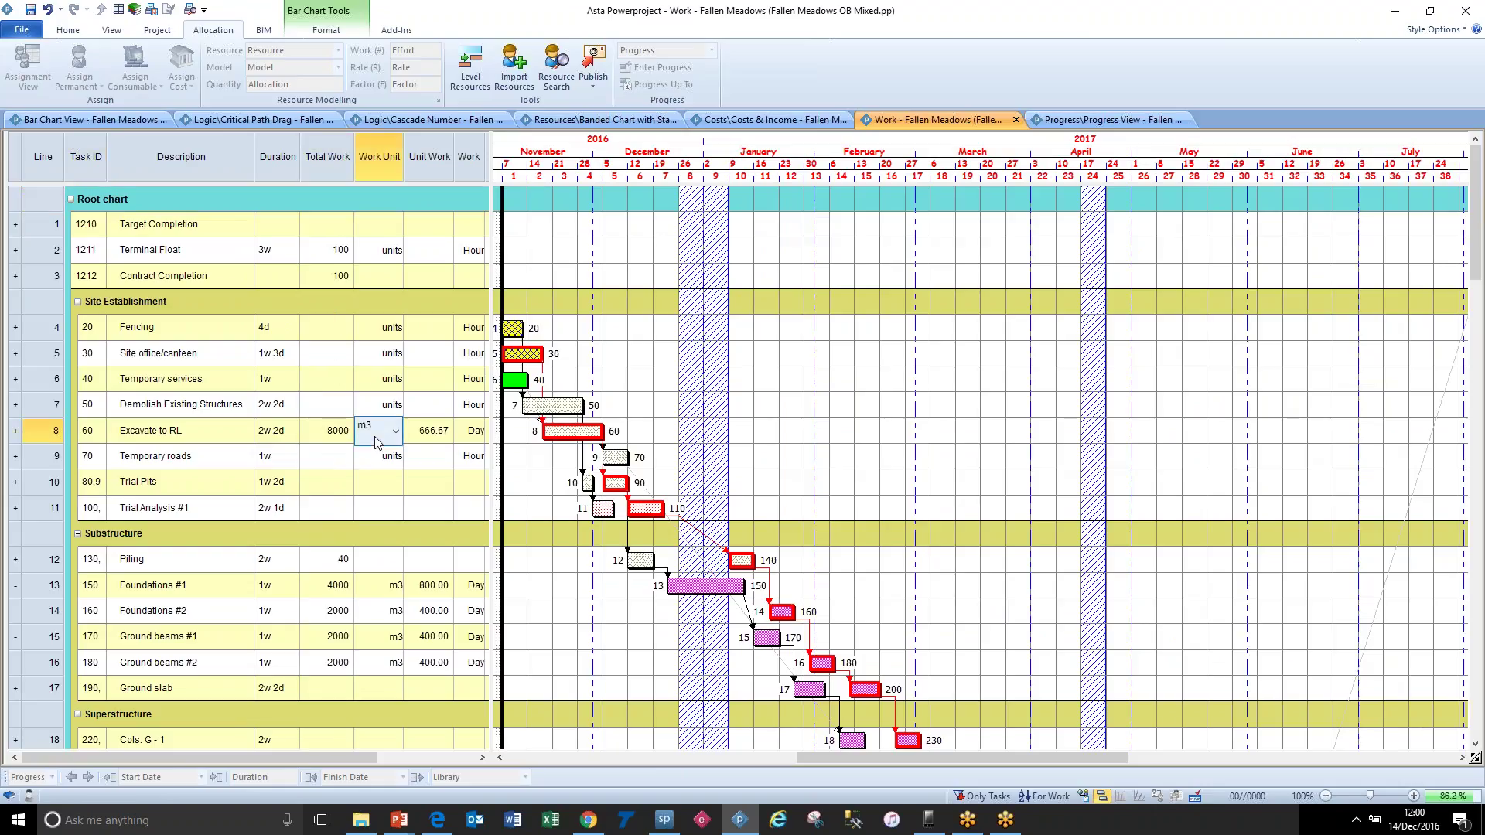
pyautogui.press('Return')
pyautogui.click(329, 440)
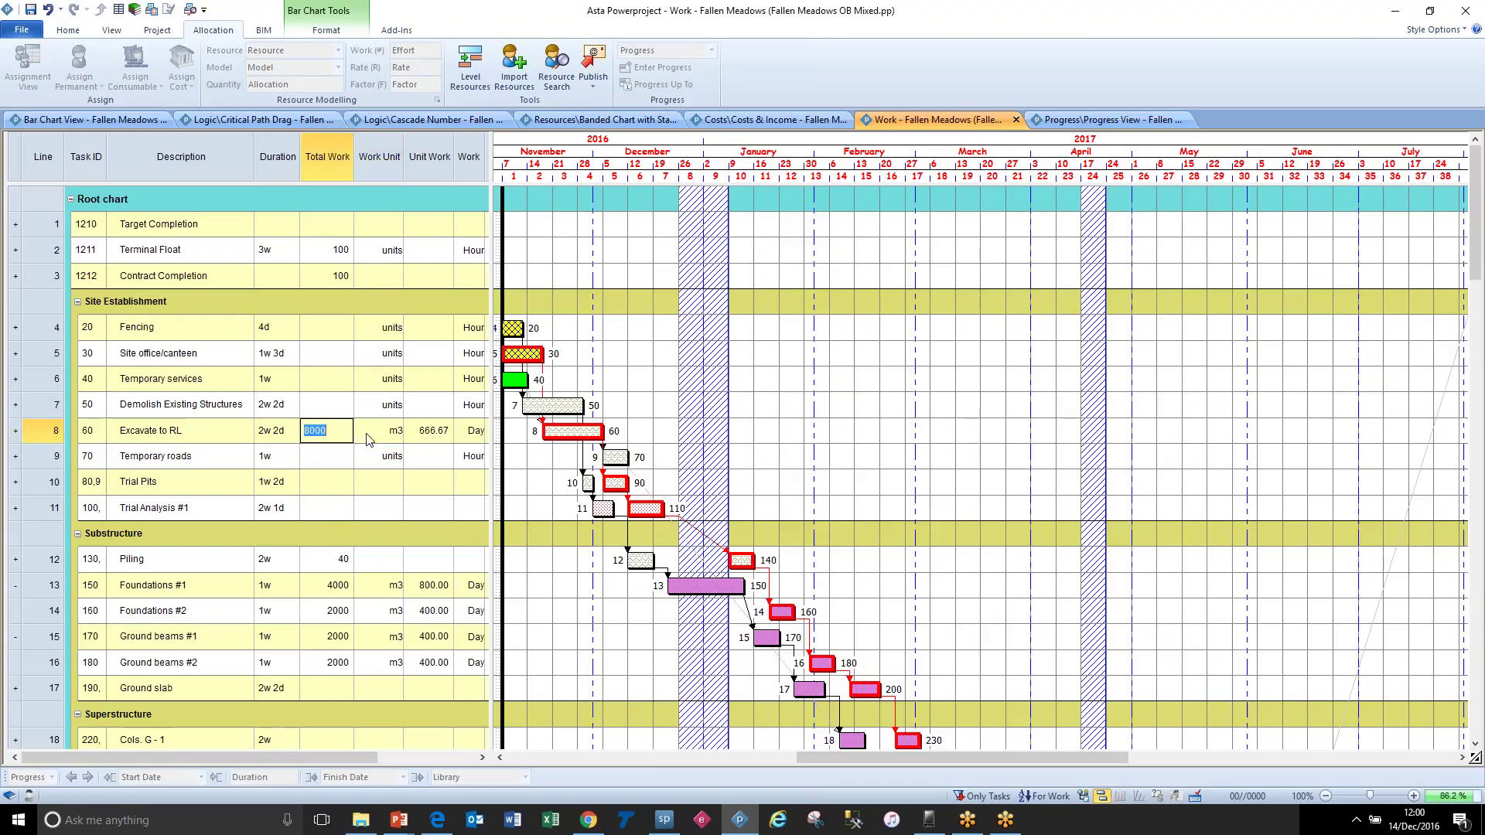
pyautogui.click(291, 436)
# Step: Try a Unit Work of 500 for the Excavate to RL task and undo the change
pyautogui.click(418, 441)
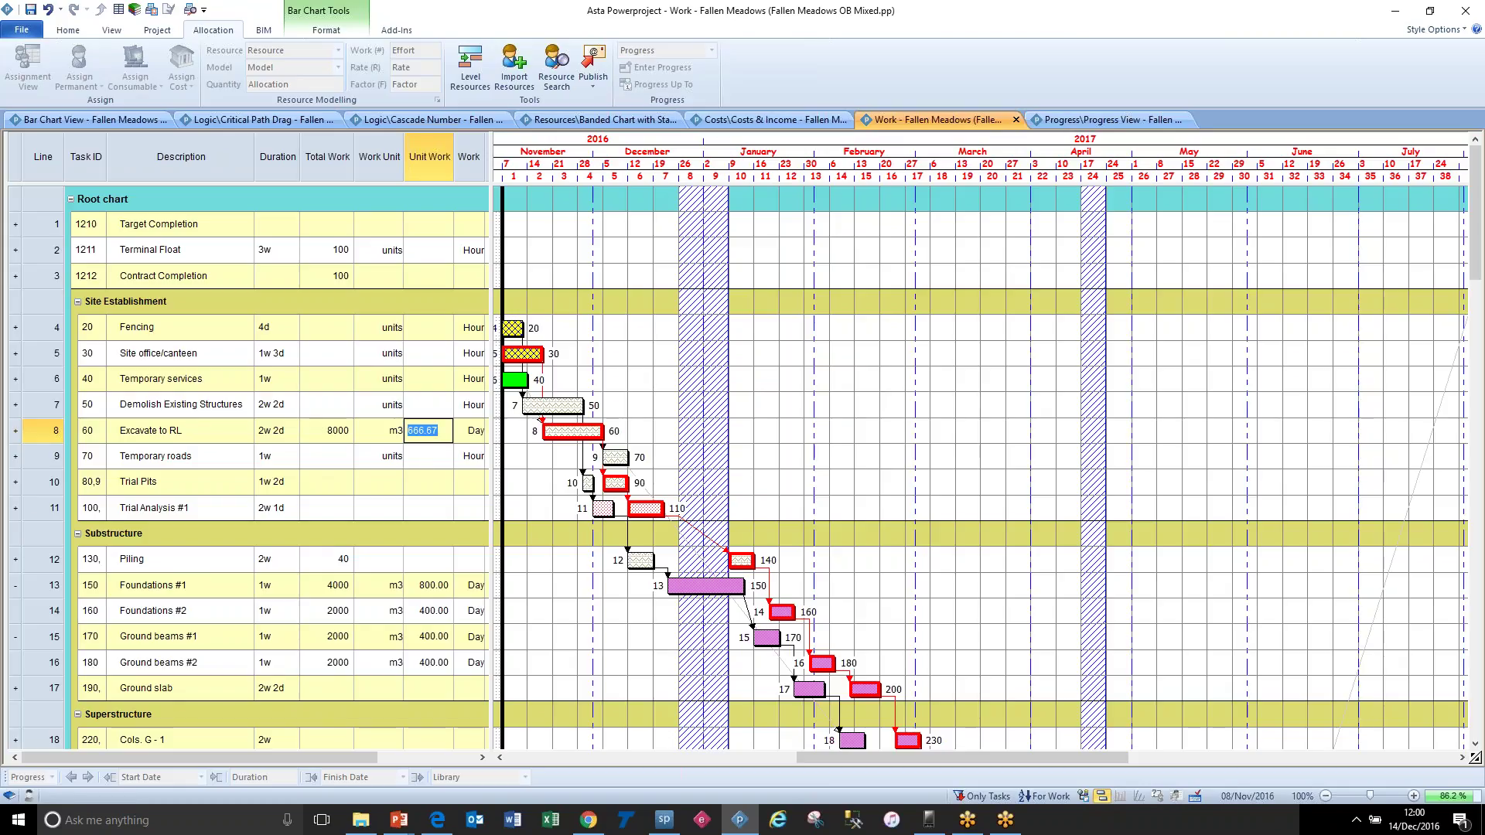
pyautogui.moveTo(499, 183); pyautogui.dragTo(520, 179)
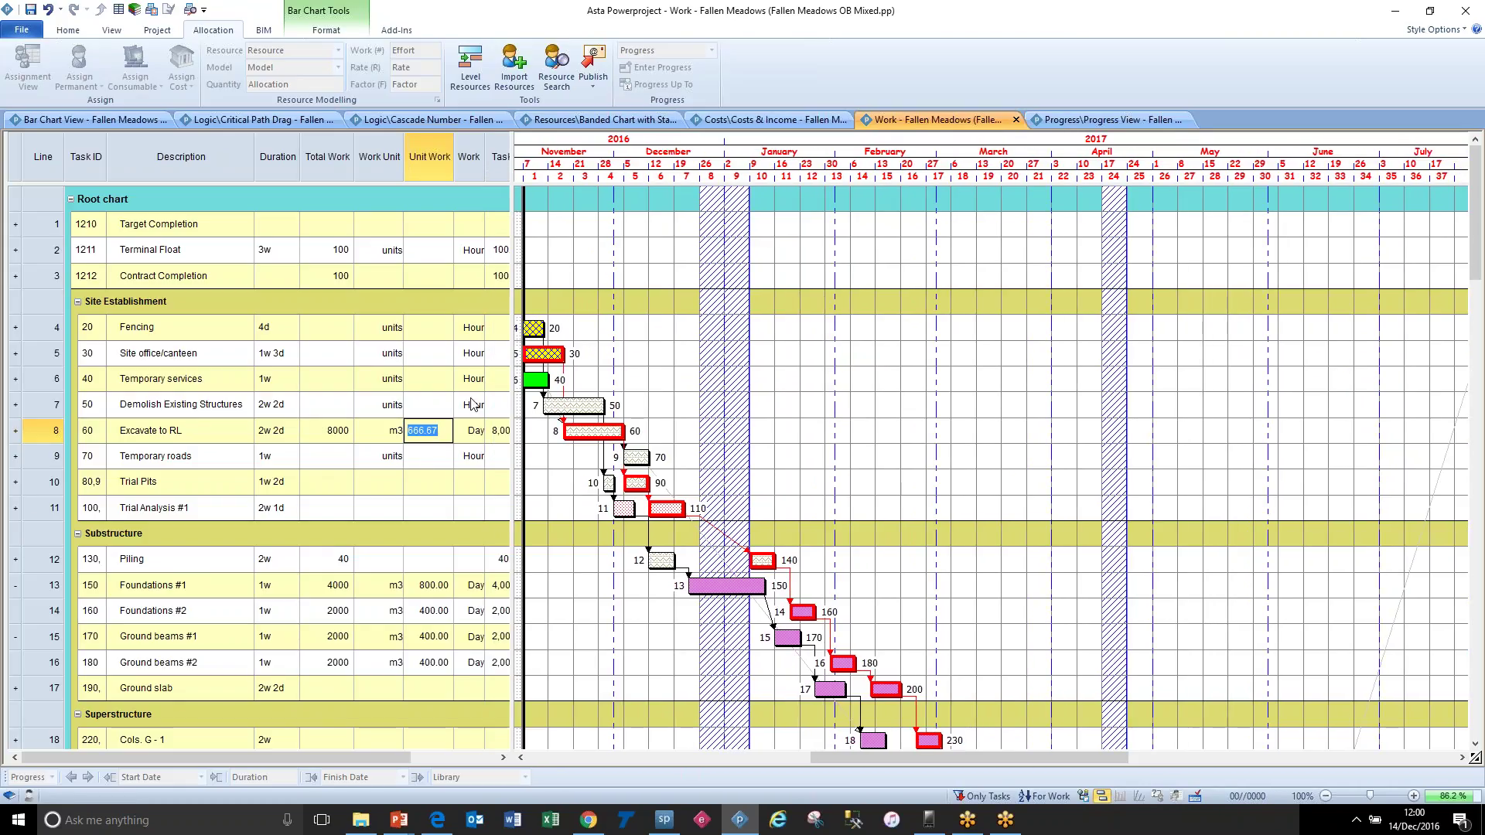
pyautogui.write('500')
pyautogui.press('Return')
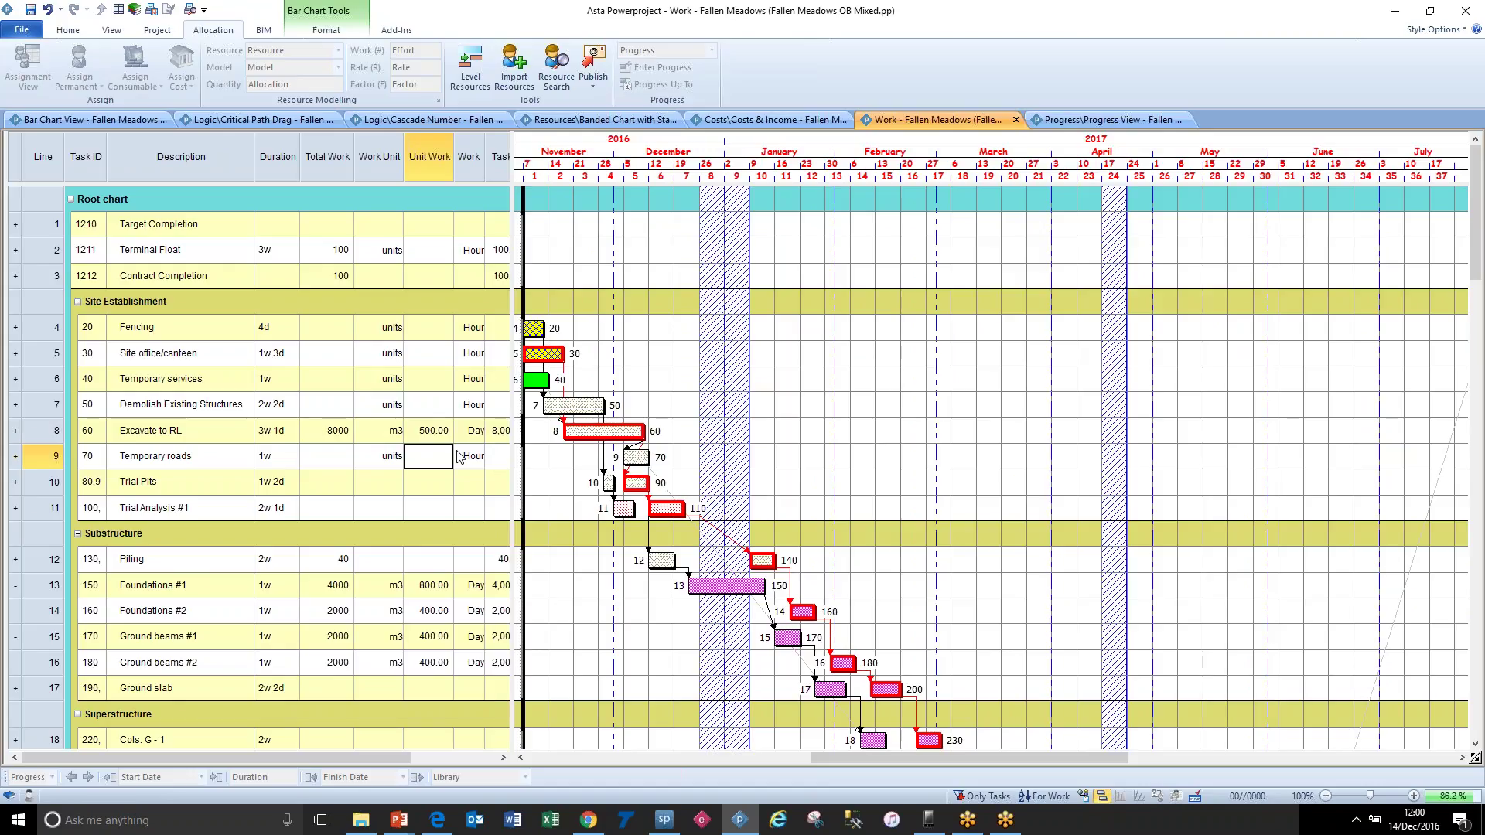
pyautogui.hotkey('ctrl', 'z')
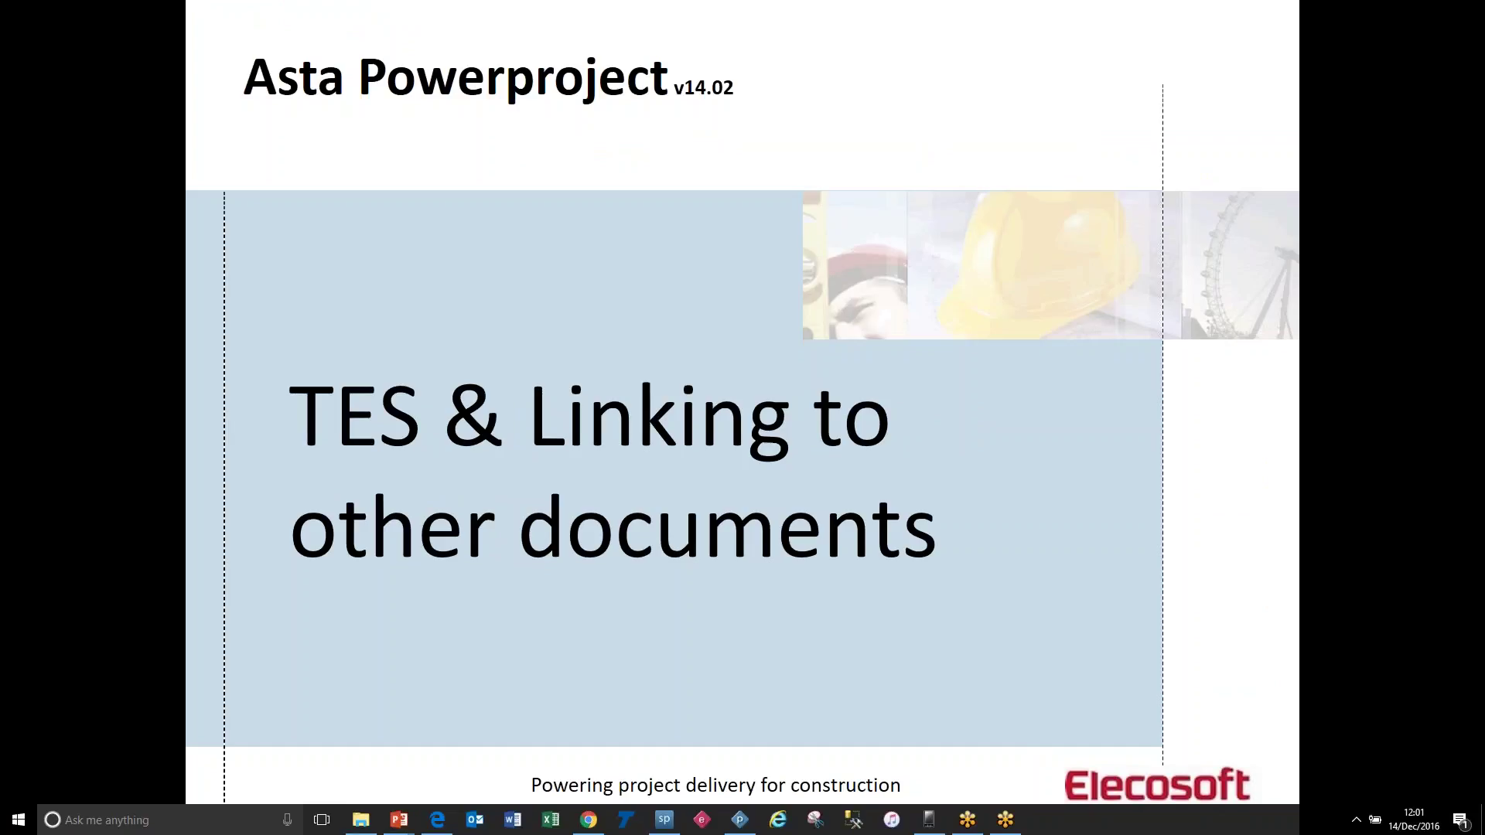
# Step: Switch back to Asta Powerproject, close the current project and open the recent project Fallen Meadows OB Mixed with Procurement.pp
pyautogui.click(741, 820)
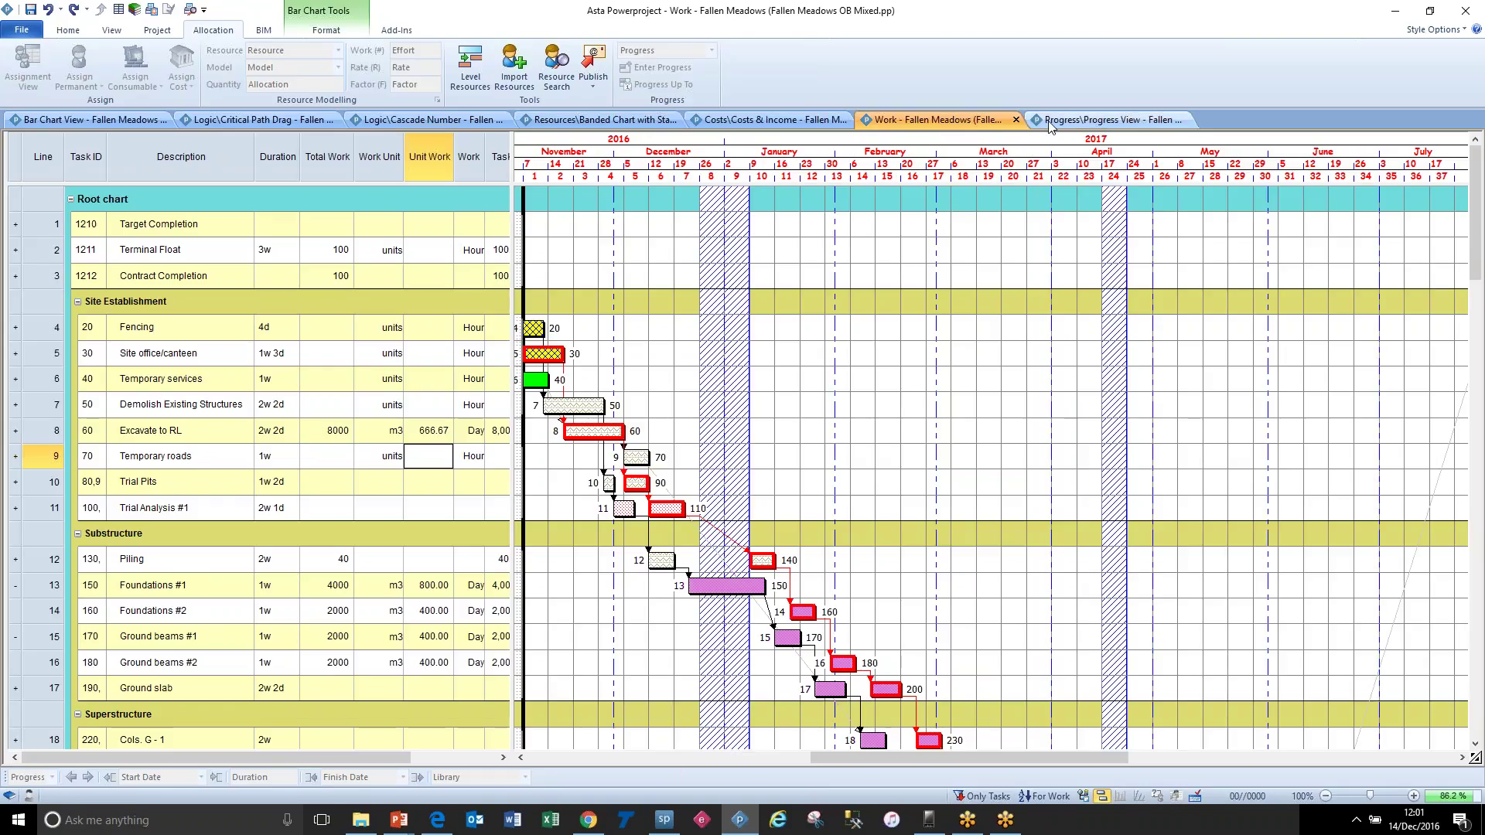
pyautogui.click(24, 35)
pyautogui.click(54, 124)
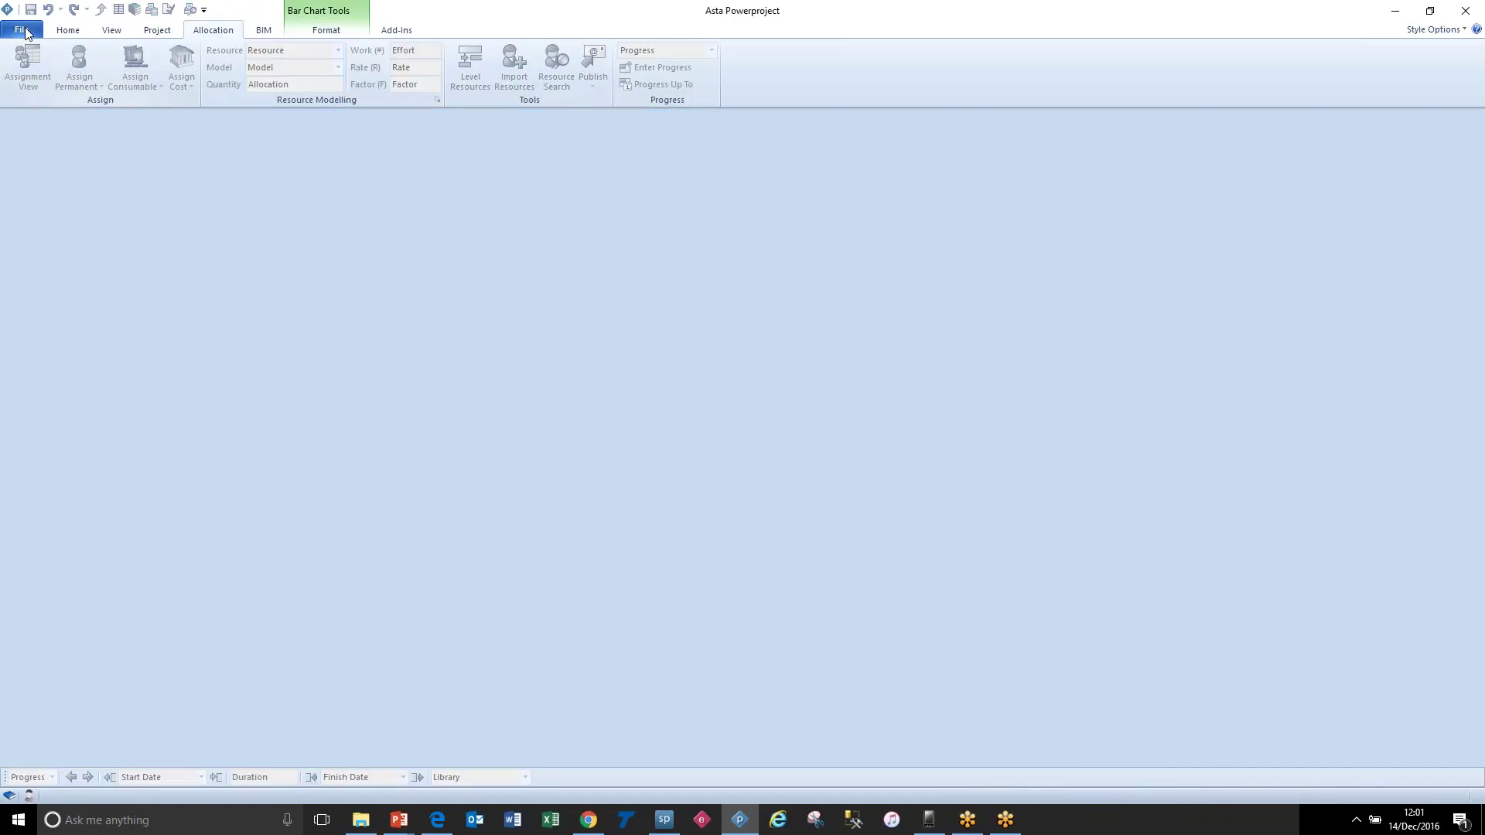
pyautogui.click(24, 31)
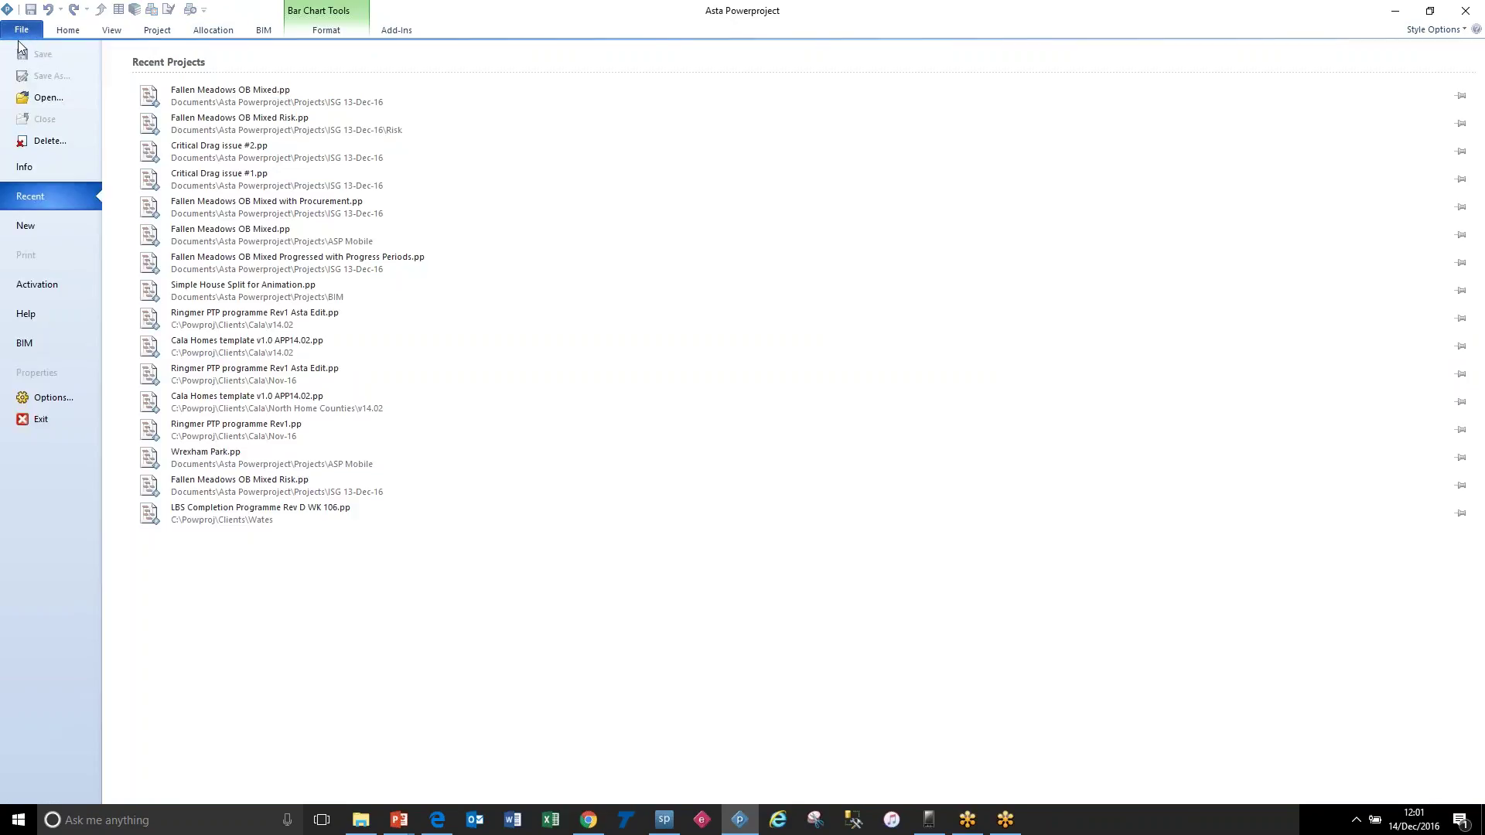
pyautogui.click(303, 219)
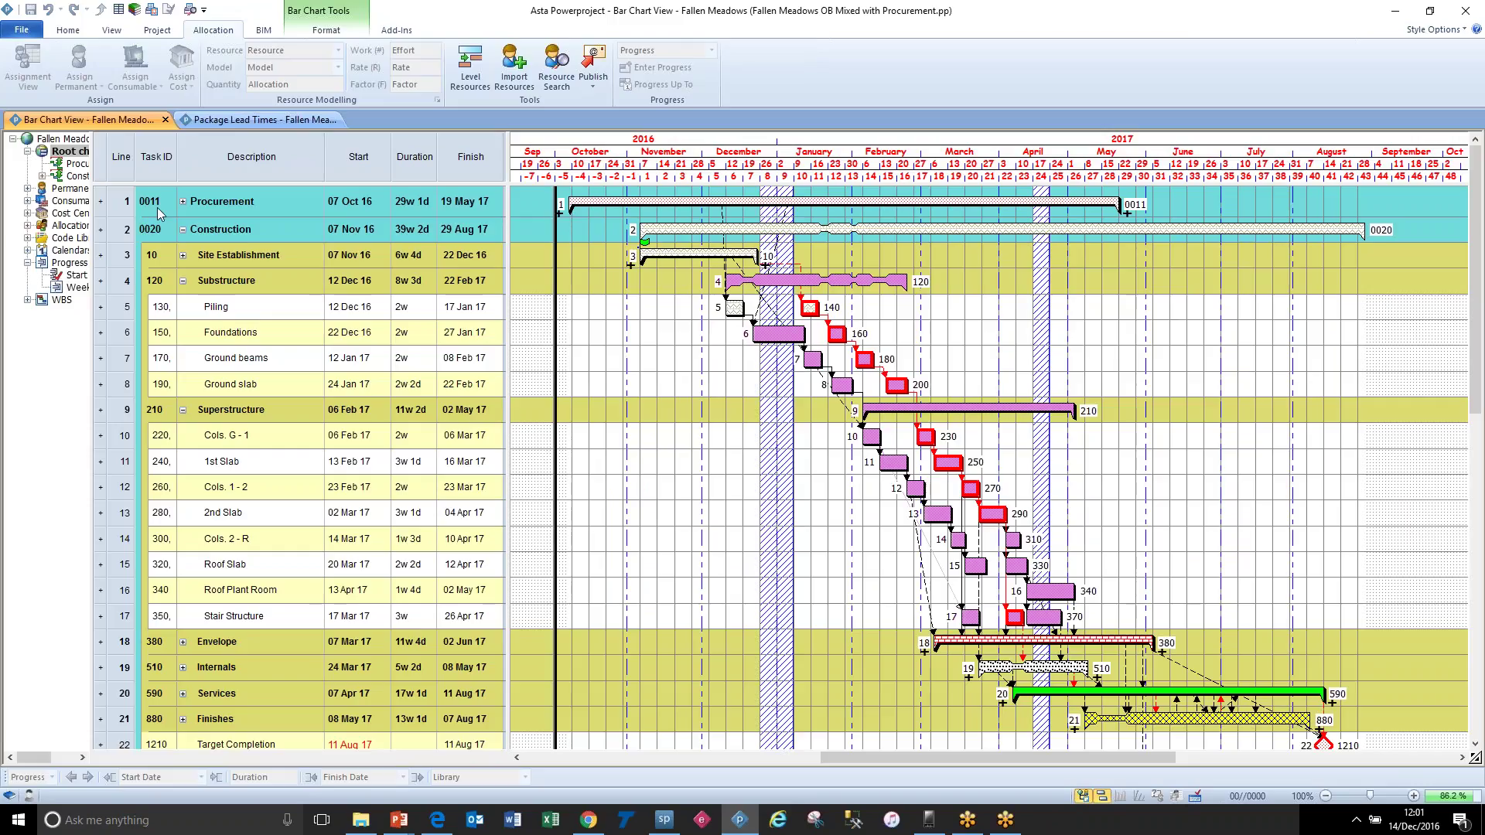
# Step: Widen the project tree, review the Construction and Procurement charts and return to the Root chart
pyautogui.click(122, 200)
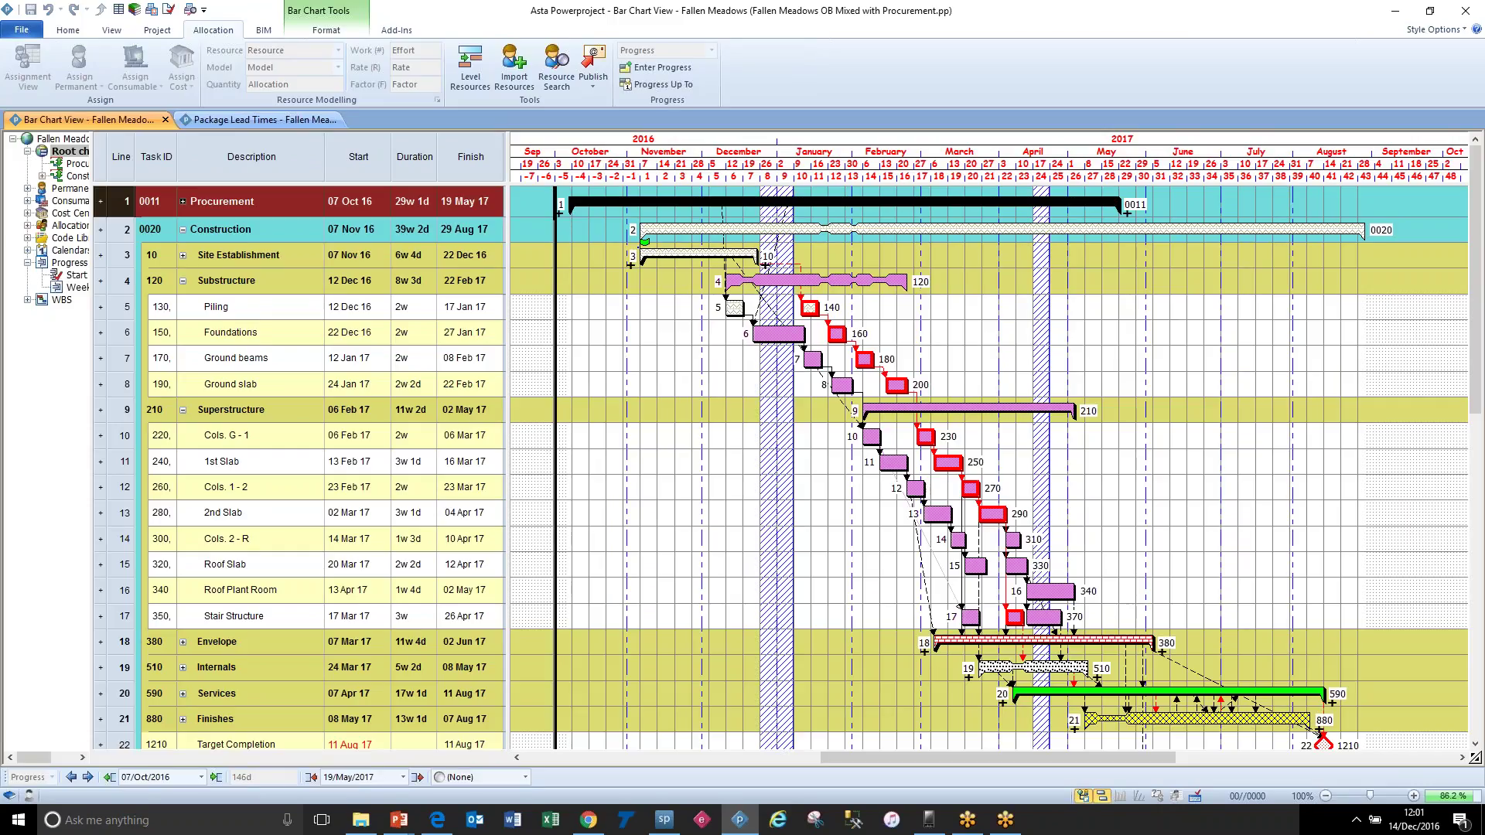
pyautogui.doubleClick(94, 166)
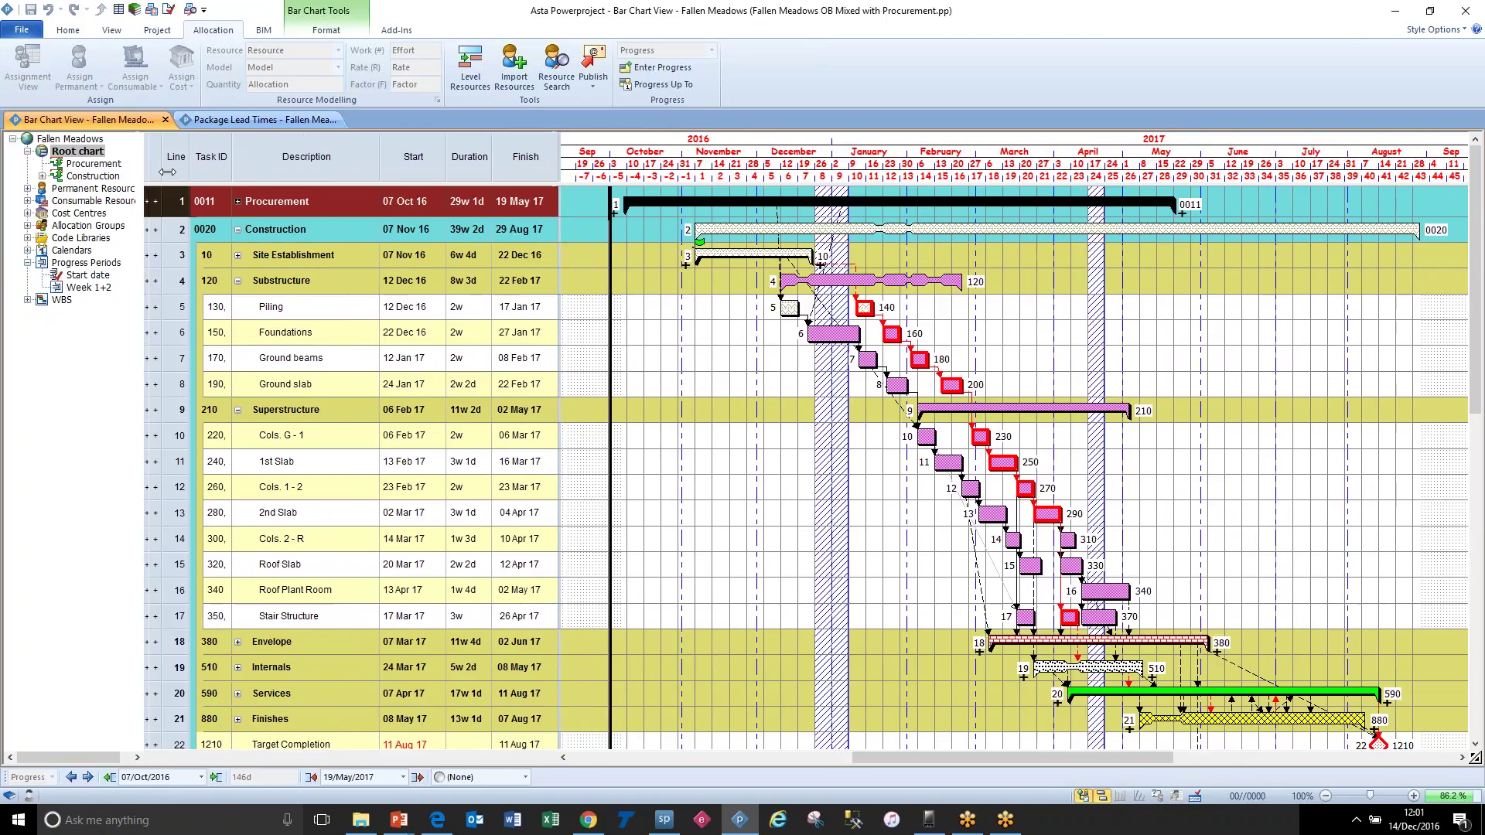
pyautogui.click(86, 177)
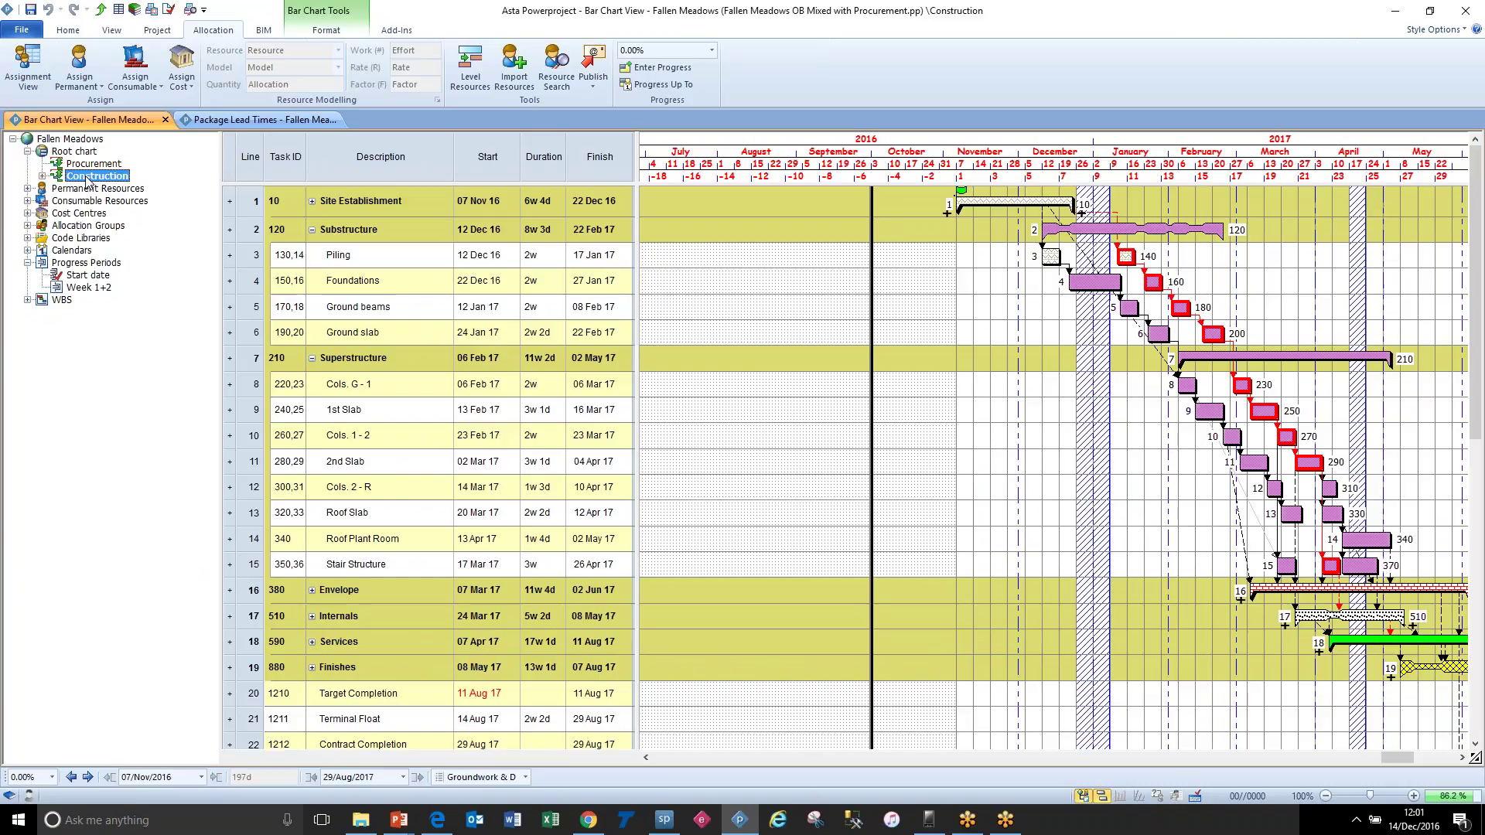
pyautogui.click(87, 166)
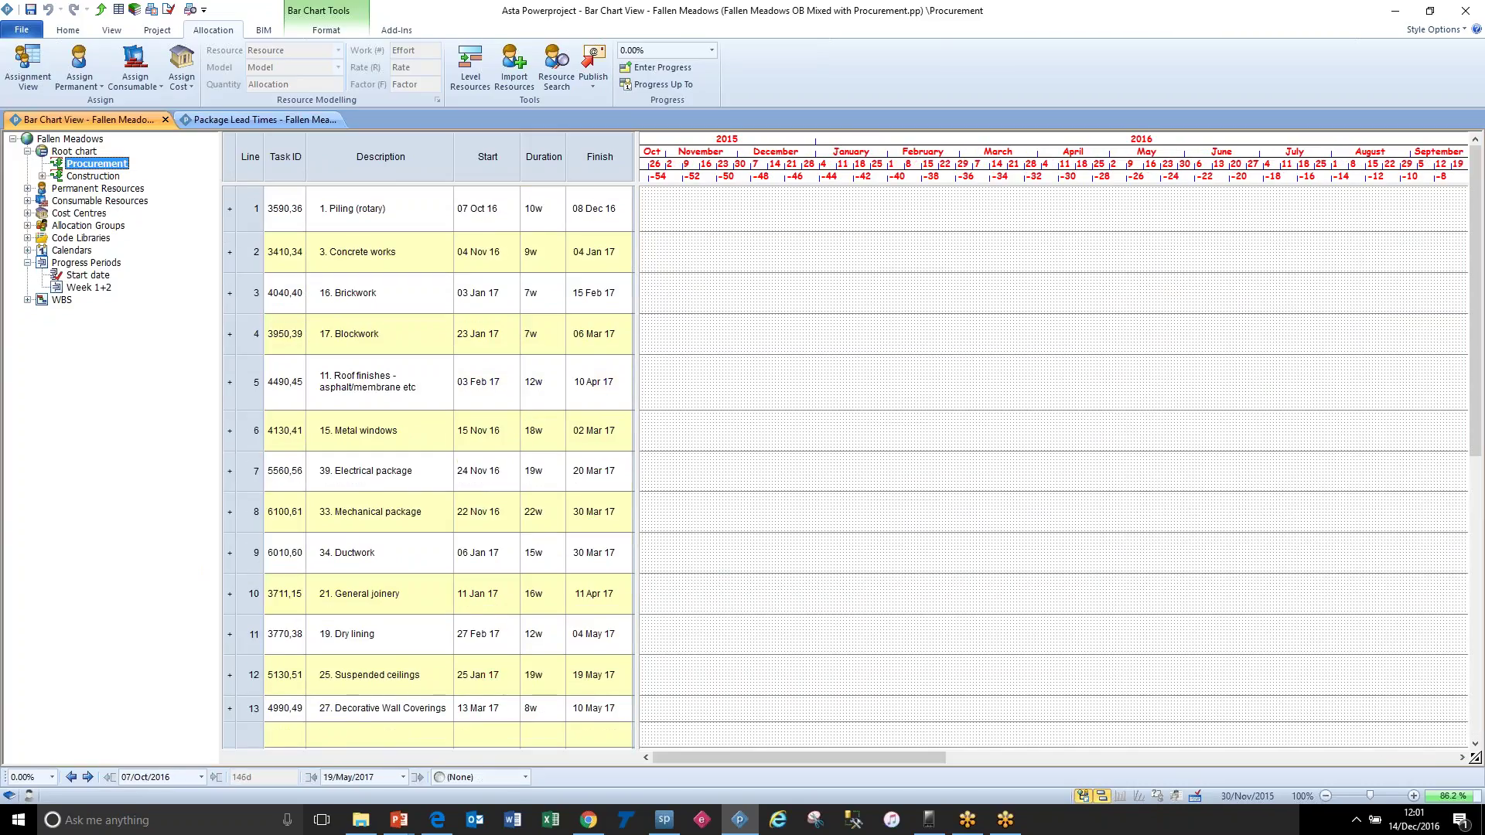
pyautogui.moveTo(778, 757); pyautogui.dragTo(1011, 757)
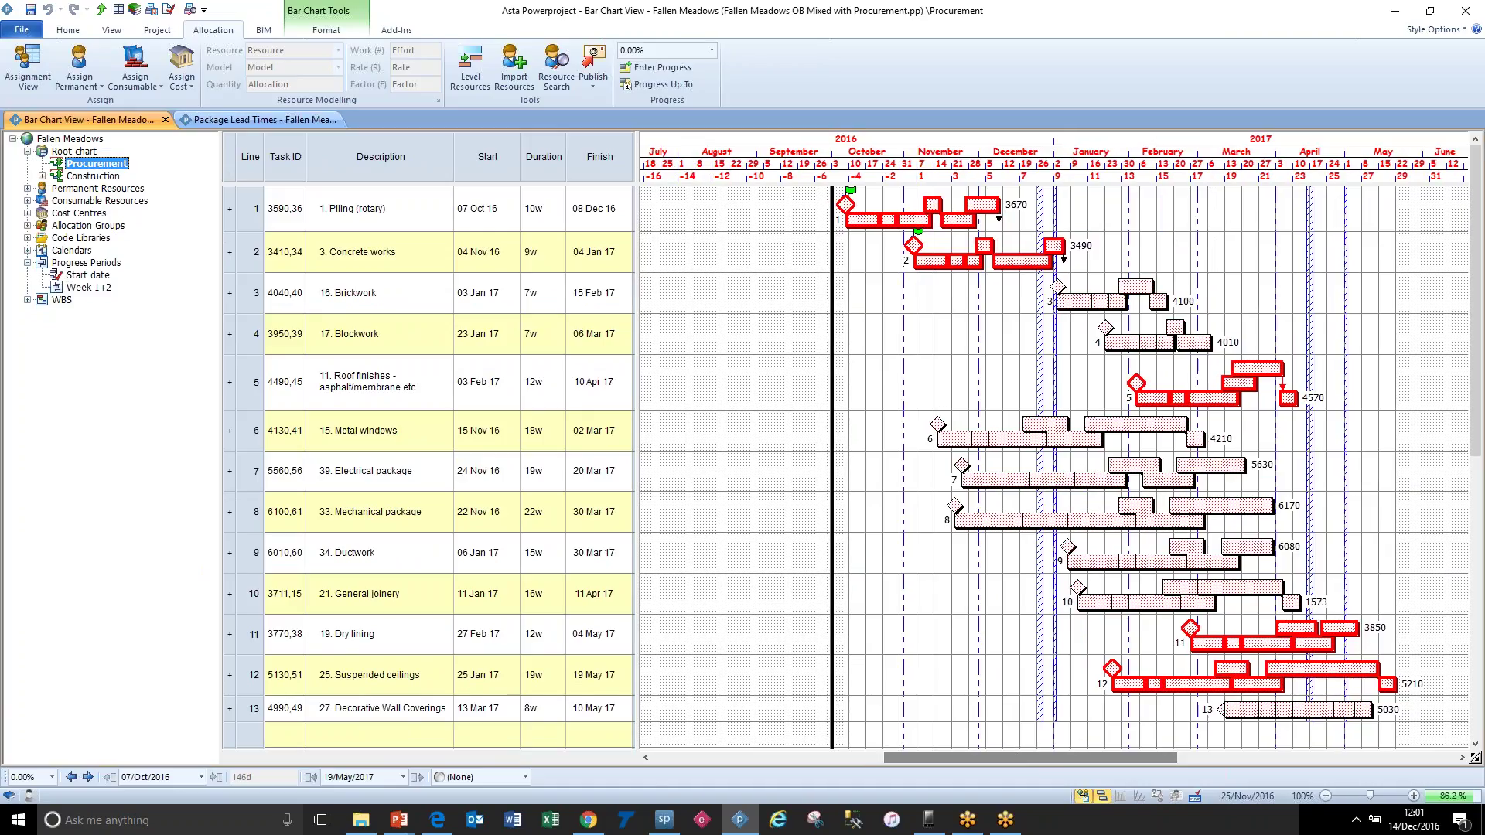
pyautogui.click(85, 152)
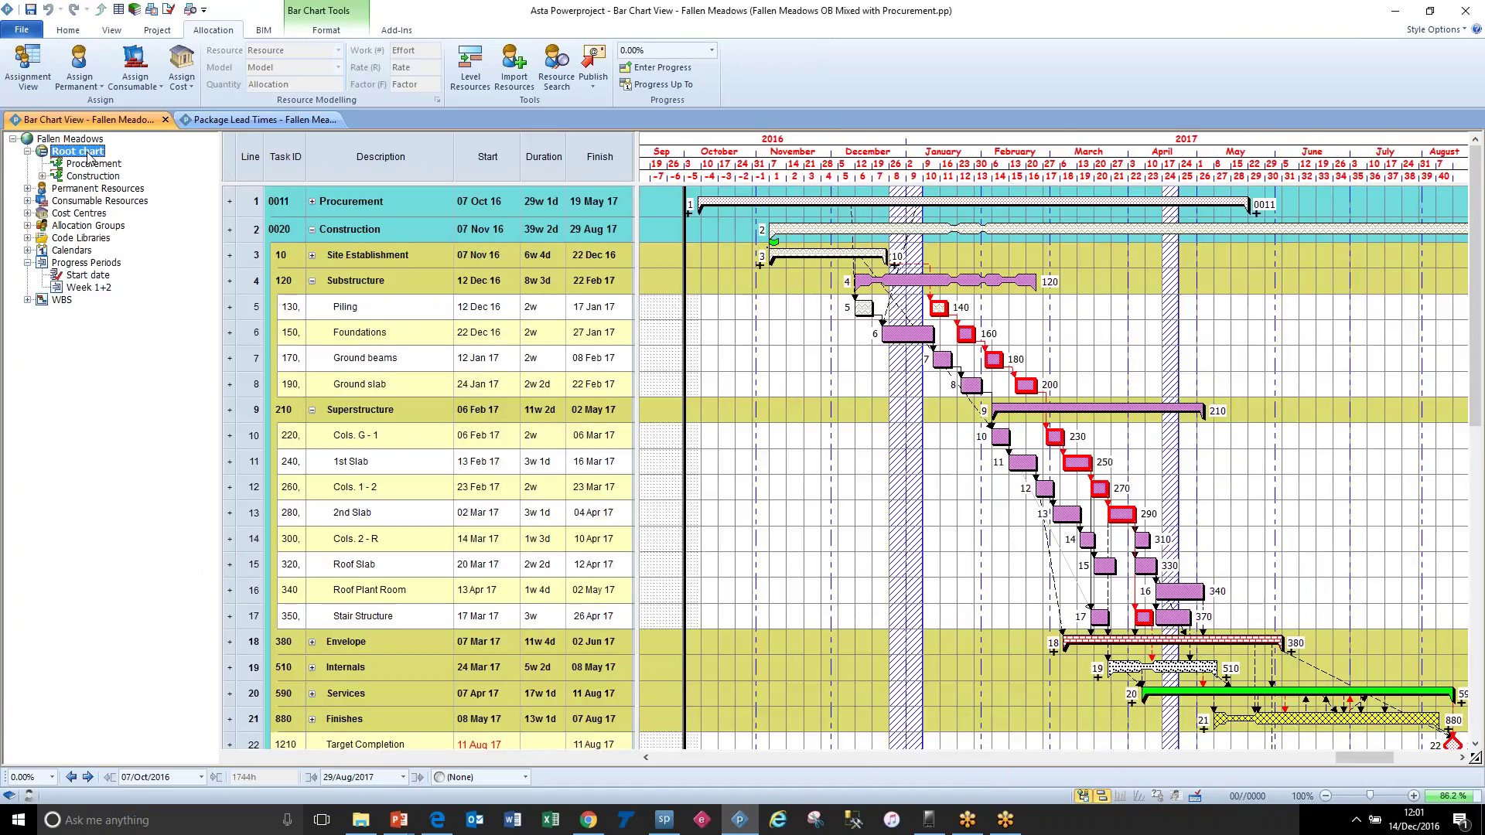
# Step: Open the Package Lead Times view and examine the date columns from Receive Des to Designer Ap
pyautogui.click(215, 122)
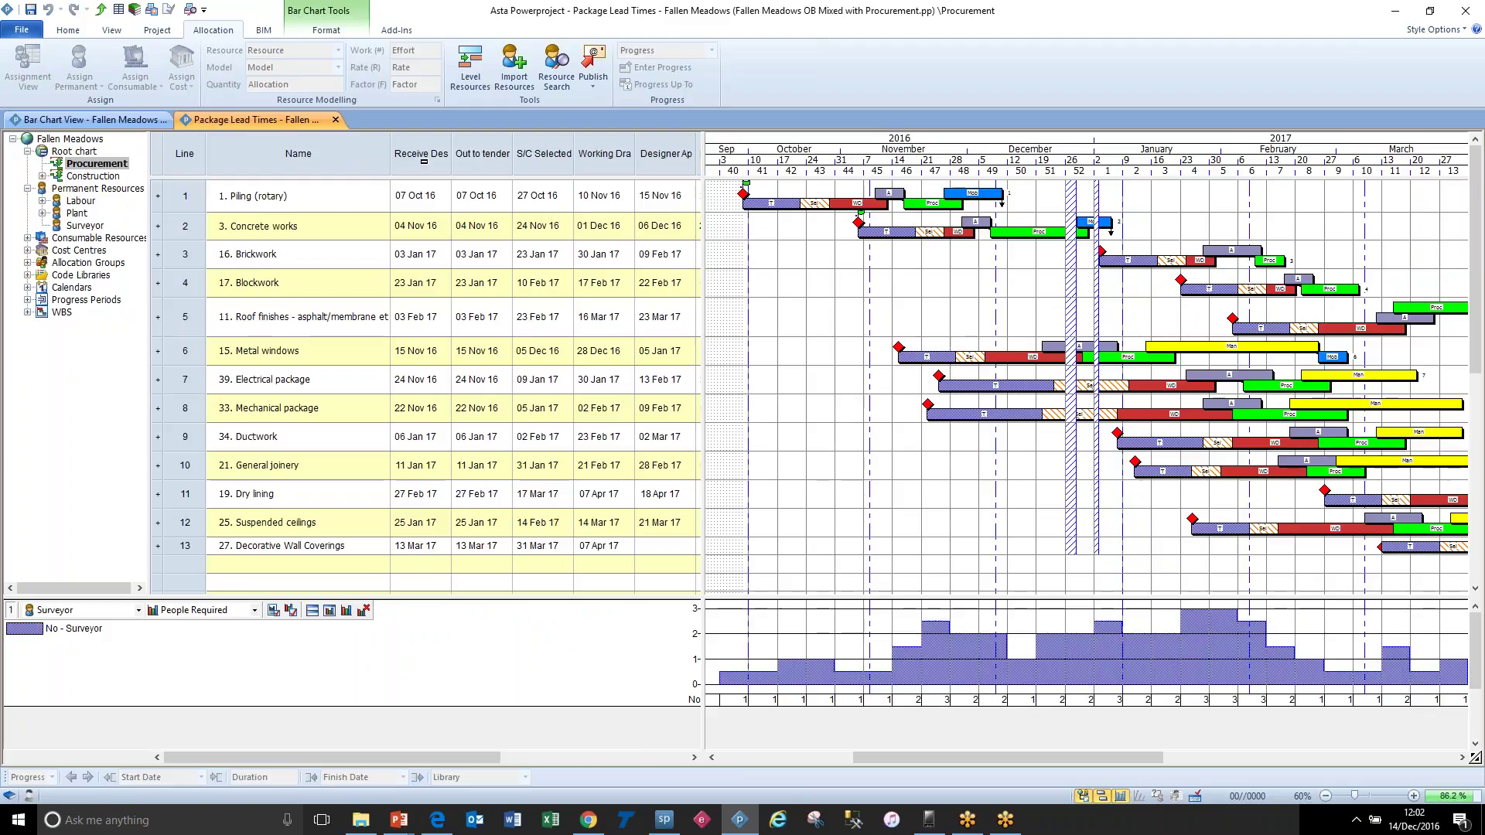
pyautogui.moveTo(421, 158); pyautogui.dragTo(677, 160)
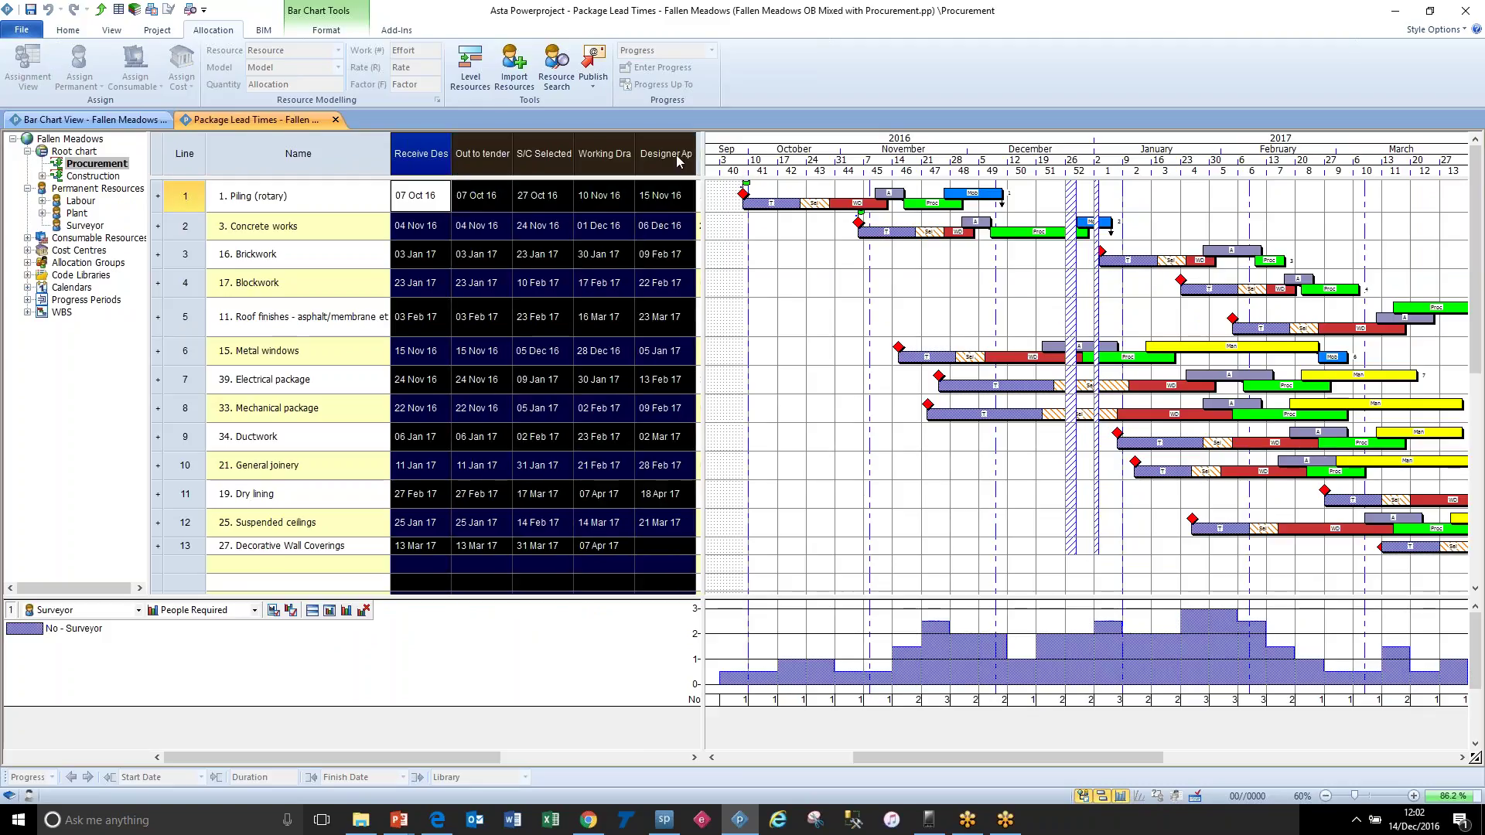
pyautogui.click(800, 282)
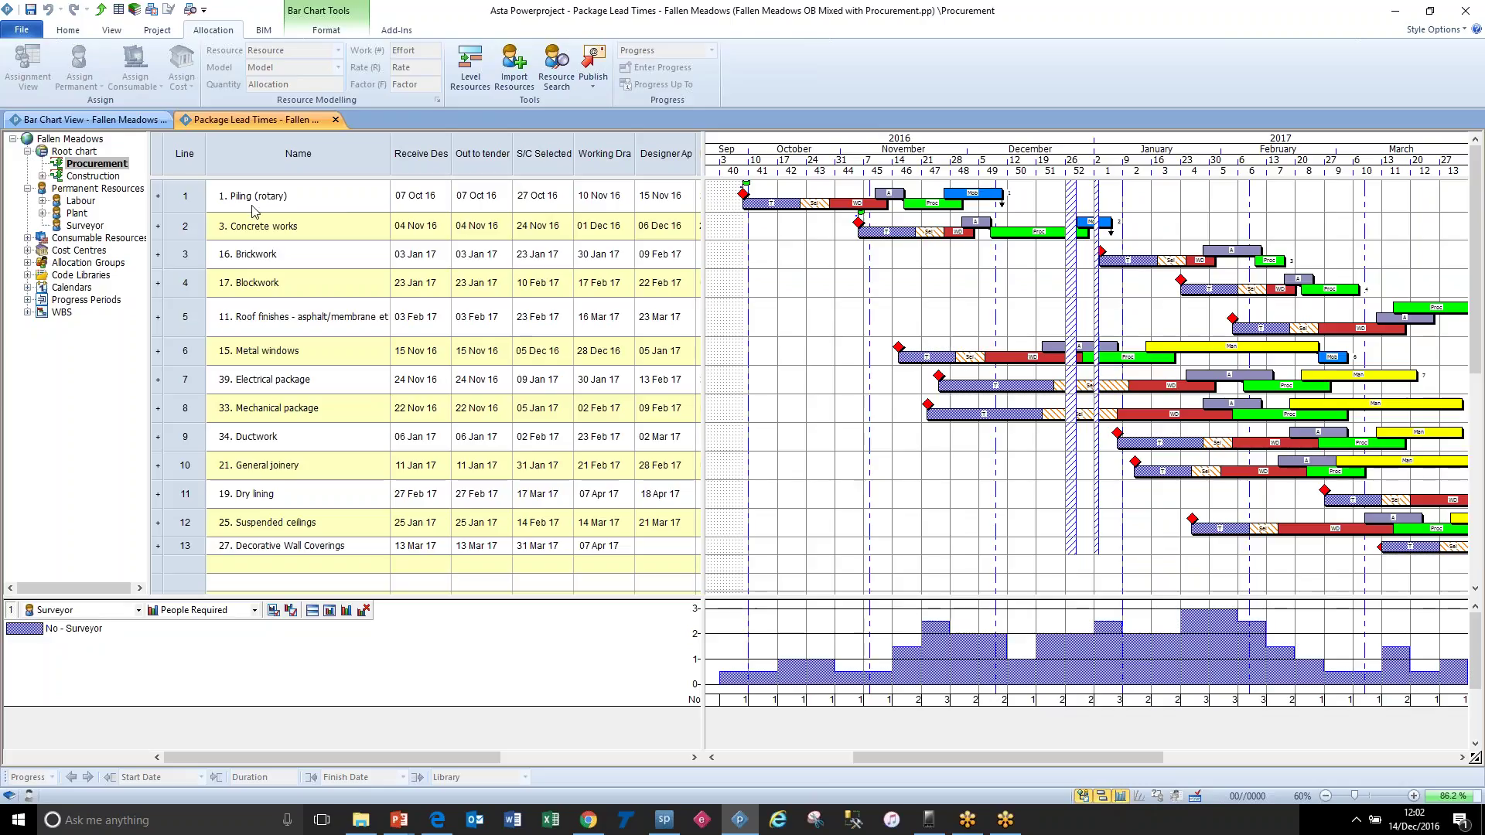
# Step: Expand the Lead Times code library in the project tree, widen the tree and compare its codes with the Piling (rotary) bars
pyautogui.click(185, 196)
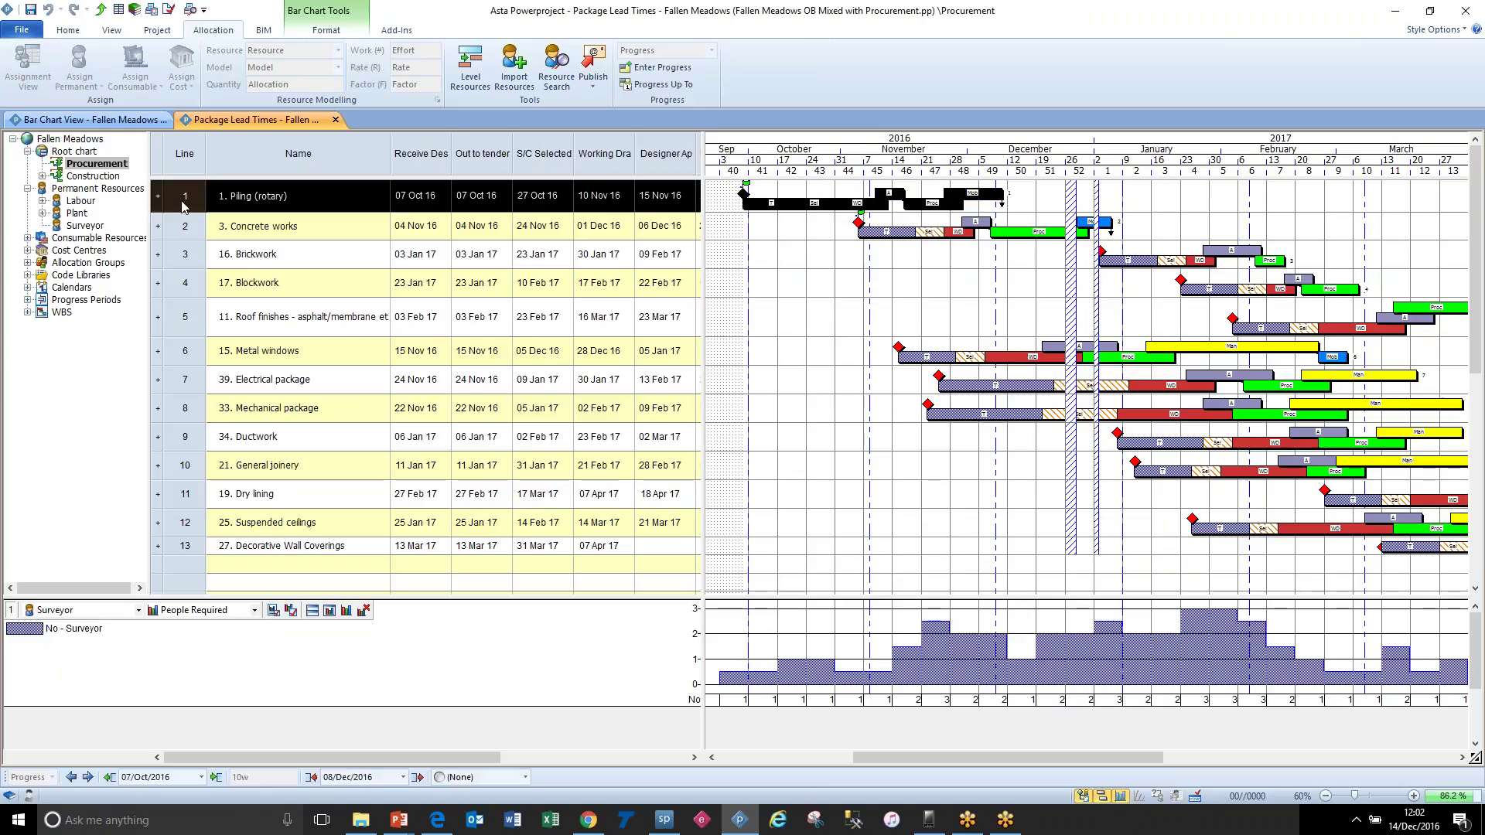
pyautogui.click(28, 276)
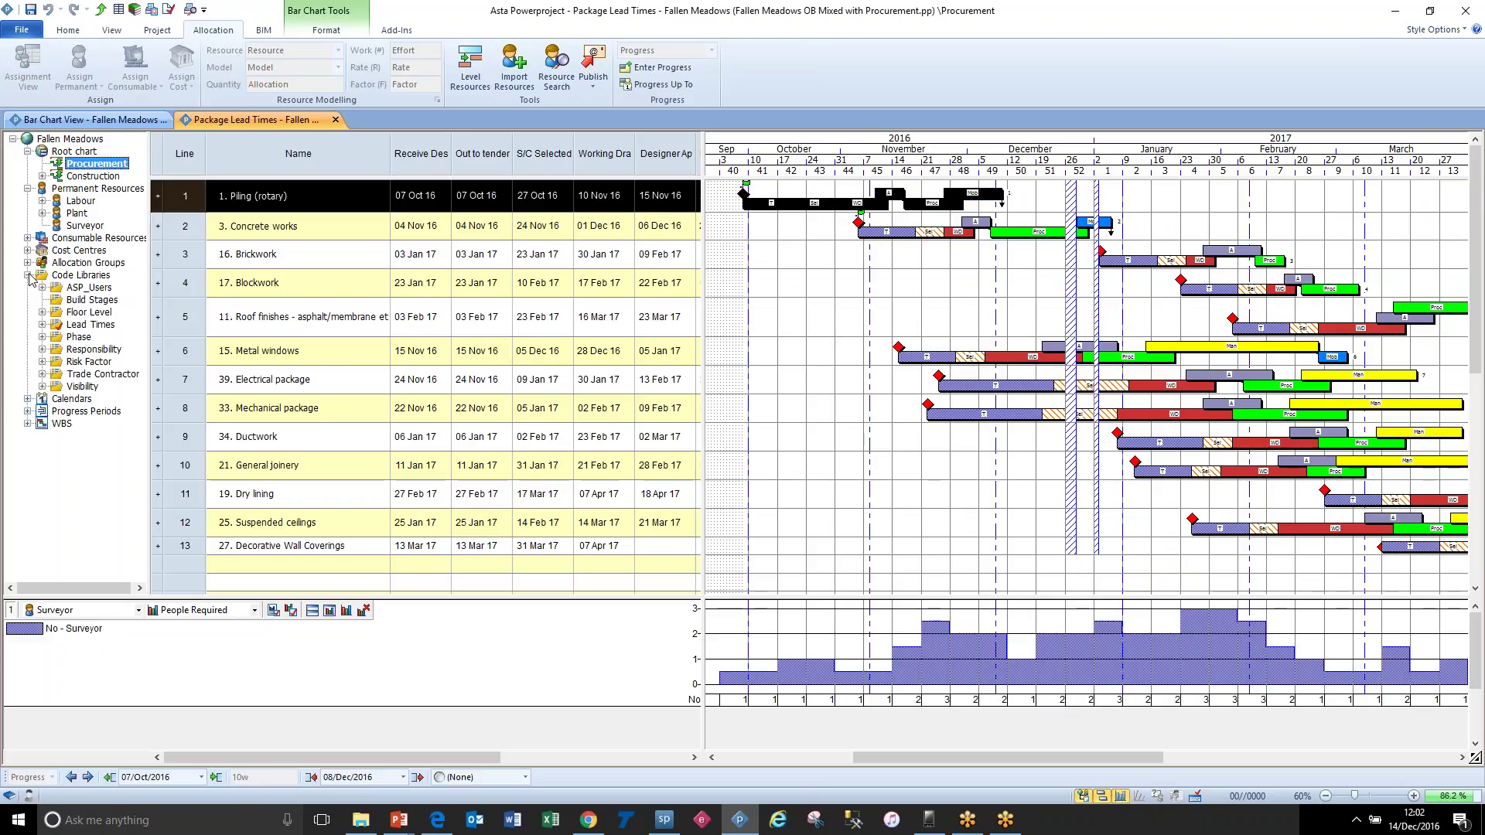
pyautogui.click(42, 325)
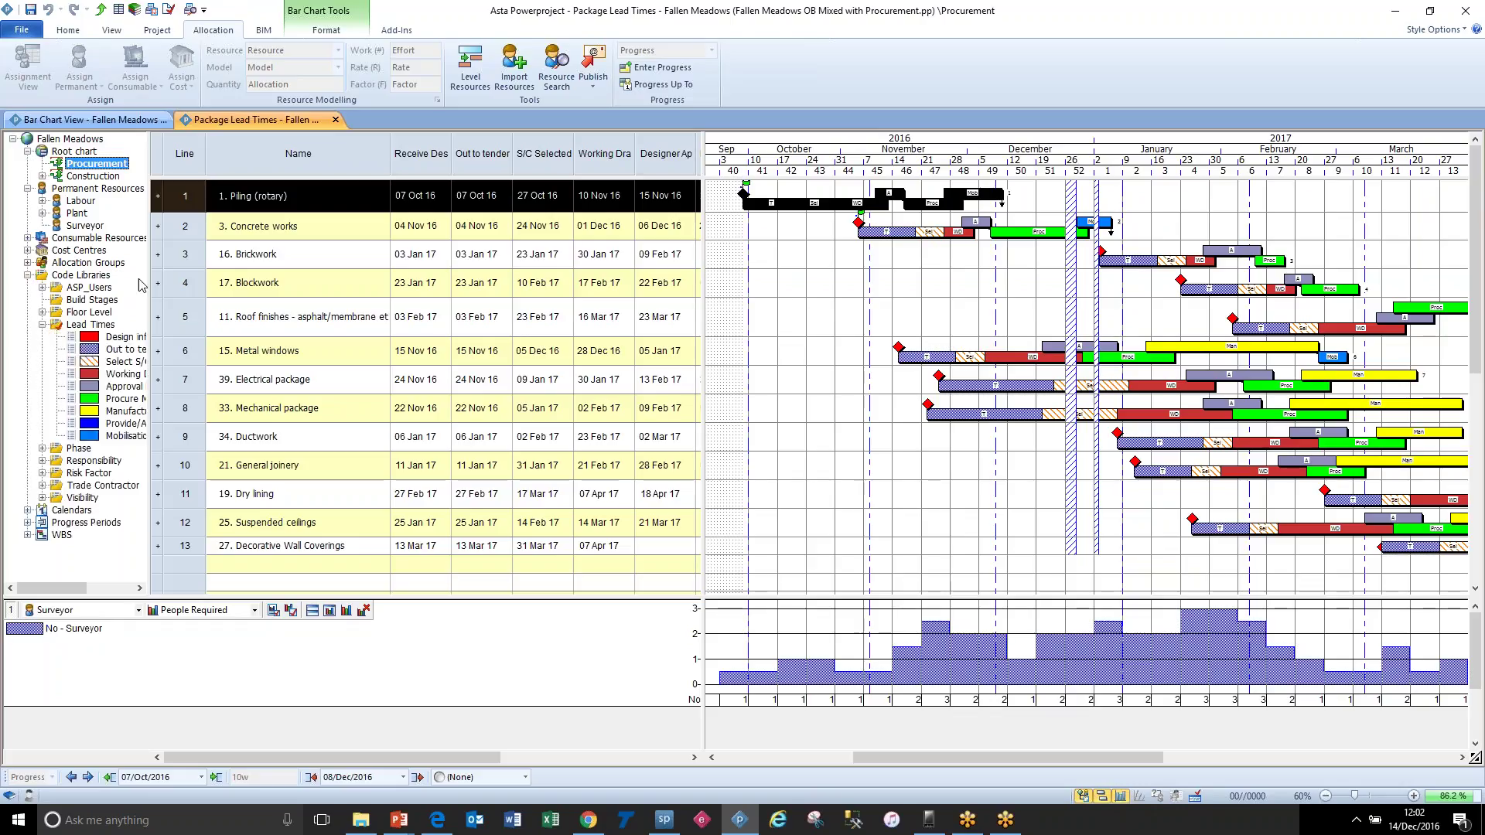
pyautogui.moveTo(148, 153); pyautogui.dragTo(206, 163)
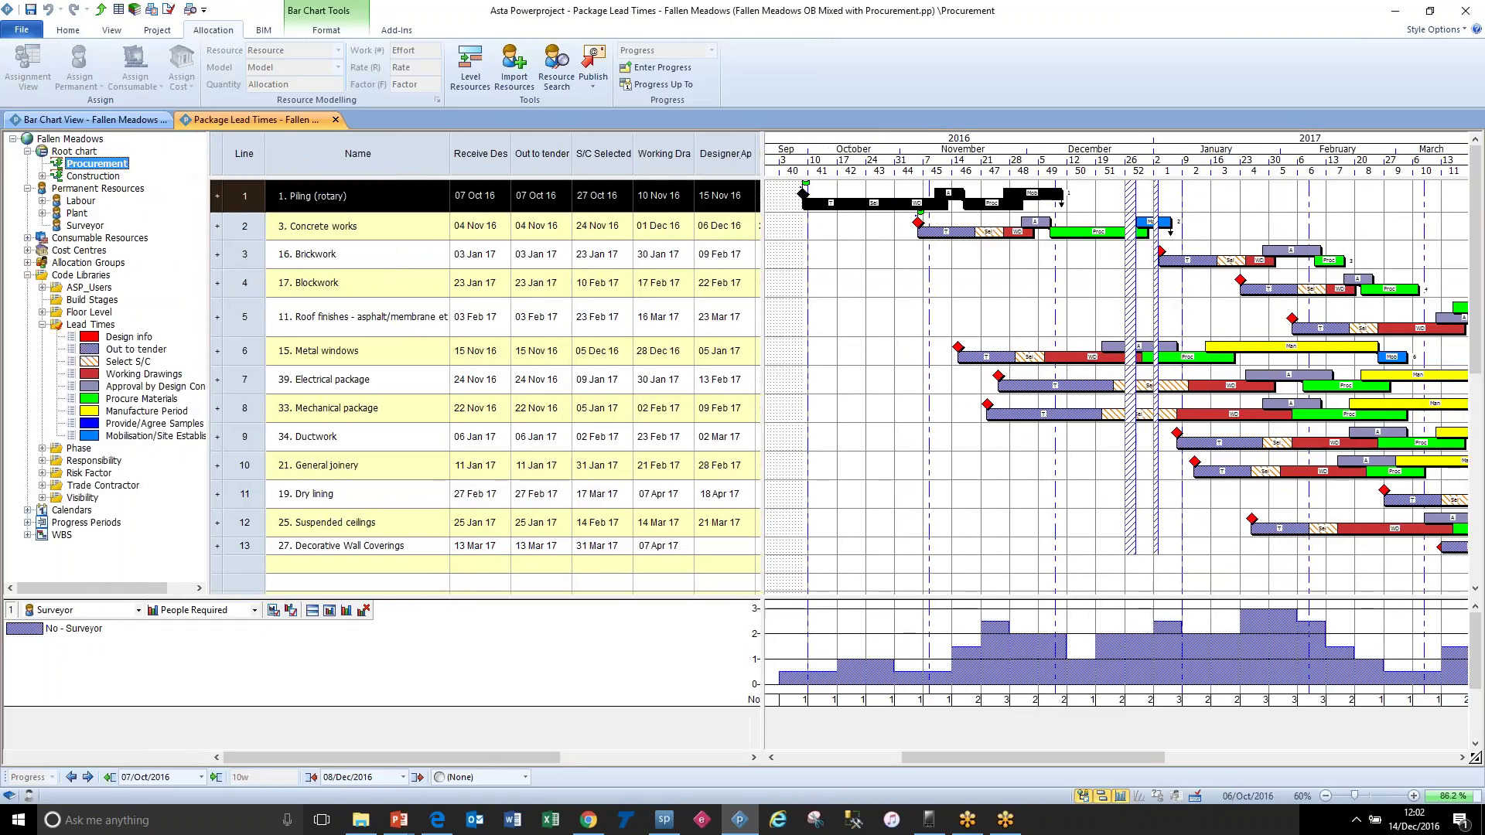
pyautogui.press('Escape')
pyautogui.click(803, 193)
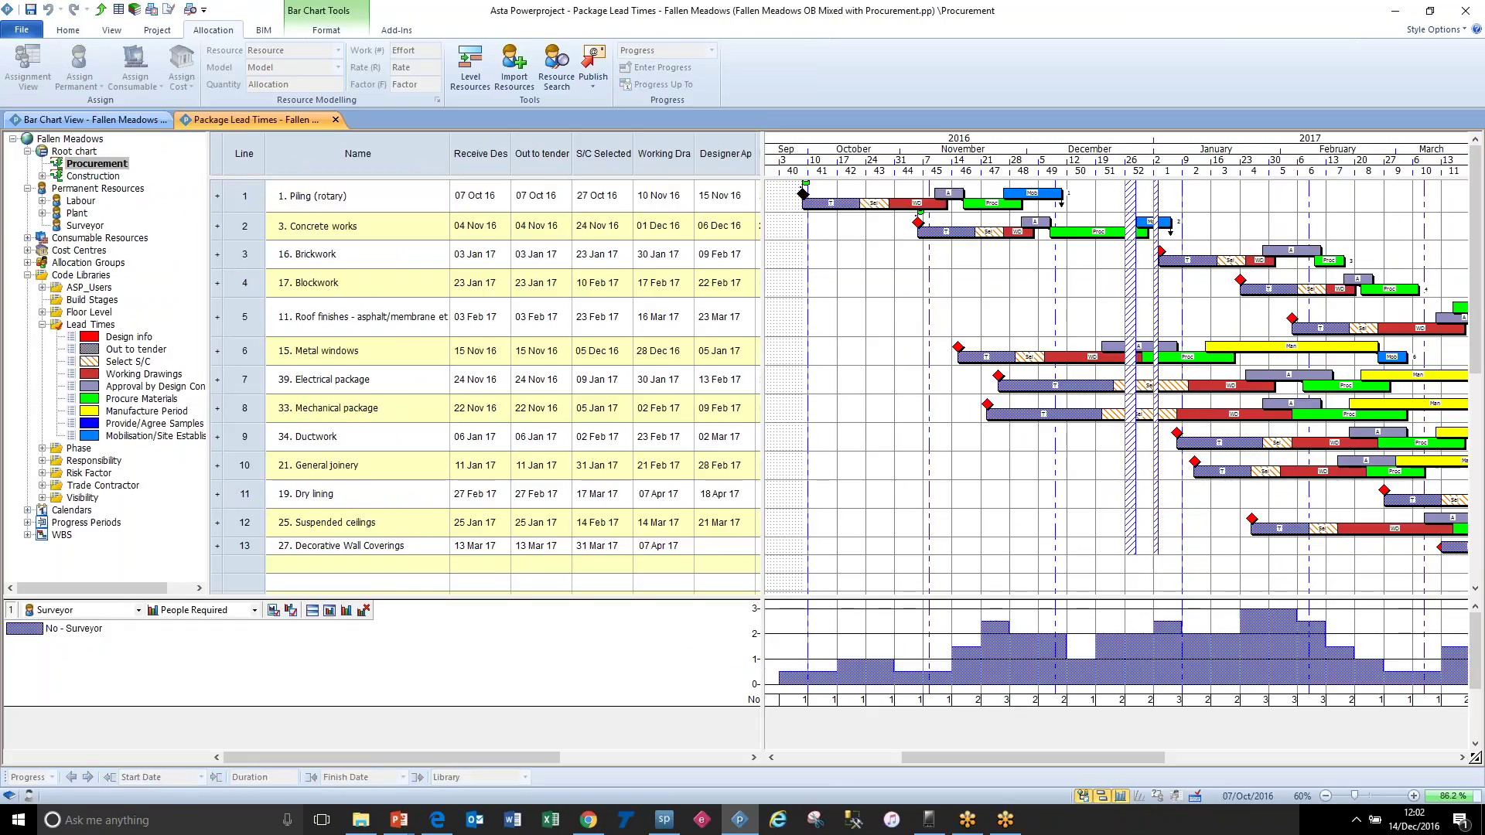
pyautogui.click(812, 283)
# Step: Apply the Milestones only filter to the Package Lead Times view
pyautogui.click(113, 31)
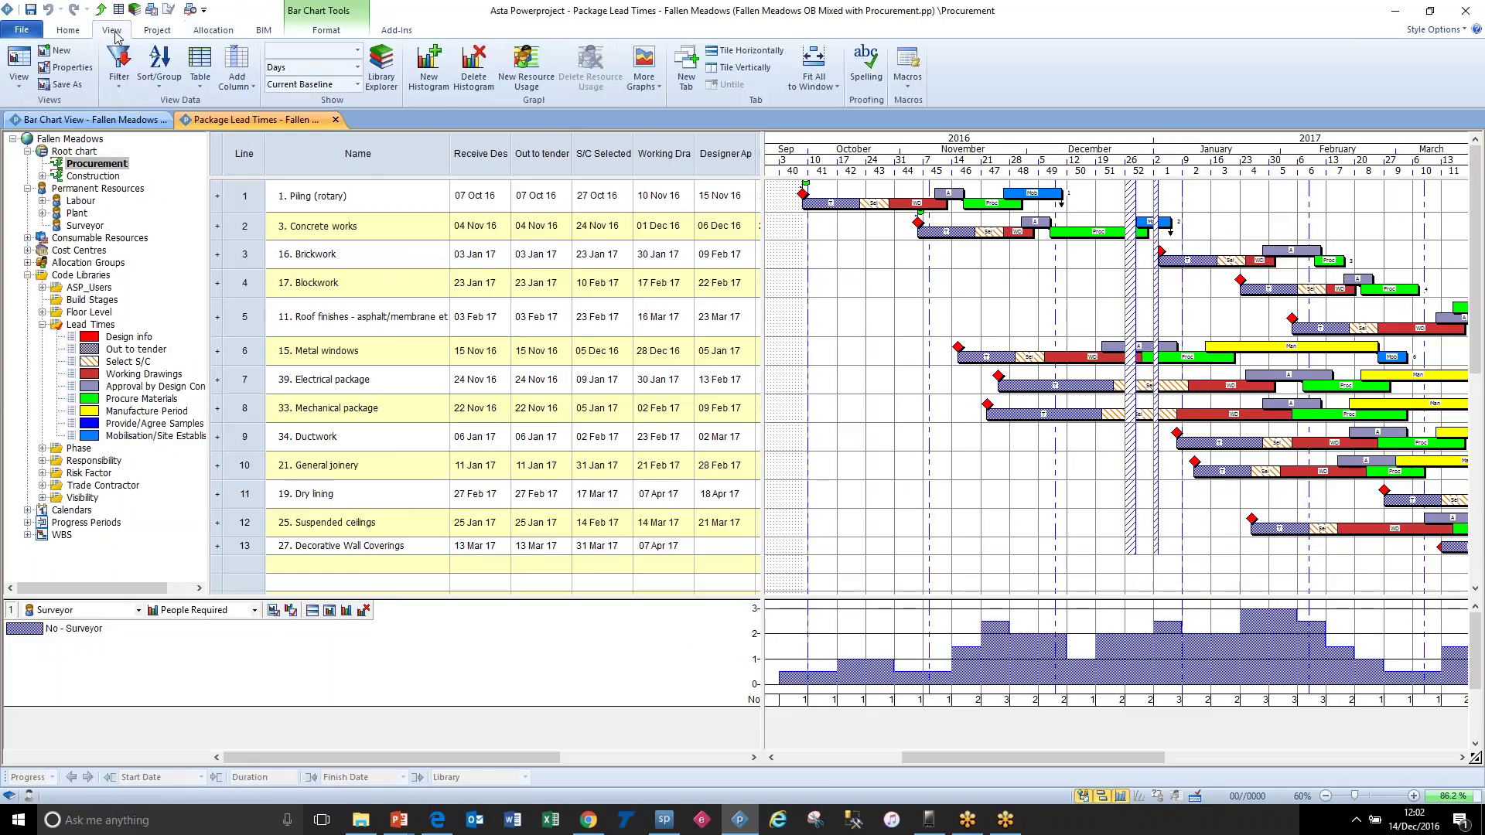
pyautogui.click(118, 78)
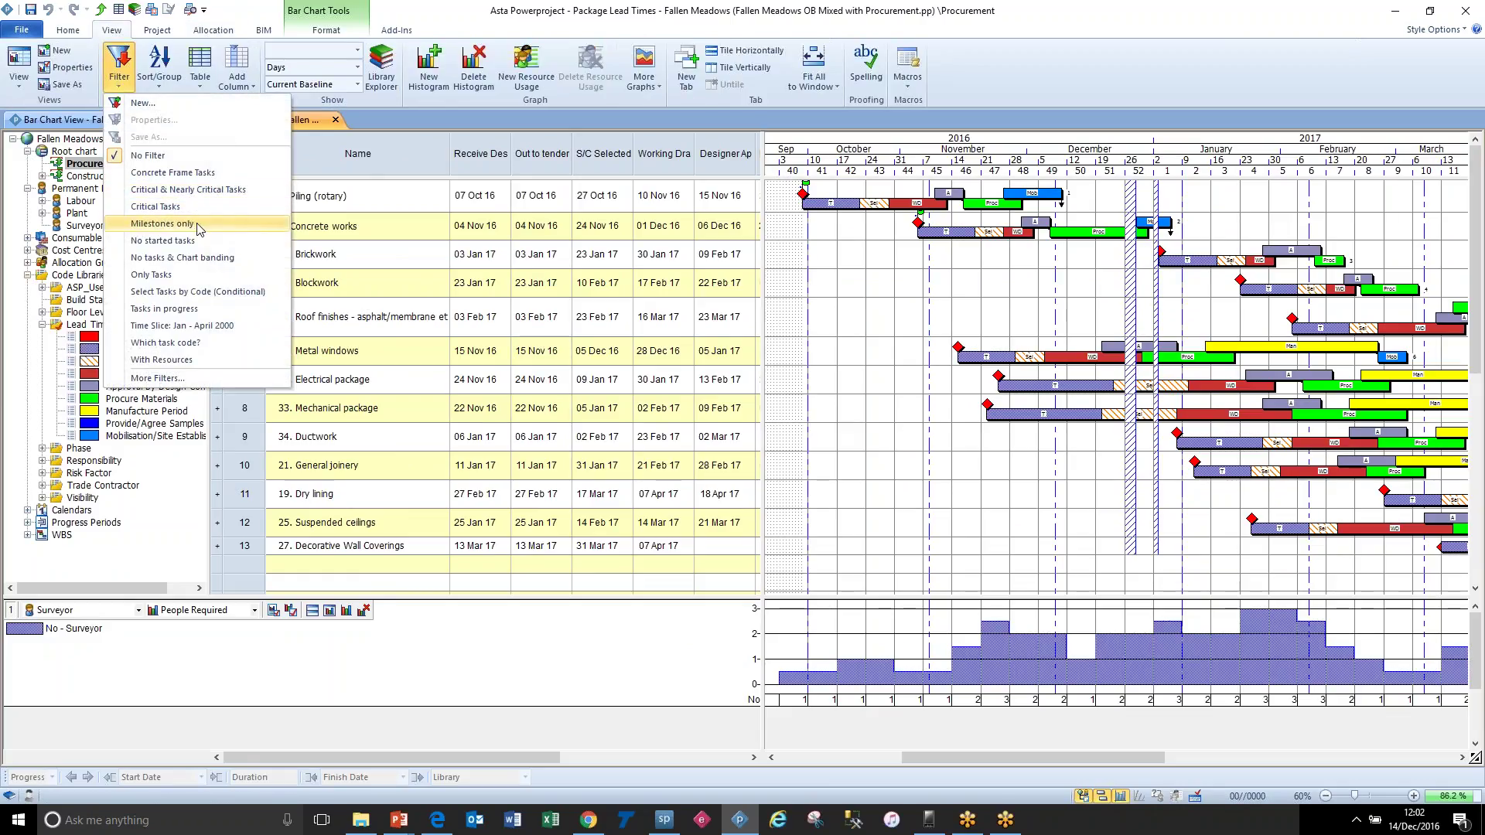
pyautogui.click(155, 232)
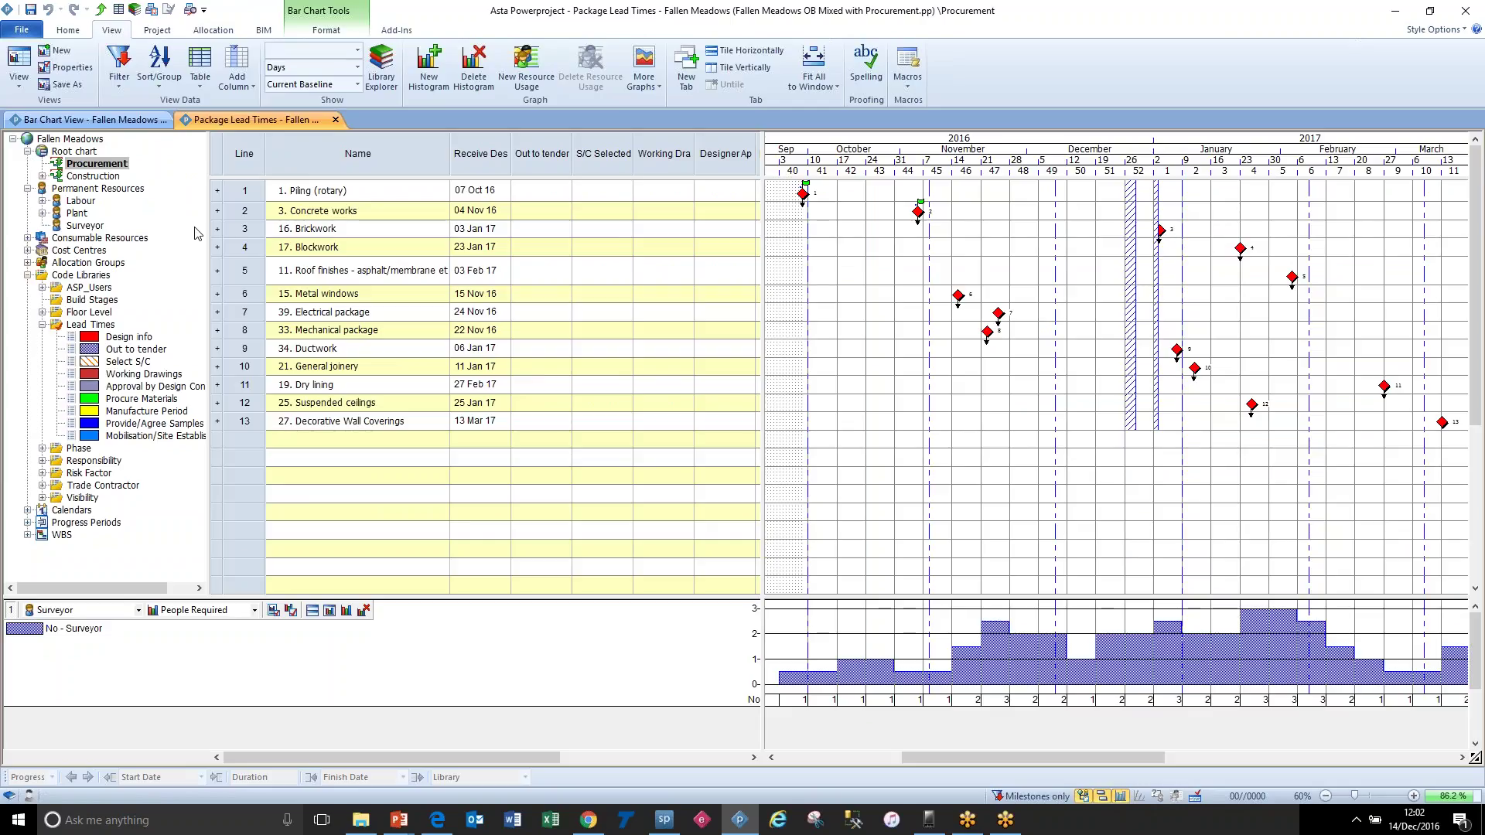
# Step: Remove the Milestones only filter from the Package Lead Times view
pyautogui.click(119, 76)
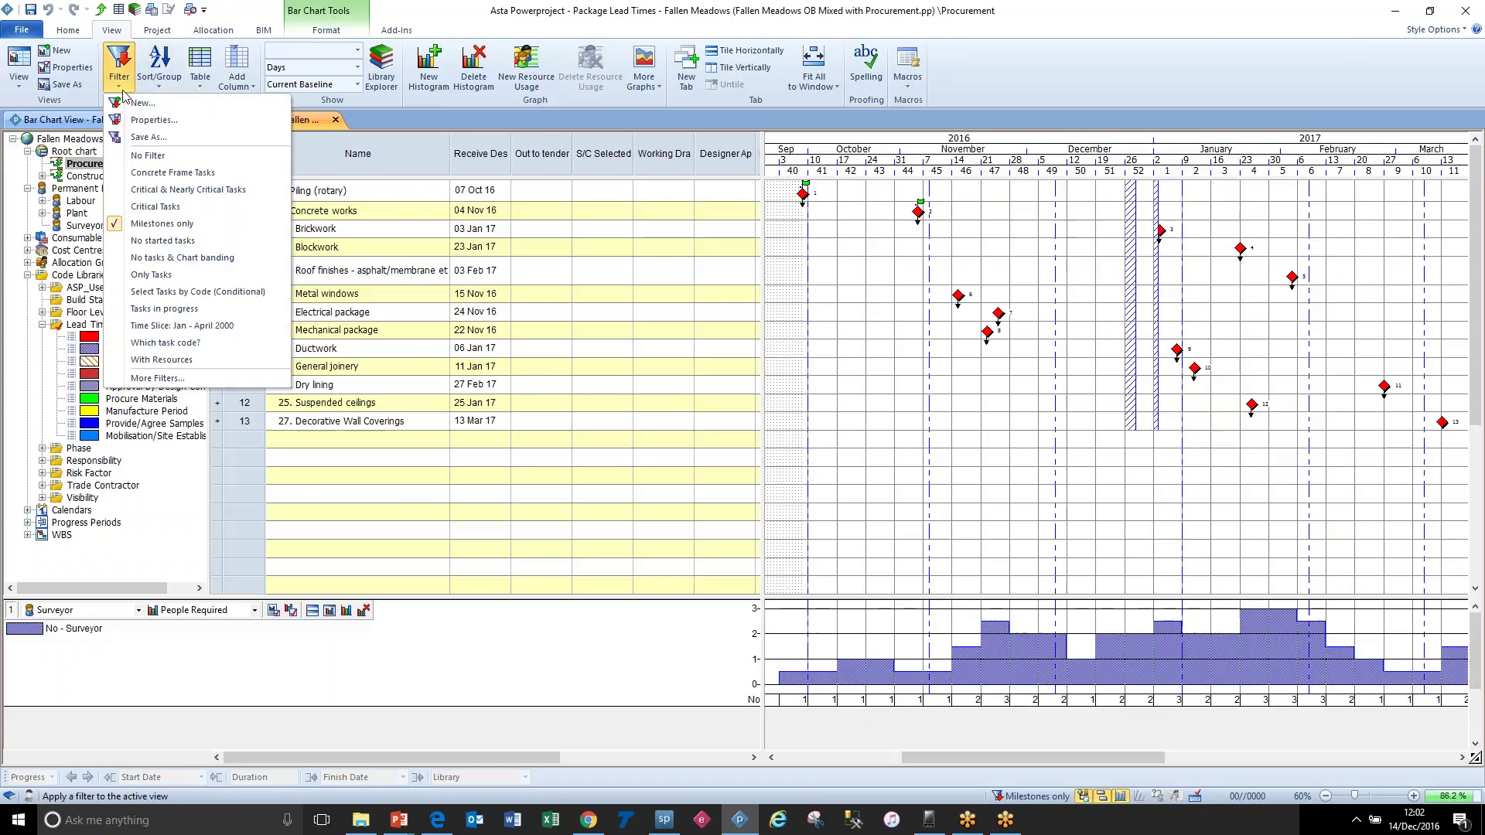
pyautogui.click(155, 158)
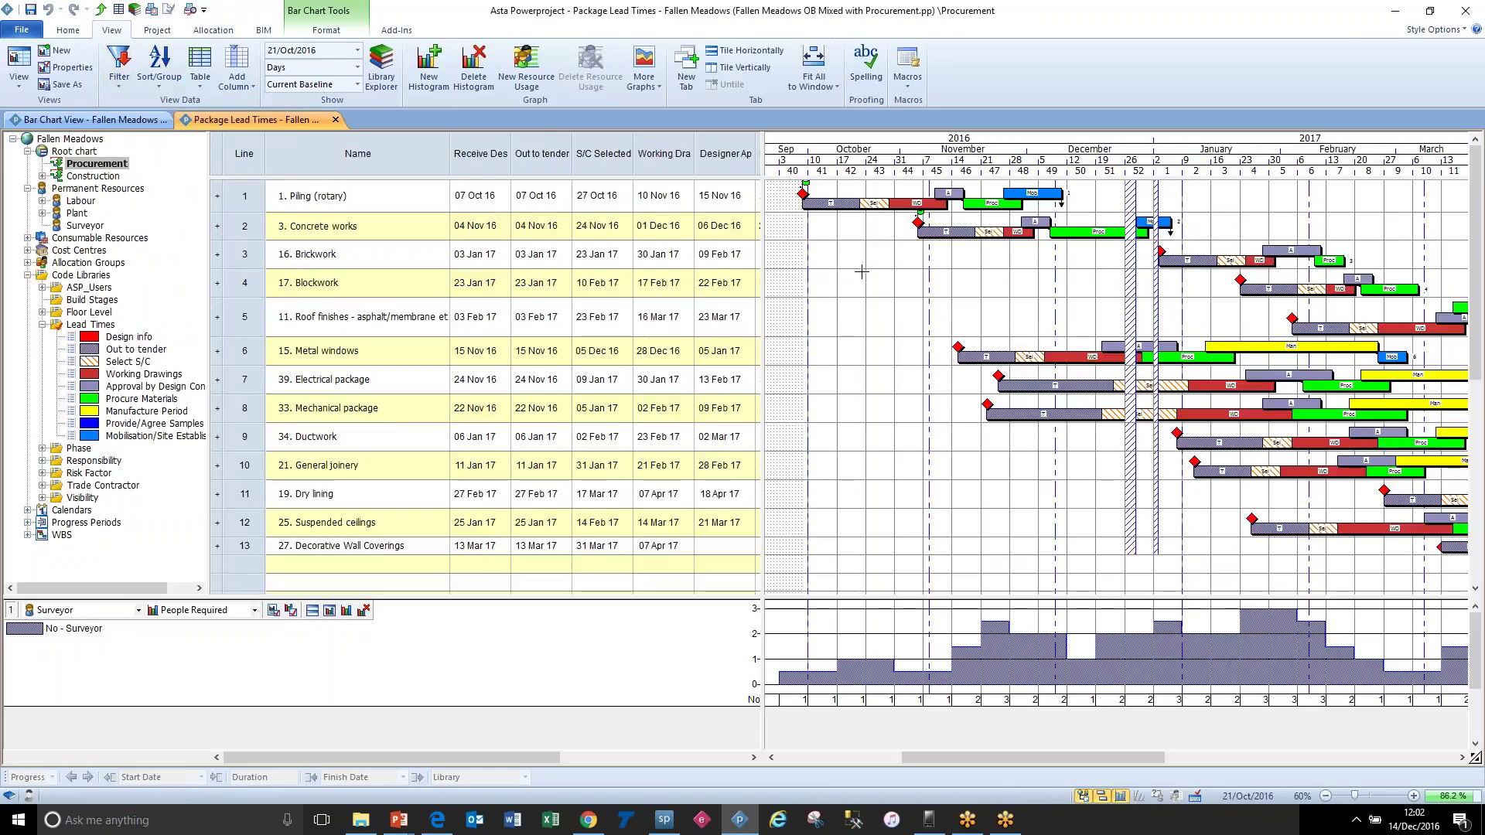
# Step: Inspect the lead-time stages on the Piling (rotary) line, from Design info through to Mobilisation/Site Establishment
pyautogui.click(802, 194)
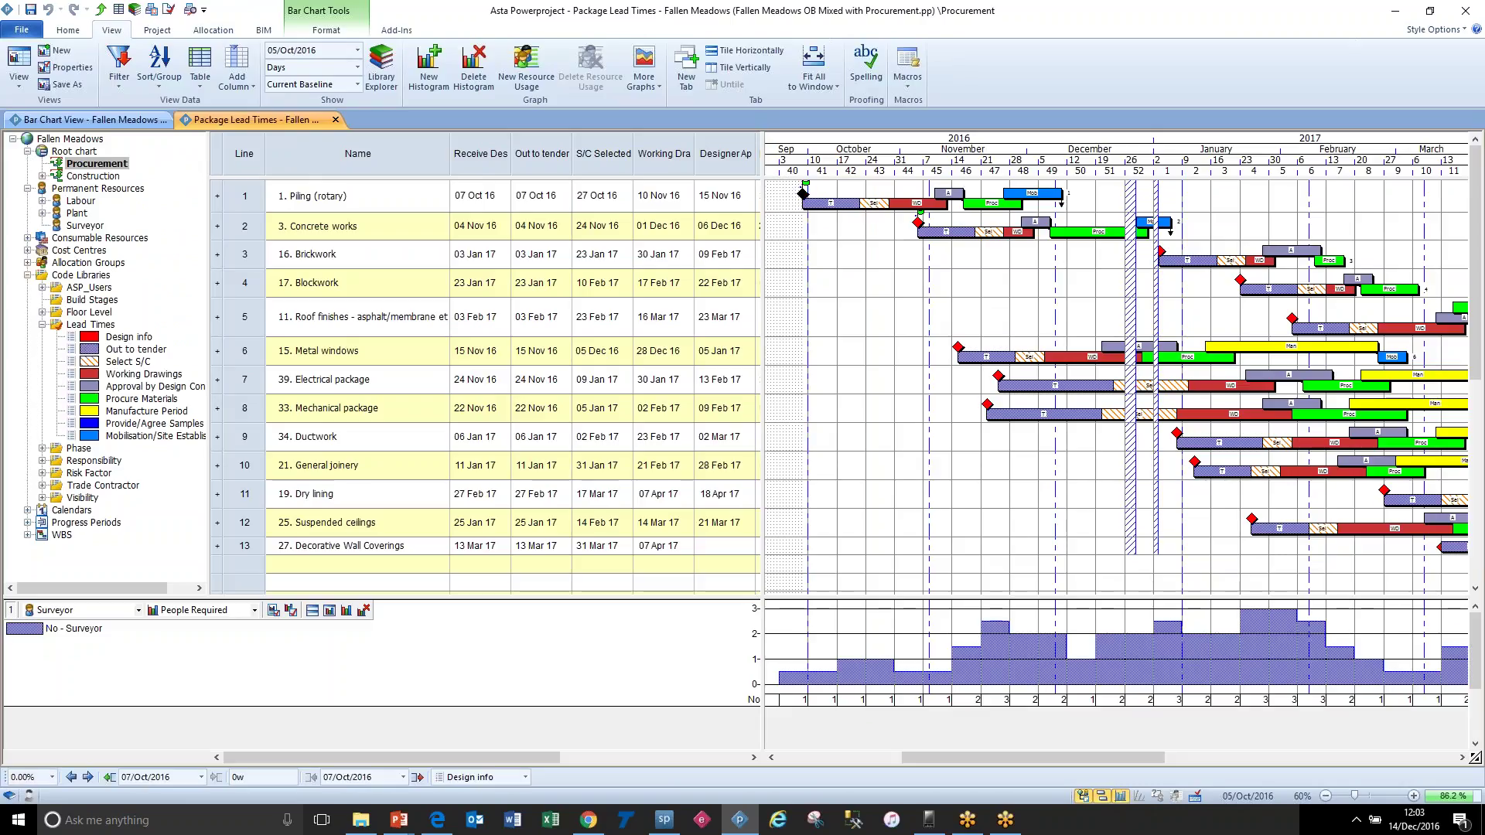
pyautogui.click(827, 204)
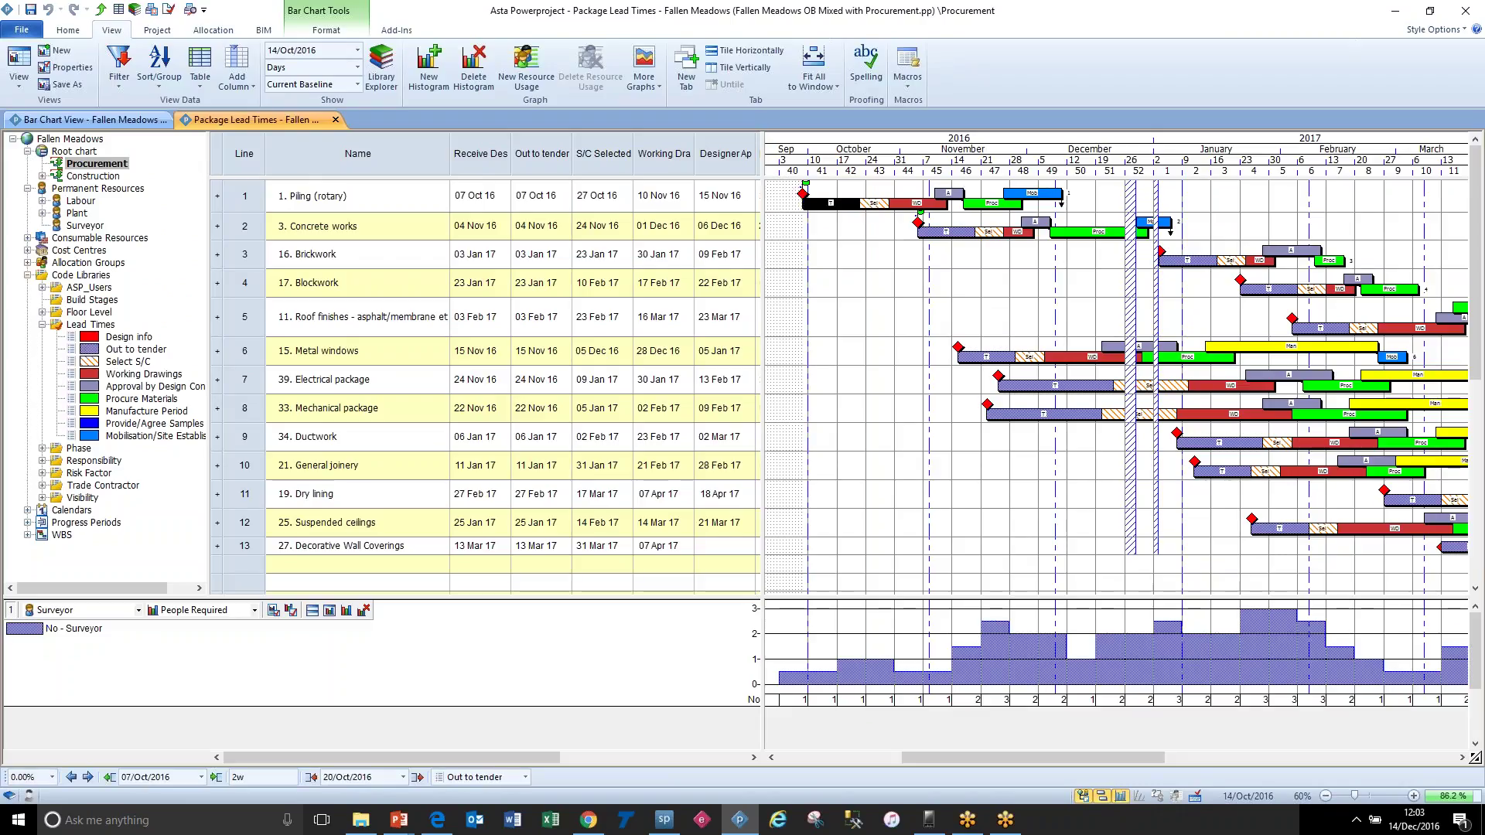
pyautogui.click(553, 157)
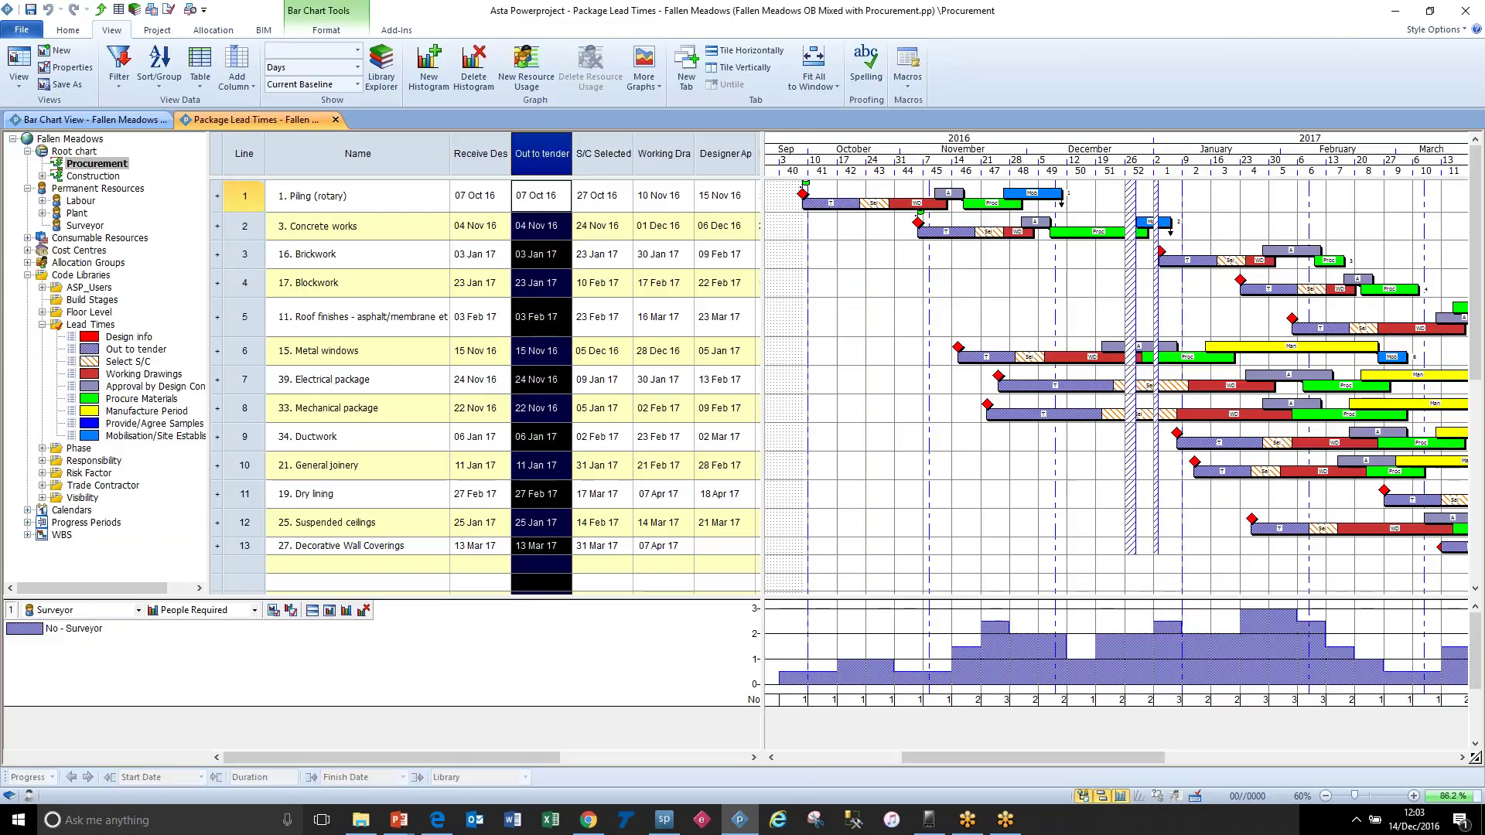
pyautogui.click(873, 203)
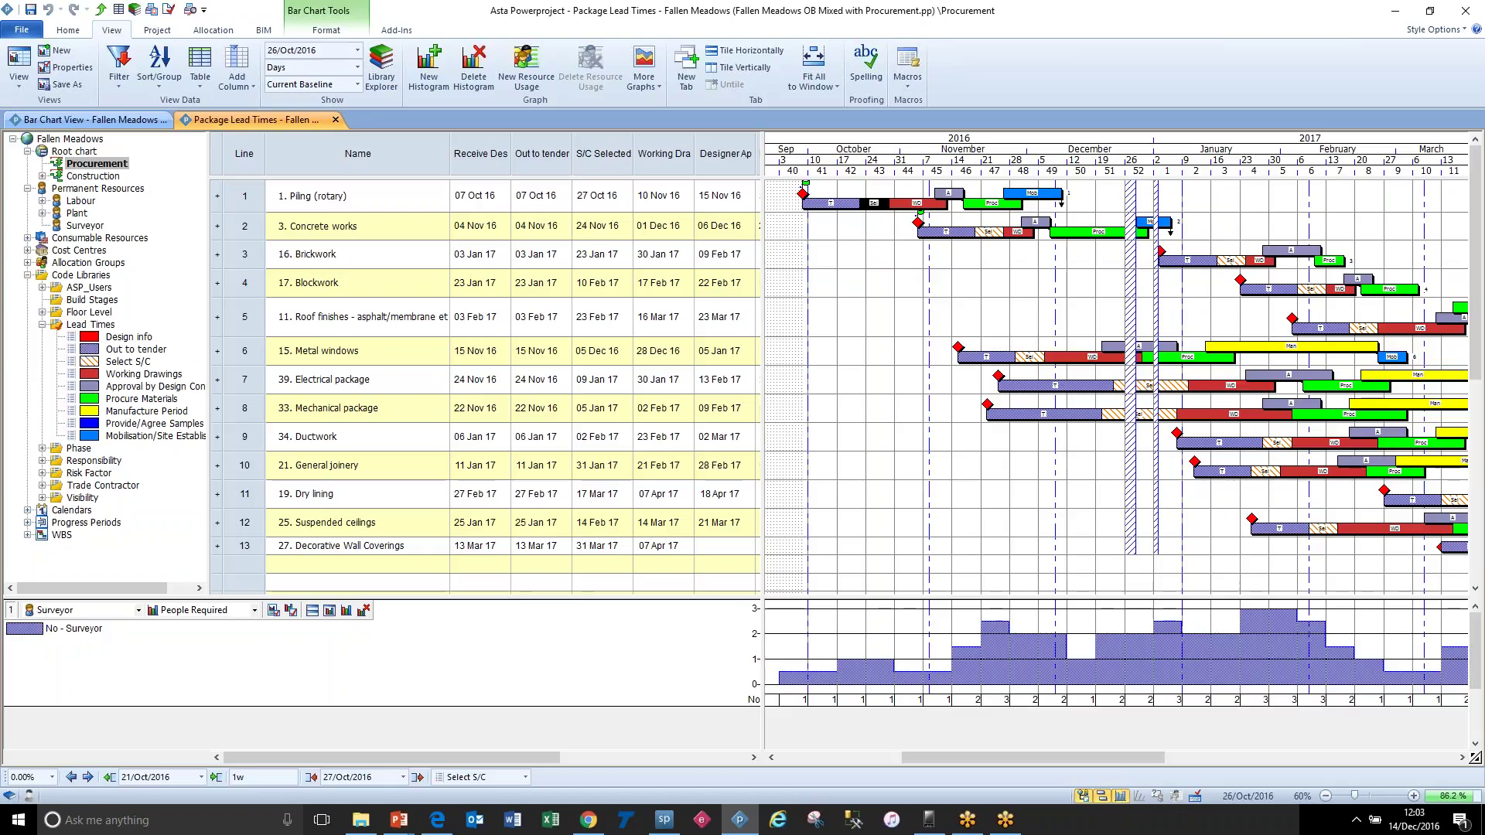
pyautogui.click(911, 204)
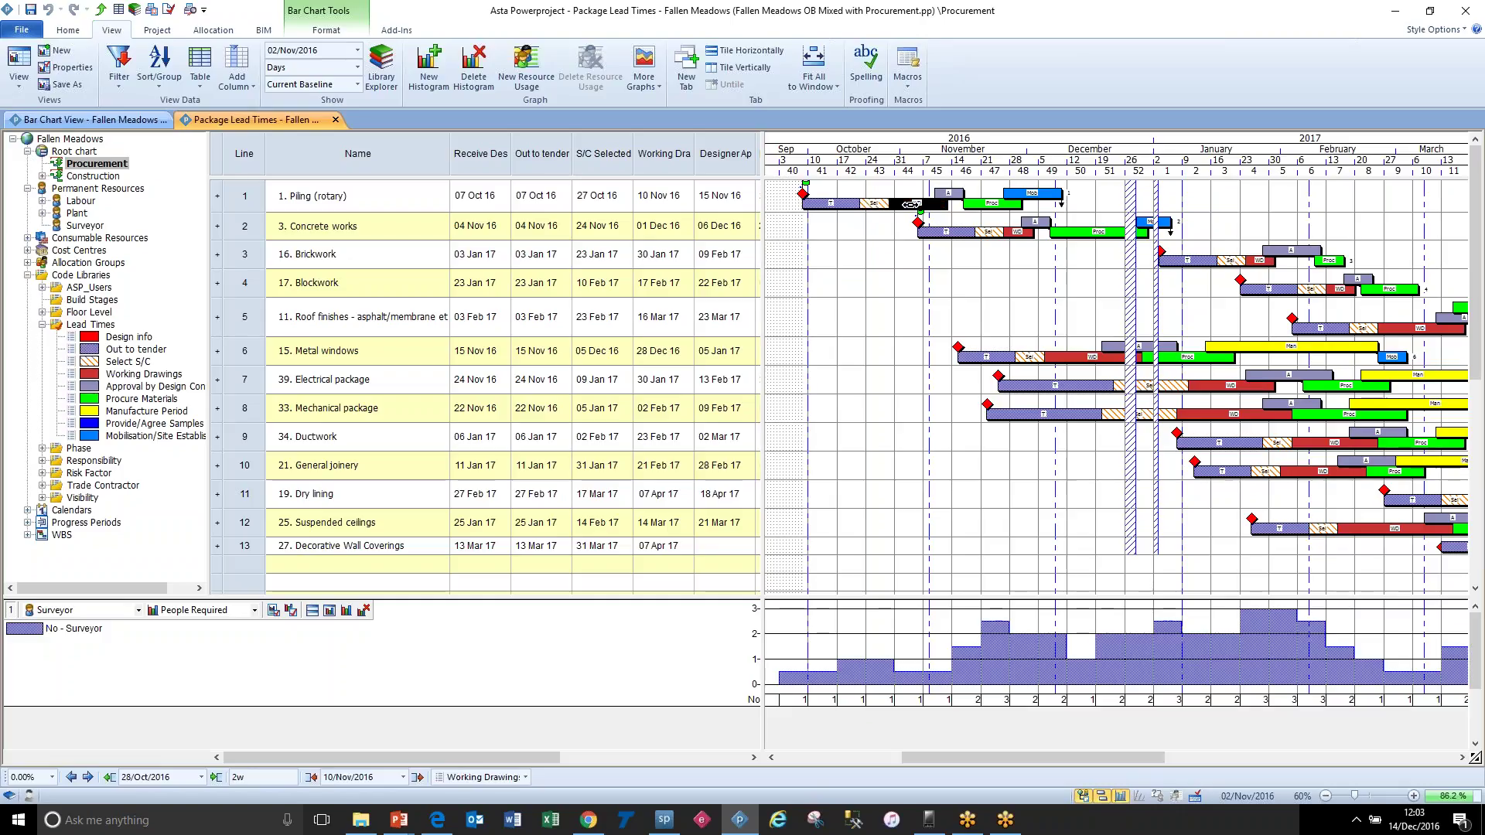
pyautogui.click(949, 194)
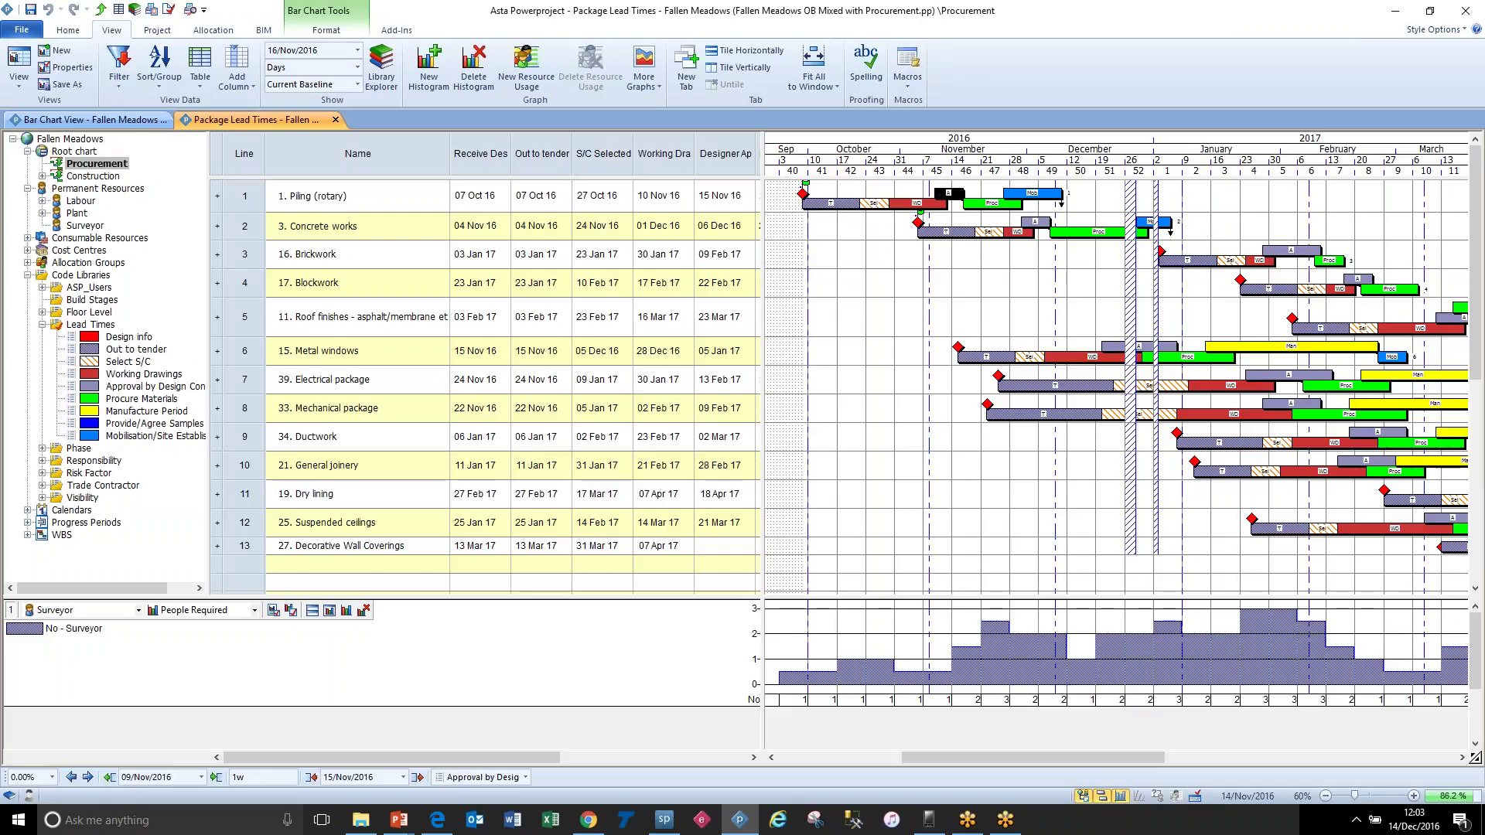
pyautogui.click(986, 203)
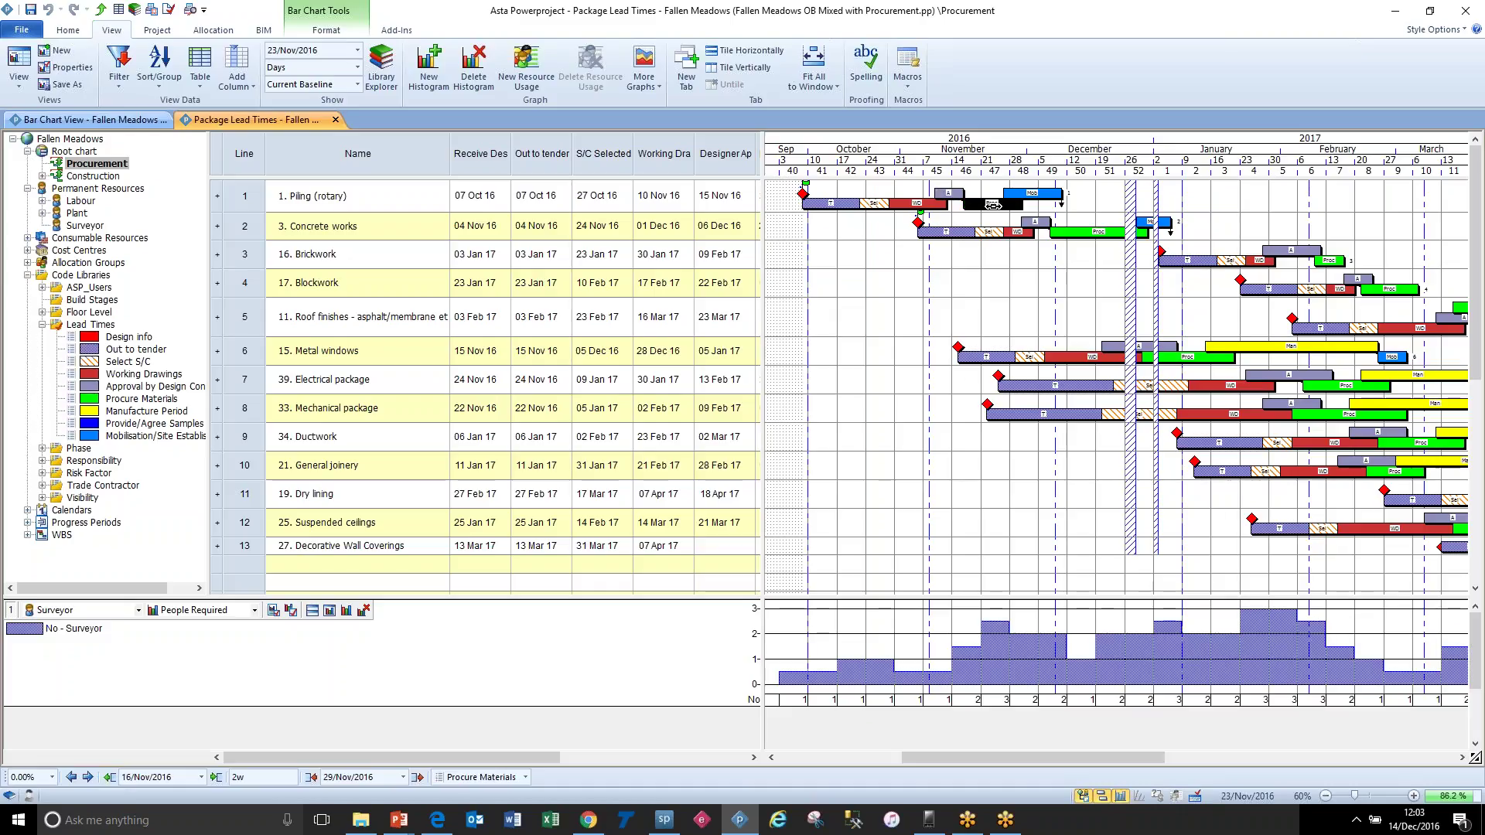
pyautogui.click(1032, 194)
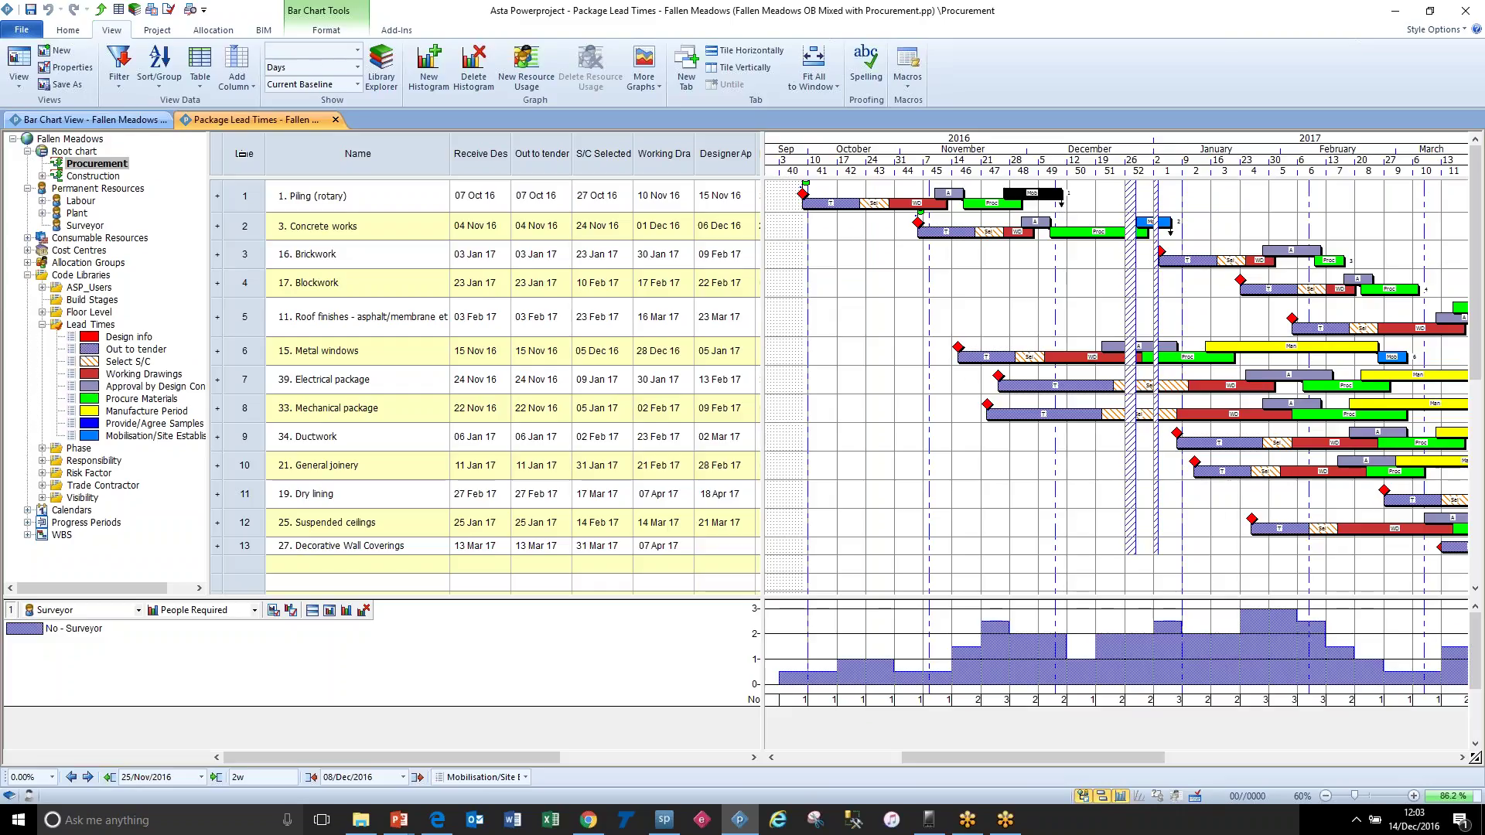
# Step: Return to the Bar Chart View and examine the links from Procurement to the Piling and Foundations tasks
pyautogui.click(119, 121)
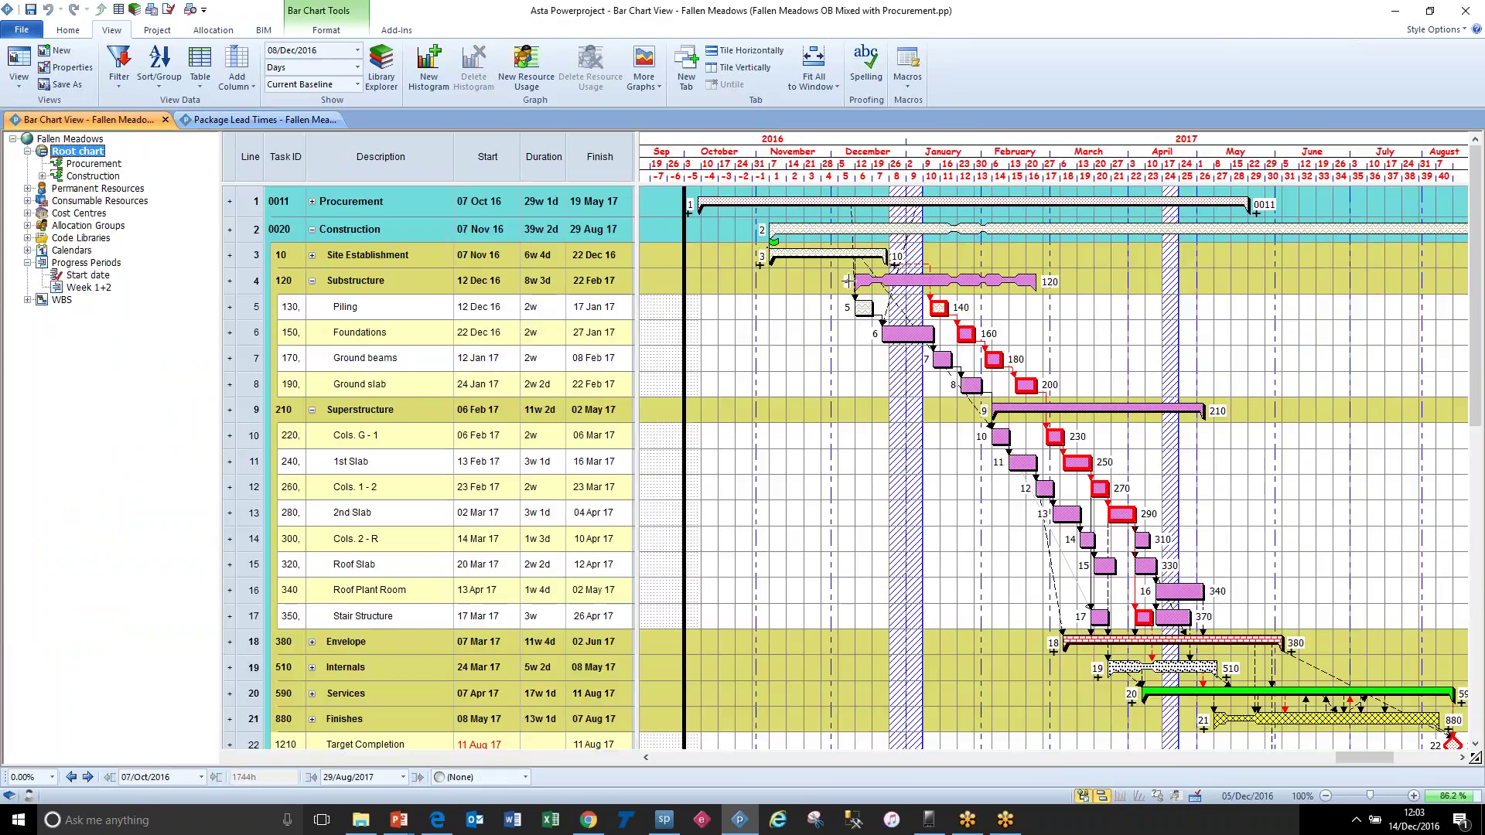
pyautogui.click(853, 235)
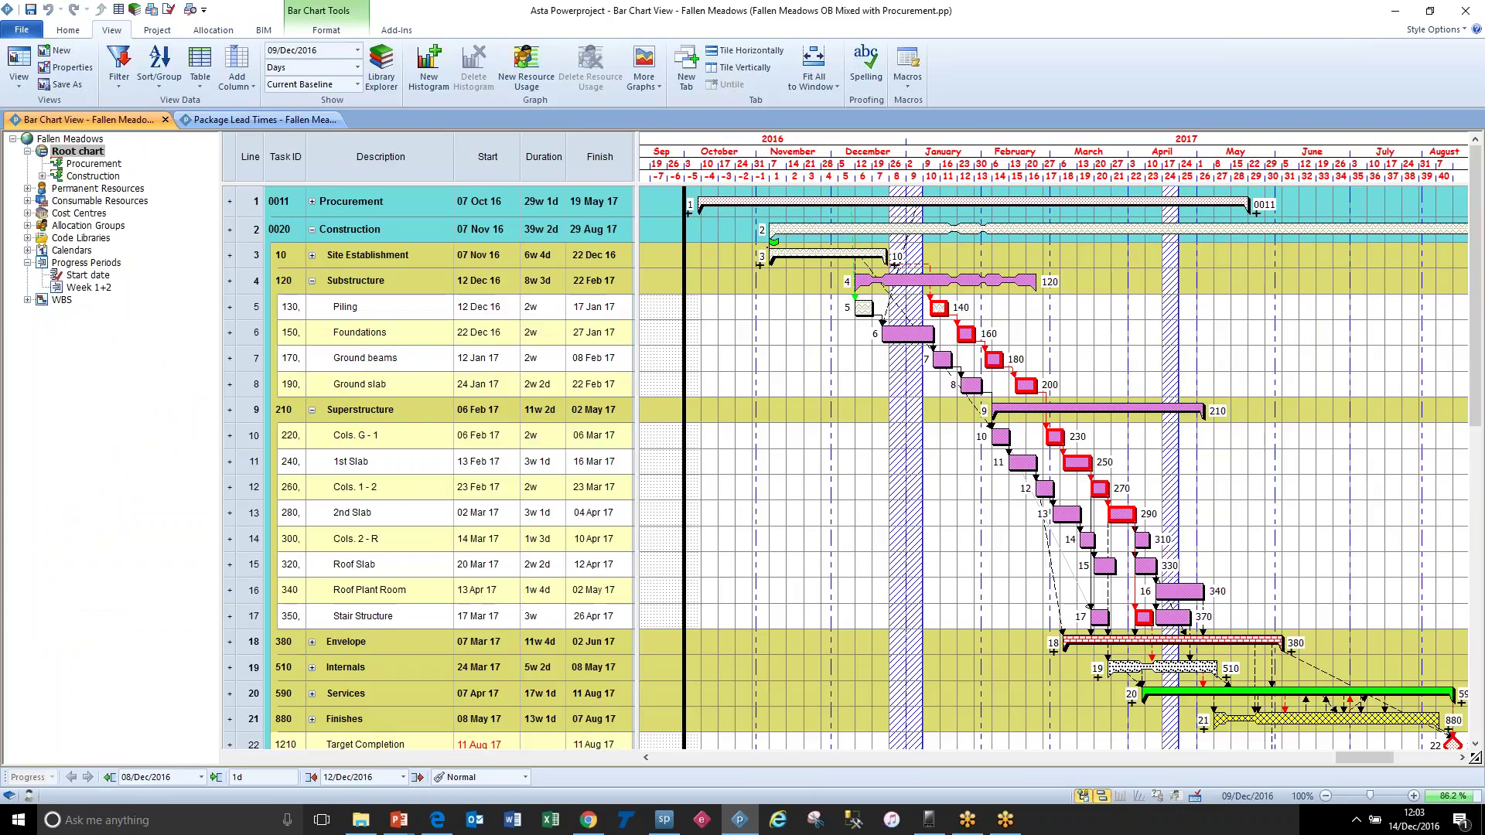
pyautogui.click(1390, 440)
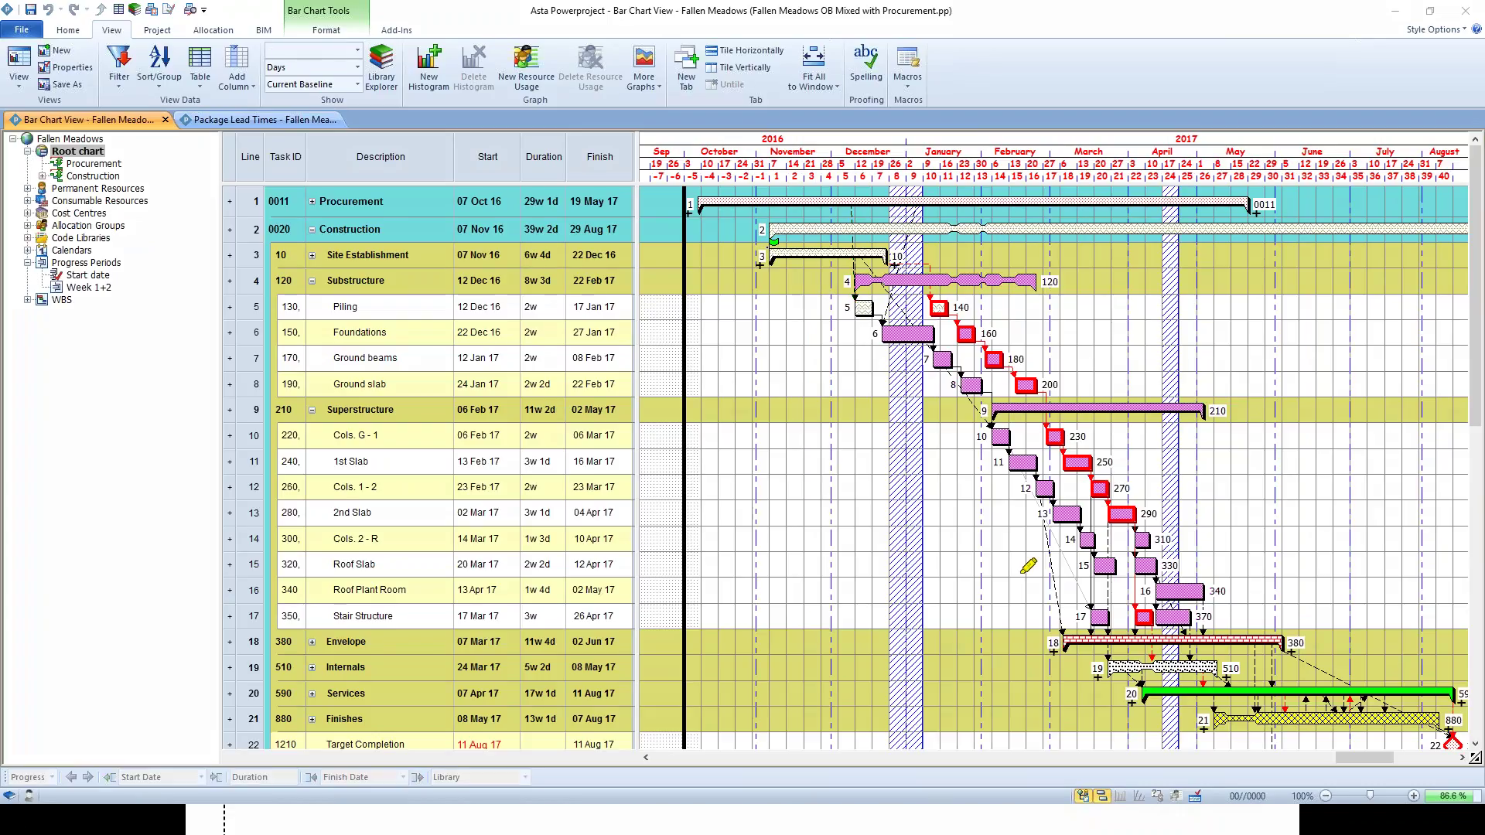
pyautogui.moveTo(856, 204); pyautogui.dragTo(865, 294)
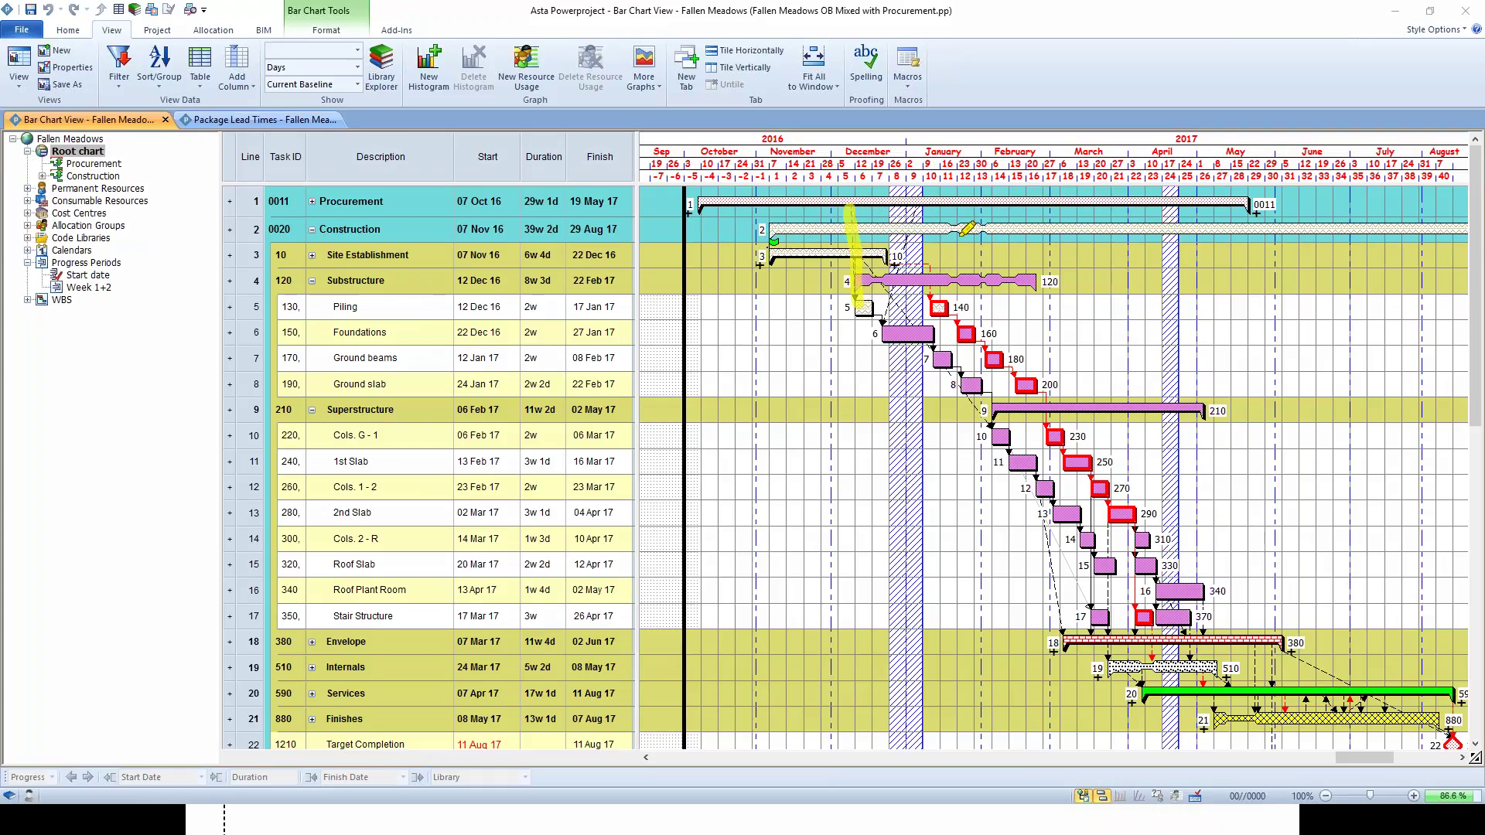
pyautogui.moveTo(919, 203)
pyautogui.mouseDown()
pyautogui.moveTo(882, 325)
pyautogui.moveTo(924, 362)
pyautogui.moveTo(920, 305)
pyautogui.mouseUp()
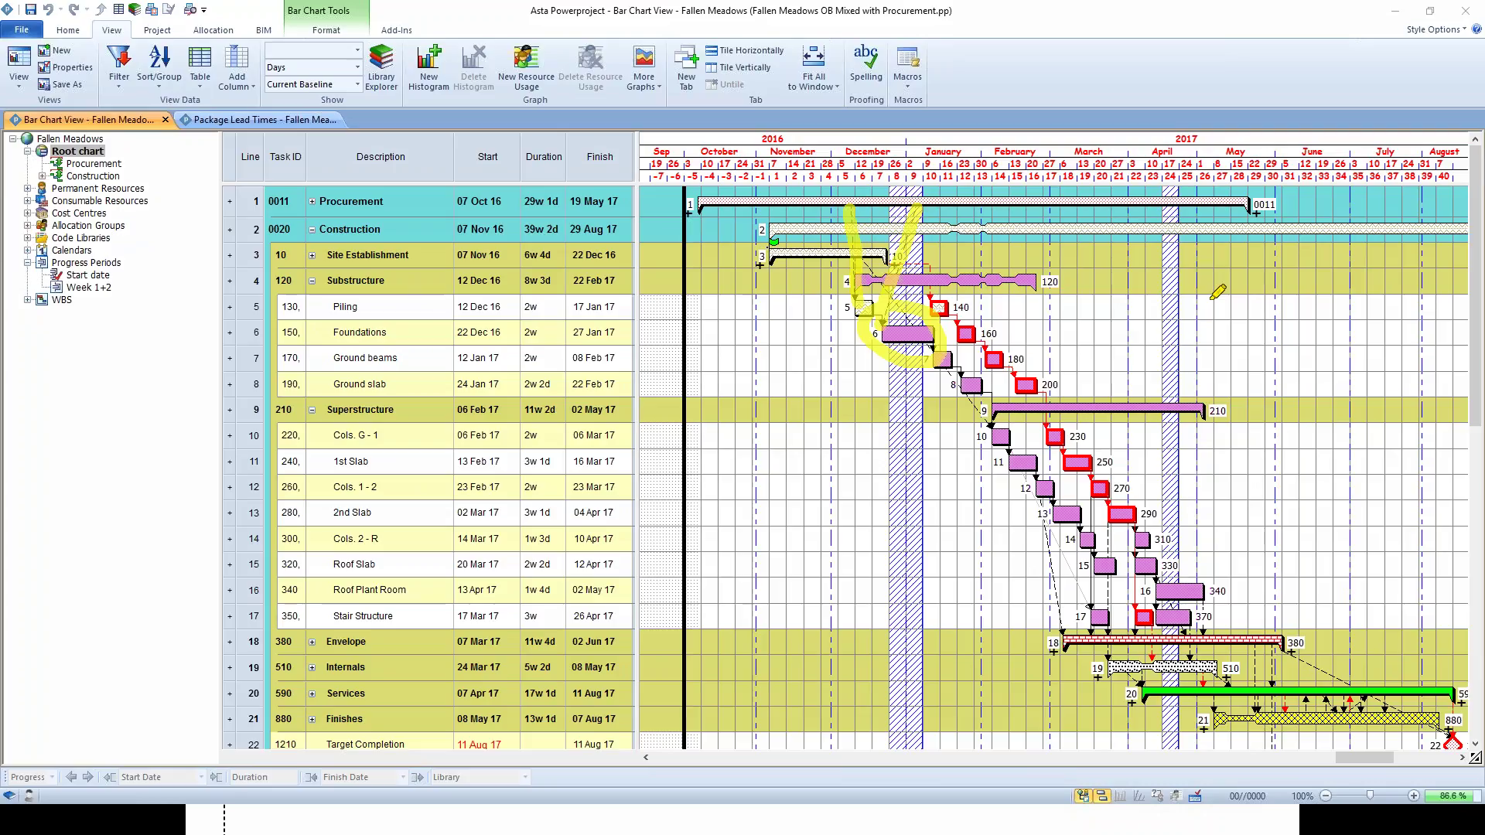
pyautogui.press('Escape')
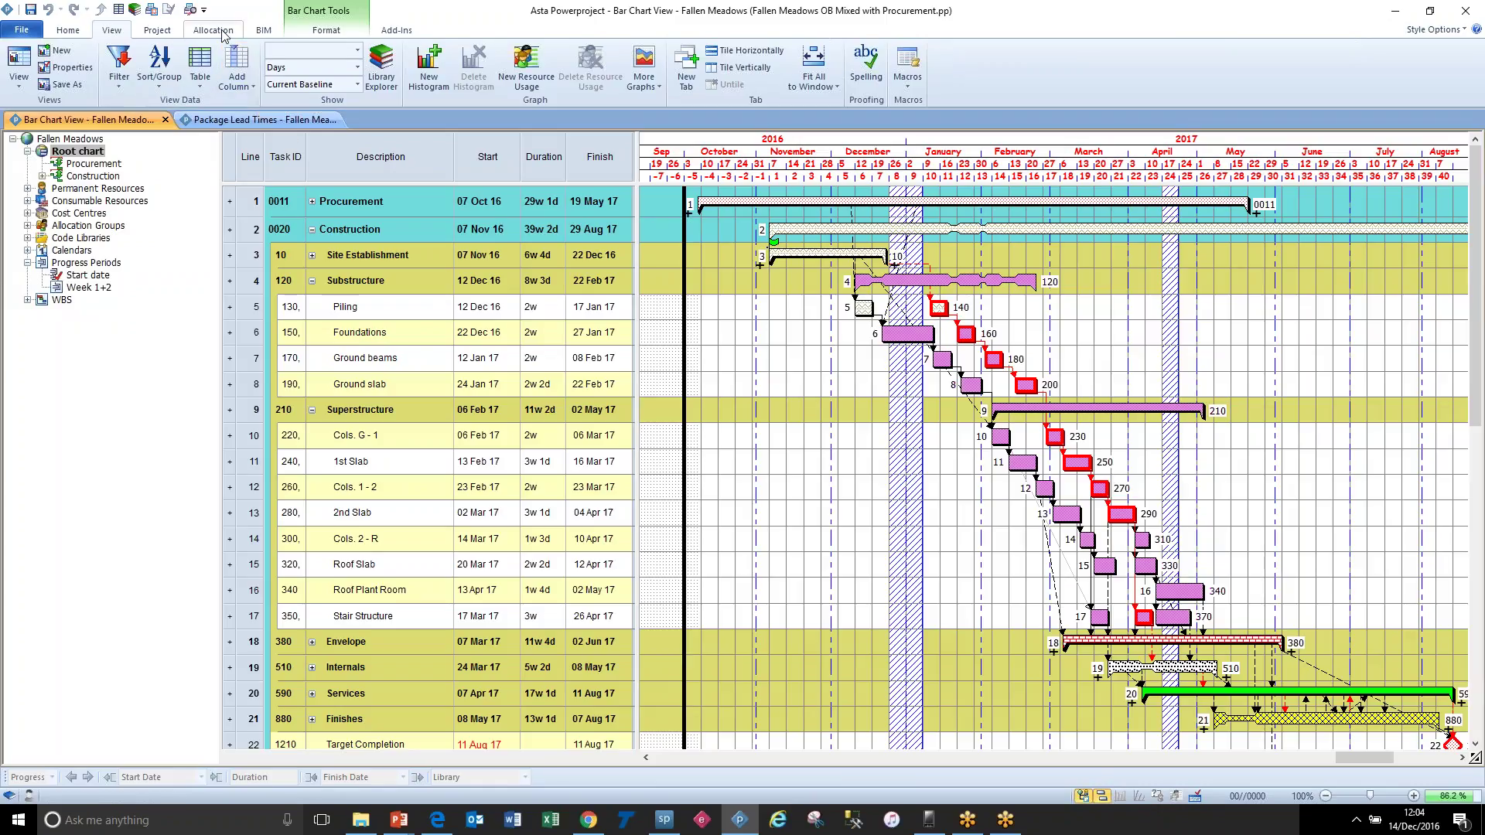
# Step: Reschedule the branch in the Bar Chart View, check the Package Lead Times view and return to the bar chart
pyautogui.click(68, 30)
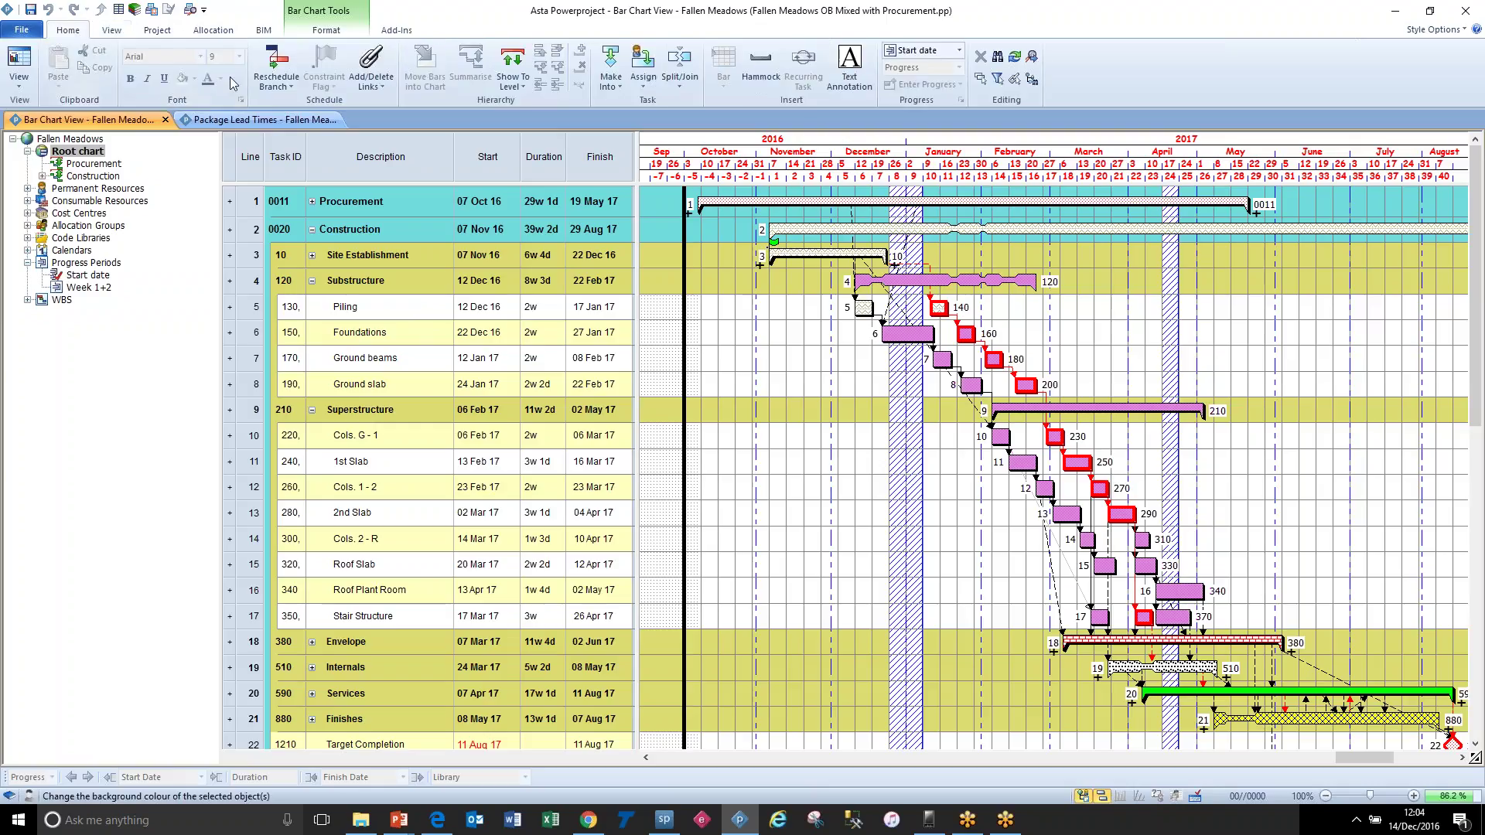
pyautogui.click(280, 66)
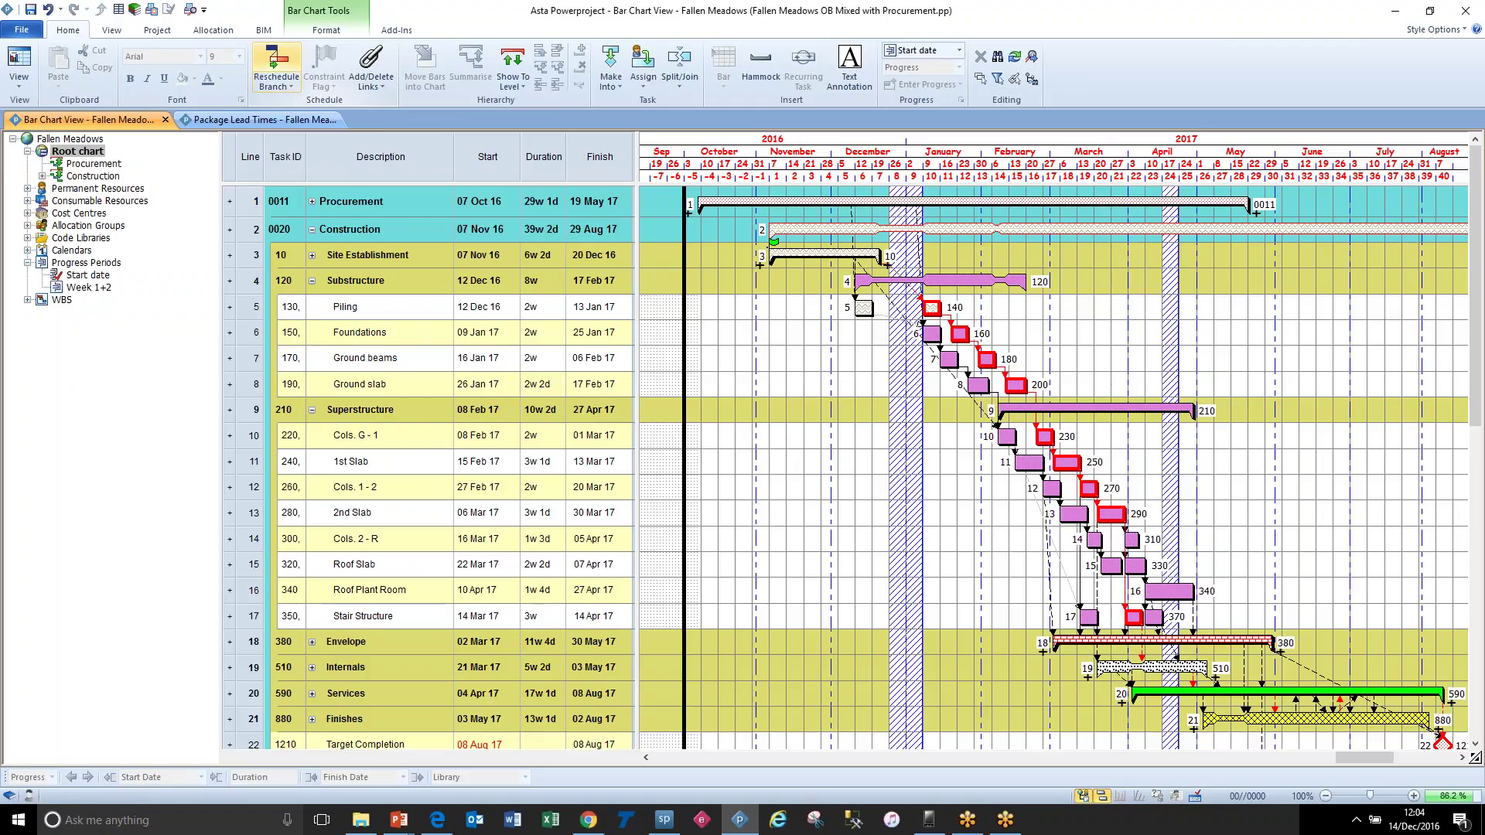
pyautogui.click(205, 122)
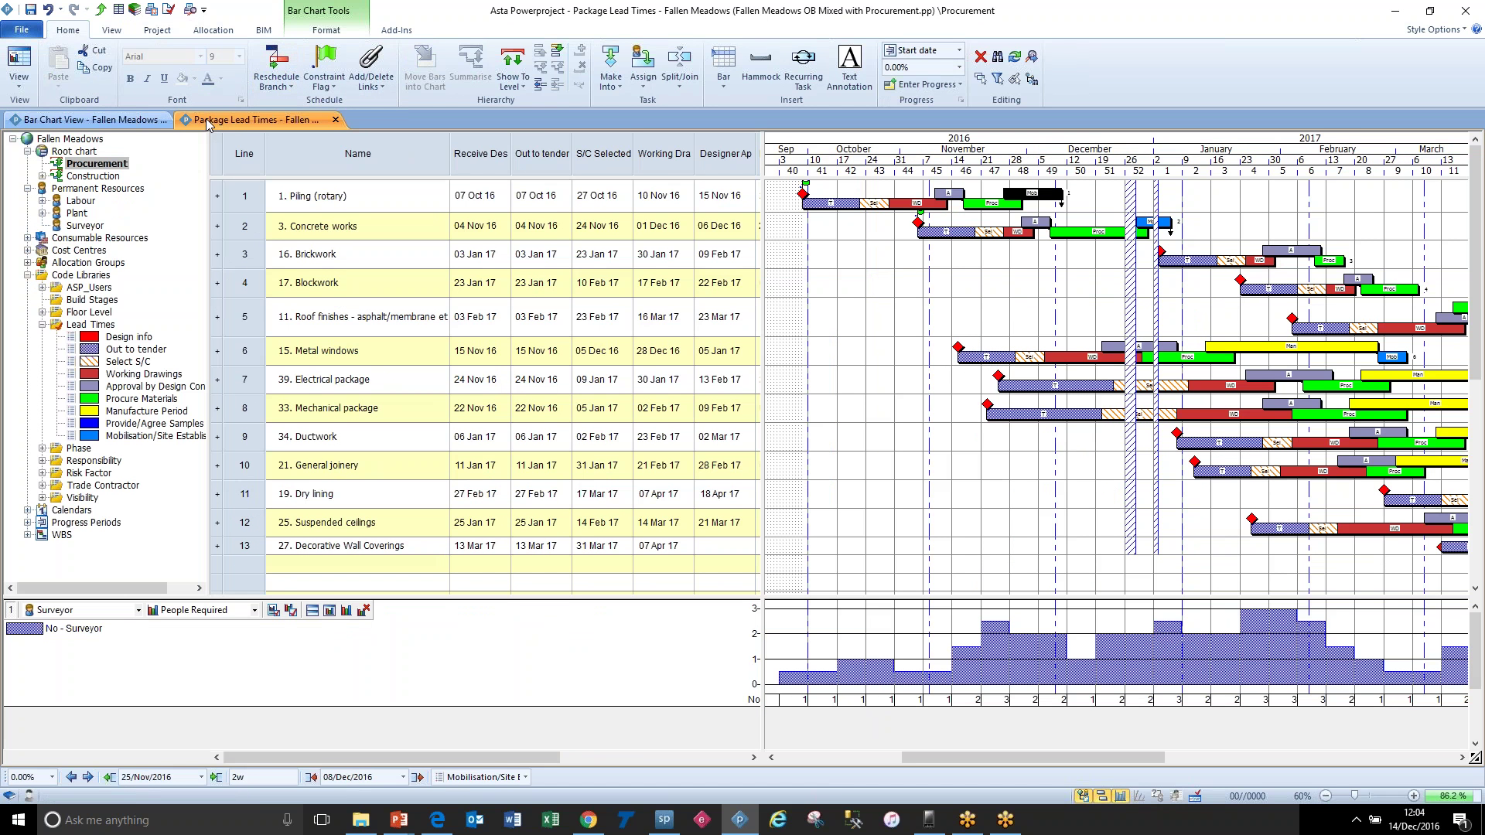
pyautogui.click(87, 120)
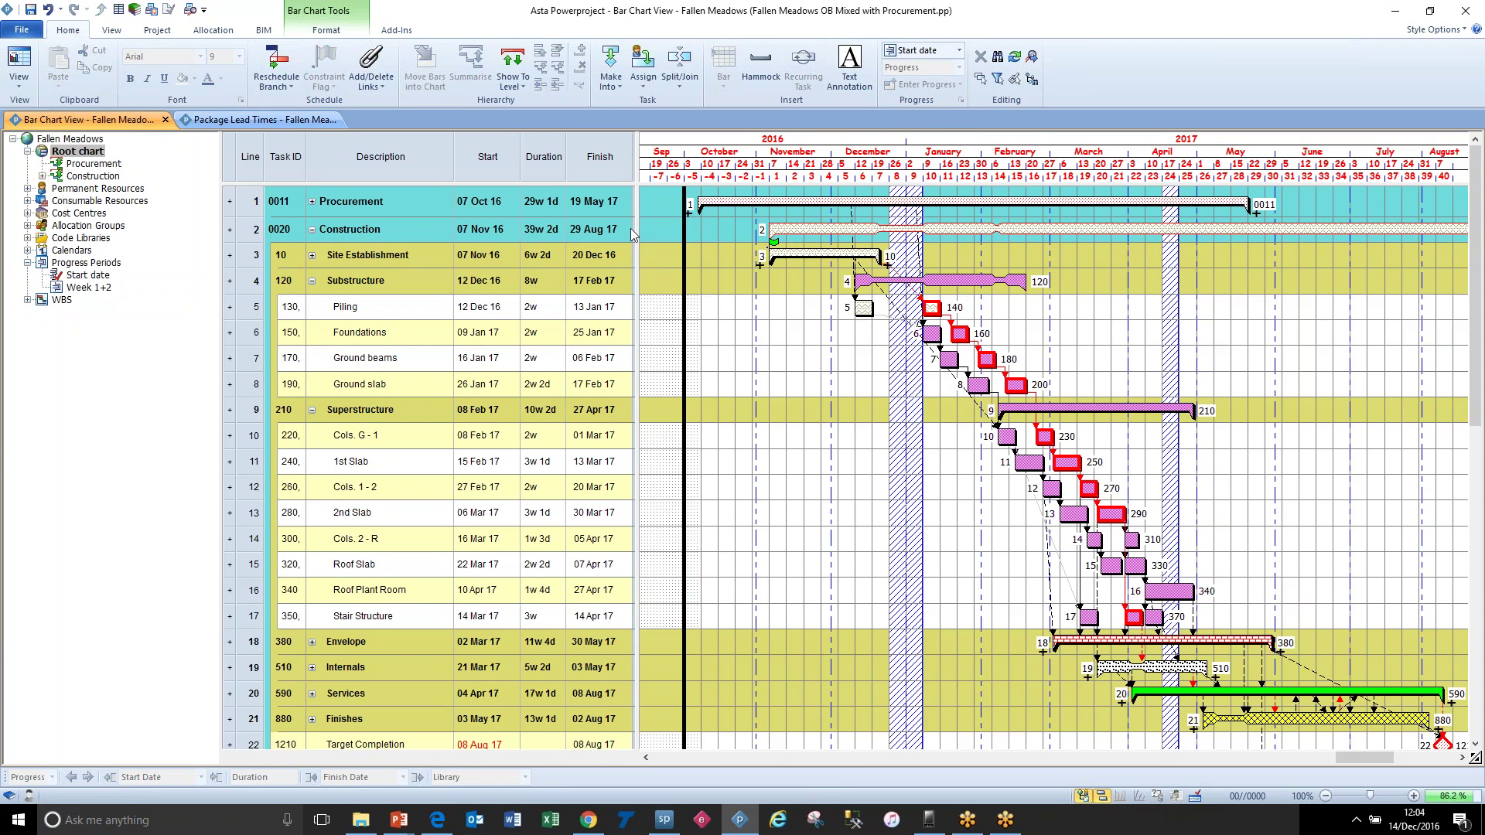
# Step: Add the Related_Documents user field as a column before Finish and widen the table area to show both columns
pyautogui.moveTo(633, 229)
pyautogui.mouseDown()
pyautogui.moveTo(812, 244)
pyautogui.moveTo(659, 241)
pyautogui.mouseUp()
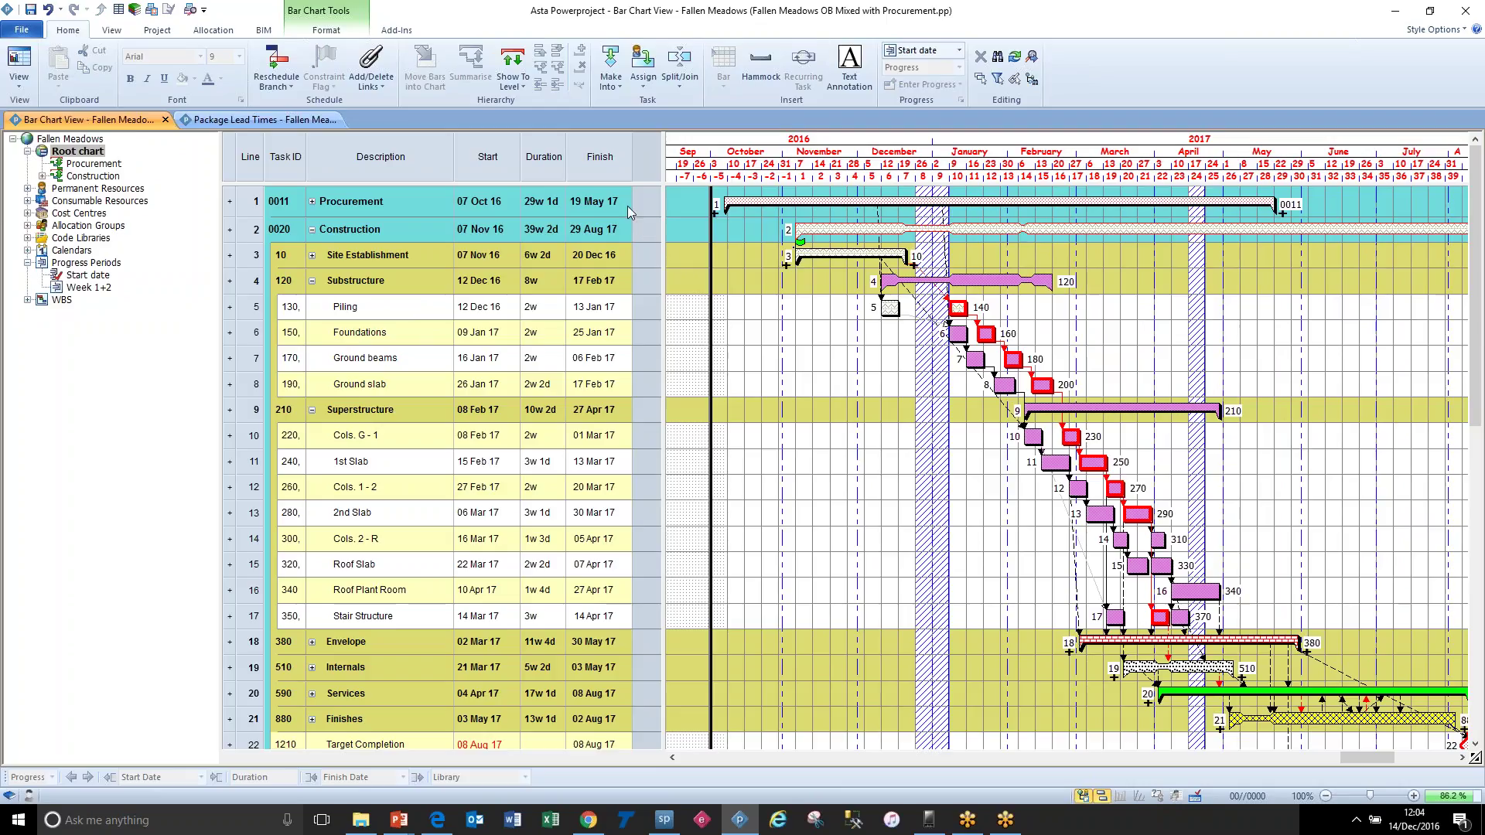
pyautogui.rightClick(614, 182)
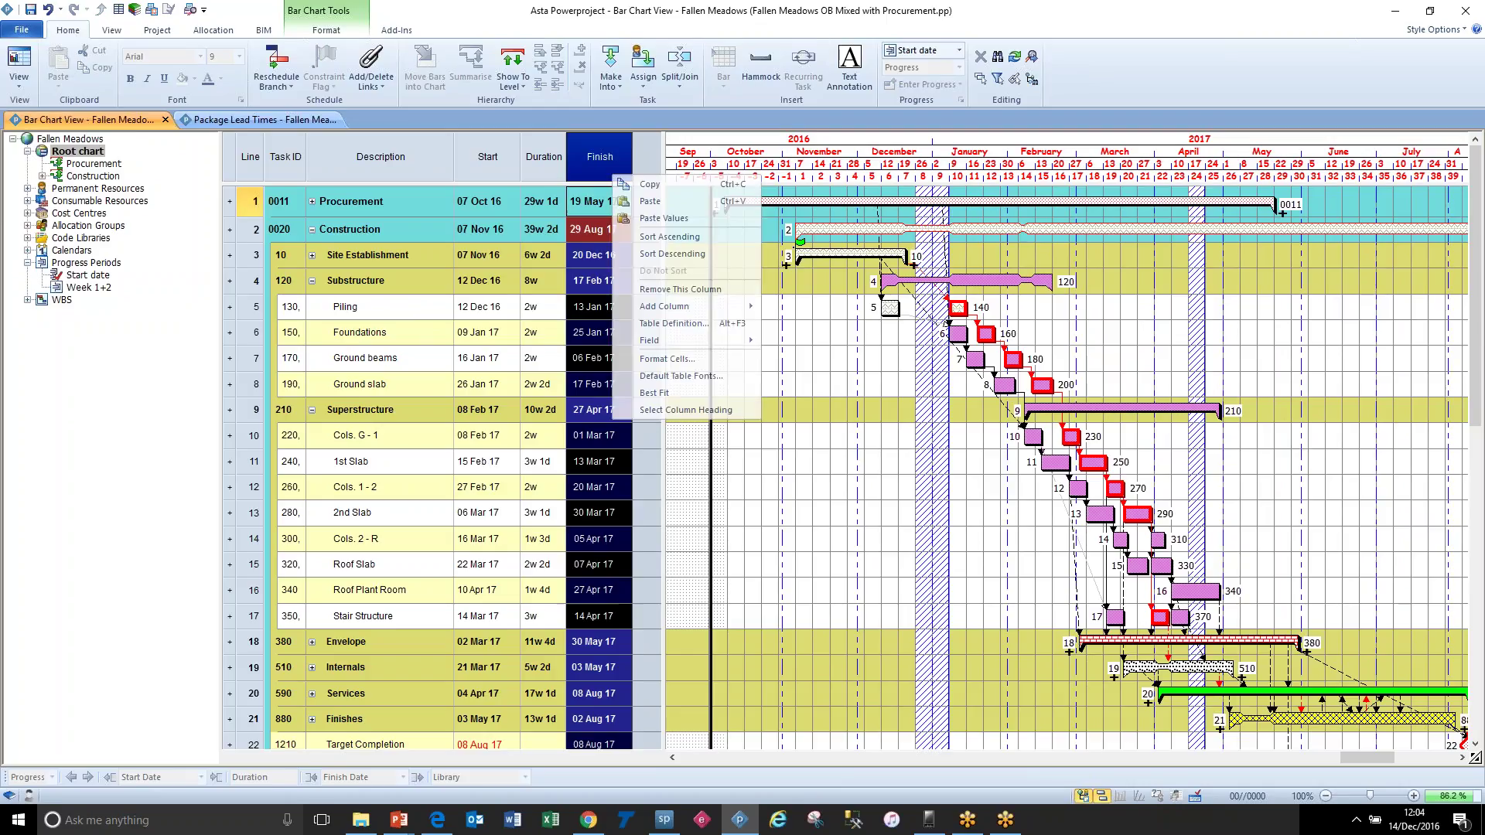
pyautogui.moveTo(704, 306)
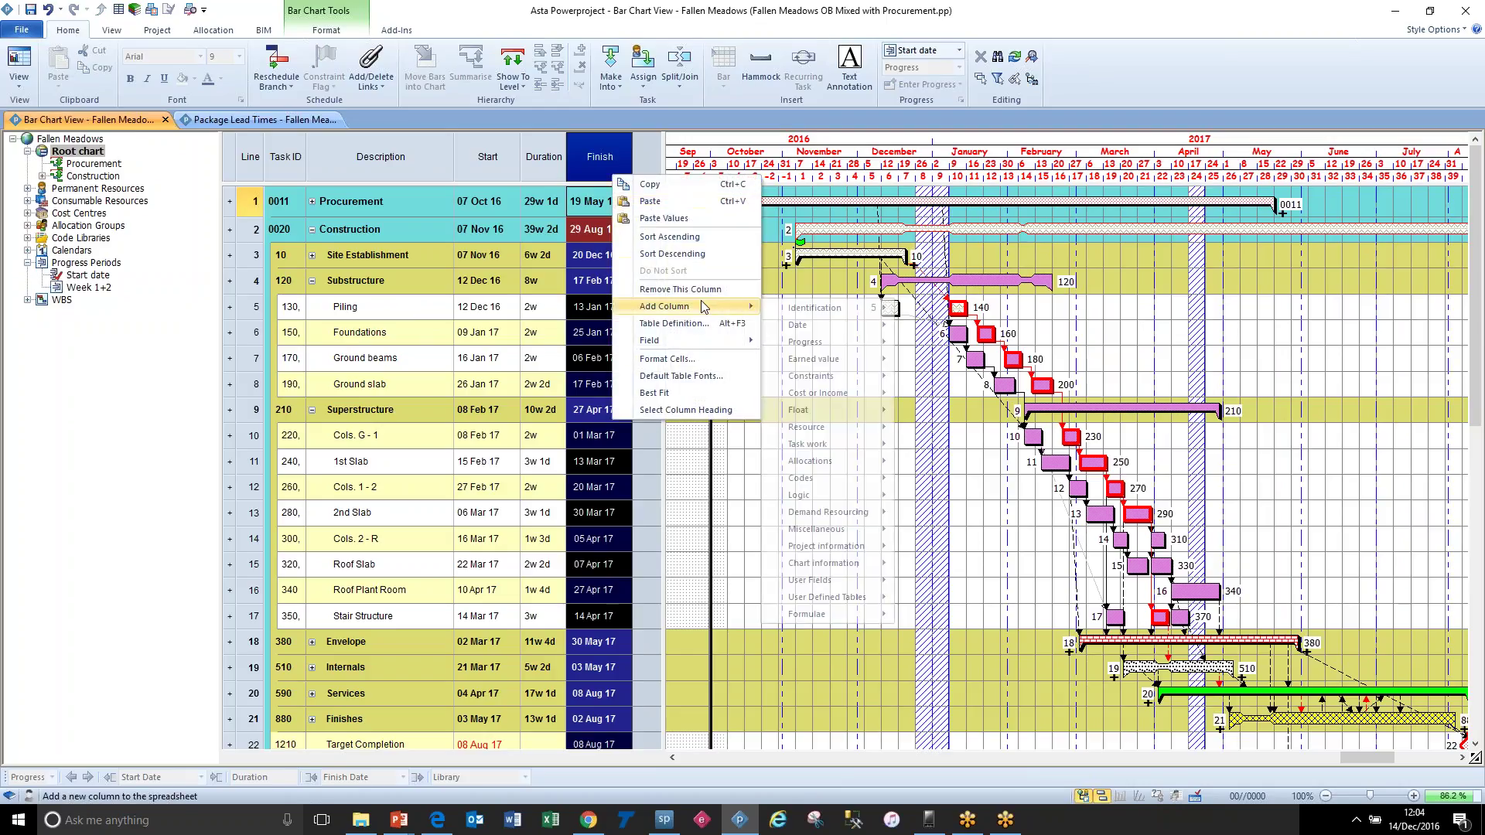
pyautogui.moveTo(794, 310)
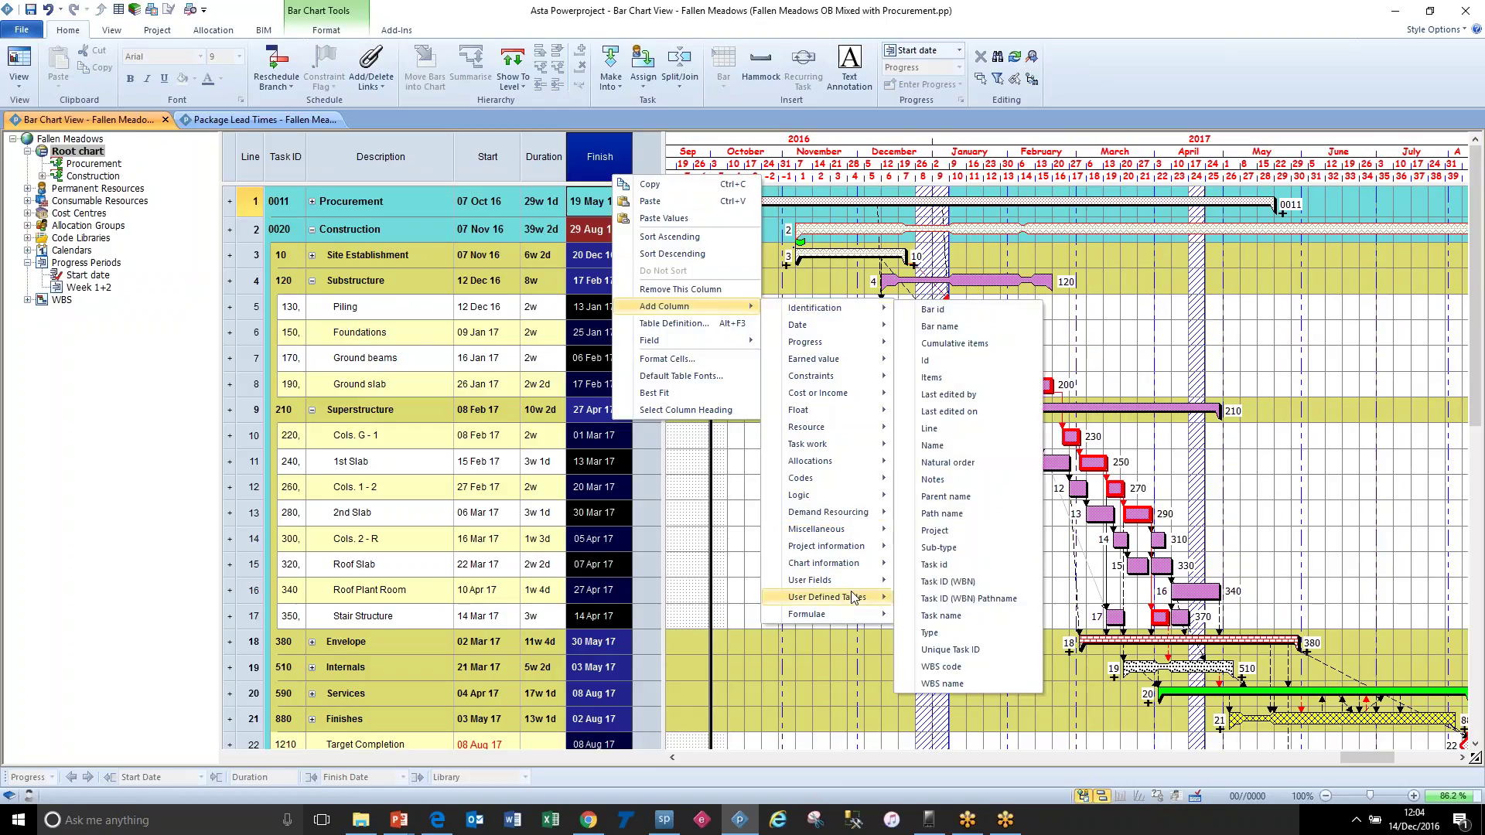
pyautogui.moveTo(854, 586)
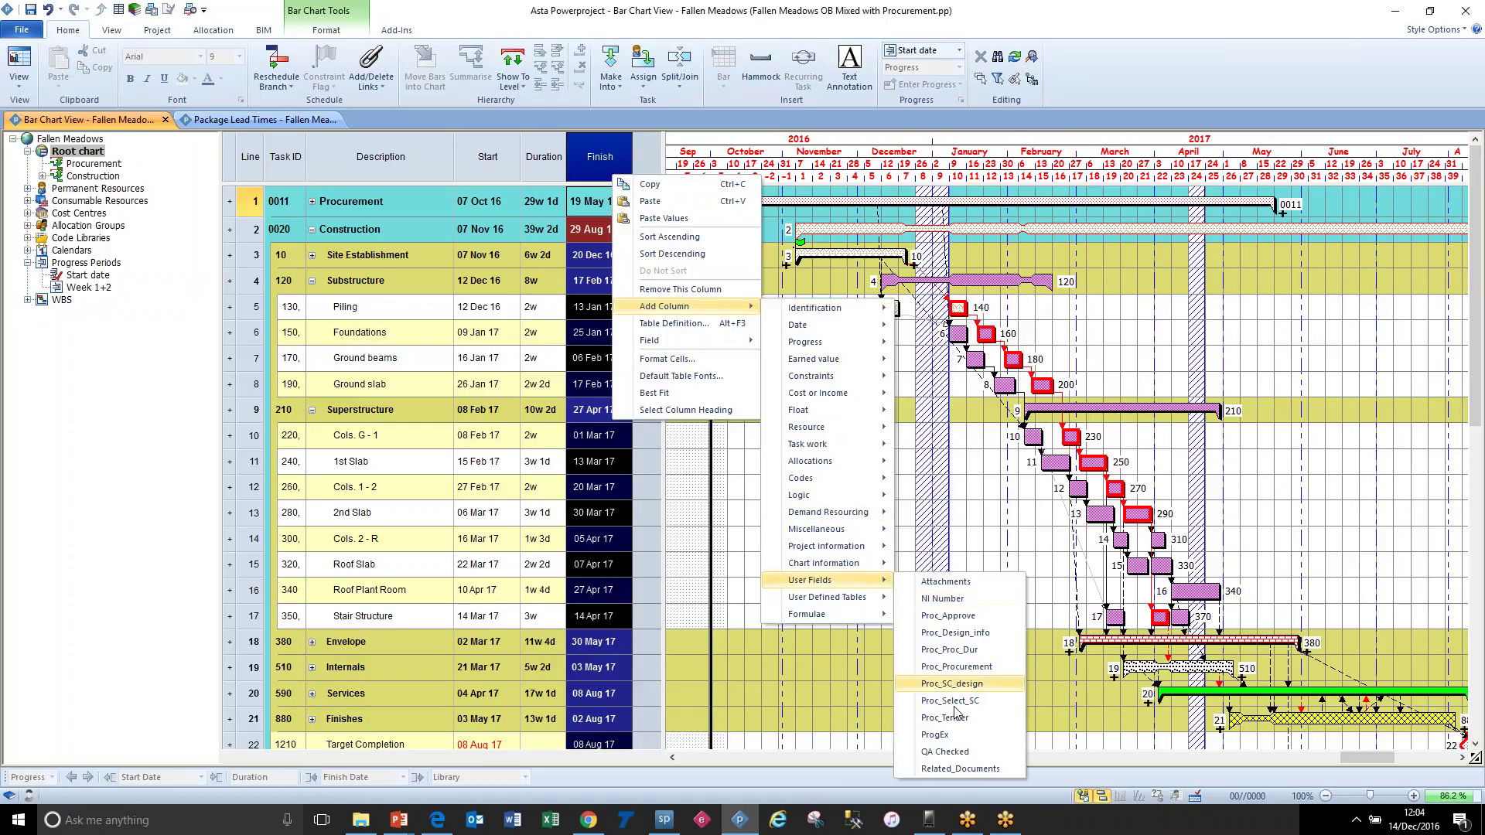
pyautogui.click(981, 770)
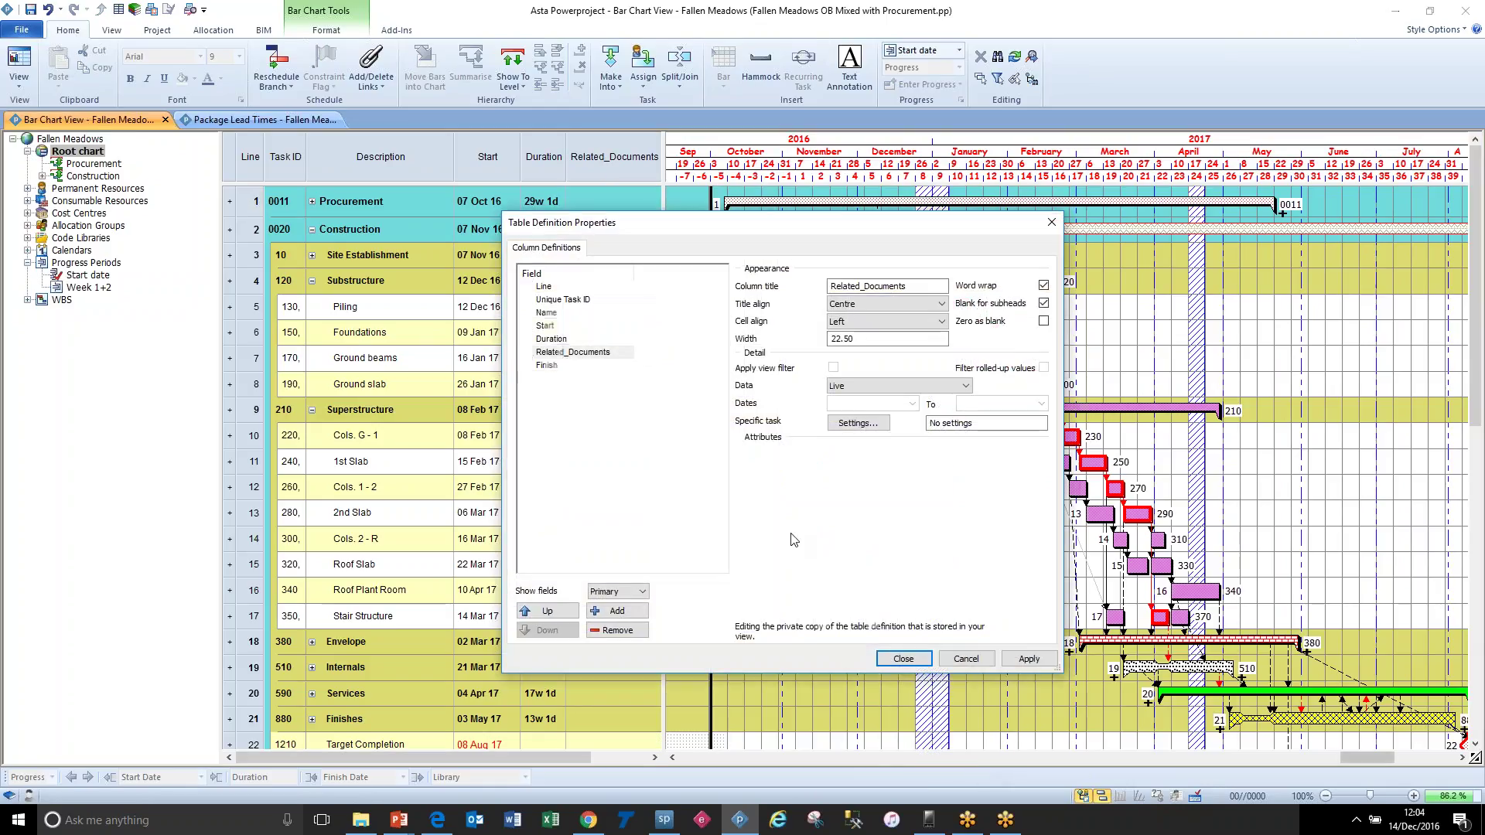
pyautogui.click(902, 658)
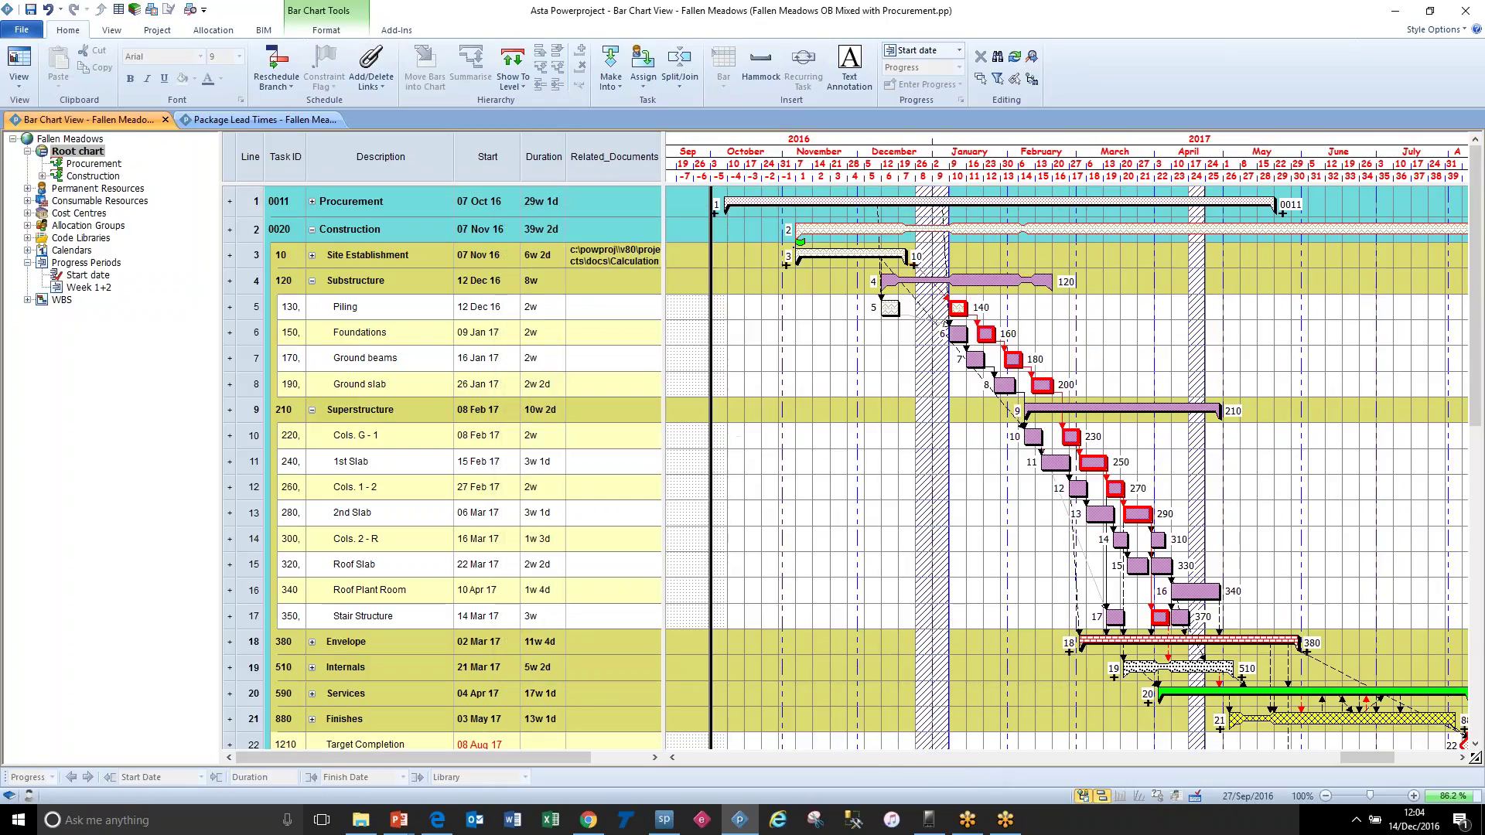
pyautogui.moveTo(667, 163); pyautogui.dragTo(733, 162)
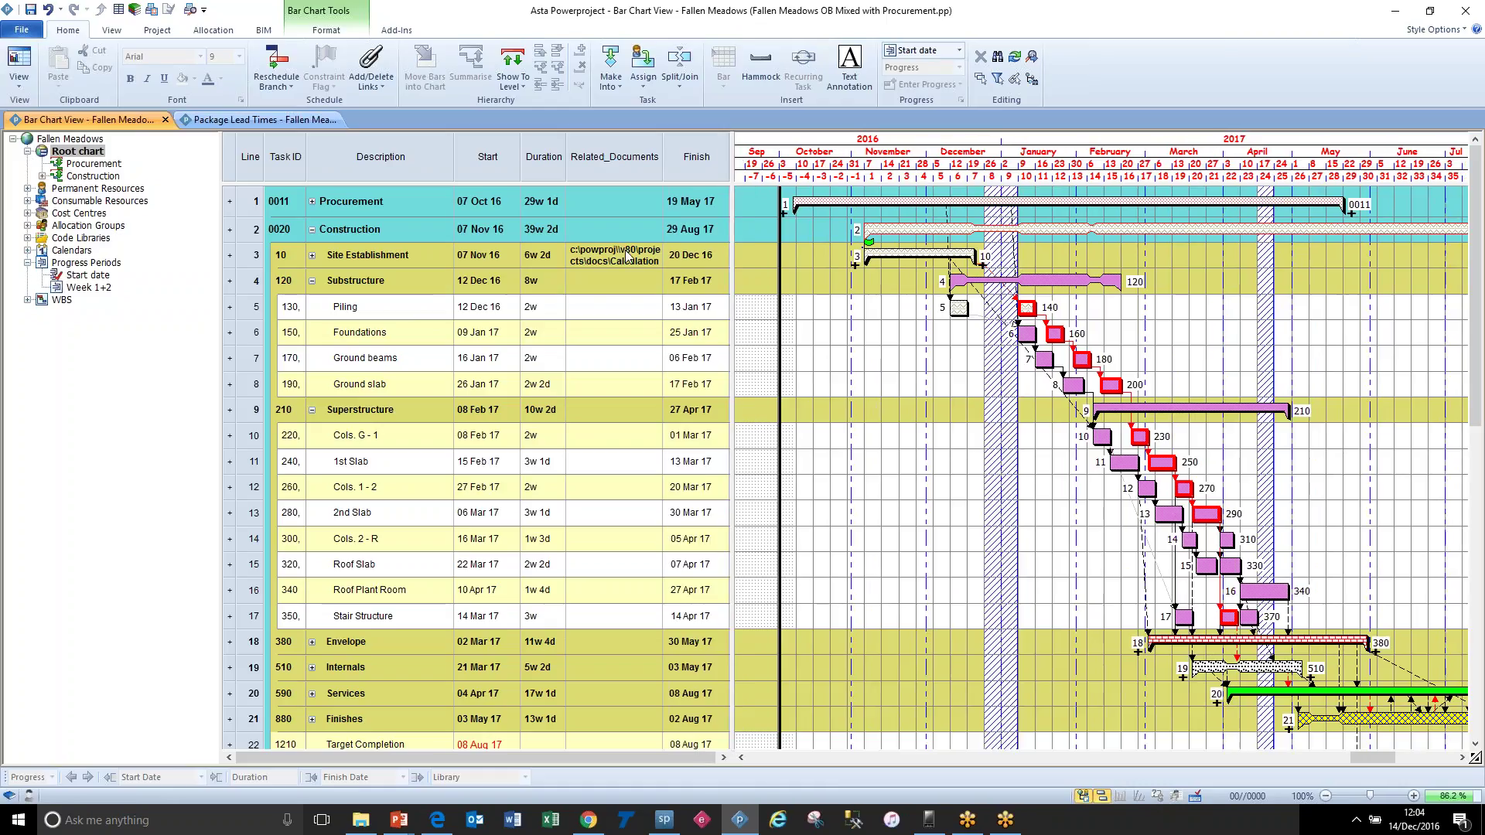
# Step: Clear the document path from the Related_Documents cell of Site Establishment
pyautogui.click(609, 266)
pyautogui.click(653, 261)
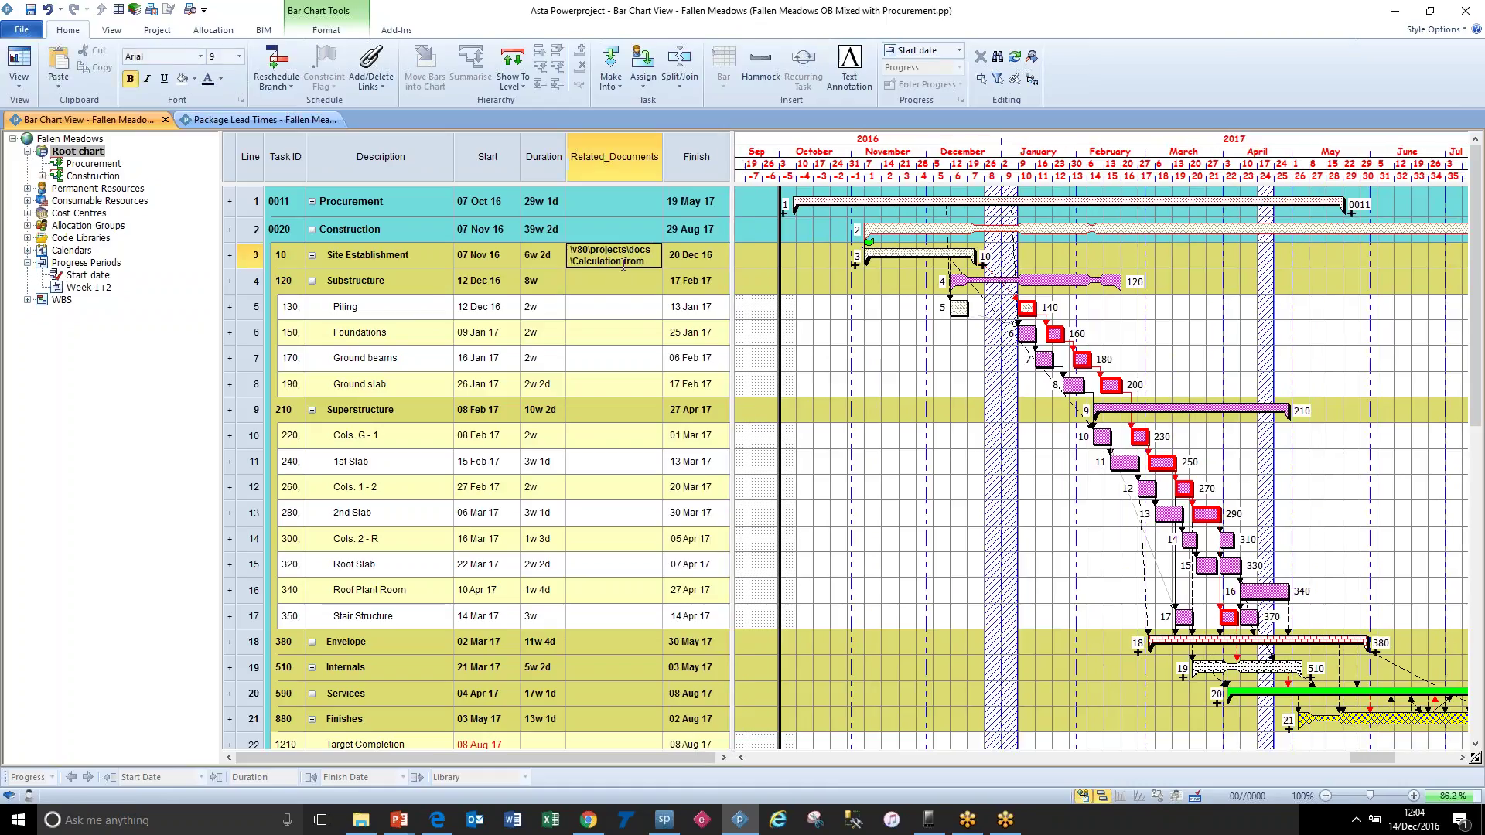
pyautogui.press('Return')
pyautogui.click(615, 249)
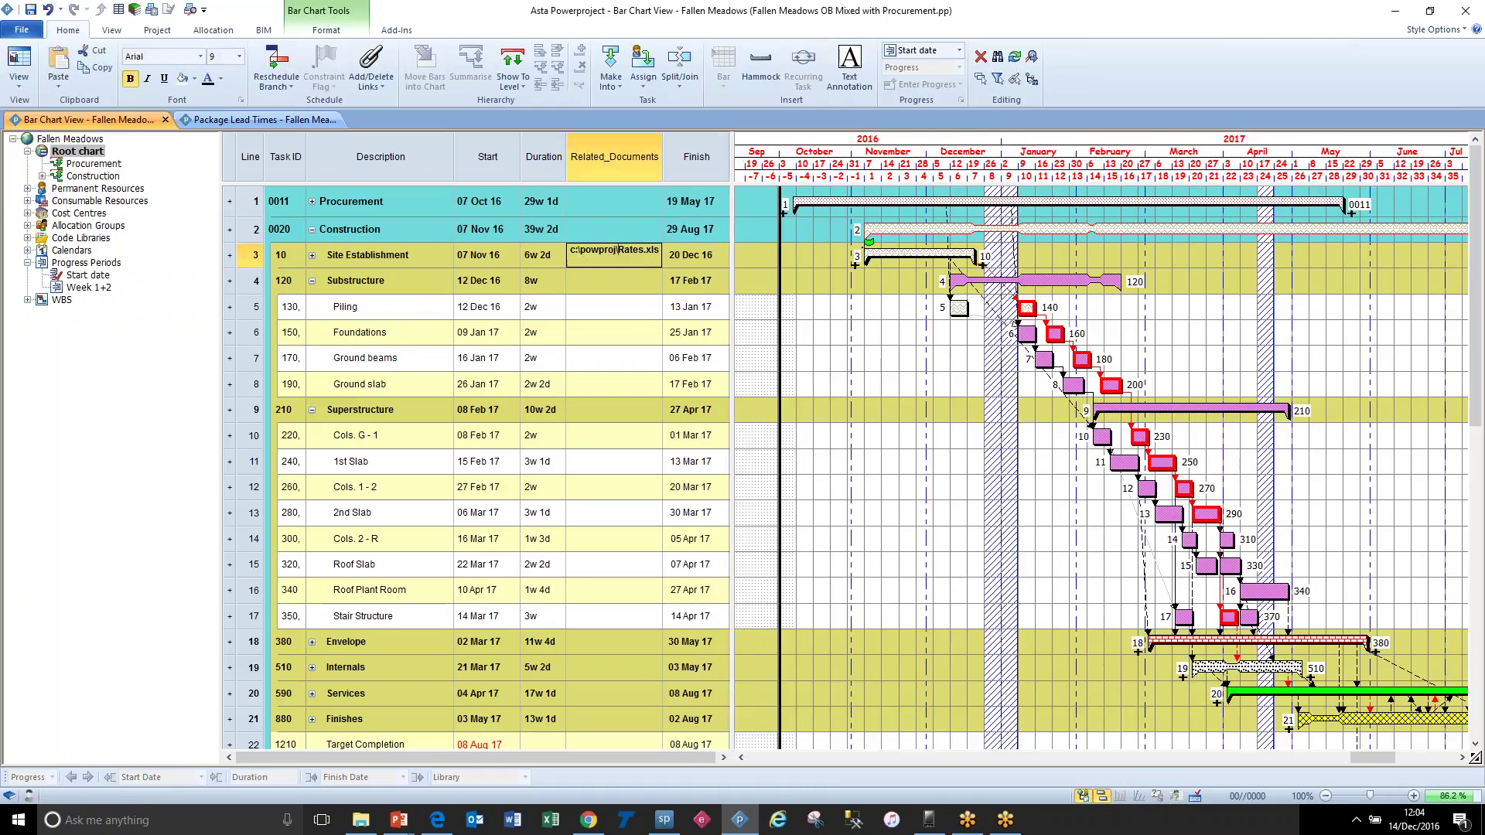
pyautogui.press('Delete')
pyautogui.press('Delete')
pyautogui.press('Delete')
pyautogui.press('Delete')
pyautogui.press('Delete')
pyautogui.press('Delete')
pyautogui.press('Delete')
pyautogui.press('Delete')
pyautogui.press('BackSpace')
pyautogui.press('BackSpace')
pyautogui.press('BackSpace')
pyautogui.press('BackSpace')
pyautogui.press('BackSpace')
pyautogui.press('BackSpace')
pyautogui.press('BackSpace')
pyautogui.press('BackSpace')
pyautogui.press('BackSpace')
pyautogui.press('BackSpace')
pyautogui.click(822, 401)
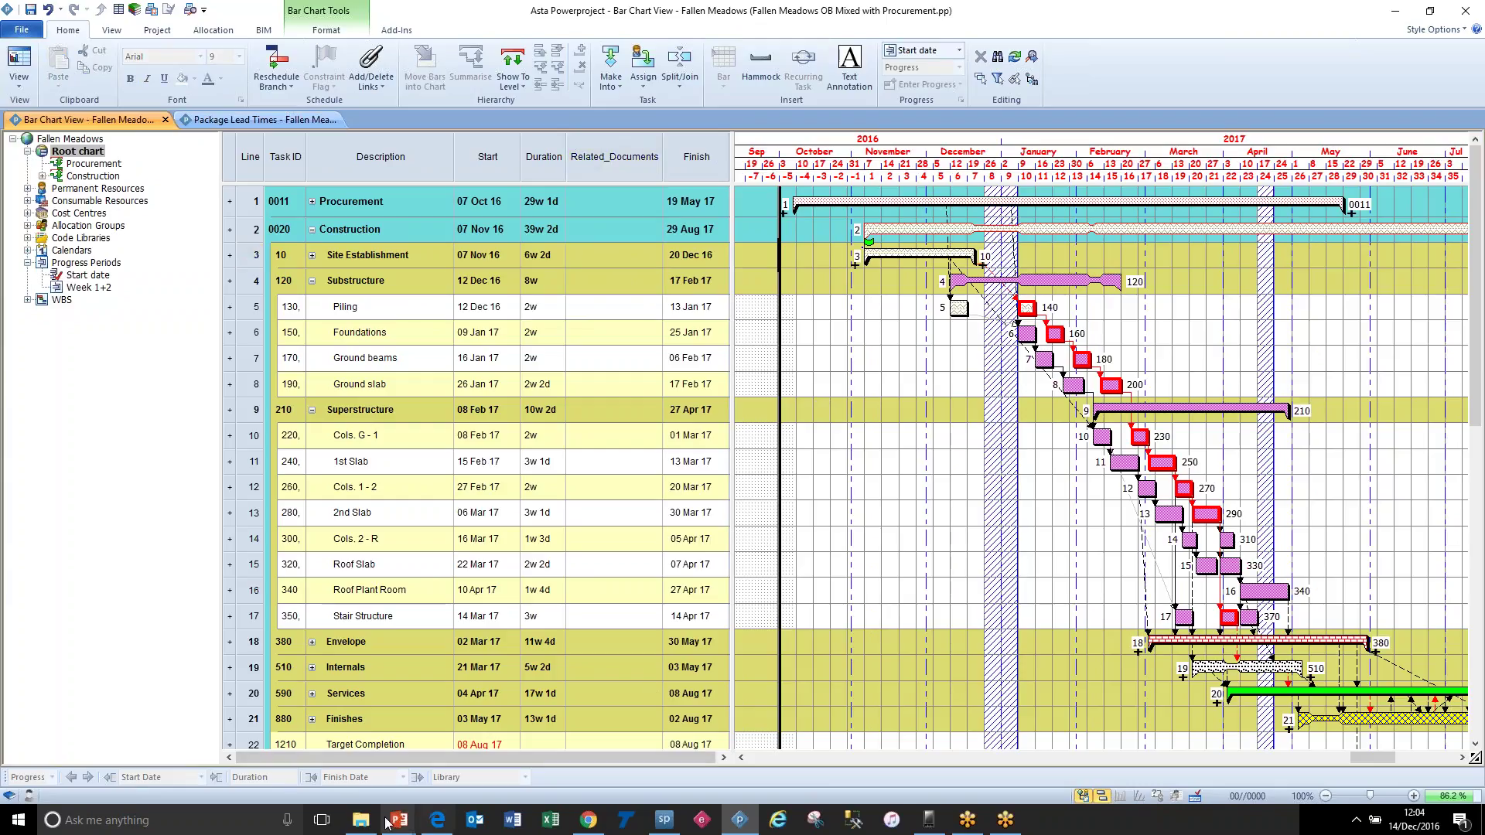
# Step: Enter the path of Whats New in Asta Powerproject v12.5.pdf from C:\Data\Documents\Marketing\PDF files in the Related_Documents cell of Substructure
pyautogui.click(361, 820)
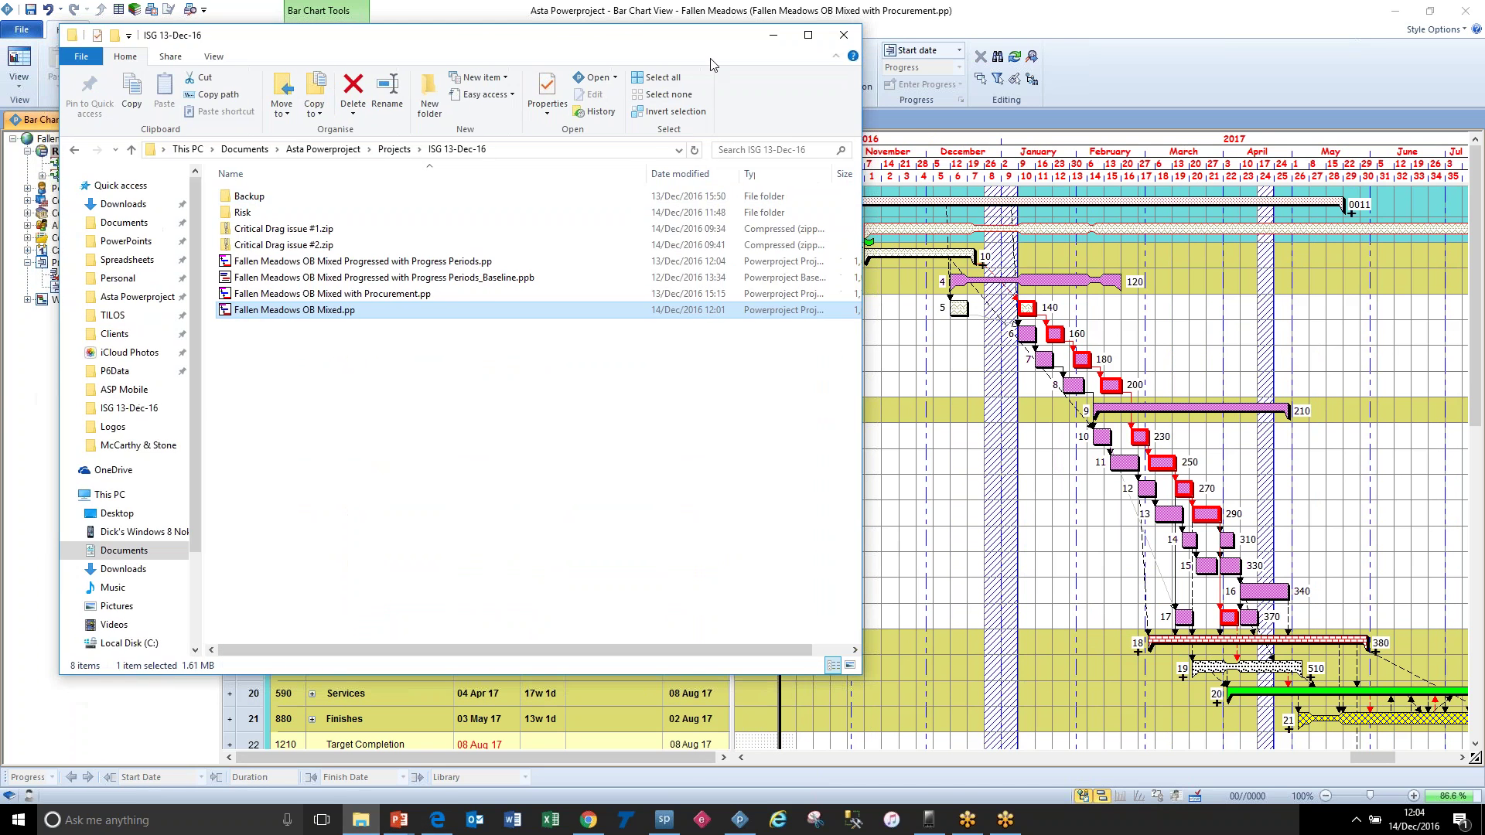
pyautogui.click(360, 820)
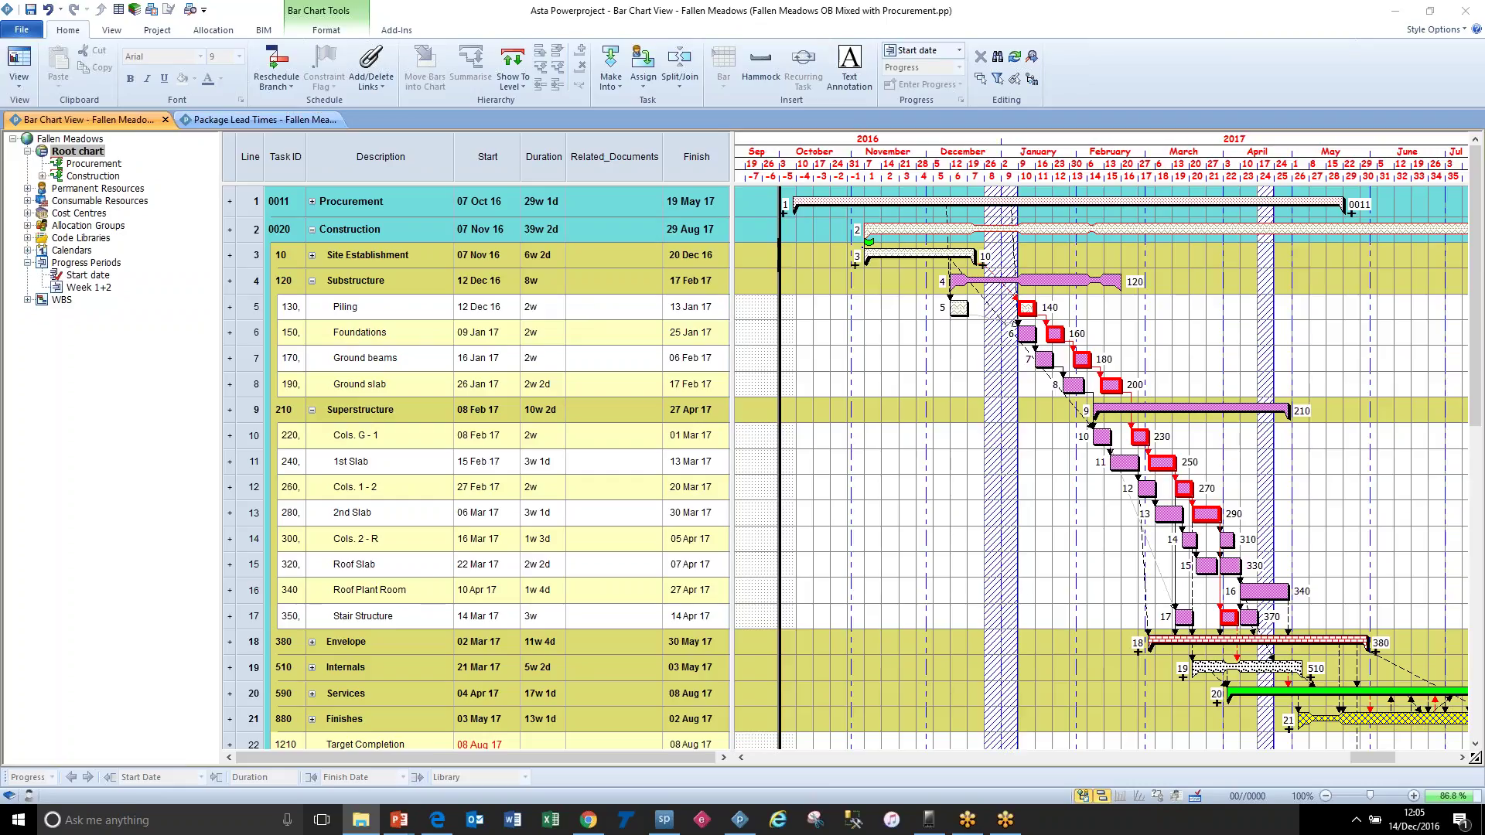
pyautogui.click(608, 286)
pyautogui.write('C:\\Data\\Documents\\Marketing\\PDF files')
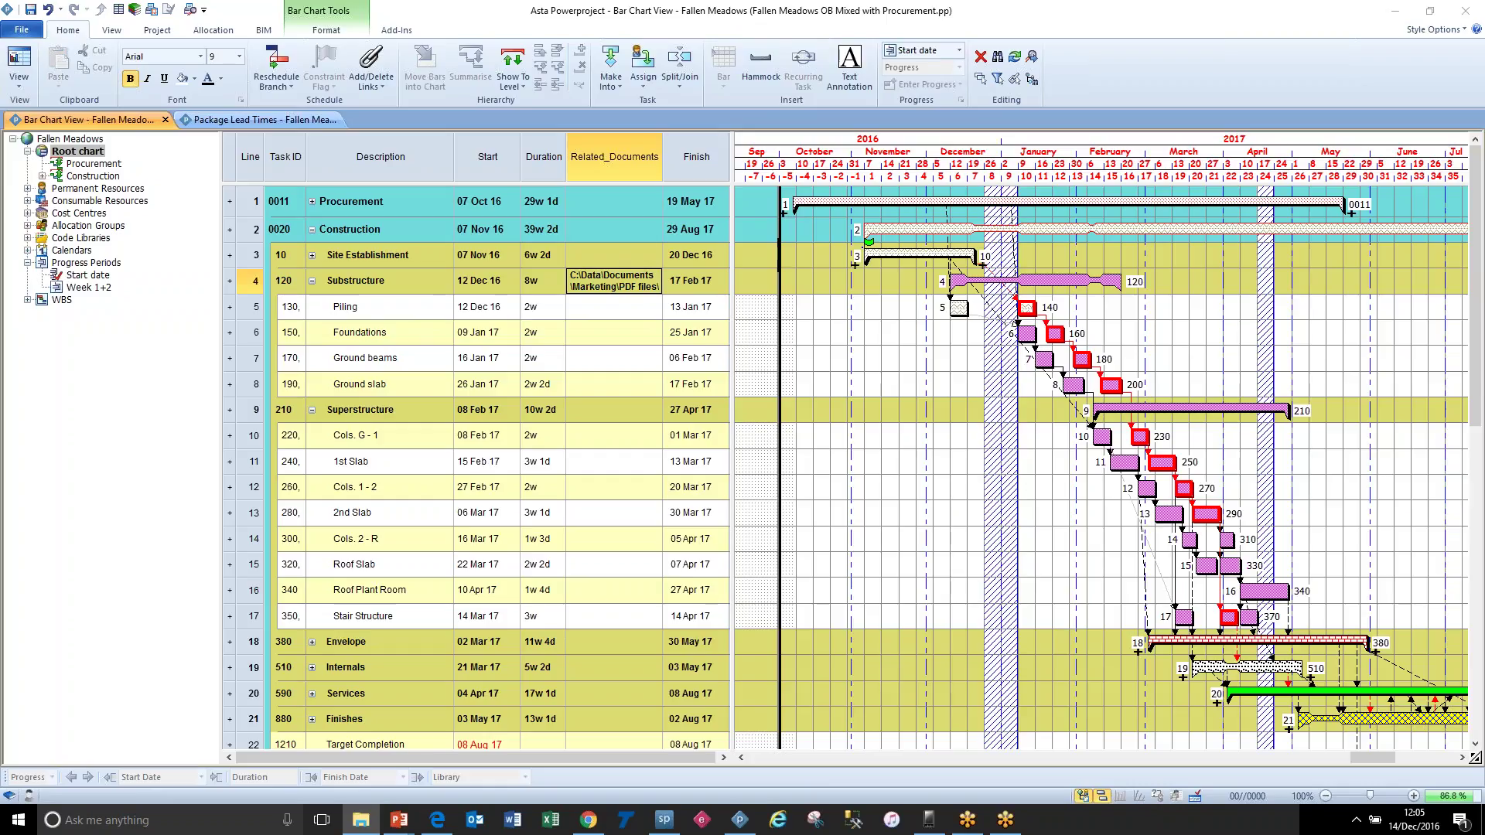
pyautogui.click(660, 283)
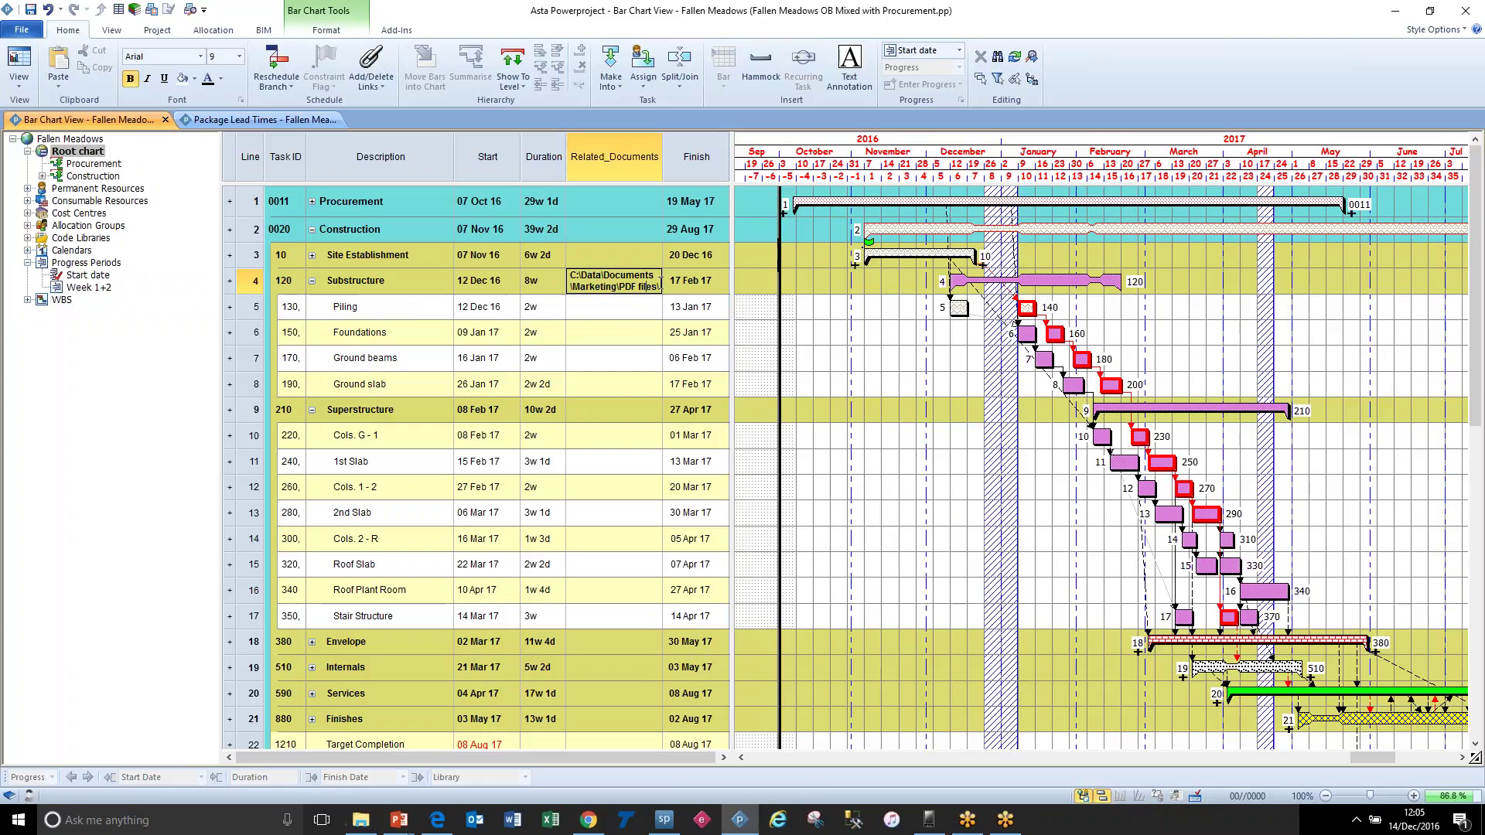
pyautogui.hotkey('ctrl', 'v')
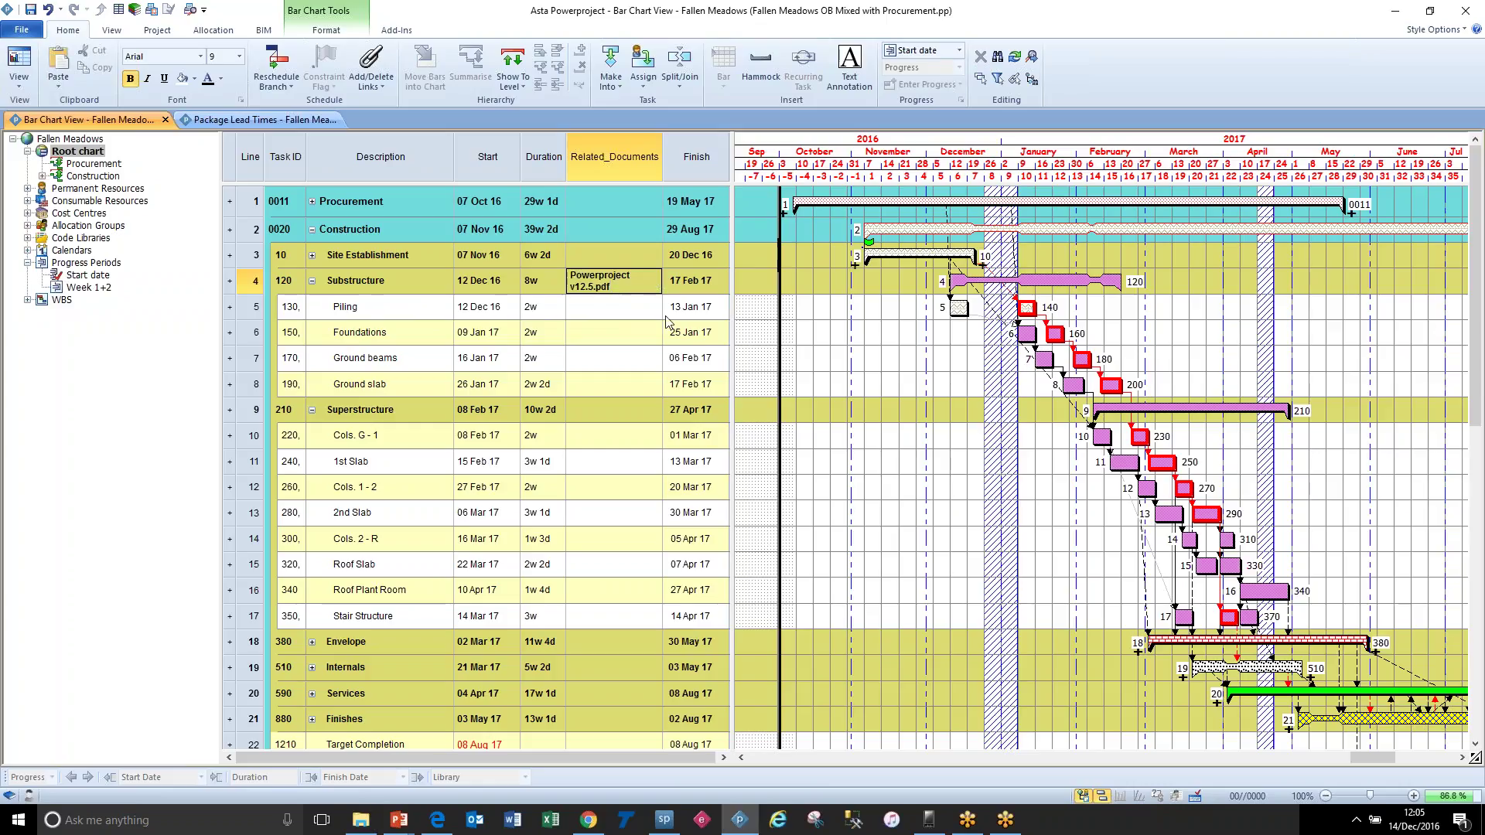
pyautogui.press('Return')
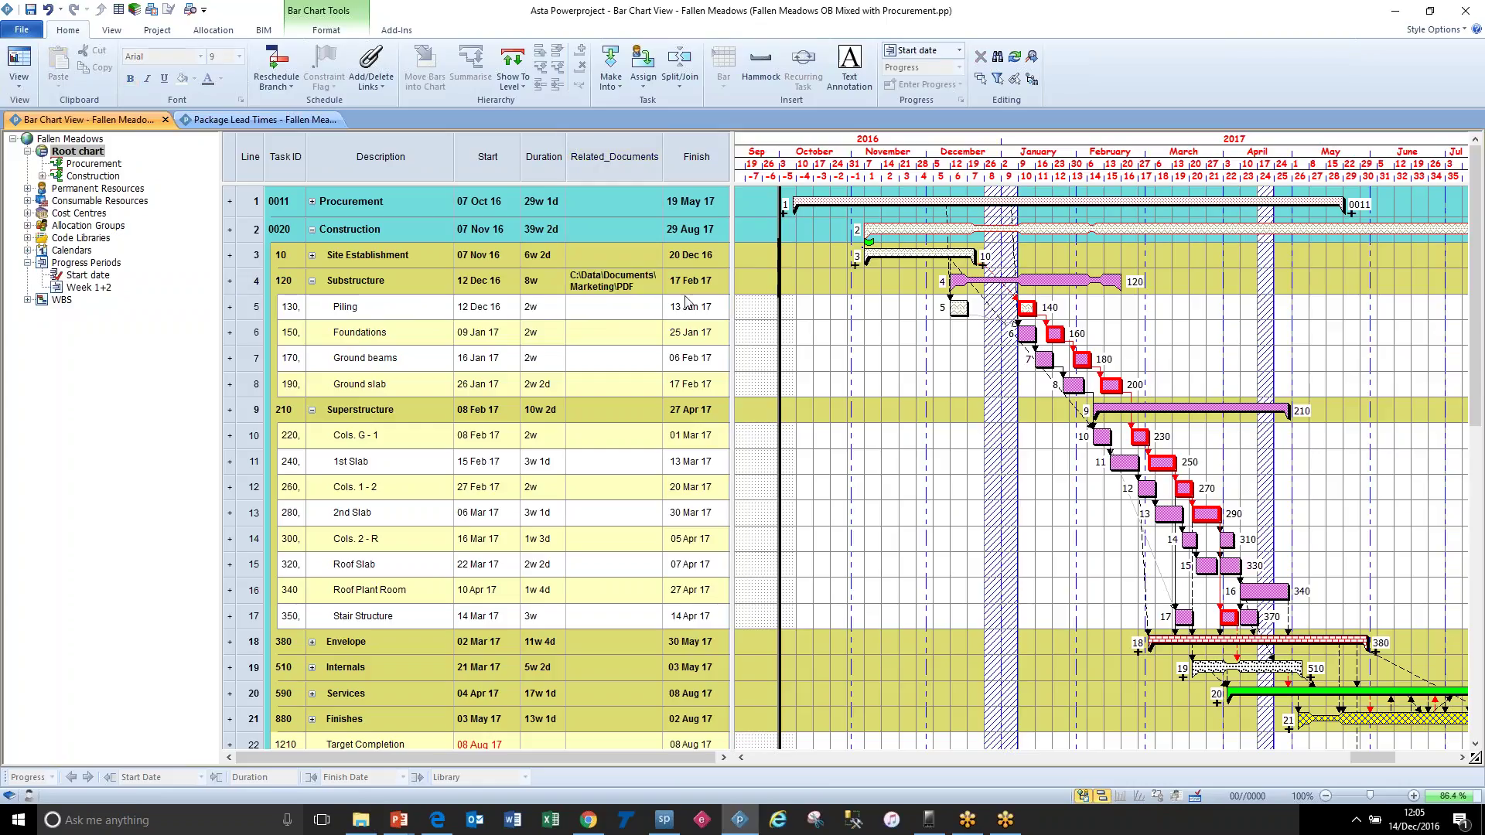
# Step: Open the PDF linked to Substructure, view its first page and close it to return to the bar chart
pyautogui.click(624, 287)
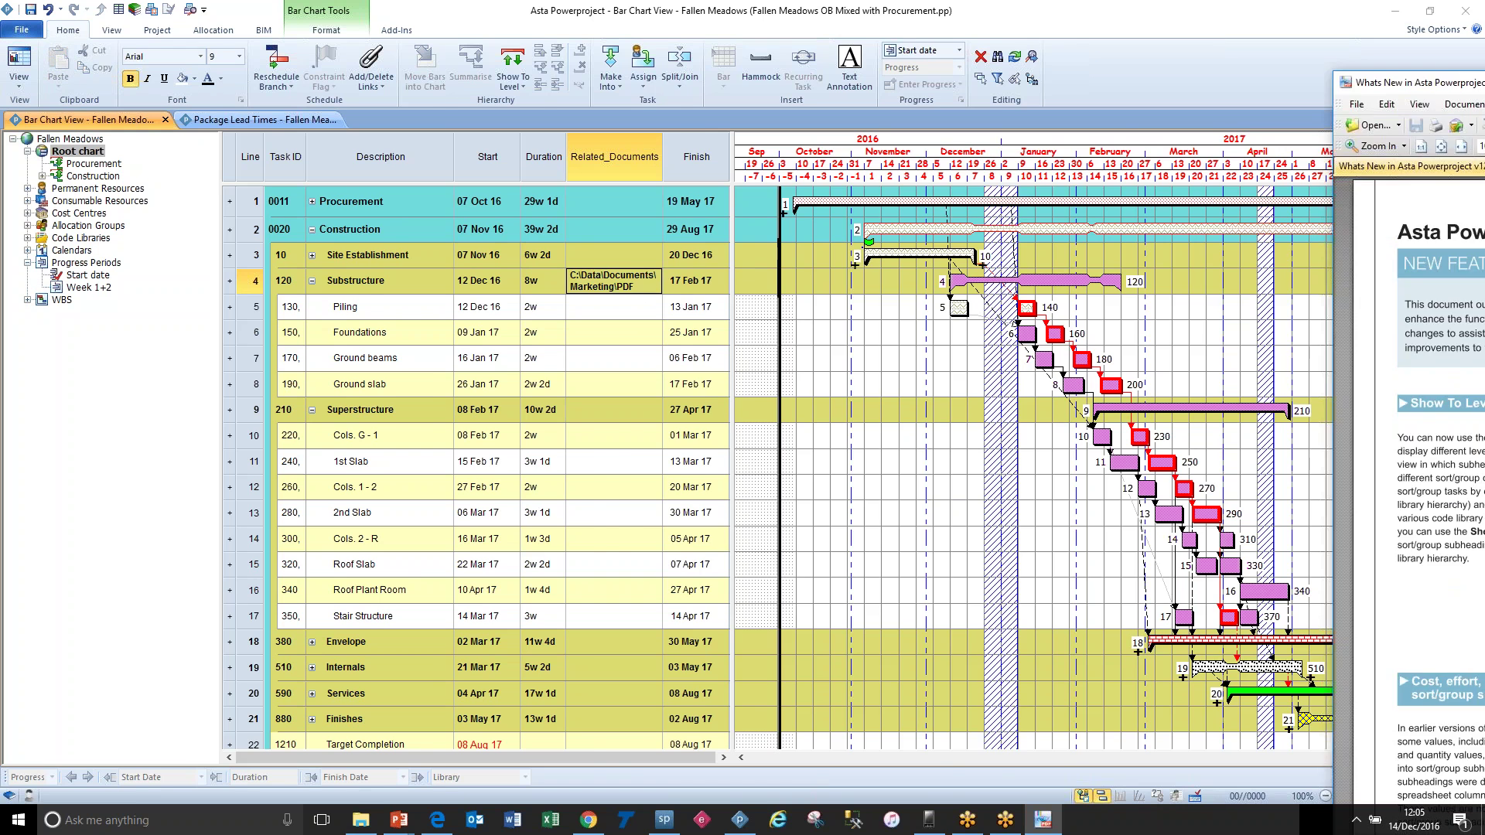
pyautogui.moveTo(1238, 26); pyautogui.dragTo(1018, 25)
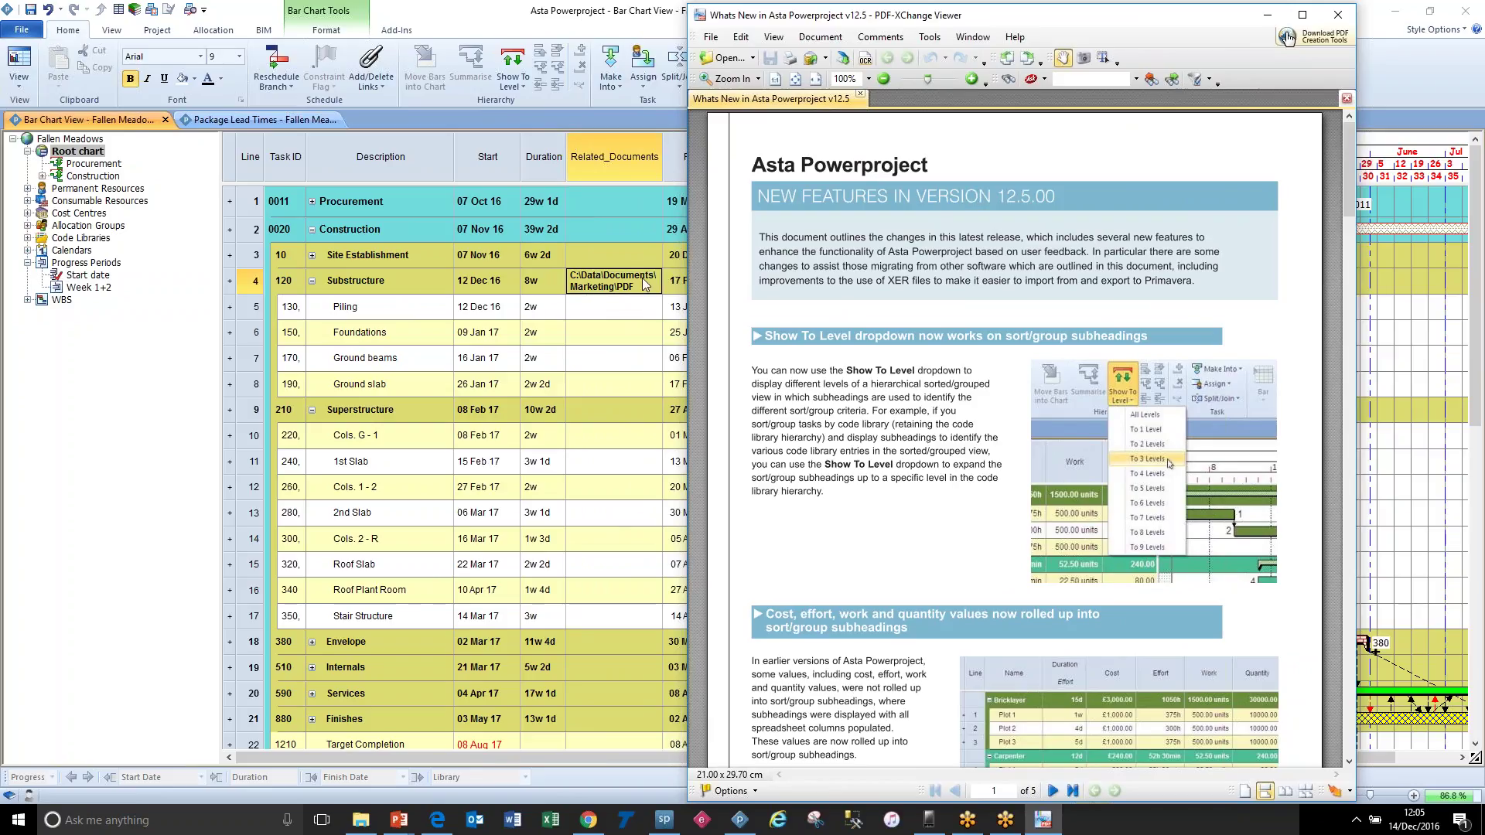
pyautogui.click(1338, 14)
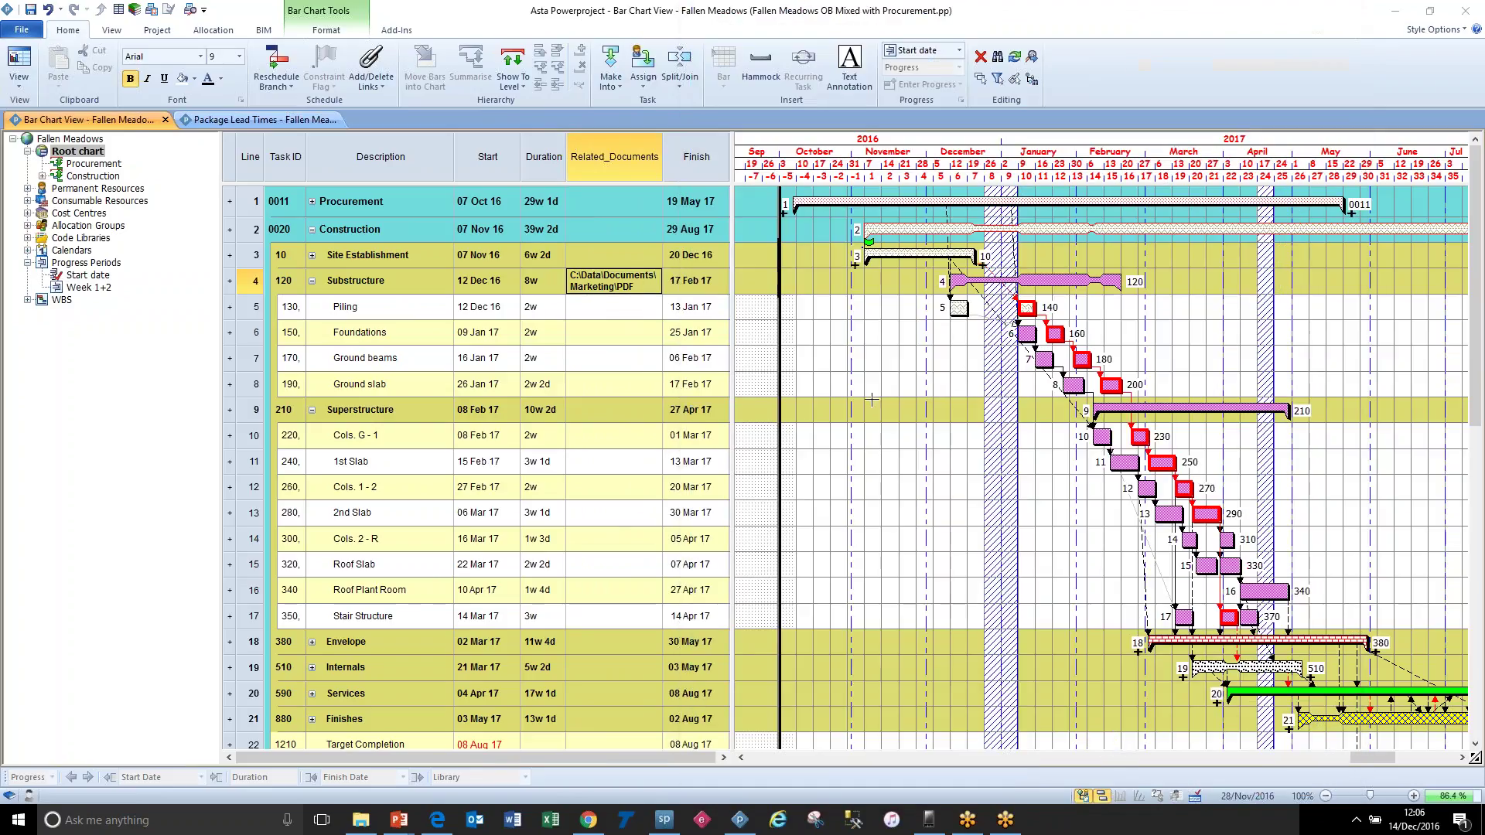
pyautogui.click(863, 386)
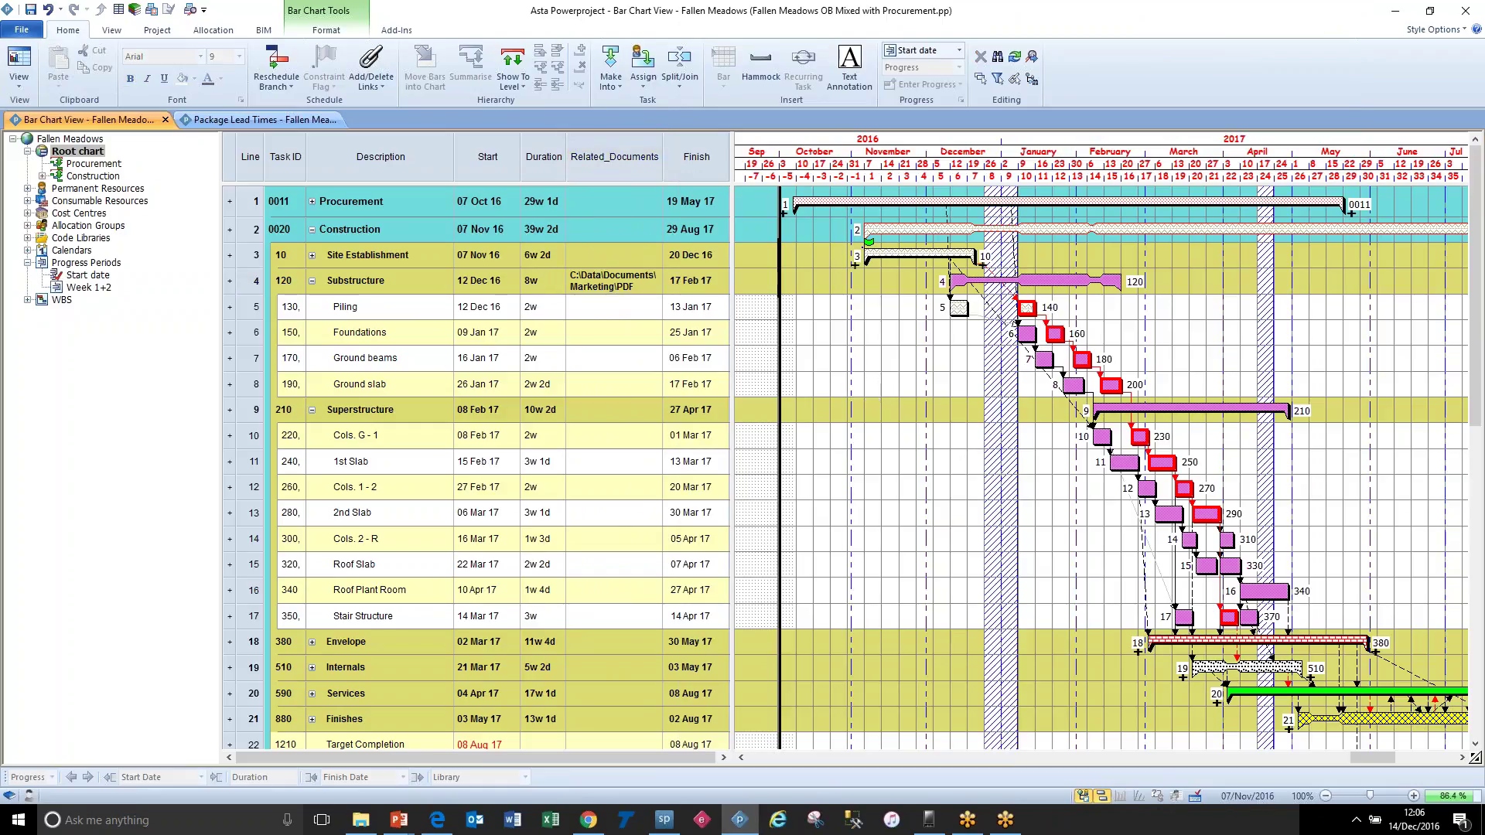
# Step: Draw an object annotation in the blank chart area beside Ground slab and choose to create it from an existing file
pyautogui.click(352, 38)
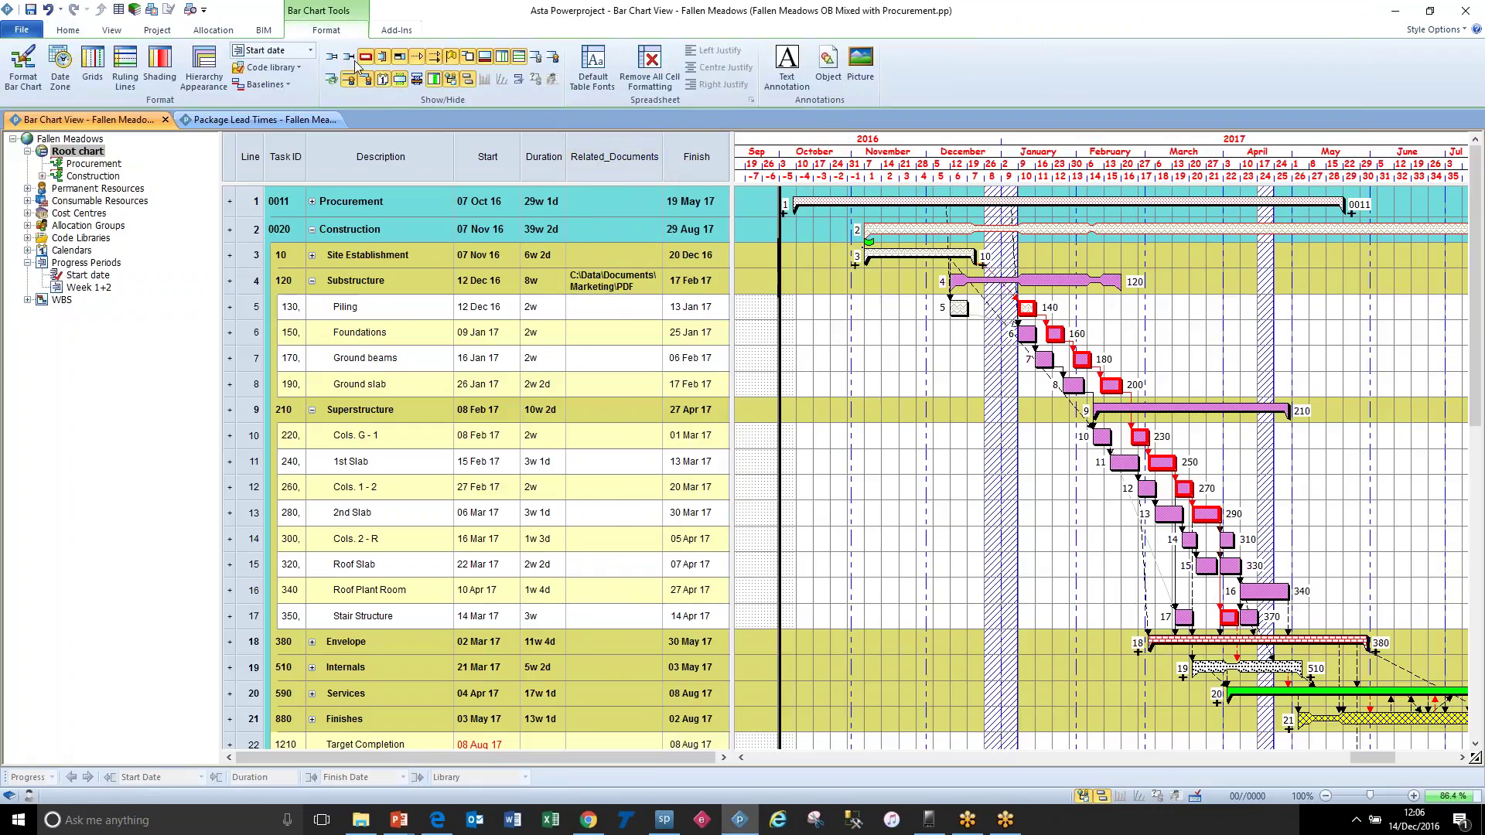
pyautogui.click(834, 74)
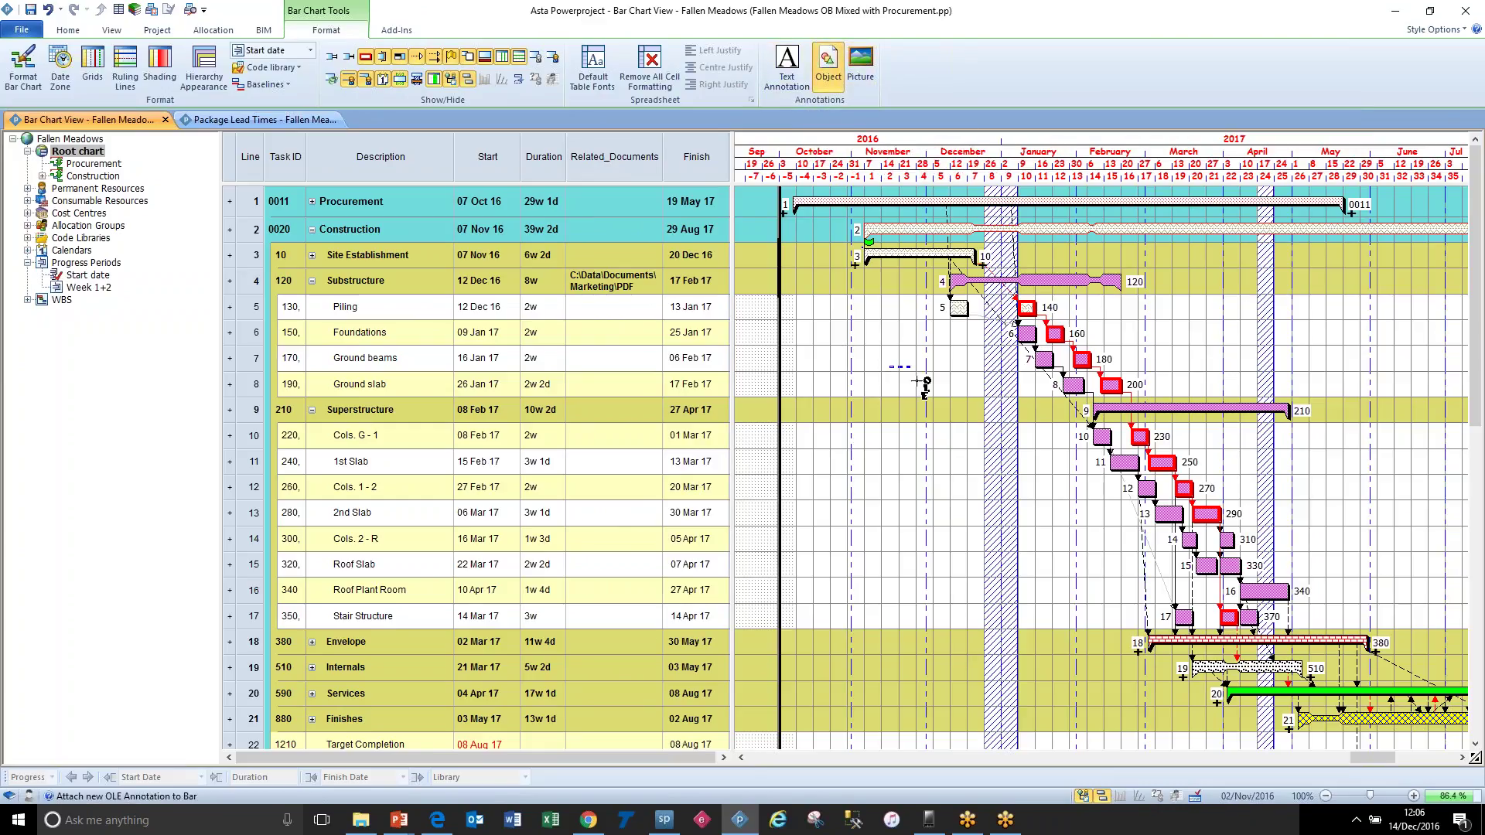
pyautogui.moveTo(919, 382); pyautogui.dragTo(1019, 542)
pyautogui.click(618, 370)
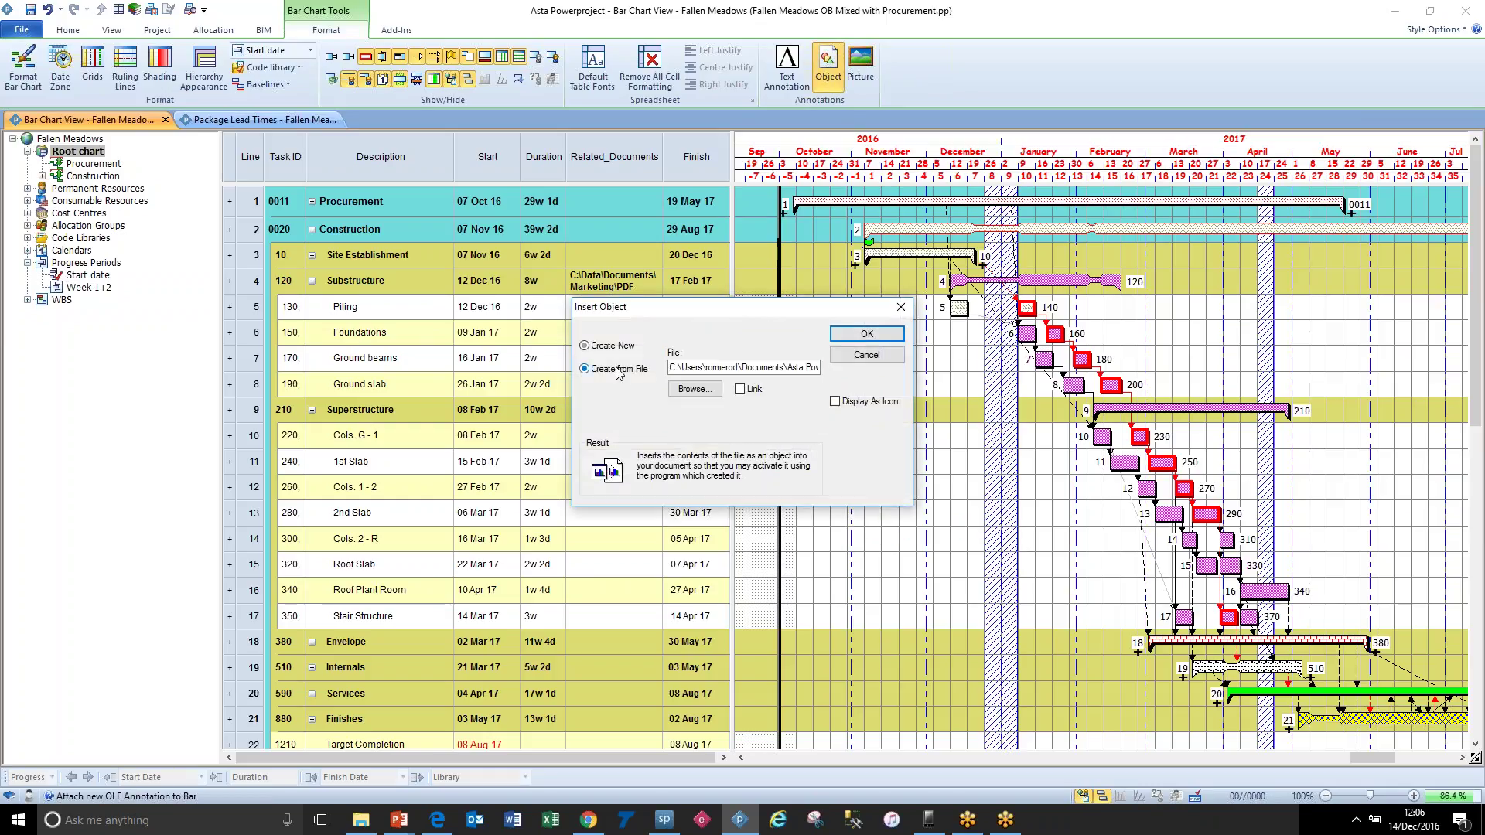
pyautogui.click(693, 389)
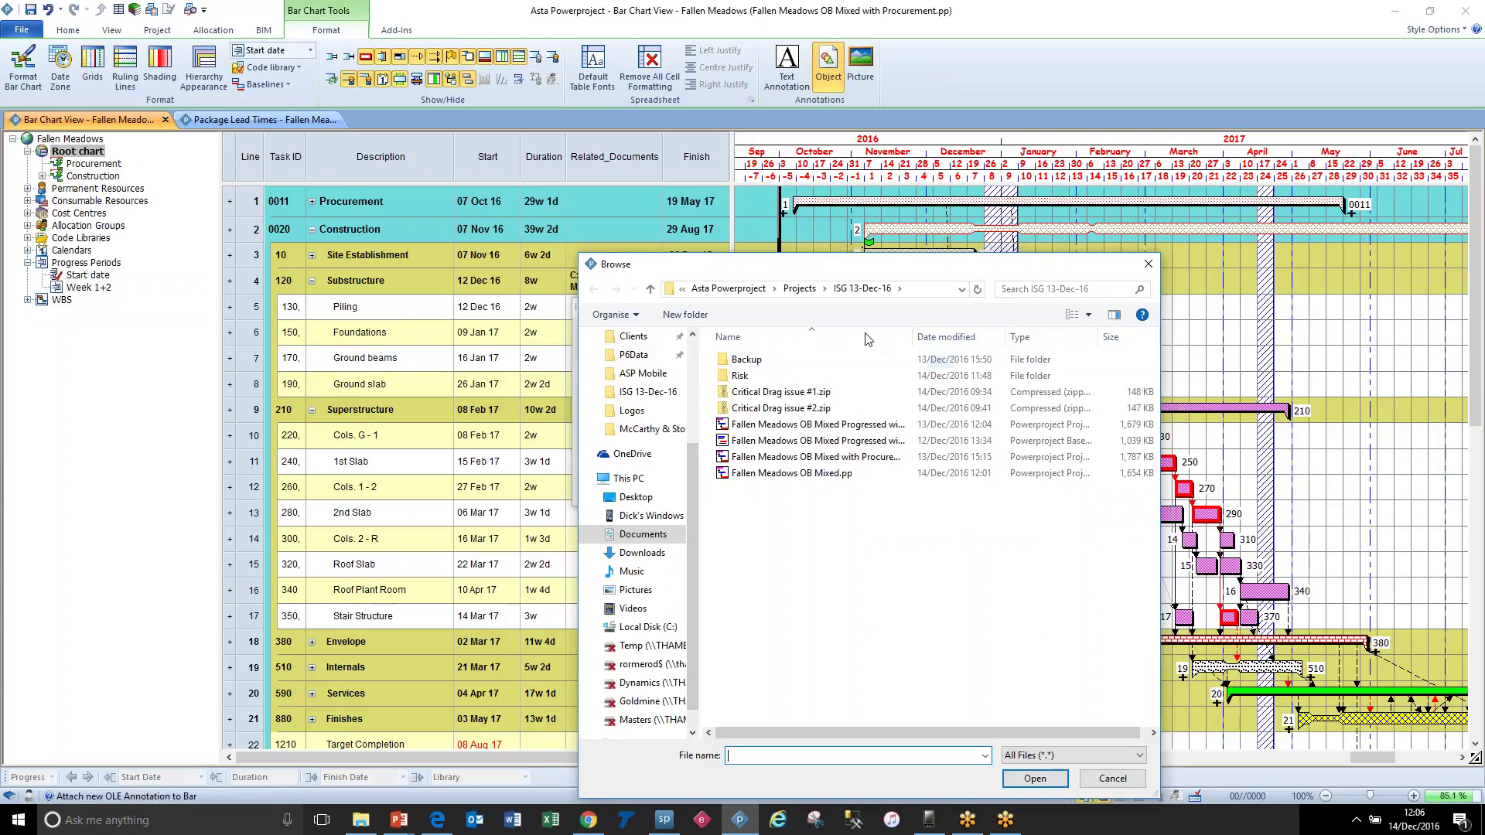
# Step: Try to insert What's New in Asta Powerproject Version 14.0.02.pdf from C:\Data\Documents\Marketing\PDF files as an icon
pyautogui.moveTo(693, 460); pyautogui.dragTo(706, 350)
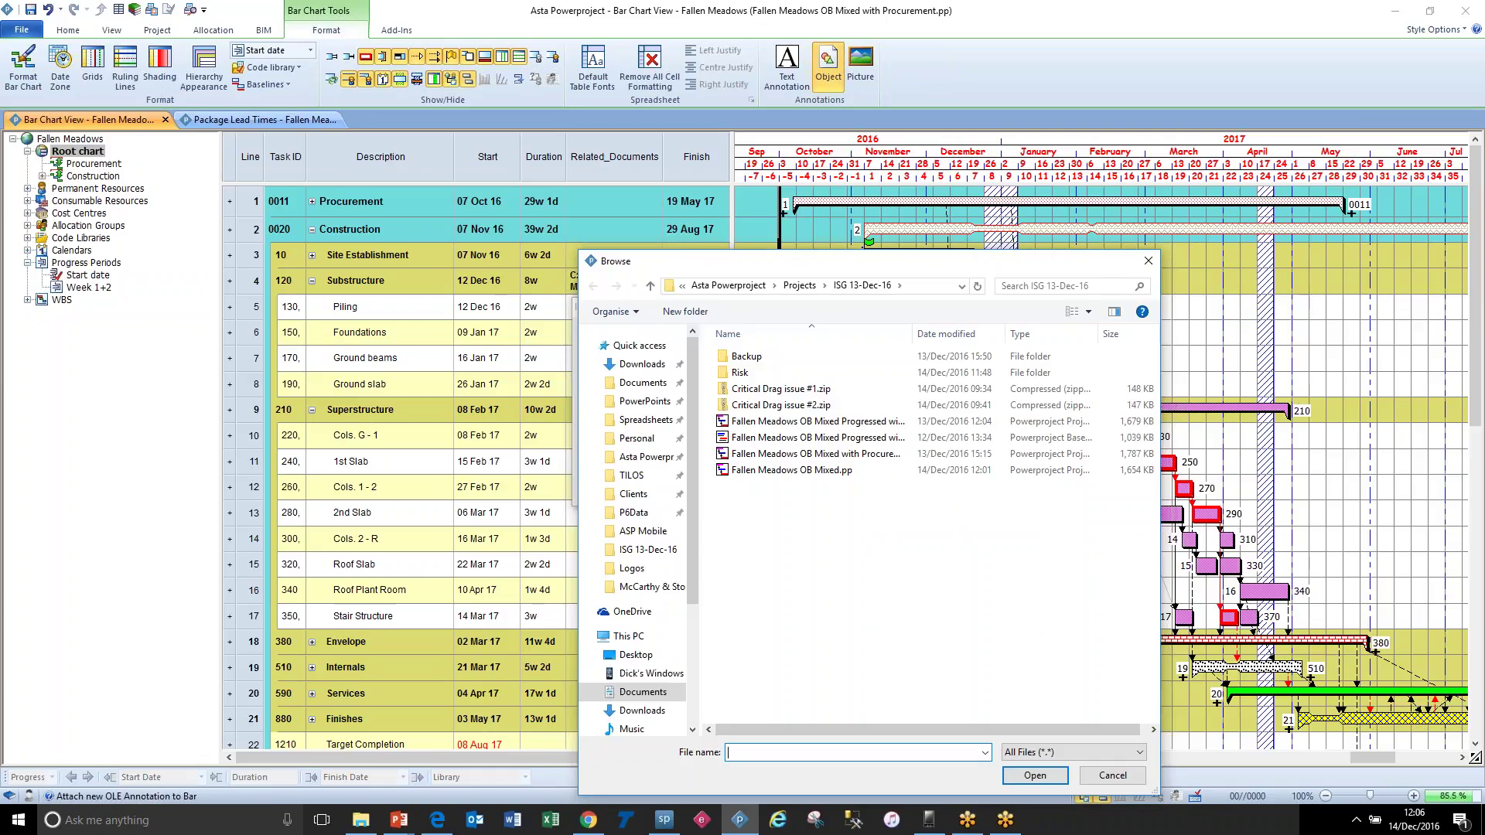
pyautogui.press('super+e')
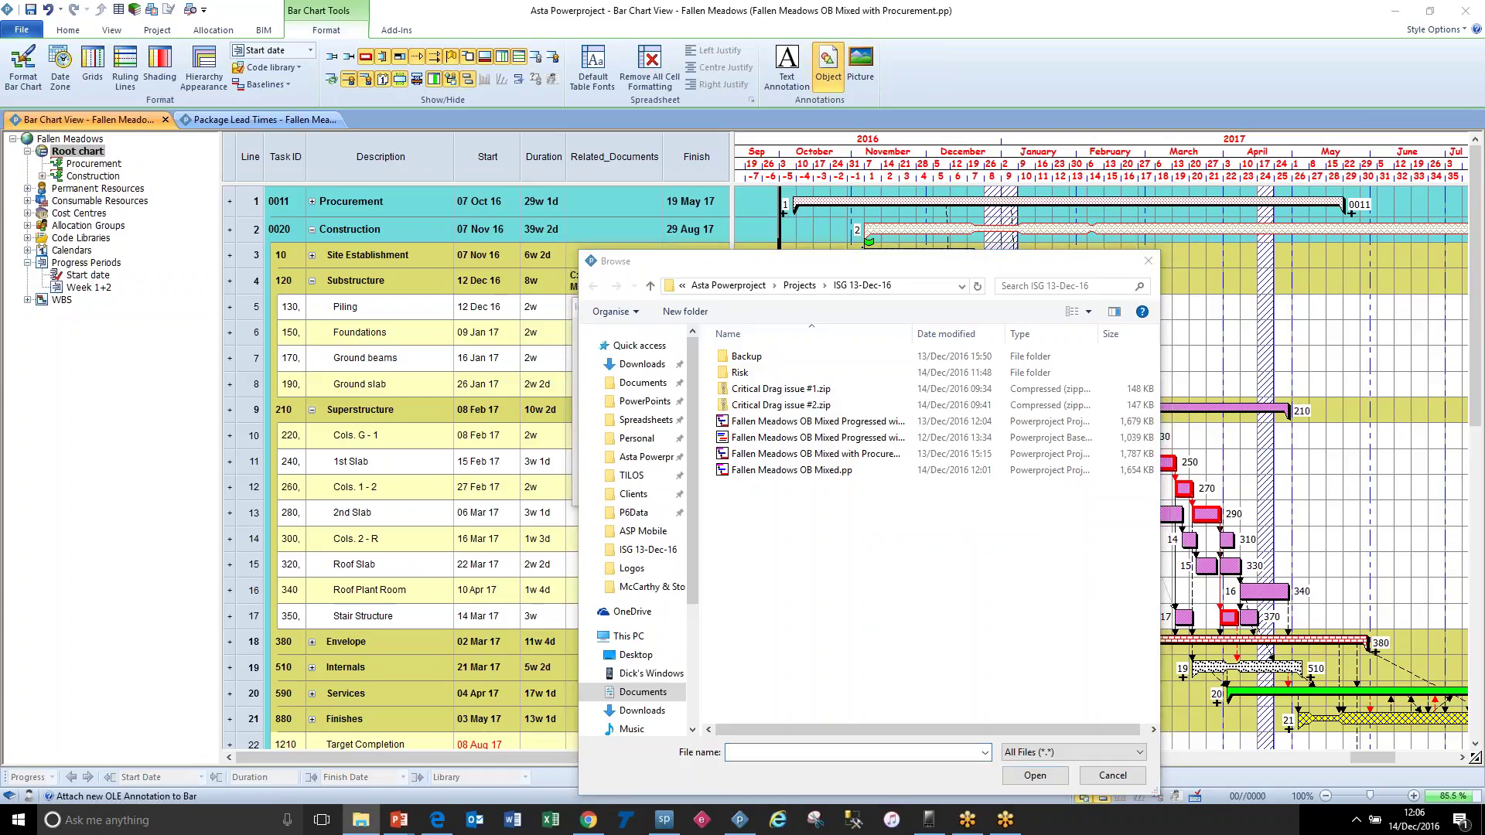
pyautogui.click(914, 291)
pyautogui.click(915, 291)
pyautogui.write('C:\\Data\\Documents\\Marketing\\PDF files')
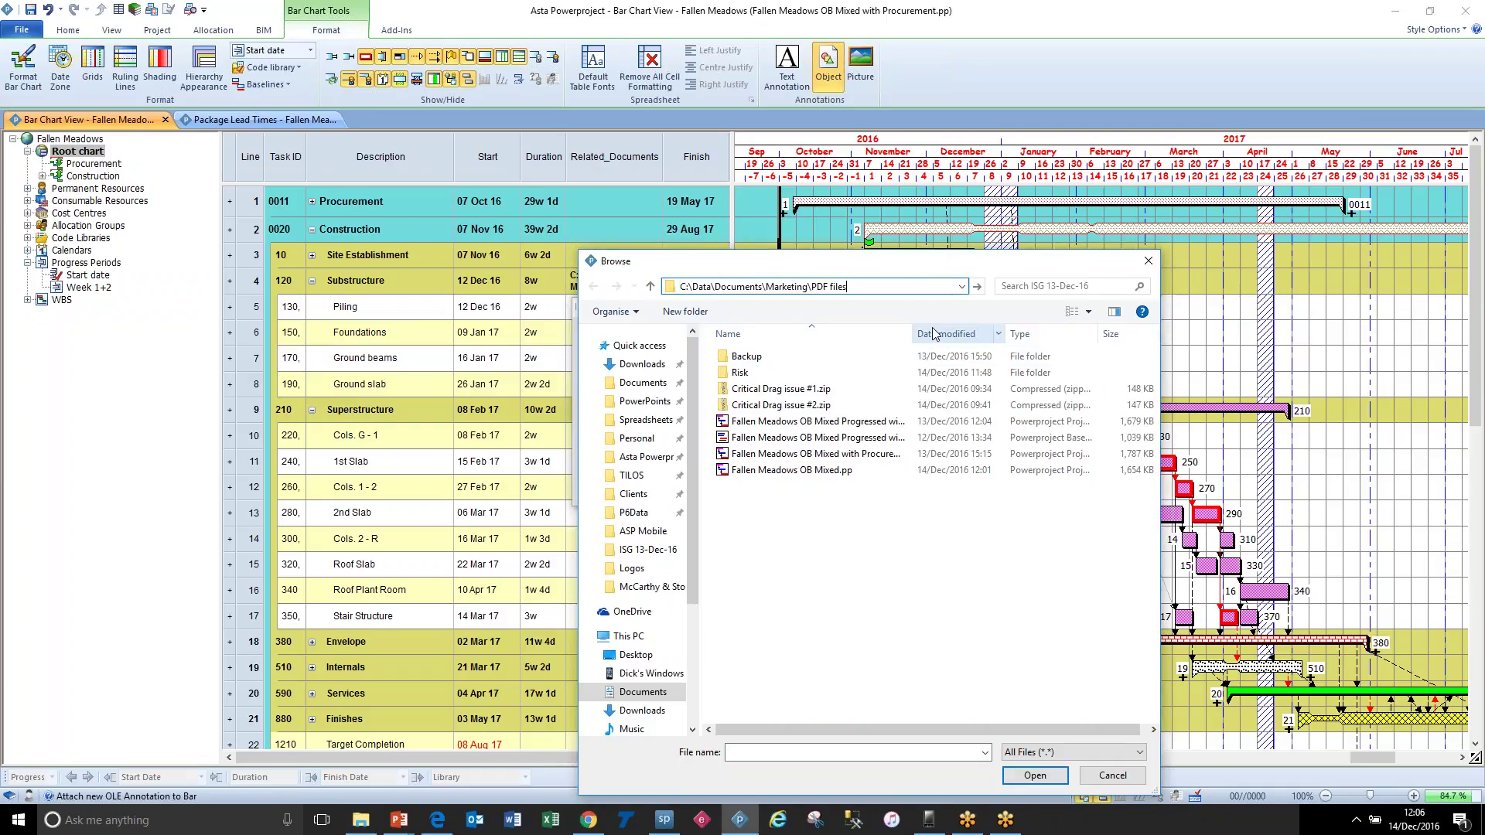
pyautogui.press('Return')
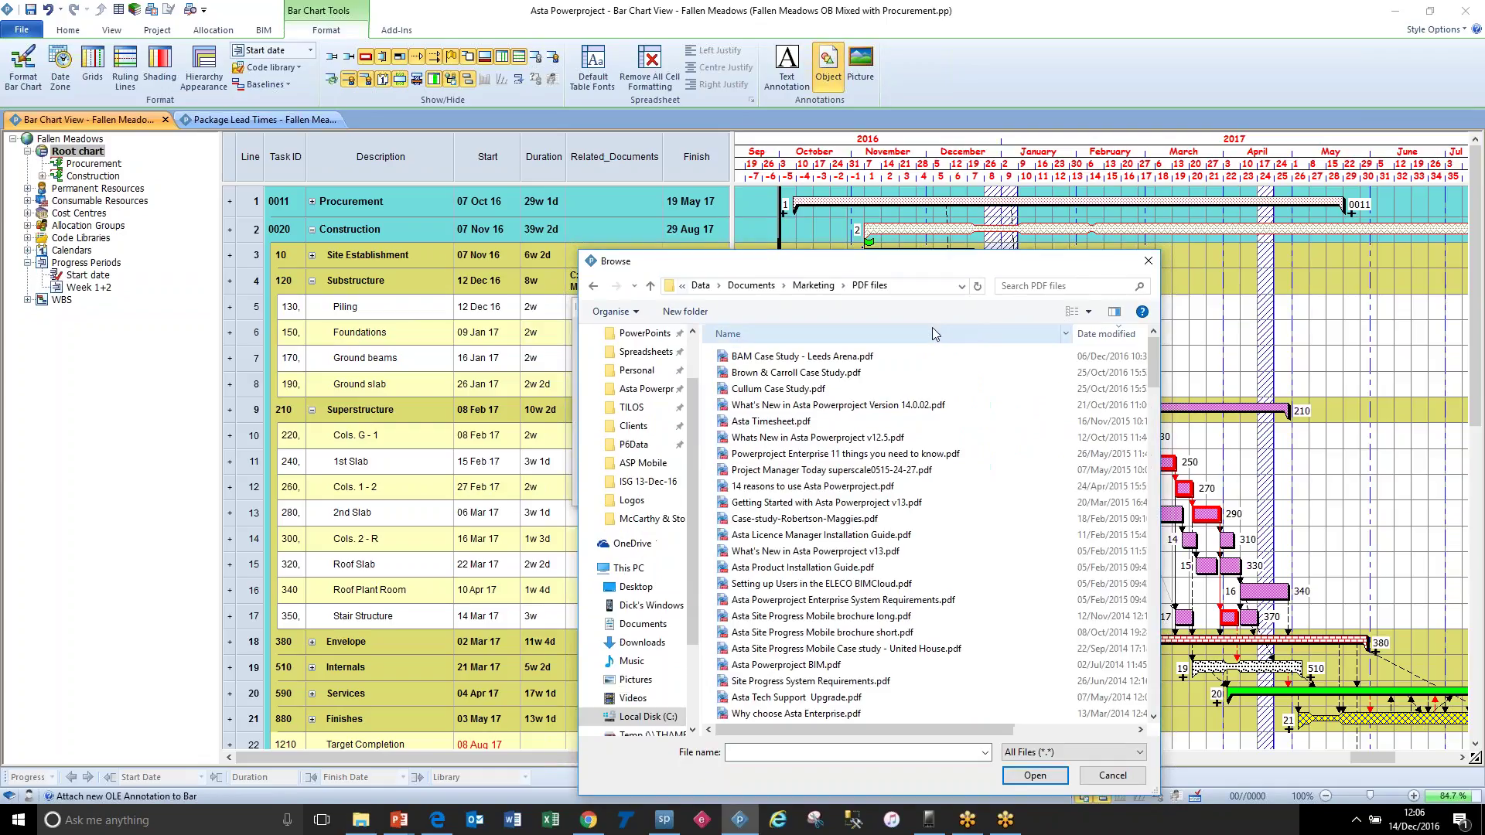
pyautogui.doubleClick(910, 405)
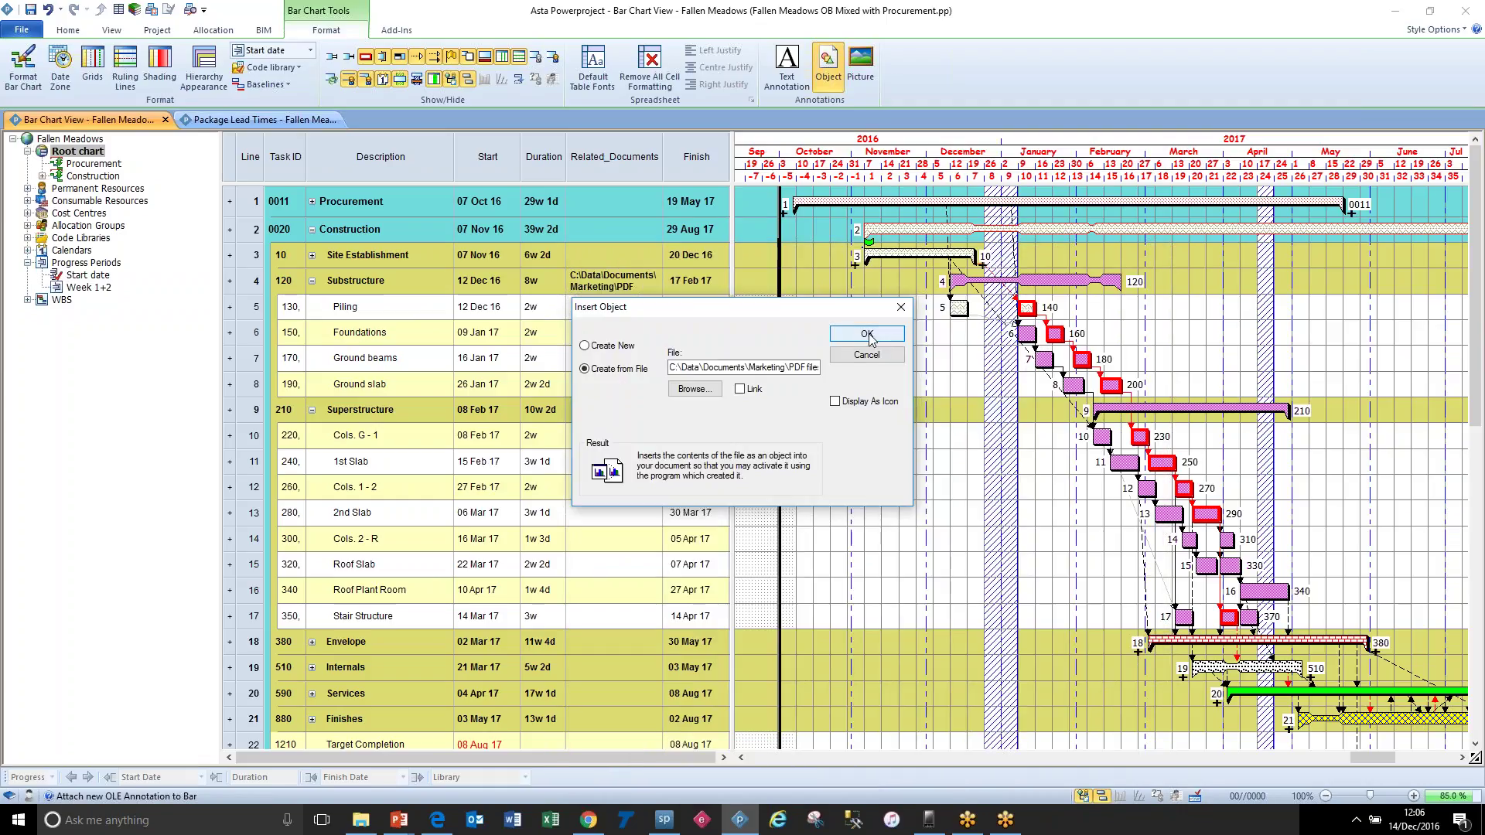
pyautogui.click(871, 403)
pyautogui.click(867, 334)
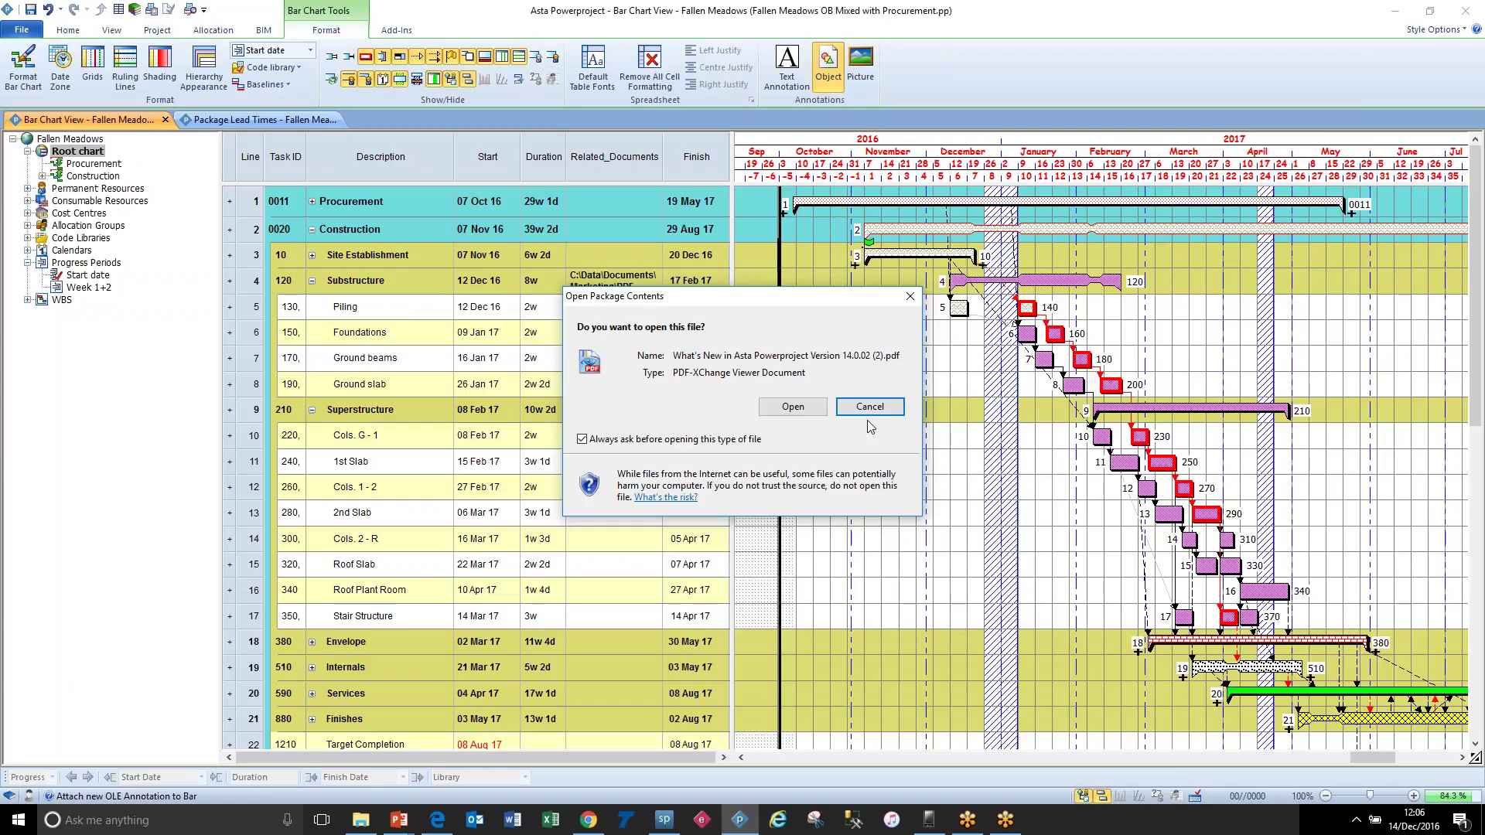
# Step: Open the embedded PDF package, abandon the OLE object edit and undo the accidentally drawn task
pyautogui.click(814, 412)
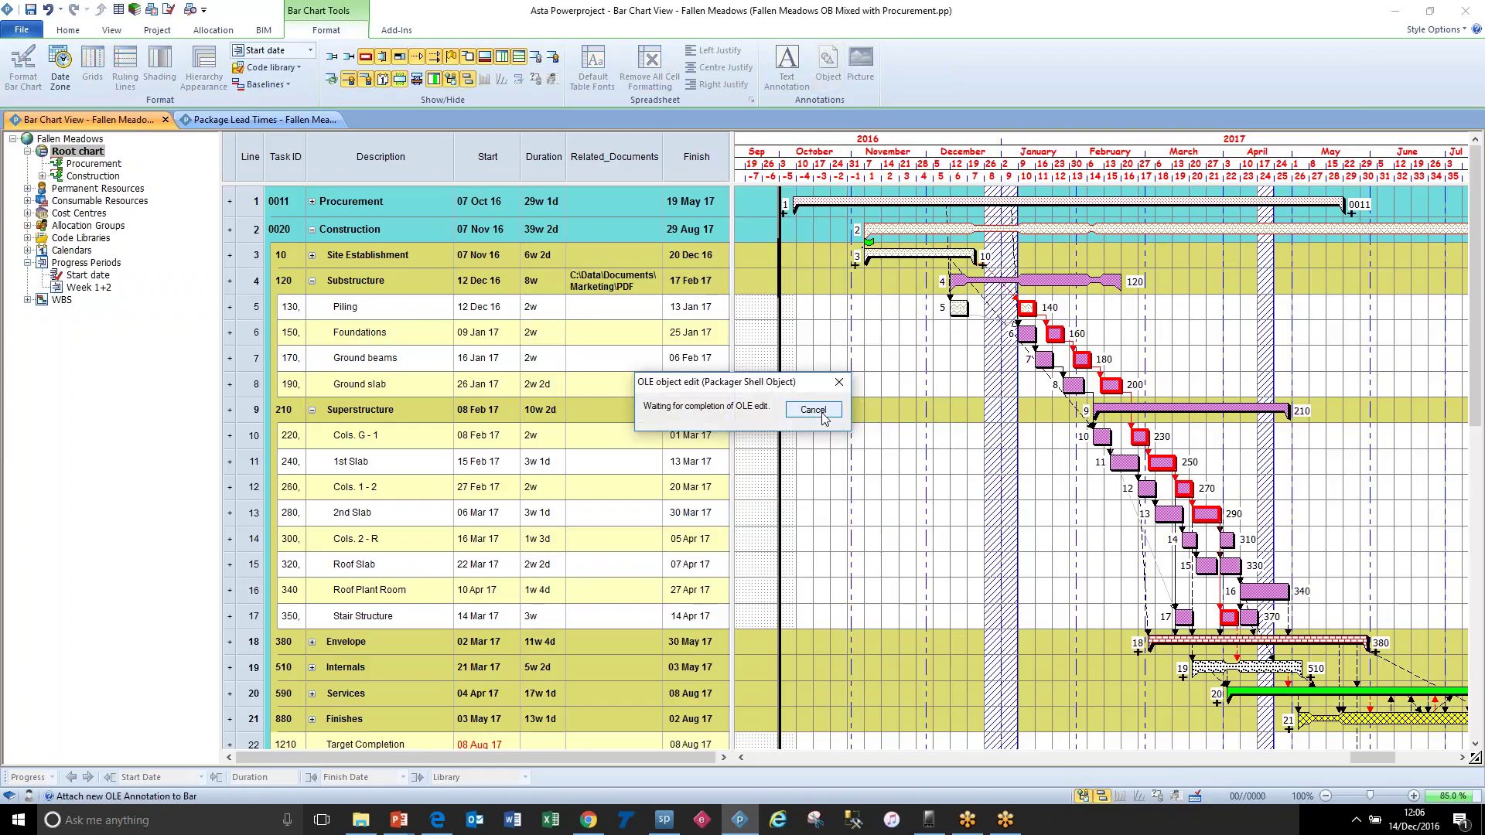
pyautogui.click(834, 416)
pyautogui.moveTo(853, 333)
pyautogui.mouseDown()
pyautogui.moveTo(921, 334)
pyautogui.moveTo(887, 362)
pyautogui.mouseUp()
pyautogui.hotkey('ctrl', 'z')
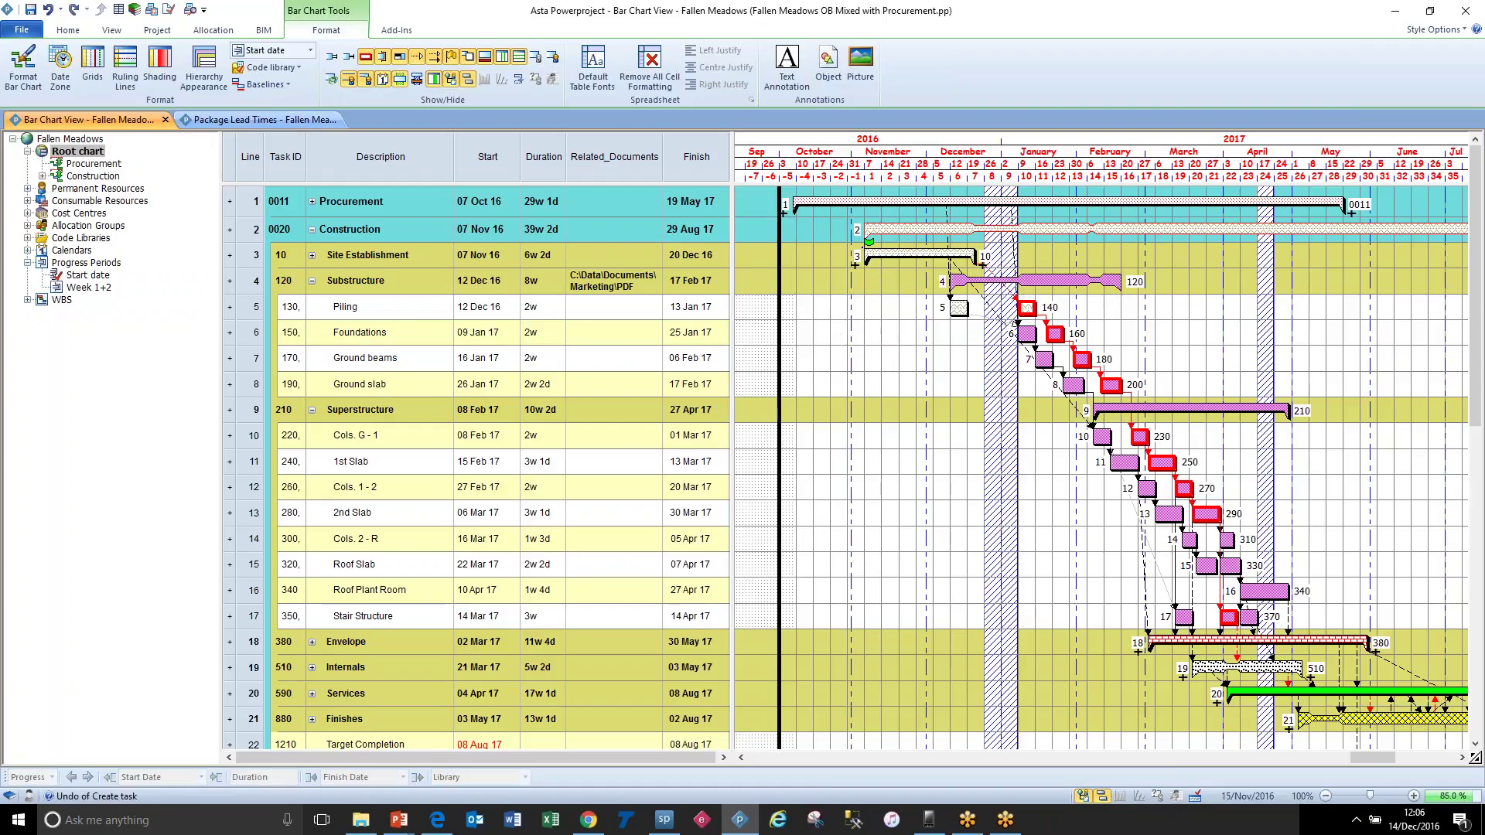
# Step: Start a new object annotation from file and select the APP Implementation Services agreement Word document in C:\Data\Documents
pyautogui.click(829, 68)
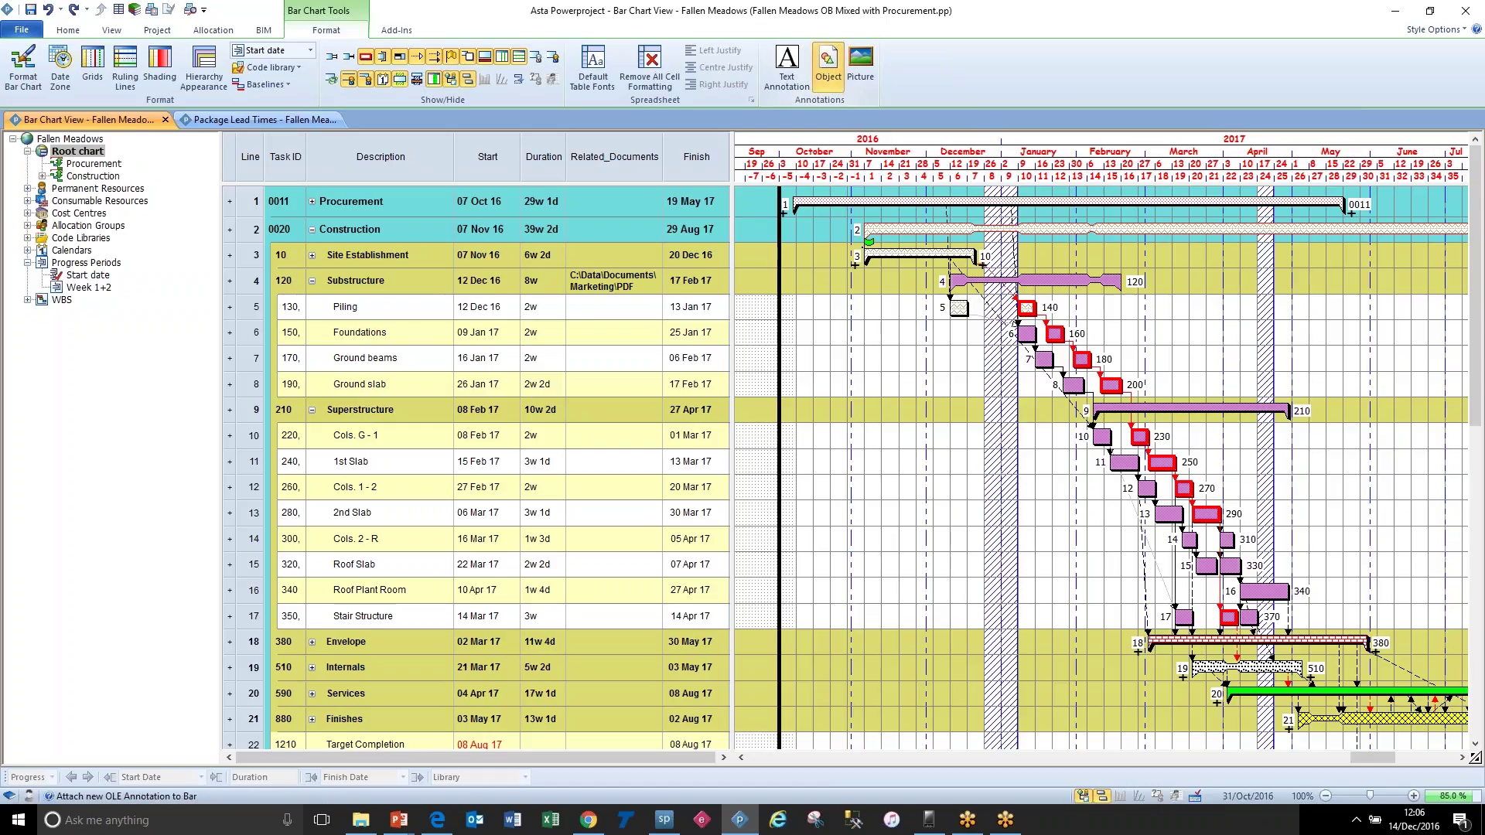
pyautogui.click(955, 479)
pyautogui.click(625, 371)
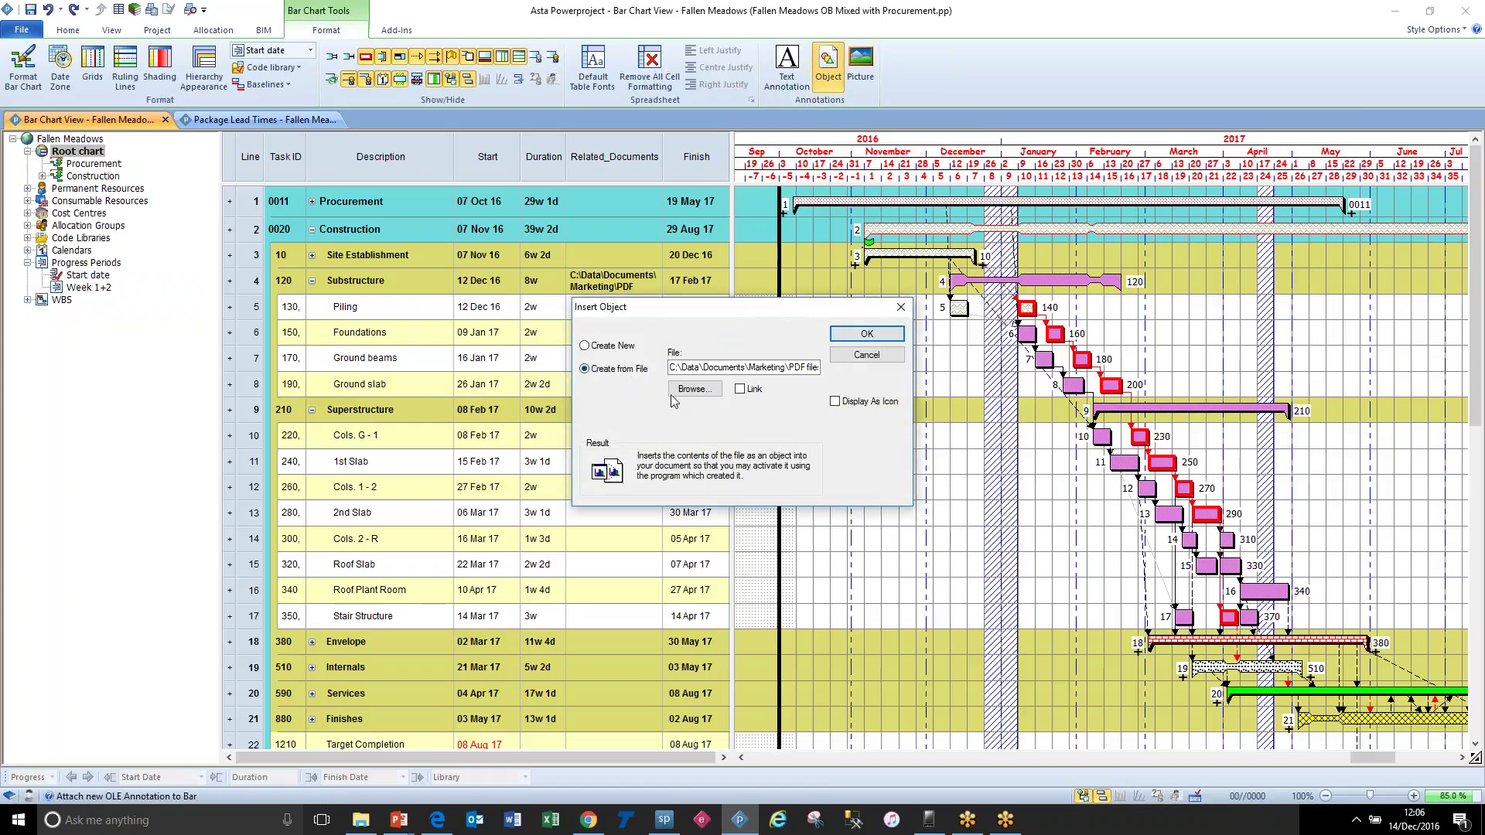
pyautogui.click(697, 389)
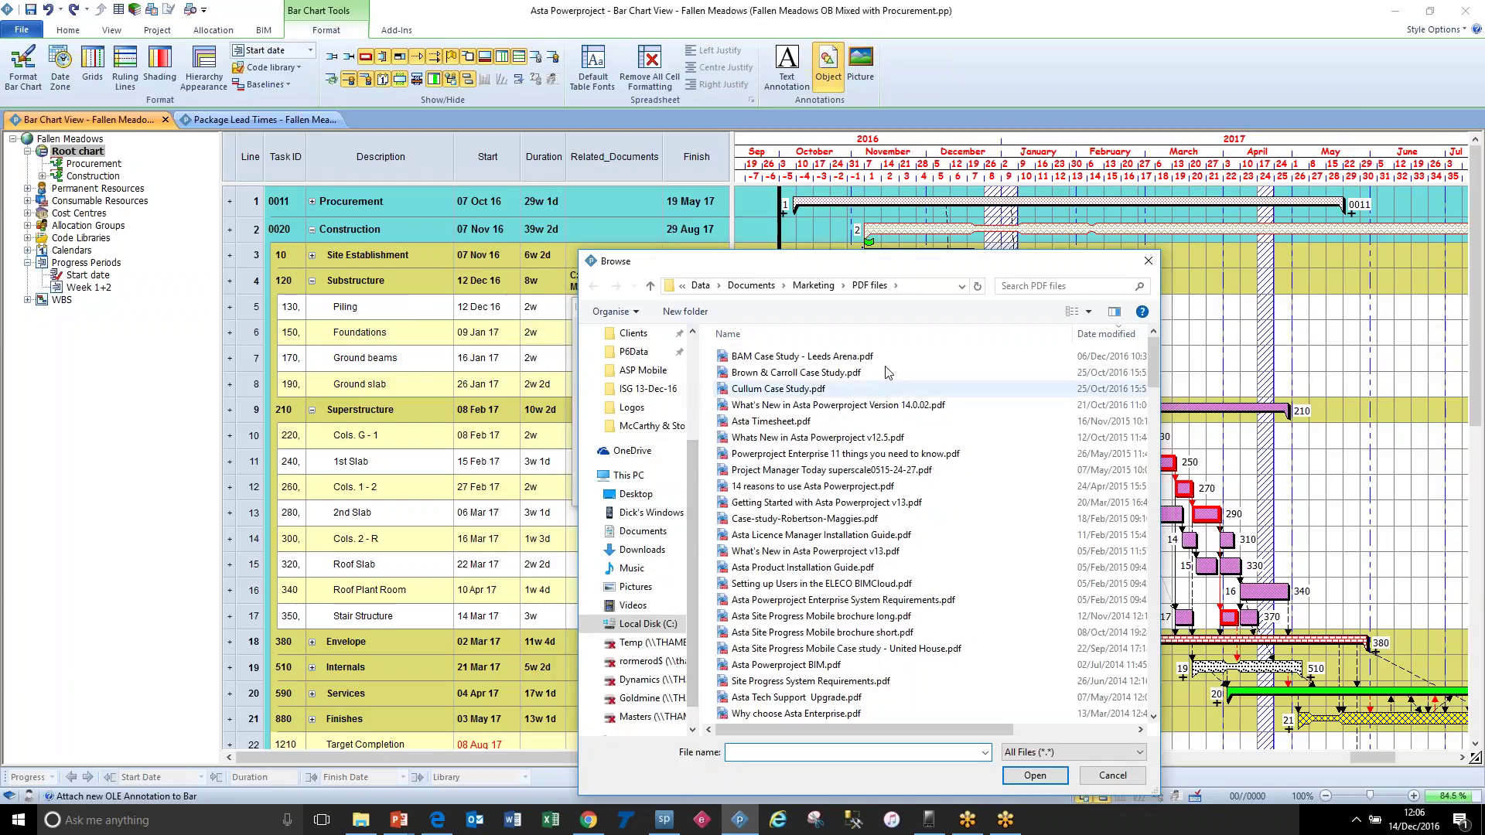
pyautogui.click(821, 286)
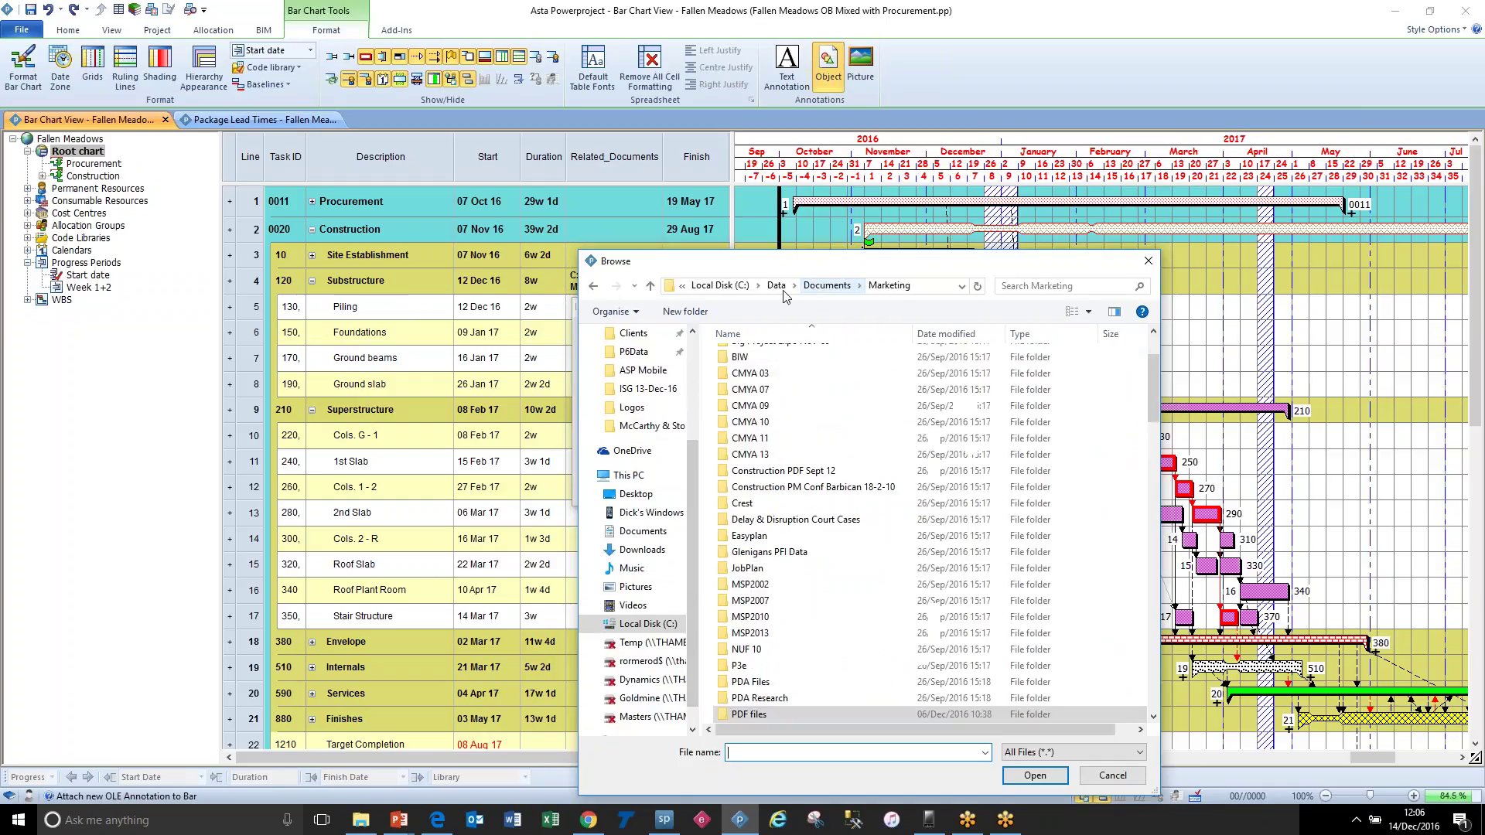
pyautogui.click(827, 286)
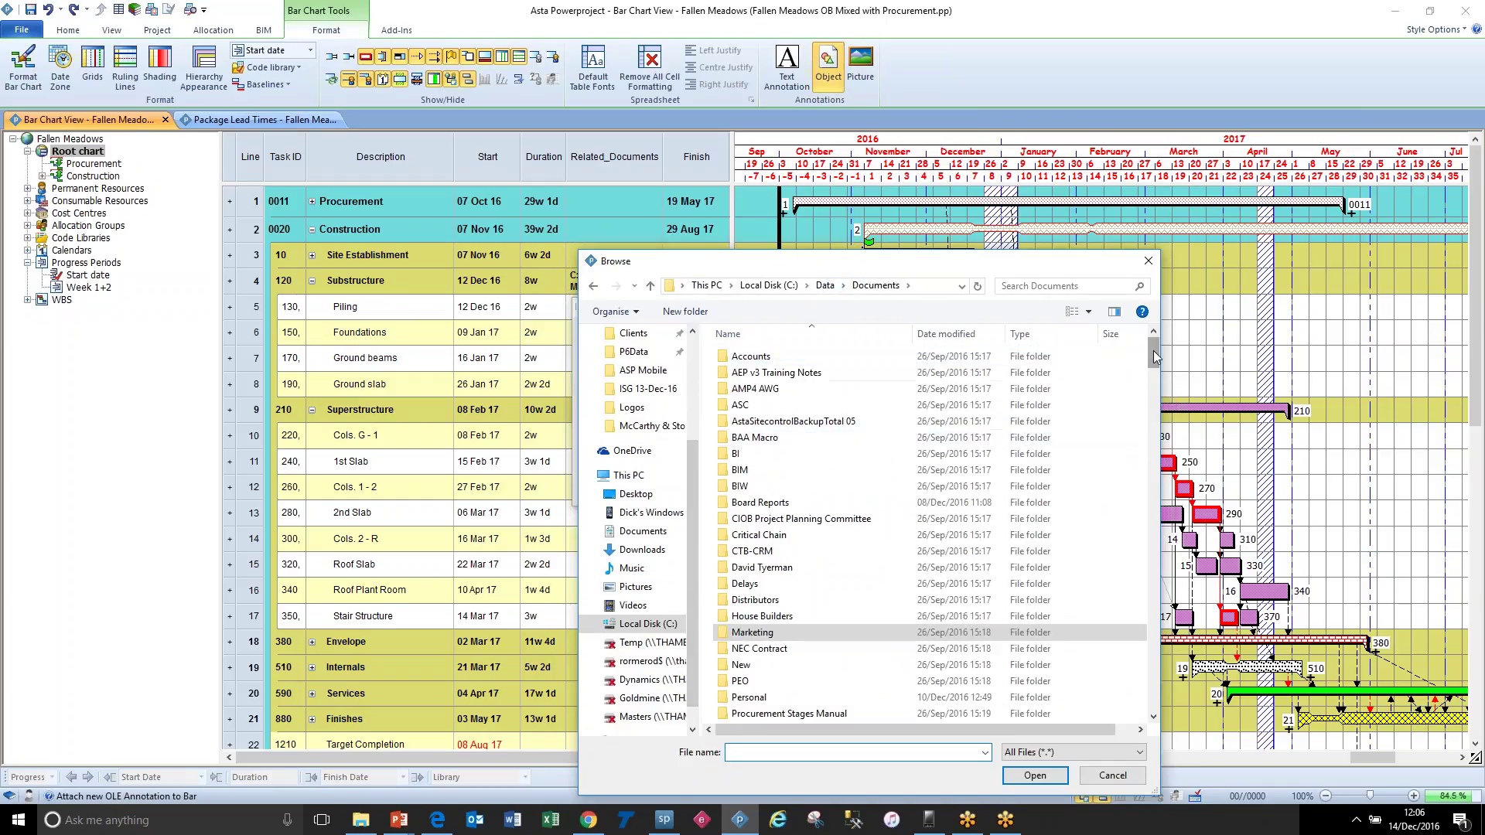
pyautogui.moveTo(1153, 350); pyautogui.dragTo(1148, 423)
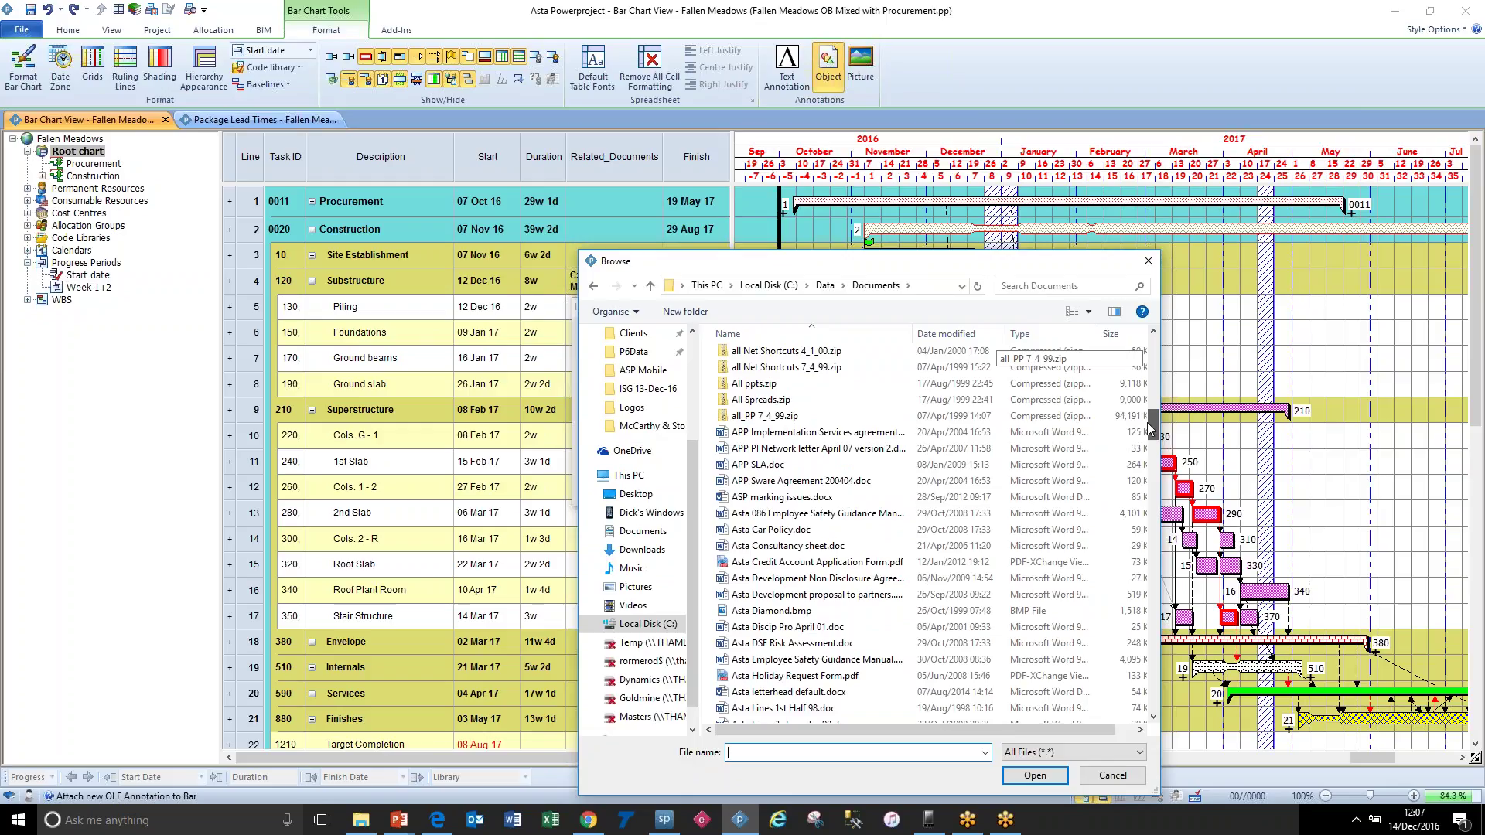
pyautogui.doubleClick(812, 431)
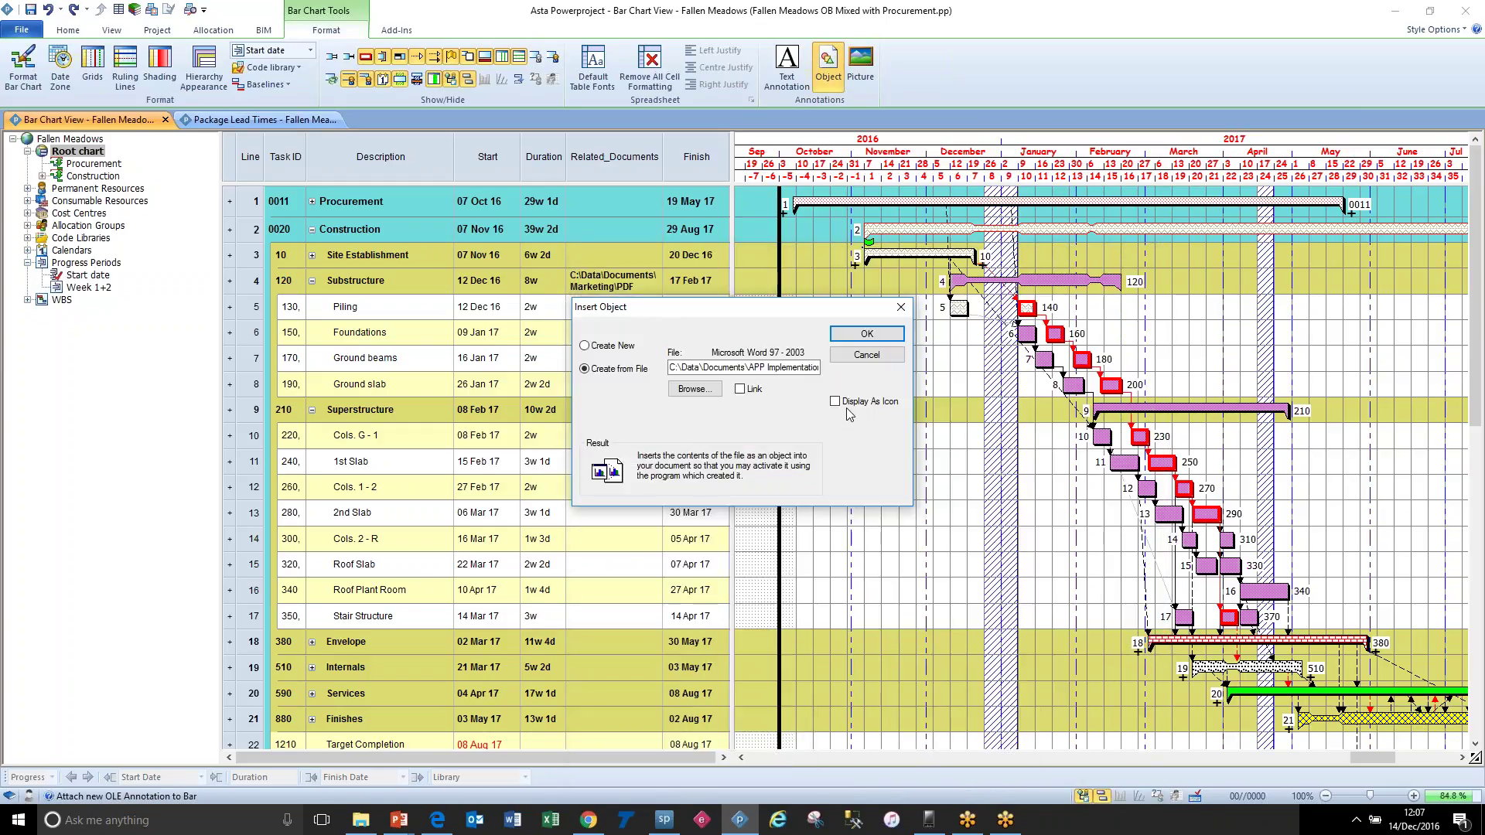
# Step: Insert the Word agreement on the bar chart displayed as an icon and close its document window
pyautogui.click(847, 404)
pyautogui.click(871, 338)
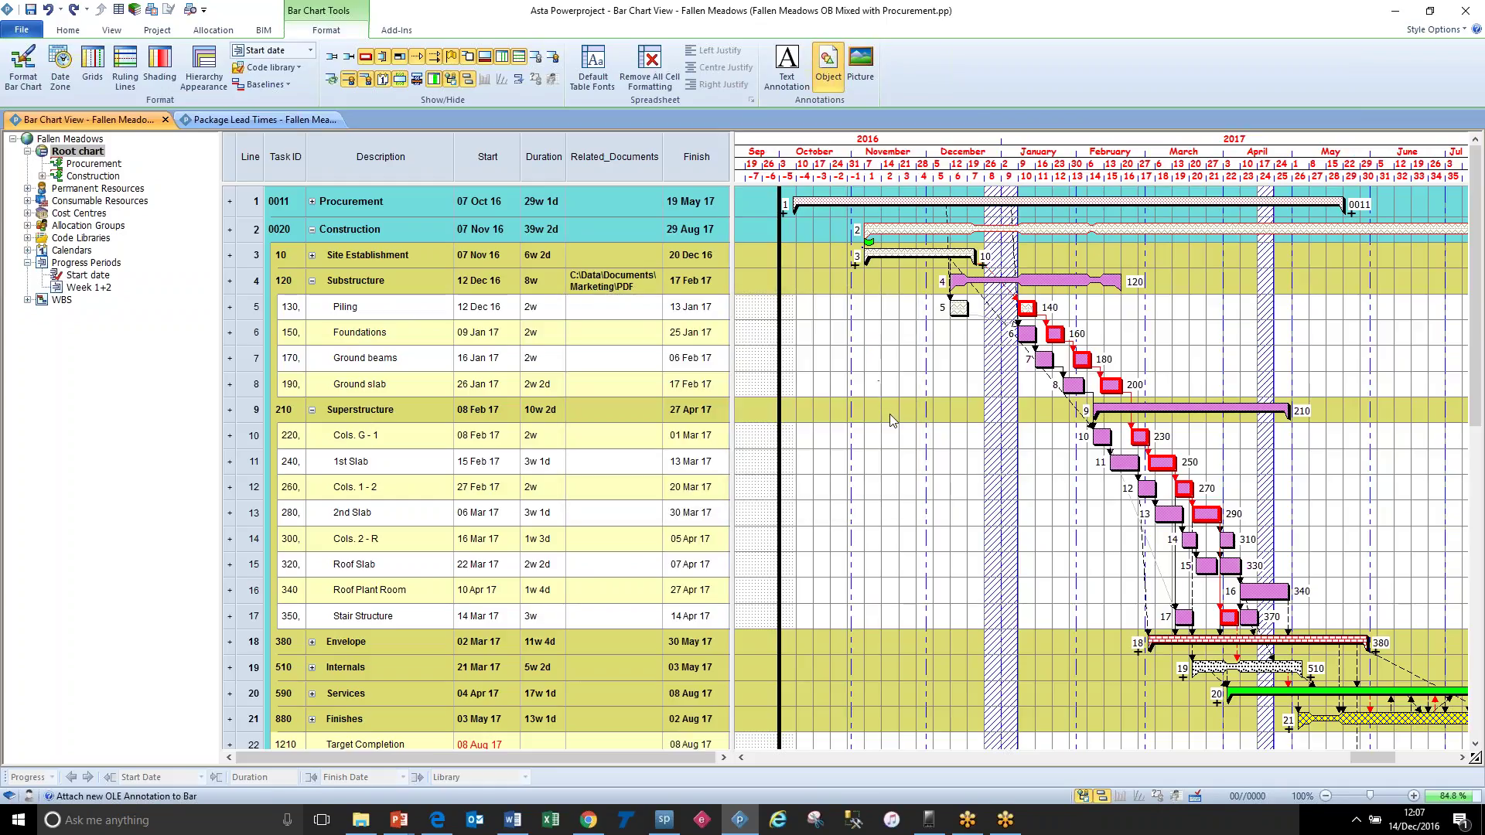
pyautogui.click(890, 415)
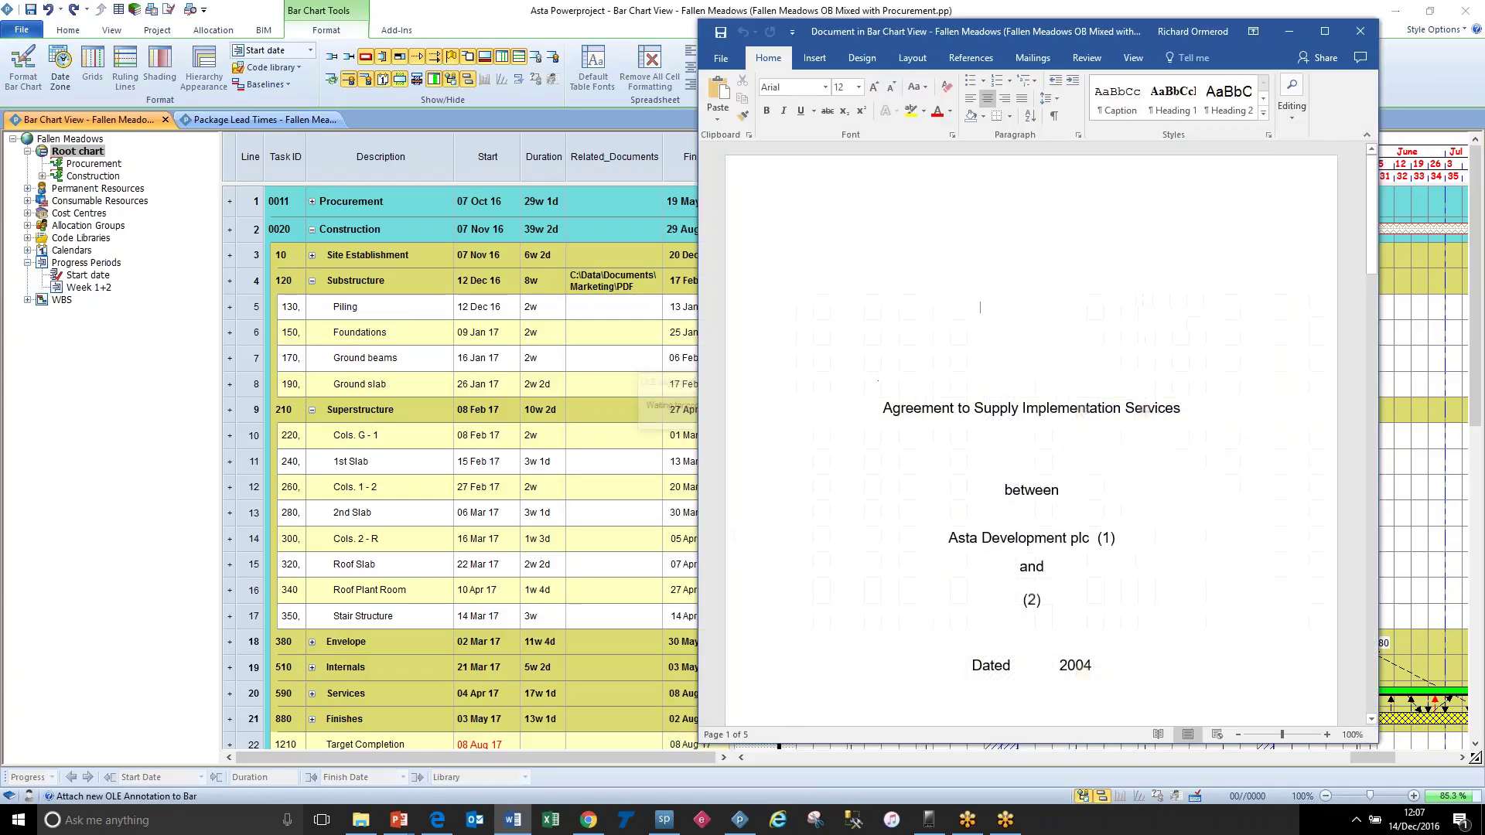
pyautogui.click(1358, 32)
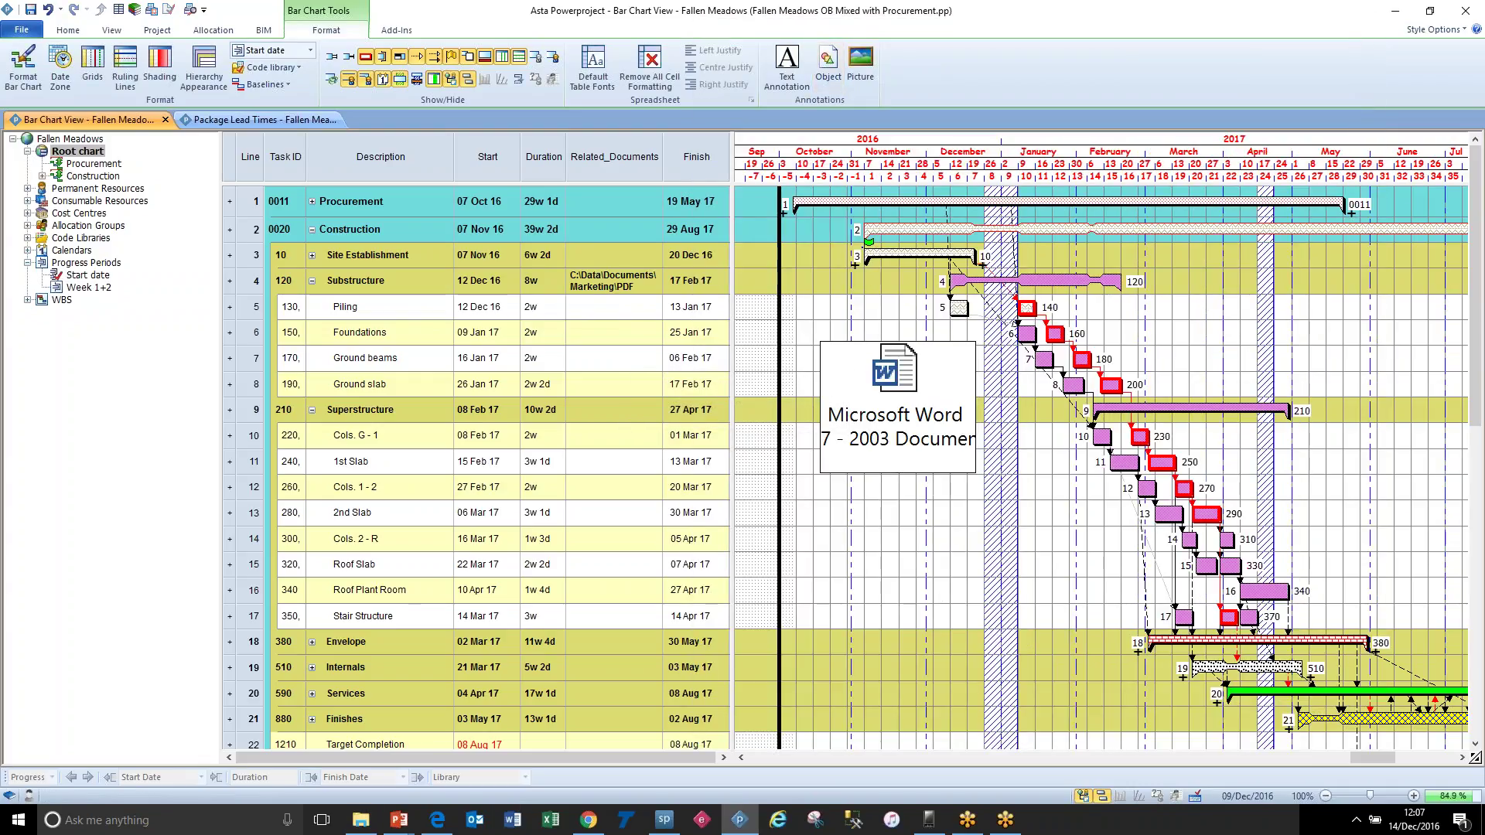
# Step: Shrink the Word document annotation beside the Foundations to Ground slab rows and delete it from the chart
pyautogui.click(866, 379)
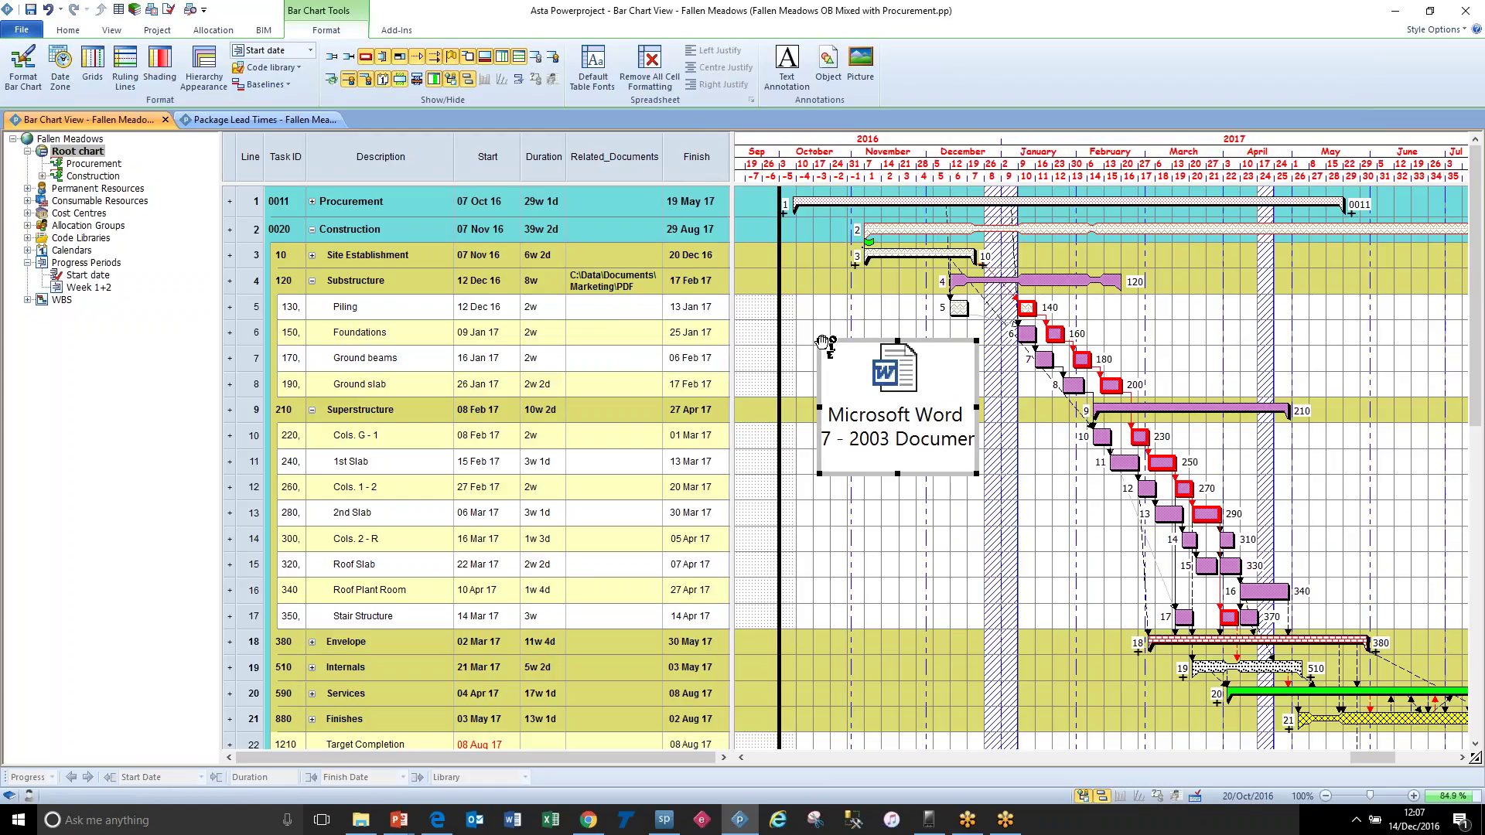
pyautogui.moveTo(840, 360)
pyautogui.mouseDown()
pyautogui.moveTo(936, 437)
pyautogui.moveTo(901, 368)
pyautogui.moveTo(886, 371)
pyautogui.mouseUp()
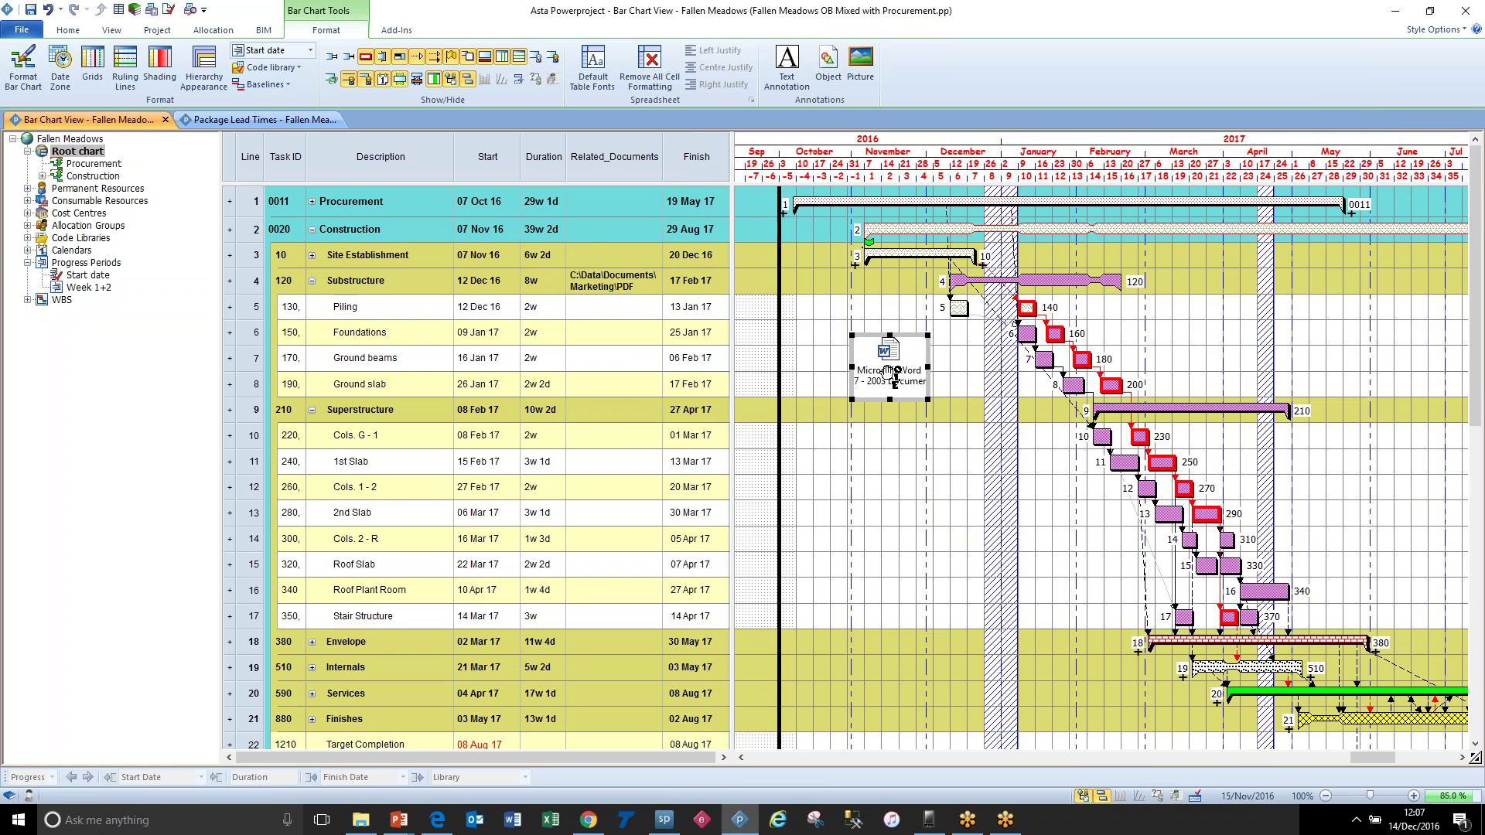
pyautogui.press('Delete')
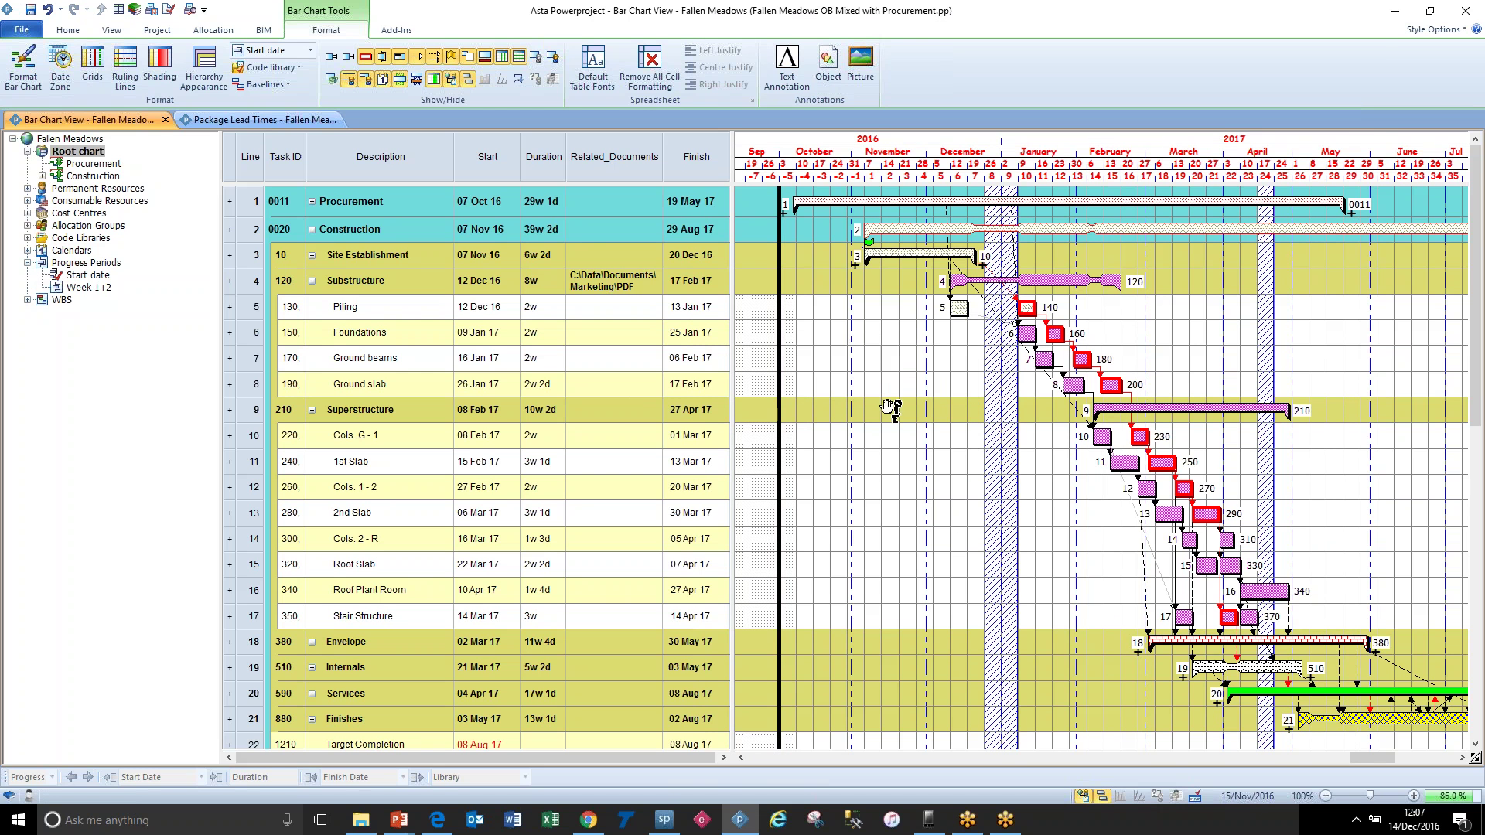
# Step: Open the Word agreement embedded on the bar chart and close its document window
pyautogui.doubleClick(891, 410)
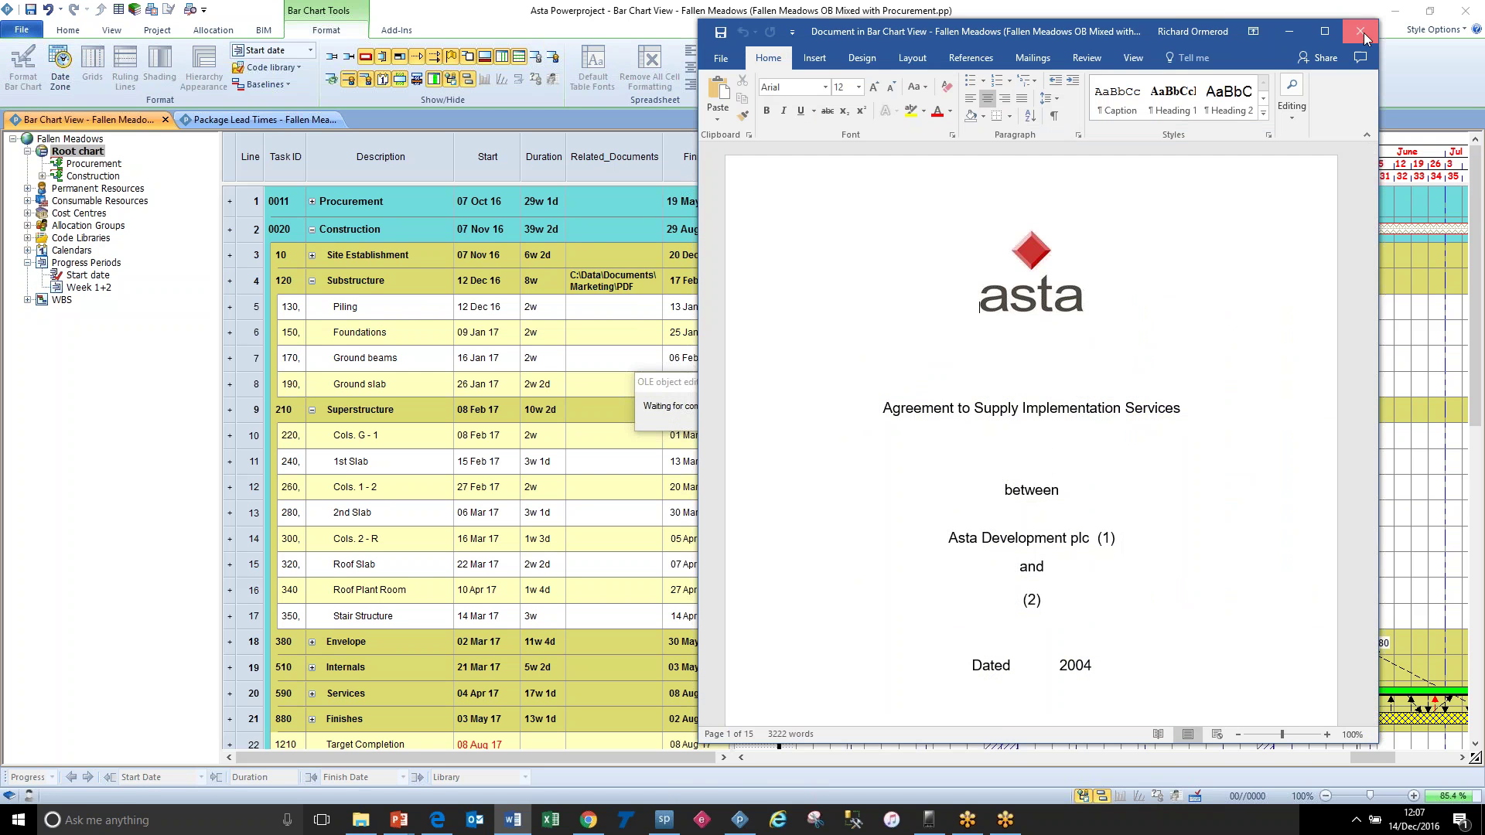
pyautogui.click(1362, 34)
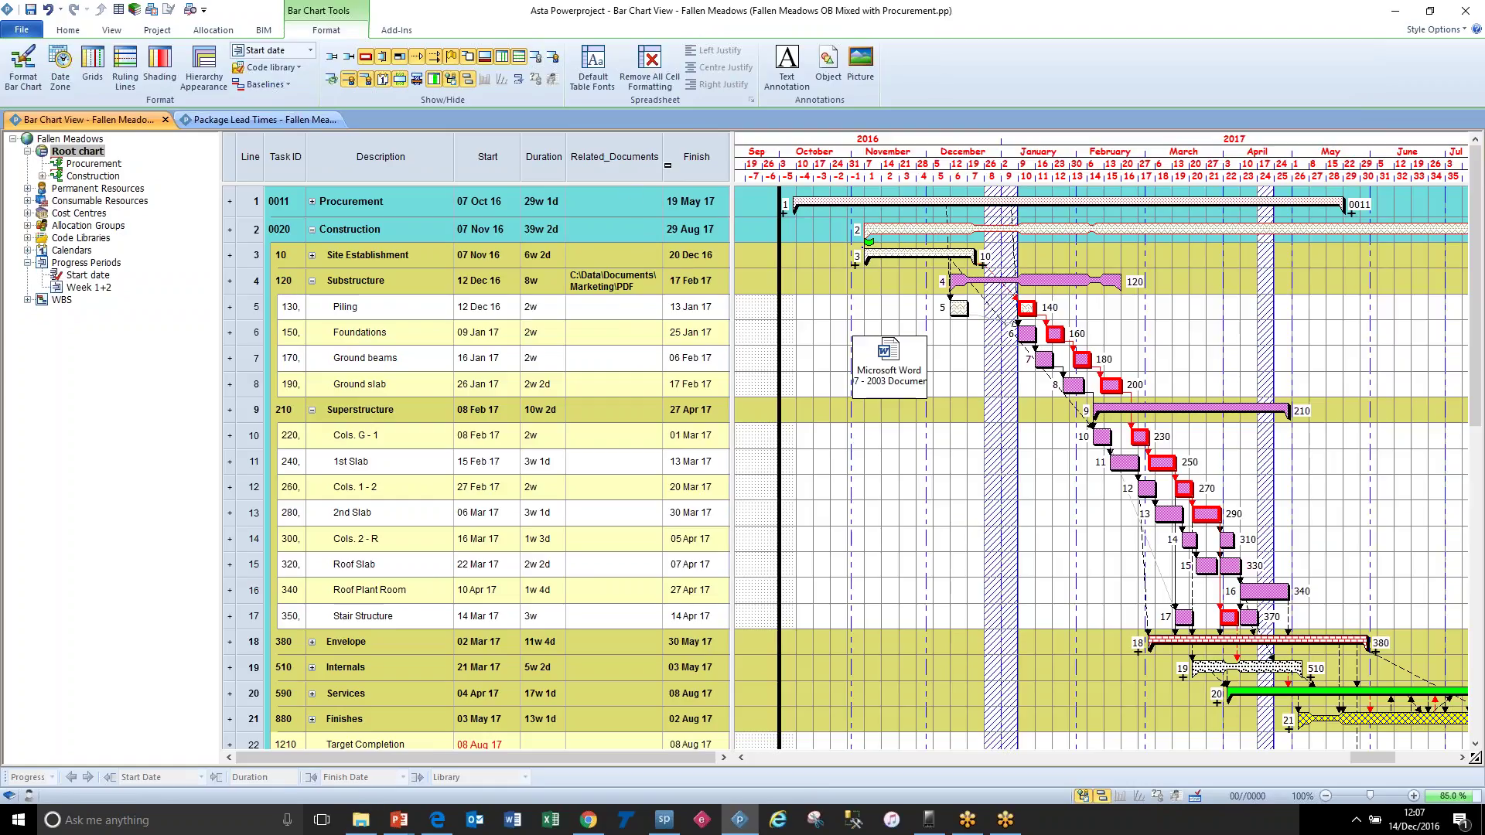
# Step: Narrow the Related_Documents column and shrink the spreadsheet area so it ends at the Finish column
pyautogui.moveTo(663, 166); pyautogui.dragTo(628, 172)
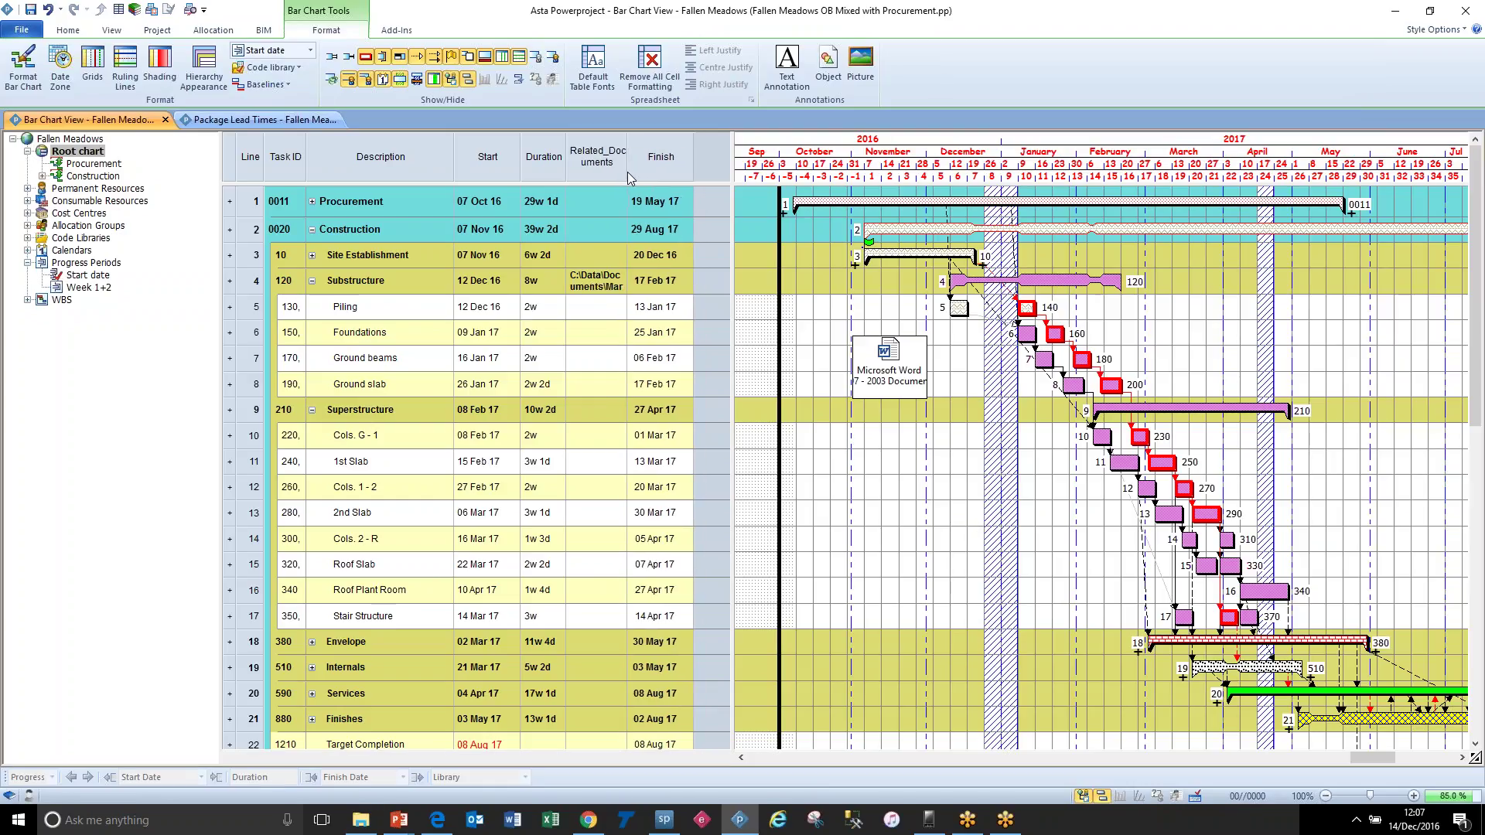
pyautogui.moveTo(731, 230); pyautogui.dragTo(694, 231)
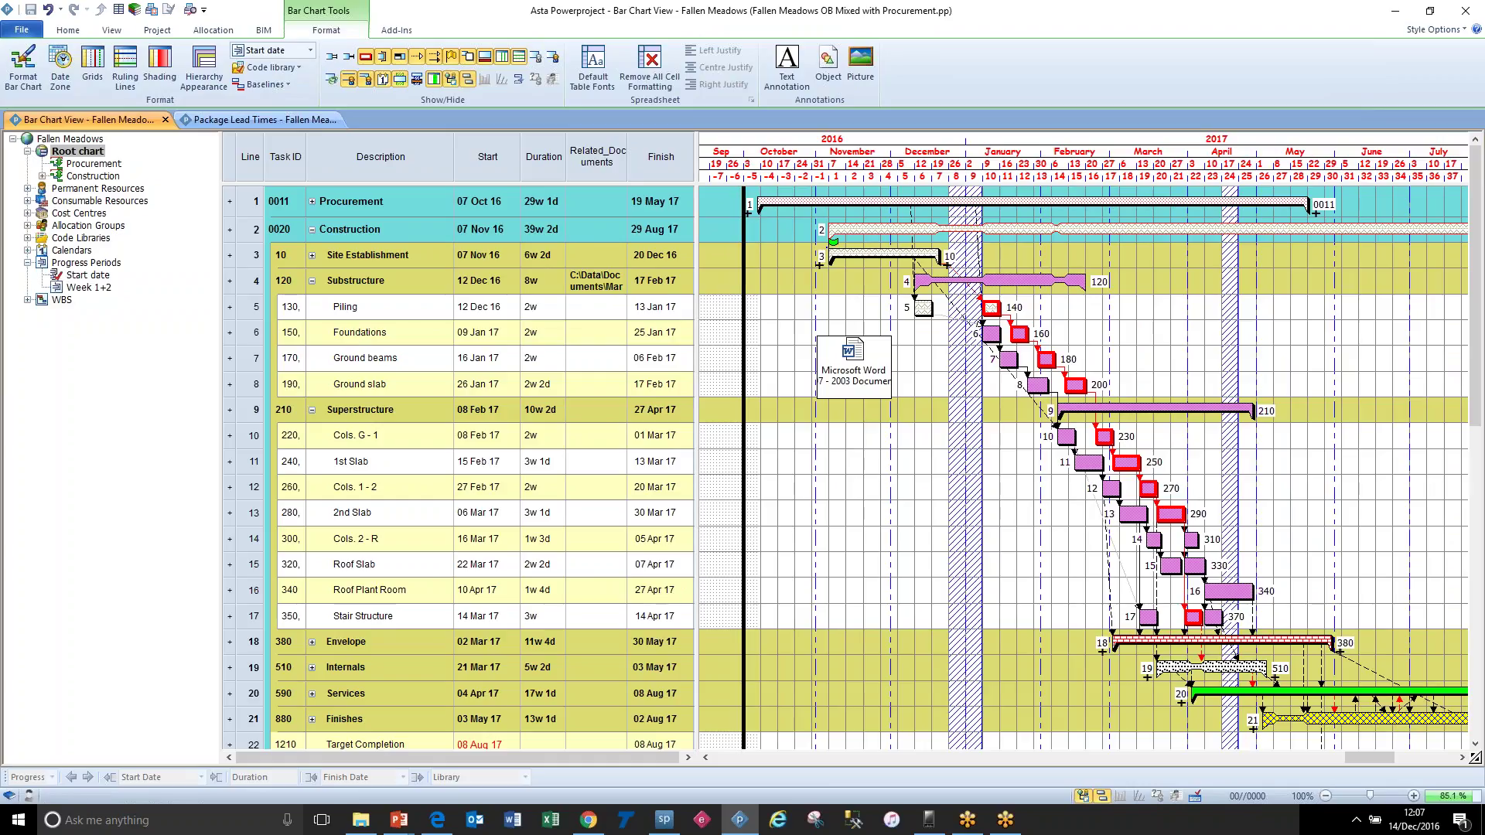
# Step: Close the procurement project and open the Progress View of the recent project Fallen Meadows OB Mixed.pp in Asta Powerproject
pyautogui.click(21, 37)
pyautogui.click(24, 139)
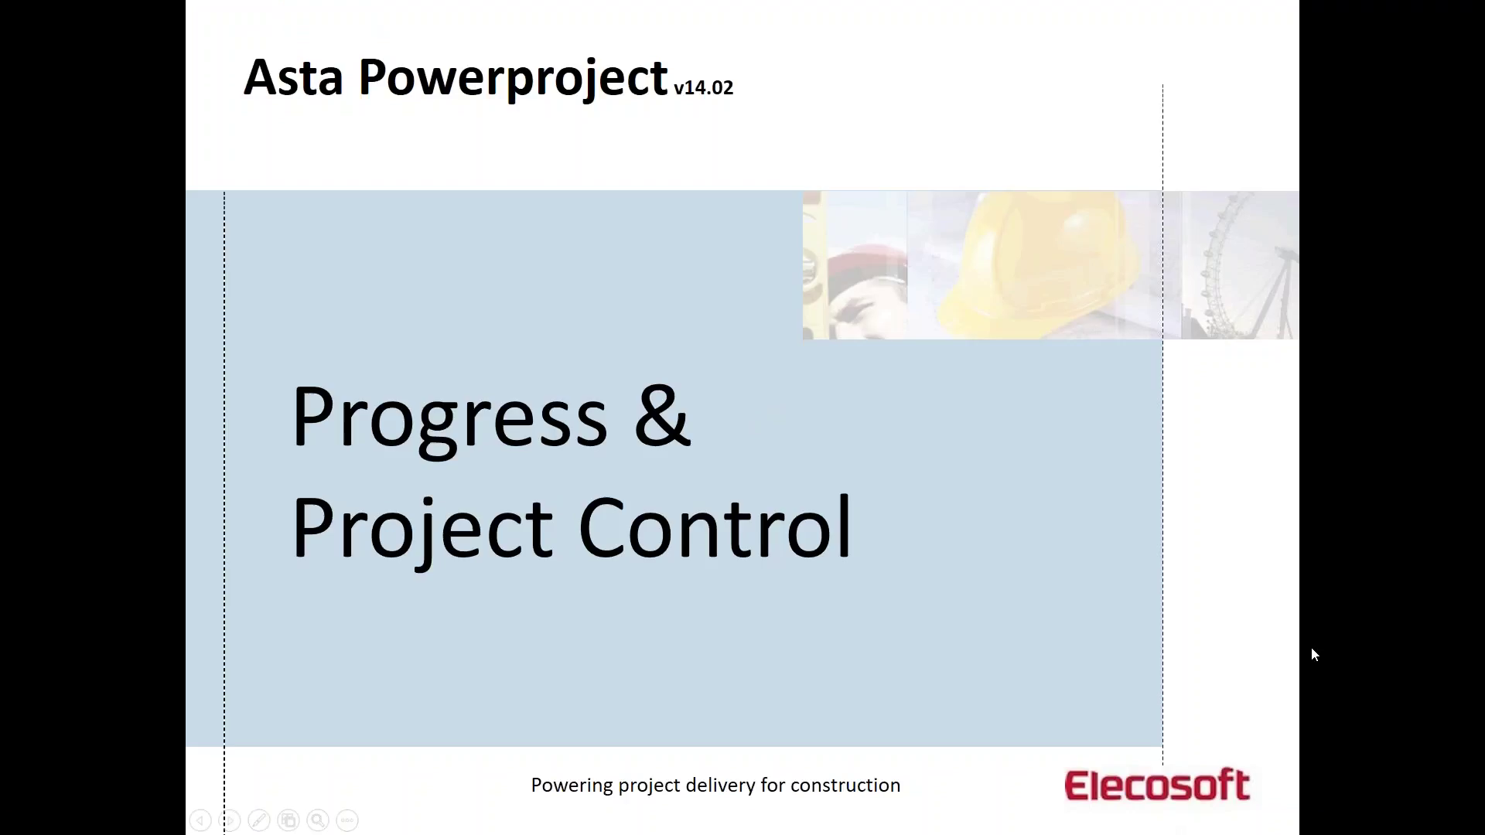
pyautogui.hotkey('alt', 'Tab')
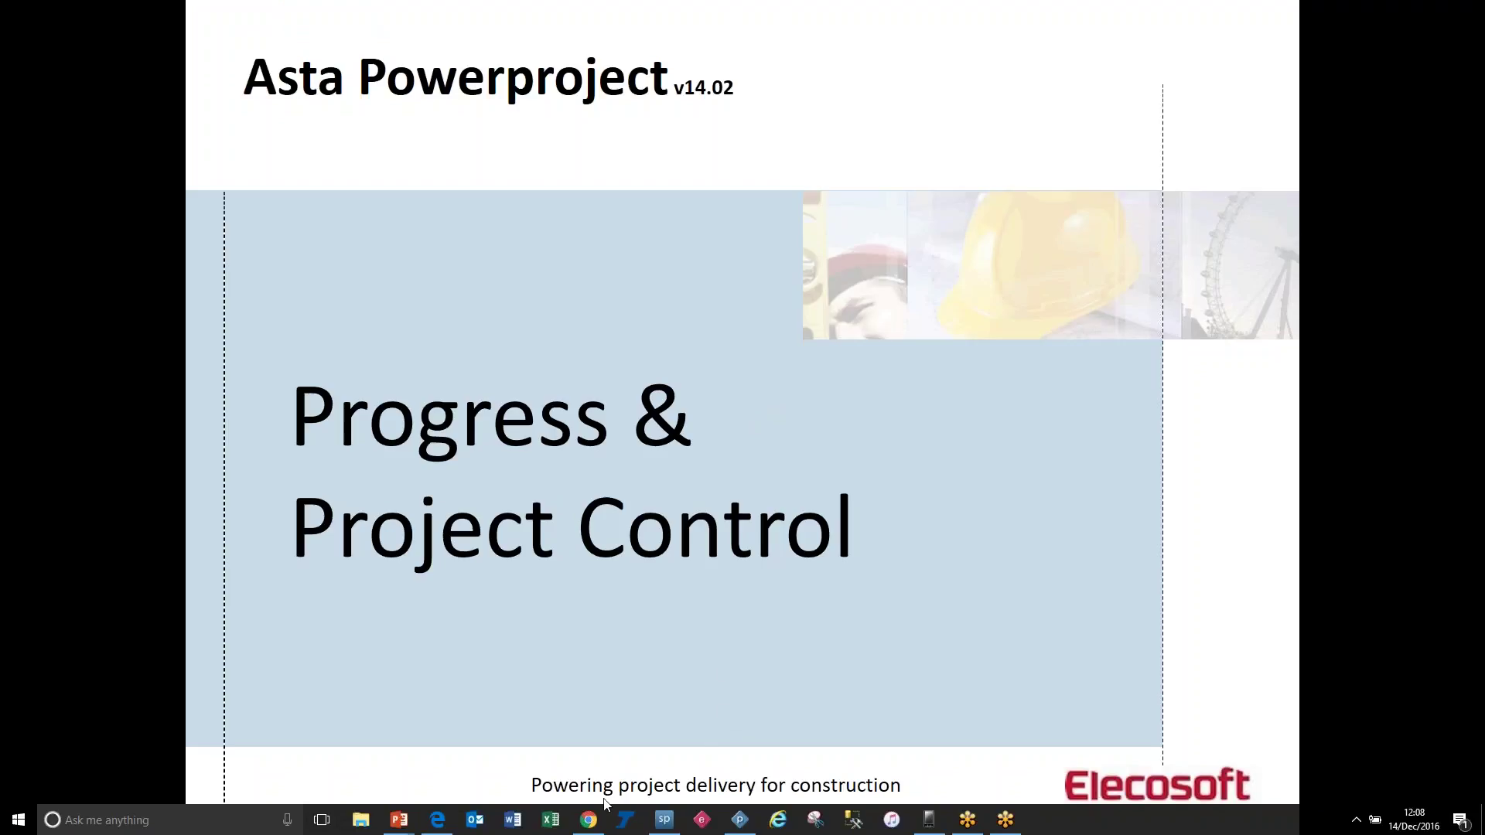
pyautogui.click(739, 821)
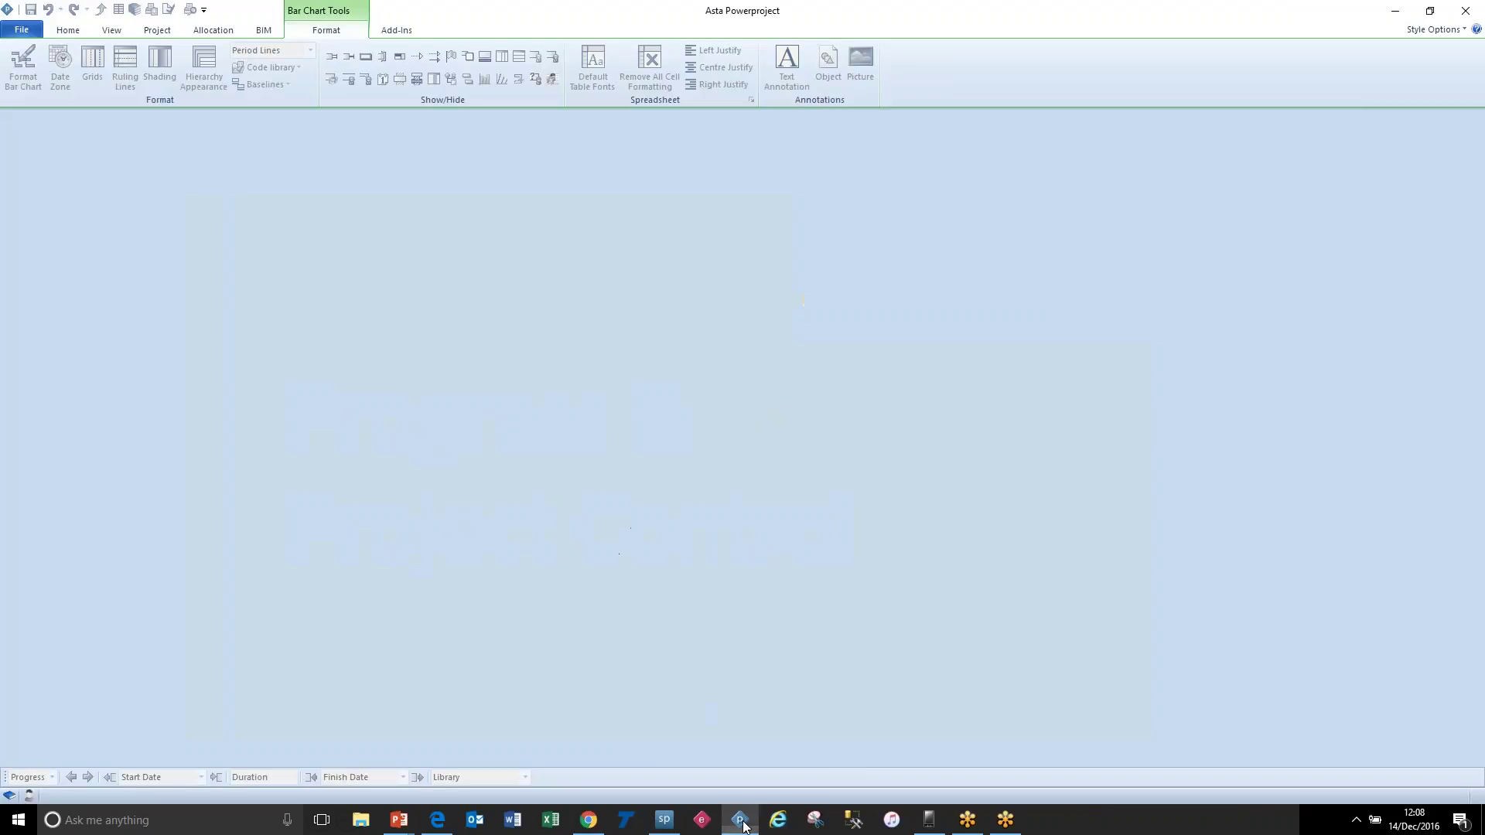
pyautogui.click(22, 31)
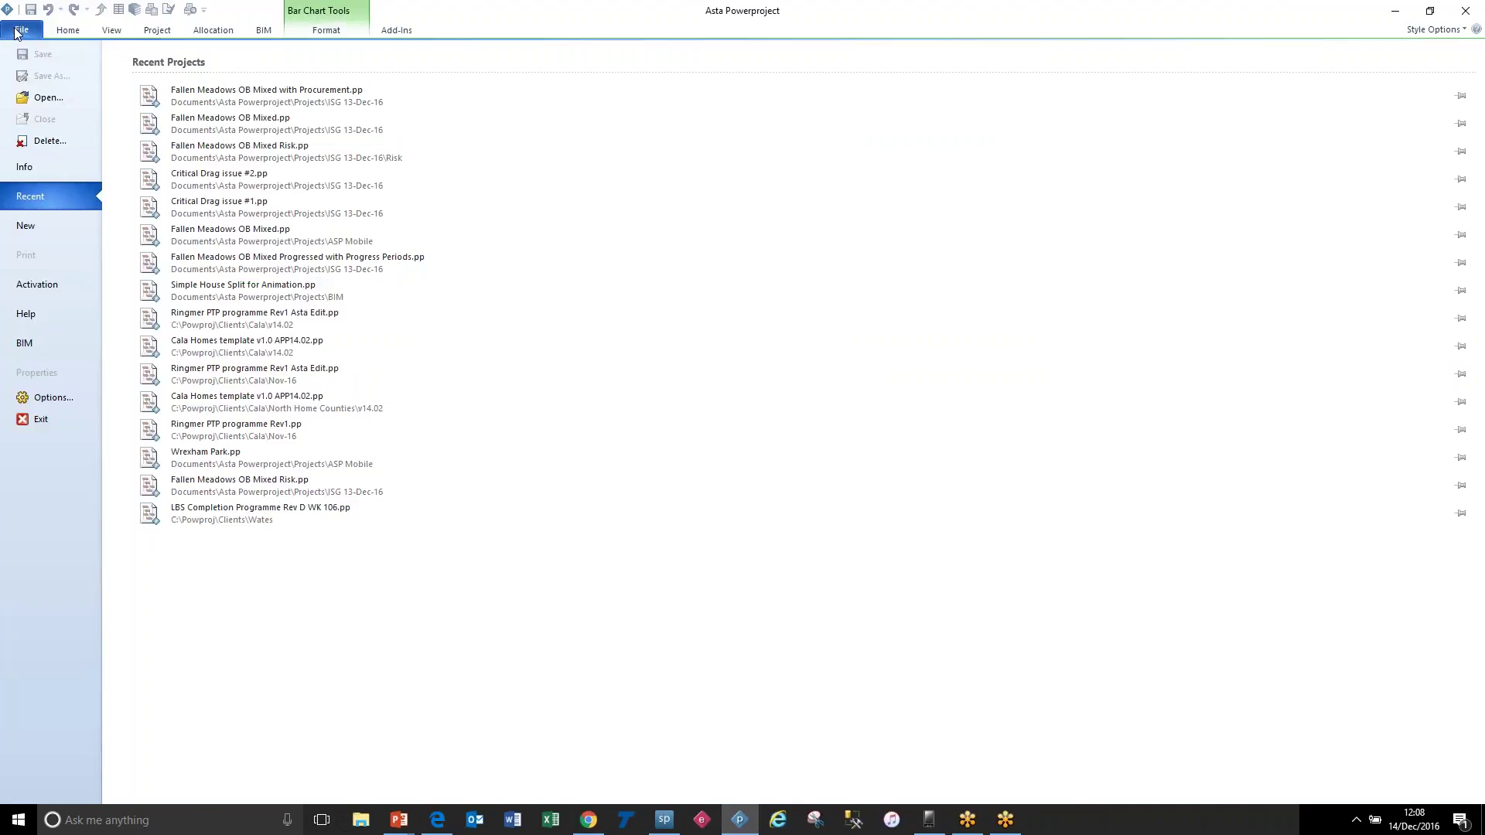
pyautogui.click(294, 126)
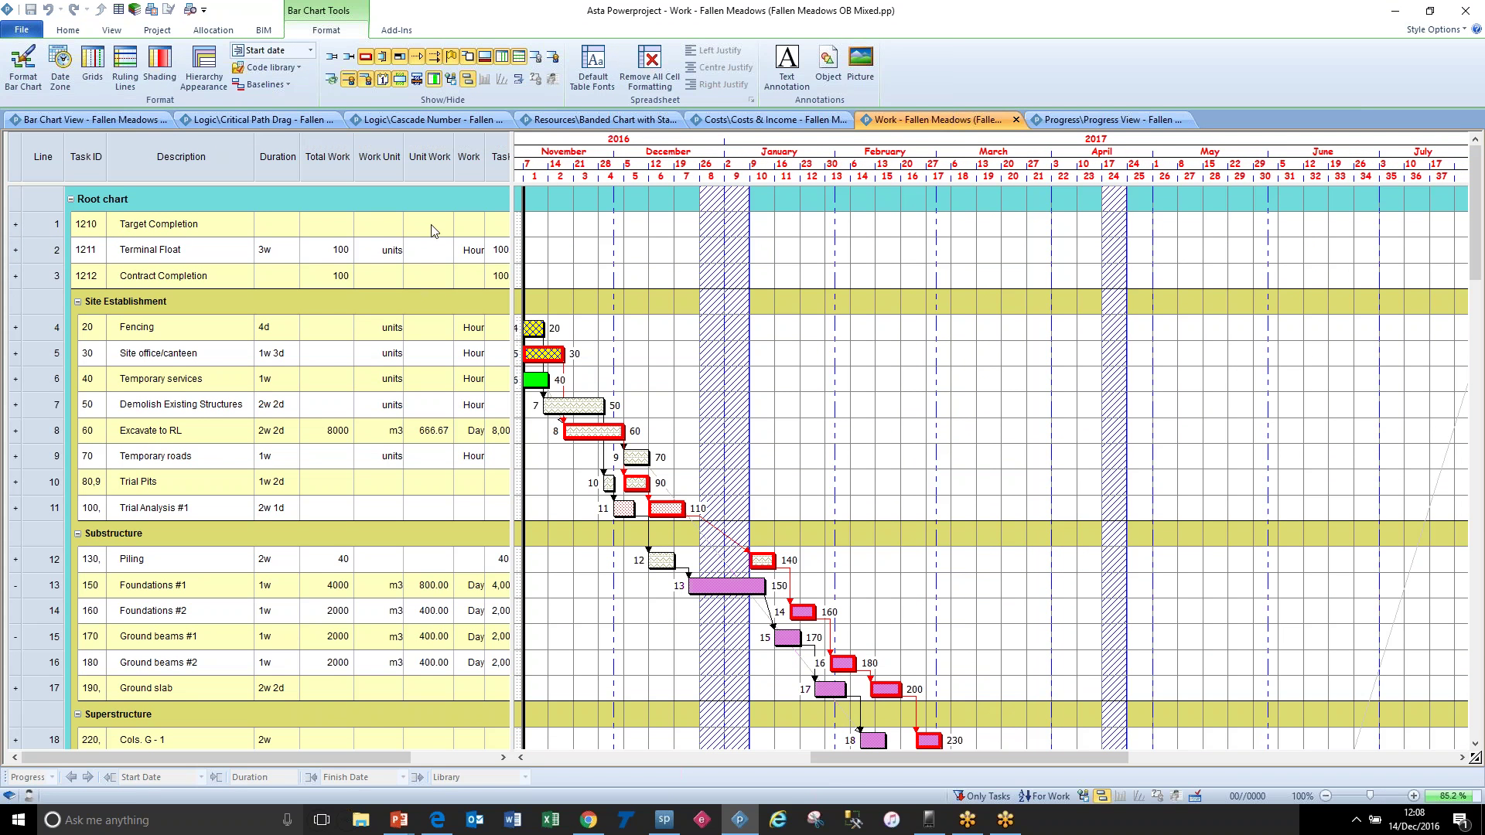
pyautogui.click(1075, 121)
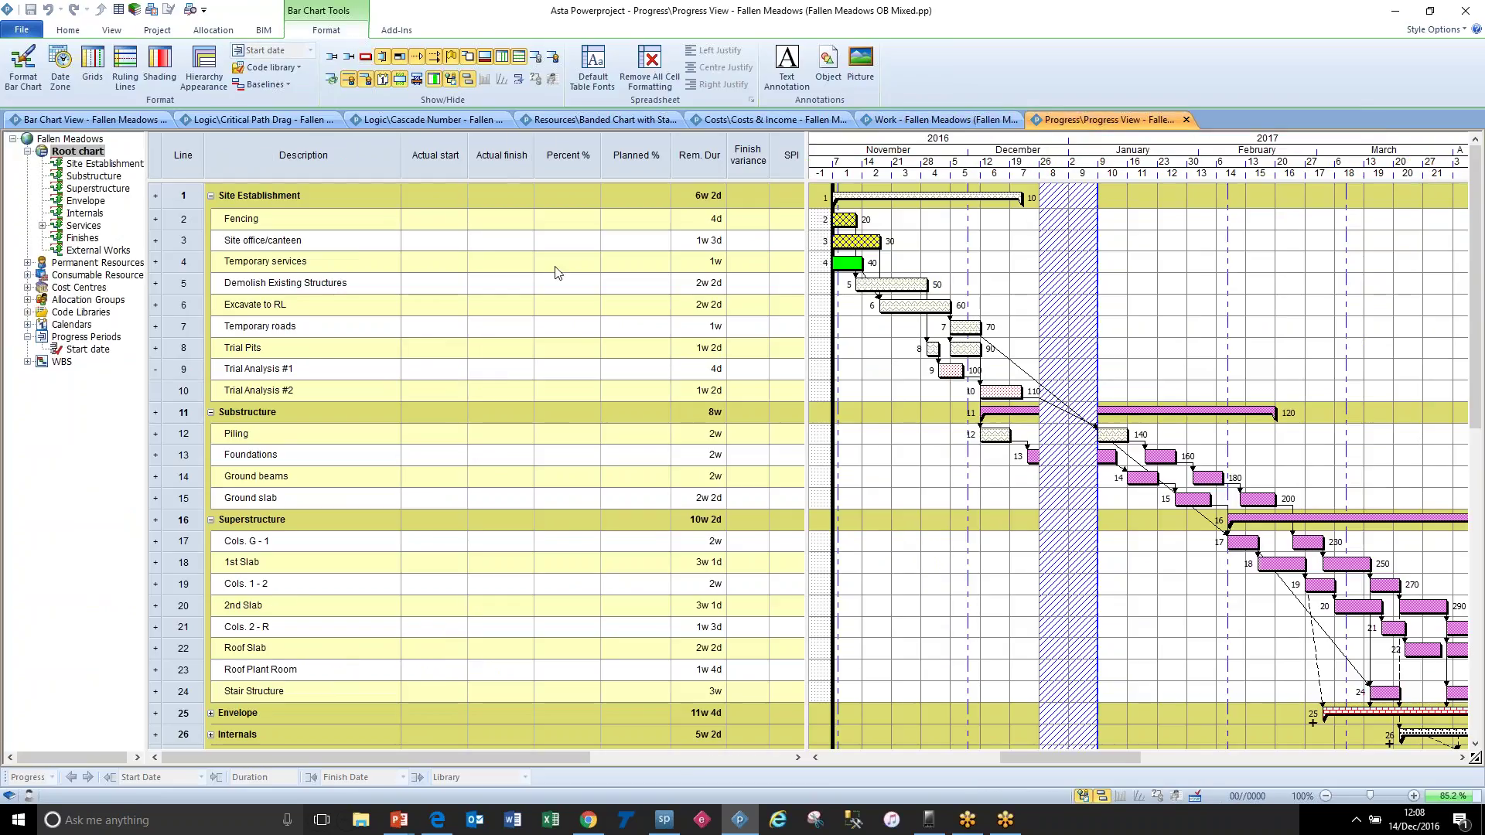
# Step: Examine the Actual start, Actual finish, Percent %, Planned %, Rem. Dur, Finish variance and SPI columns, and slightly widen the spreadsheet area
pyautogui.moveTo(441, 163); pyautogui.dragTo(782, 159)
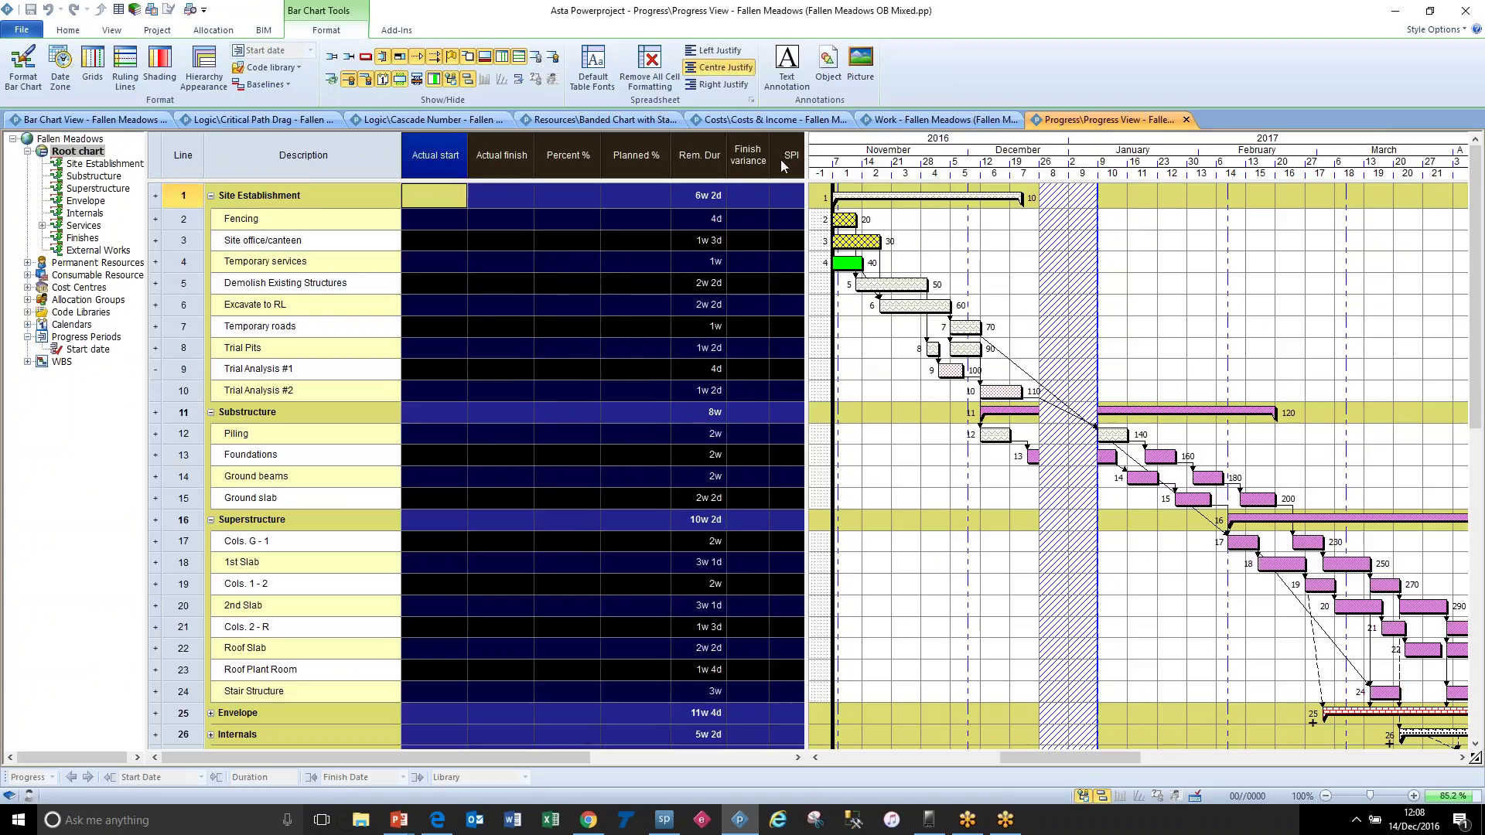
pyautogui.press('Escape')
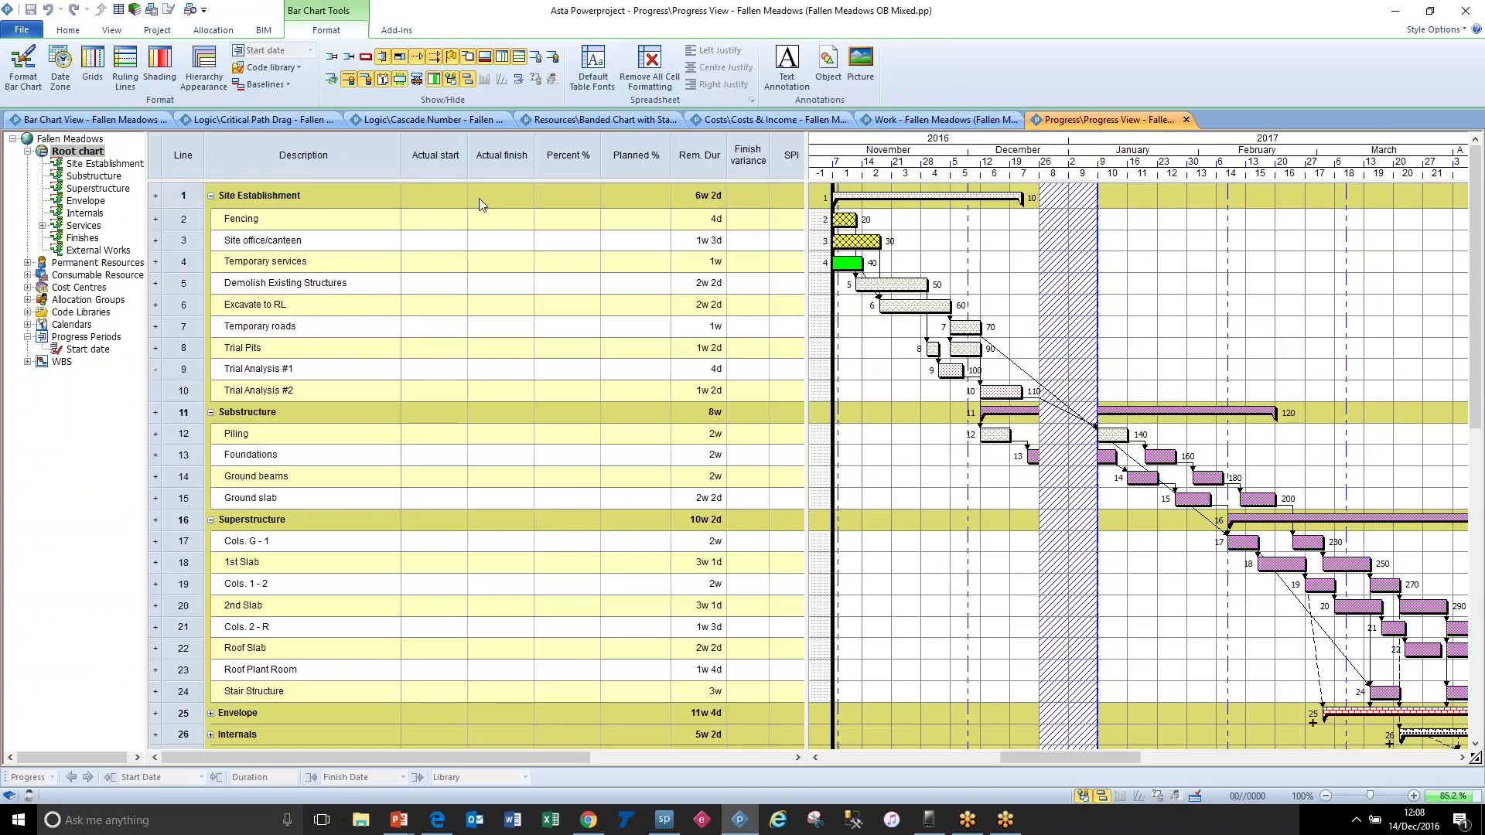
pyautogui.click(436, 157)
pyautogui.click(494, 158)
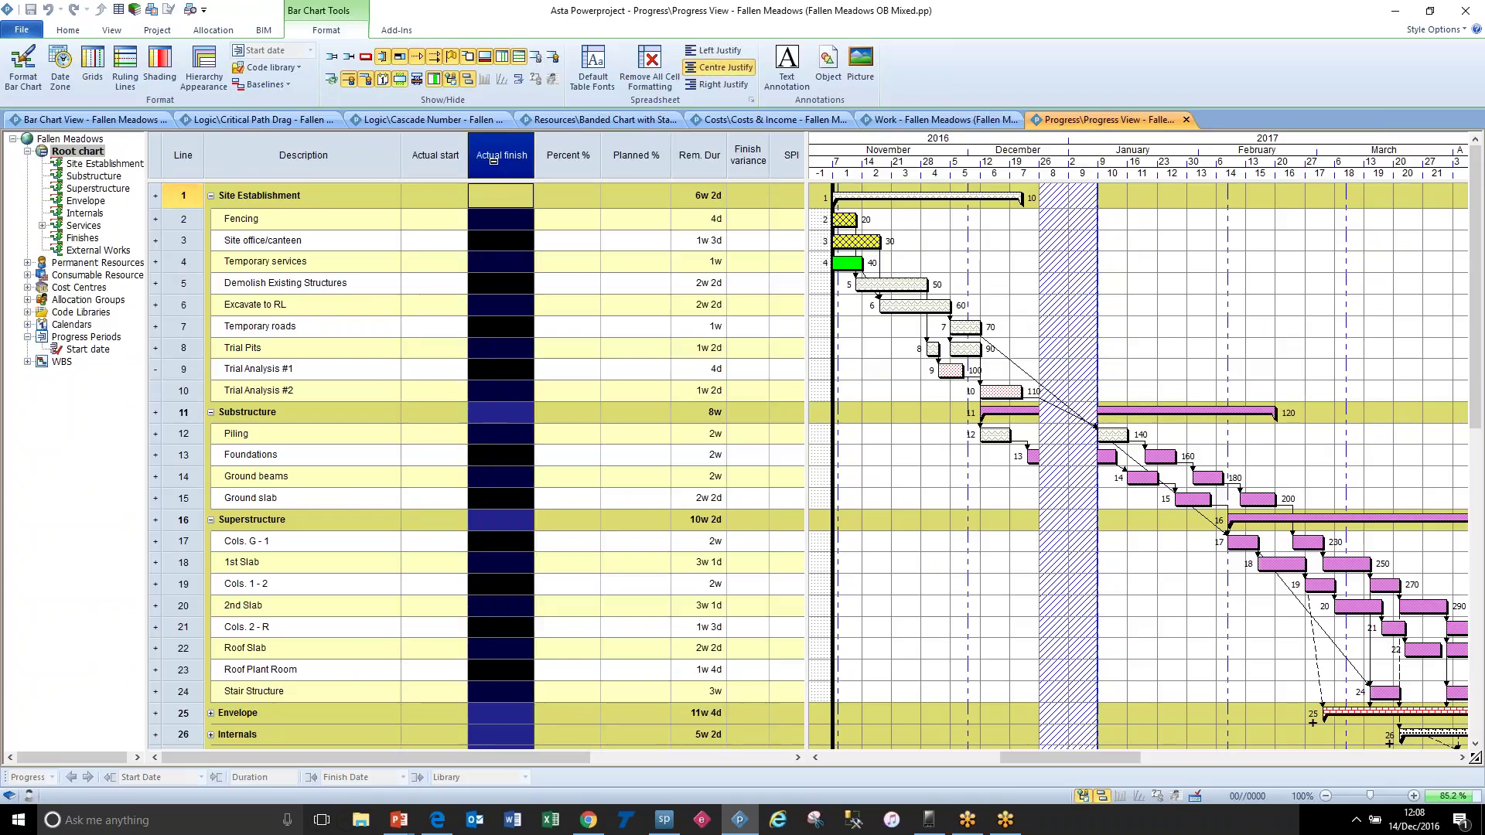
pyautogui.click(557, 160)
pyautogui.click(633, 163)
pyautogui.click(703, 167)
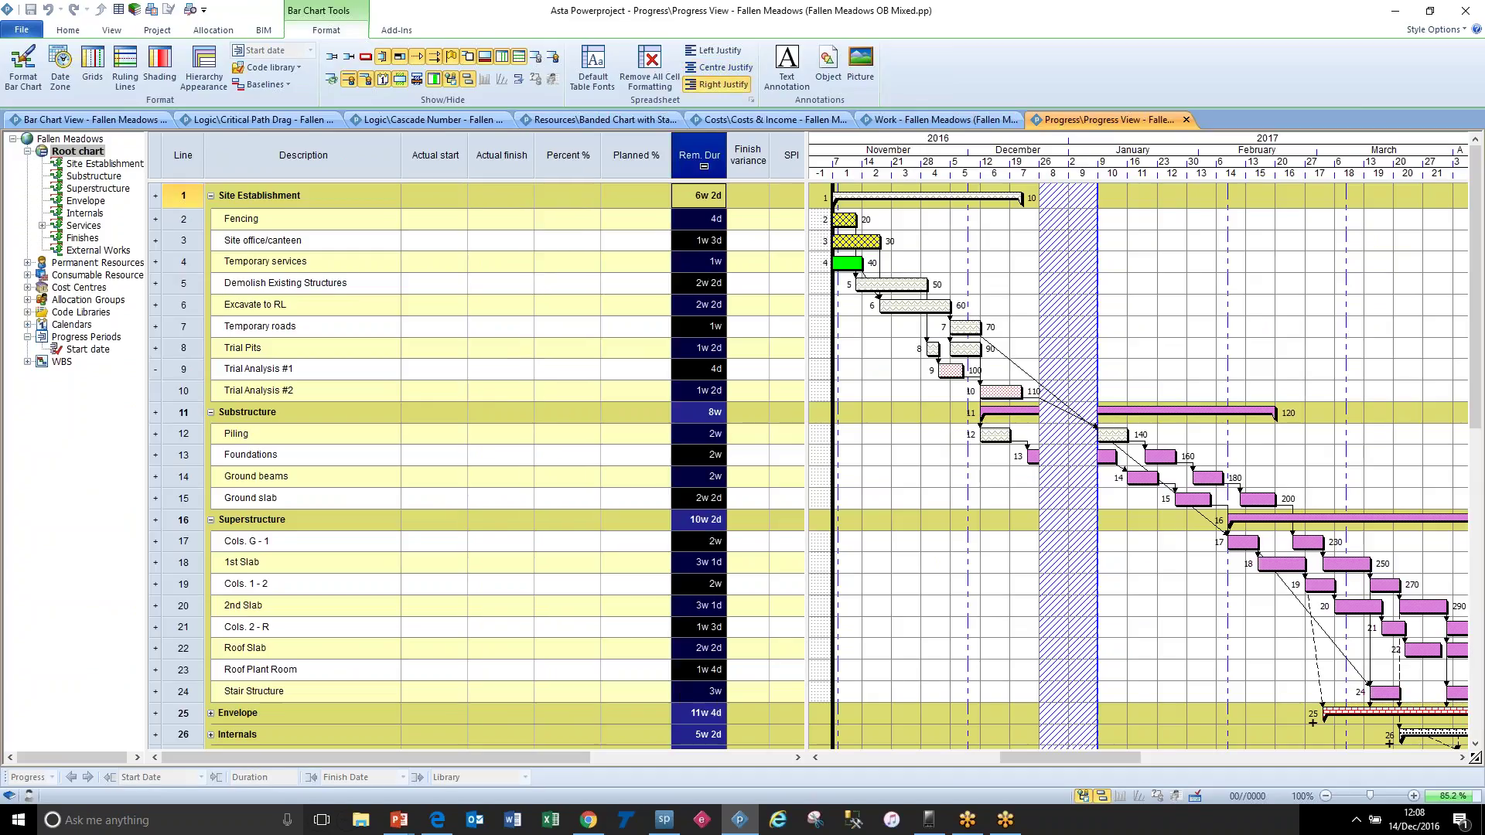
pyautogui.click(748, 160)
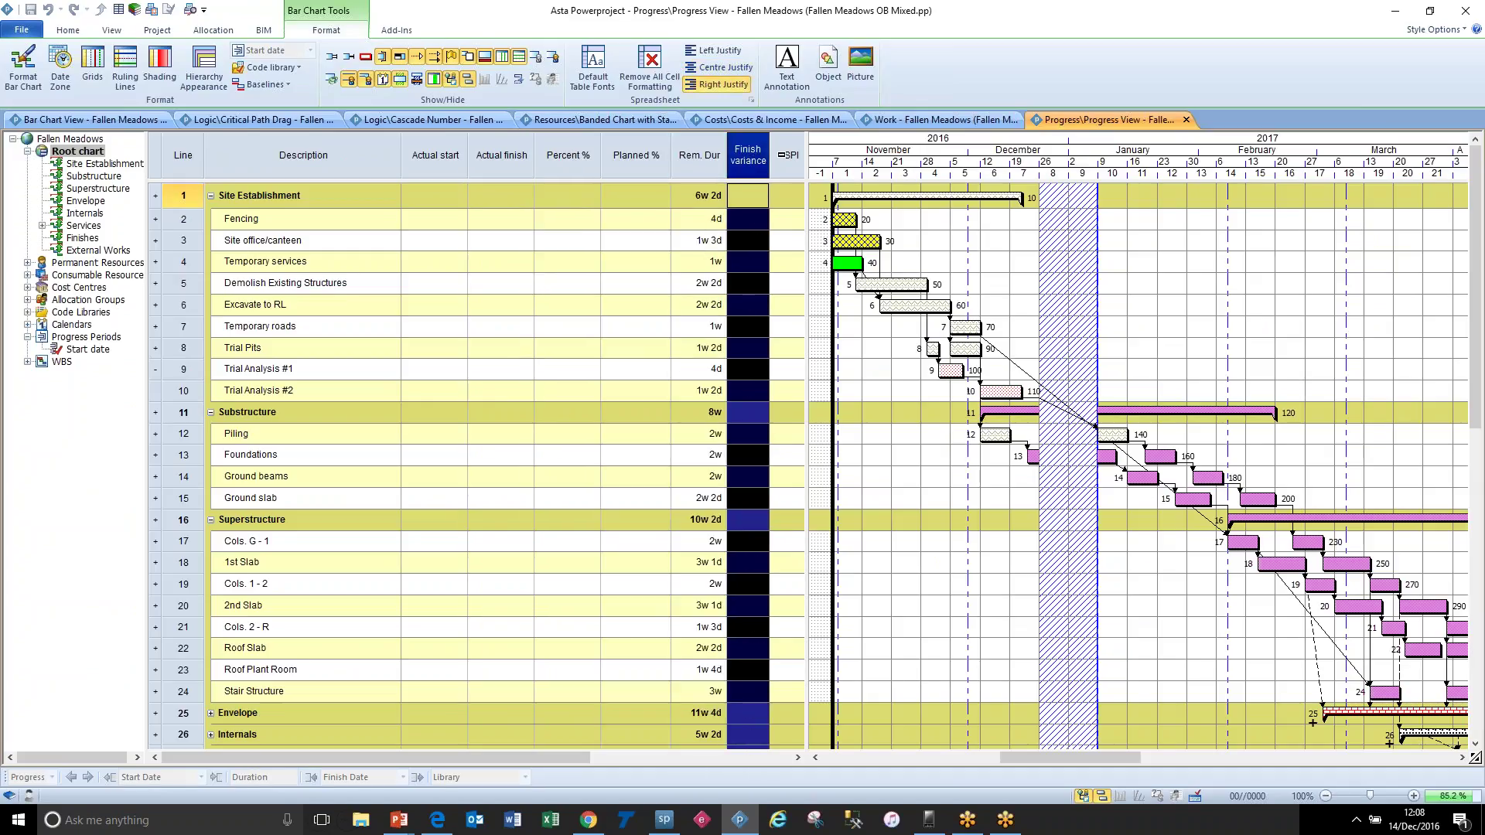
pyautogui.click(789, 159)
pyautogui.click(804, 222)
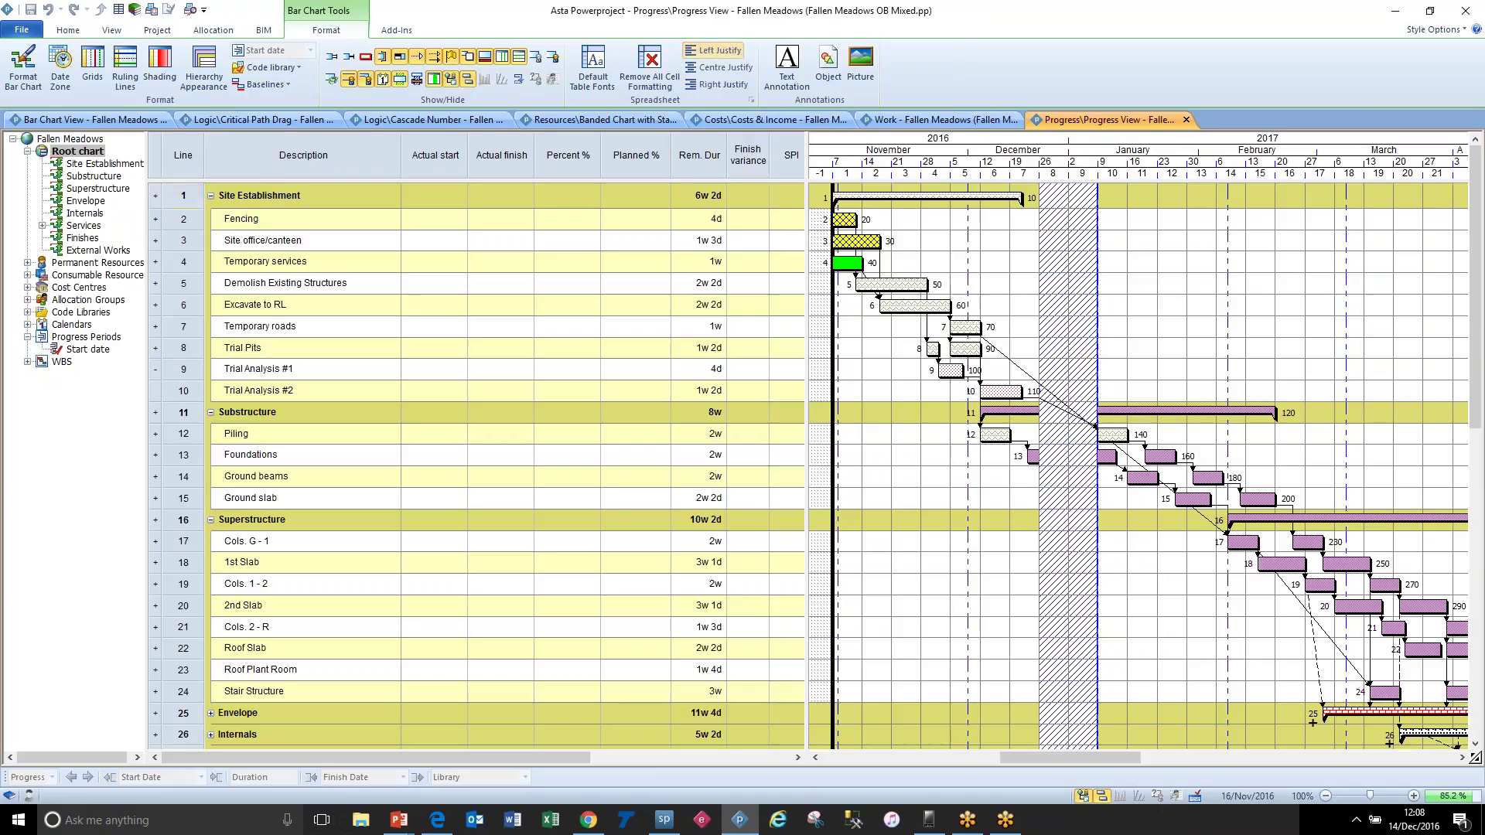
pyautogui.moveTo(807, 293)
pyautogui.mouseDown()
pyautogui.moveTo(1183, 306)
pyautogui.moveTo(815, 318)
pyautogui.mouseUp()
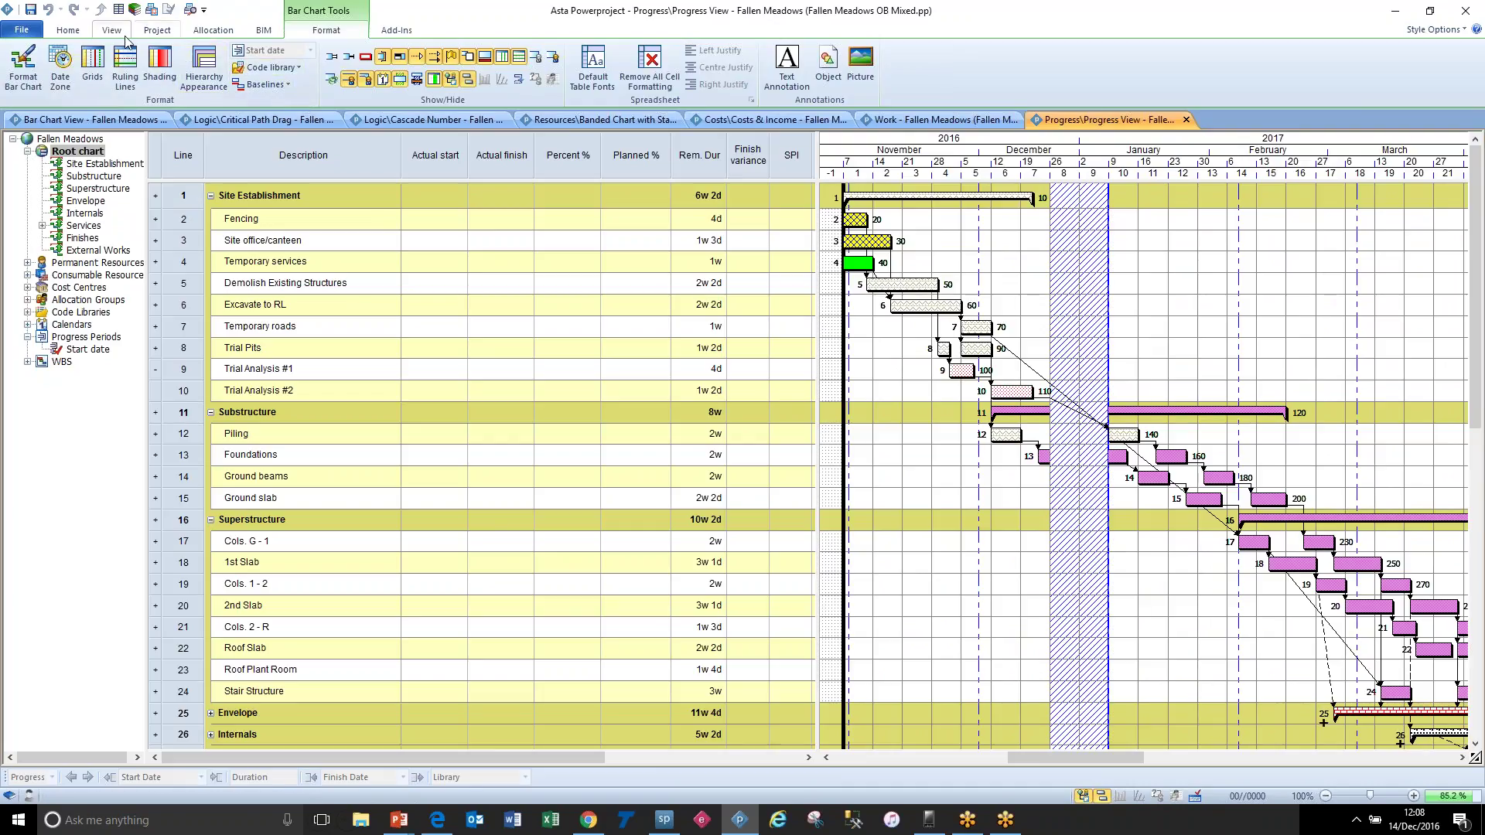
# Step: Create a new project baseline named Contract Plan, keeping the default issue date
pyautogui.click(155, 31)
pyautogui.click(66, 63)
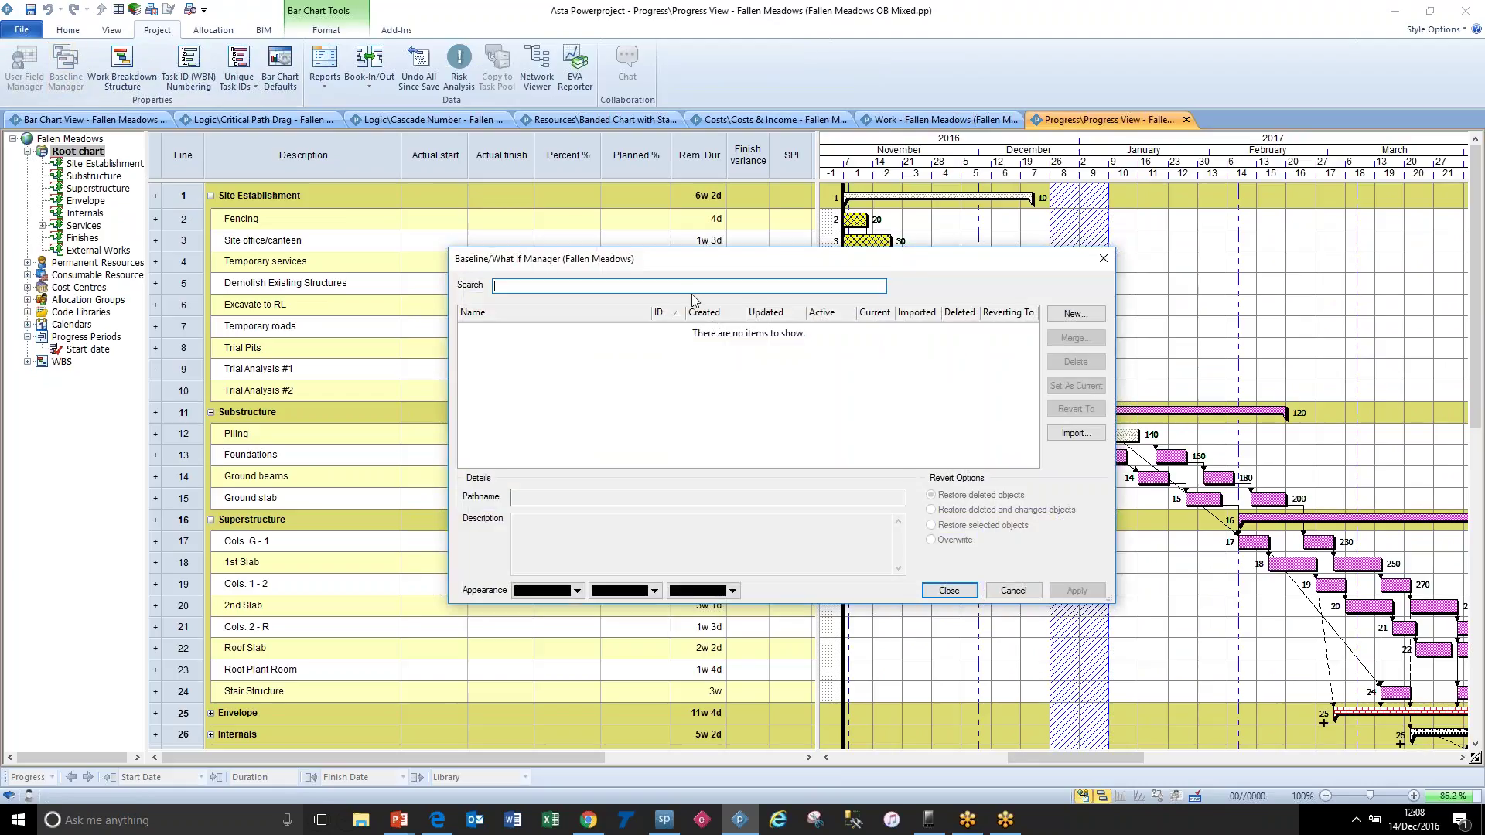
pyautogui.click(1088, 317)
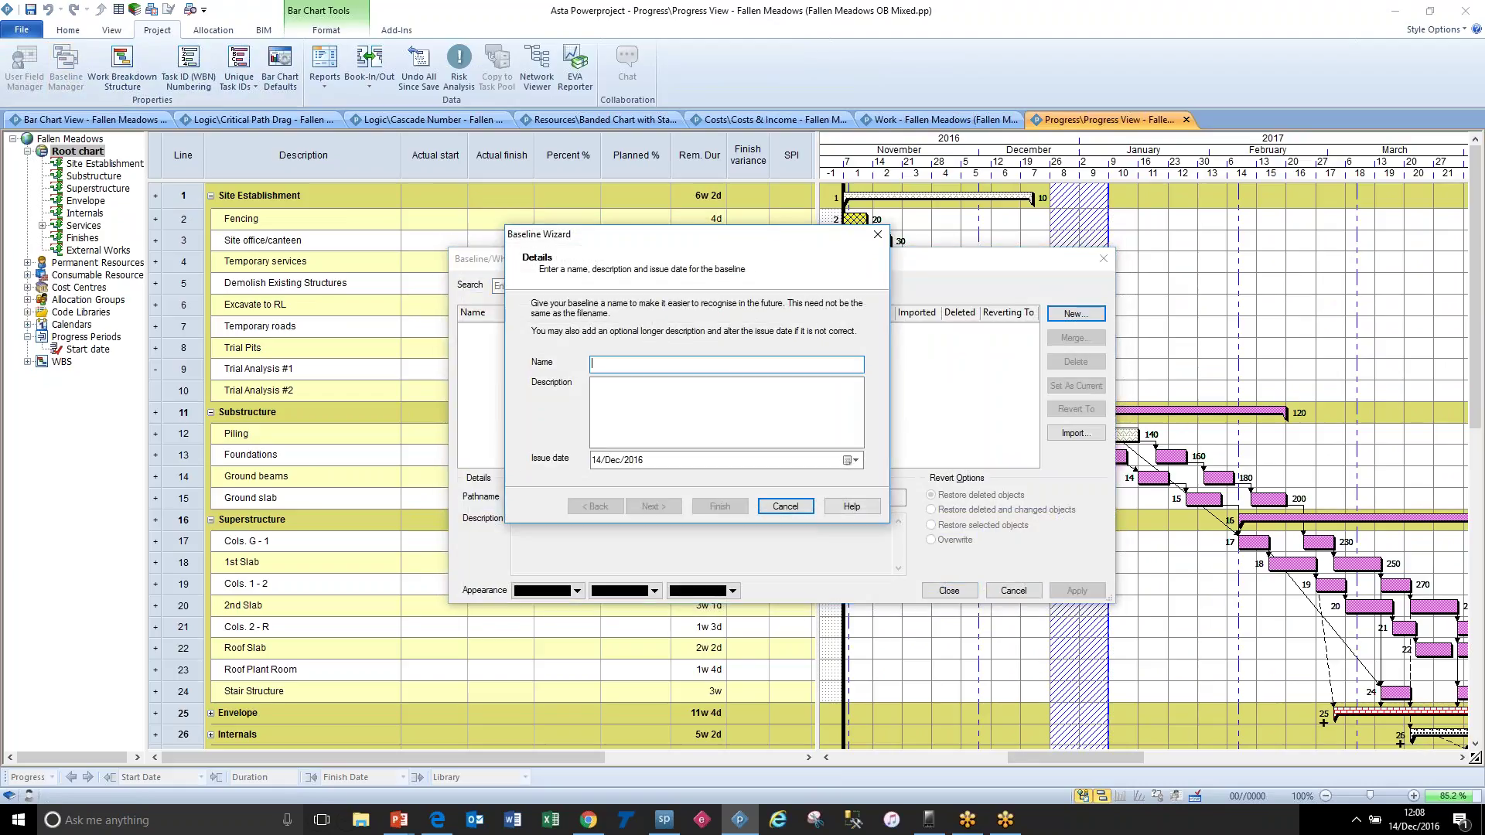
pyautogui.write('Cont')
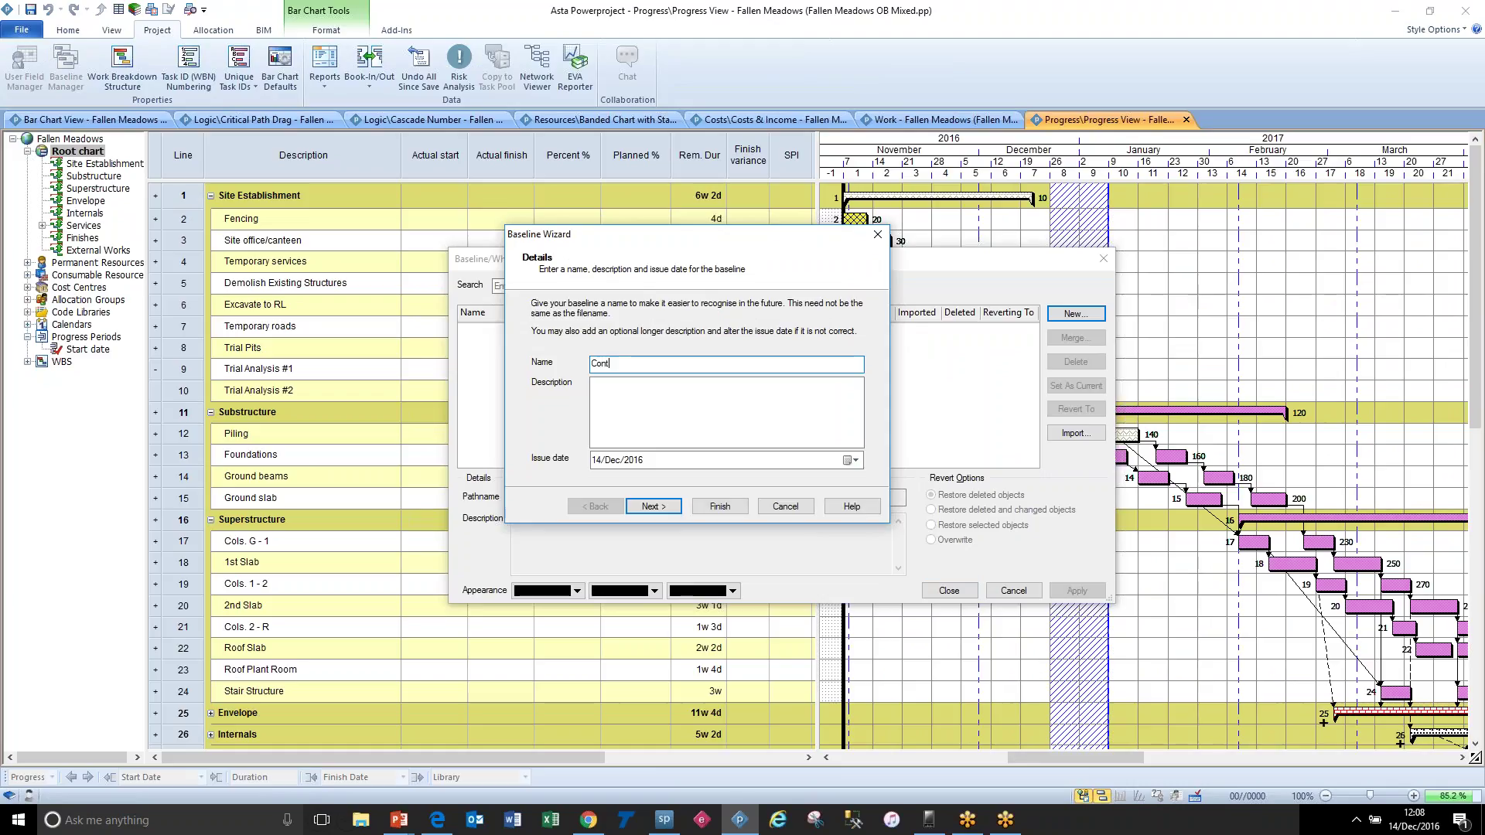
pyautogui.write('ract Plan')
pyautogui.click(720, 507)
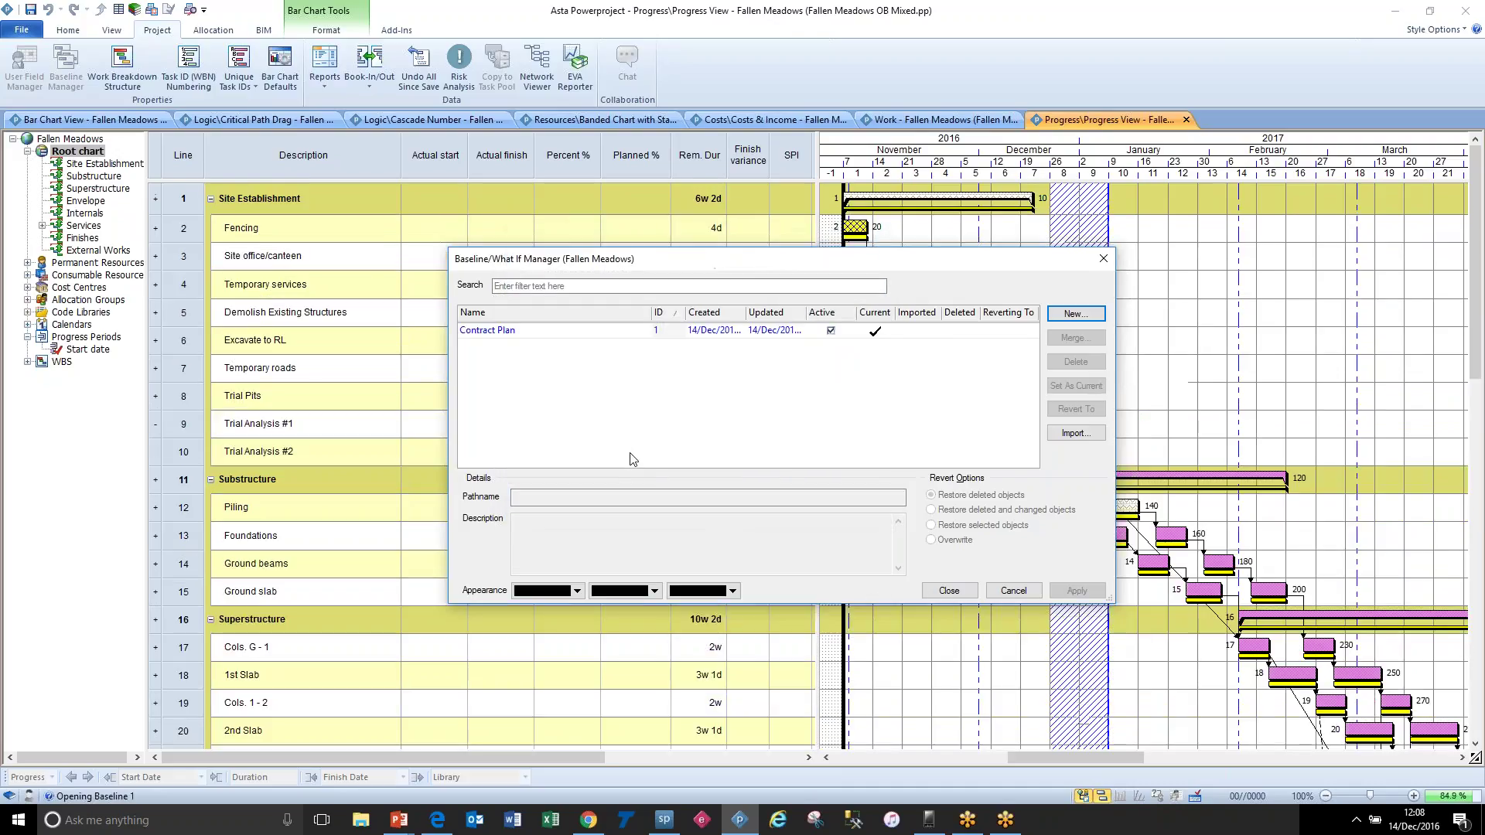
pyautogui.click(557, 338)
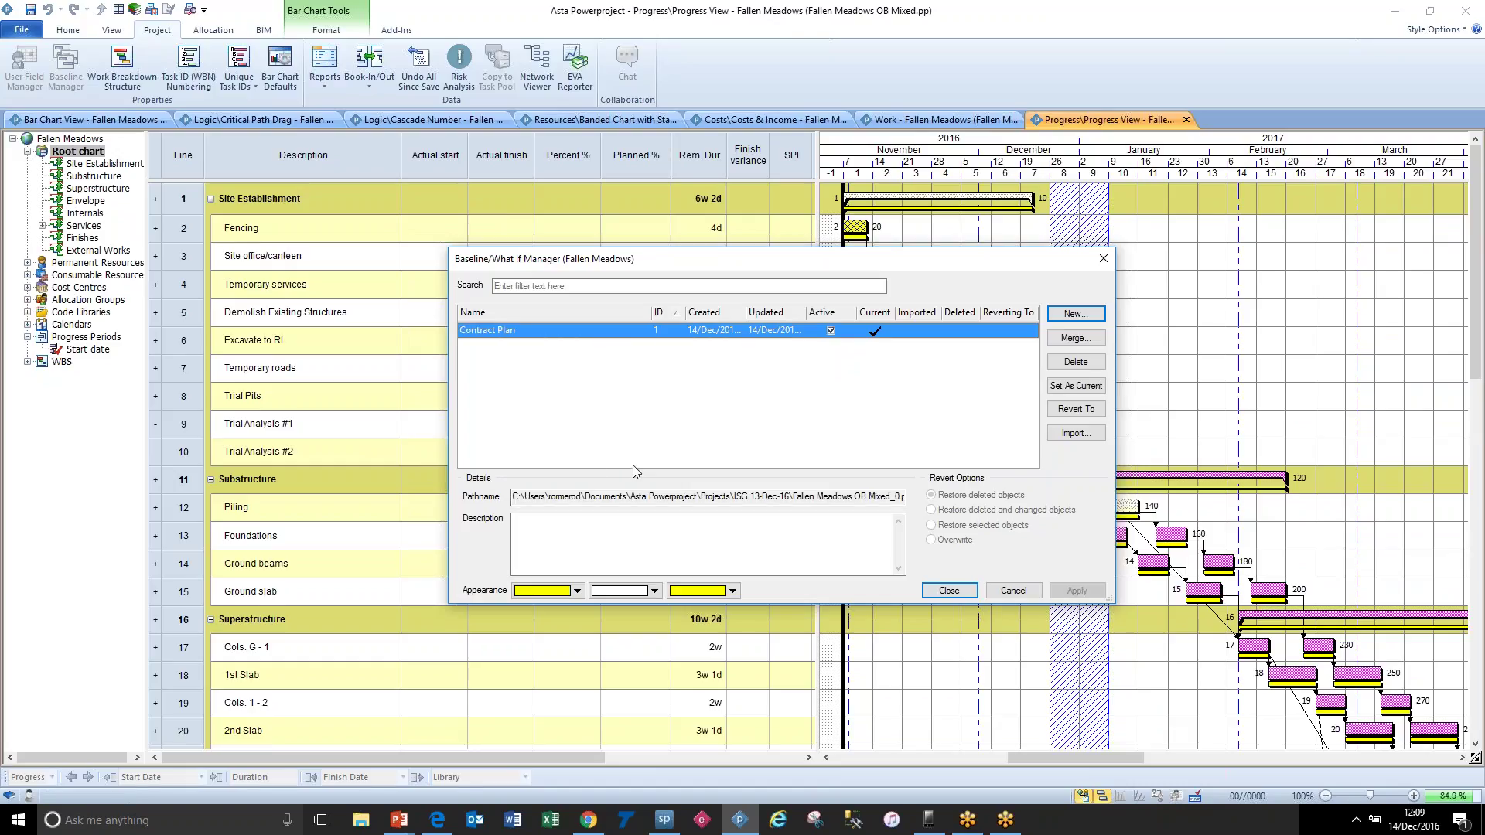
pyautogui.click(950, 590)
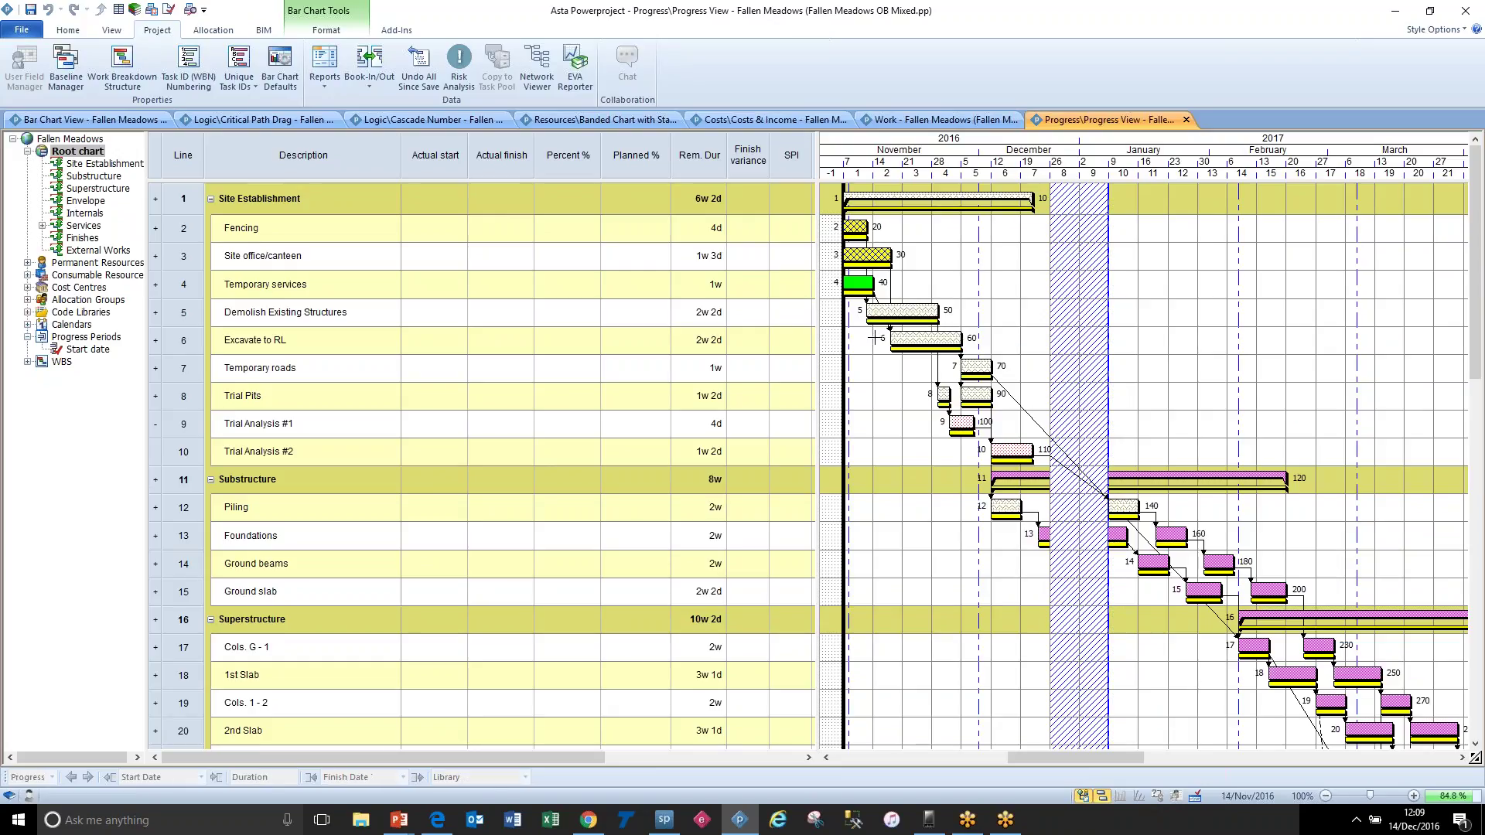
# Step: Try delaying Demolish Existing Structures to start on 18/Nov/2016, check its finish variance, and move the bar back onto its baseline
pyautogui.moveTo(901, 311); pyautogui.dragTo(926, 310)
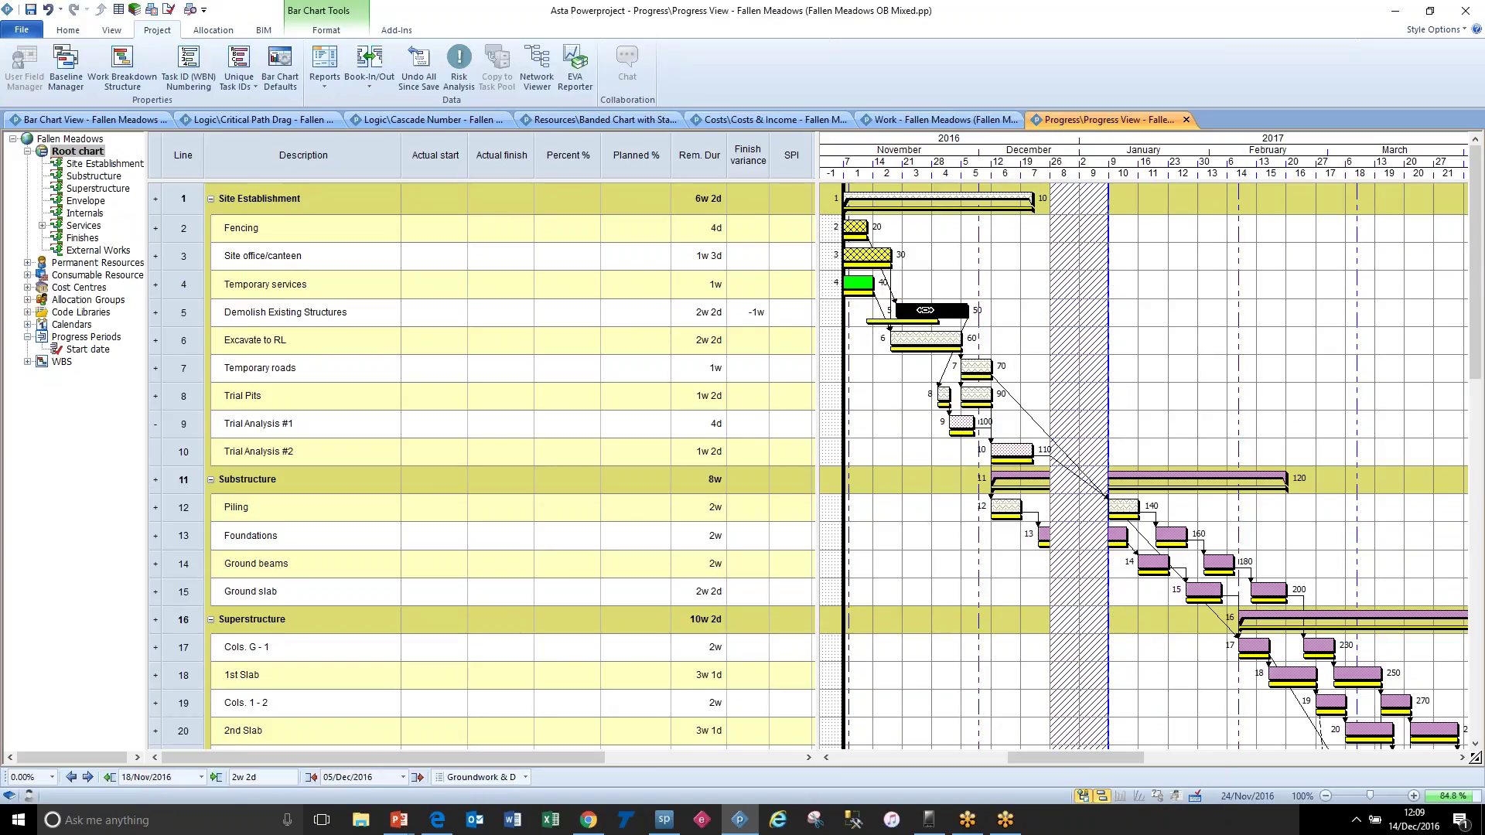
pyautogui.click(752, 163)
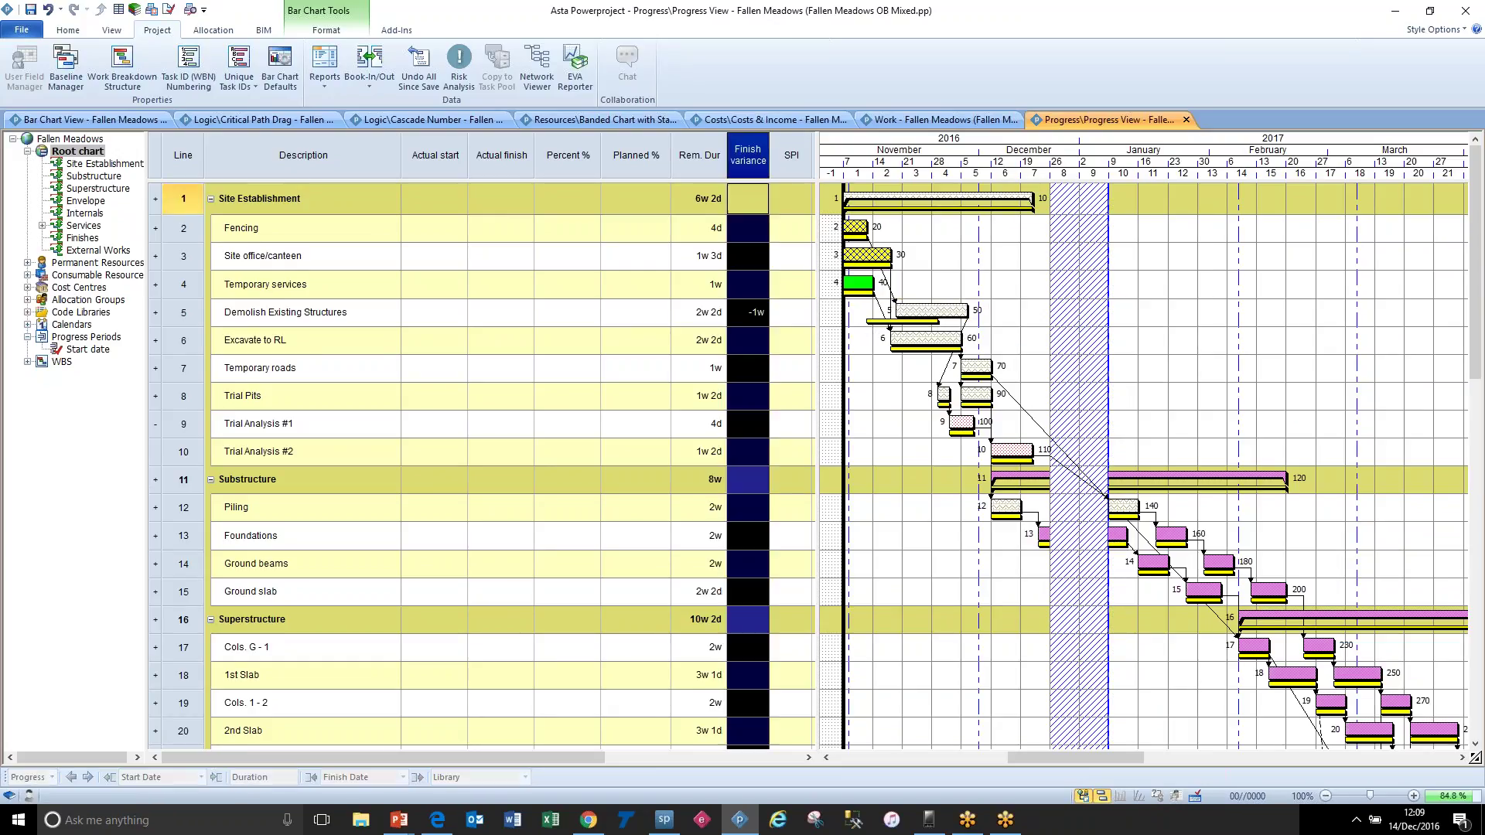
pyautogui.click(176, 317)
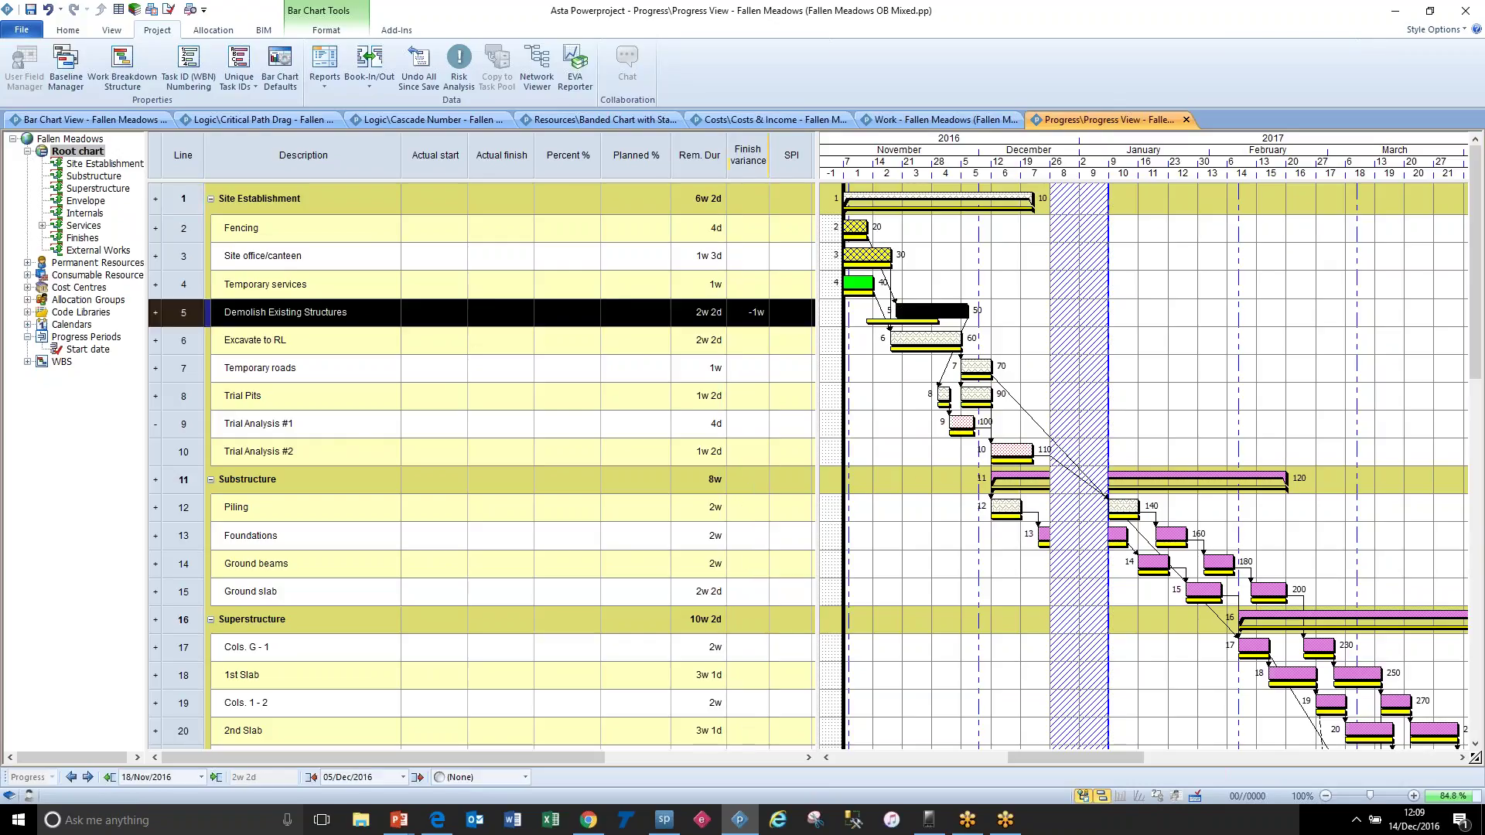
pyautogui.click(890, 375)
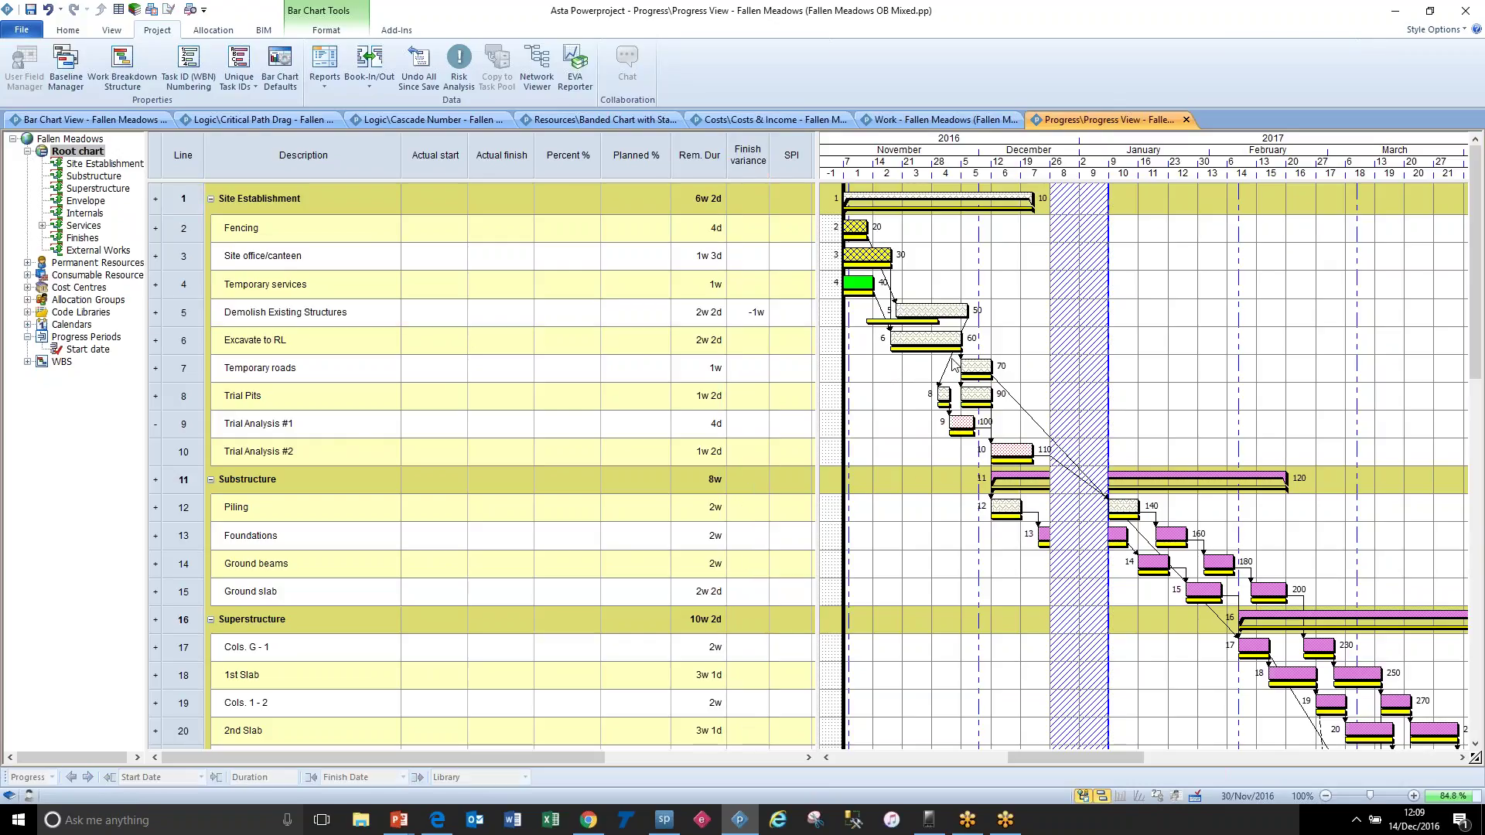
pyautogui.moveTo(935, 312); pyautogui.dragTo(905, 312)
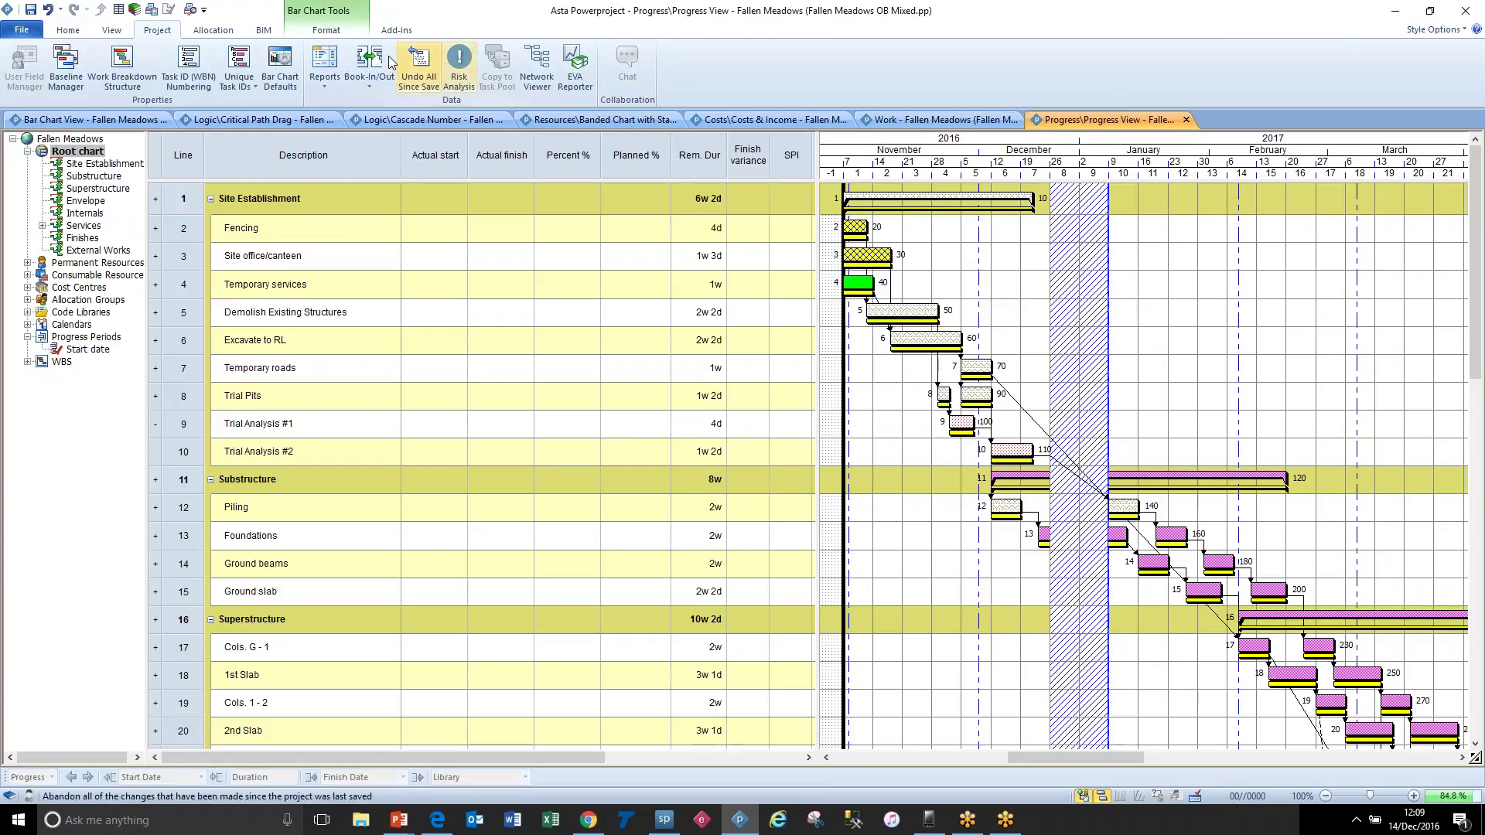
# Step: Hide the baseline bars, try moving Demolish Existing Structures to start on 16/Nov/2016, and undo both changes
pyautogui.click(326, 31)
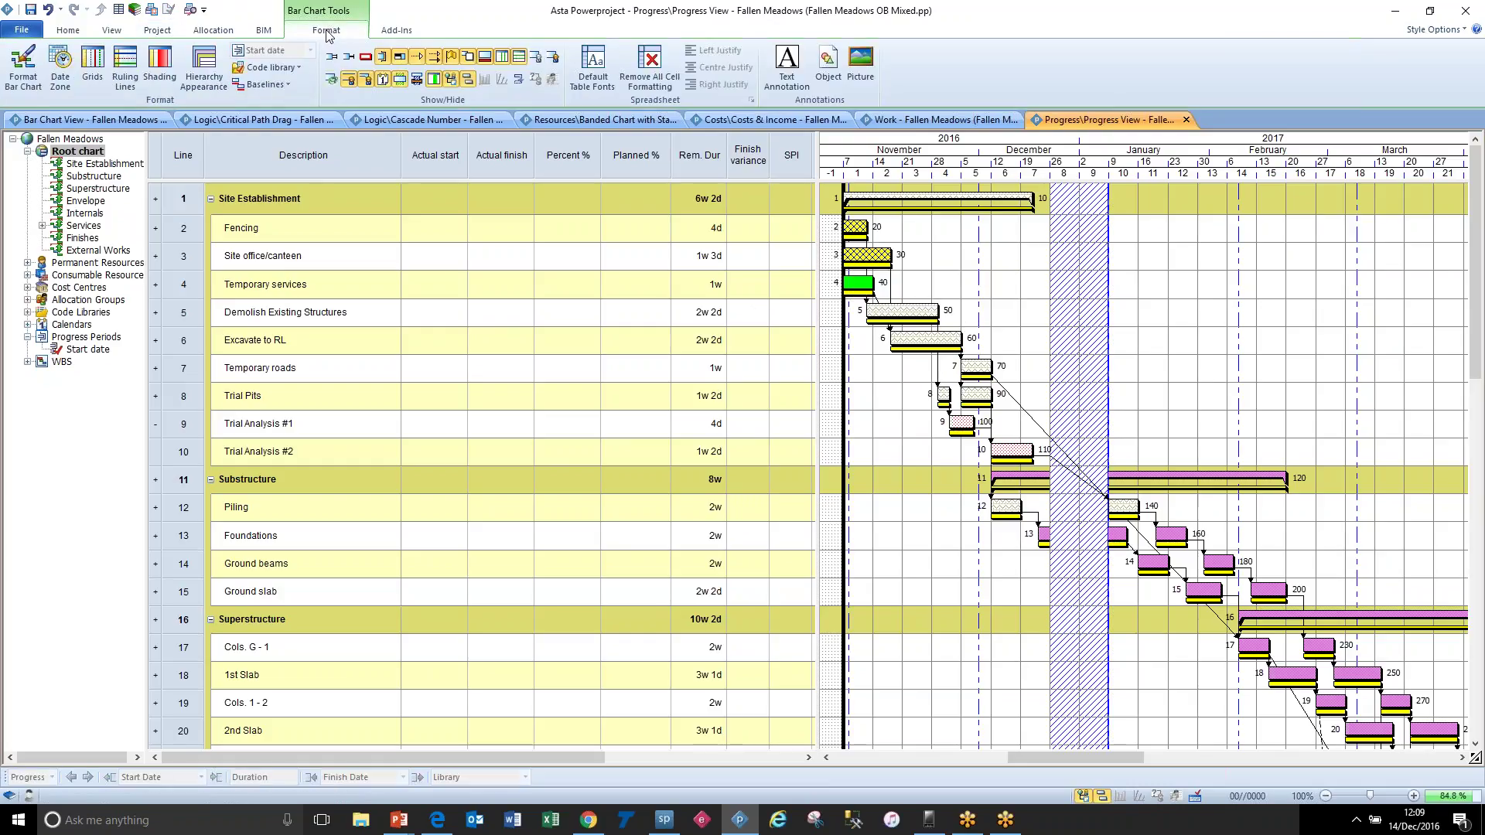
pyautogui.click(486, 59)
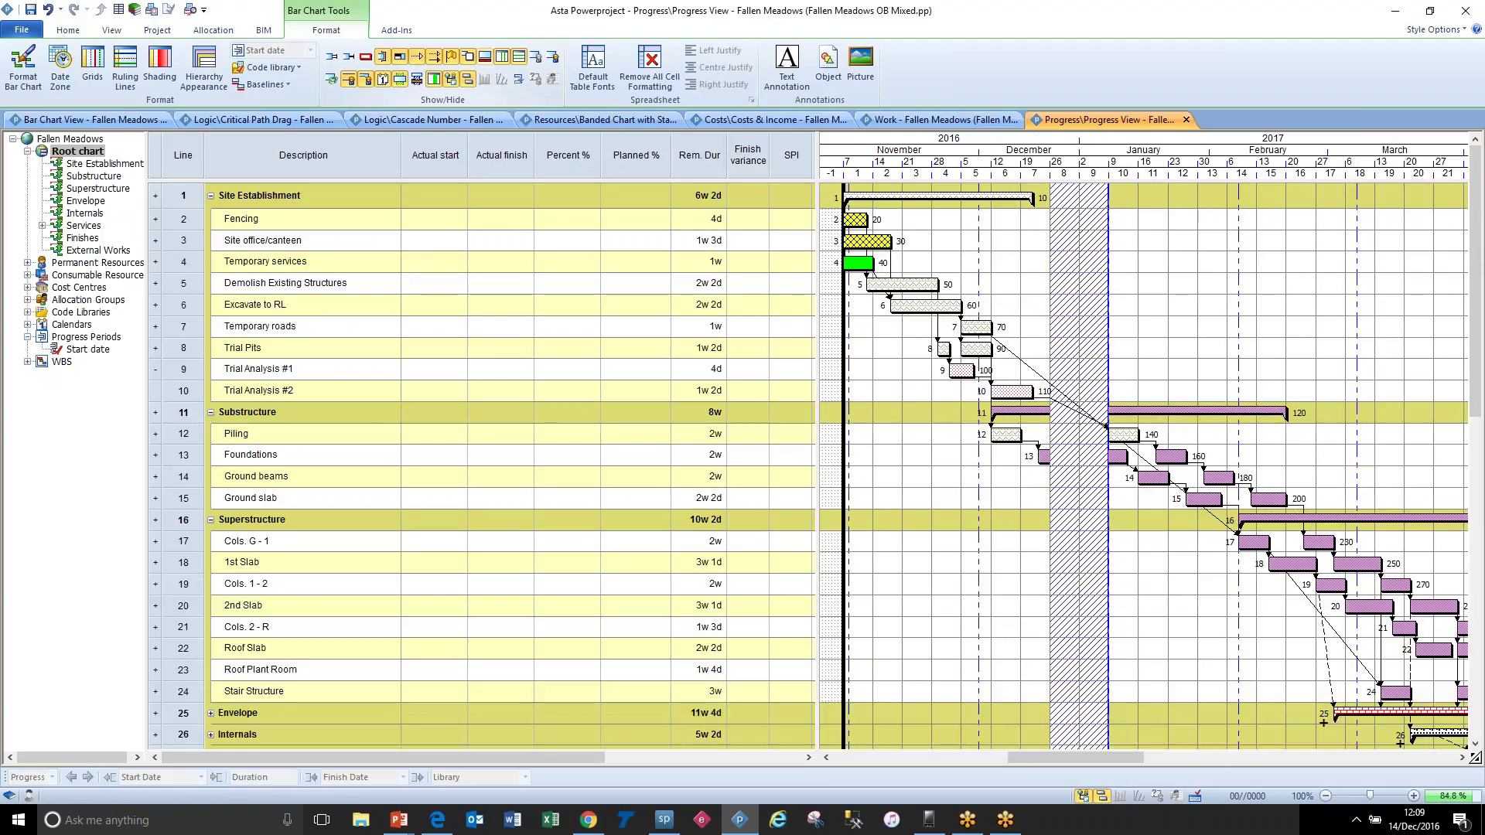
pyautogui.click(917, 285)
pyautogui.moveTo(917, 285); pyautogui.dragTo(935, 284)
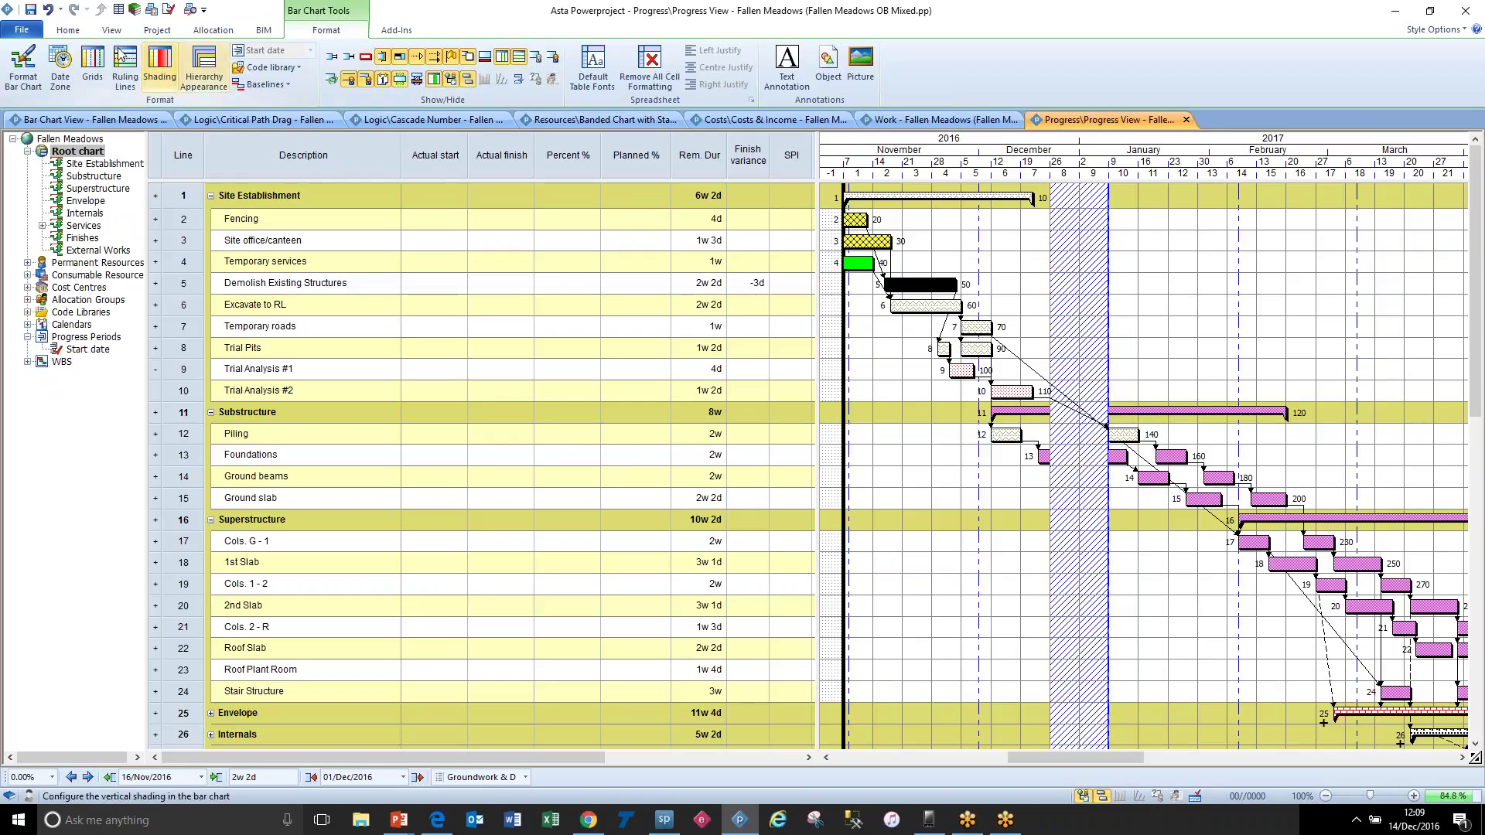
pyautogui.click(49, 10)
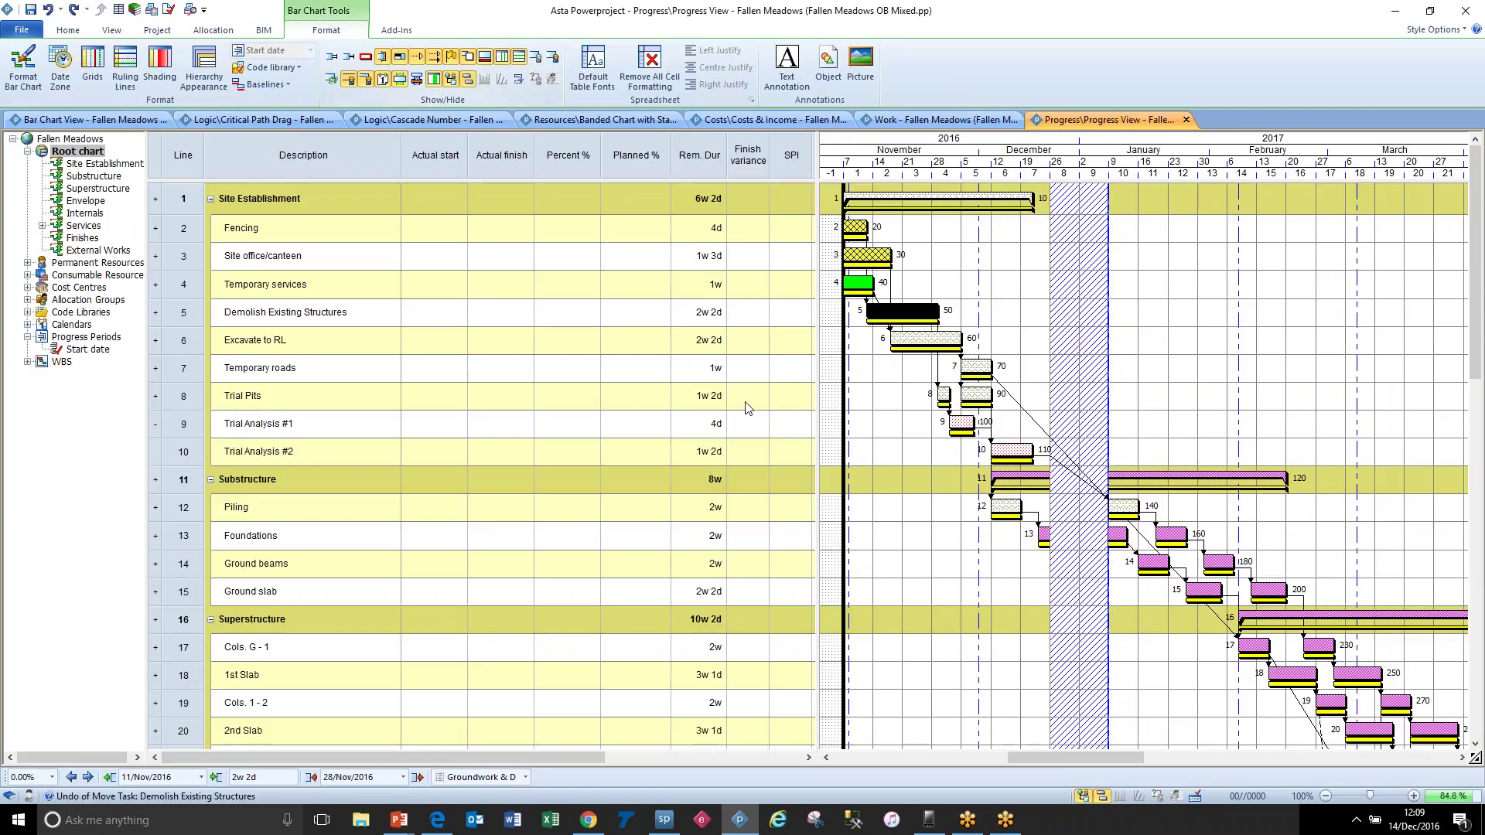
pyautogui.click(899, 439)
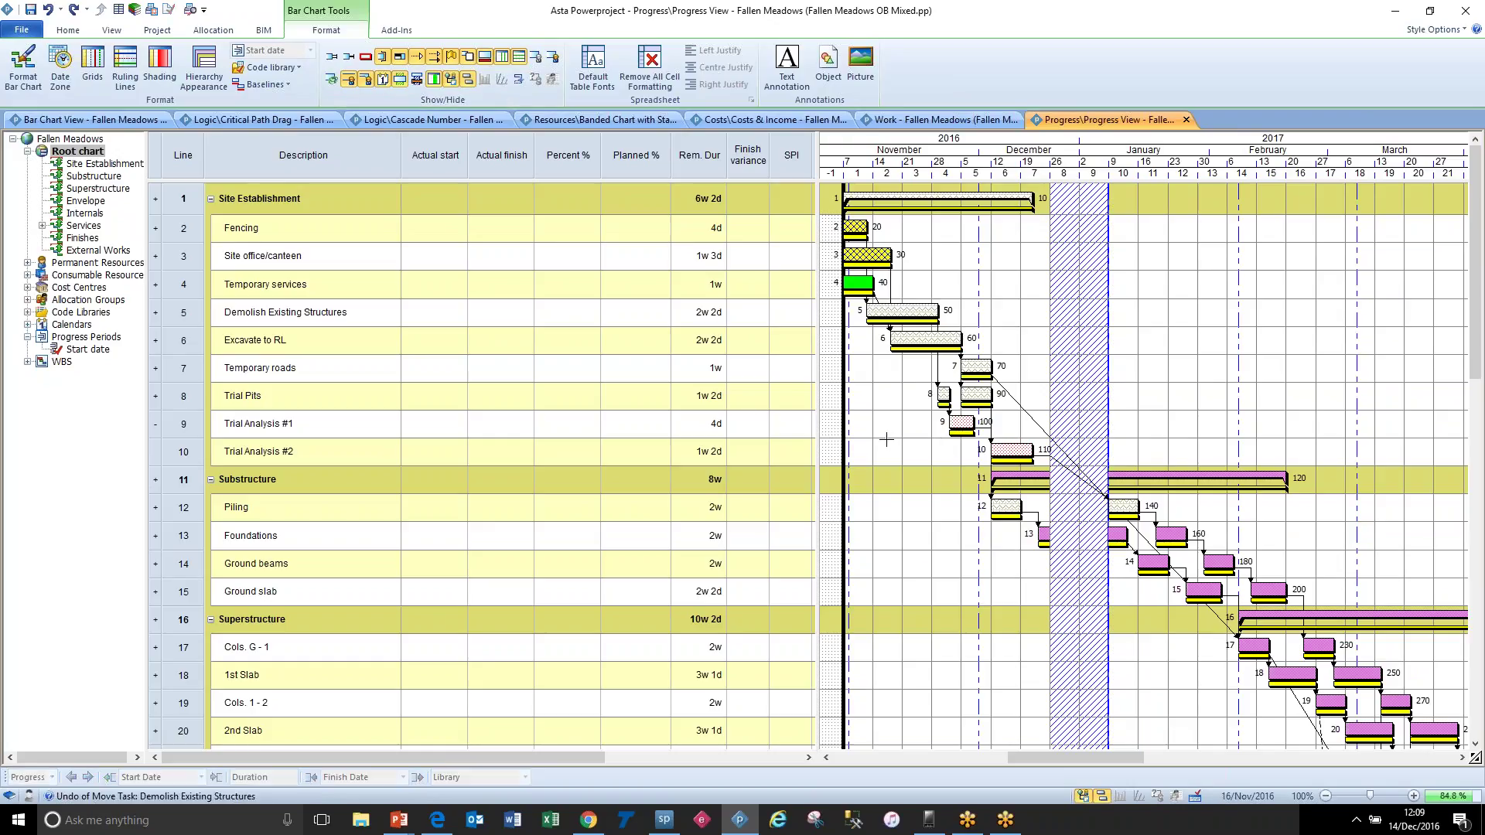
# Step: Create a progress period named Week 1+2 with report date 20/Nov/2016 and a green fill colour
pyautogui.rightClick(87, 341)
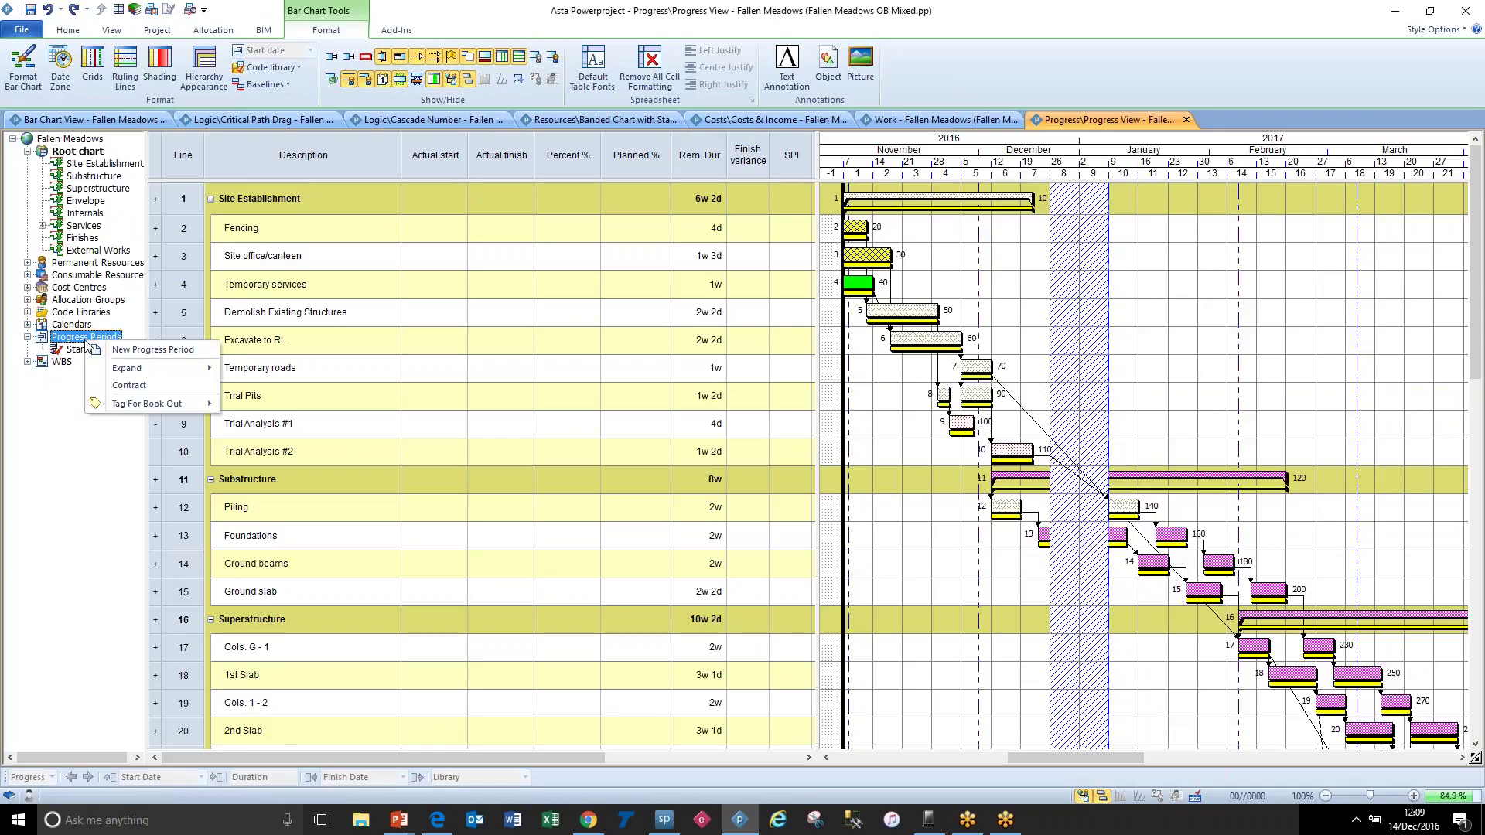
pyautogui.click(128, 349)
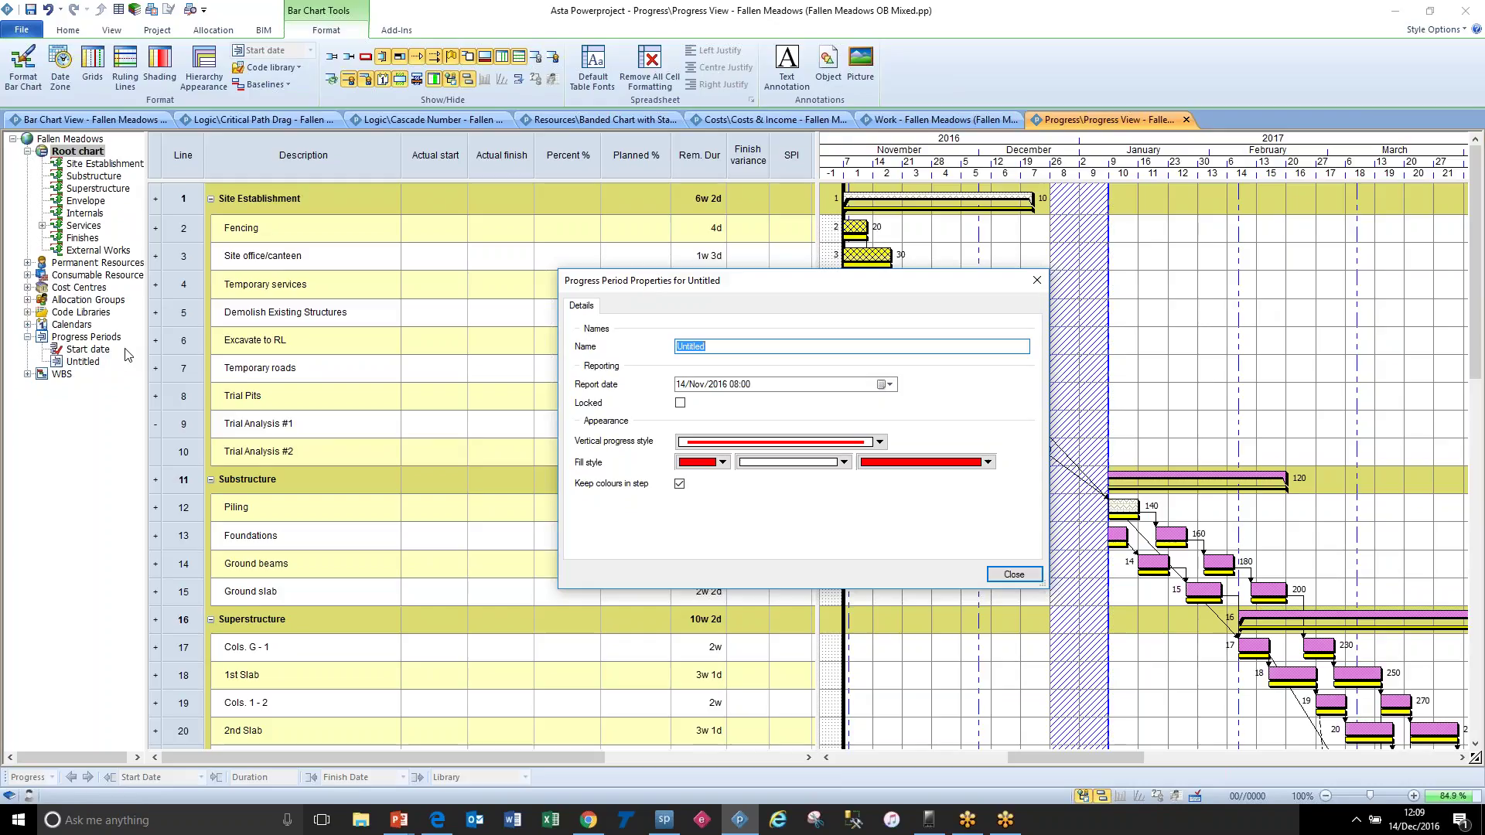
pyautogui.write('Week 1+2')
pyautogui.click(889, 384)
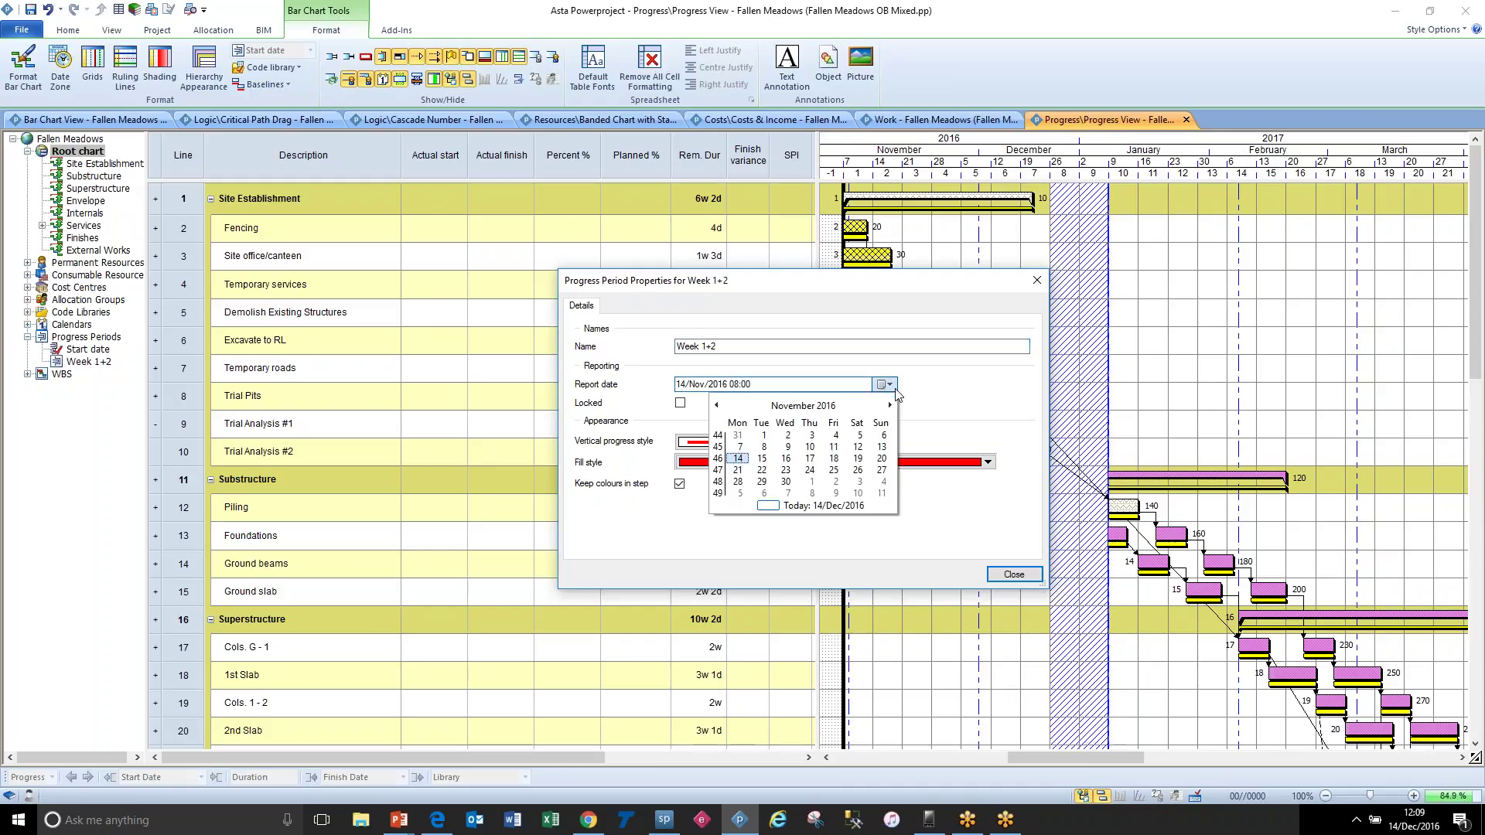
pyautogui.click(882, 459)
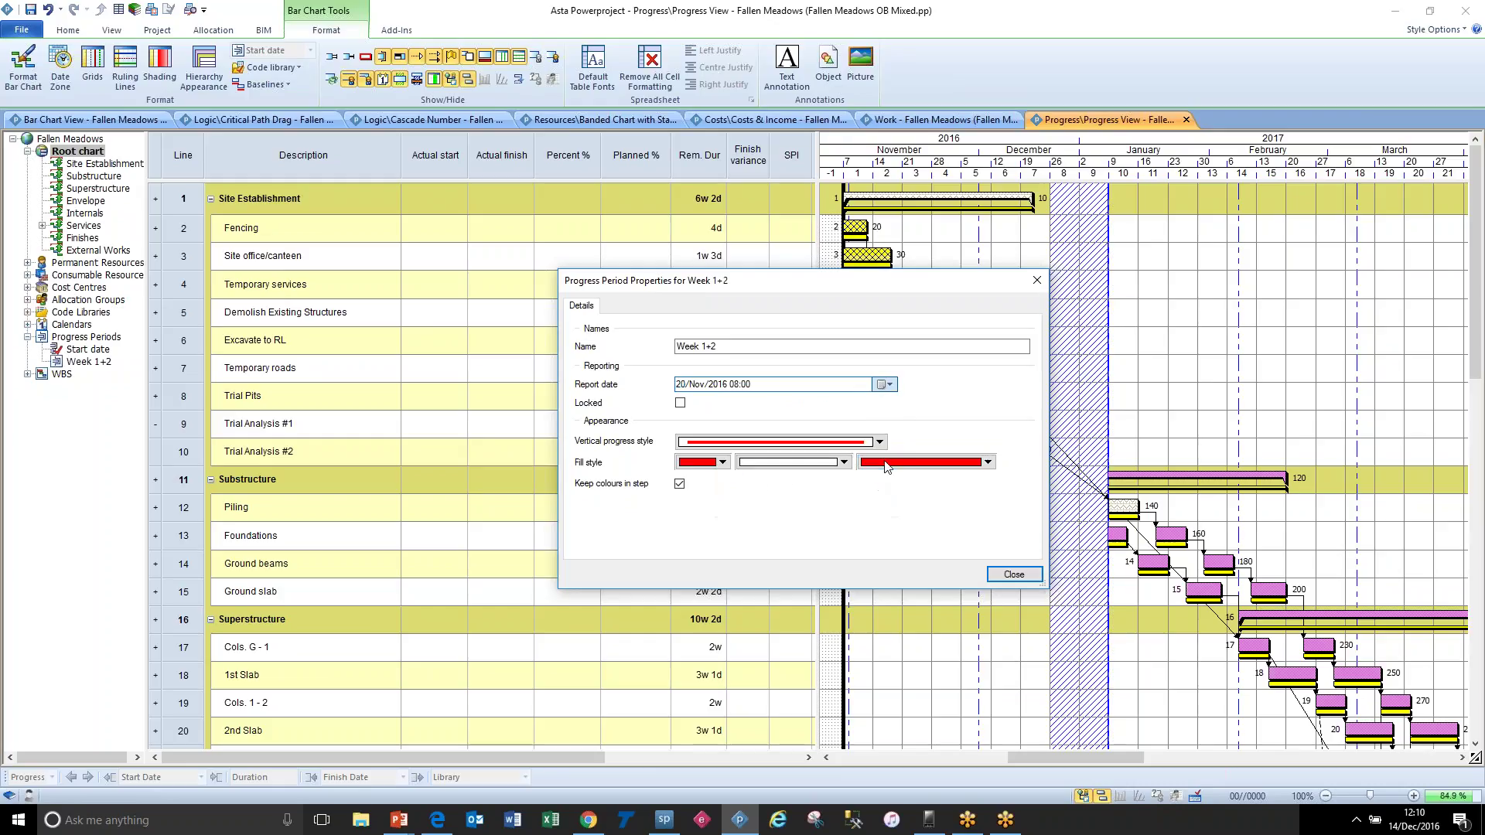
pyautogui.click(723, 462)
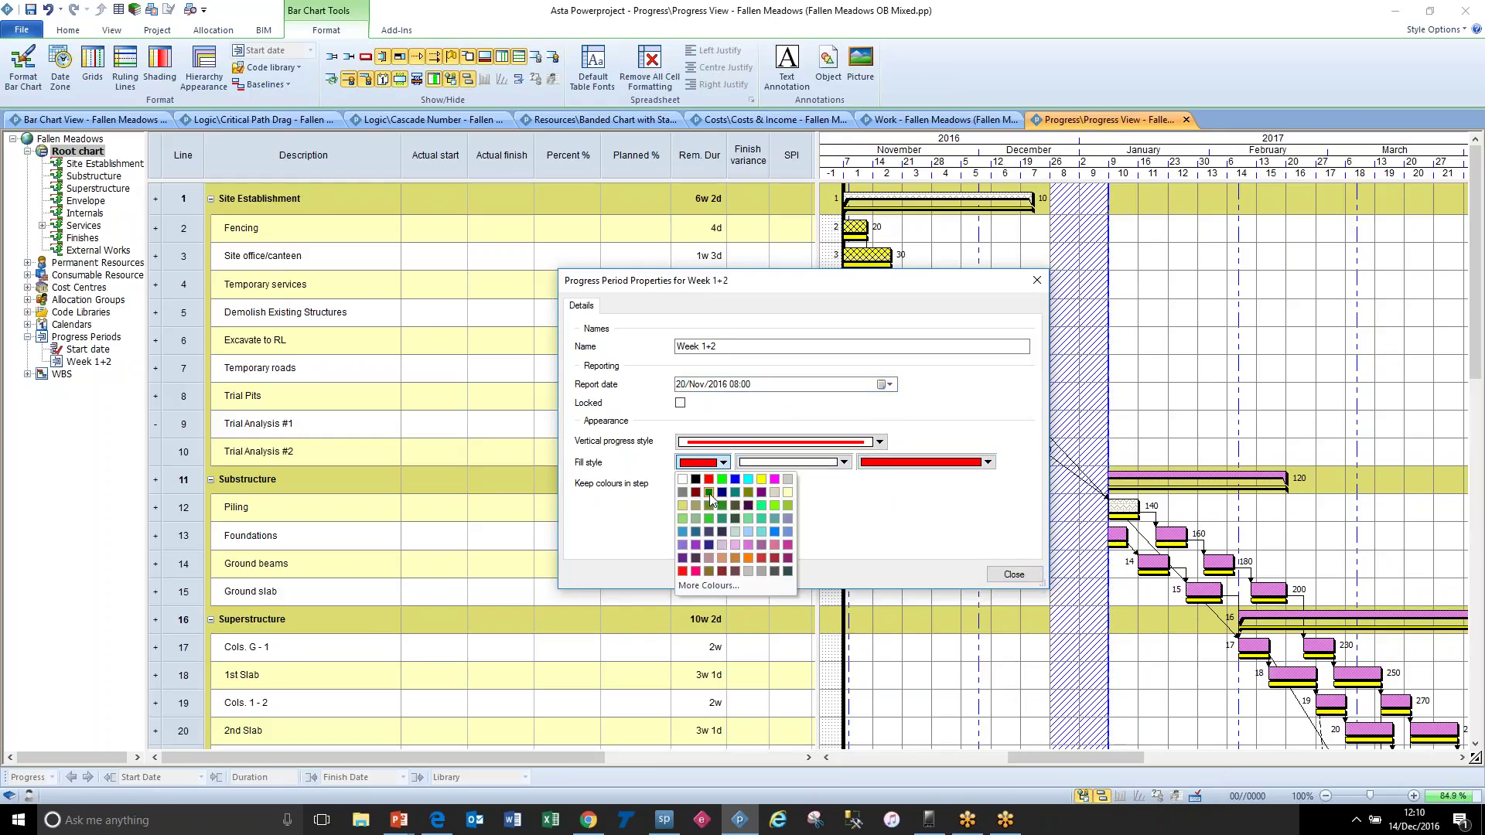
pyautogui.click(708, 493)
pyautogui.click(1014, 574)
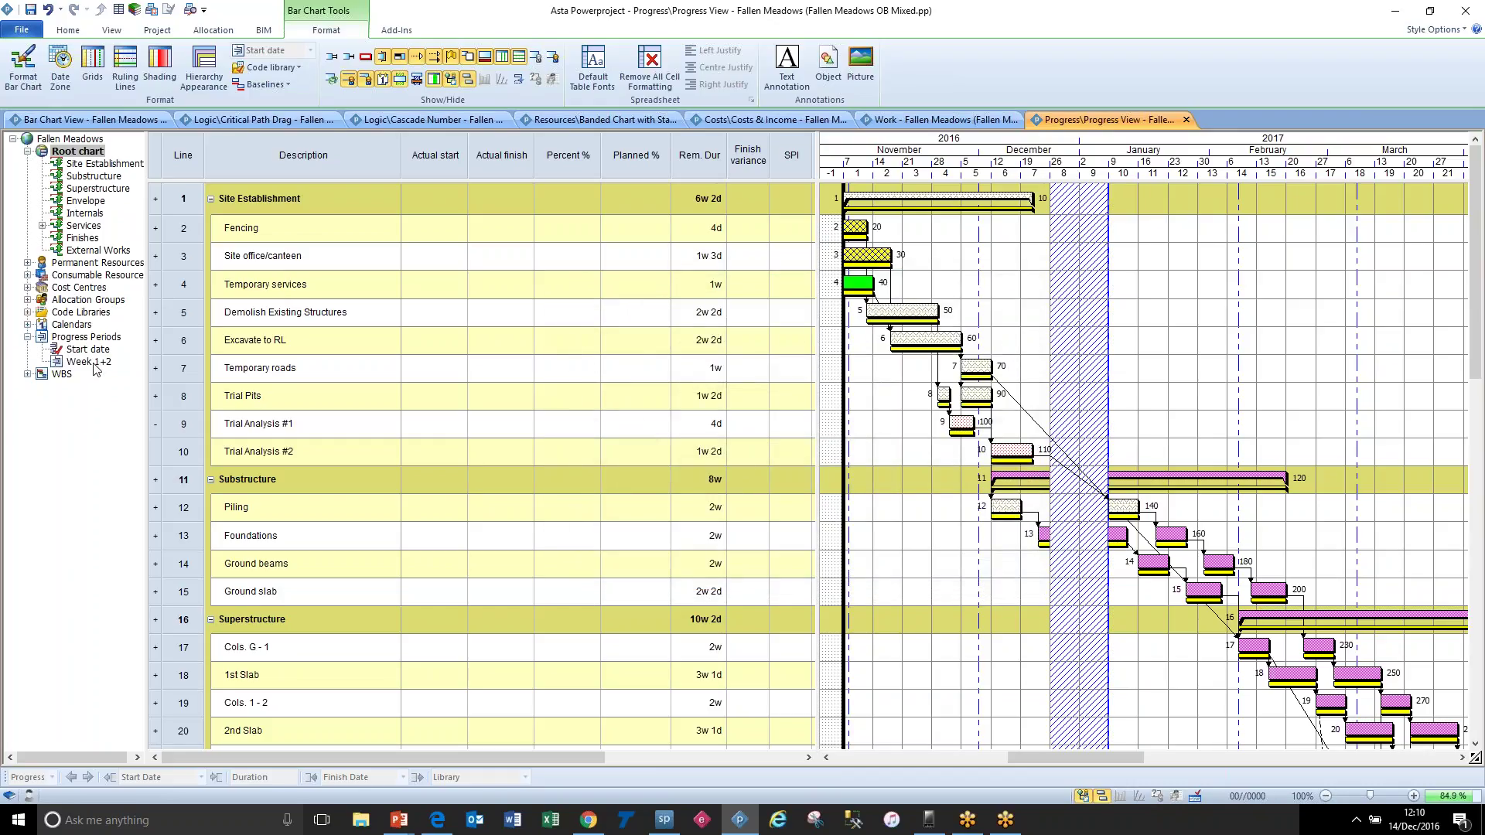
# Step: Make Week 1+2 the current progress period and slightly narrow the Planned % column
pyautogui.rightClick(91, 362)
pyautogui.click(138, 427)
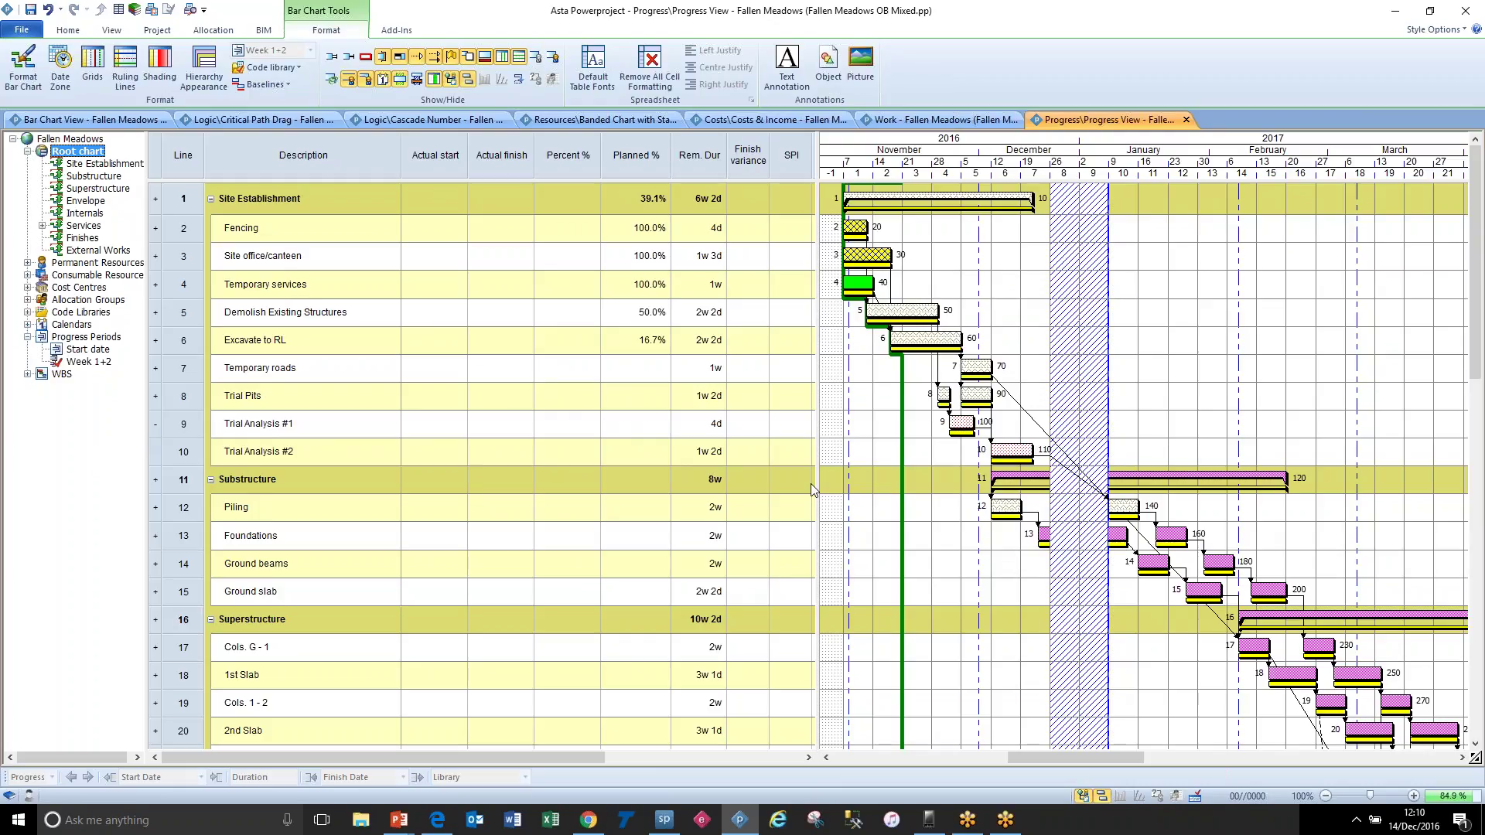
pyautogui.click(636, 155)
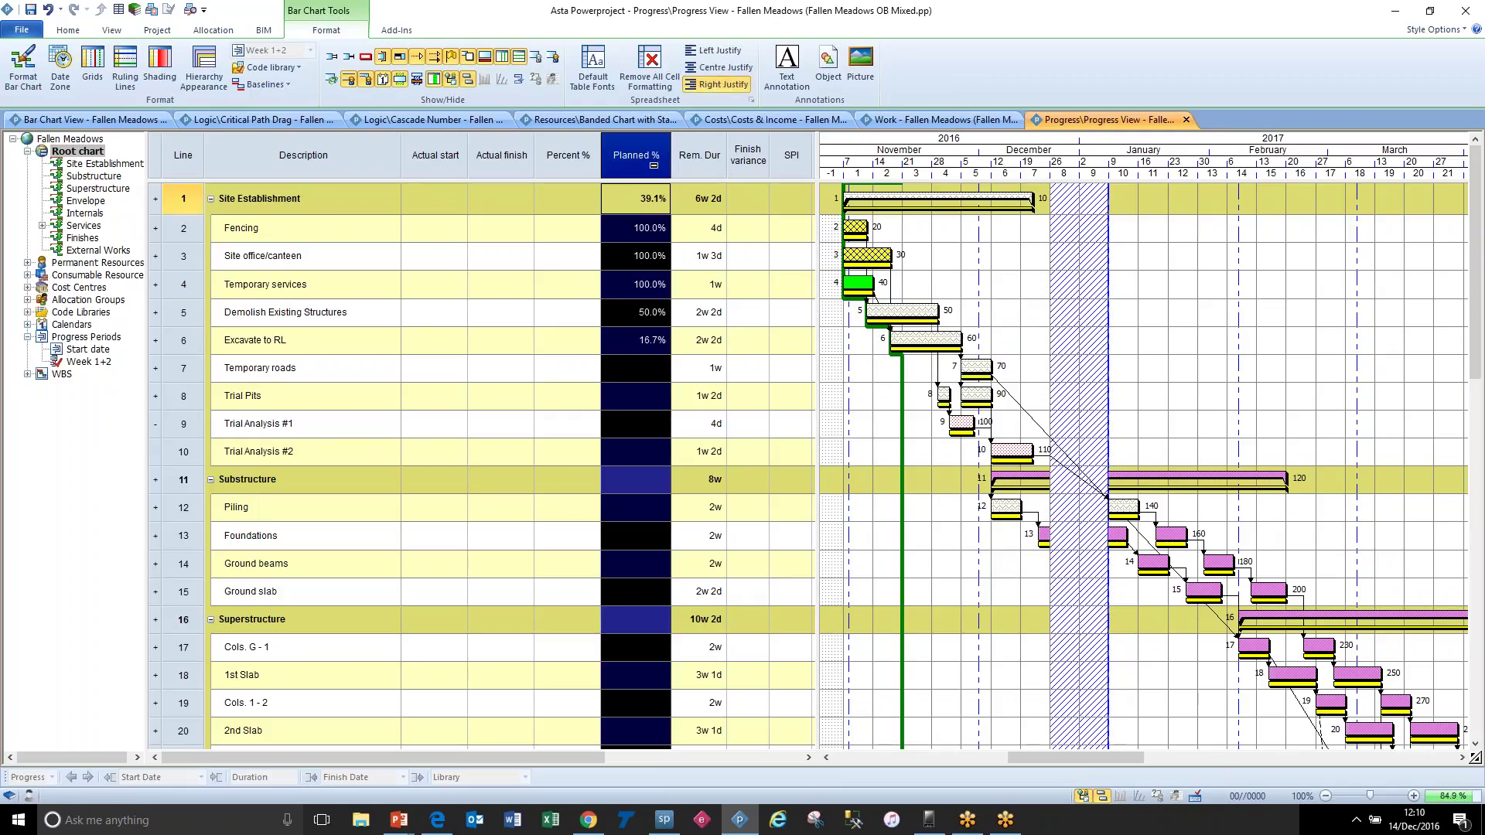
pyautogui.moveTo(669, 164); pyautogui.dragTo(661, 164)
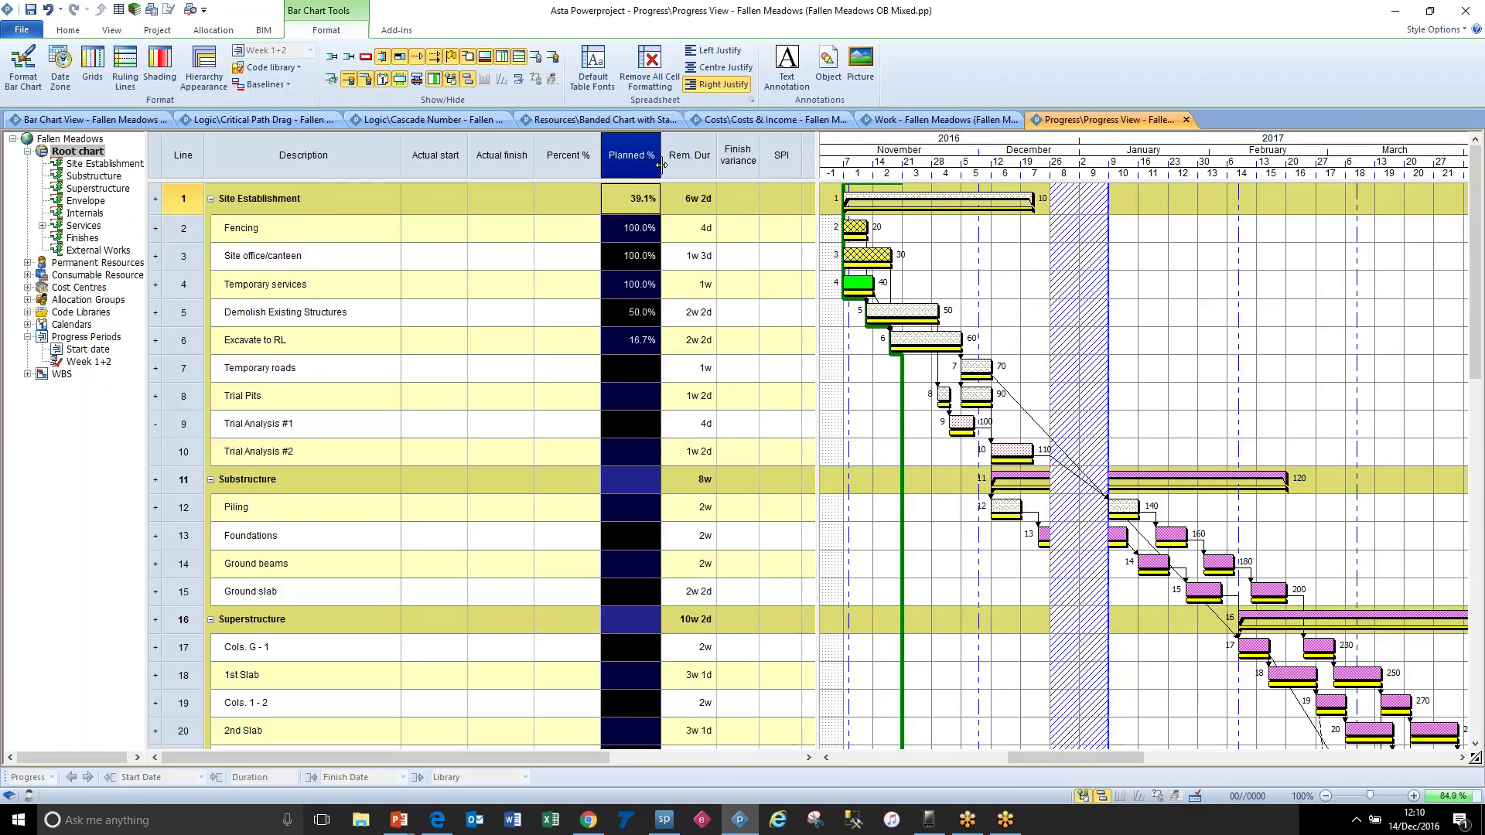
pyautogui.click(883, 371)
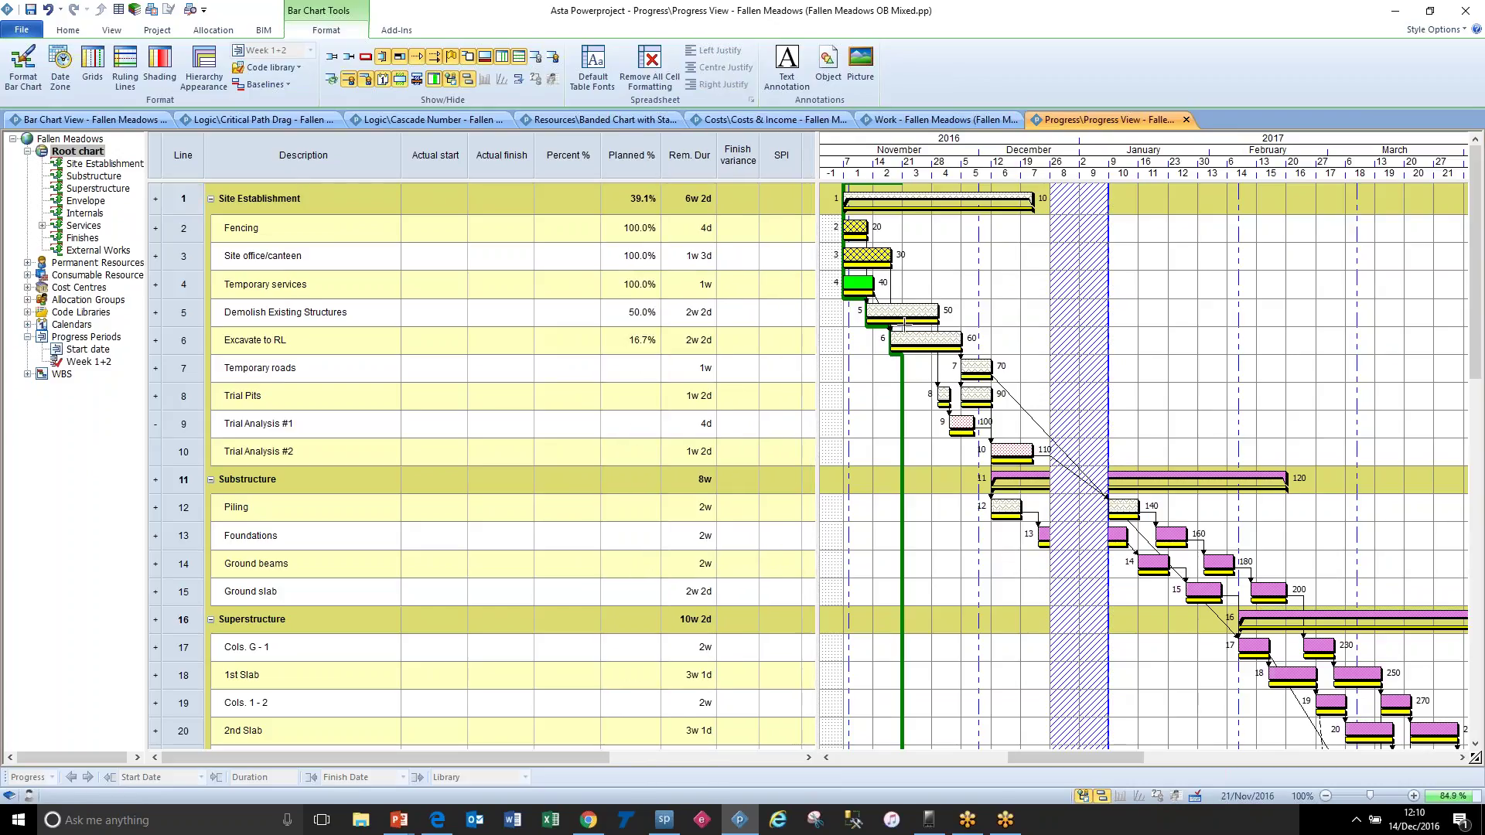
# Step: Compare the Demolish Existing Structures bar and the progress line with the task's Planned % value
pyautogui.click(890, 313)
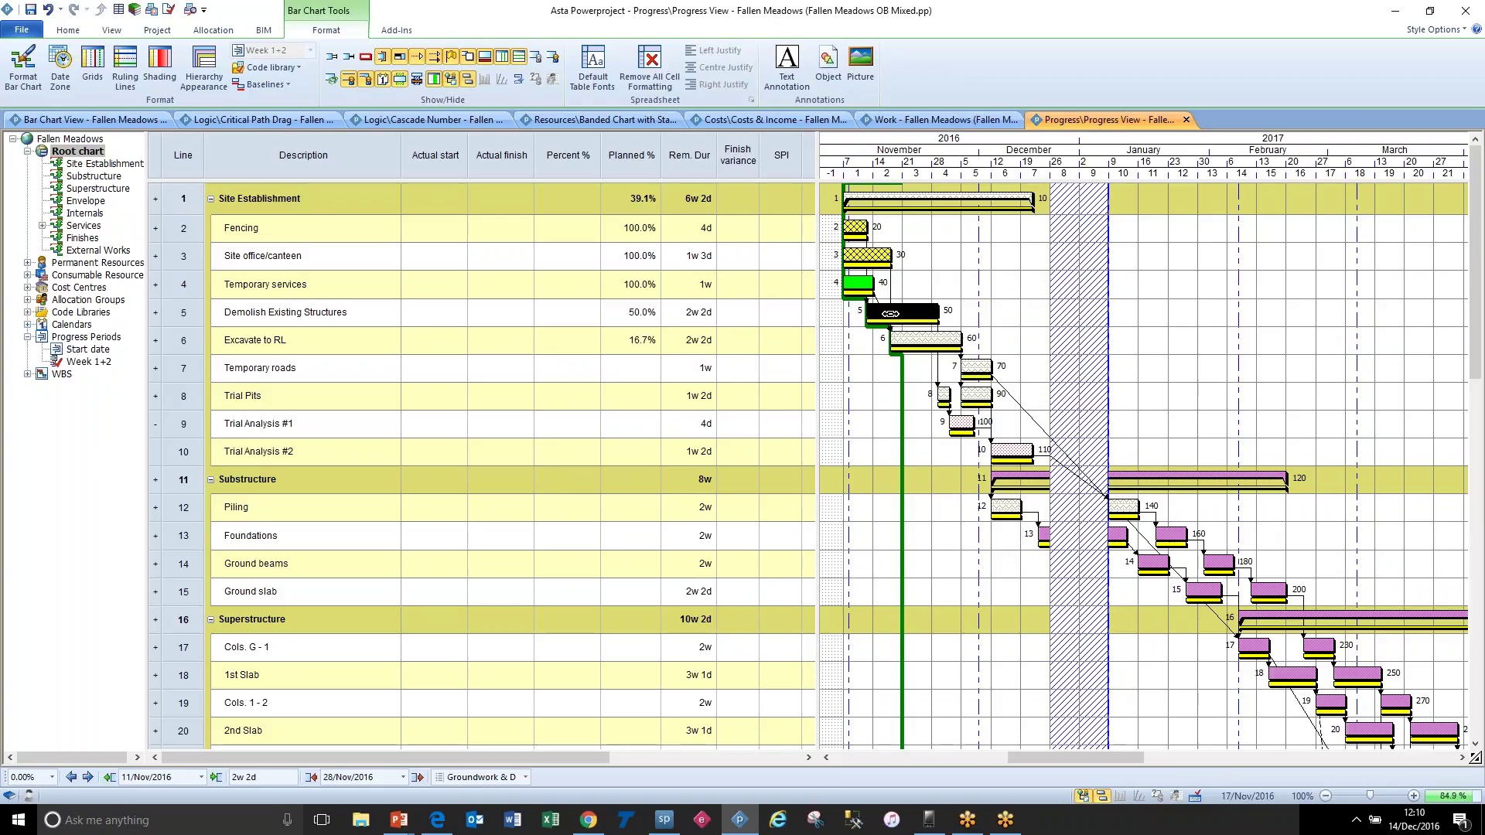
pyautogui.click(640, 325)
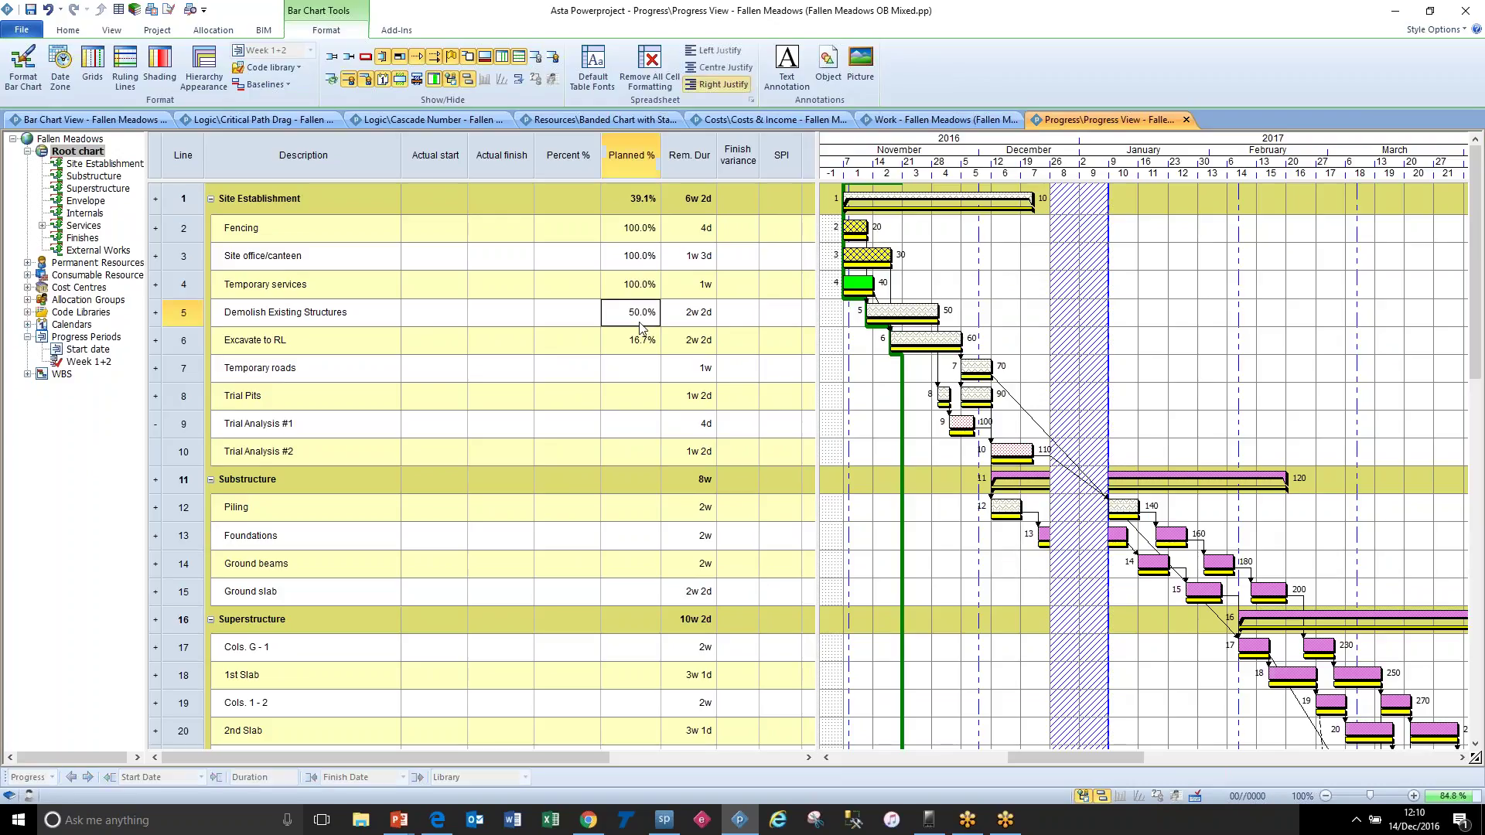
pyautogui.moveTo(901, 312)
pyautogui.mouseDown()
pyautogui.moveTo(925, 313)
pyautogui.moveTo(895, 311)
pyautogui.mouseUp()
pyautogui.click(869, 368)
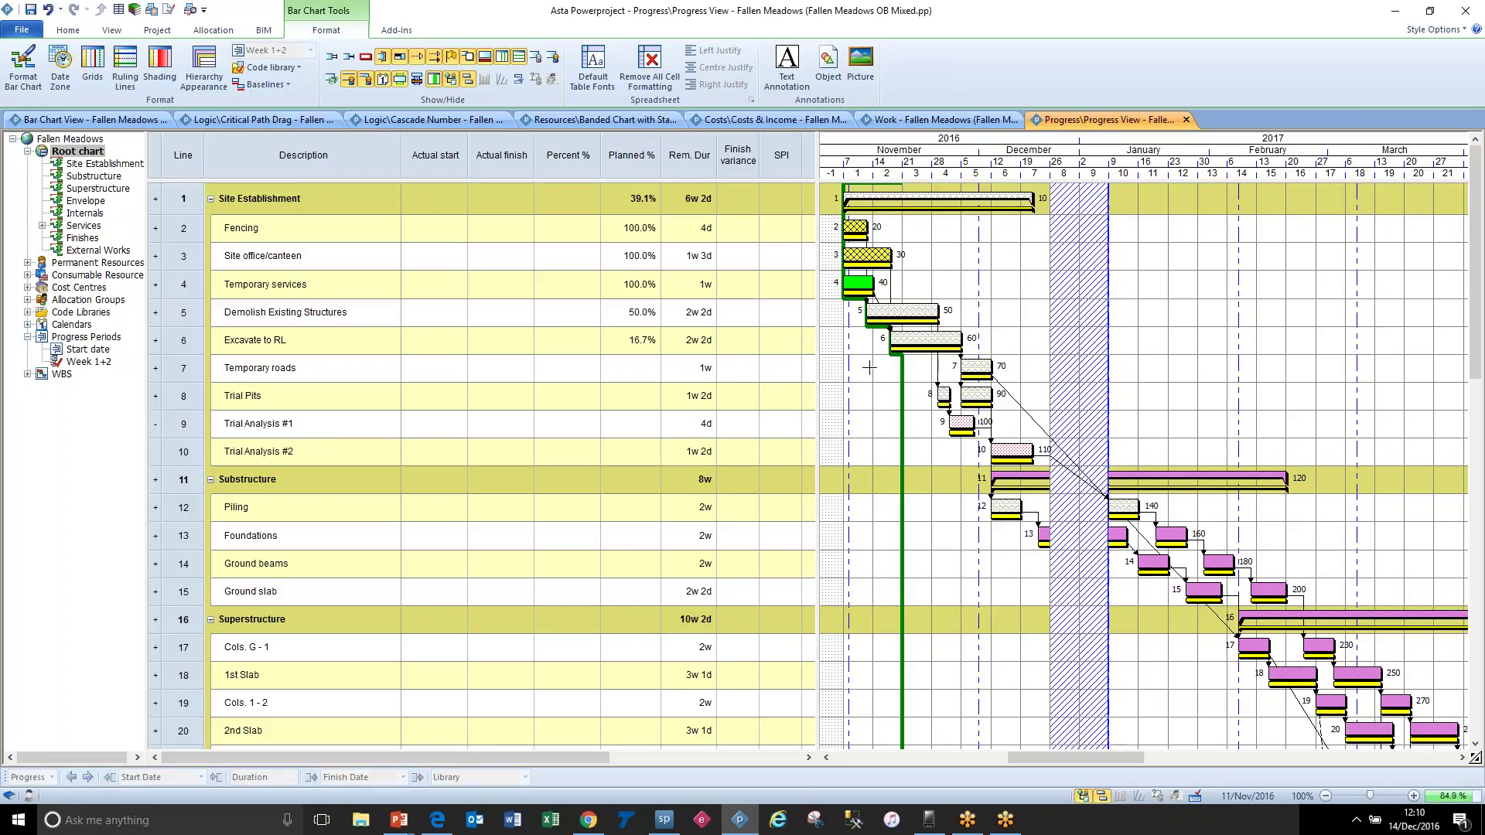
# Step: Record Fencing as 100% complete
pyautogui.click(578, 232)
pyautogui.write('100')
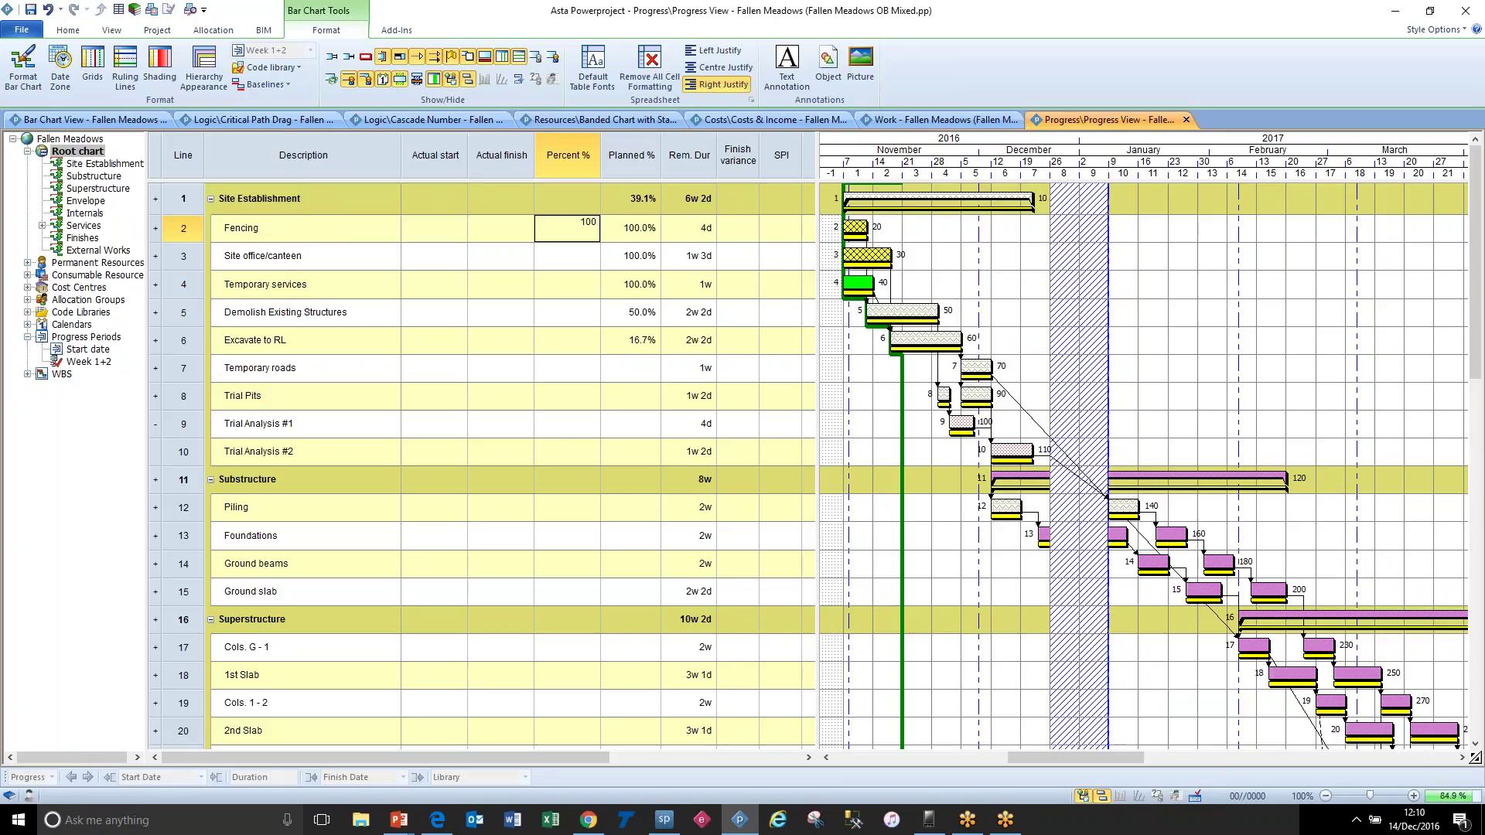
pyautogui.press('Return')
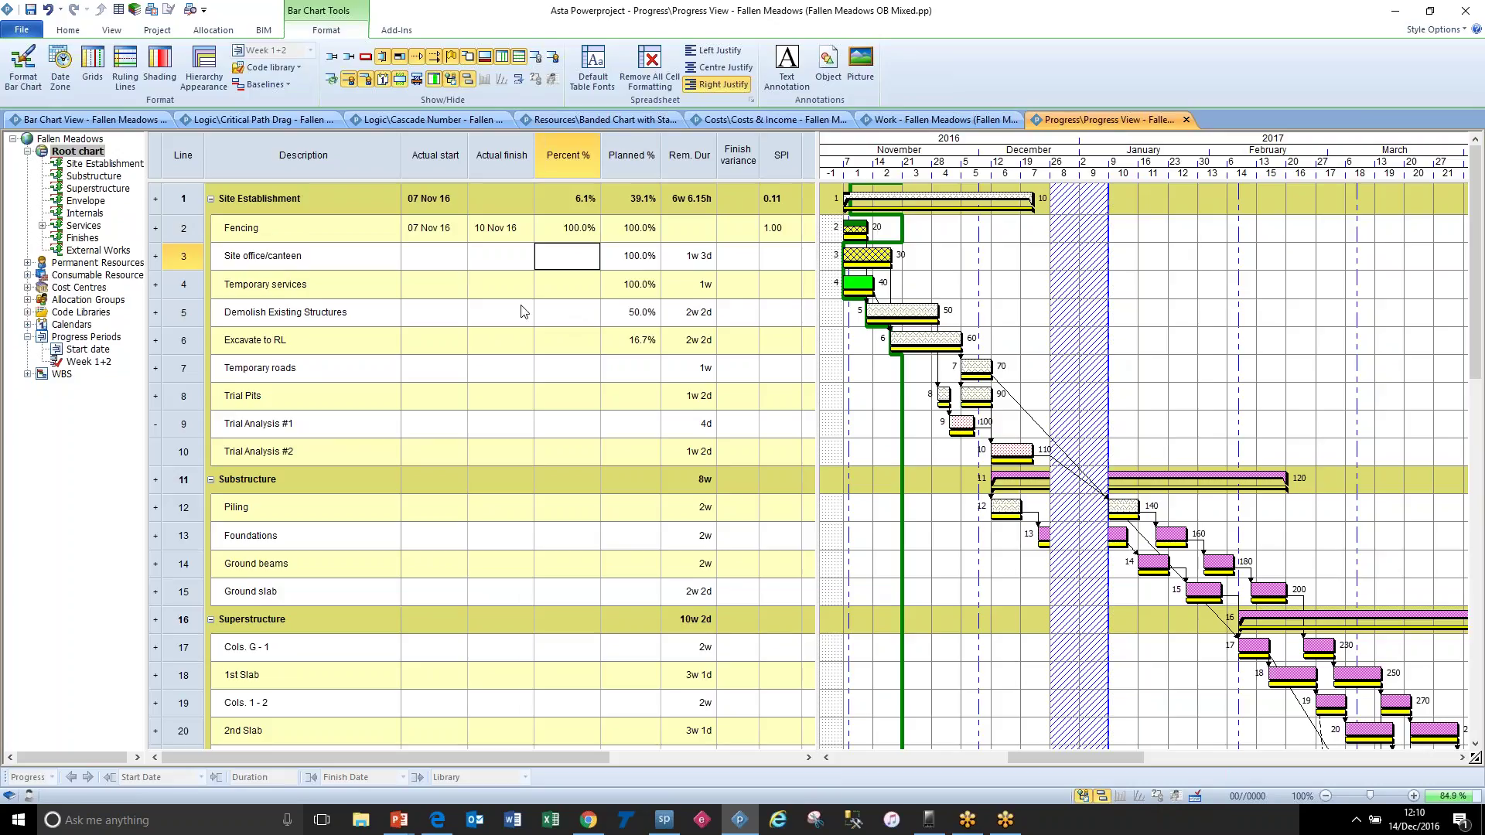
# Step: Set the Site office/canteen actual start to 08 Nov 16 and its actual finish to 16 Nov 16
pyautogui.click(458, 261)
pyautogui.click(459, 258)
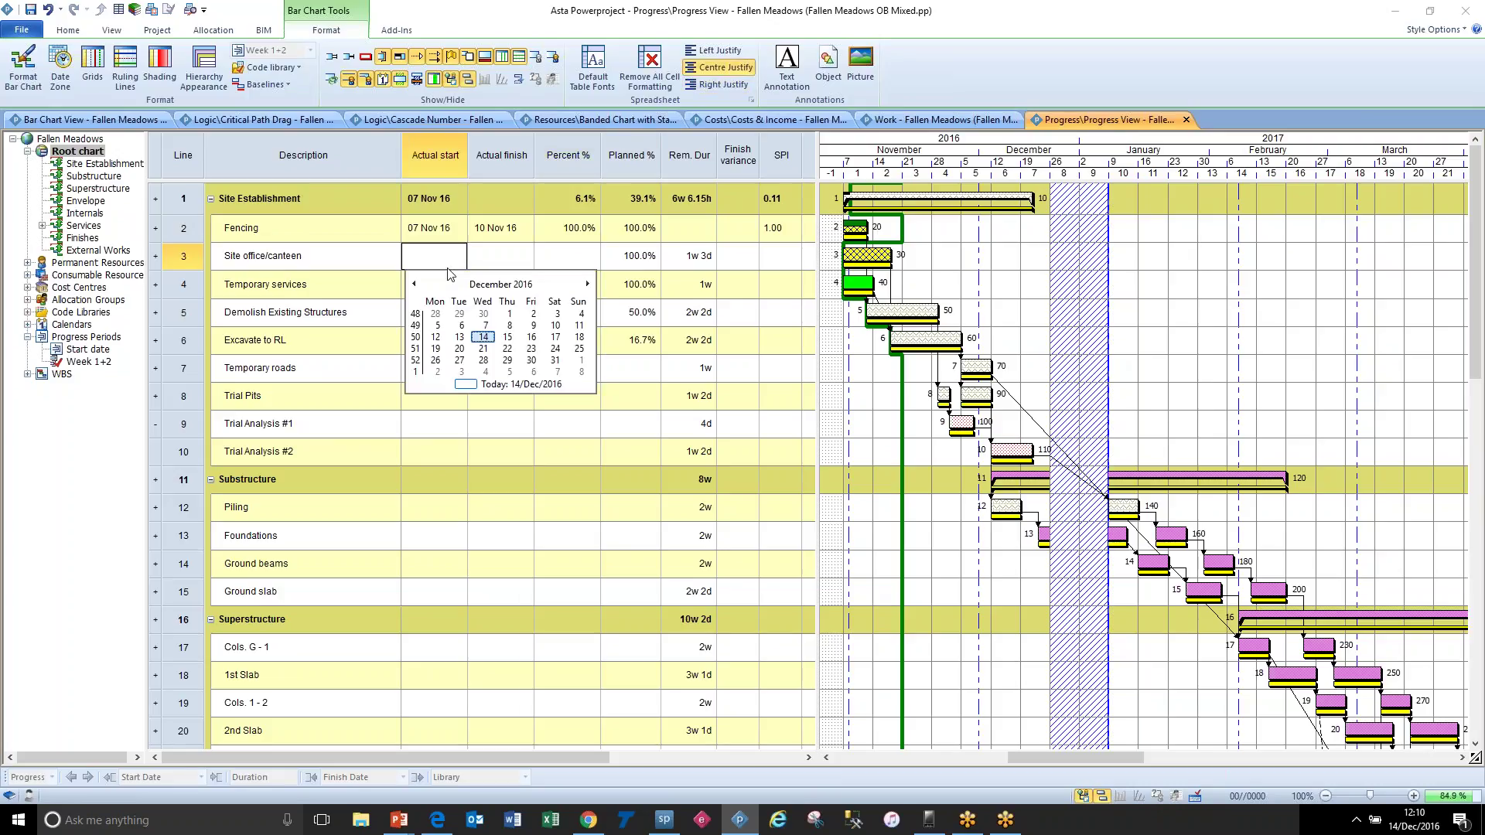
pyautogui.click(414, 286)
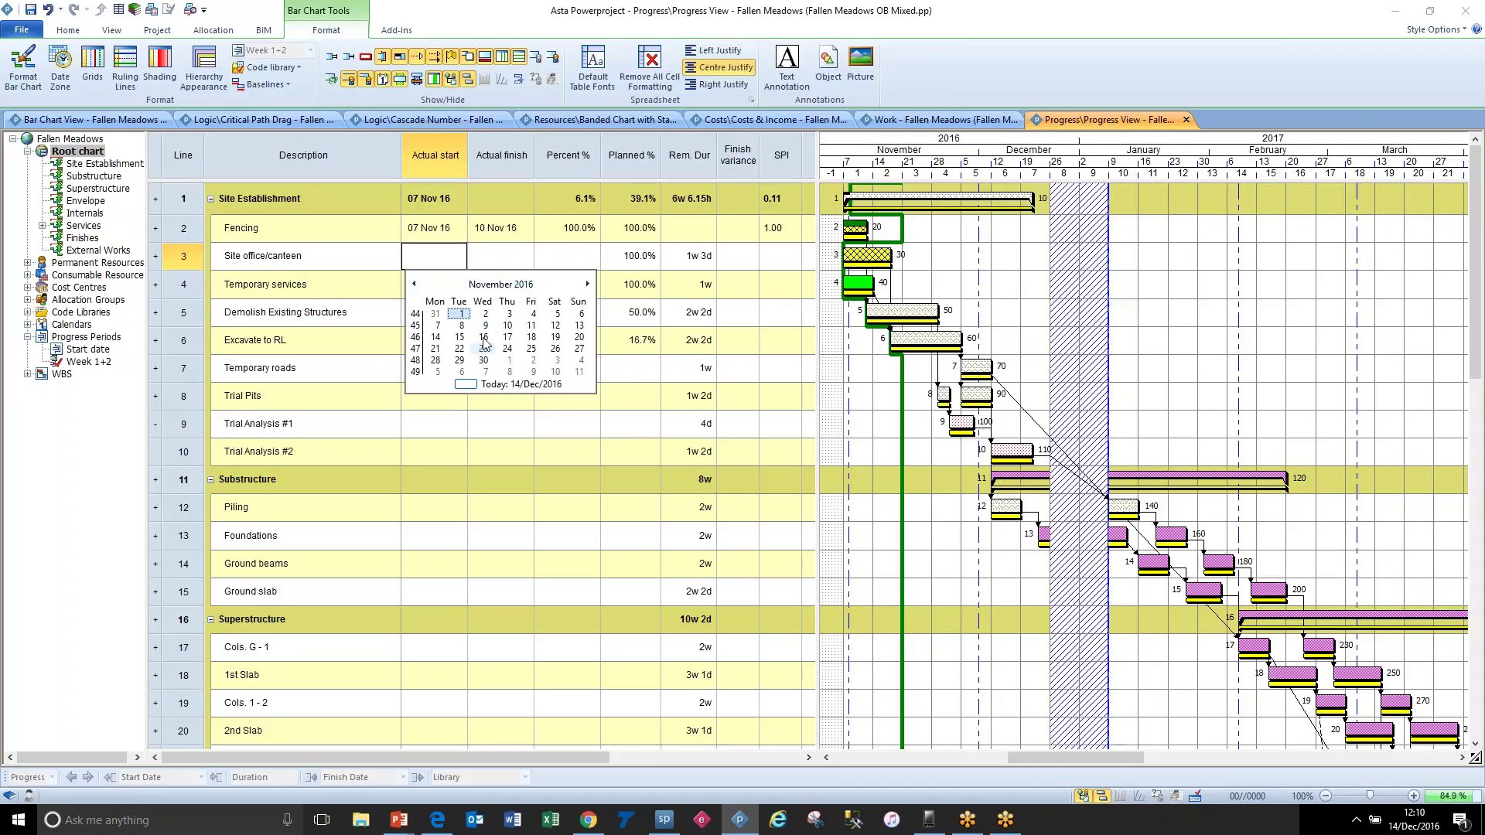
pyautogui.click(462, 326)
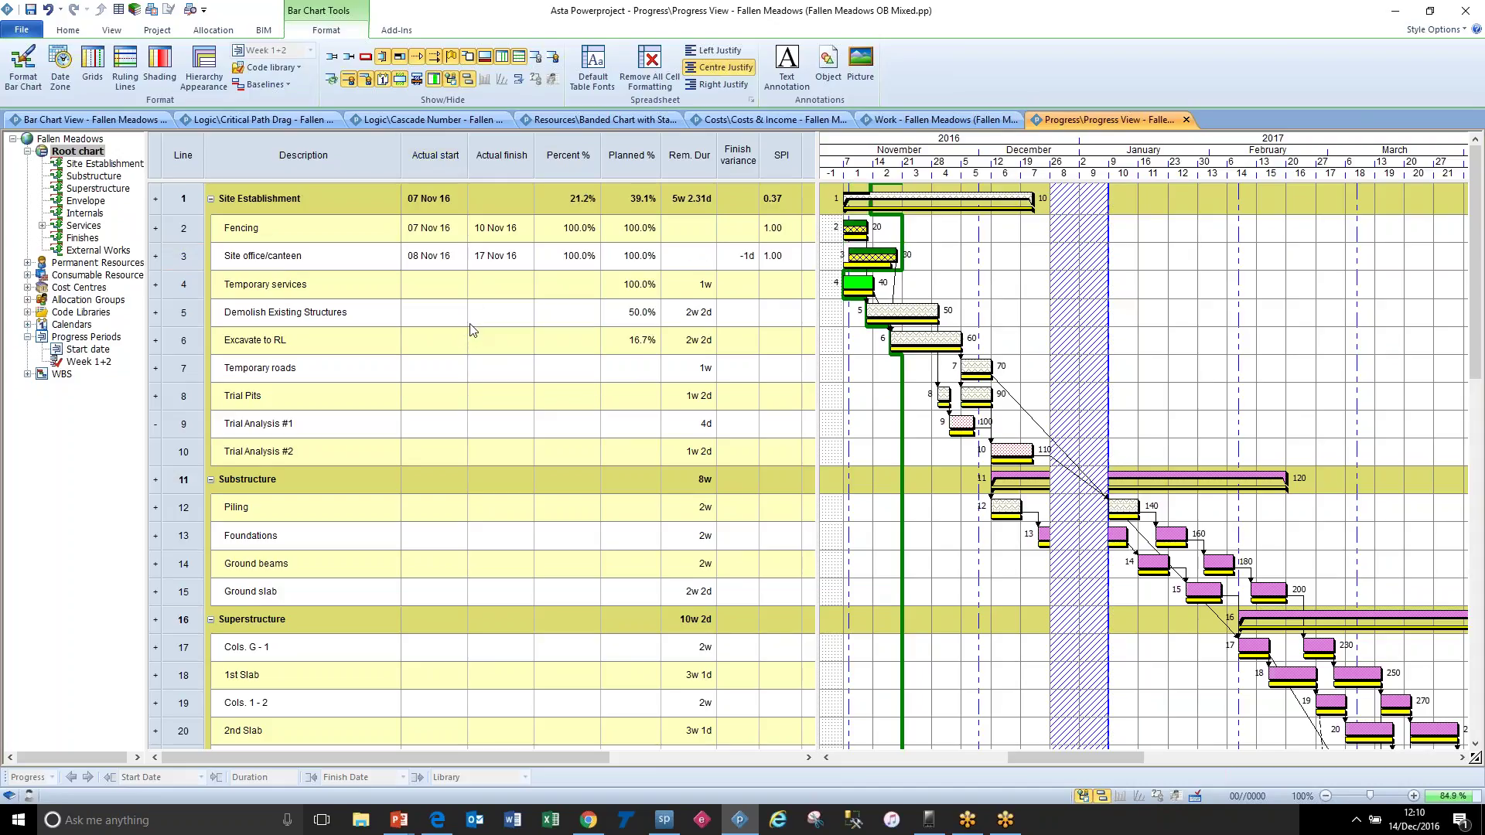
pyautogui.click(498, 256)
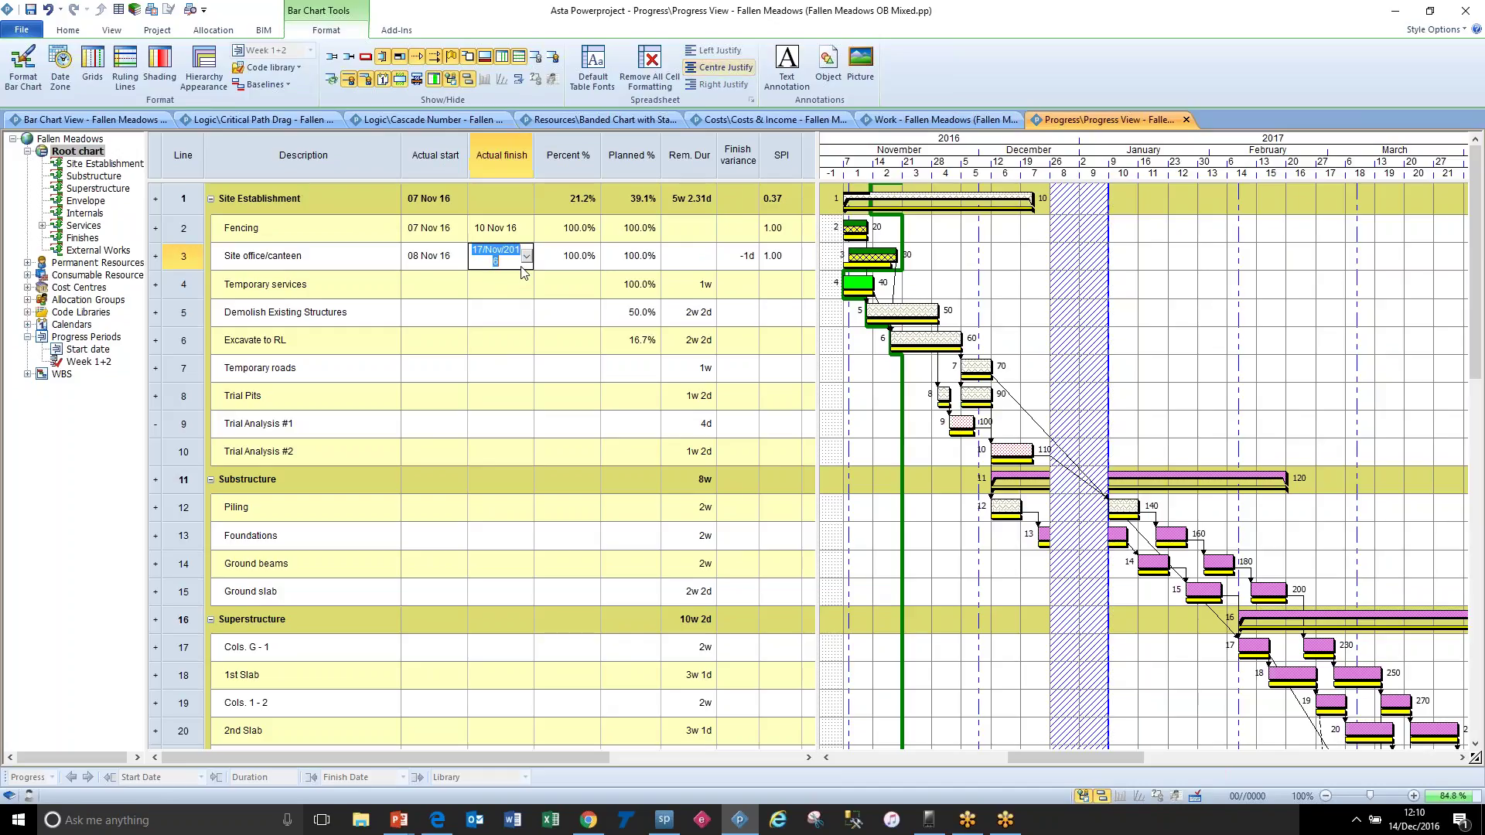
pyautogui.click(480, 250)
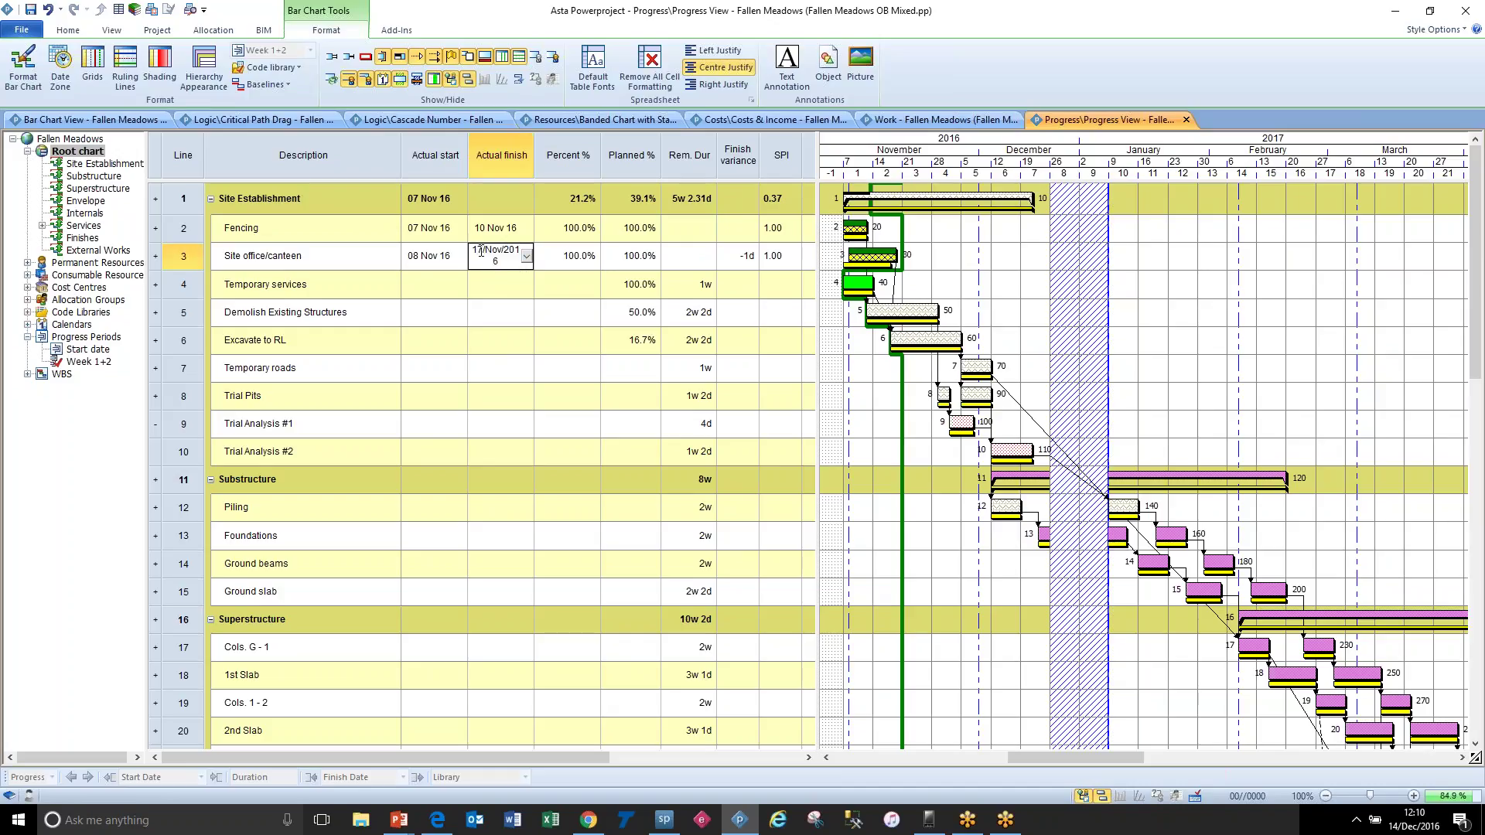
pyautogui.moveTo(480, 250); pyautogui.dragTo(484, 250)
pyautogui.write('6')
pyautogui.press('Return')
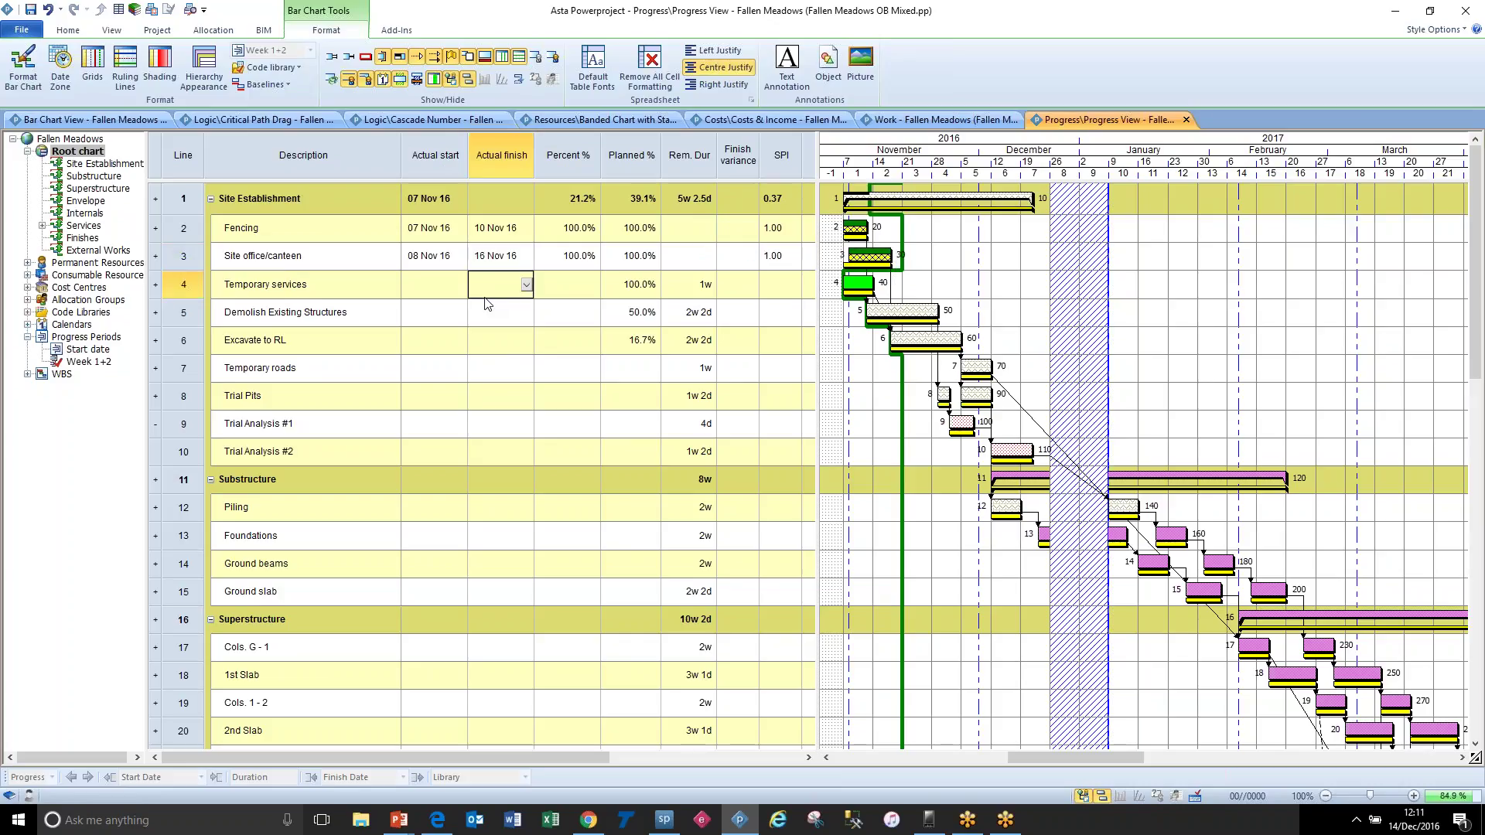
# Step: Examine the Site office/canteen bar against its baseline and review the Actual start and Actual finish columns
pyautogui.click(872, 256)
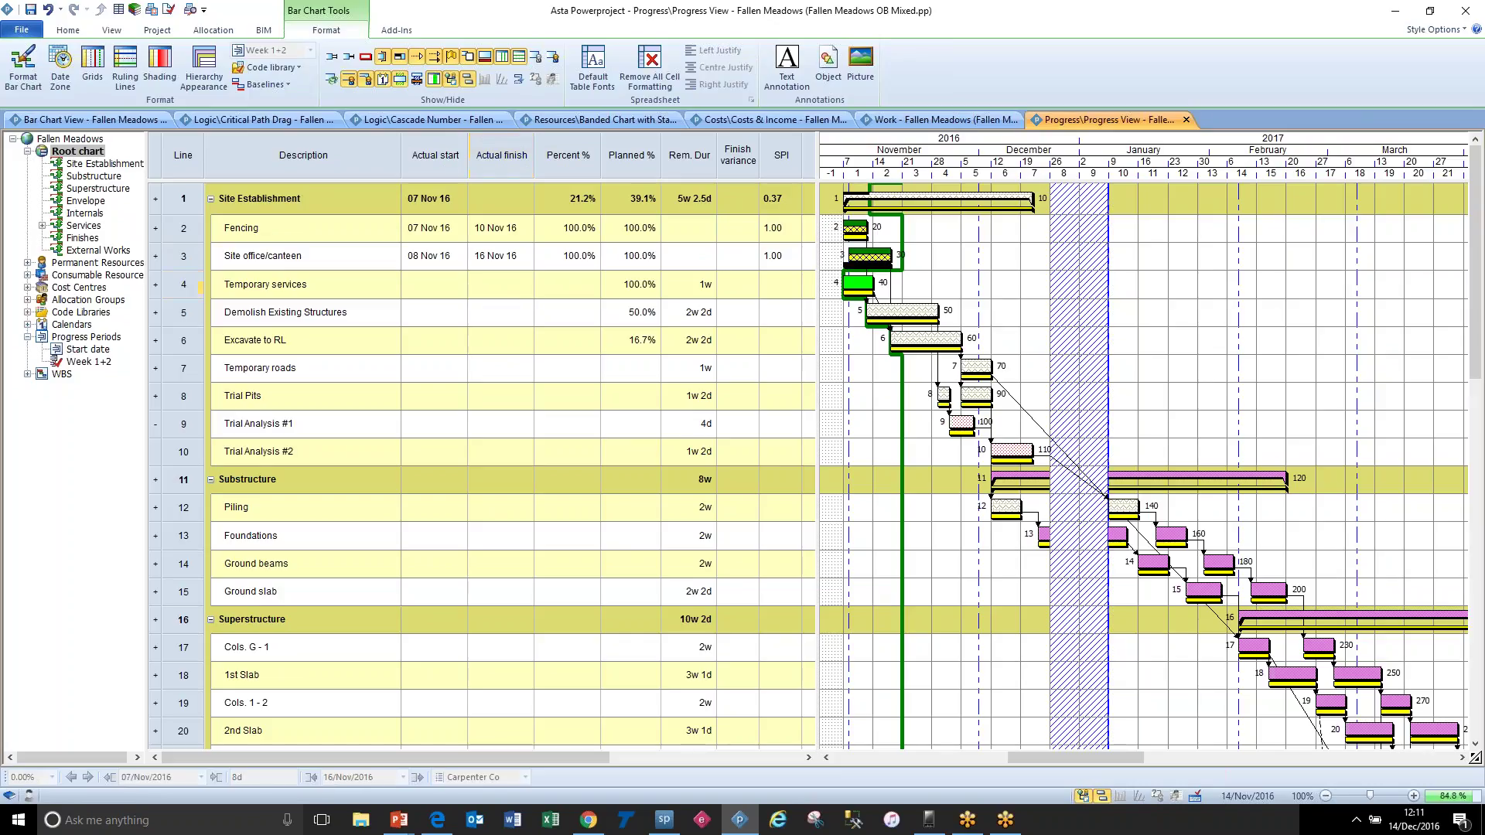
pyautogui.click(938, 277)
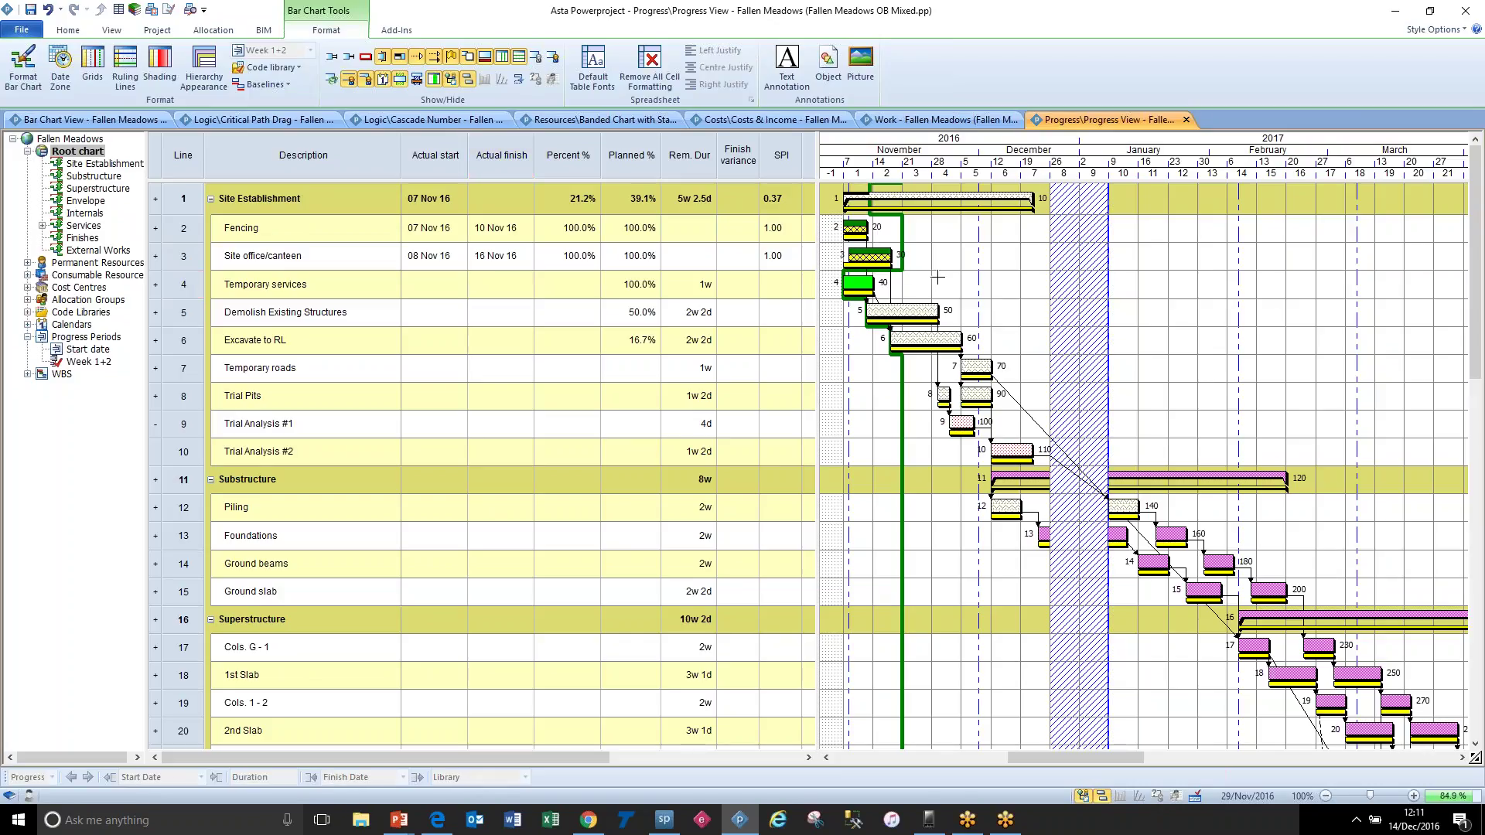
pyautogui.moveTo(434, 154); pyautogui.dragTo(483, 156)
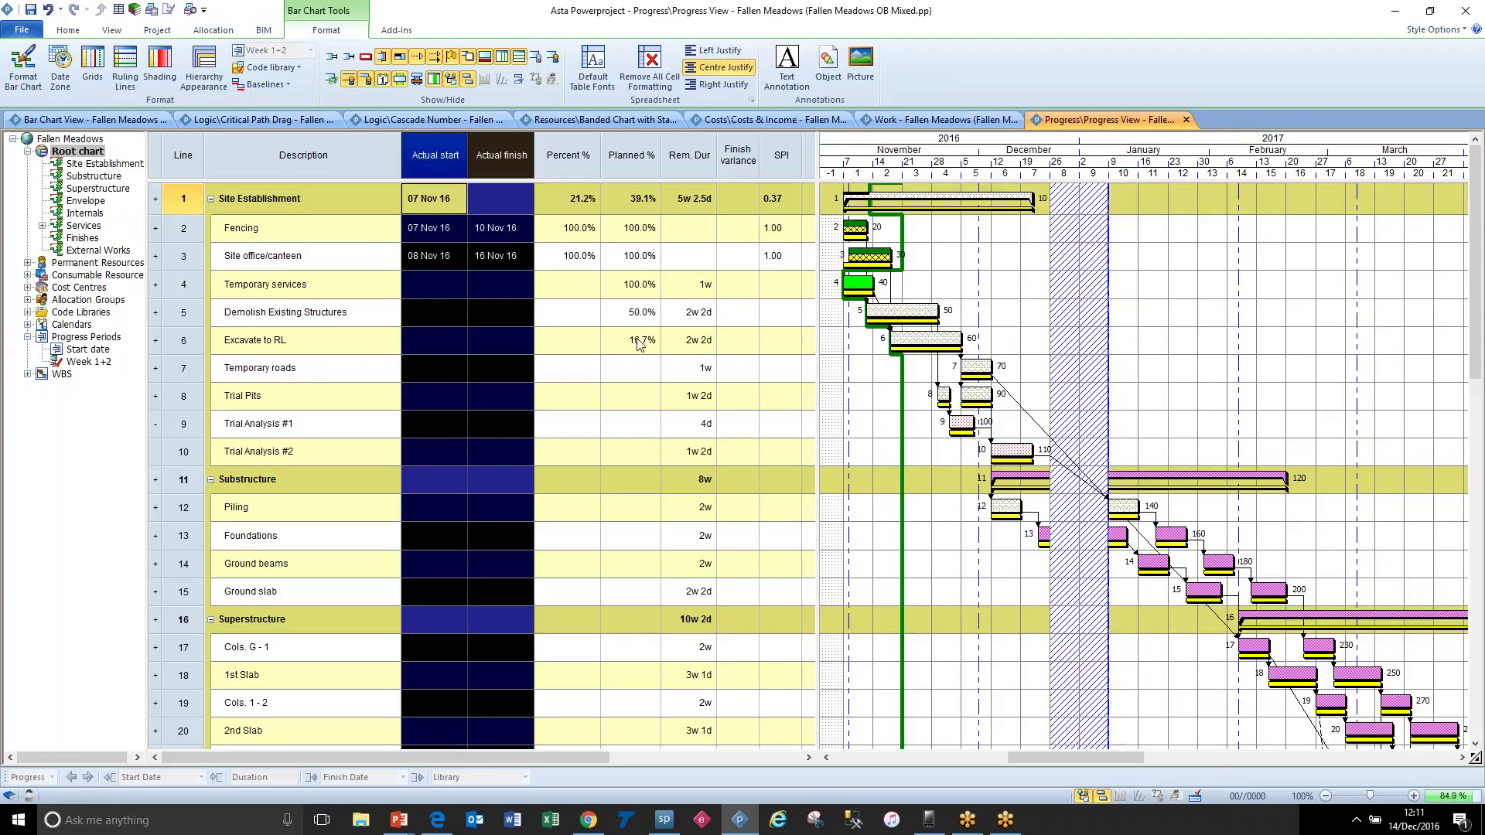
pyautogui.click(839, 412)
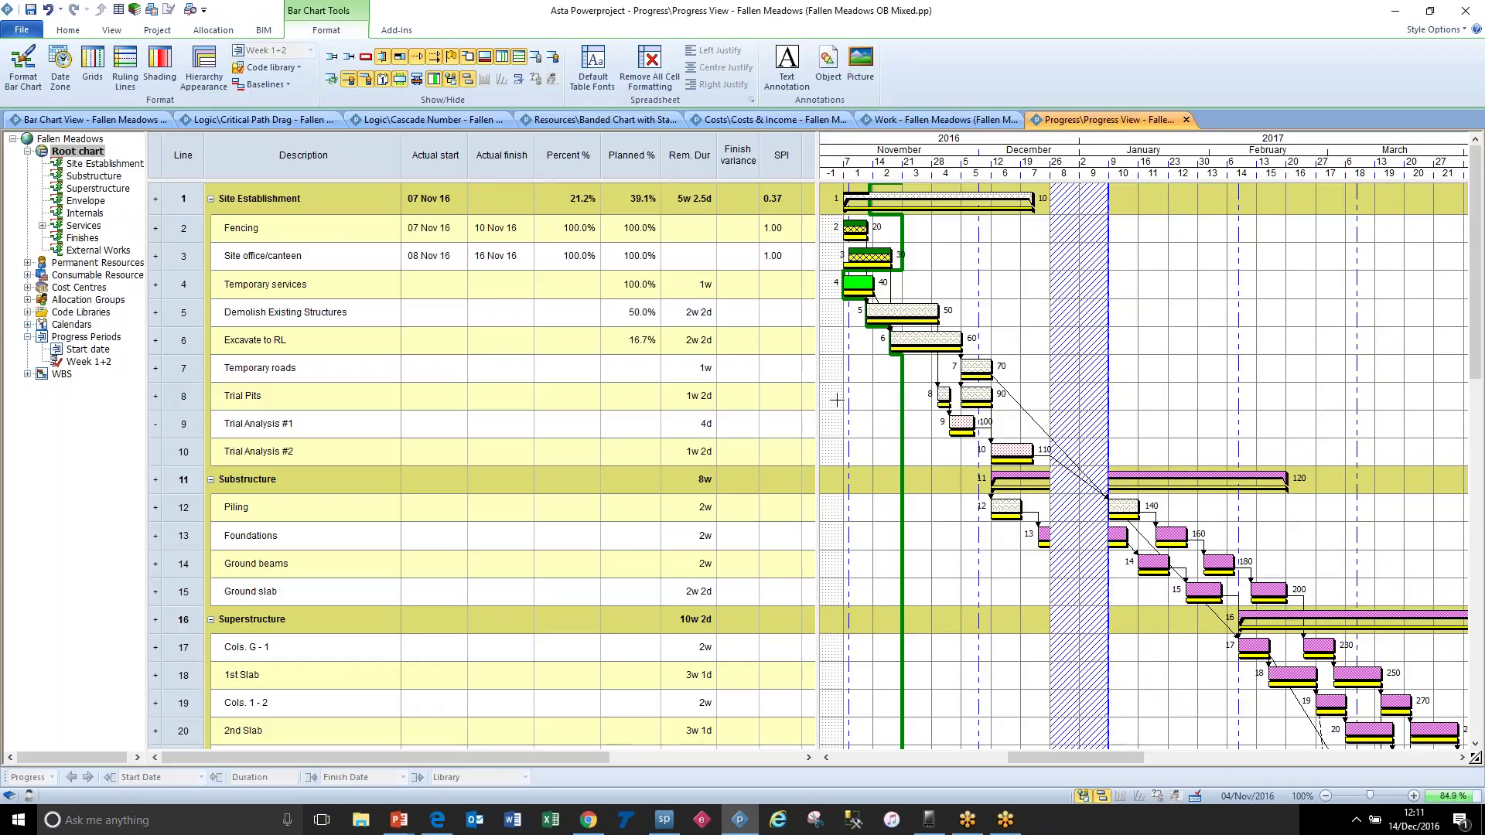
# Step: Record Temporary services as 100% complete and Demolish Existing Structures as 25% complete
pyautogui.click(571, 295)
pyautogui.write('100')
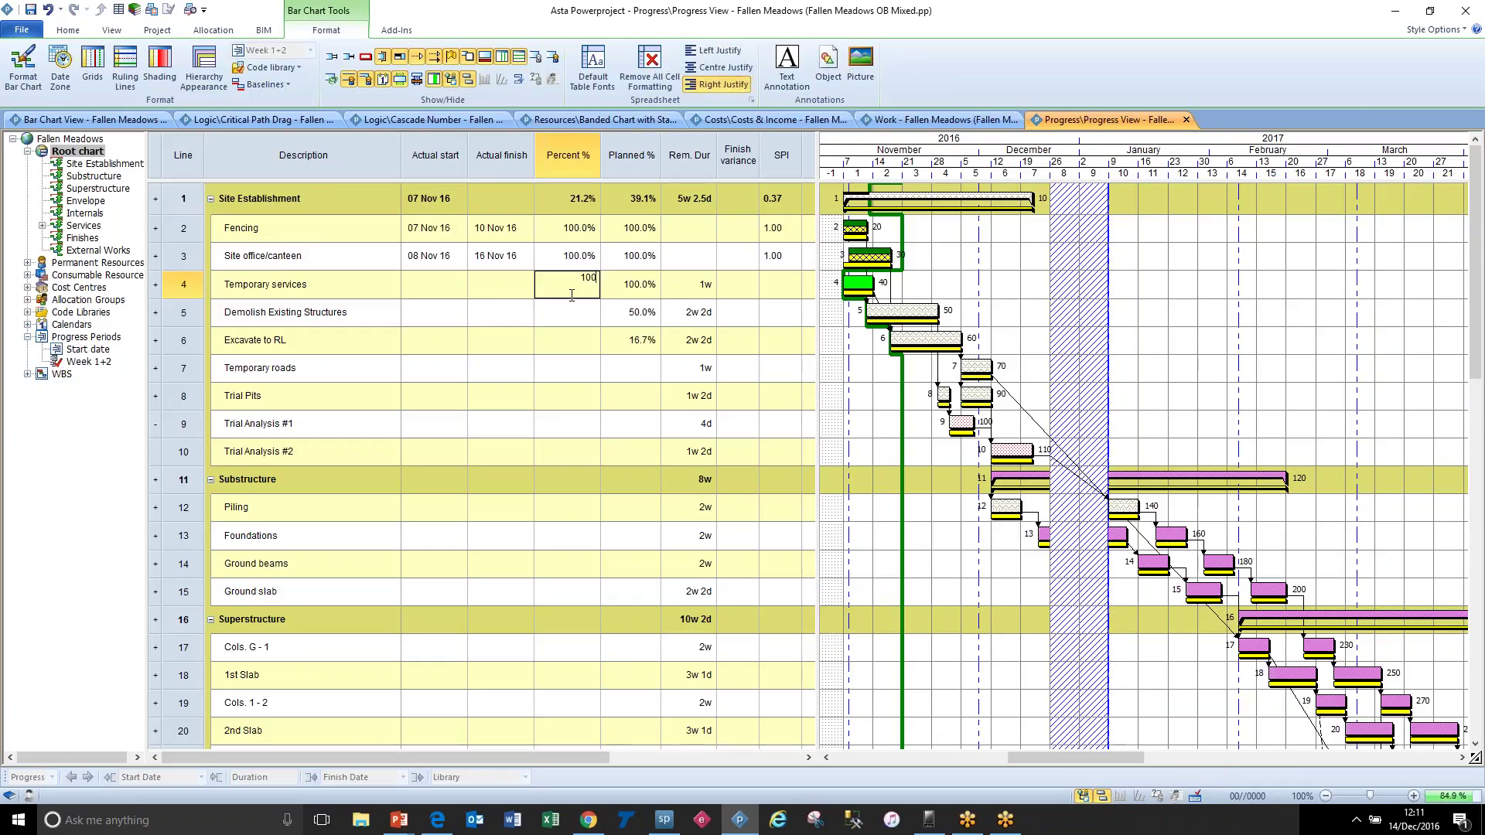
pyautogui.press('Return')
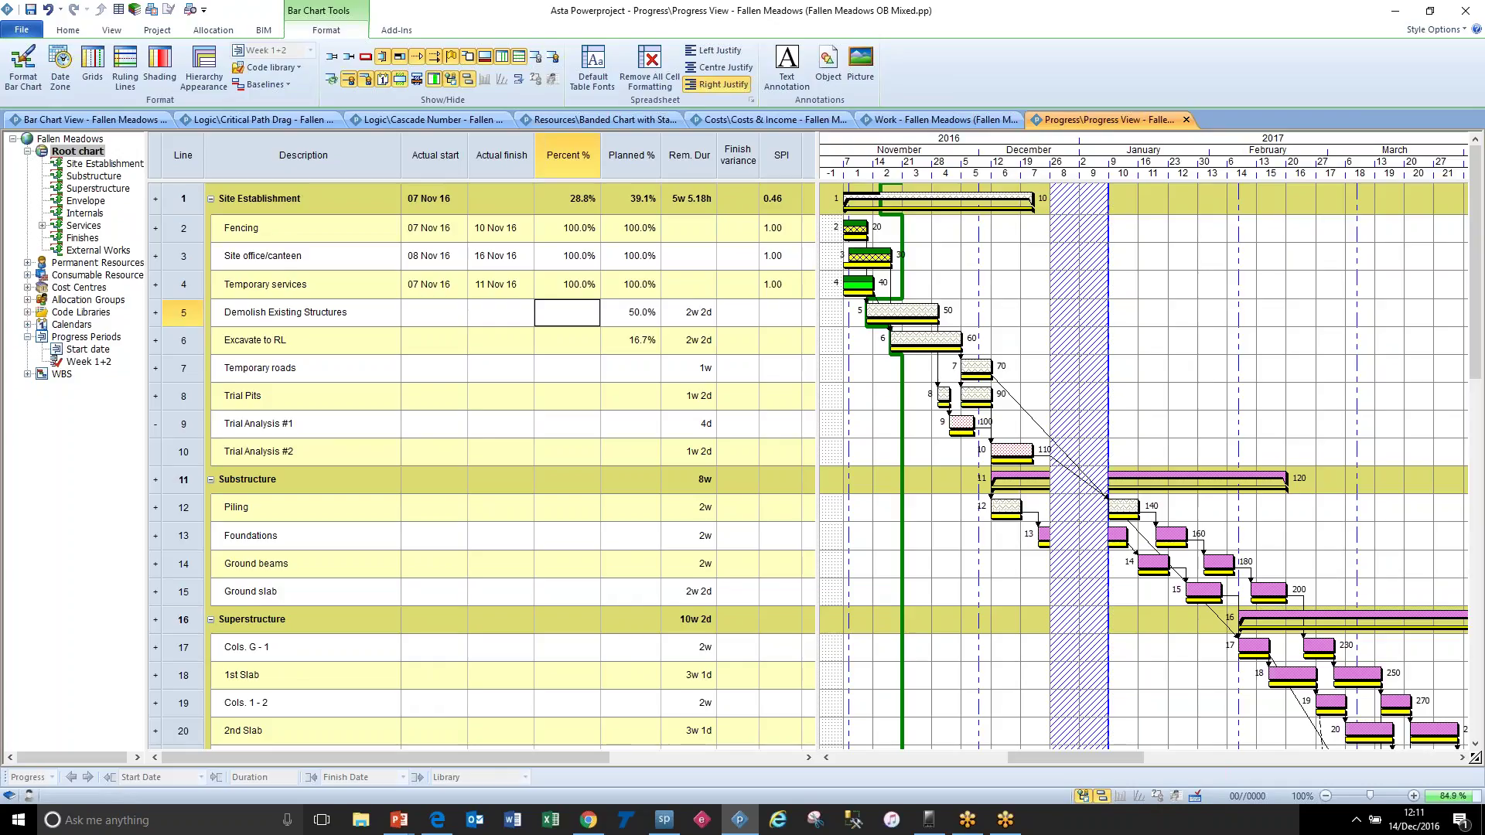
pyautogui.write('25')
pyautogui.press('Return')
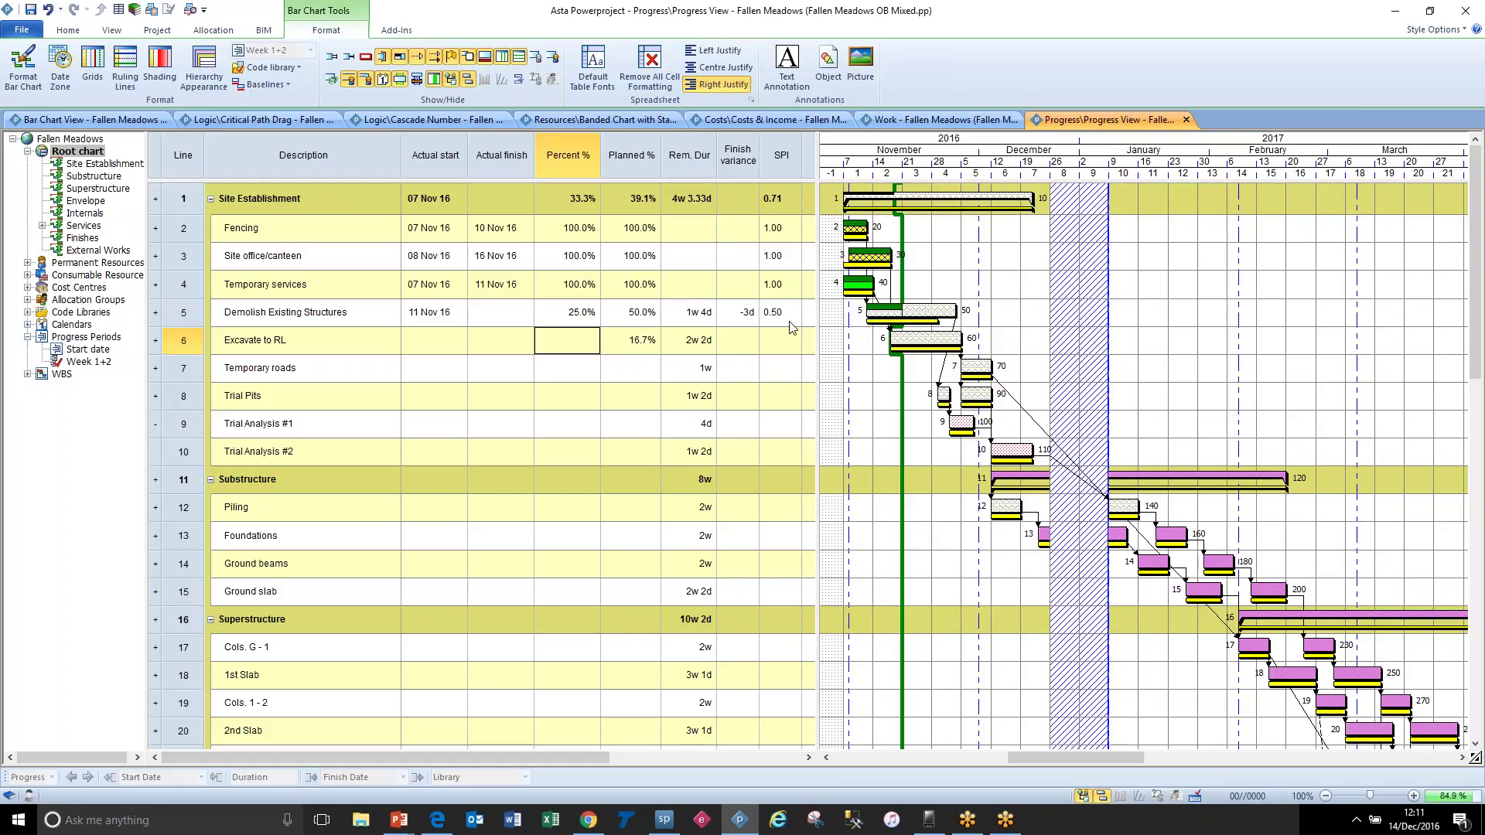
# Step: Set the remaining duration of Demolish Existing Structures to 1w 3d and check it against the task's Percent % value
pyautogui.click(931, 311)
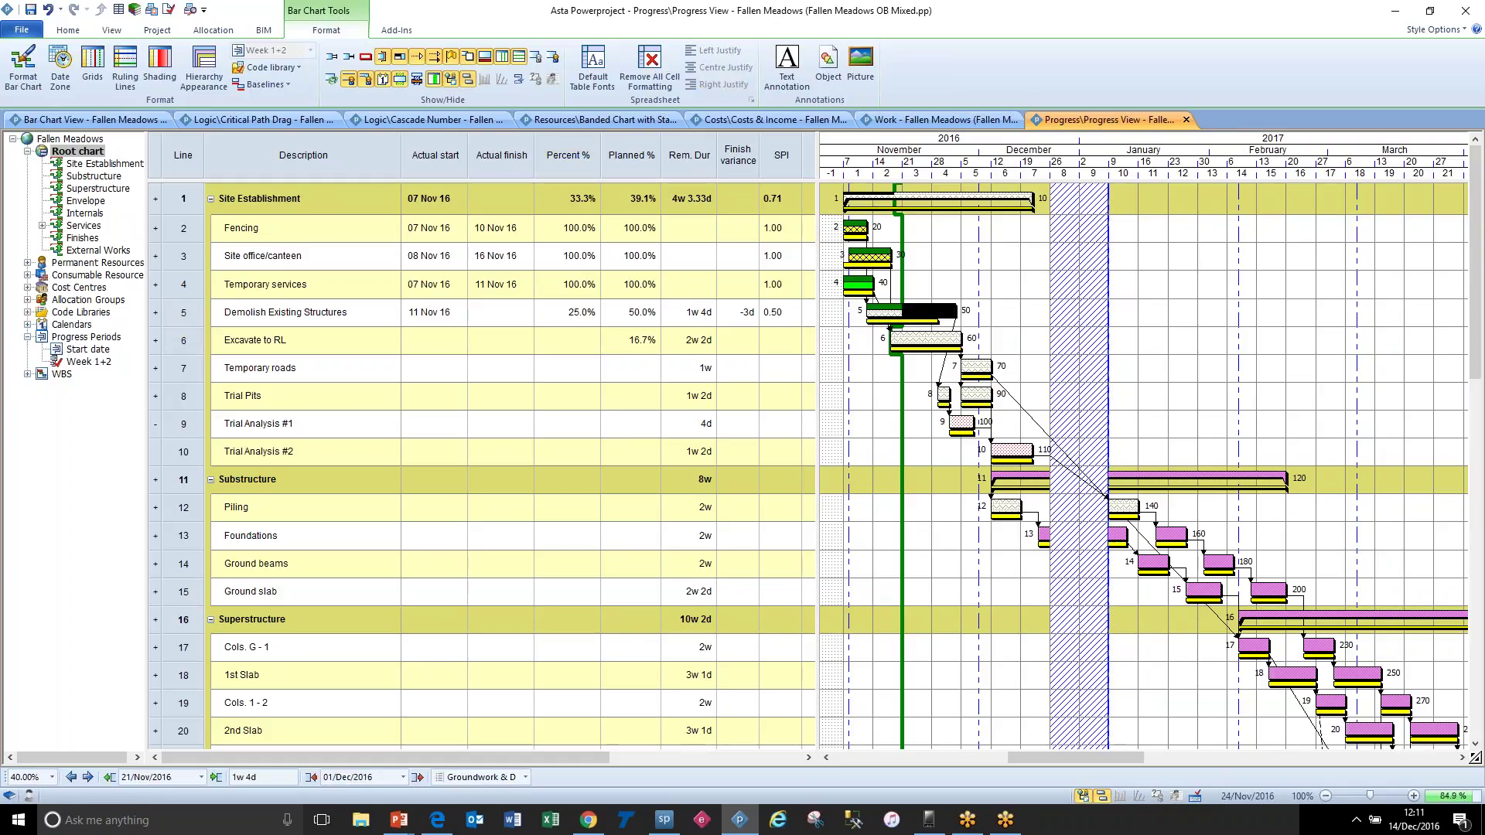
pyautogui.click(690, 312)
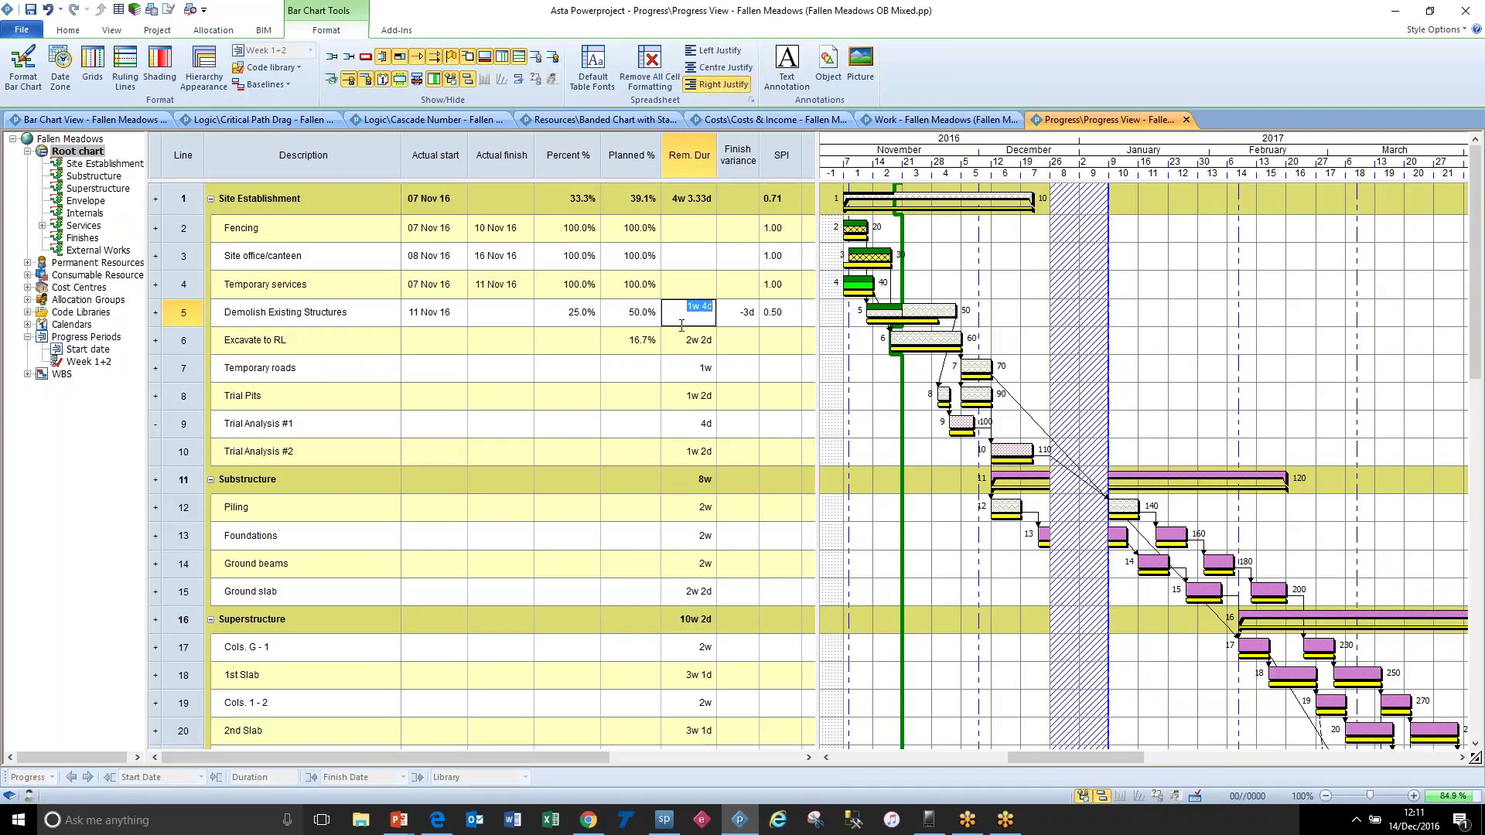
pyautogui.click(682, 323)
pyautogui.press('BackSpace')
pyautogui.write('3')
pyautogui.press('Return')
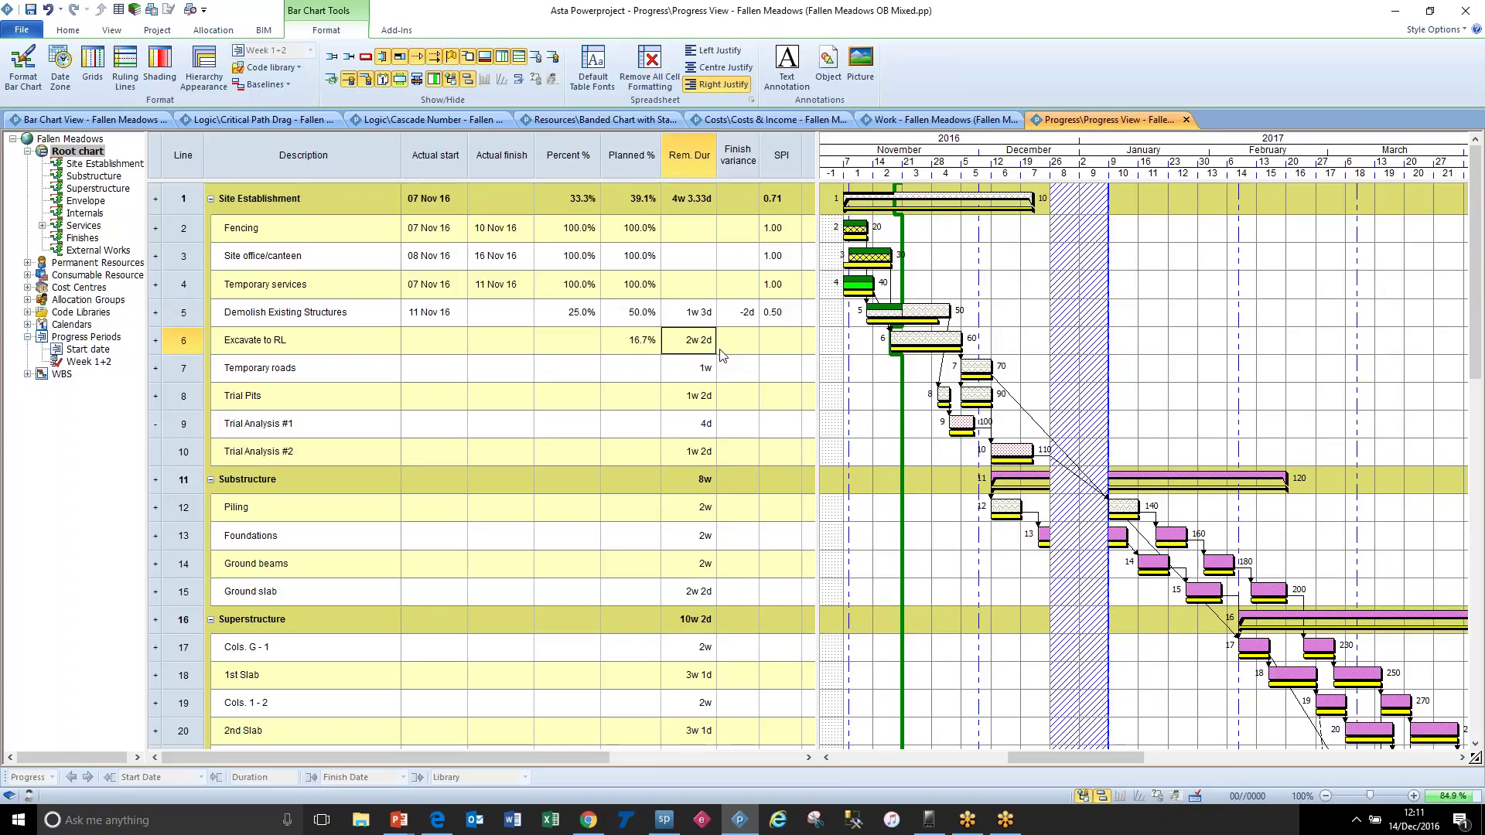
pyautogui.doubleClick(559, 318)
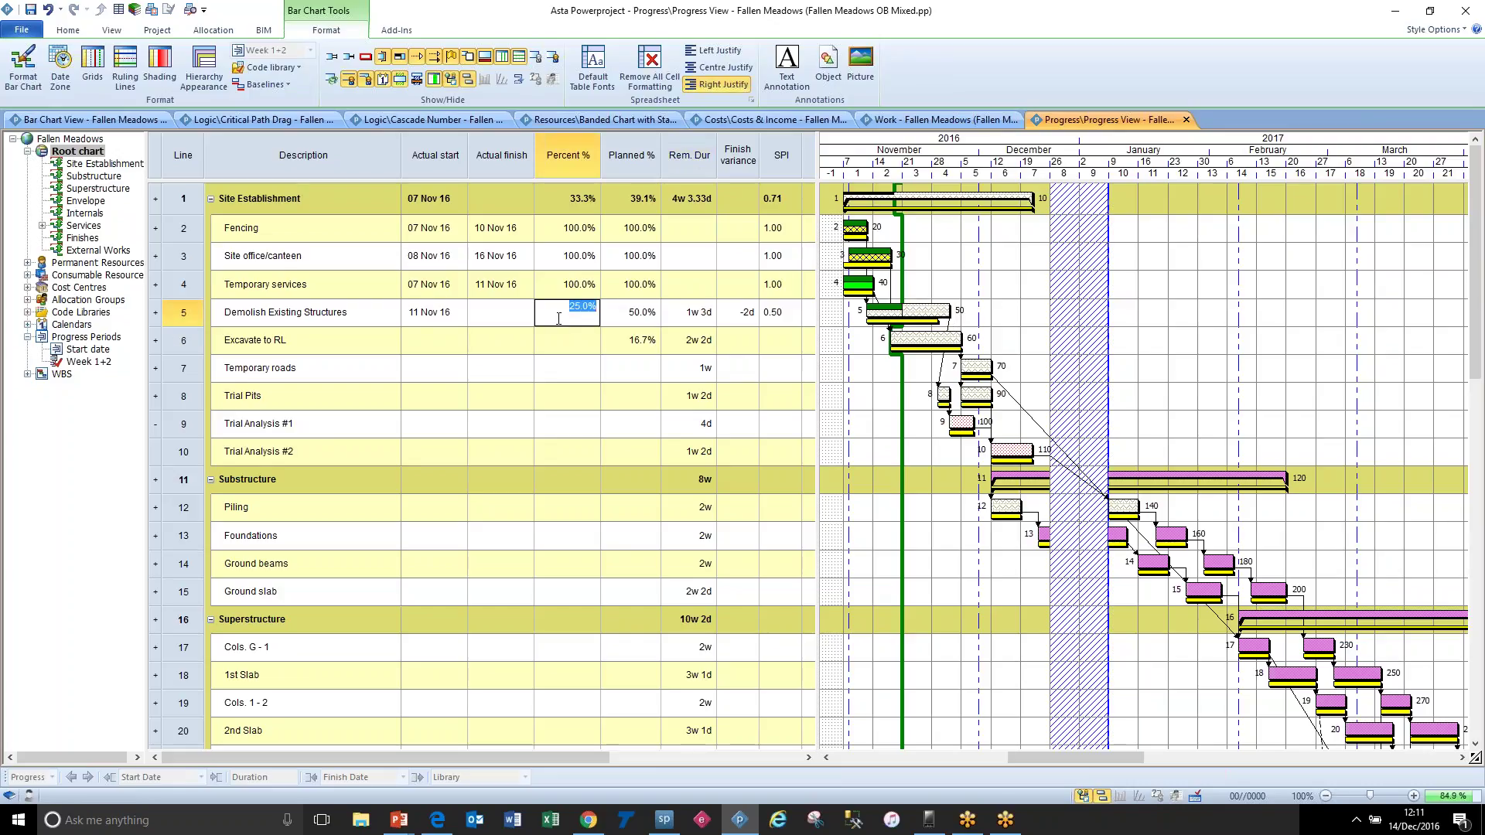
pyautogui.doubleClick(691, 310)
pyautogui.click(856, 386)
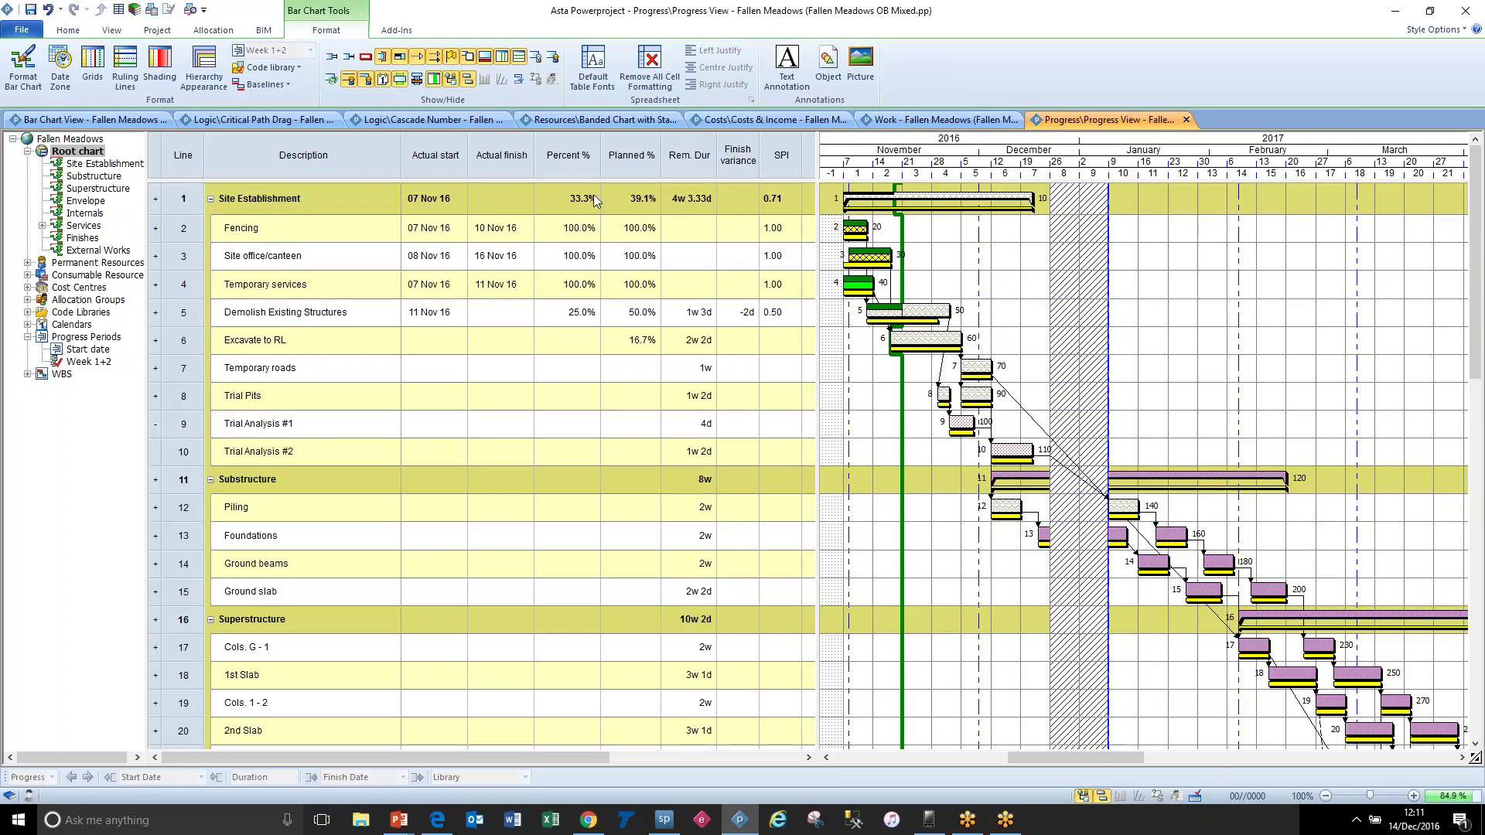
pyautogui.click(113, 31)
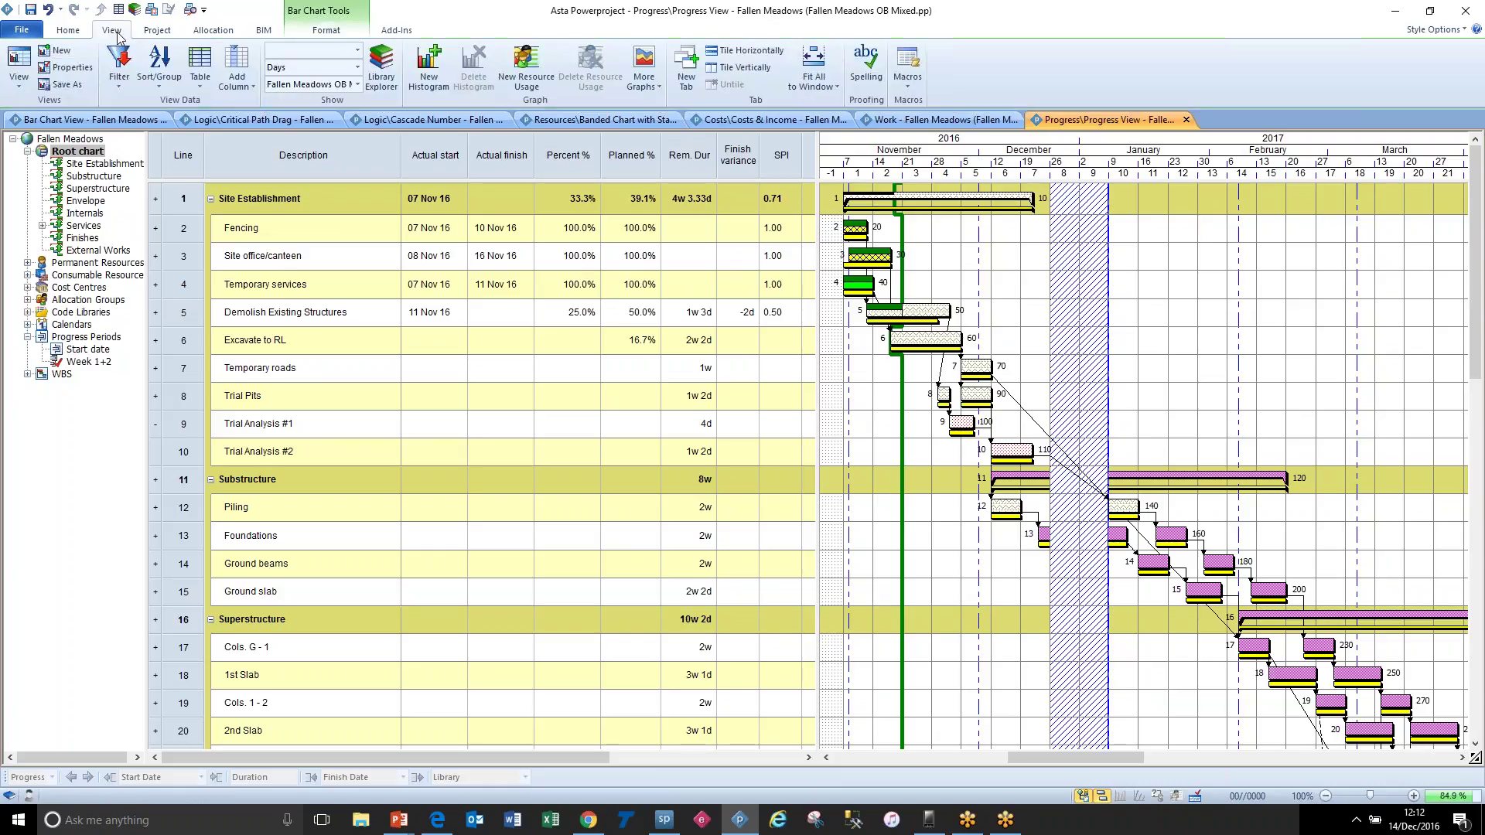
pyautogui.click(67, 29)
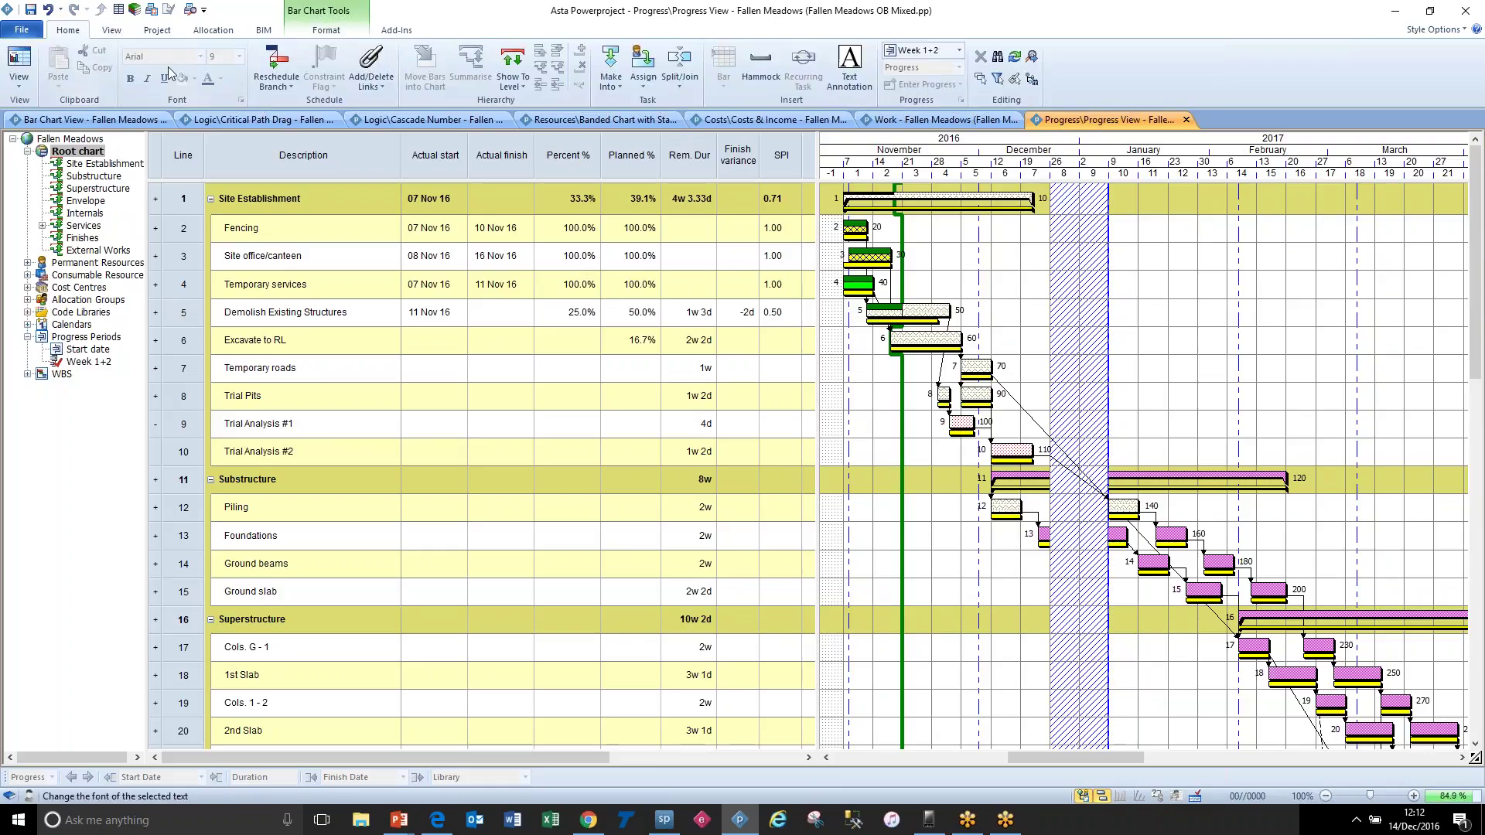
# Step: Reschedule the project for Week 1+2 and examine the Excavate to RL and Demolish Existing Structures bars against their baselines
pyautogui.click(287, 69)
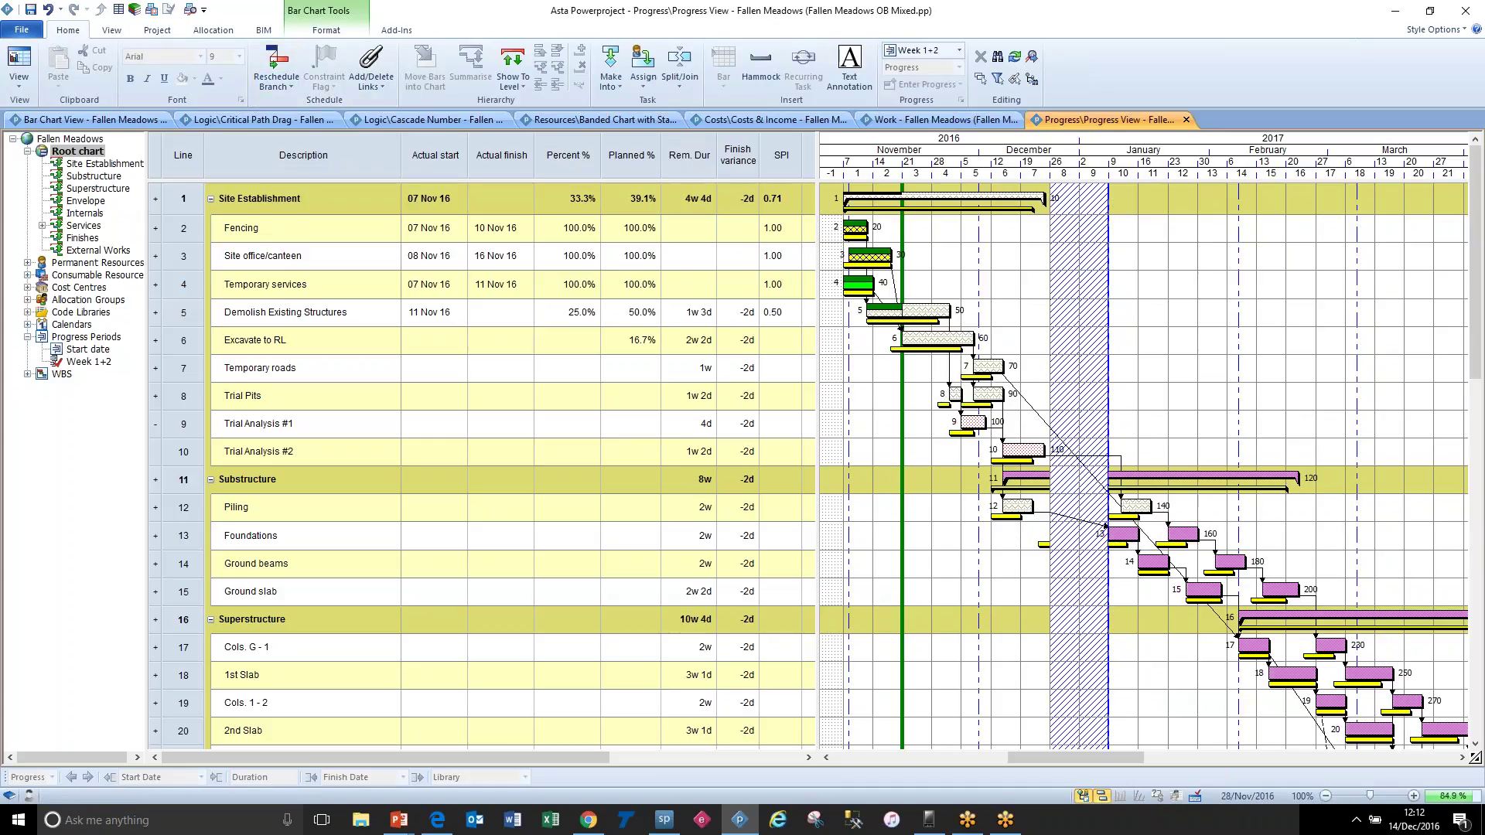
pyautogui.click(936, 339)
pyautogui.click(928, 310)
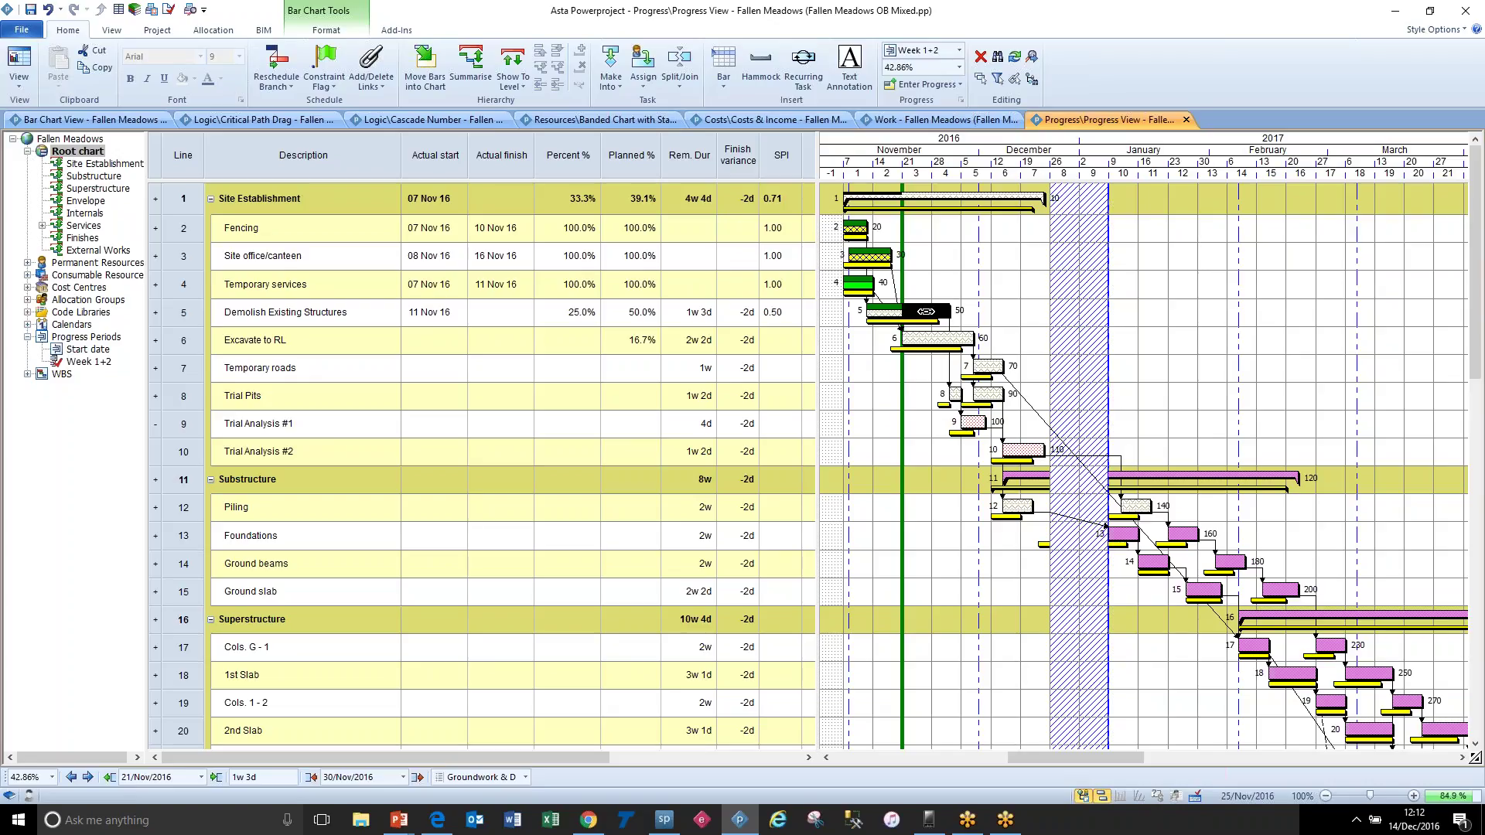
pyautogui.click(1015, 305)
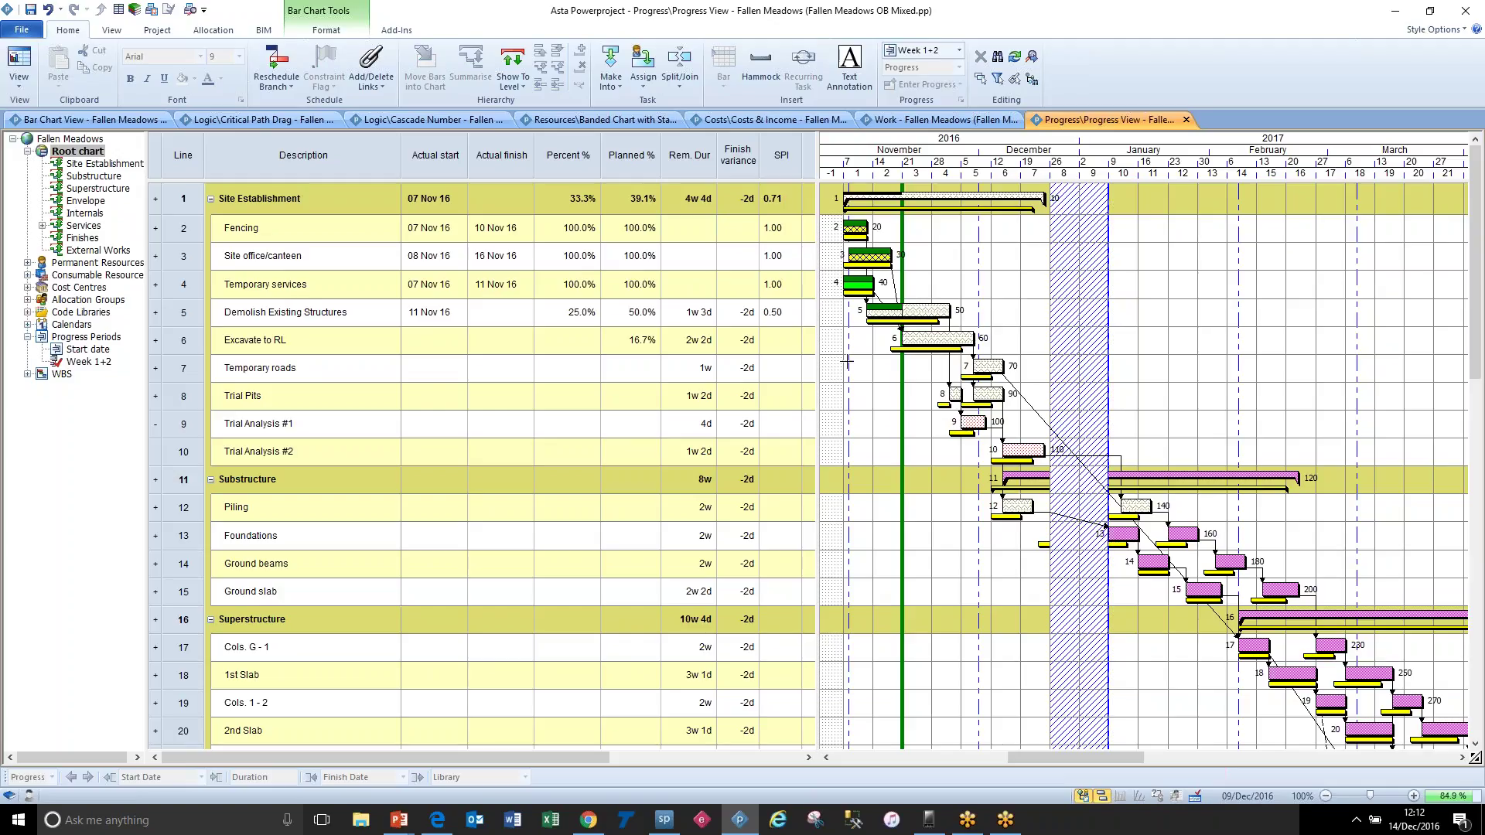
# Step: Create a new progress period named Week 3+4 with a report date of 11 December 2016
pyautogui.rightClick(90, 338)
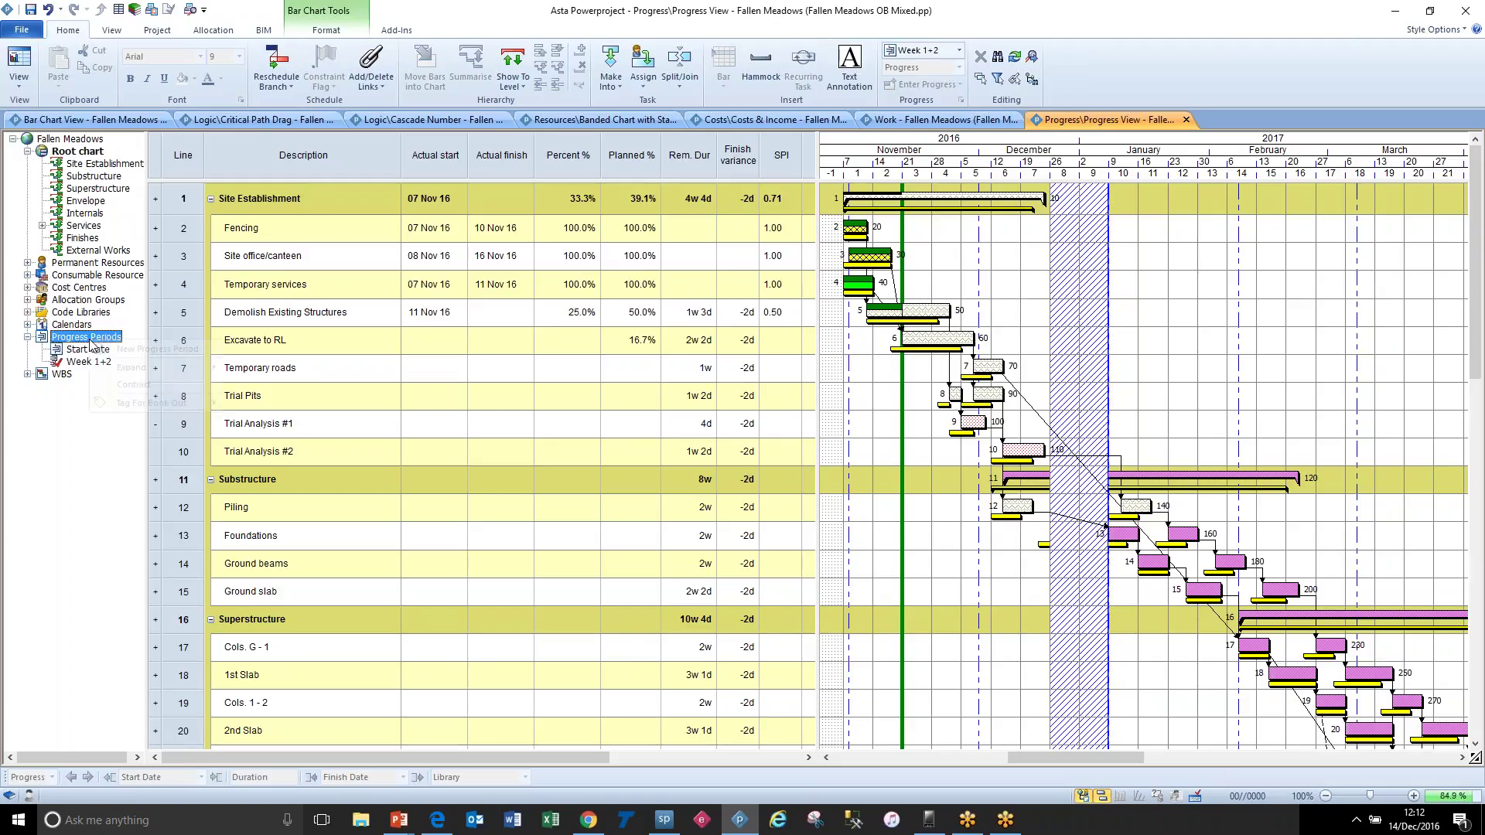
pyautogui.click(120, 350)
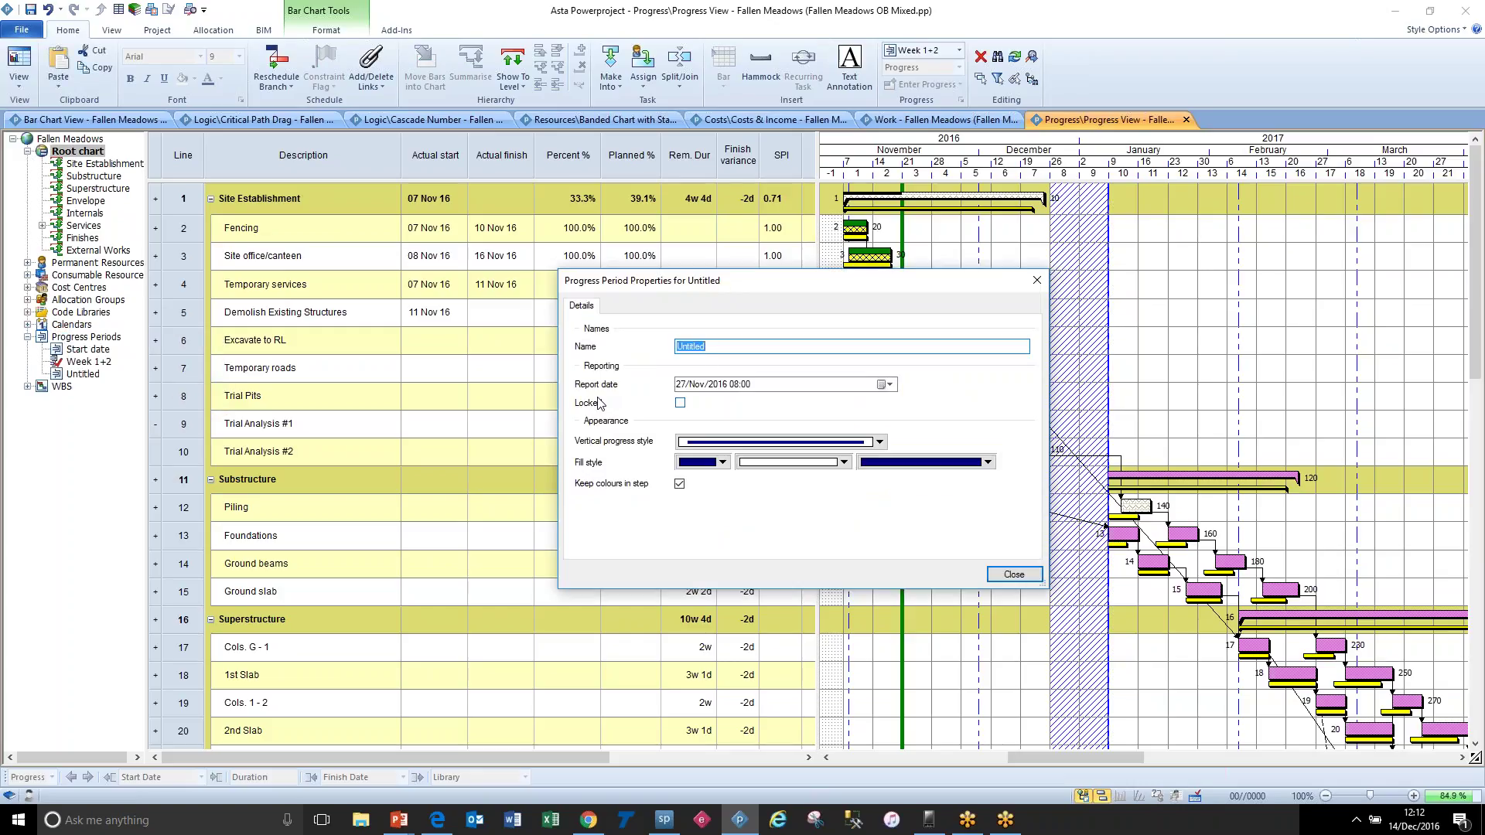
pyautogui.write('Week 2')
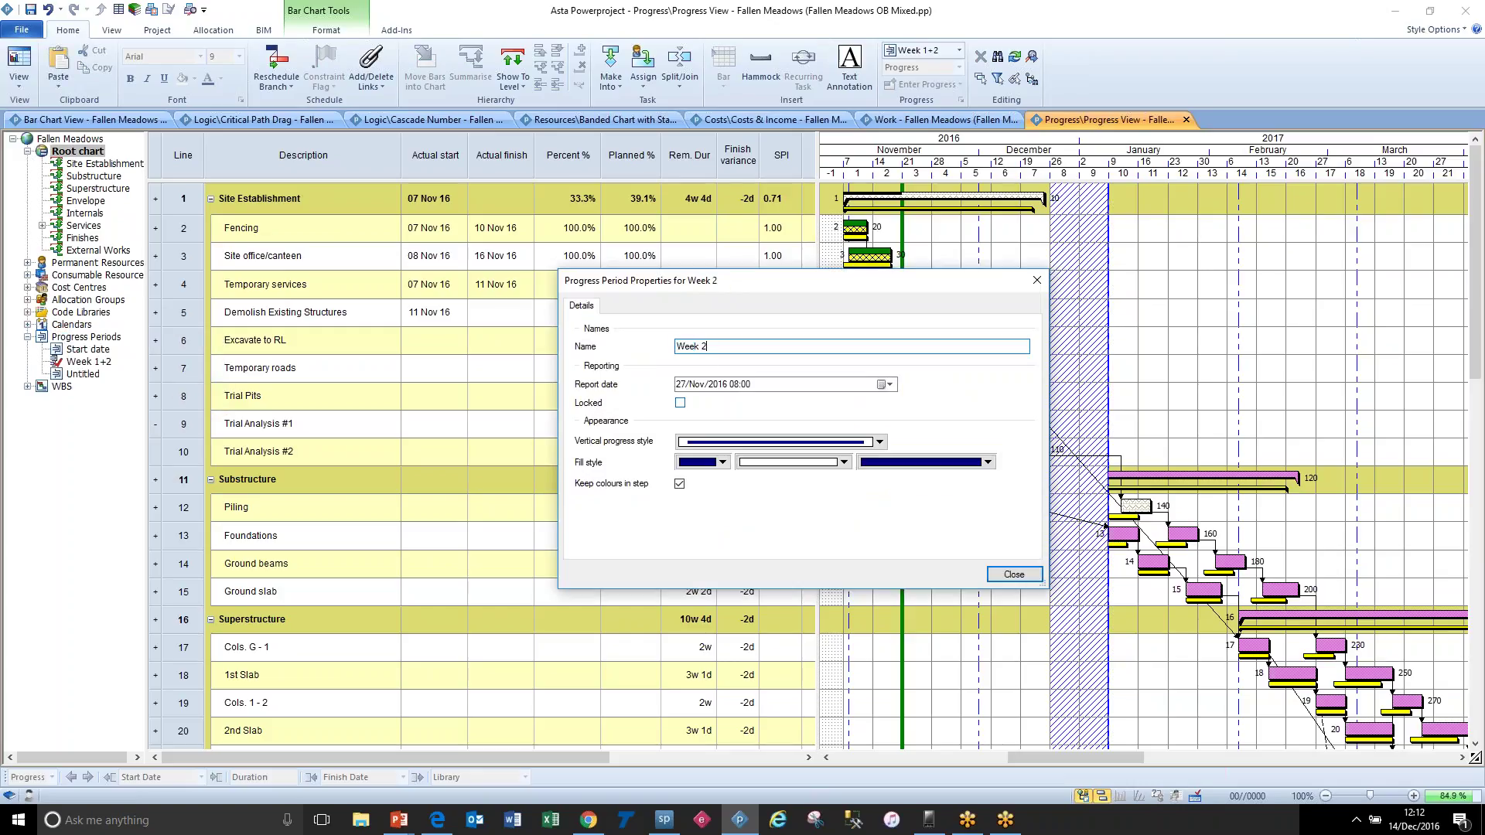
pyautogui.press('BackSpace')
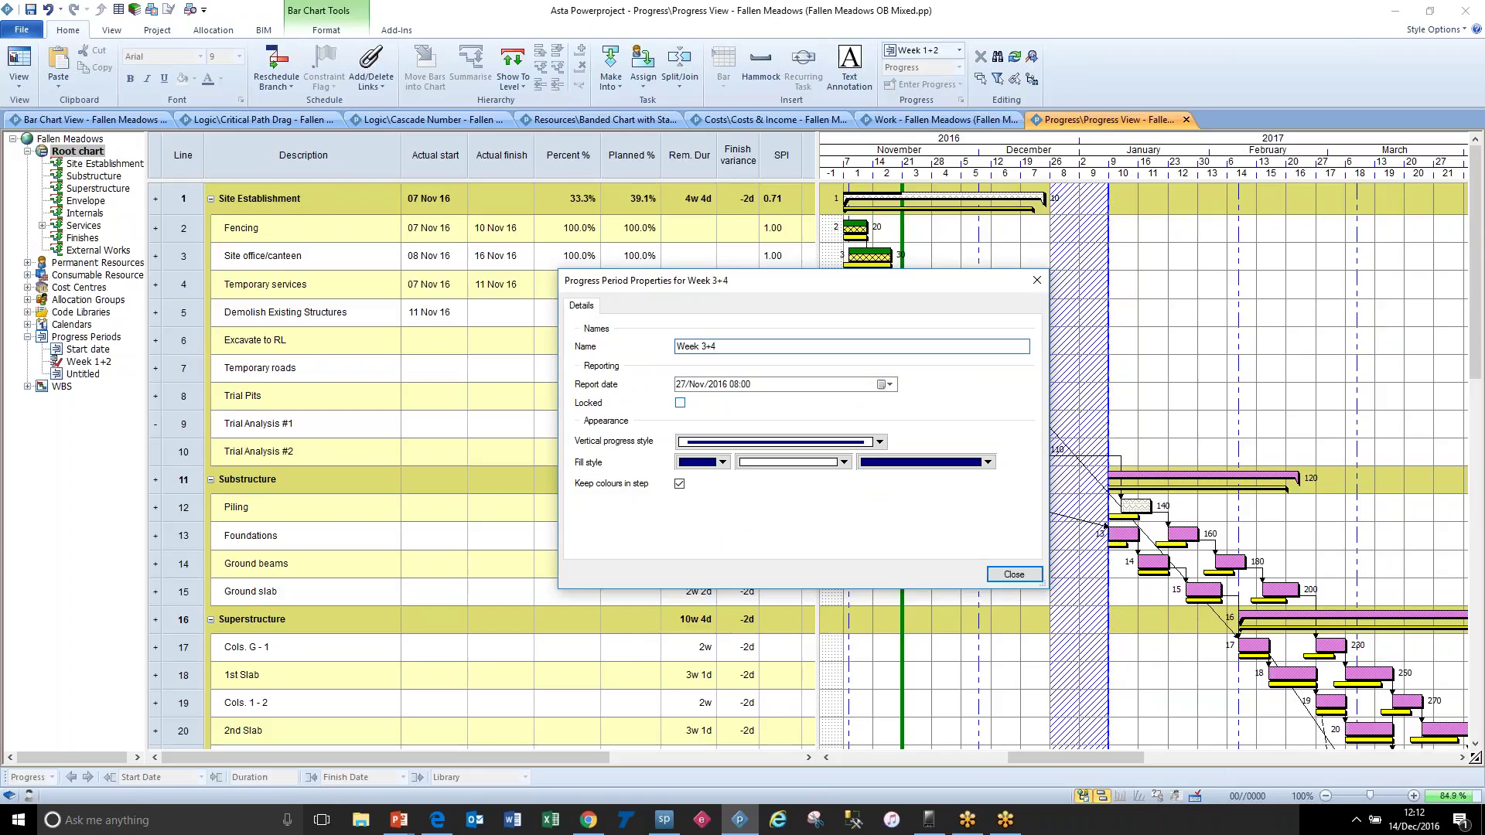
pyautogui.click(890, 385)
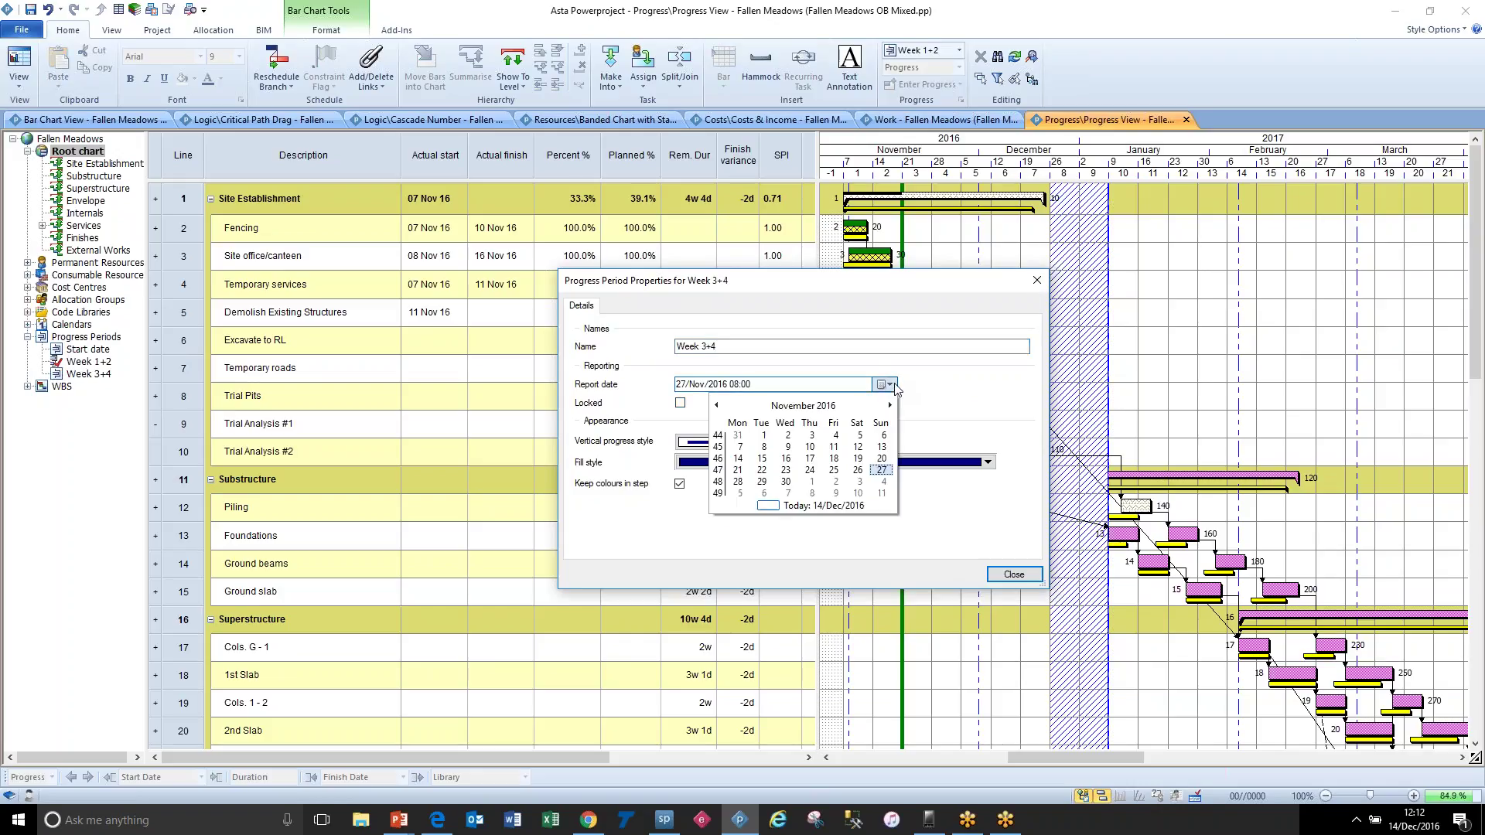
pyautogui.click(887, 494)
pyautogui.click(1024, 577)
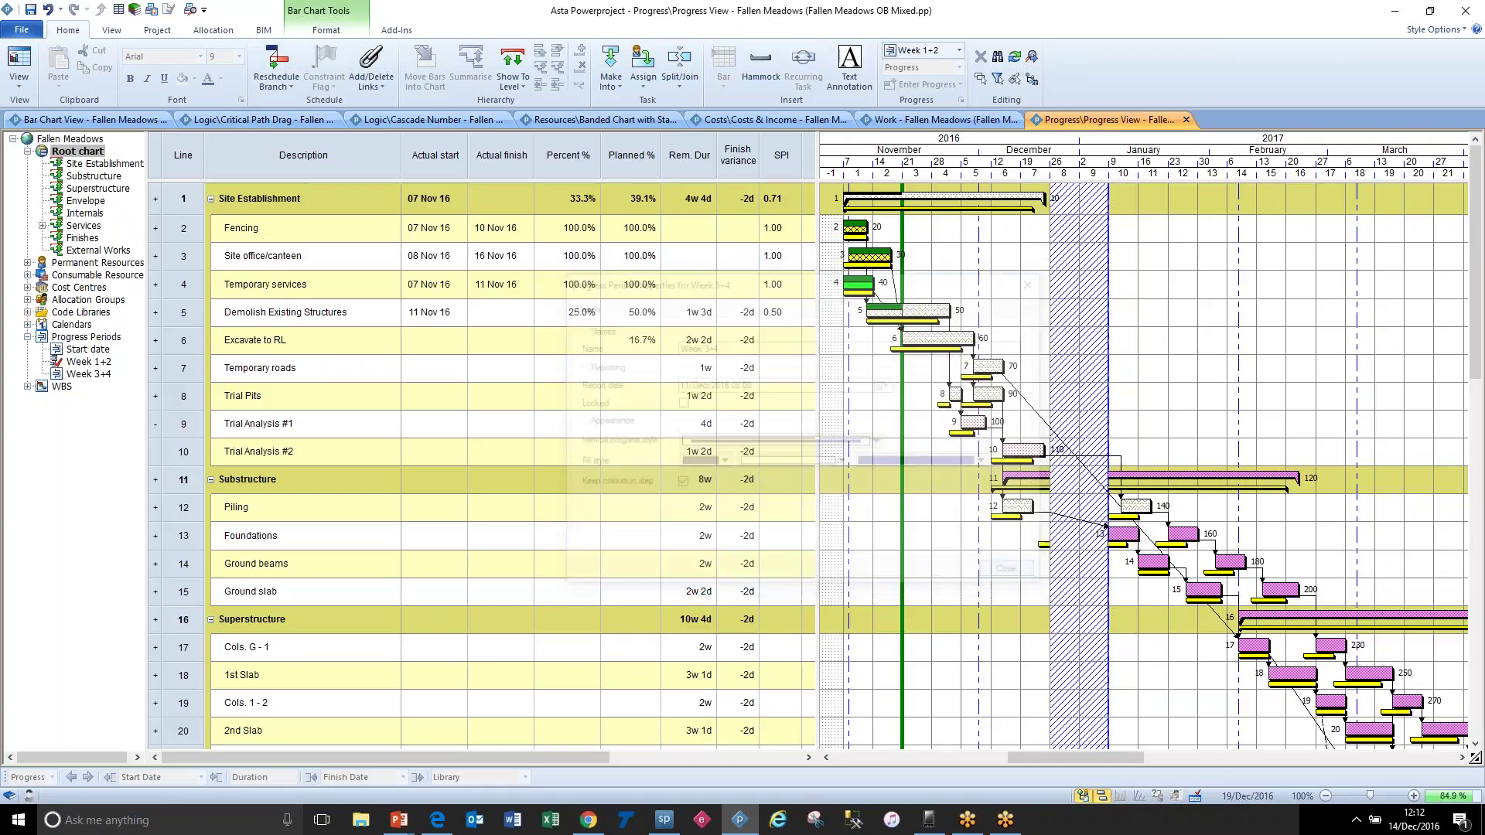
# Step: Make Week 3+4 the progress entry period and check the Planned % column
pyautogui.rightClick(96, 375)
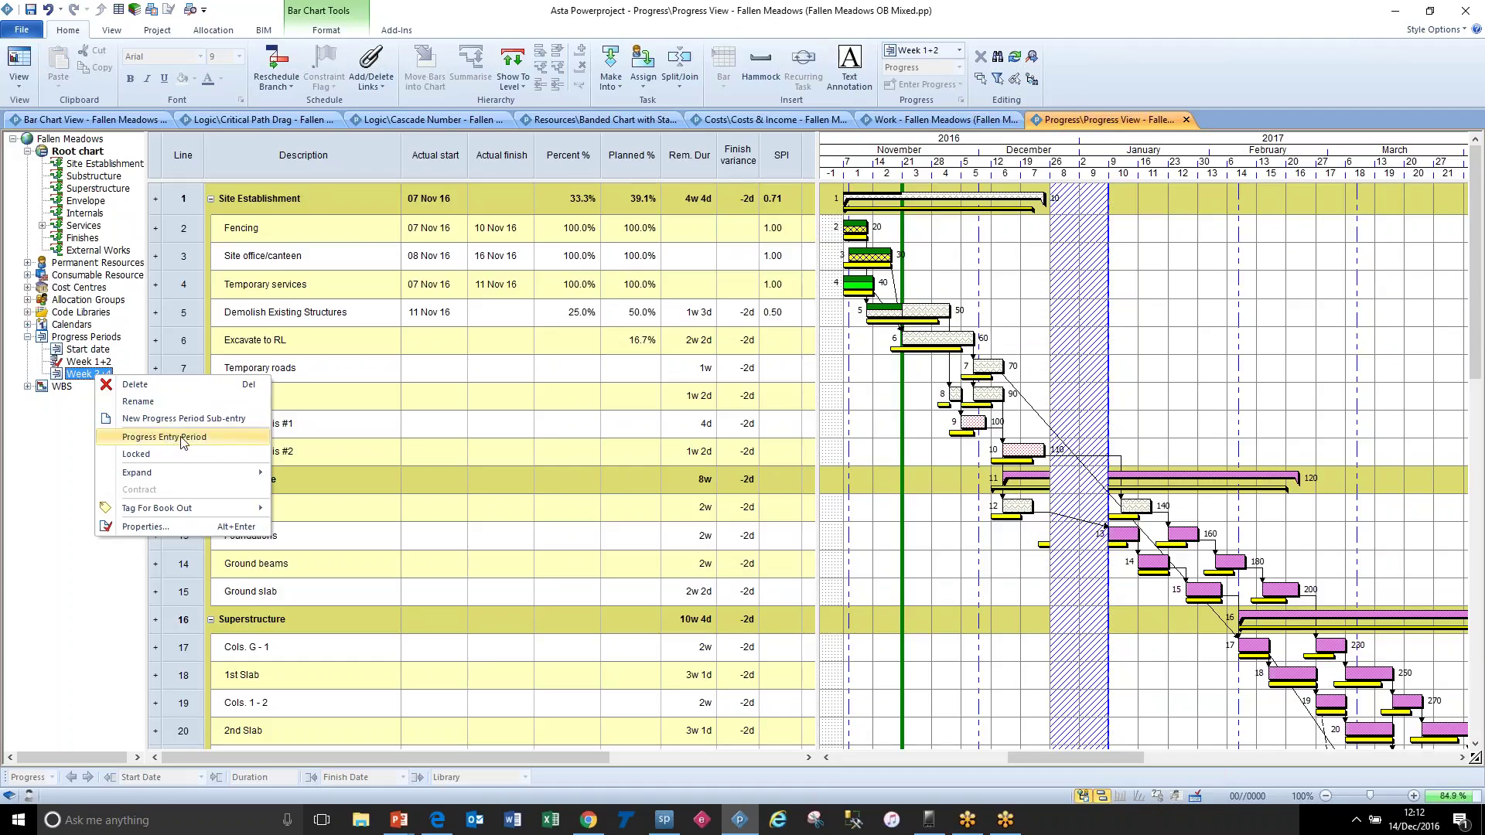
pyautogui.click(185, 439)
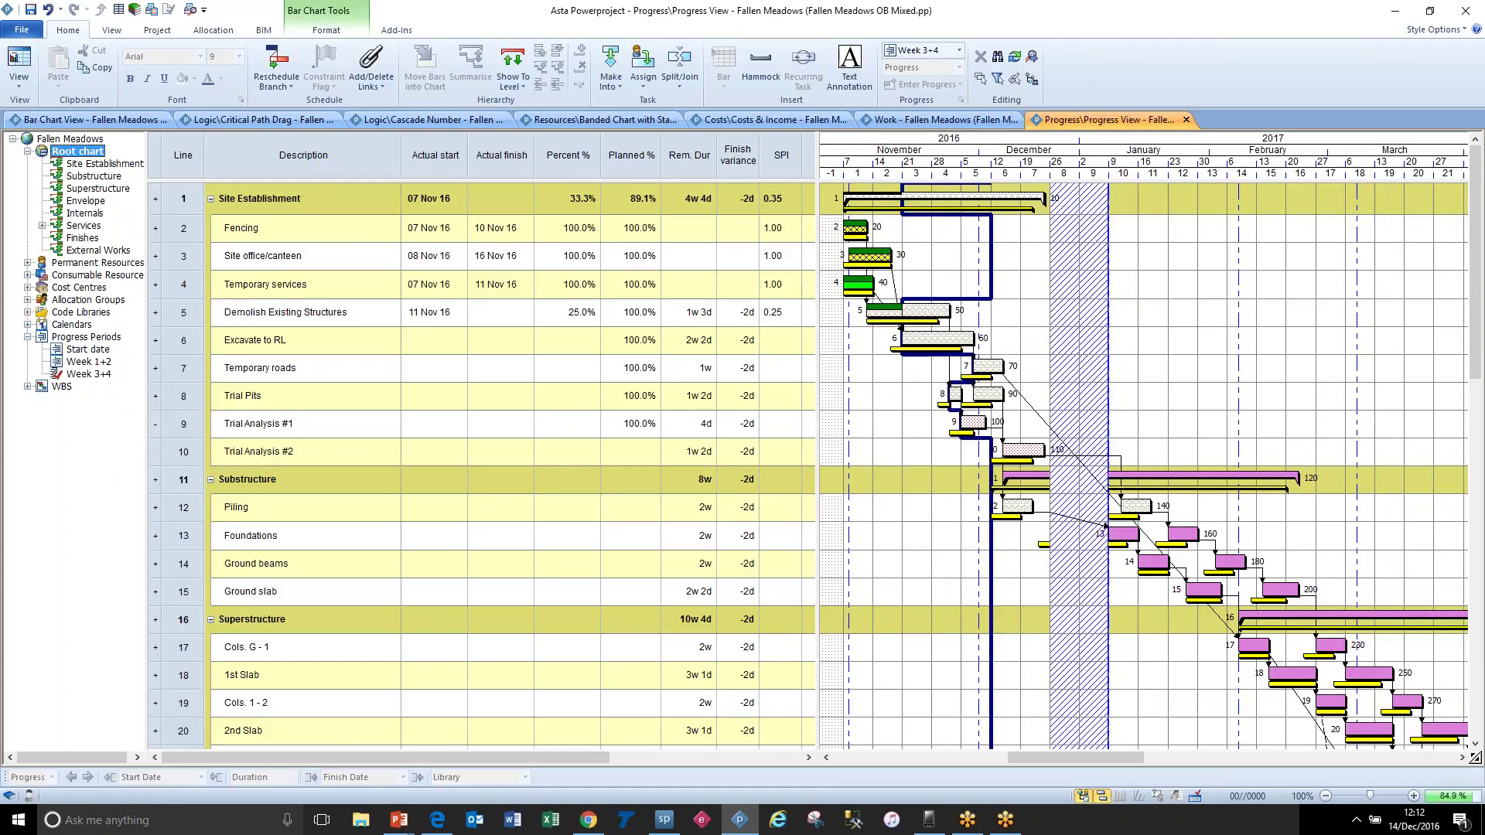
pyautogui.click(623, 167)
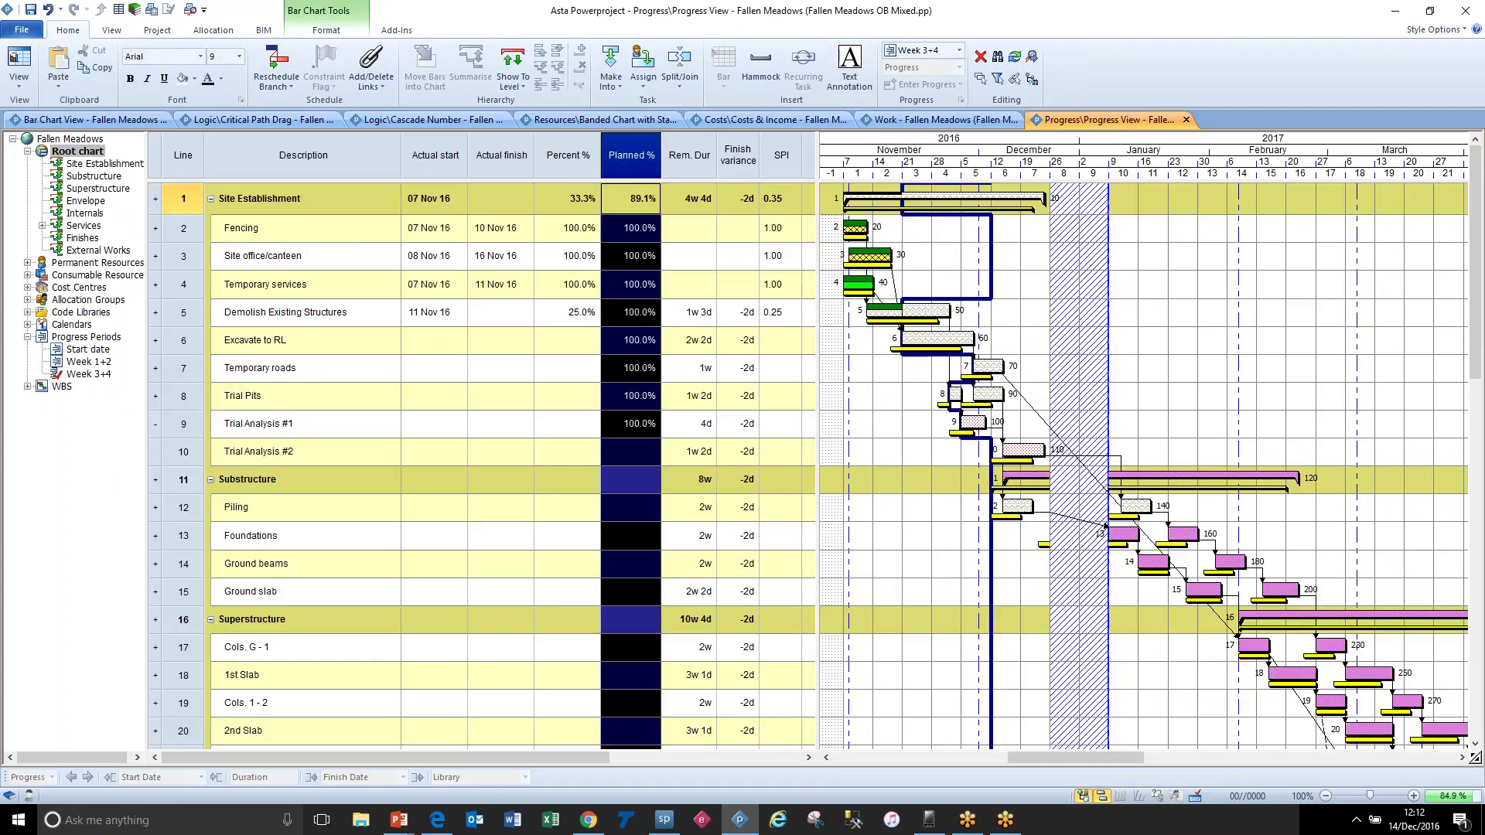
# Step: Record Demolish Existing Structures as 100% complete and set its actual finish to 02 Dec 16
pyautogui.doubleClick(556, 321)
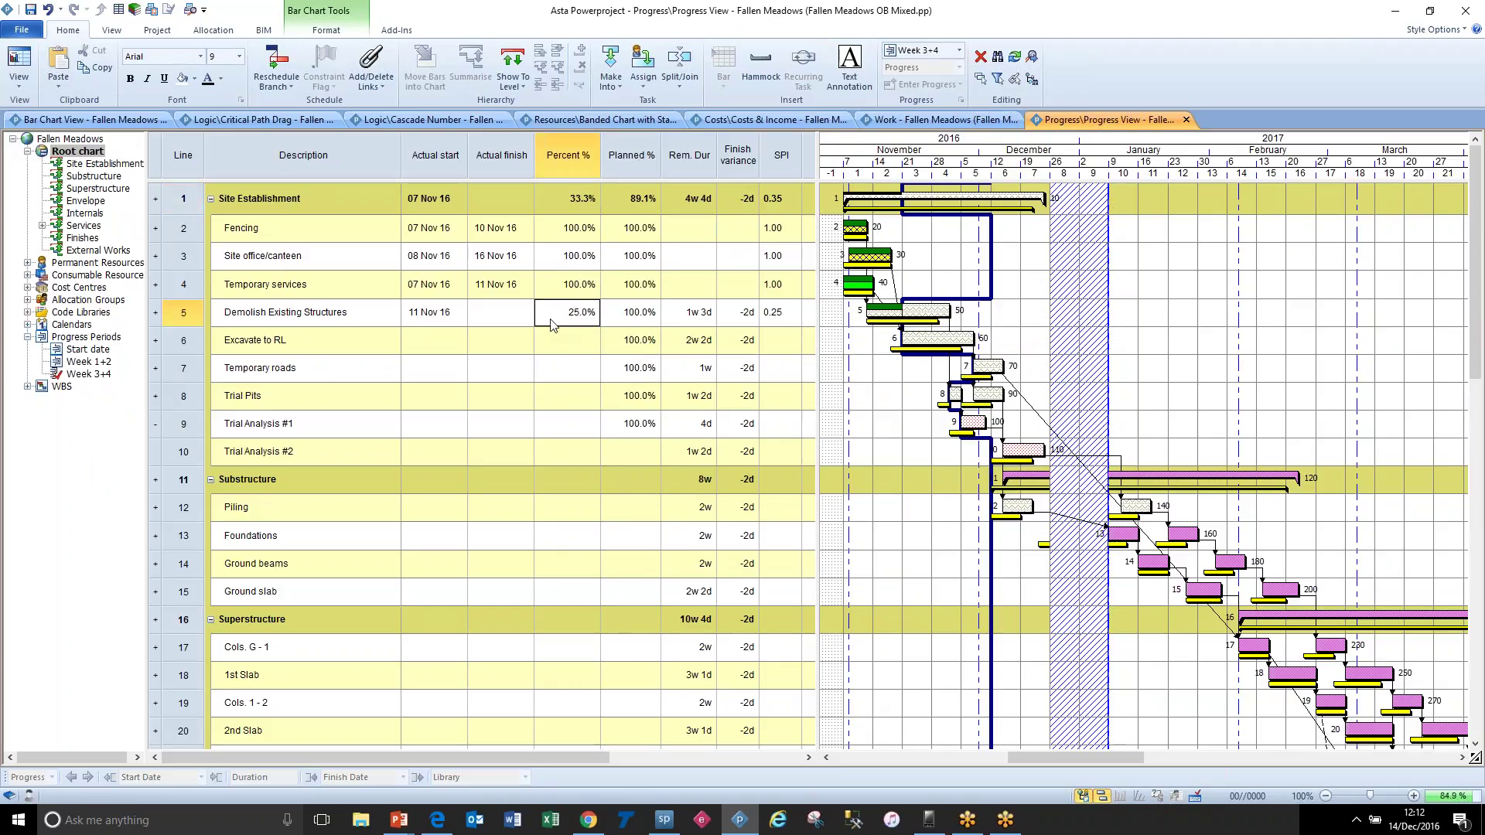
pyautogui.write('100')
pyautogui.press('Return')
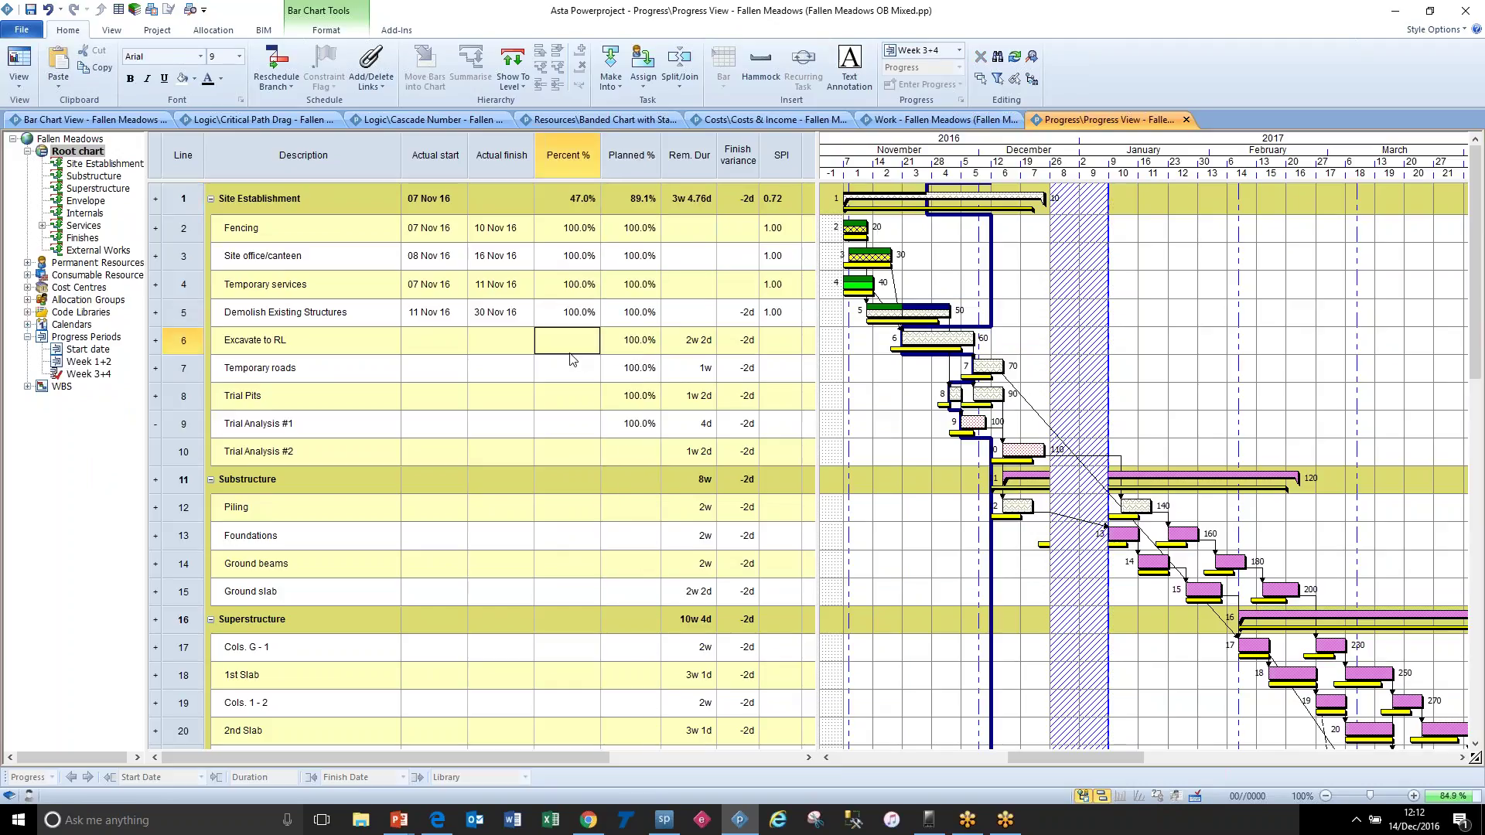
pyautogui.doubleClick(524, 316)
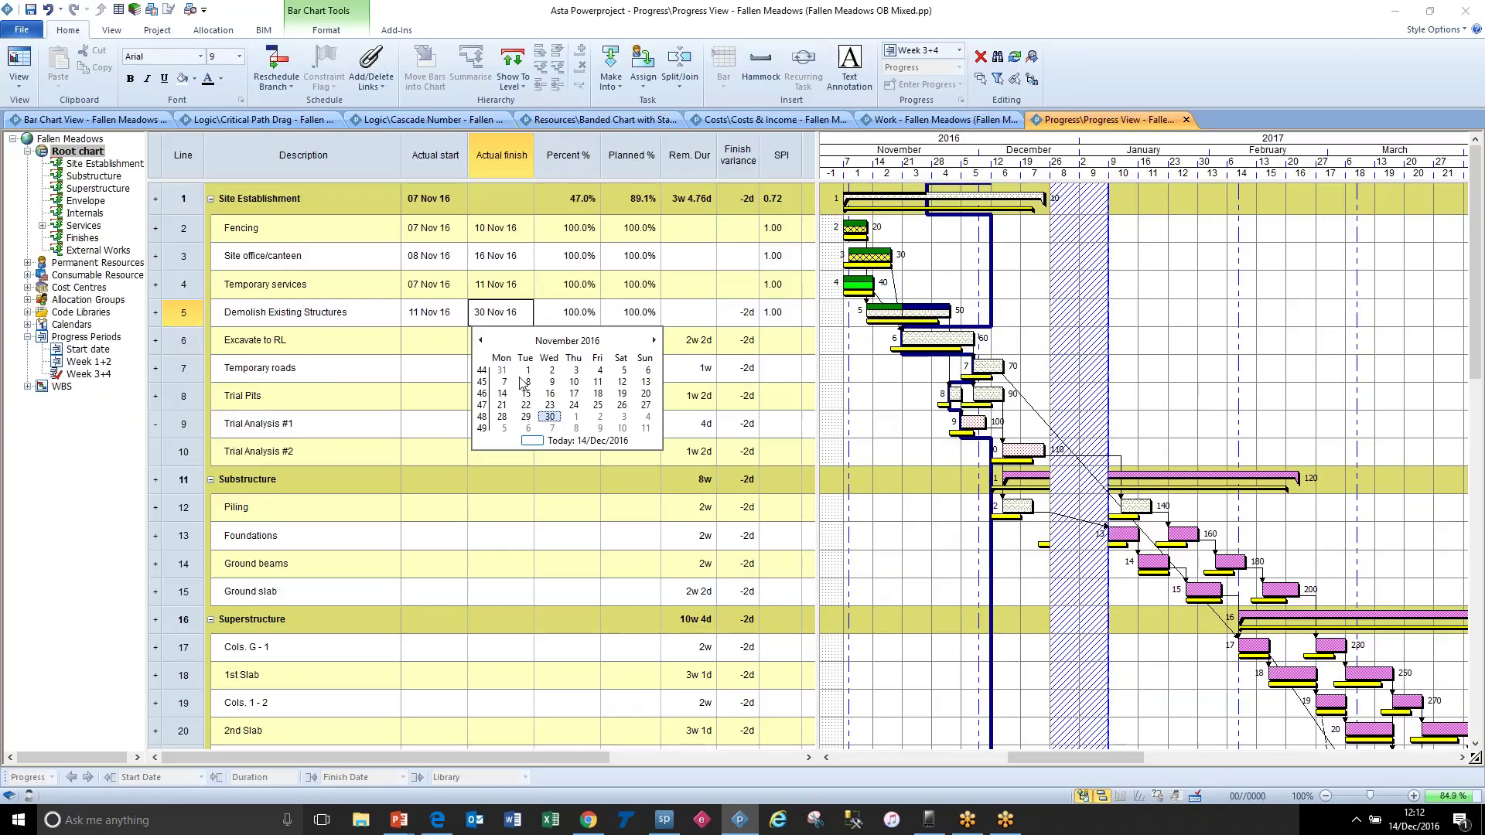
pyautogui.click(606, 418)
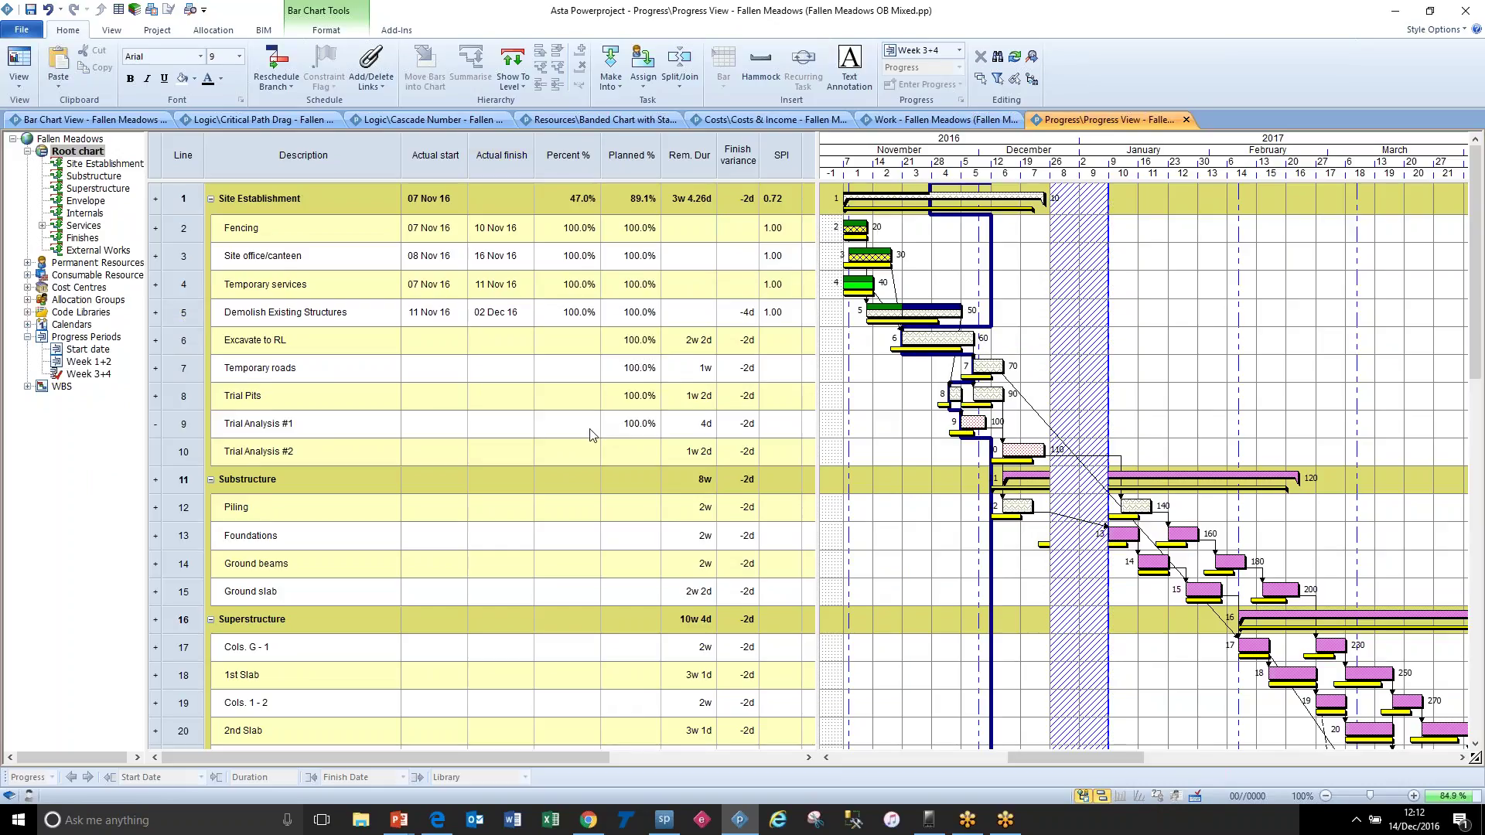
# Step: Record Excavate to RL as 100% complete and review the columns from Actual start to Planned %
pyautogui.click(561, 343)
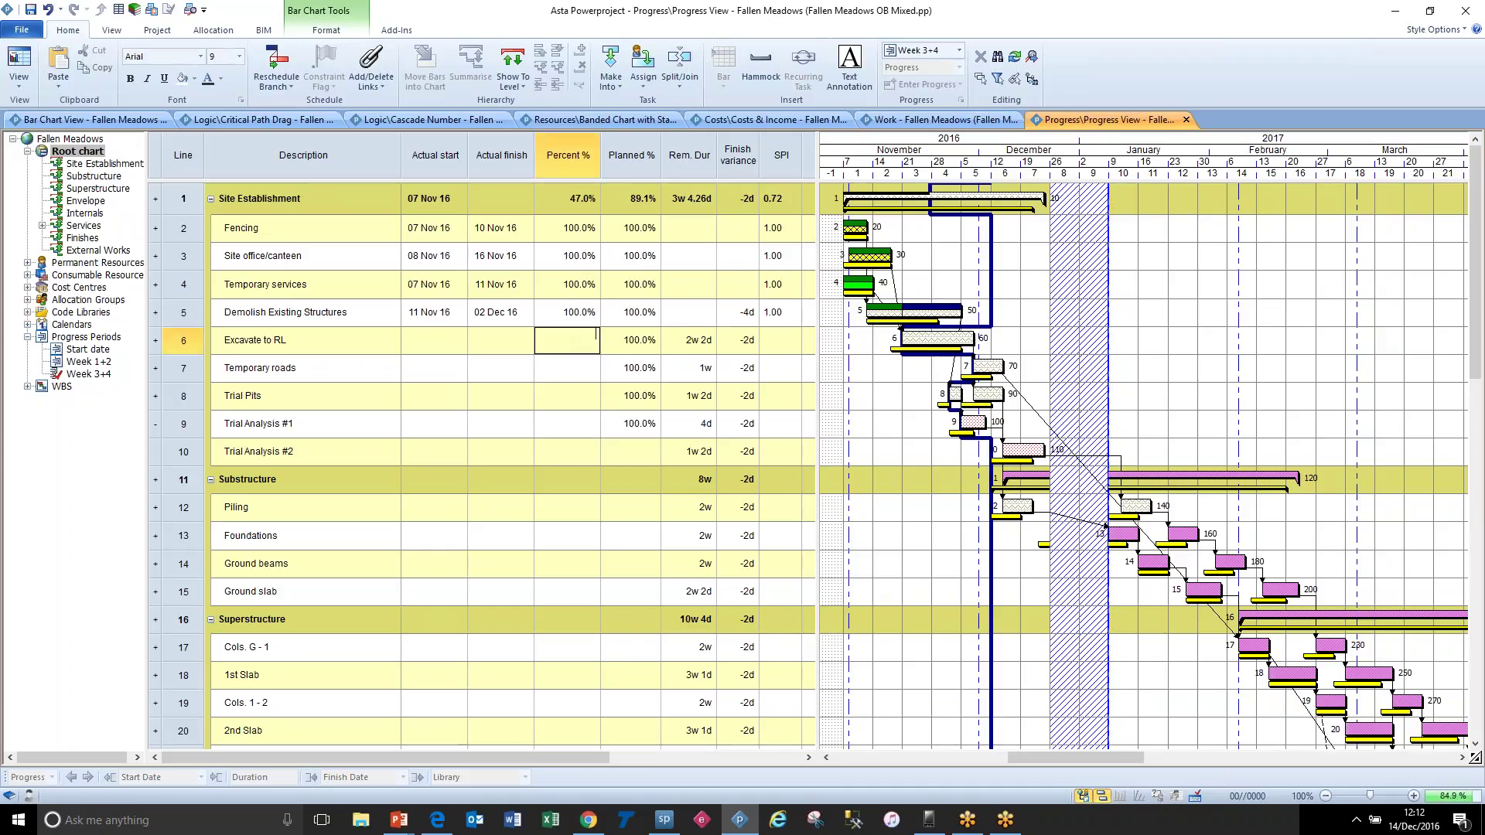
pyautogui.write('100')
pyautogui.press('Return')
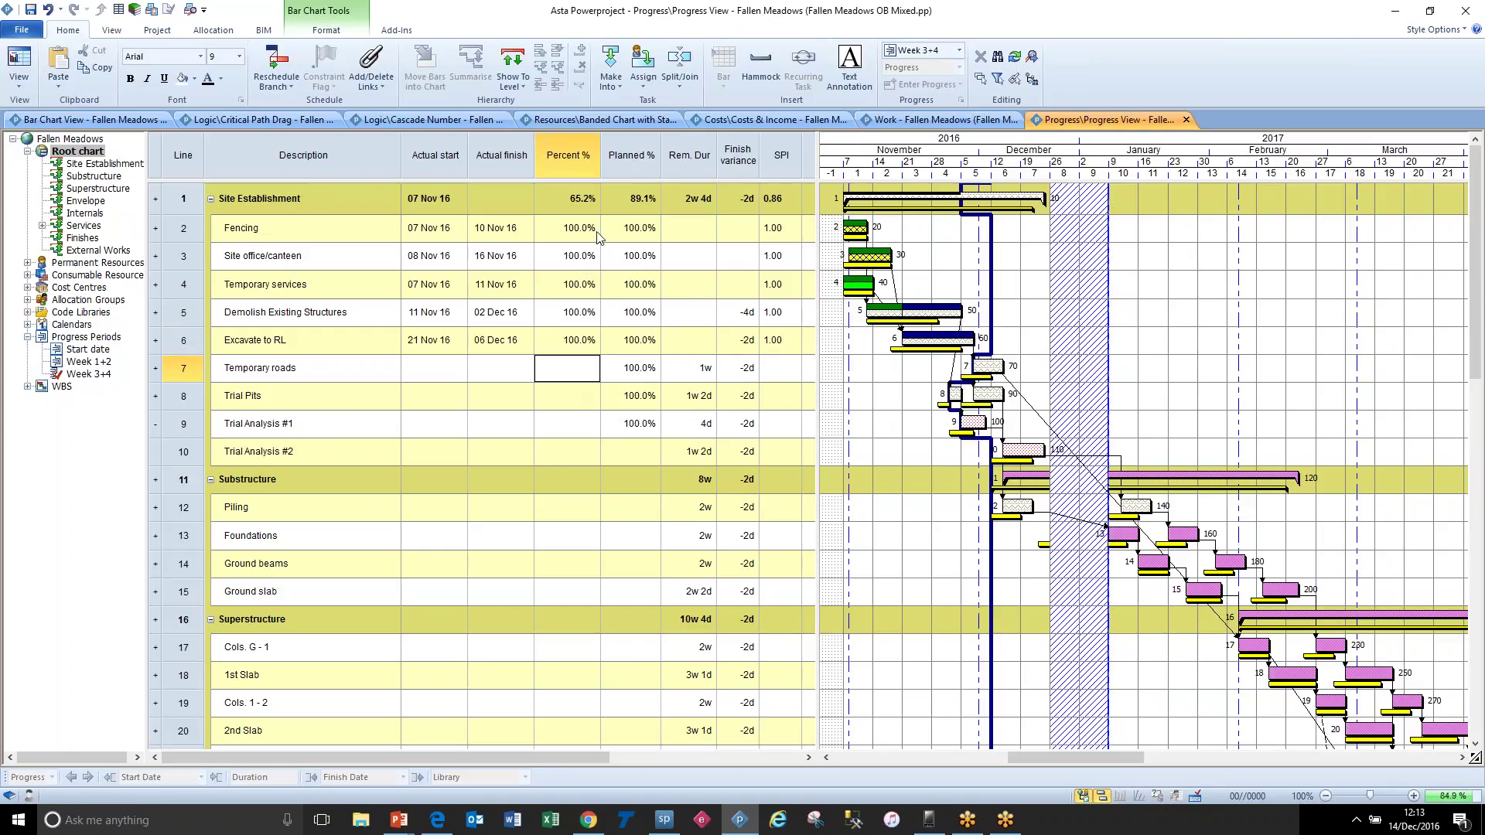
pyautogui.moveTo(442, 165); pyautogui.dragTo(619, 164)
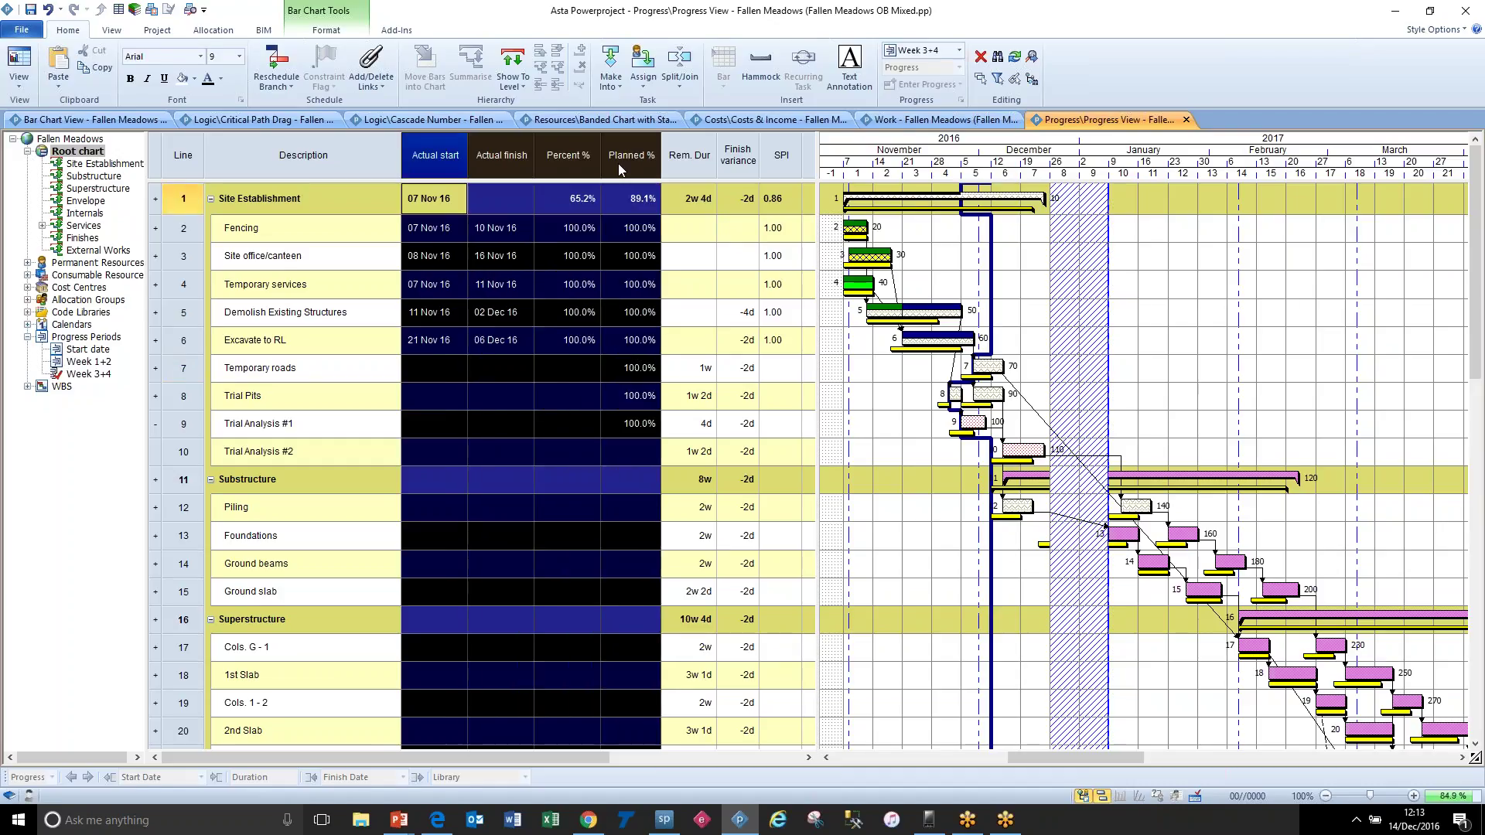
pyautogui.click(862, 364)
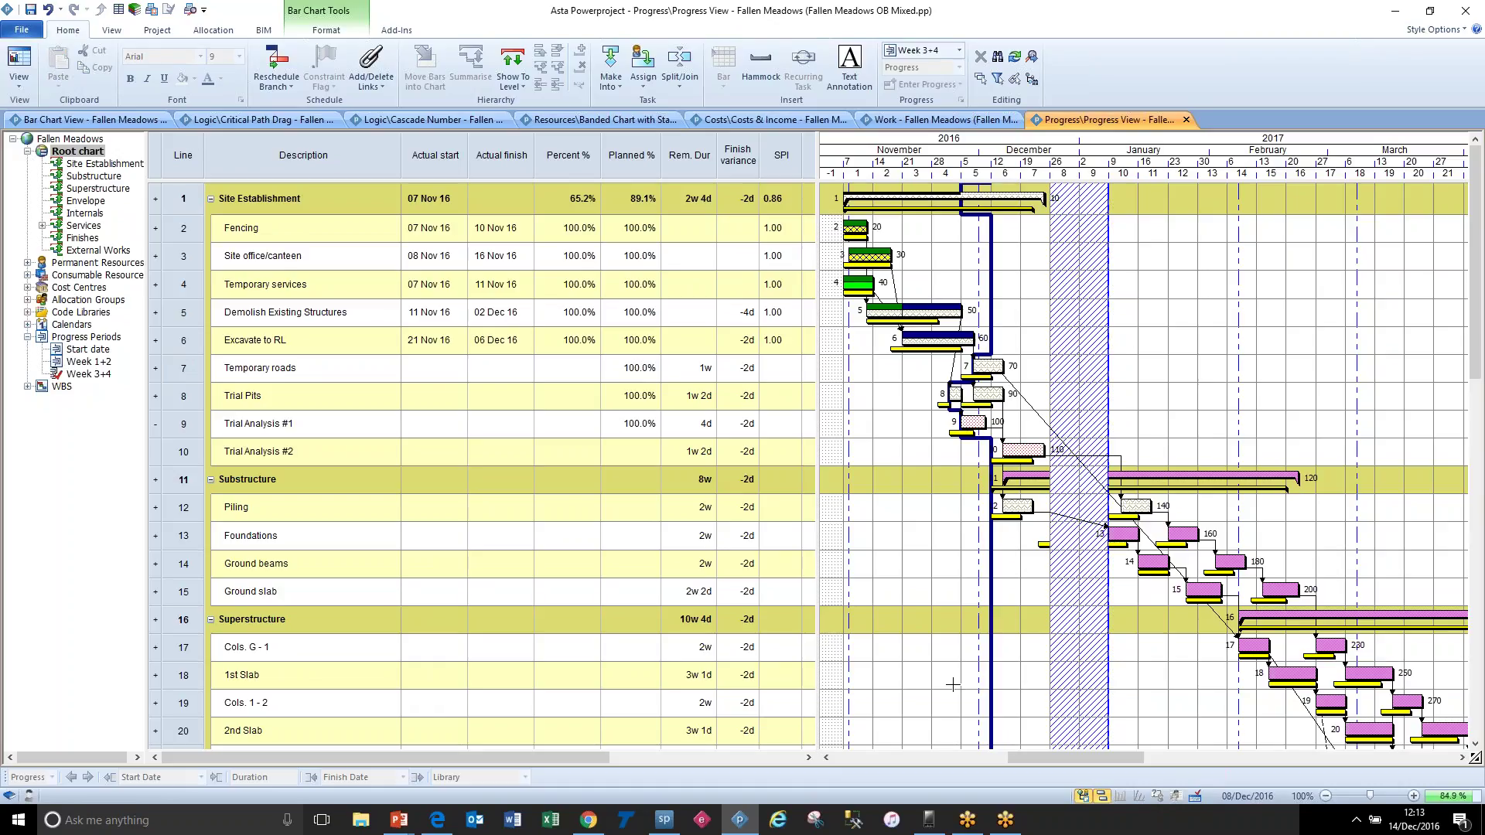
# Step: Switch to Project My Screen App to view the mirrored phone's start screen, and return to the Fallen Meadows bar chart
pyautogui.click(932, 826)
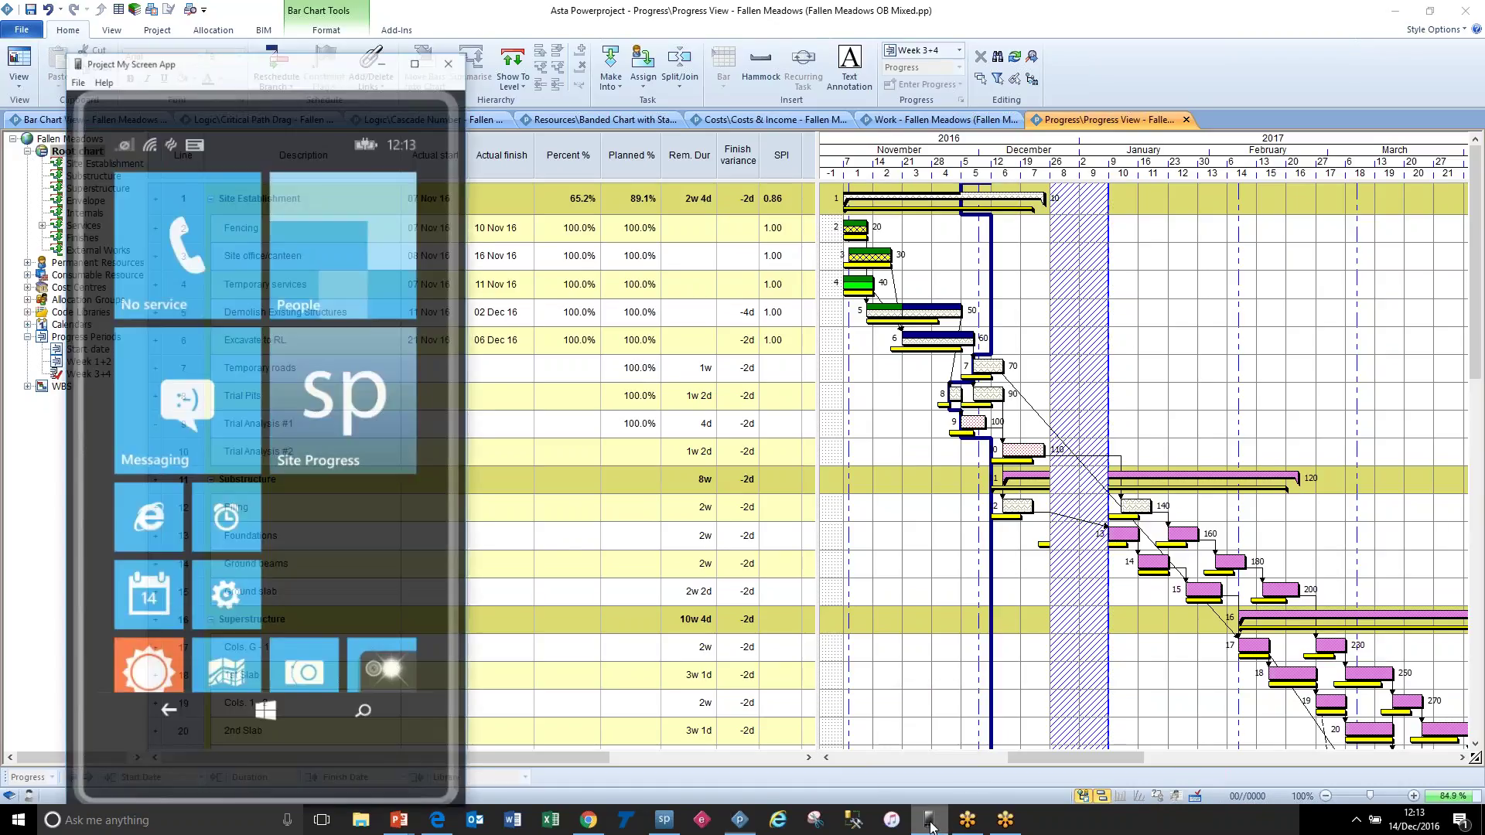
pyautogui.moveTo(245, 22); pyautogui.dragTo(285, 32)
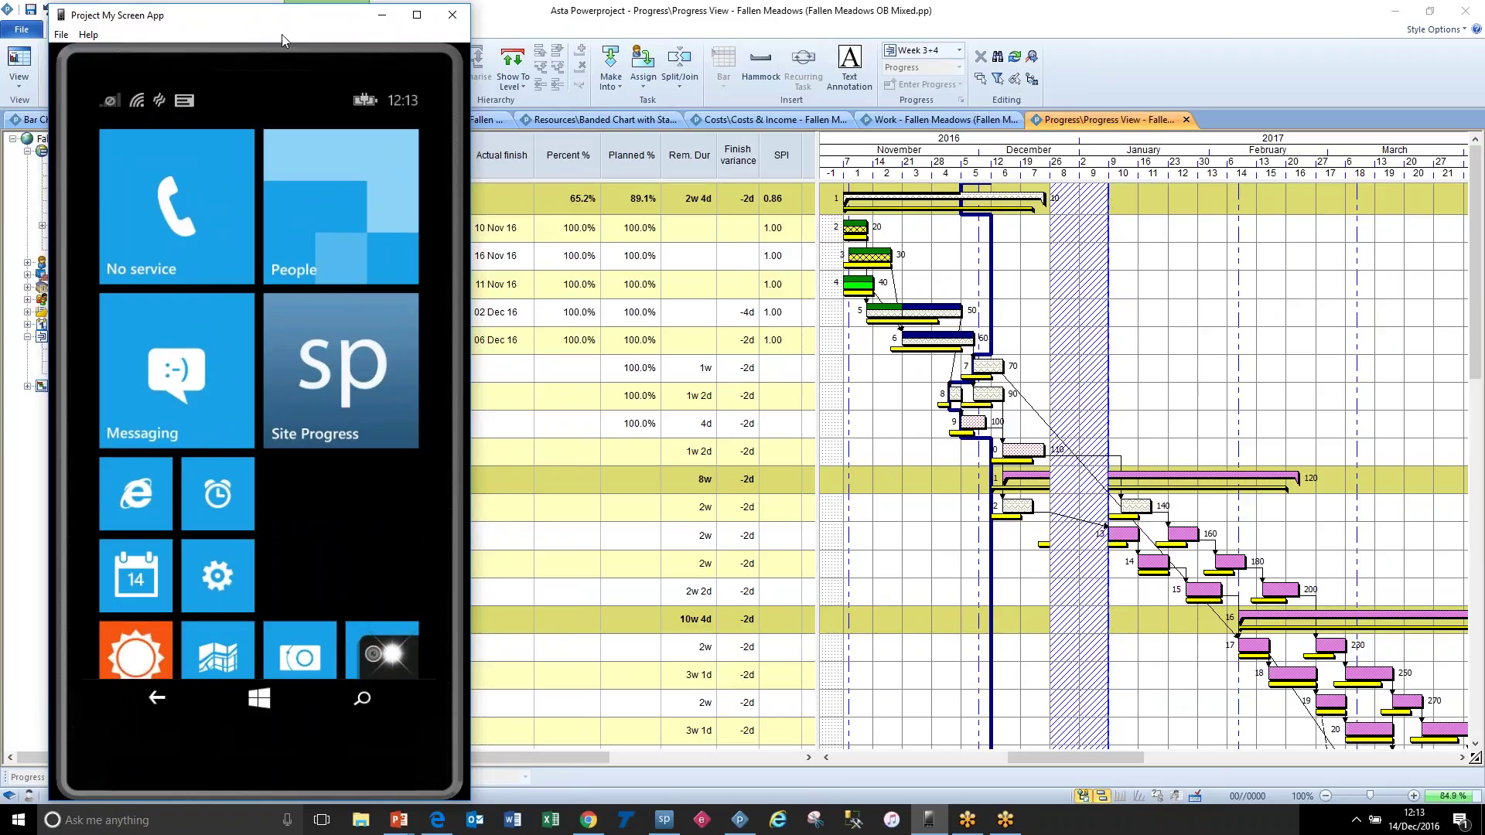
pyautogui.moveTo(244, 26); pyautogui.dragTo(259, 31)
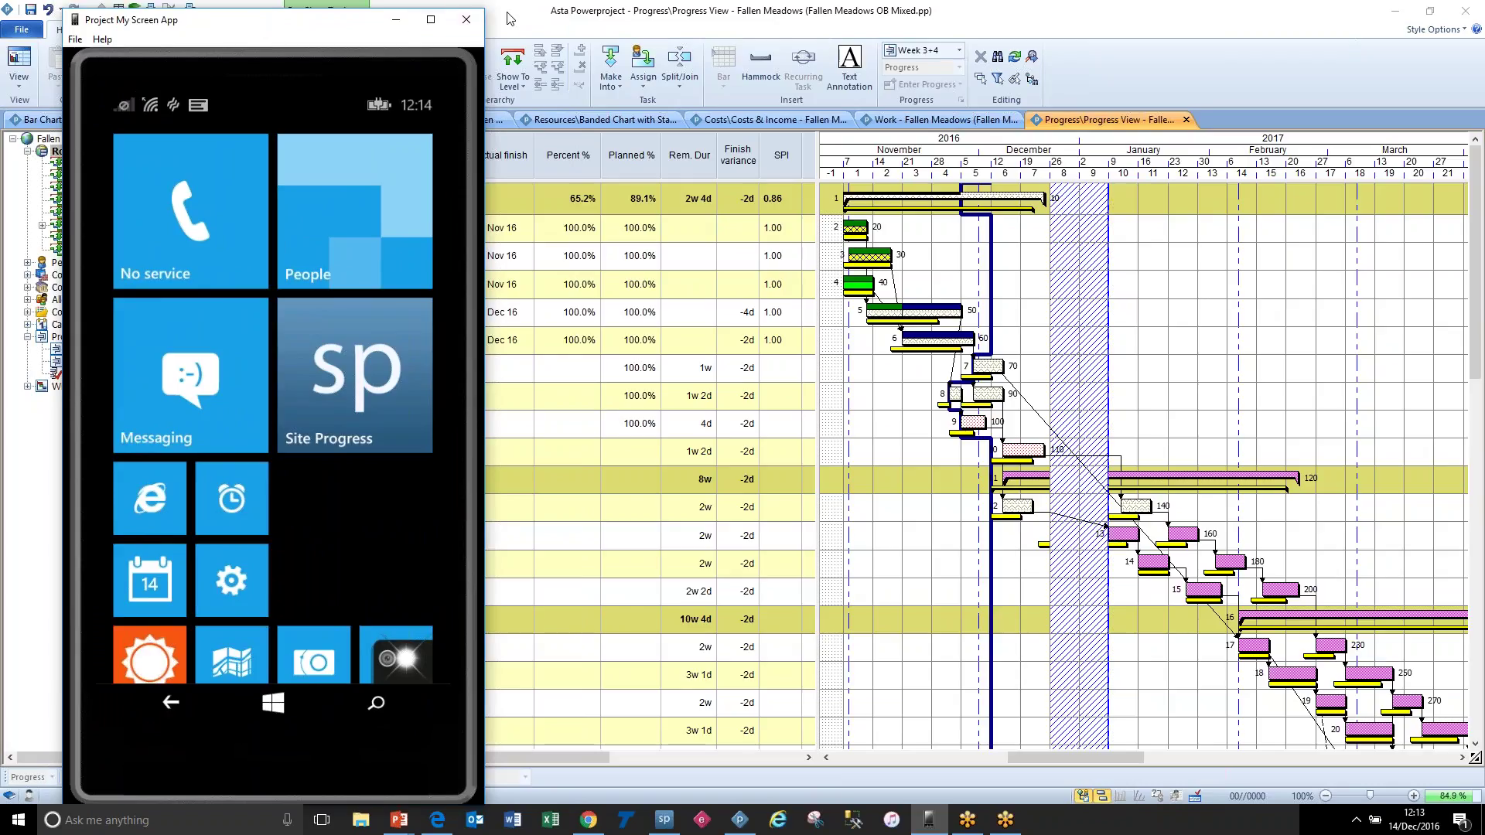
pyautogui.click(467, 19)
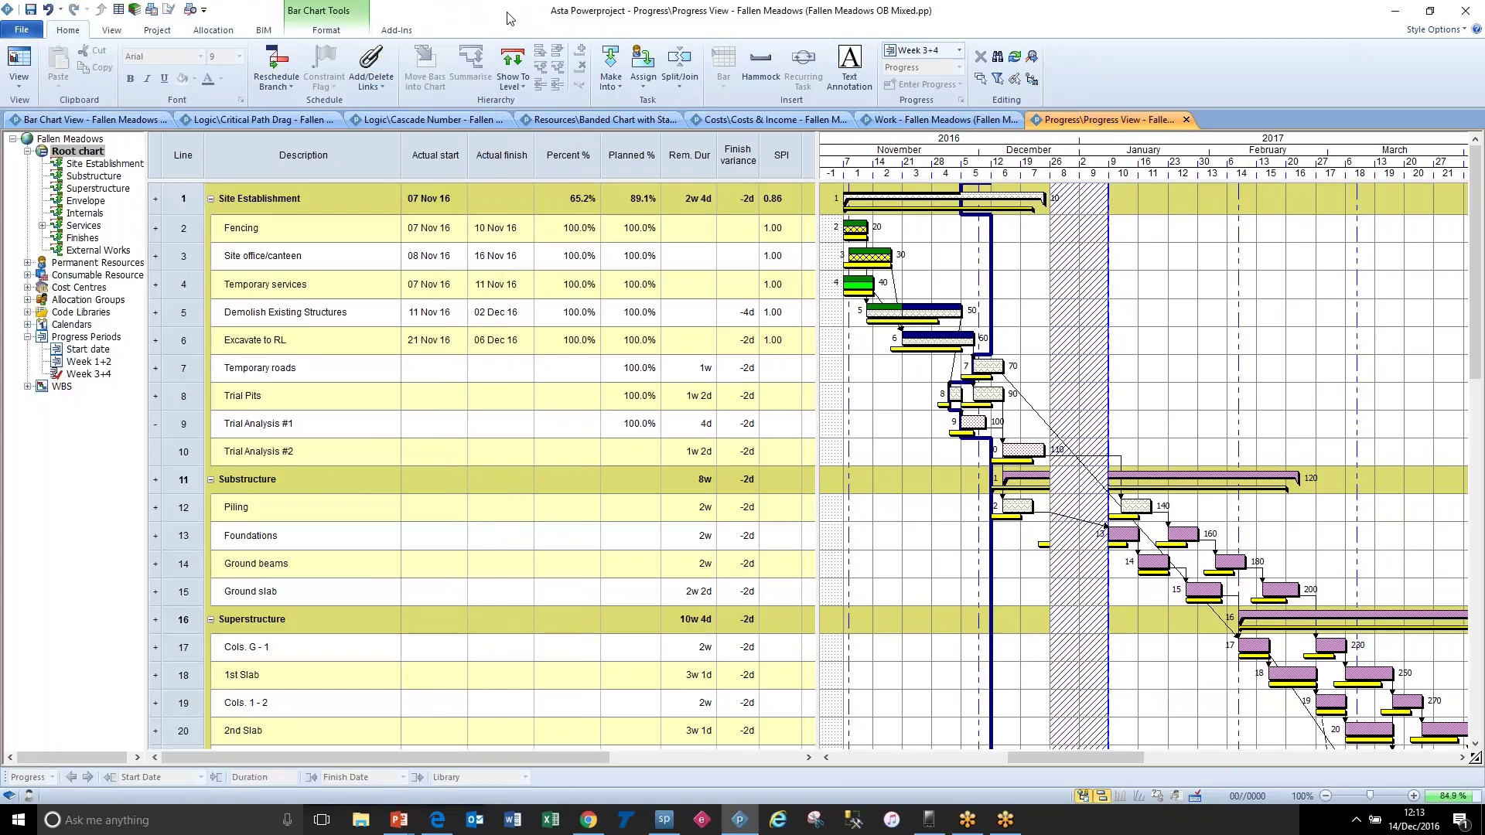
# Step: Close the Fallen Meadows project and save its changes
pyautogui.click(23, 30)
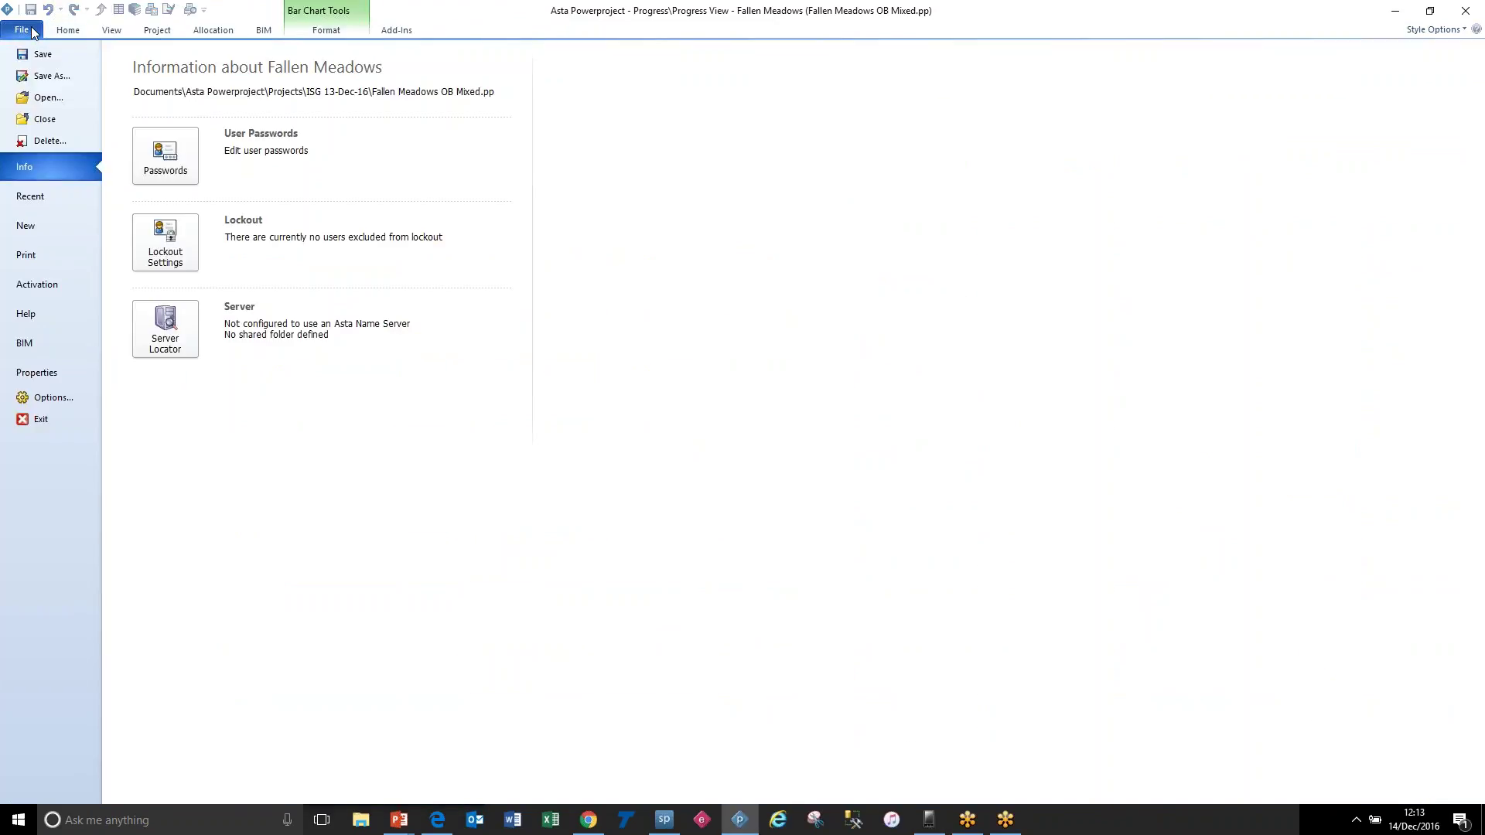
pyautogui.click(53, 124)
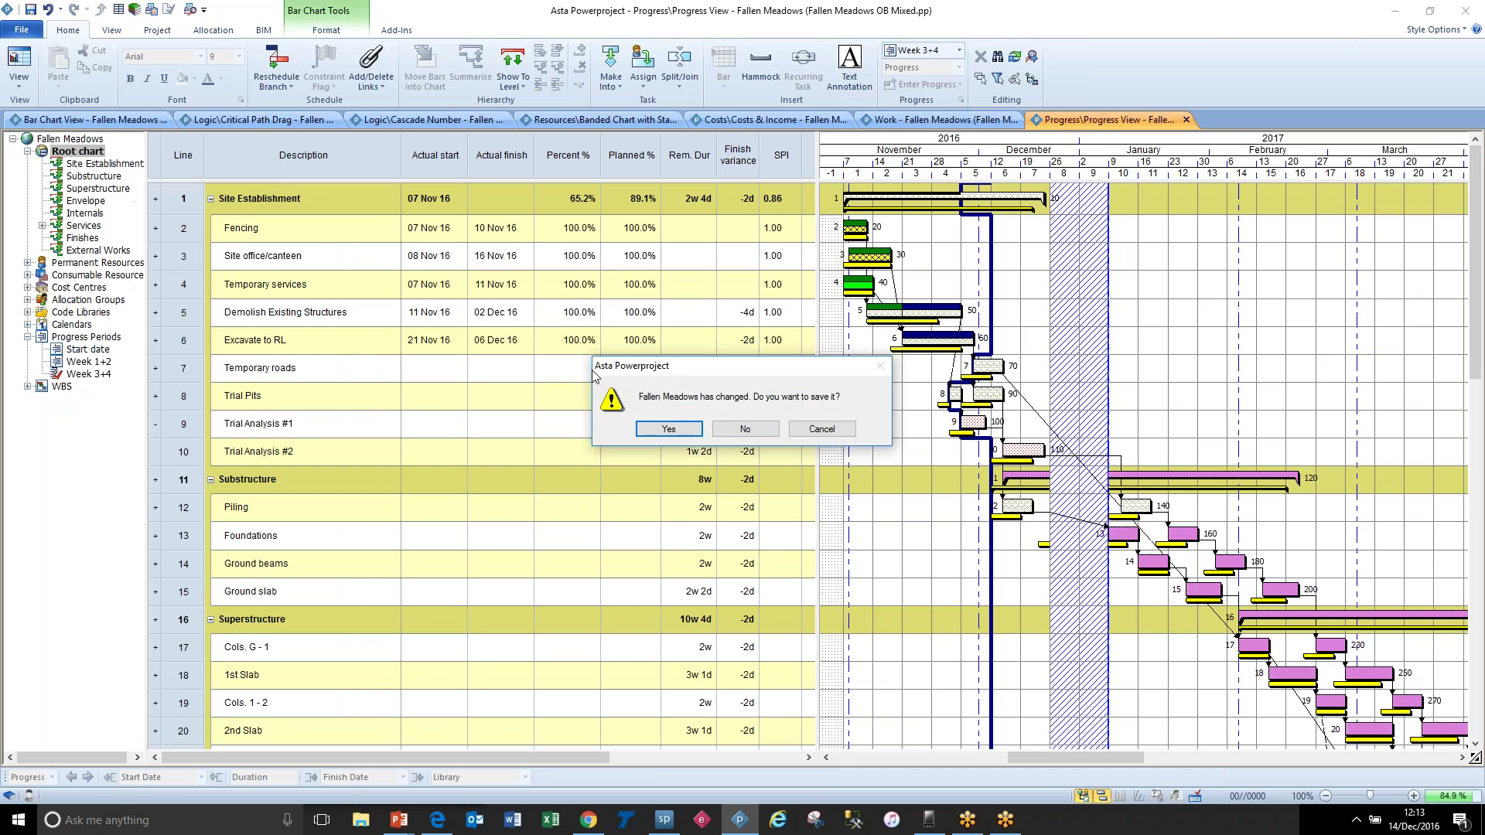
pyautogui.click(673, 429)
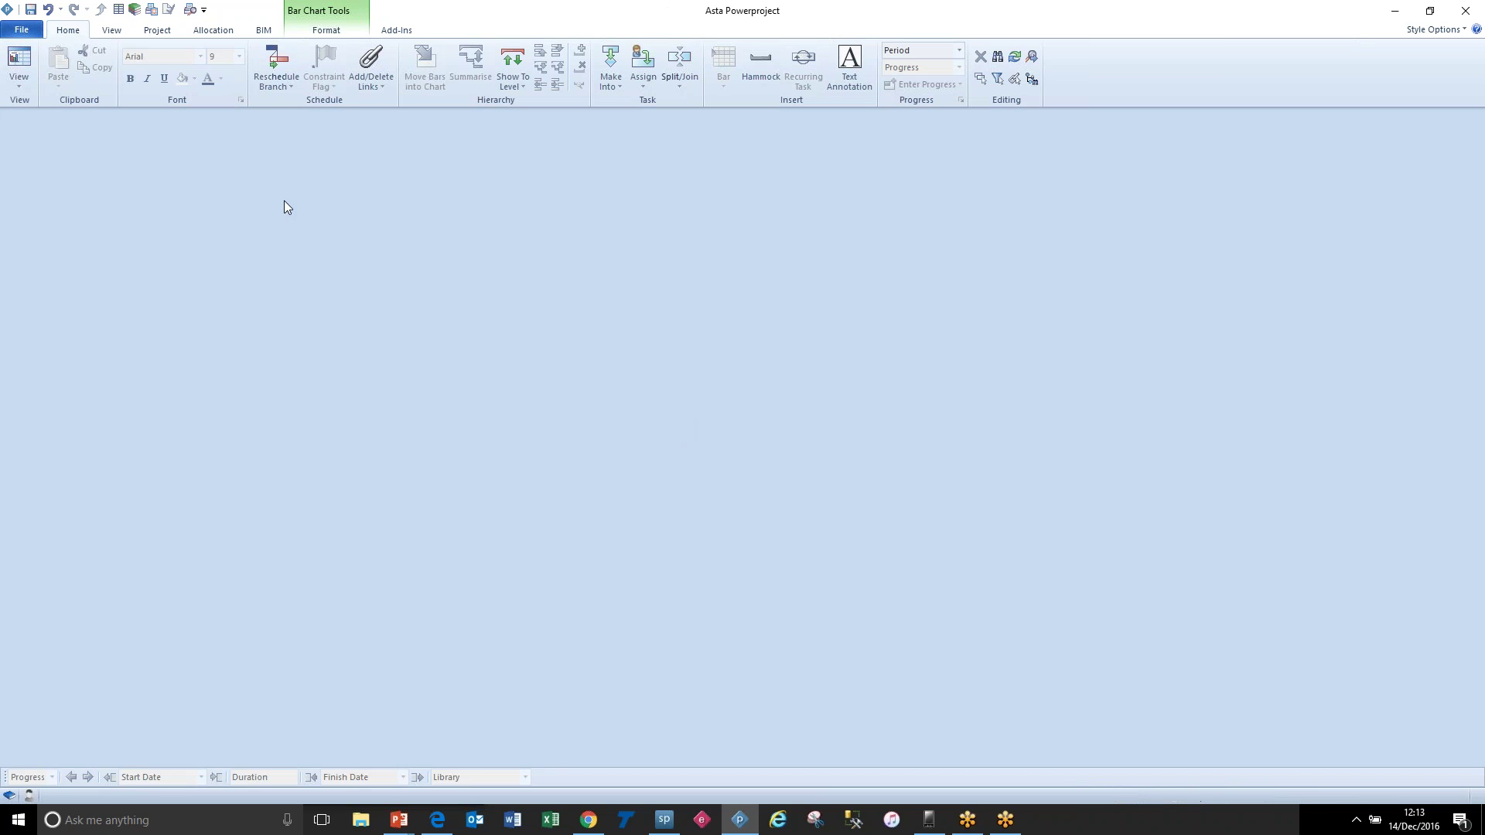
# Step: Open the project file Fallen Meadows OB Mixed.pp from the ASP Mobile folder under Projects
pyautogui.click(21, 31)
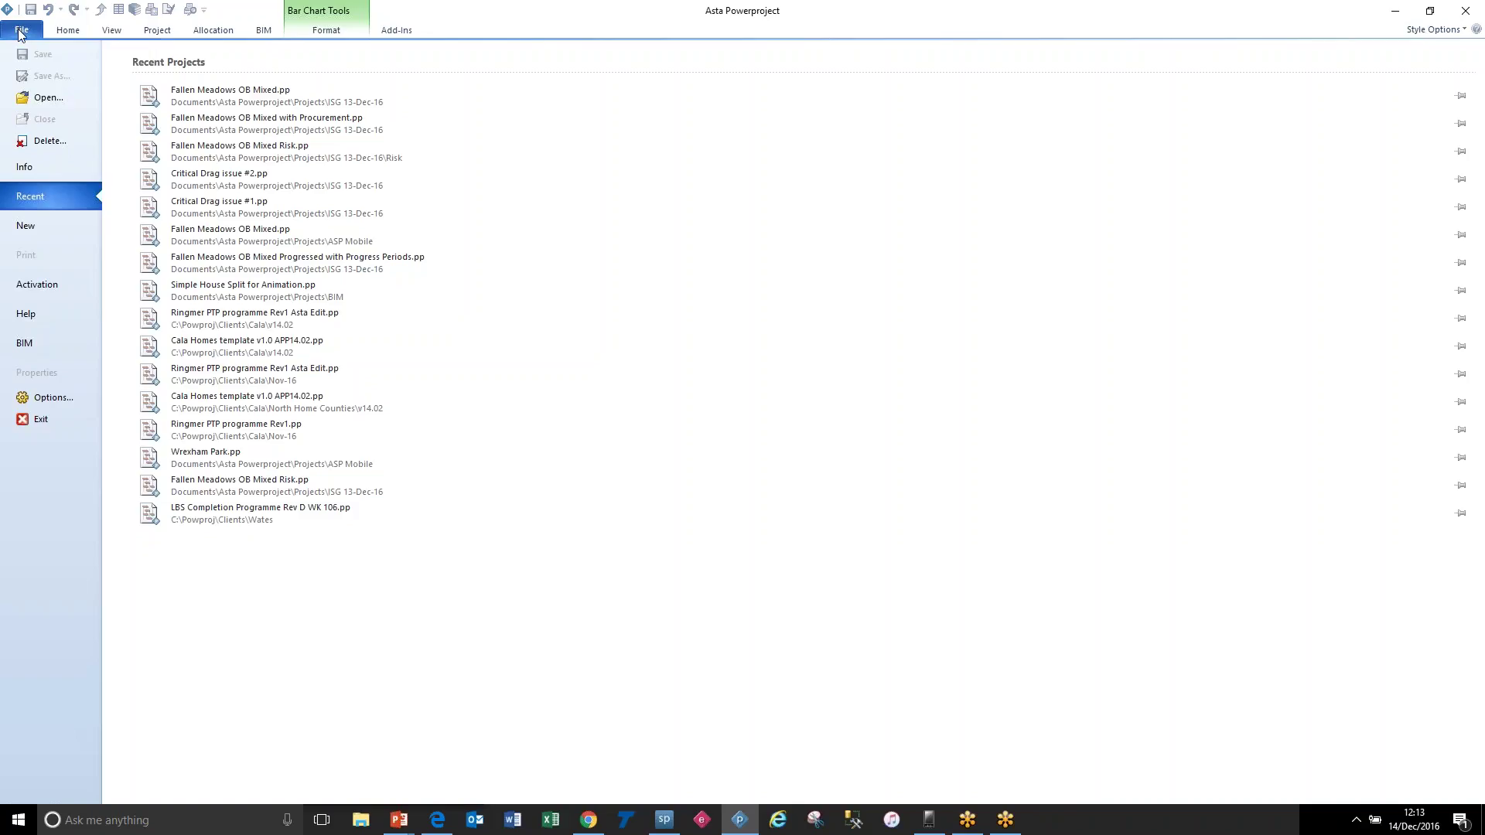
pyautogui.click(47, 98)
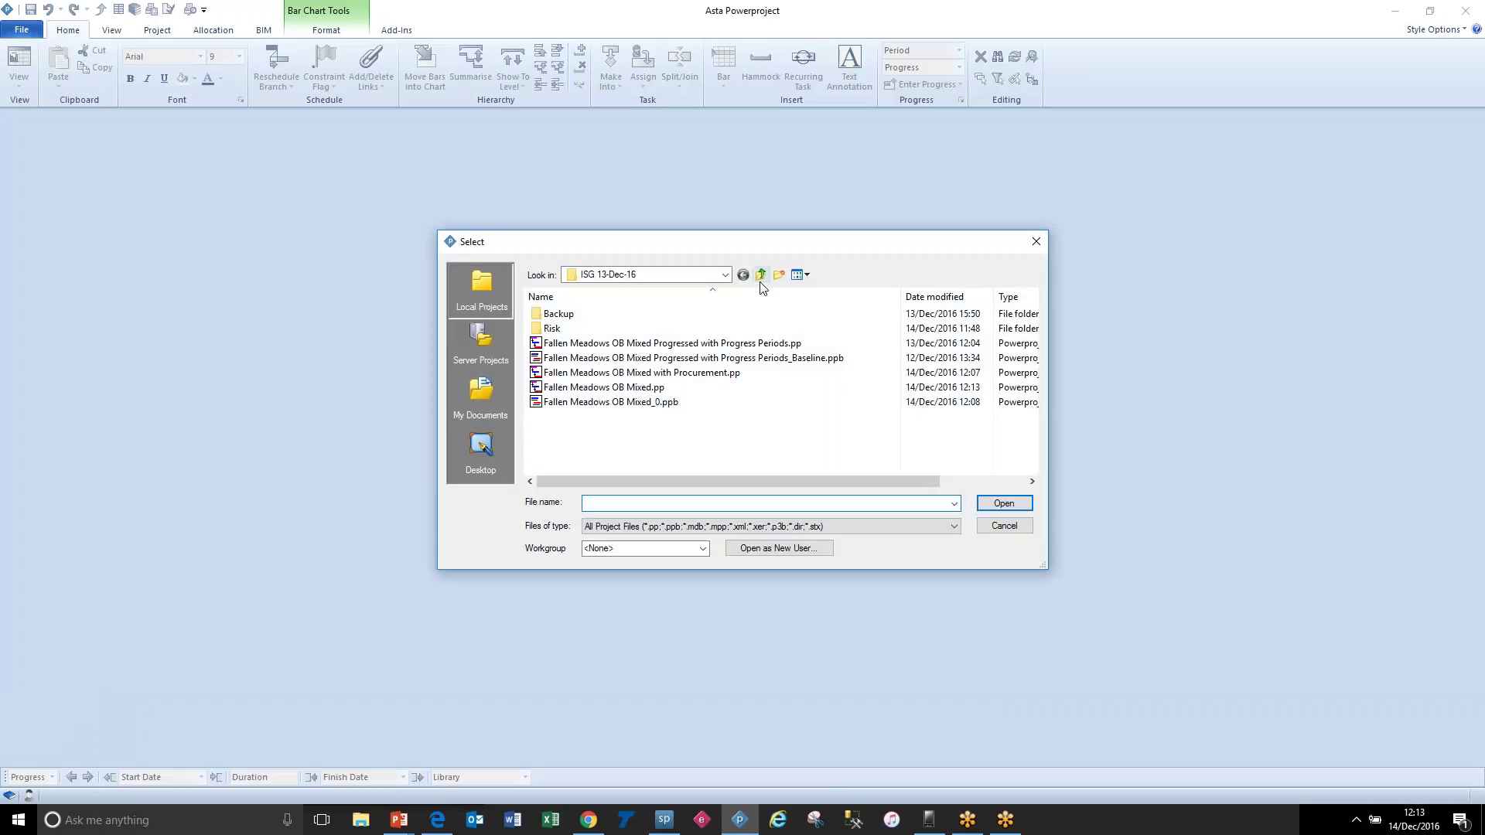
pyautogui.click(761, 276)
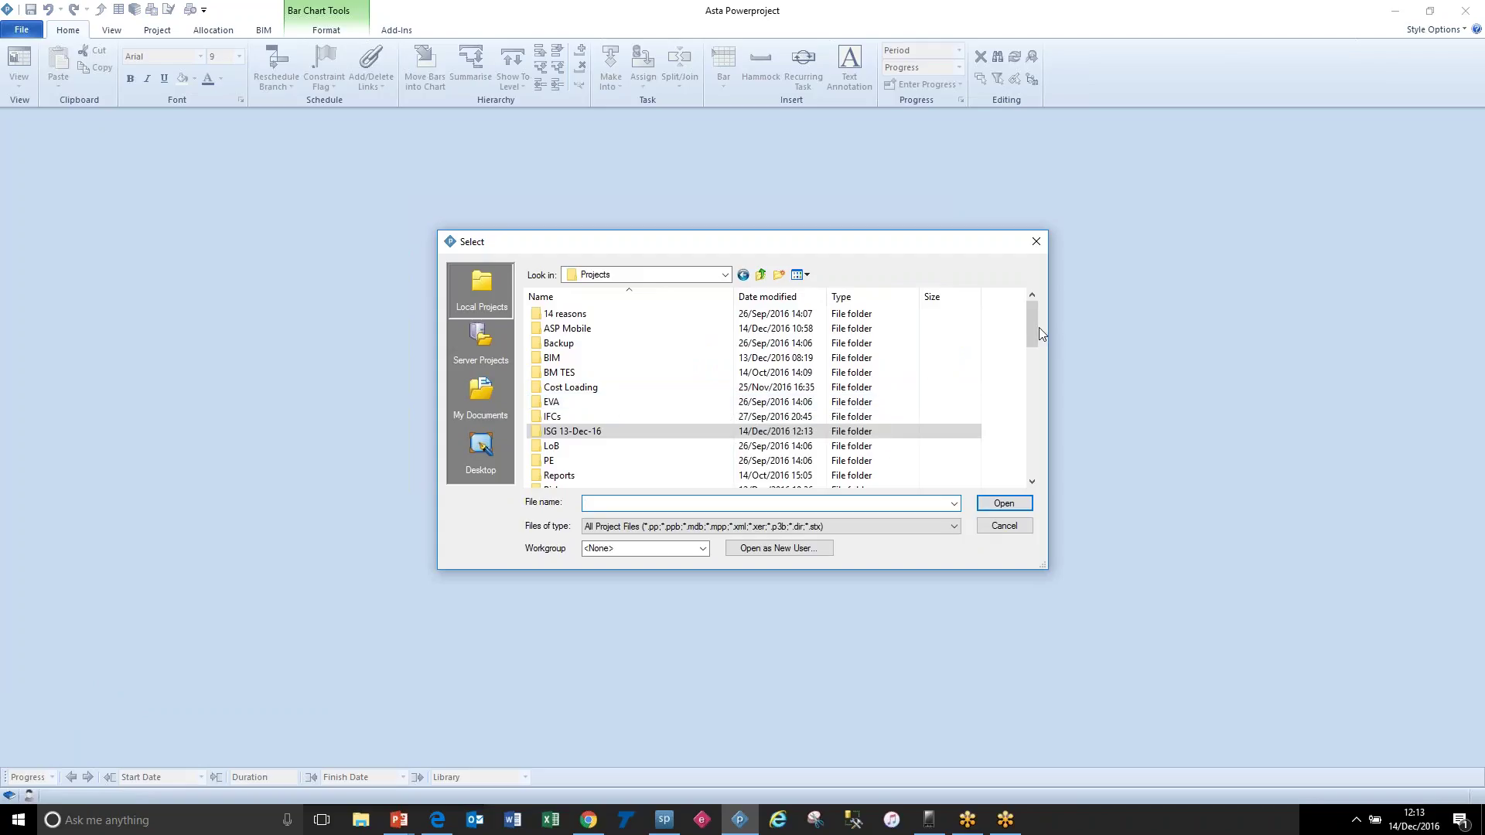
pyautogui.moveTo(1038, 331); pyautogui.dragTo(890, 333)
pyautogui.doubleClick(657, 330)
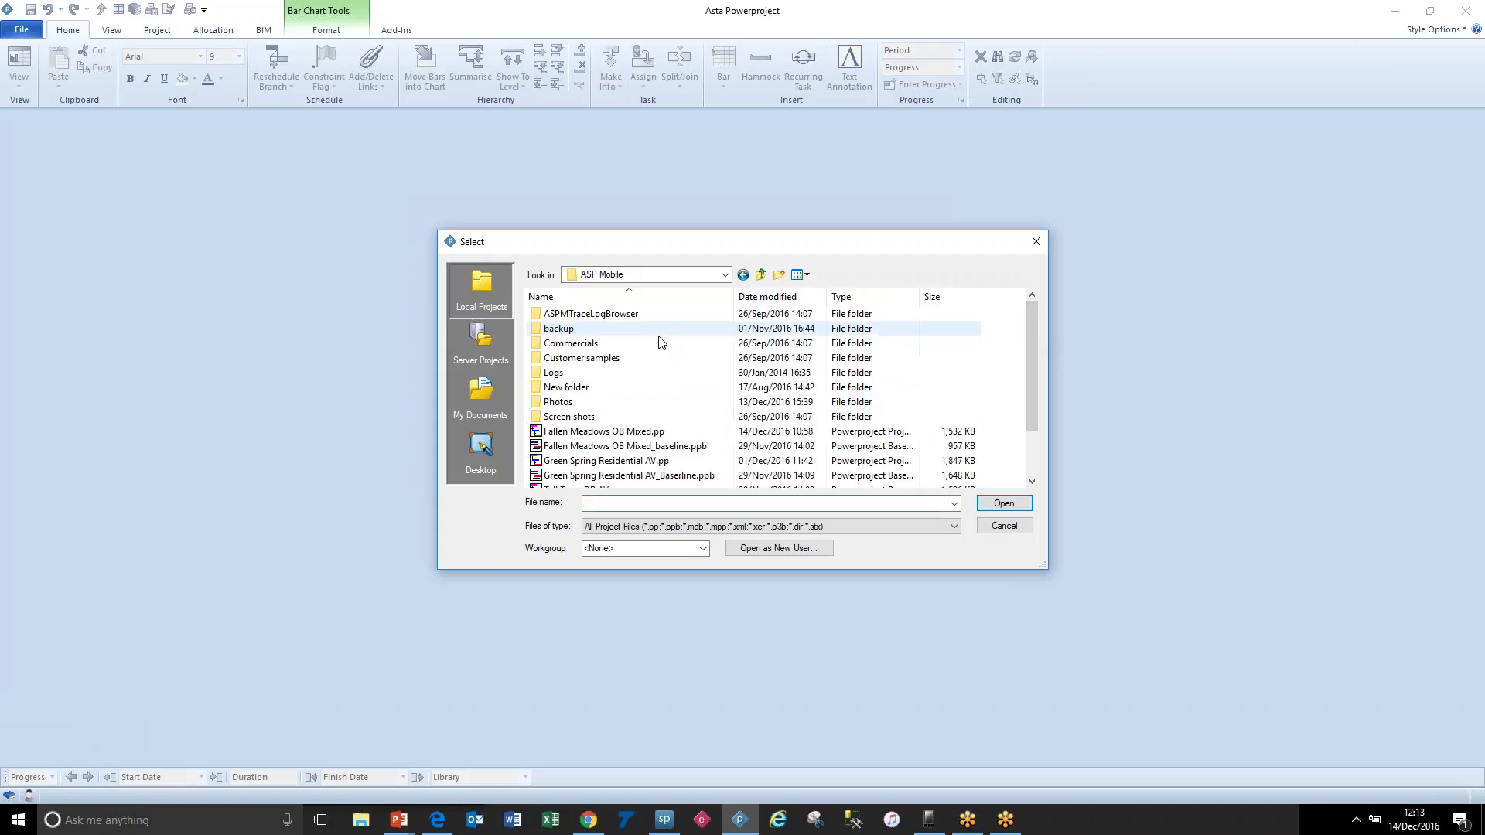
pyautogui.doubleClick(640, 431)
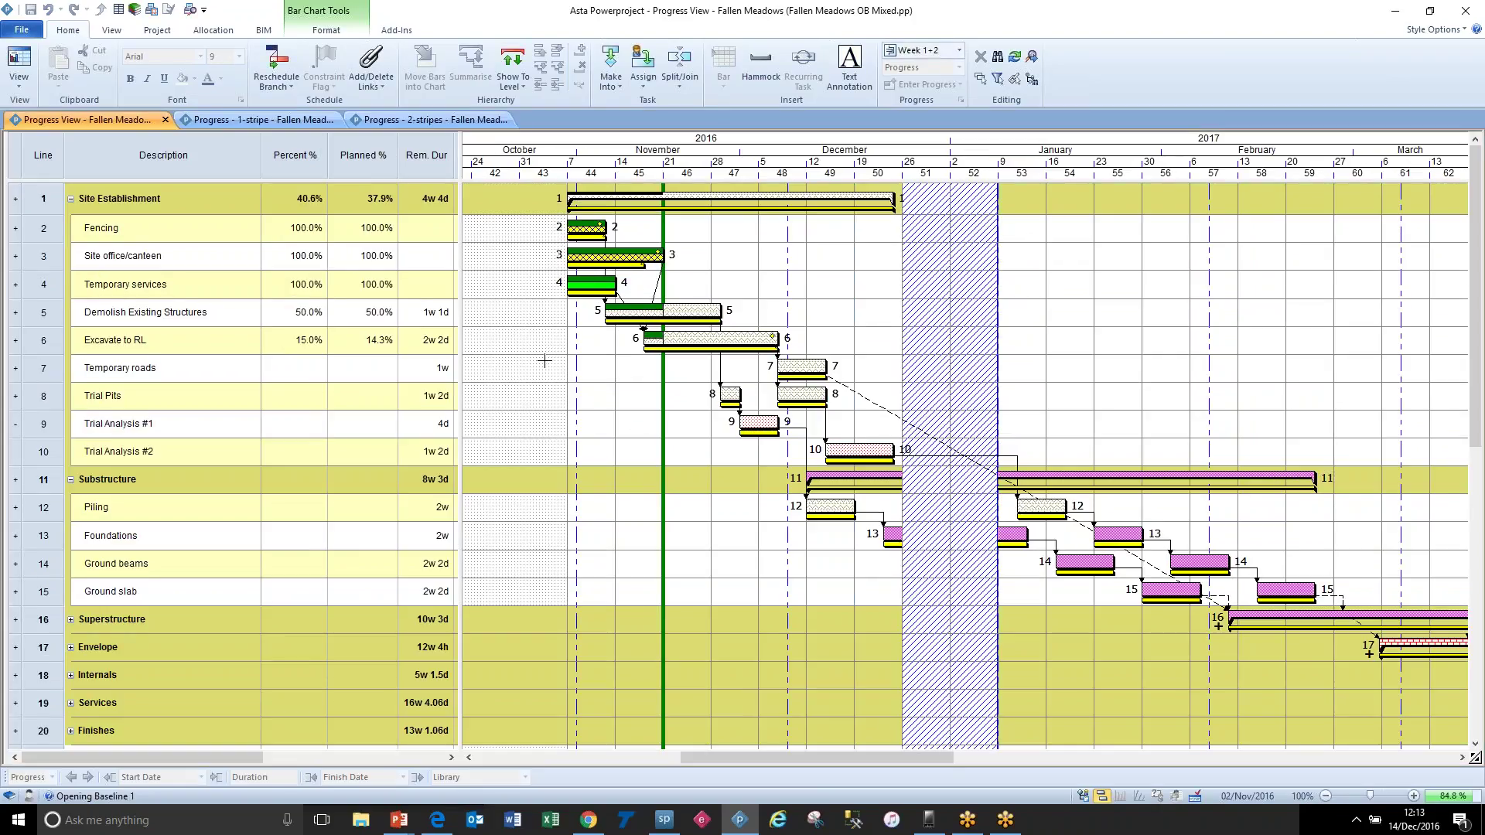
# Step: Inspect the Site office/canteen bar, switch to the Progress - 1-stripe view, and examine the Temporary roads and Trial Pits bars
pyautogui.click(606, 254)
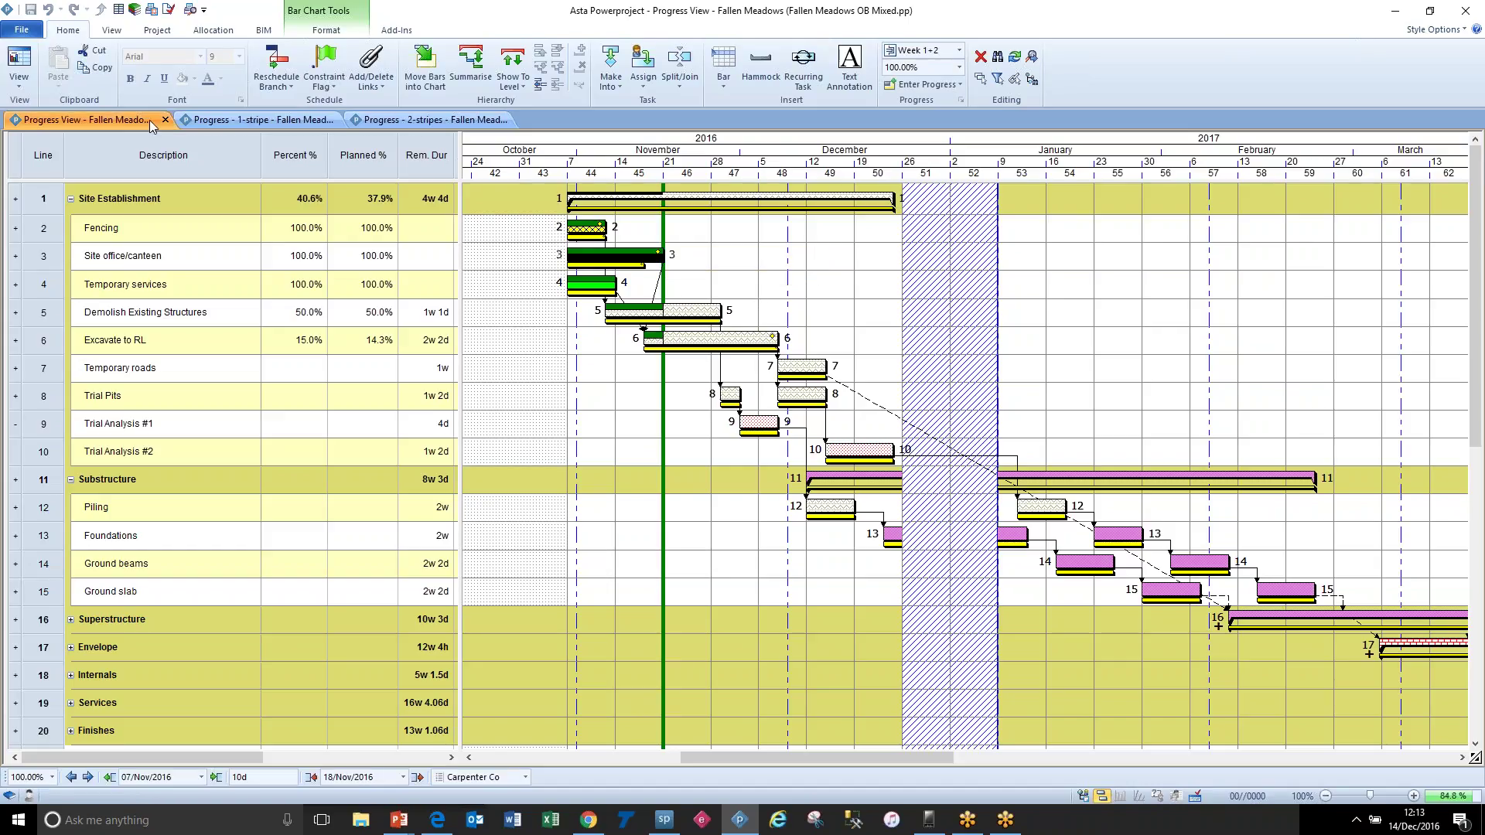
pyautogui.click(248, 122)
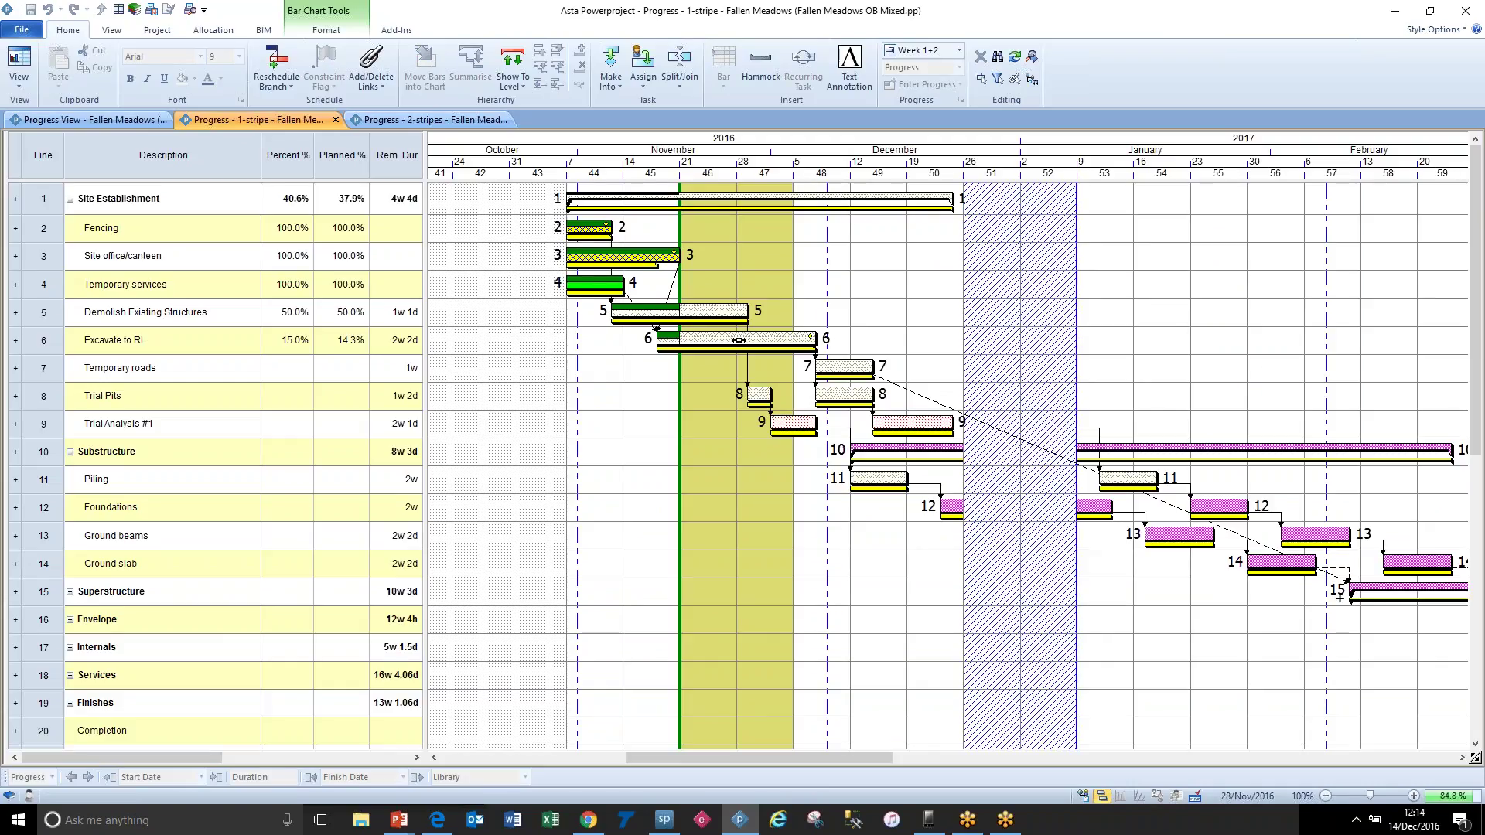
pyautogui.click(834, 368)
pyautogui.click(846, 395)
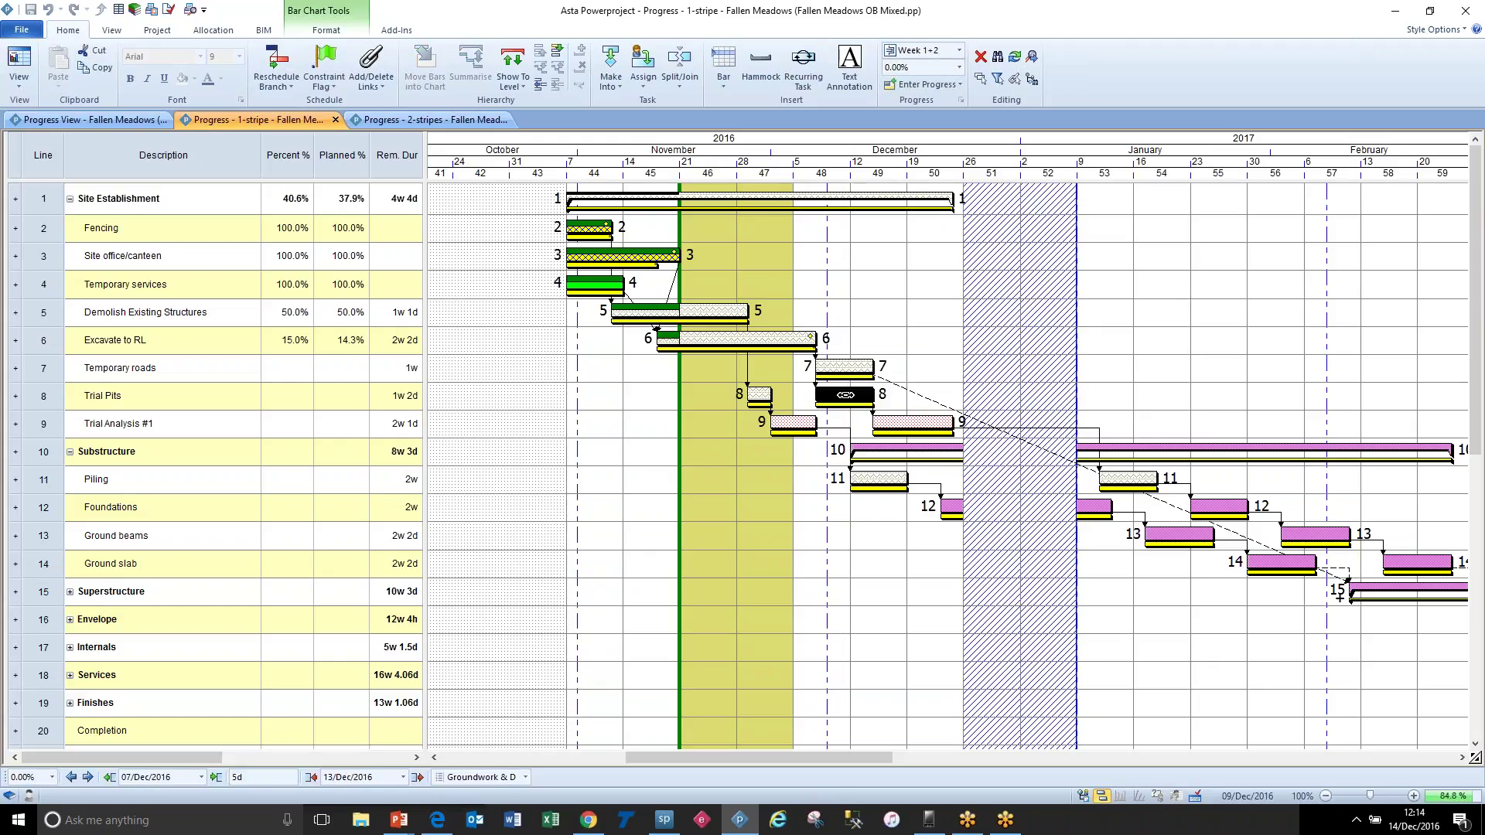
# Step: Inspect the first Trial Analysis #1 bar and the second Trial Pits bar in the 1-stripe view, then clear the selection
pyautogui.click(792, 422)
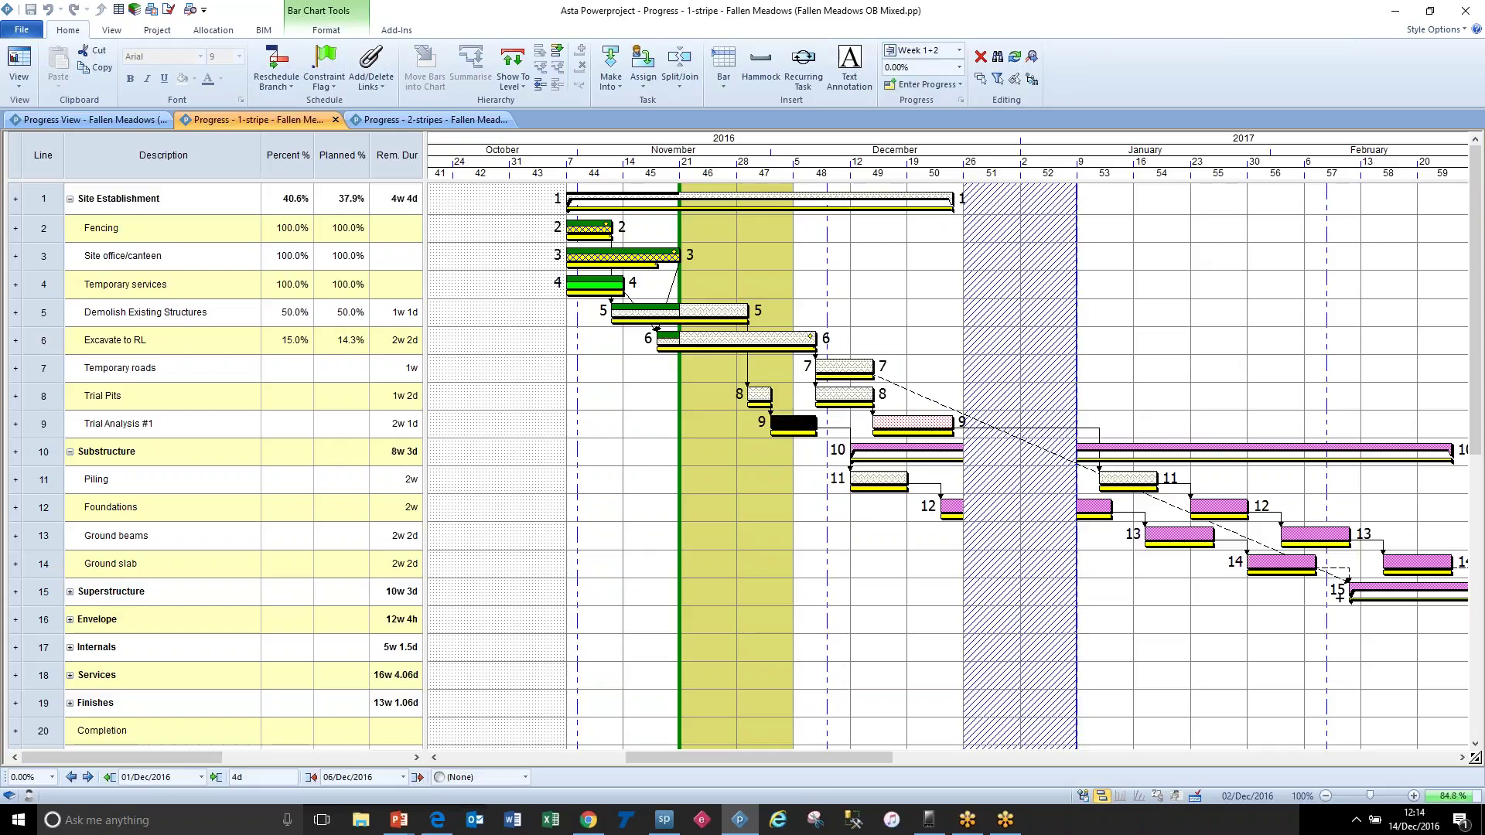
pyautogui.click(840, 392)
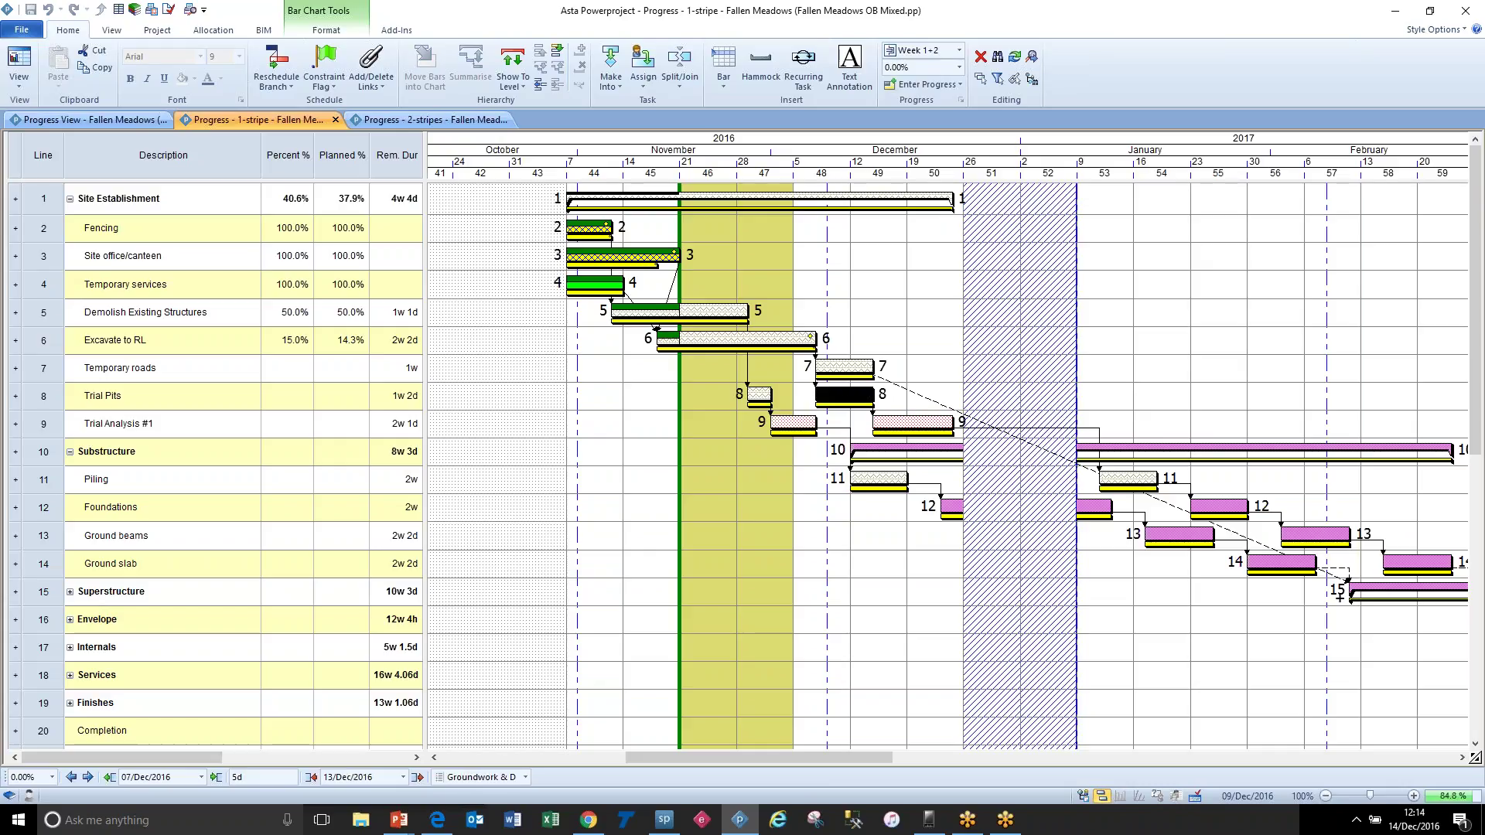
pyautogui.click(862, 306)
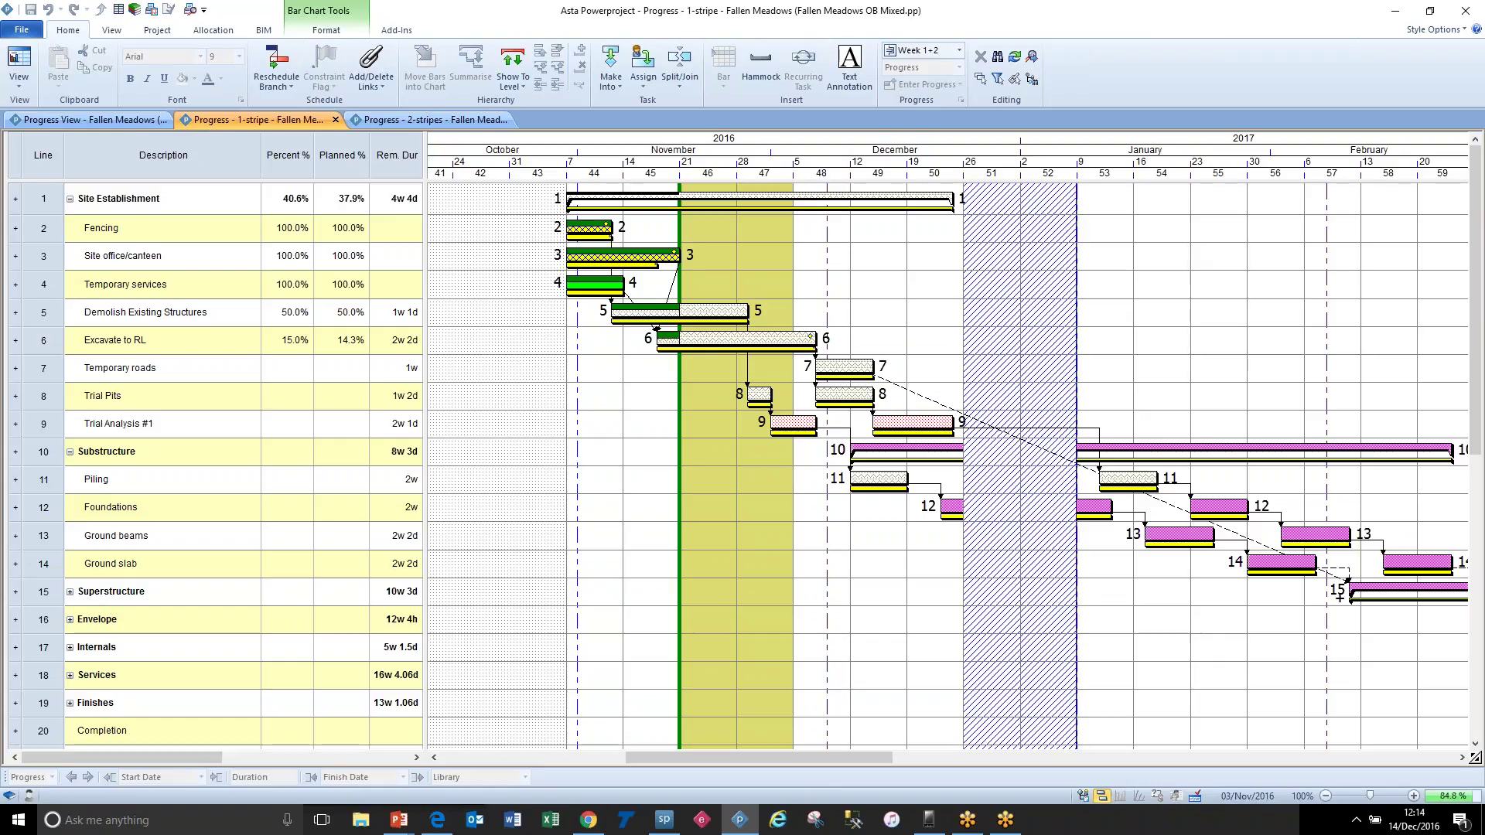
# Step: Switch to the Progress - 2-stripes view and examine the second Trial Analysis #1 bar and the second Ground slab bar
pyautogui.click(429, 123)
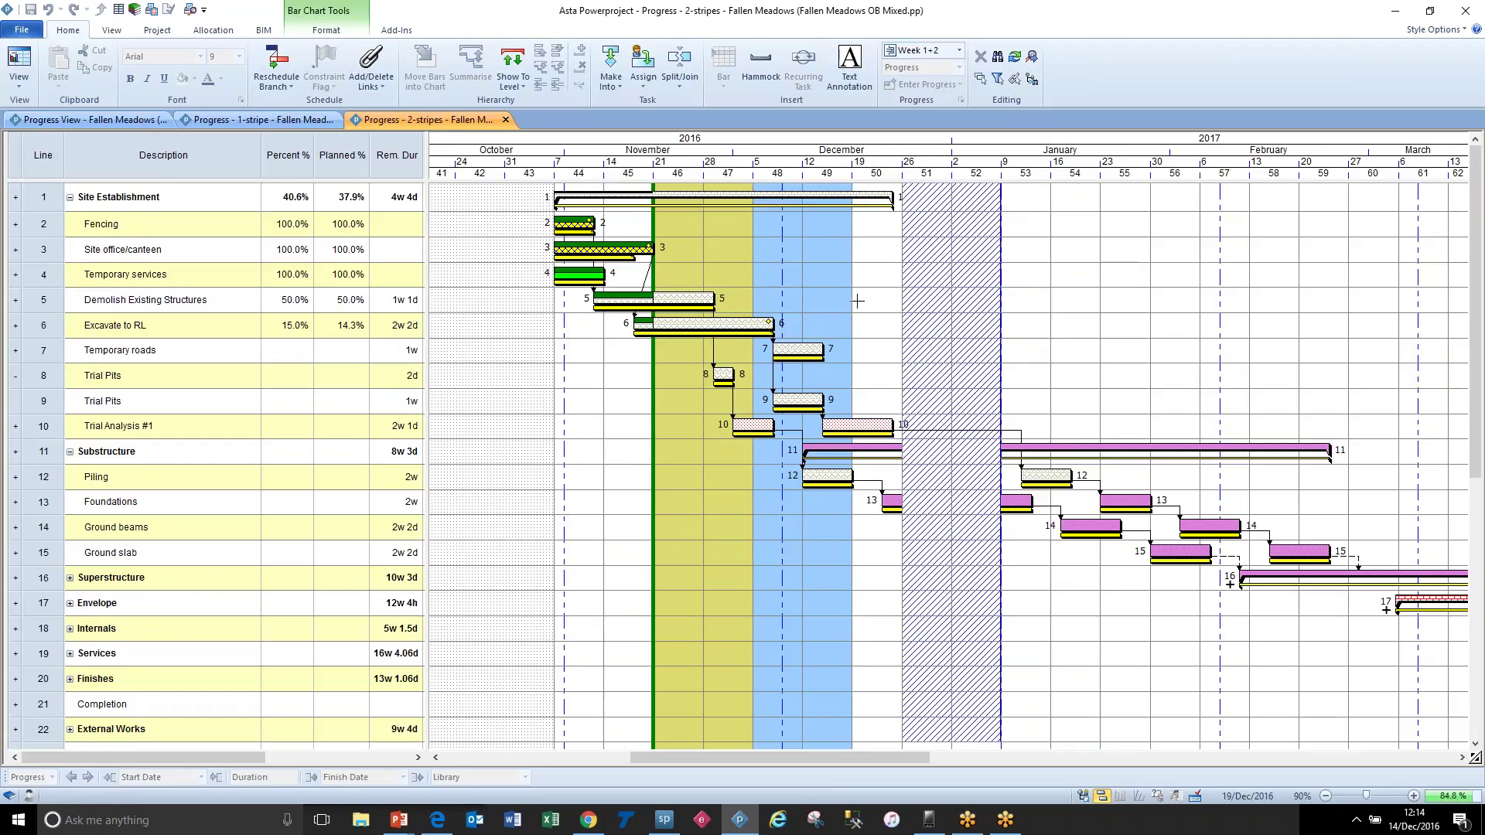
pyautogui.click(839, 425)
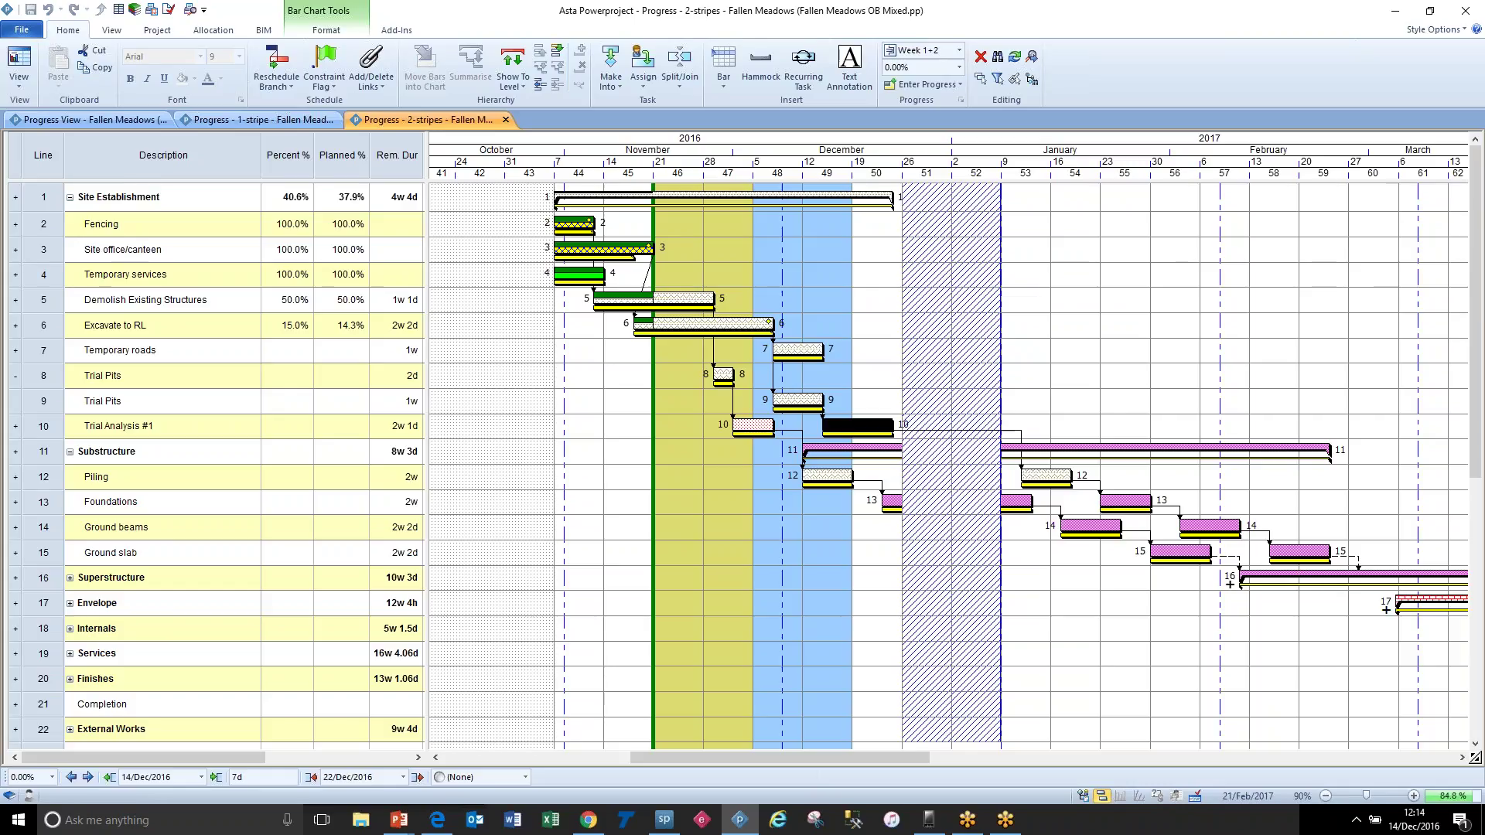
pyautogui.click(1305, 550)
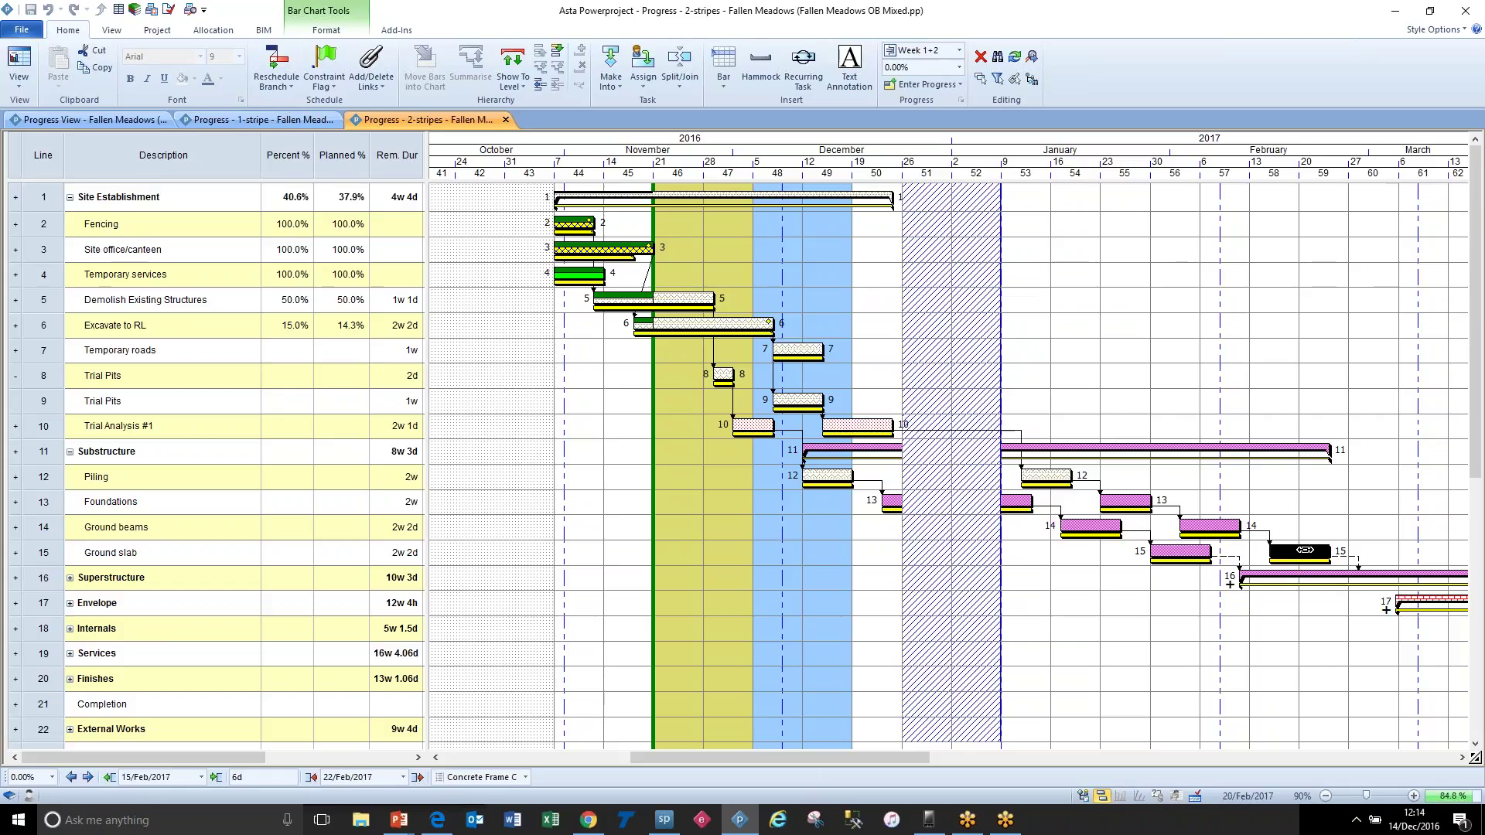
pyautogui.click(1040, 402)
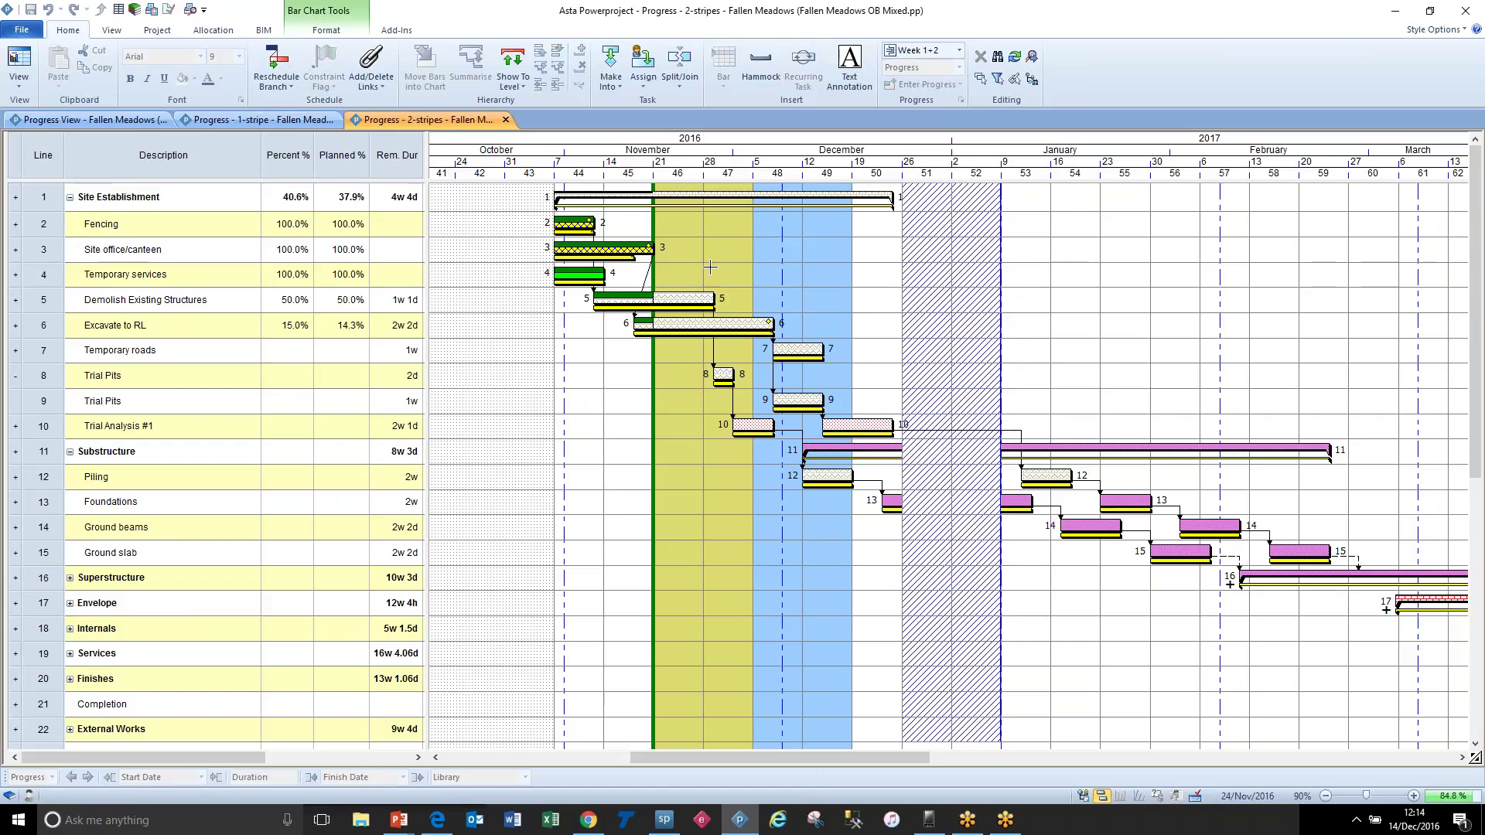
# Step: Return to the Progress View and close the Fallen Meadows project
pyautogui.click(105, 120)
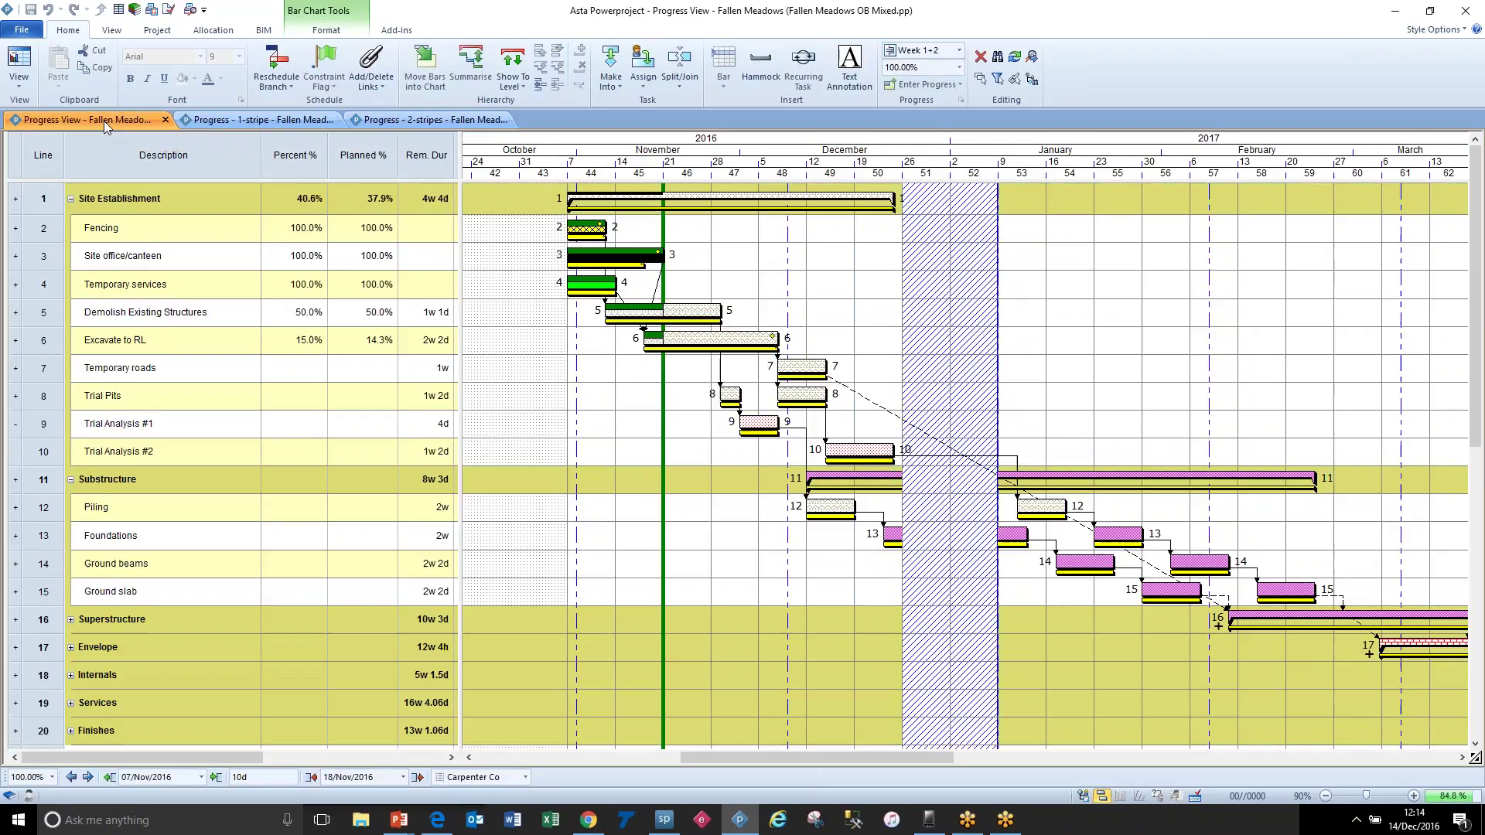
pyautogui.click(514, 374)
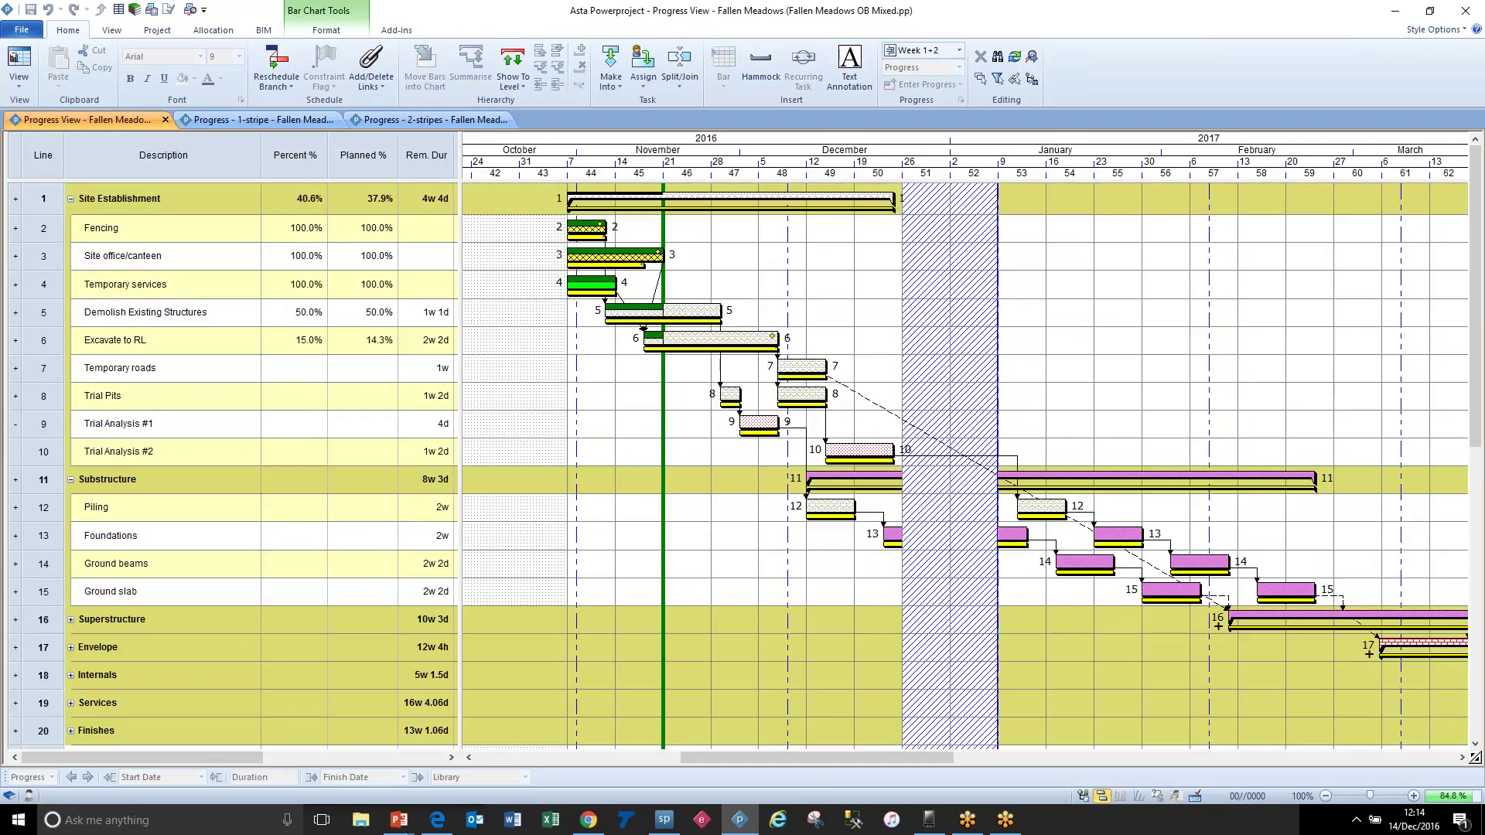
pyautogui.click(22, 30)
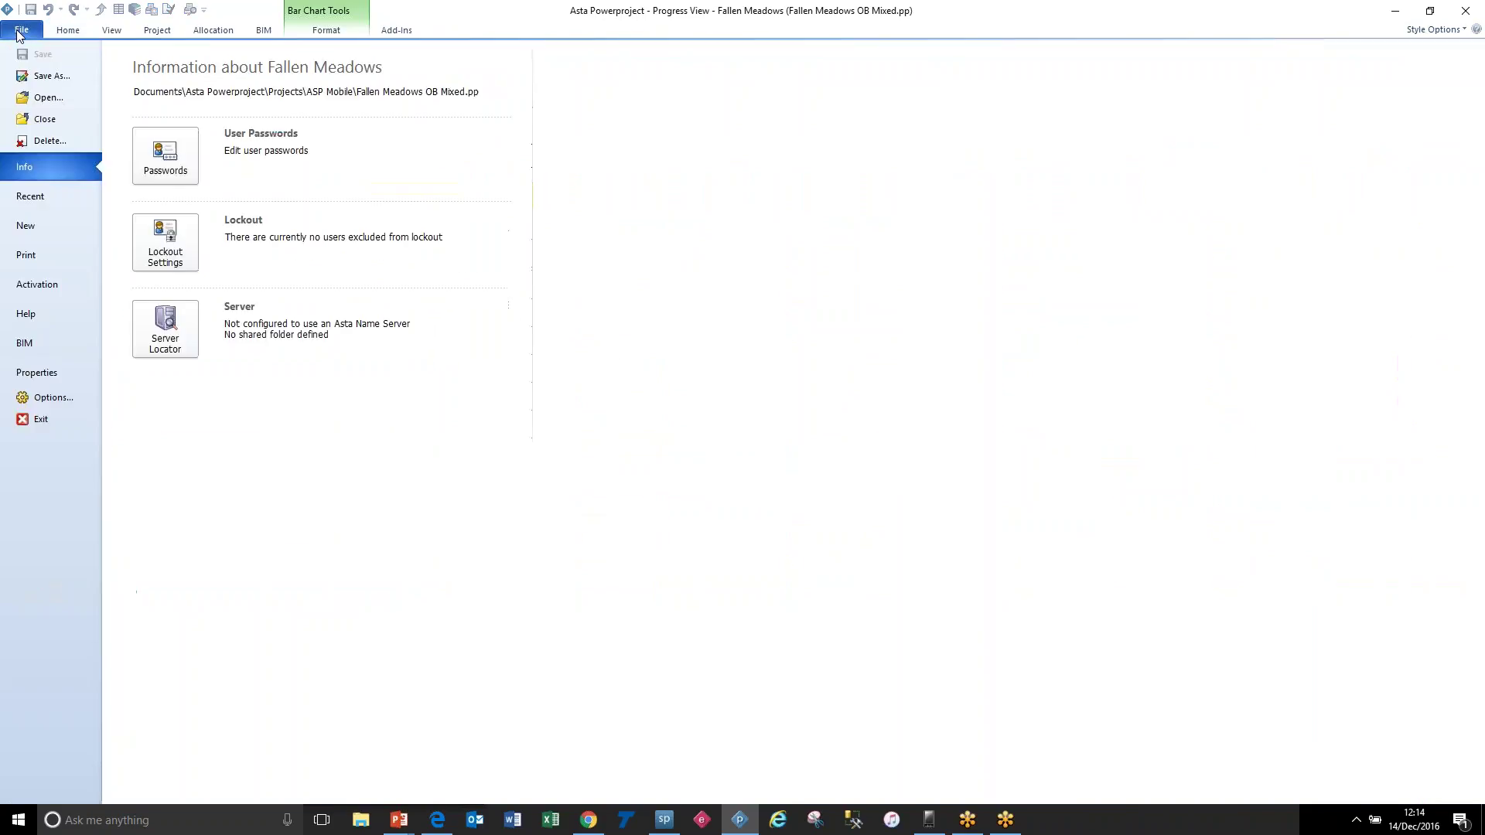
pyautogui.click(44, 119)
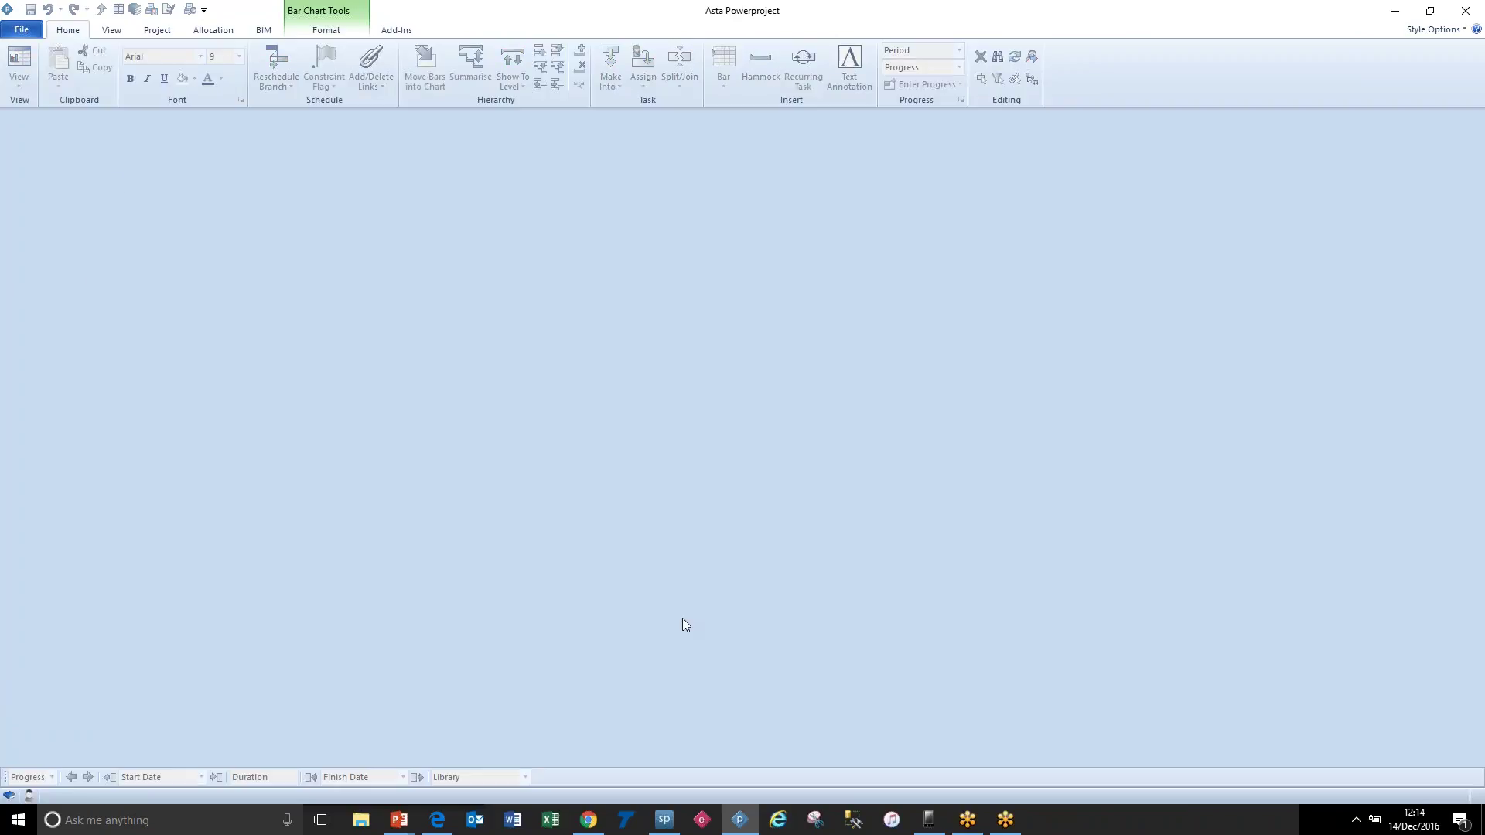
# Step: Switch to Project My Screen App to view the Site Progress app on the mirrored phone, and minimise its window
pyautogui.click(930, 820)
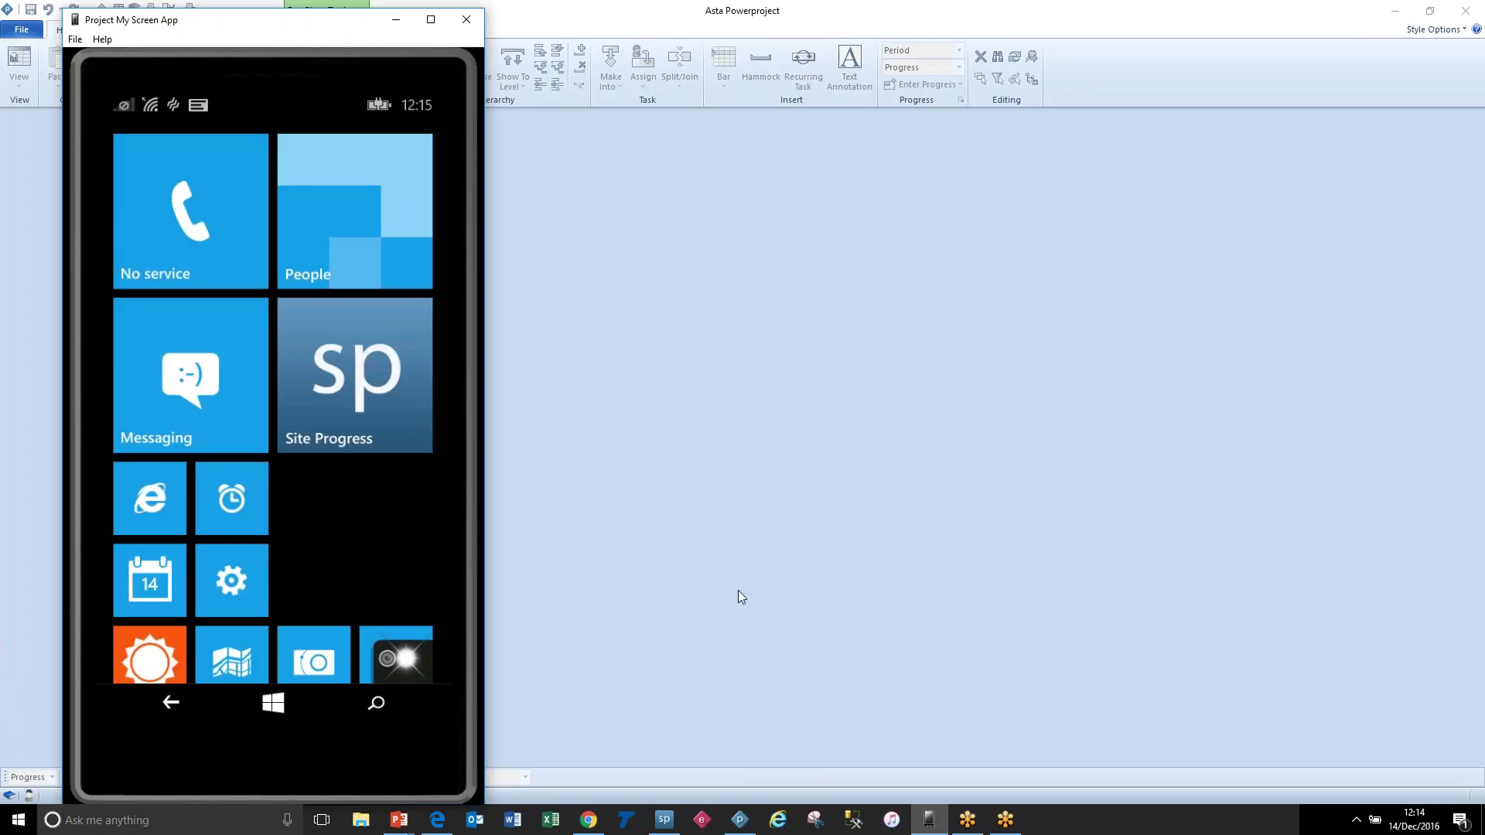
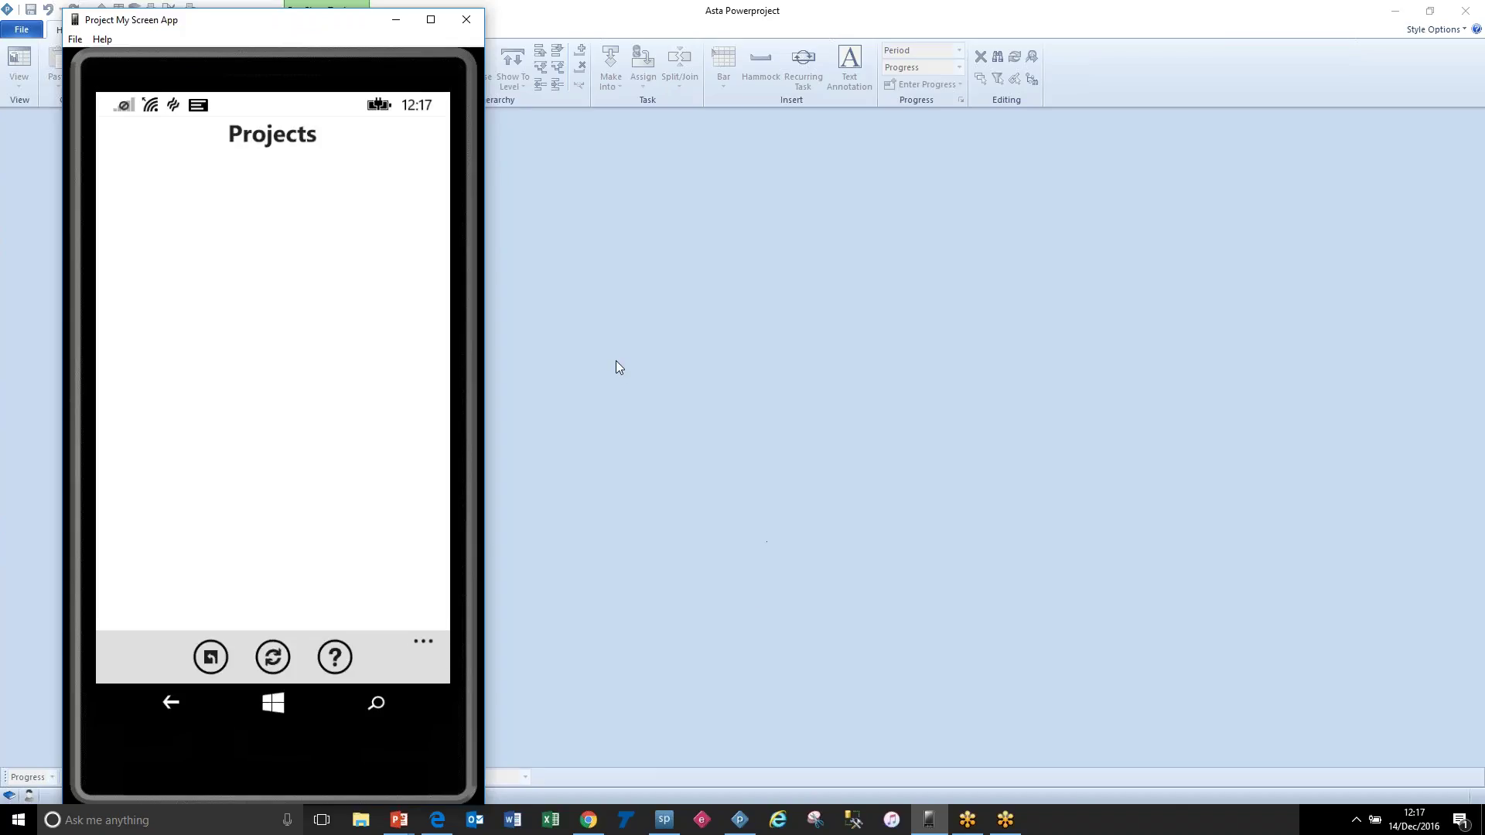
pyautogui.click(396, 21)
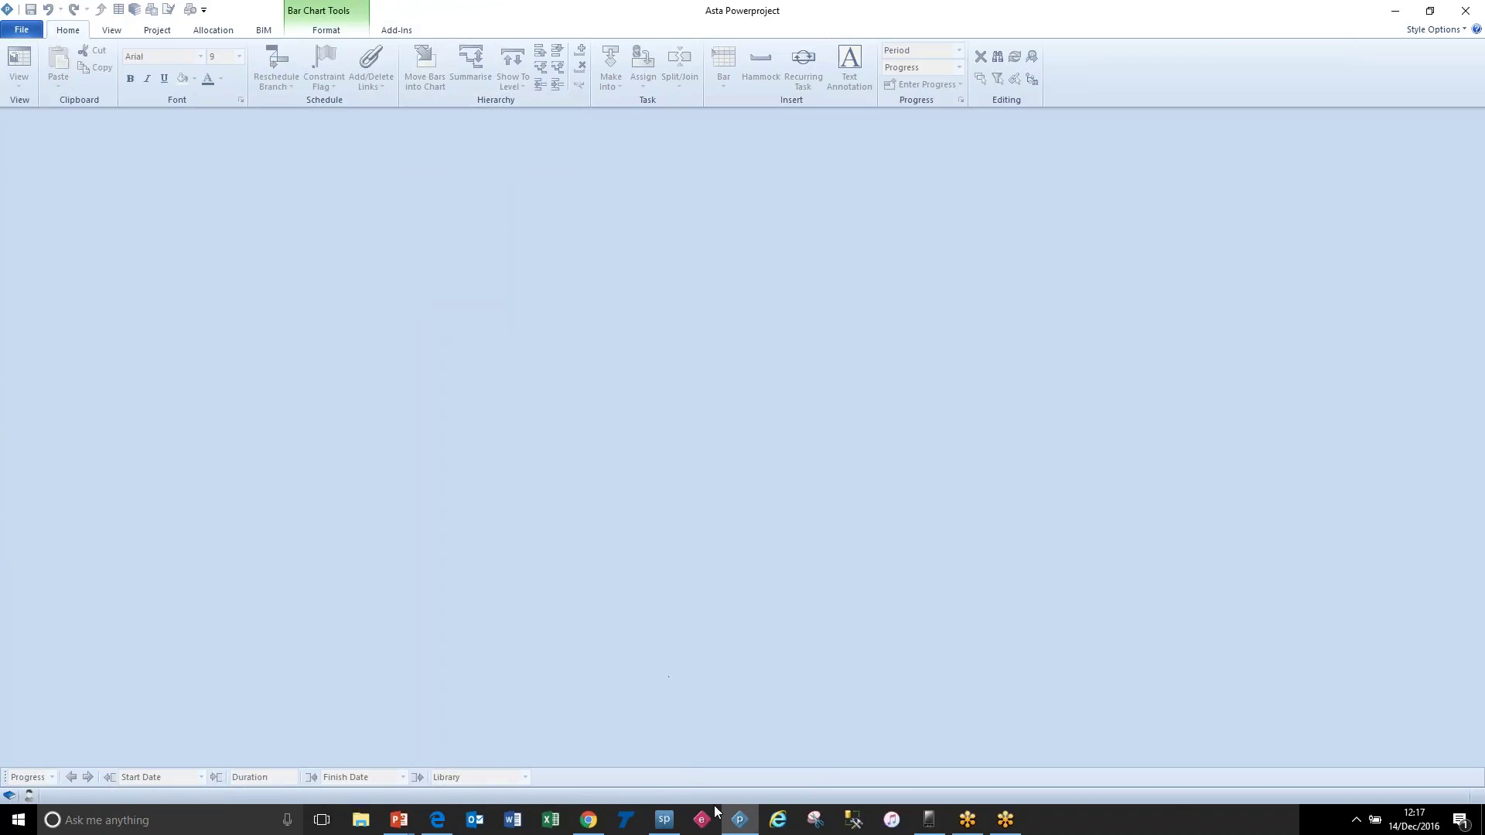
# Step: Switch to Asta Site Progress Manager, display the jobs ready to import, and select the Fallen Meadows job
pyautogui.click(675, 820)
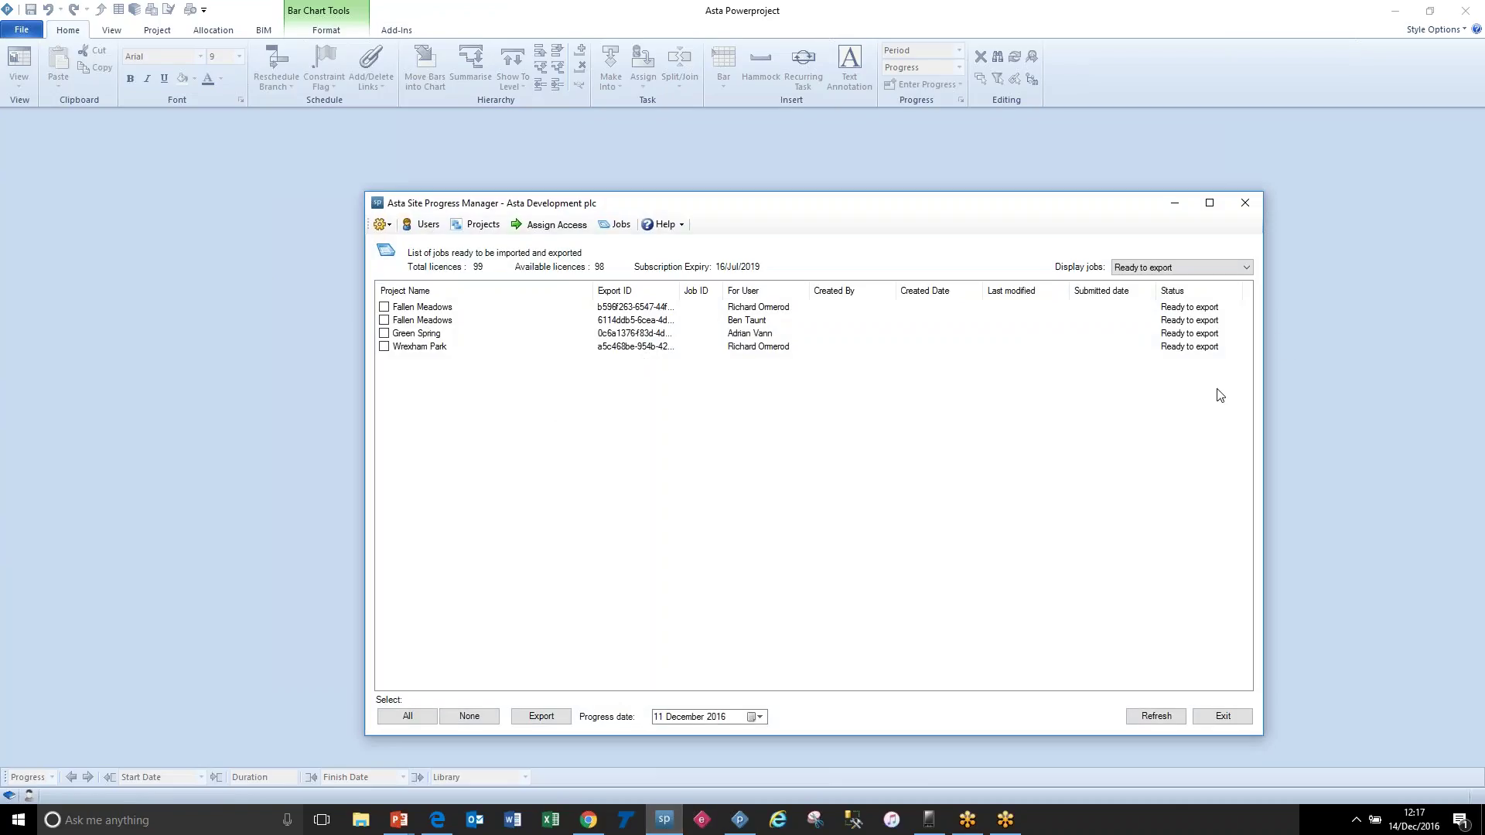
pyautogui.click(1186, 267)
pyautogui.click(1177, 292)
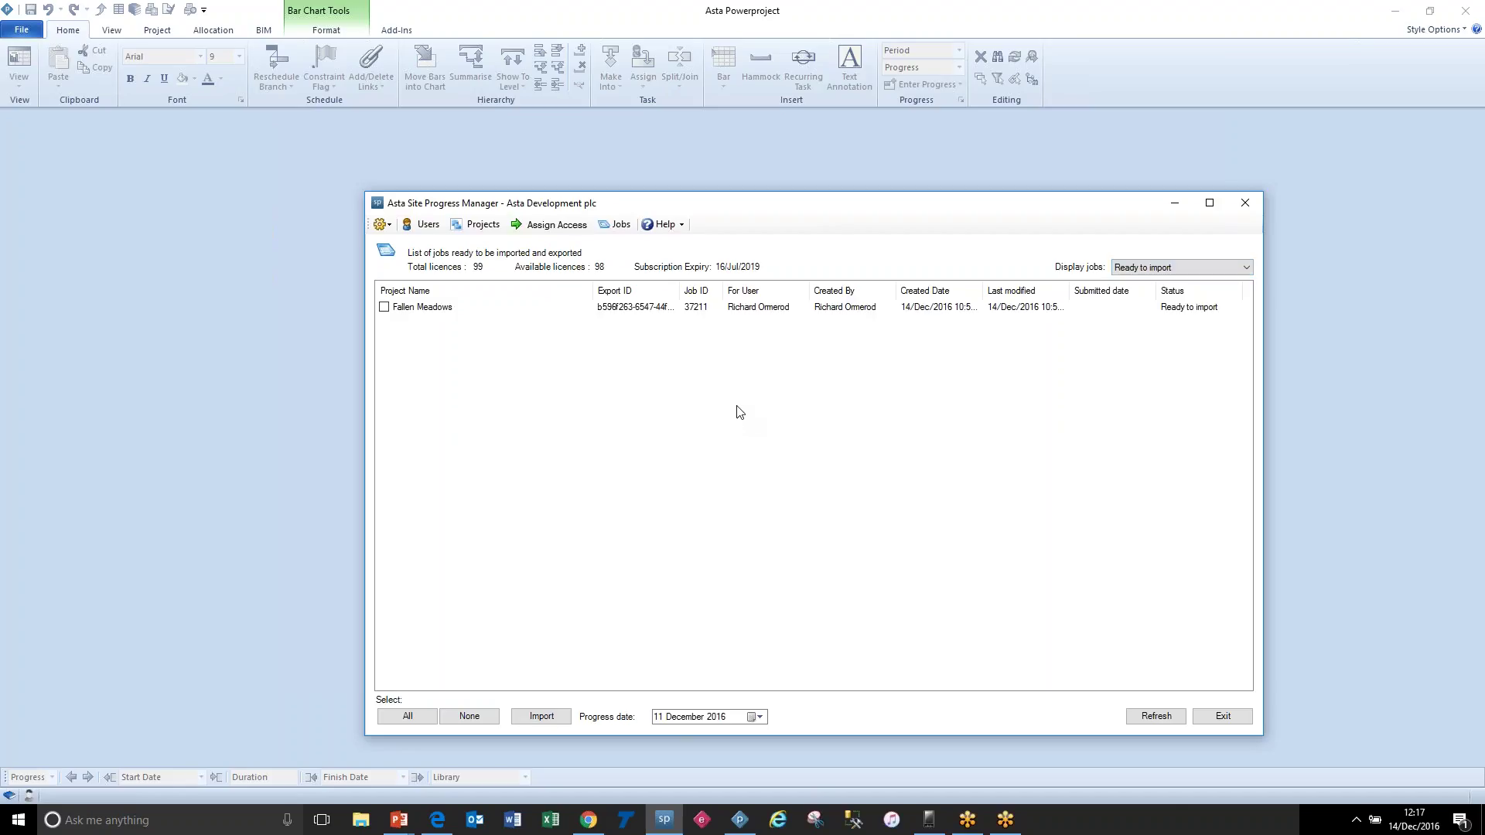
pyautogui.click(384, 308)
# Step: Set the import's progress date to 27 November 2016
pyautogui.click(760, 718)
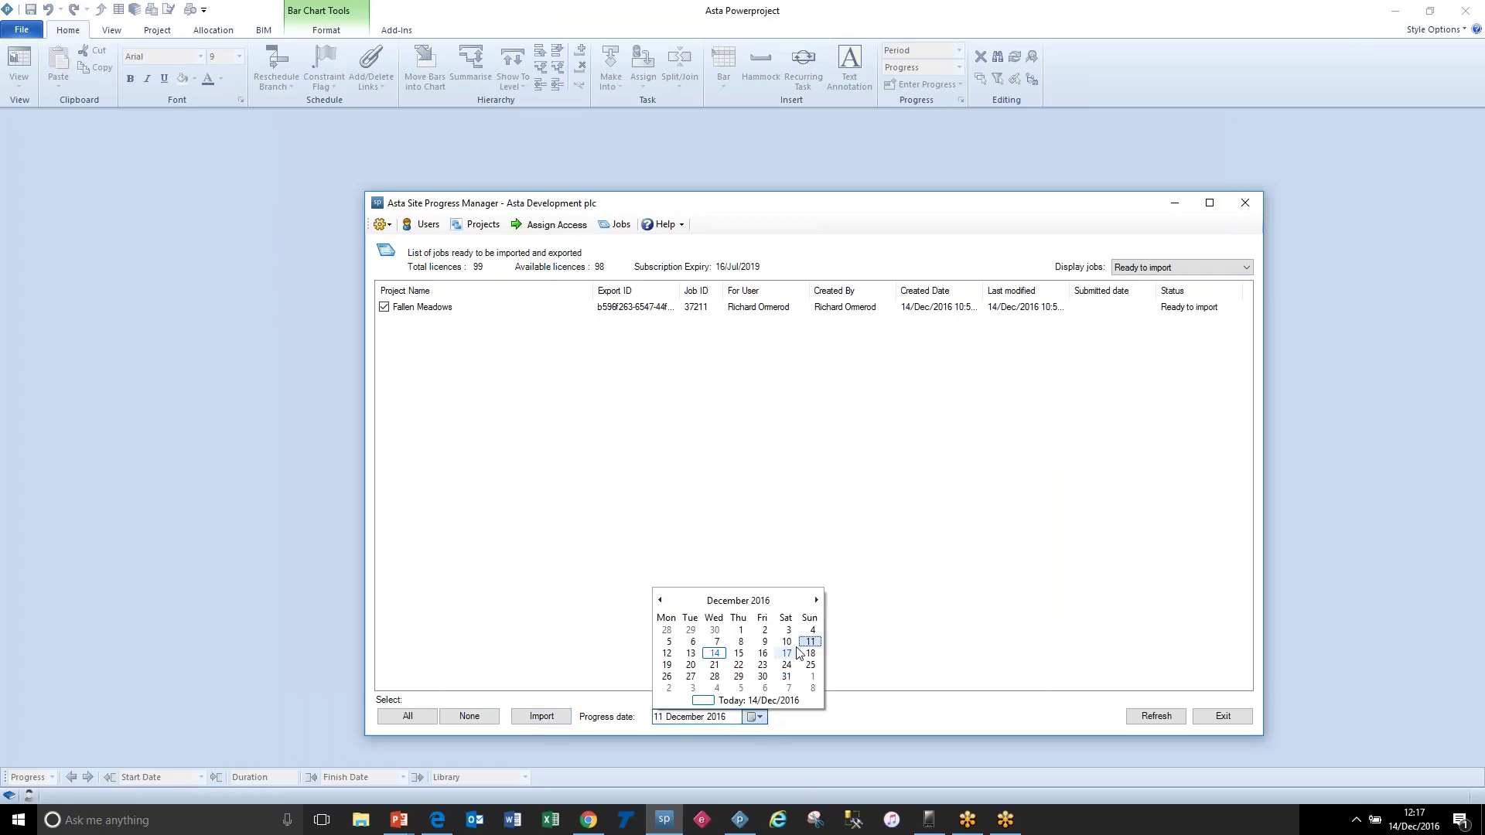
pyautogui.click(660, 600)
pyautogui.click(681, 635)
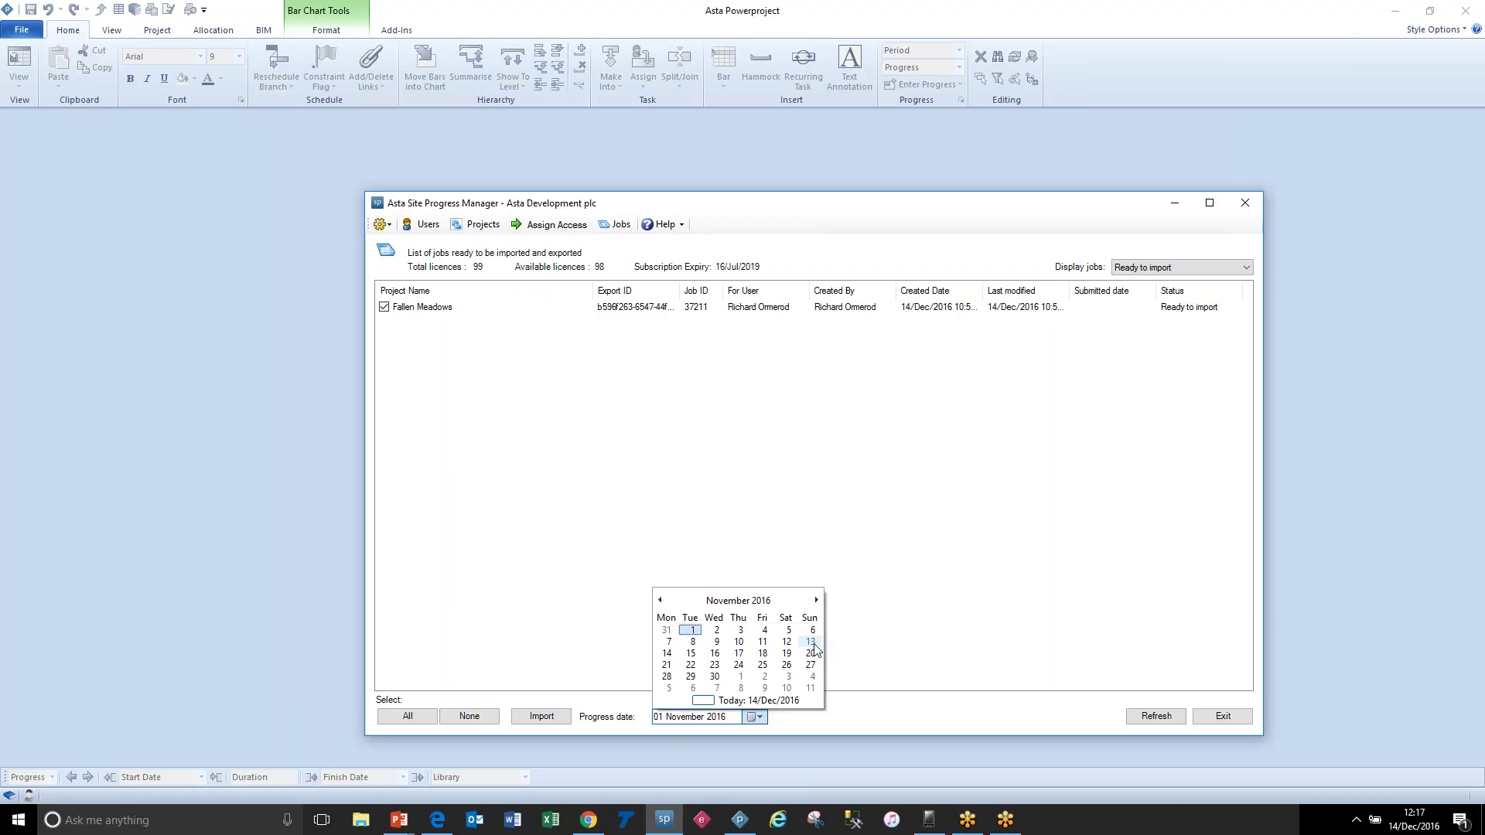
pyautogui.click(811, 665)
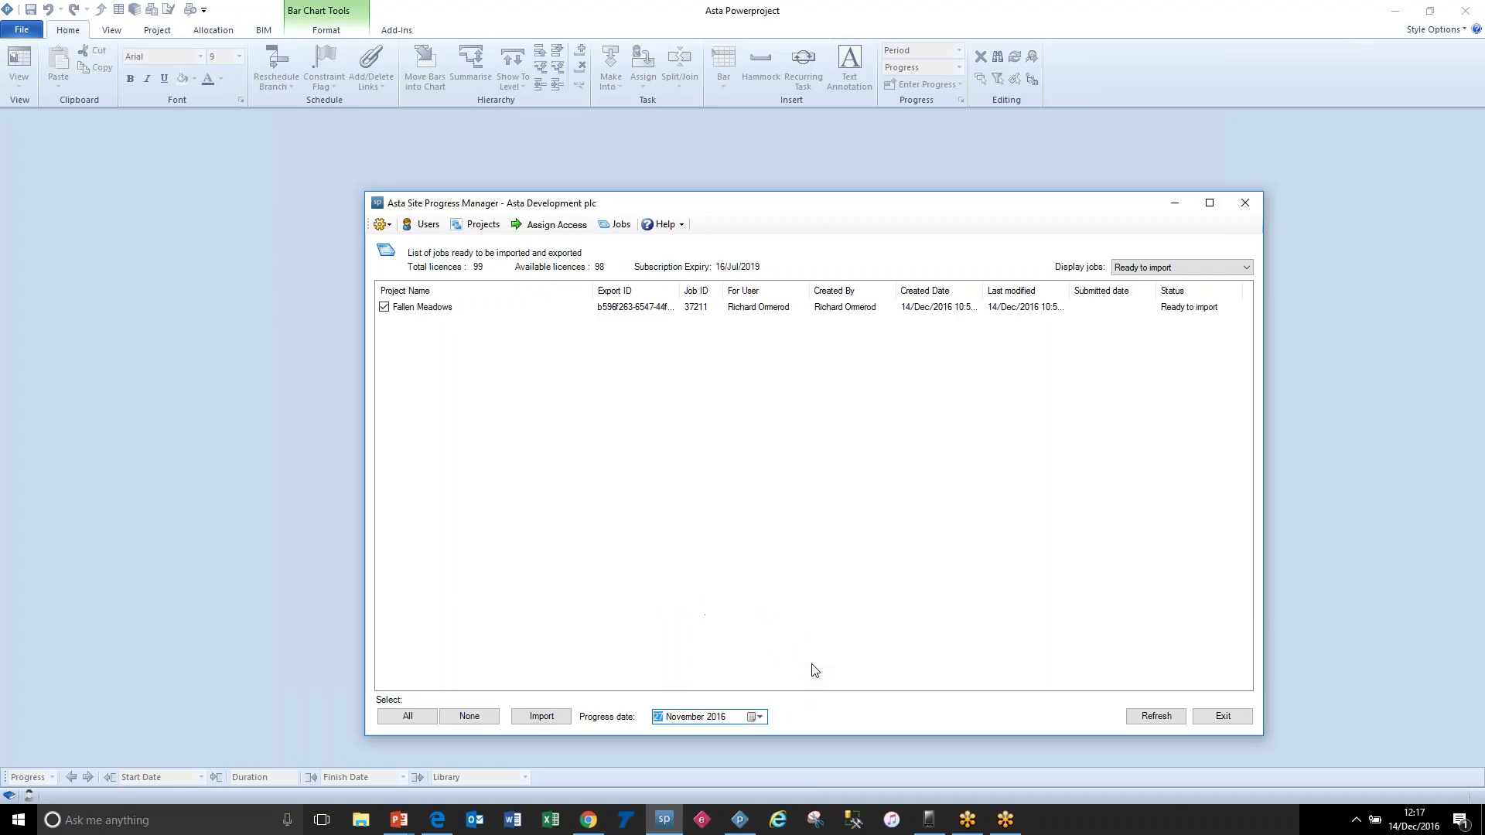
# Step: Import the selected Fallen Meadows job using its exported progress date of 11/Dec/2016, without viewing the log, and exit Asta Site Progress Manager
pyautogui.click(553, 721)
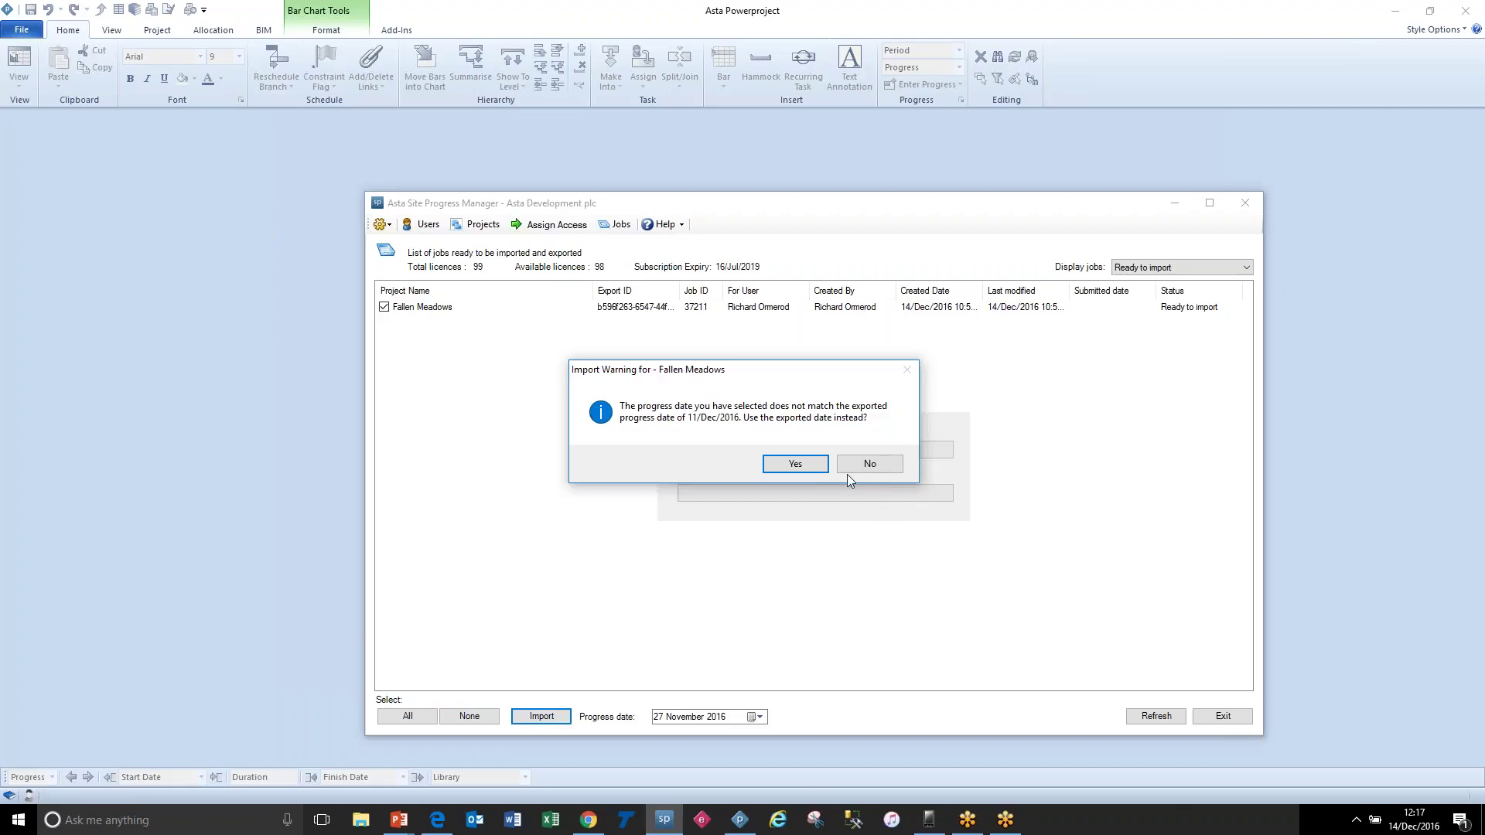
pyautogui.click(809, 463)
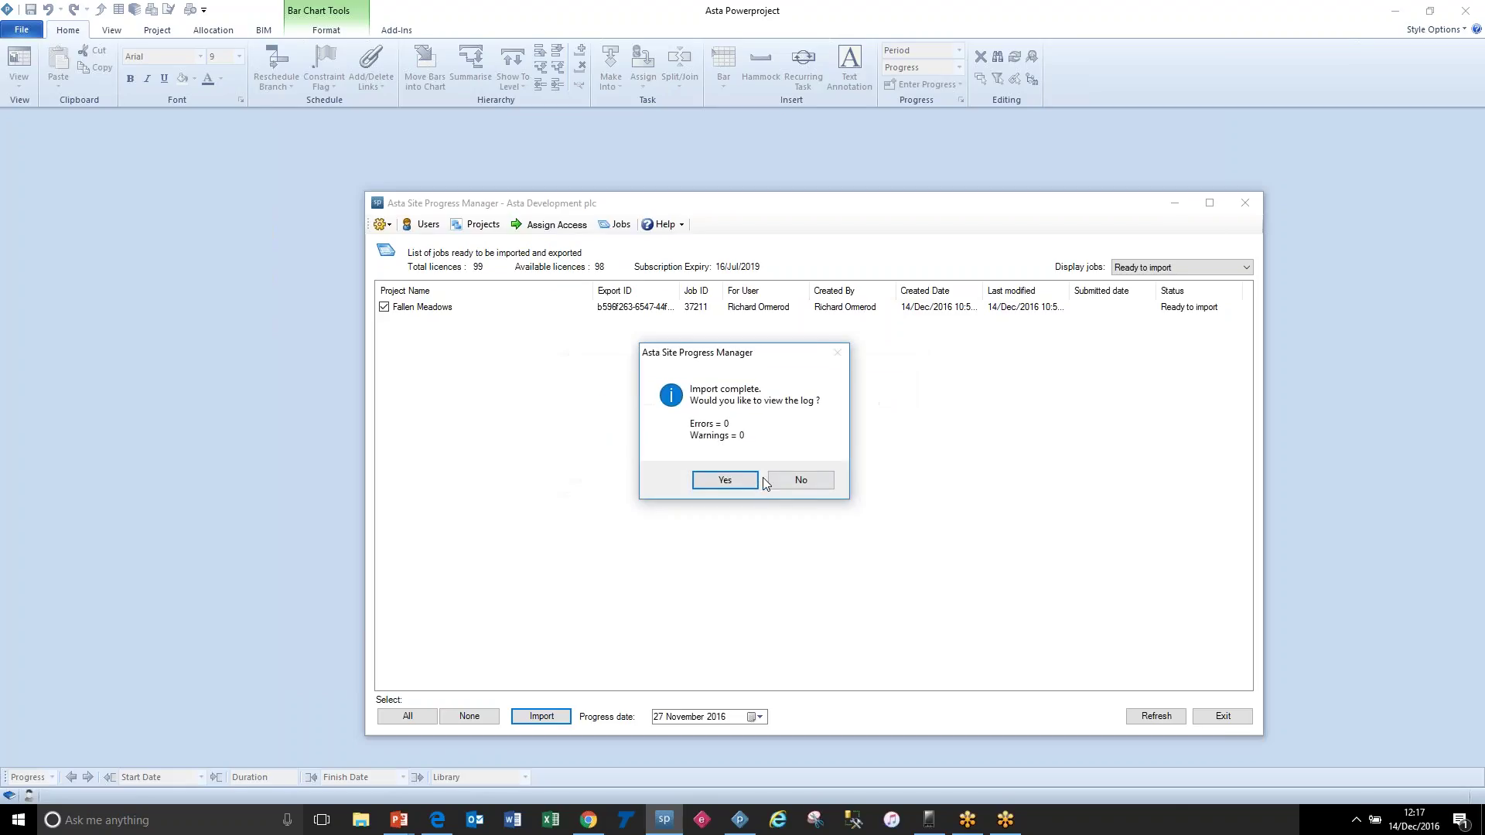
pyautogui.click(802, 480)
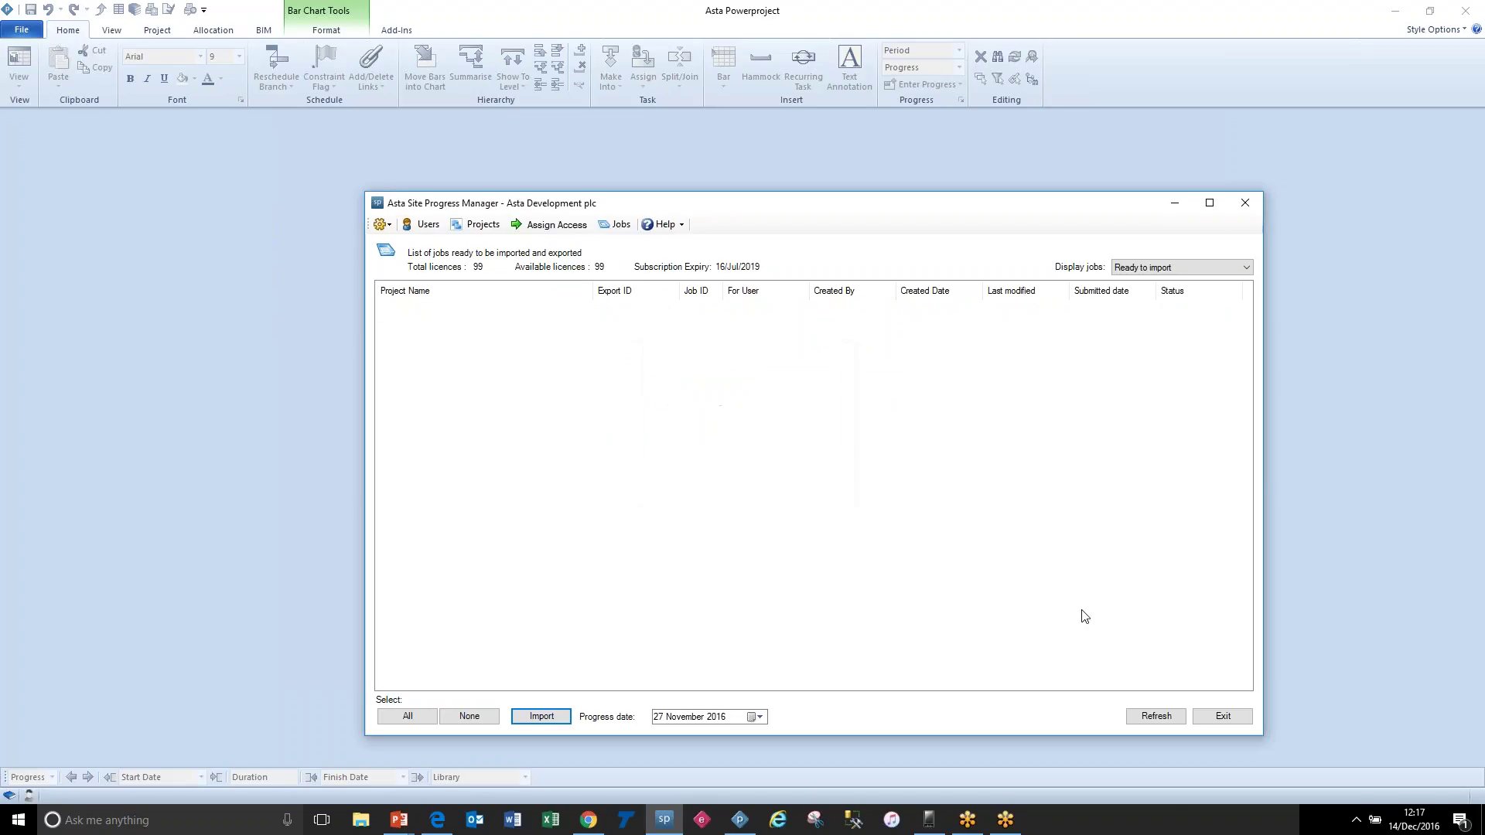
pyautogui.click(1223, 718)
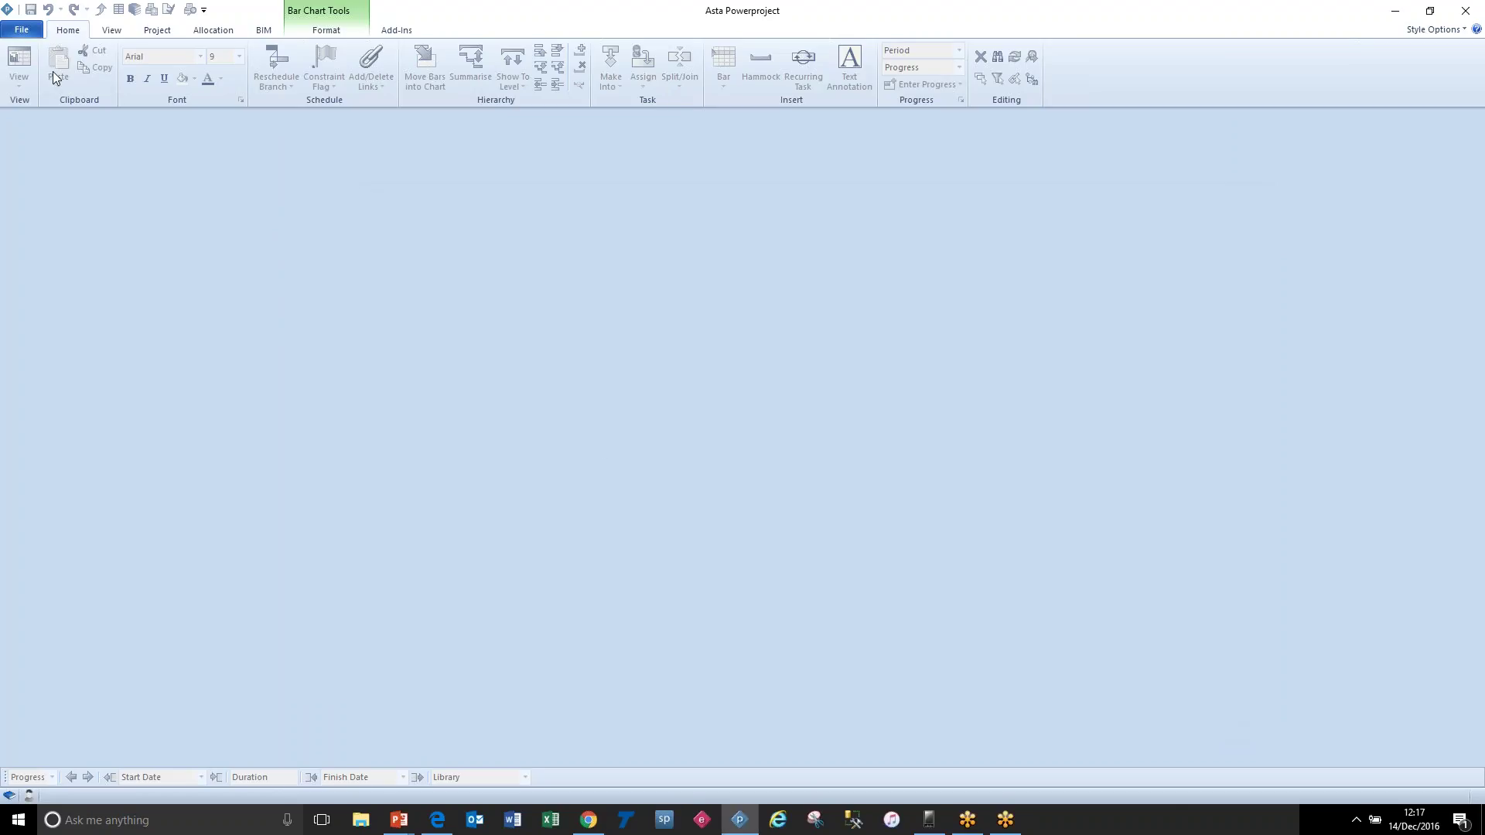
# Step: Reopen the recent project Fallen Meadows OB Mixed.pp from the ASP Mobile folder and inspect the Demolish Existing Structures bar
pyautogui.click(21, 29)
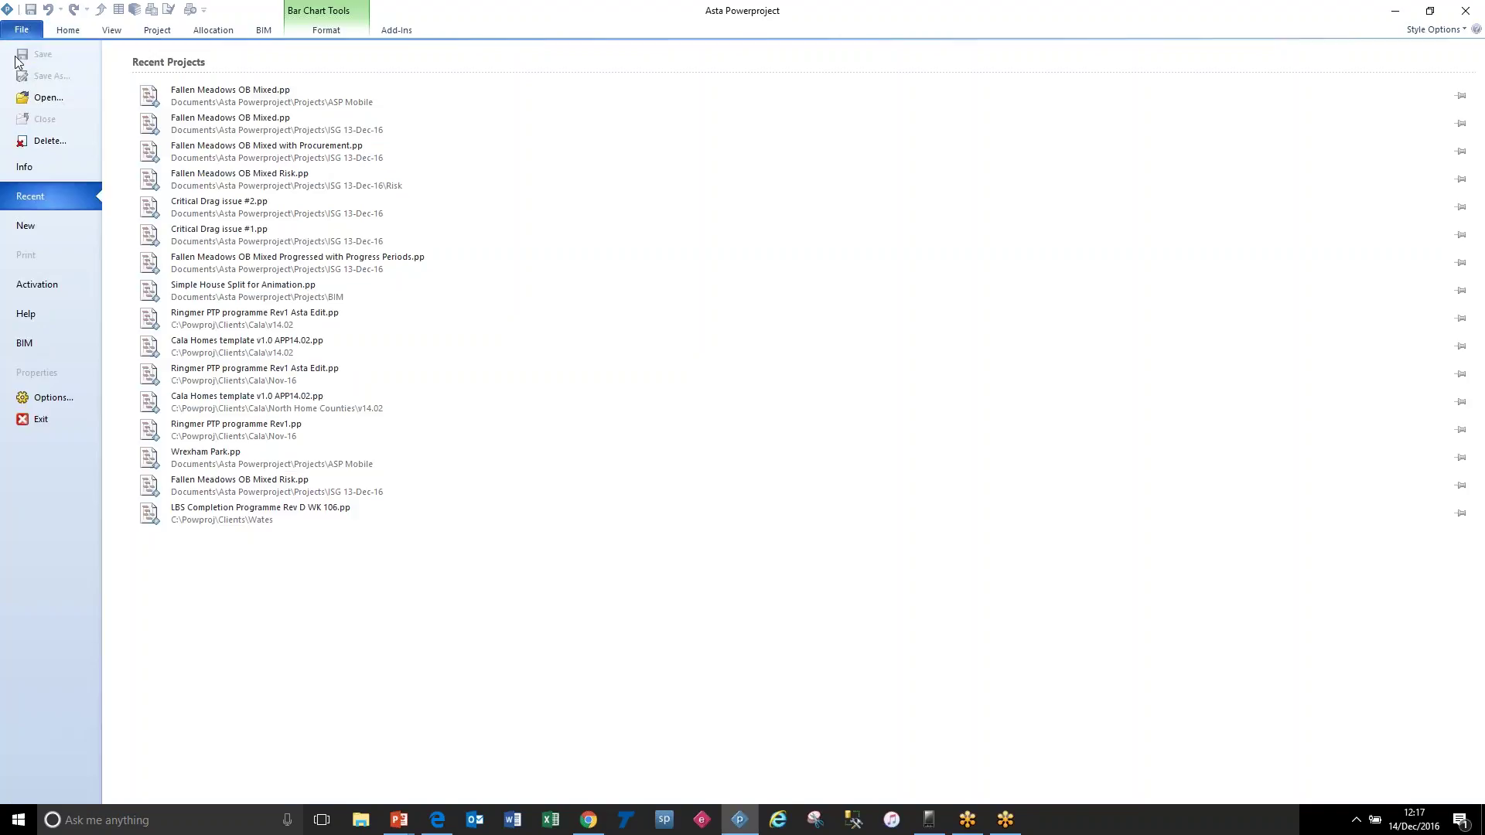
pyautogui.click(228, 100)
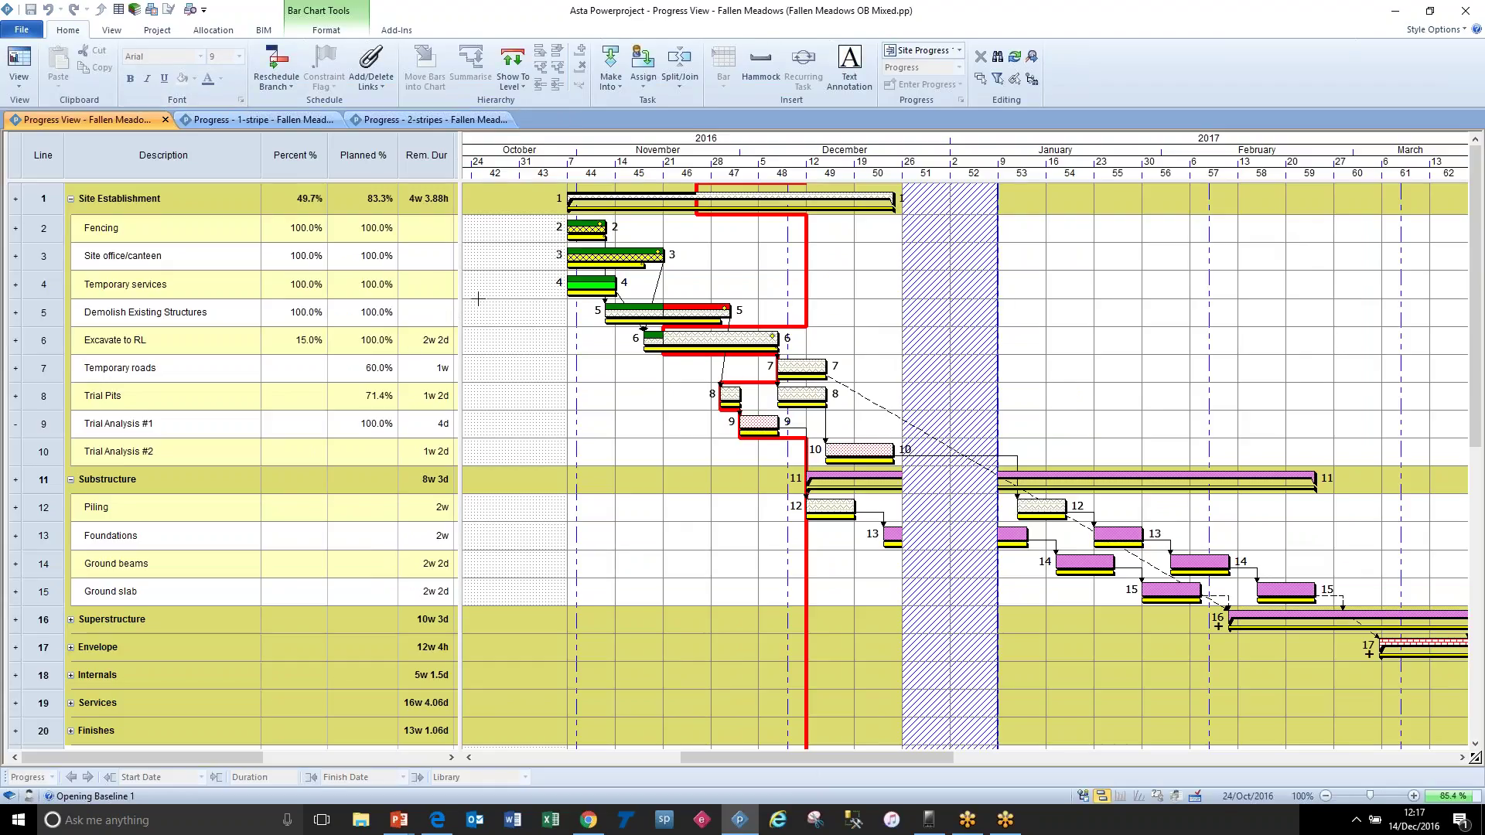
pyautogui.click(719, 314)
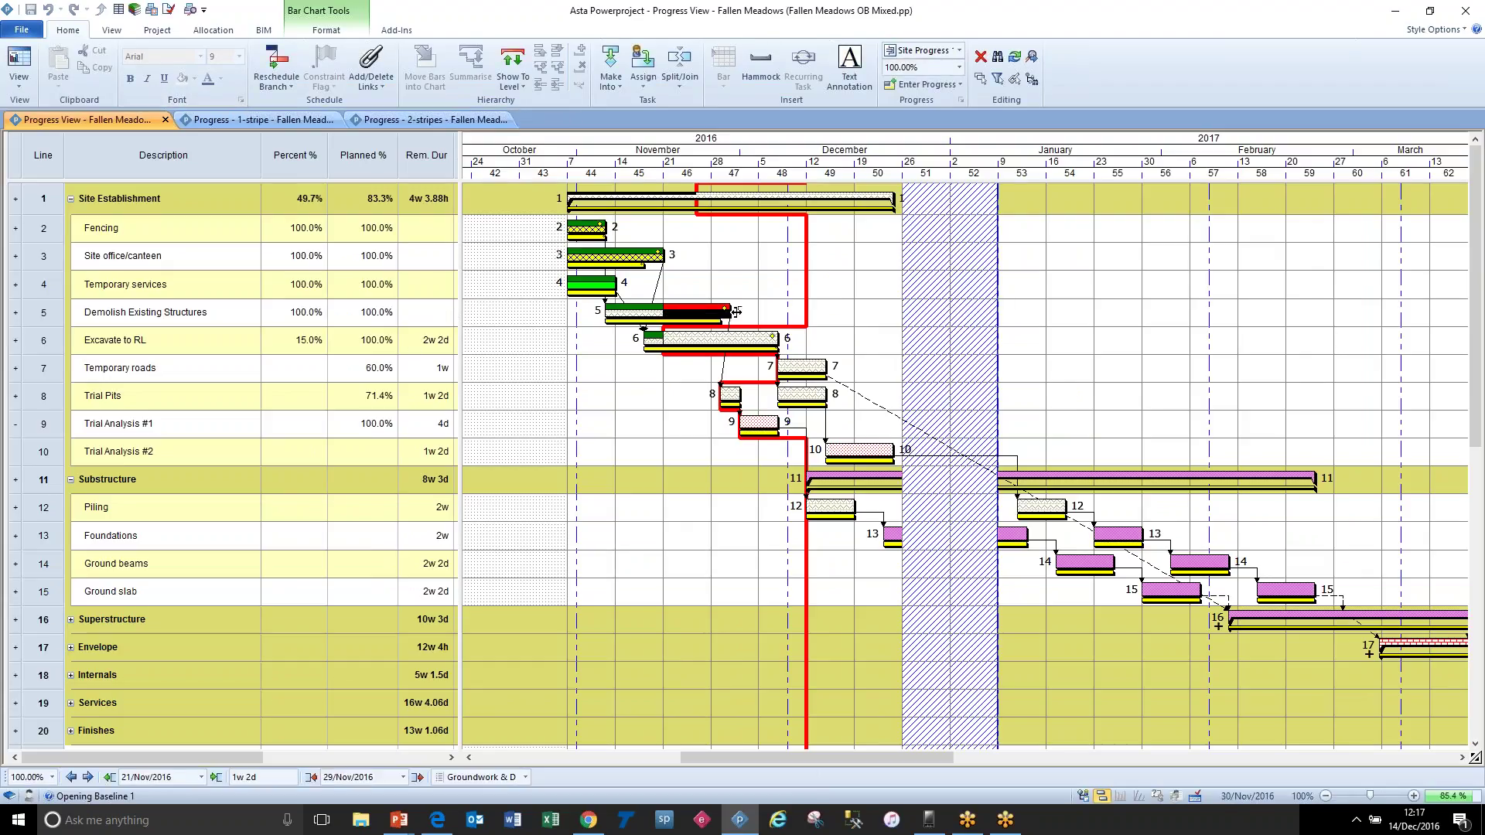
pyautogui.click(691, 391)
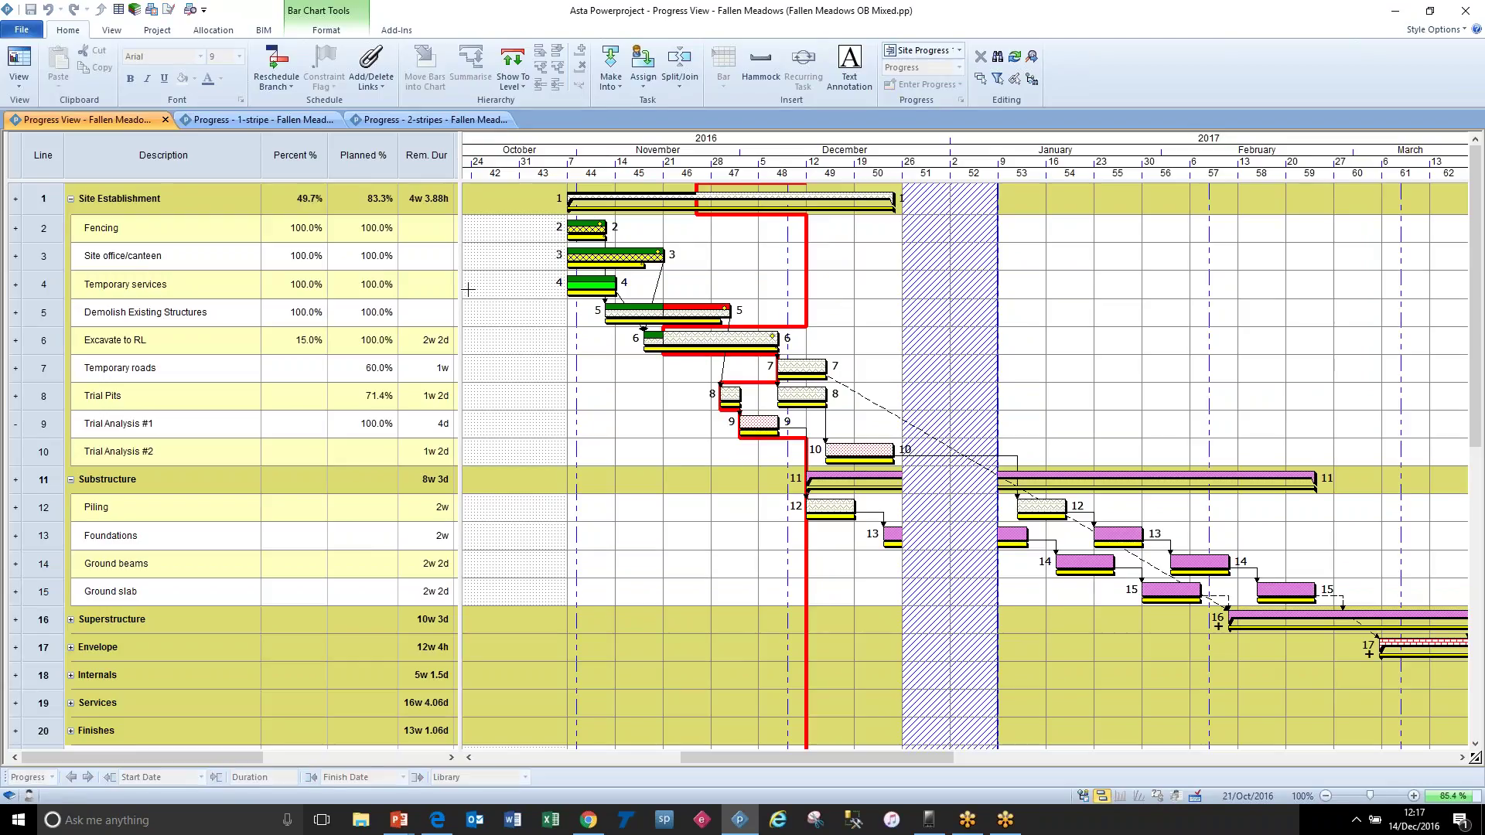
# Step: Widen the table area to show the Finish variance, Notes and Pix columns, and examine the Demolish Existing Structures note
pyautogui.moveTo(463, 289); pyautogui.dragTo(613, 295)
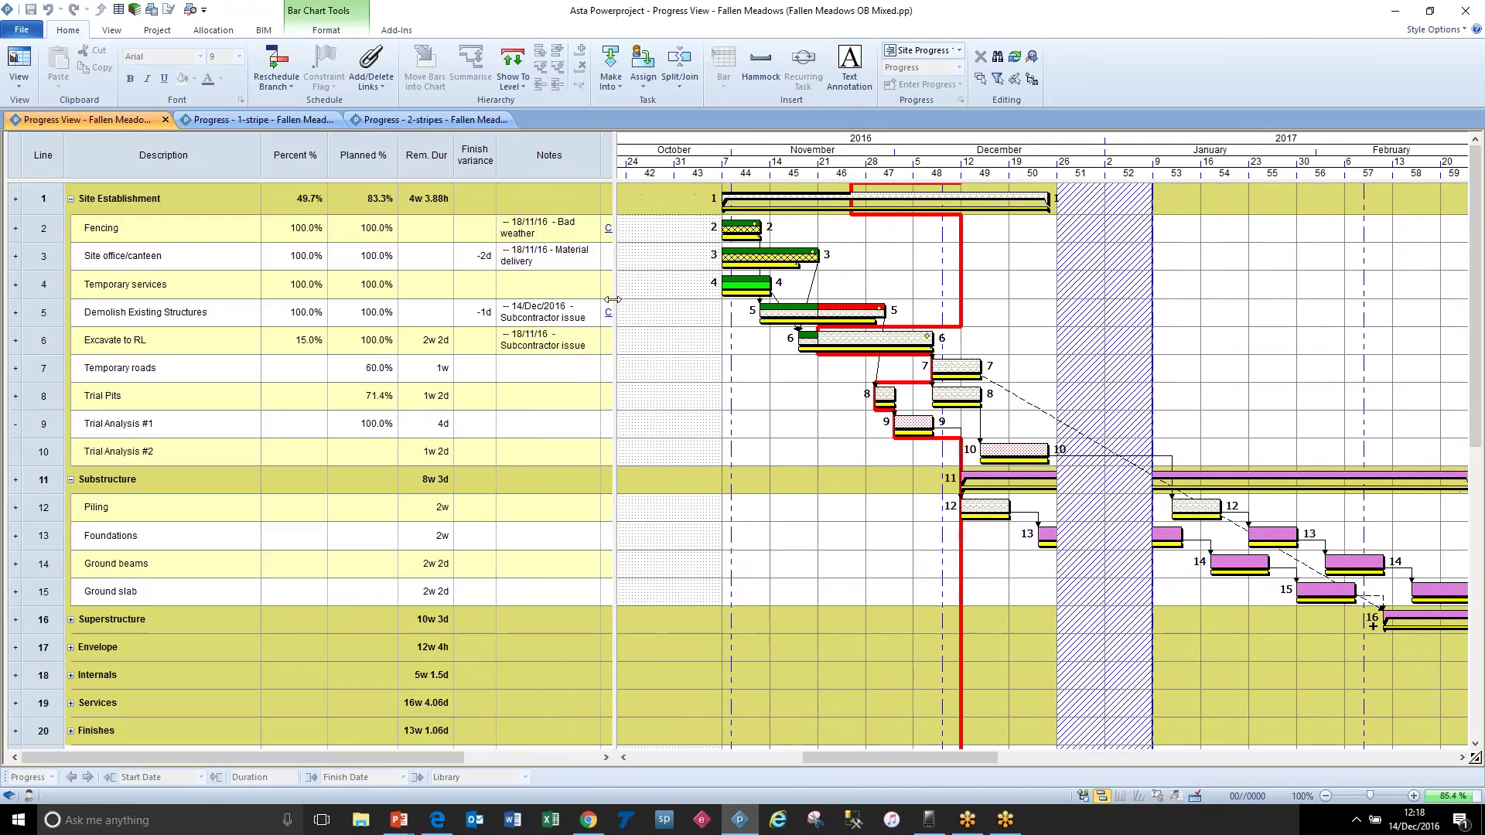
pyautogui.click(556, 182)
pyautogui.click(571, 317)
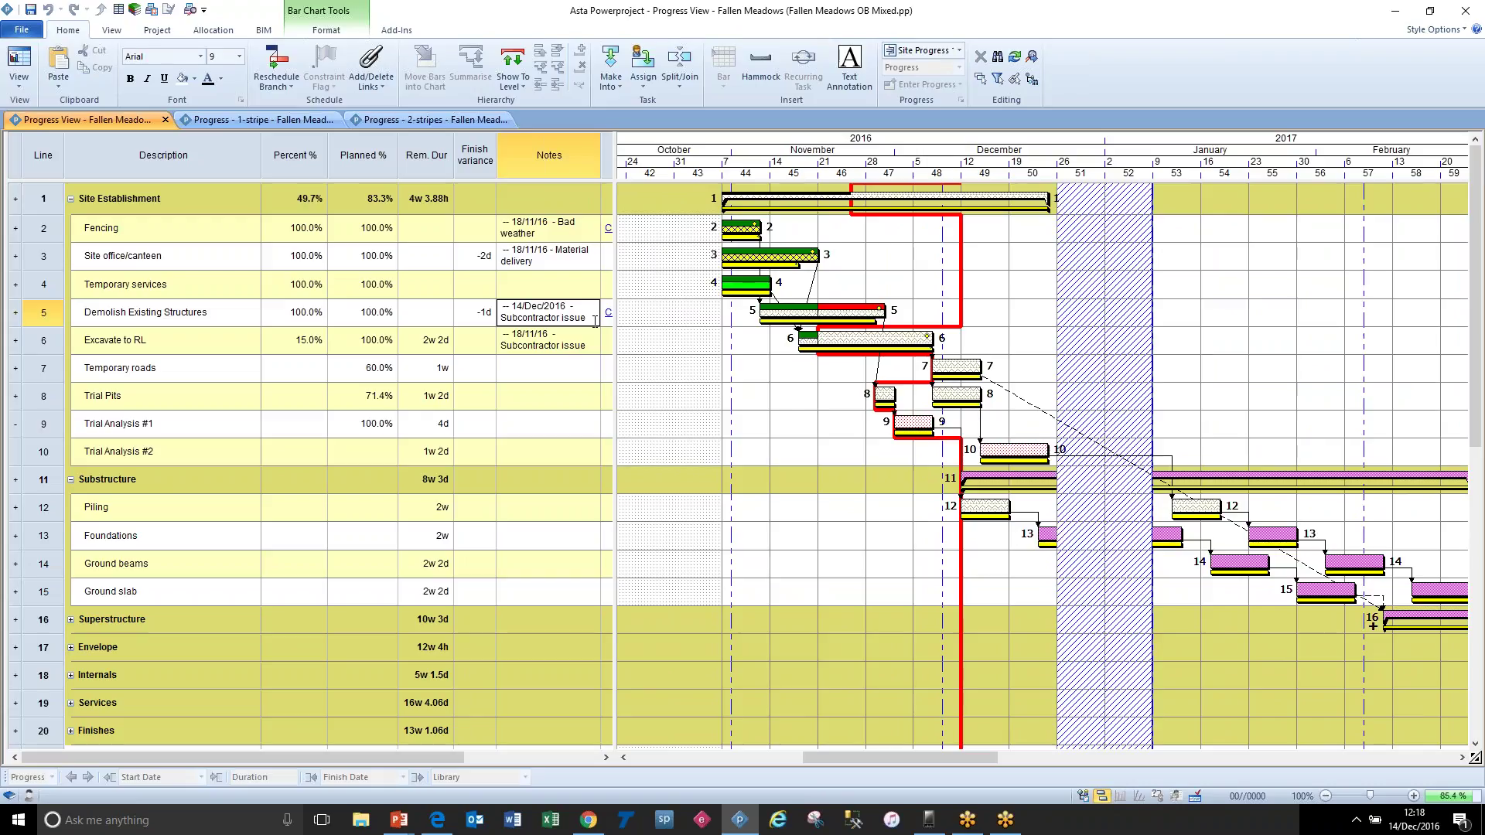
pyautogui.click(606, 317)
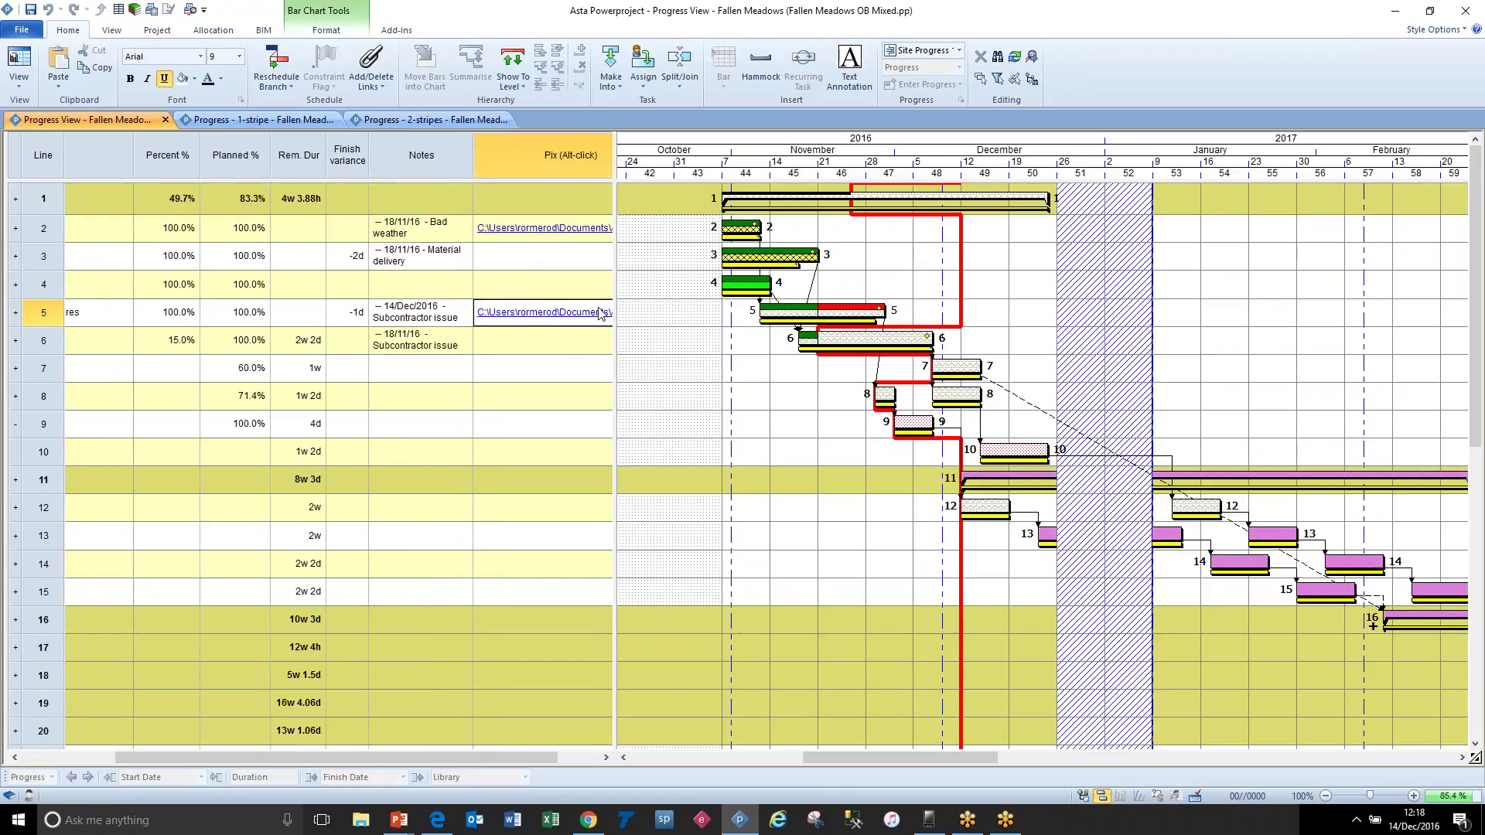
pyautogui.click(448, 319)
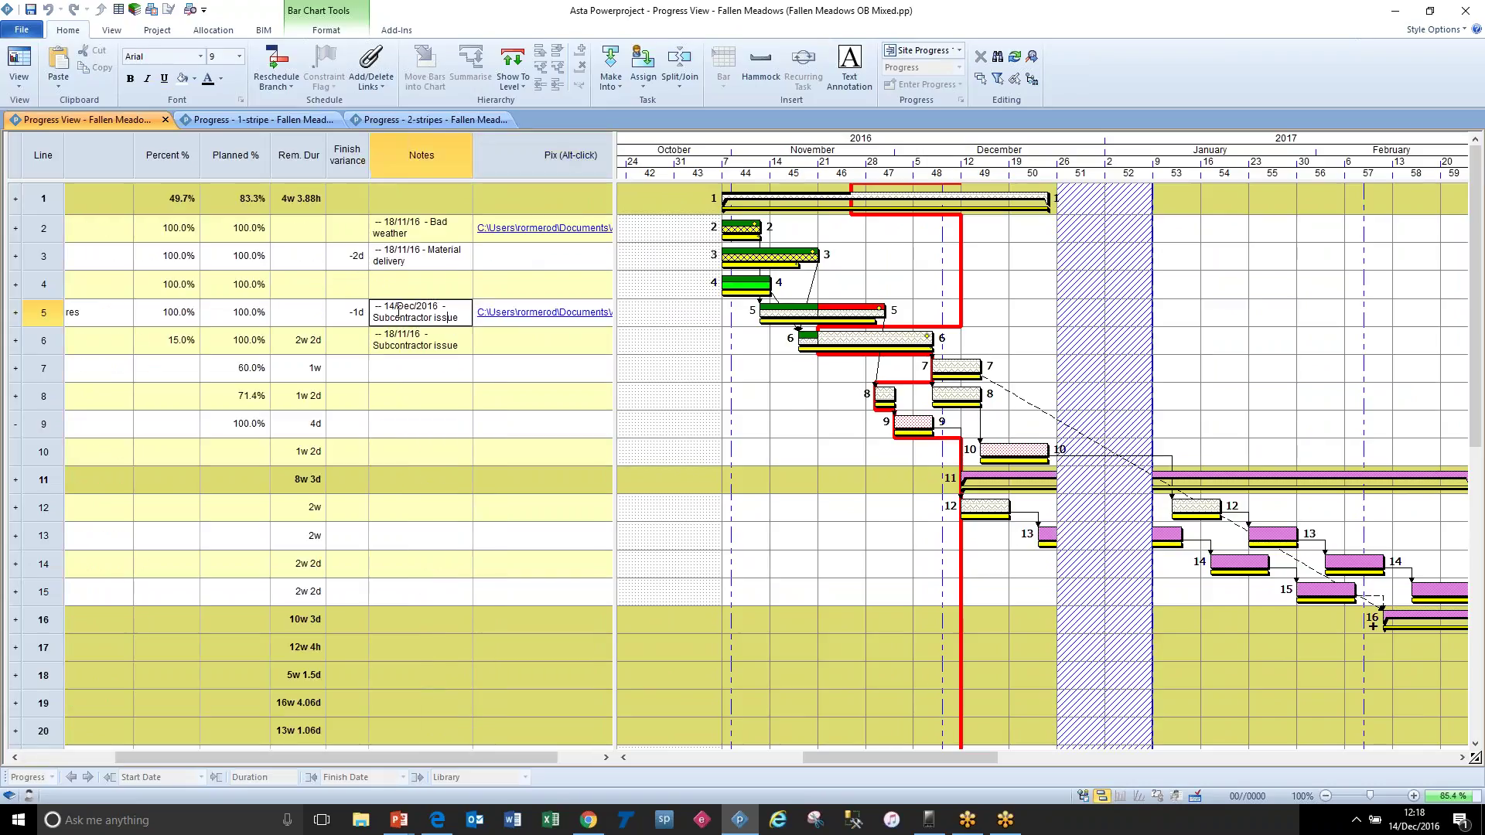
pyautogui.moveTo(389, 307); pyautogui.dragTo(462, 319)
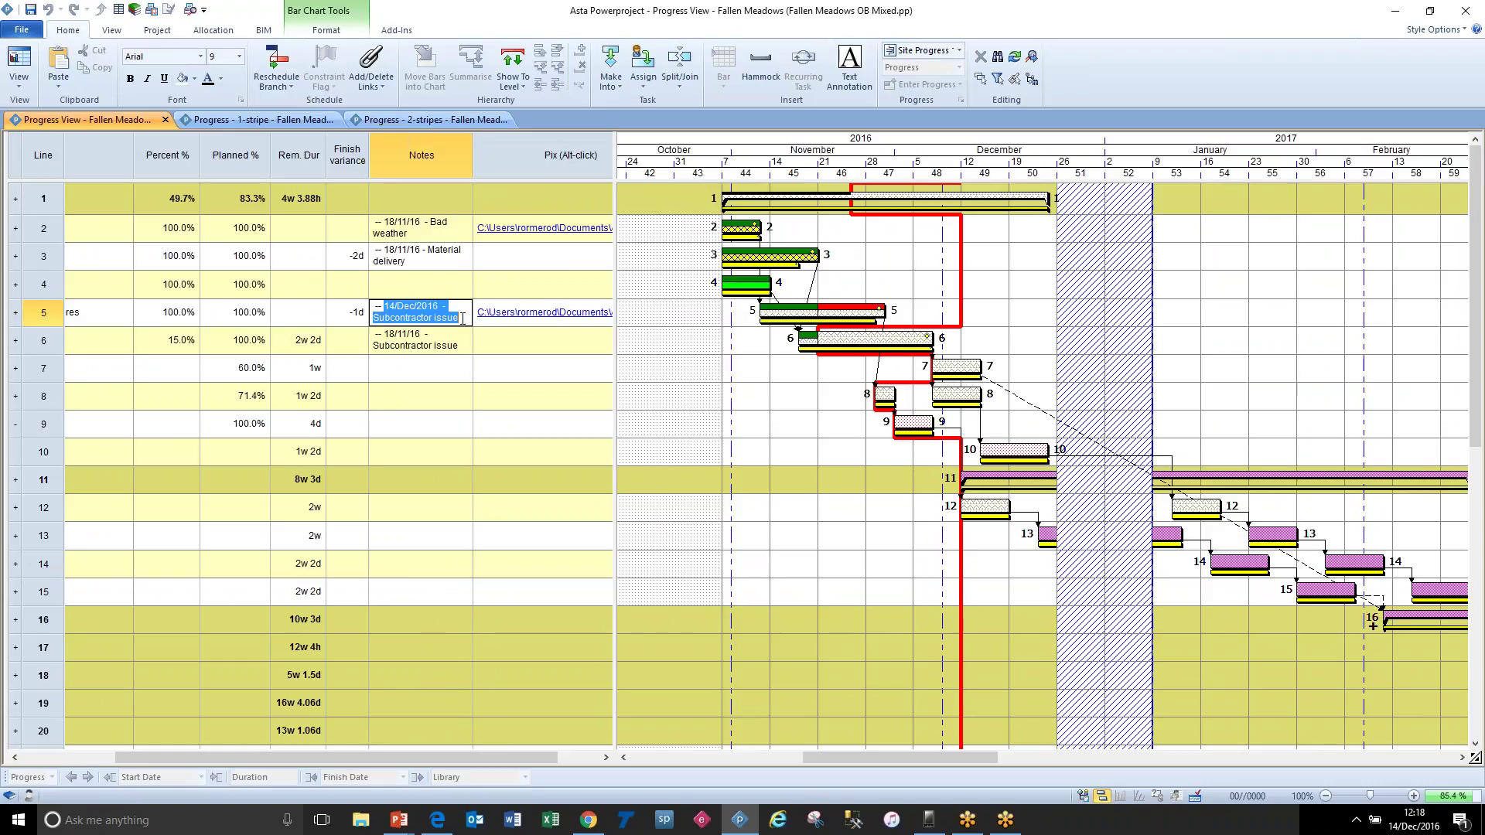
pyautogui.click(680, 385)
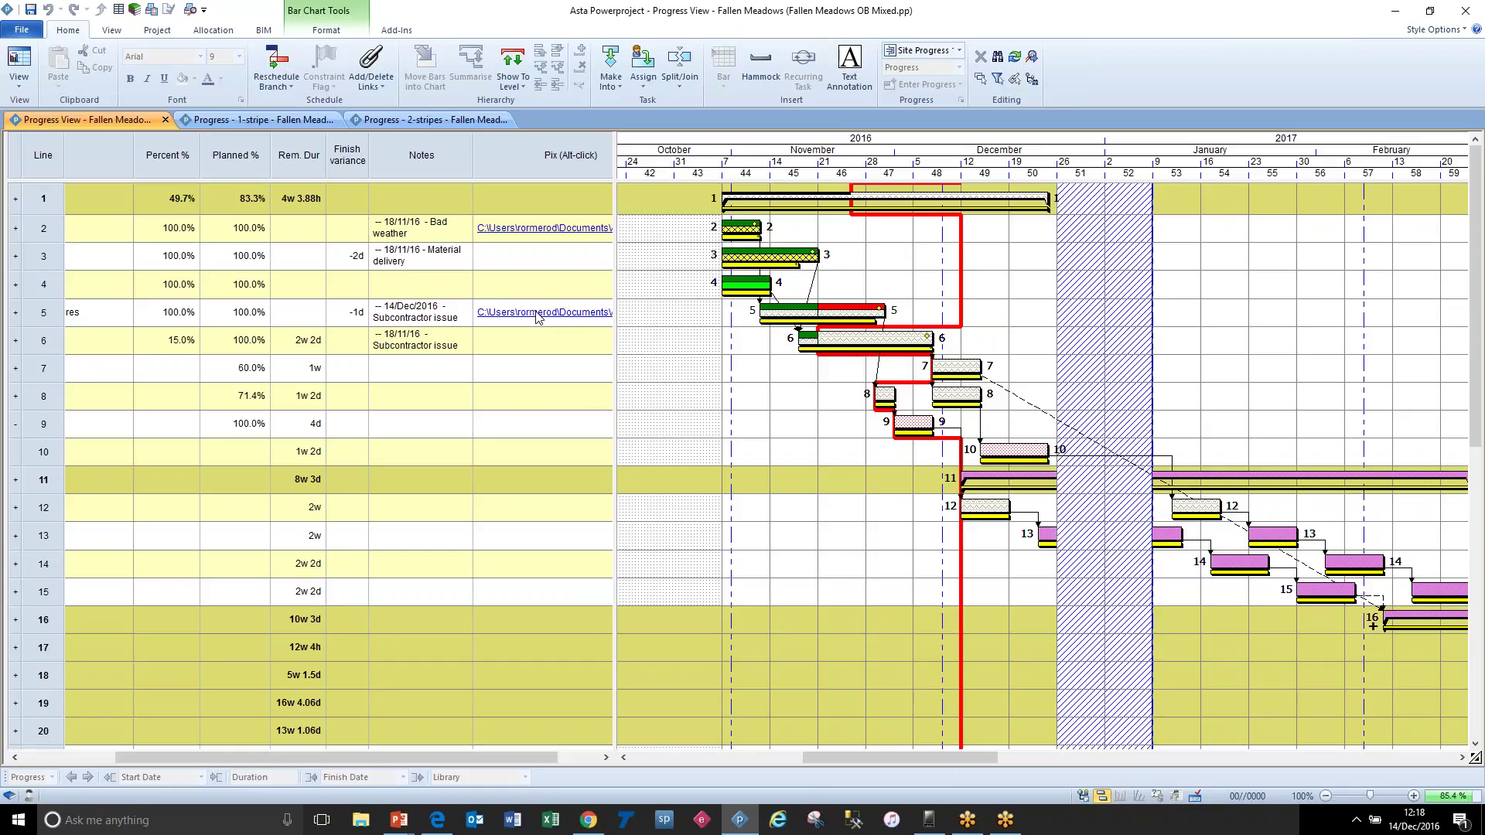
# Step: View the photo linked to Demolish Existing Structures in the Pix column, and close the Photos window
pyautogui.press('alt')
pyautogui.keyDown('alt'); pyautogui.click(545, 321); pyautogui.keyUp('alt')
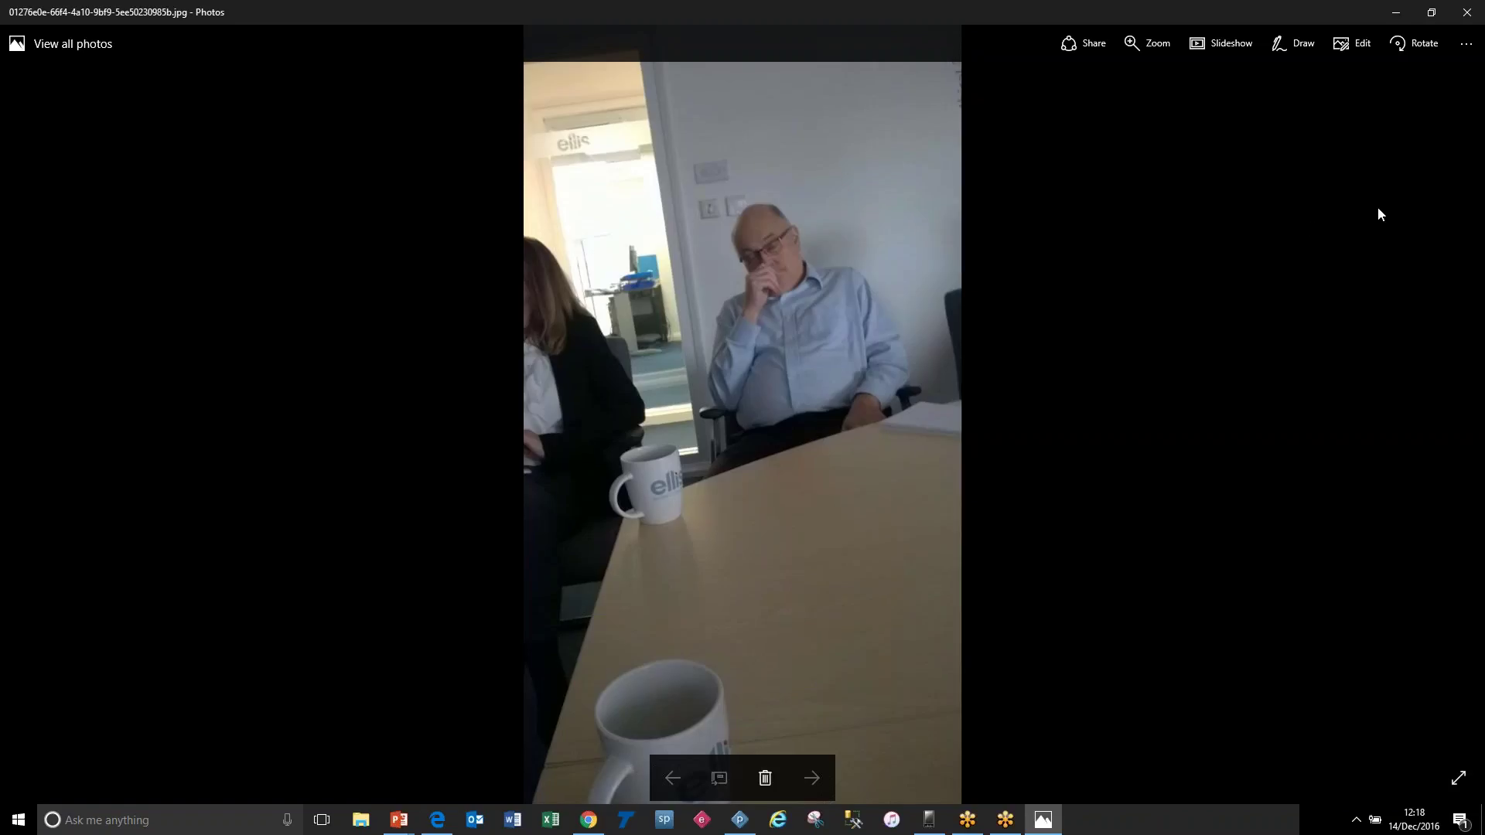
pyautogui.click(1468, 12)
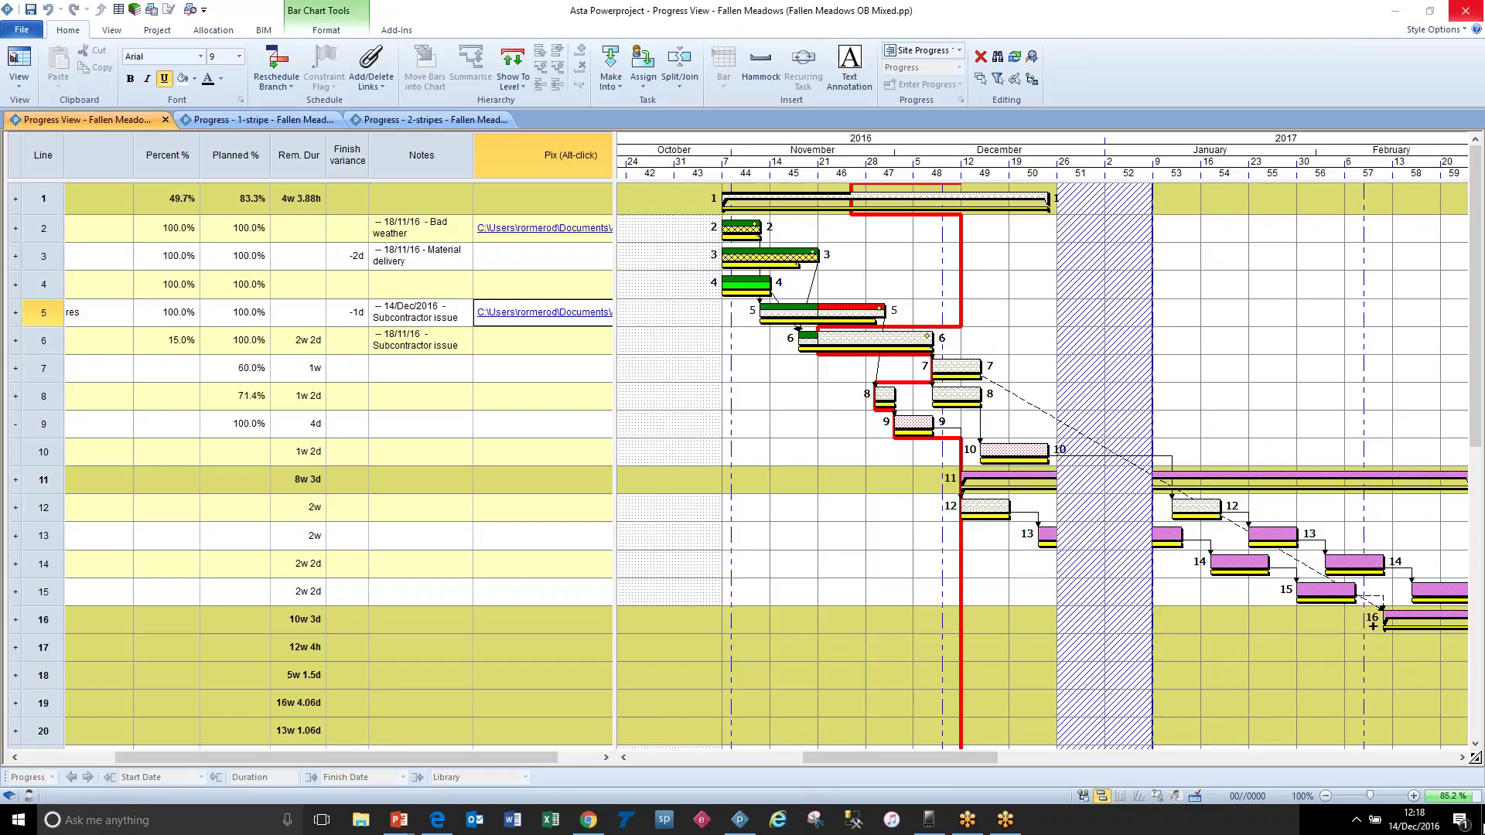
# Step: Launch a second session of APP v14.02 and load the recent project Fallen Meadows OB Mixed Progressed with Progress Periods.pp
pyautogui.rightClick(740, 825)
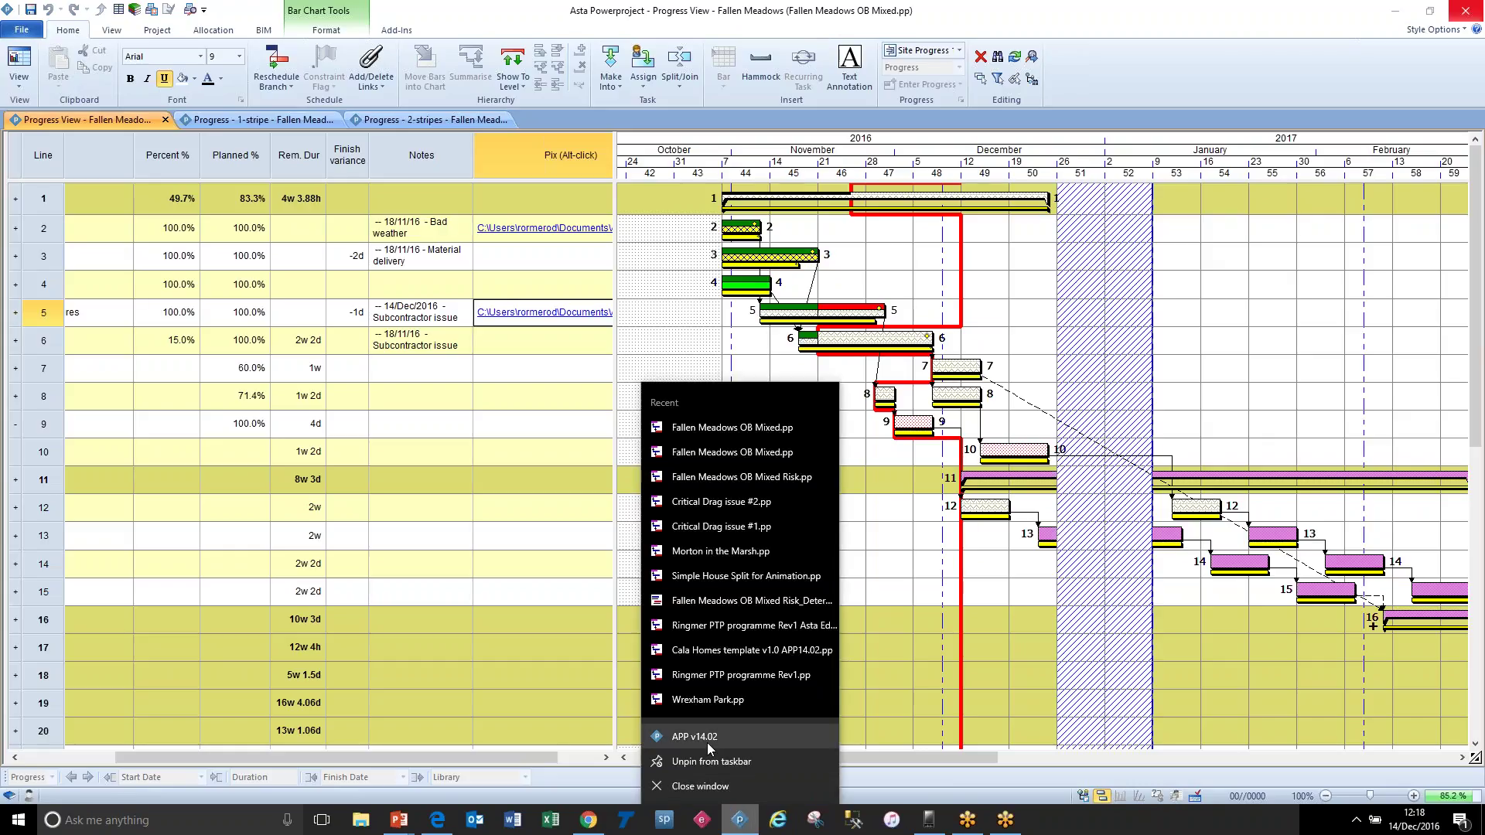
pyautogui.click(707, 742)
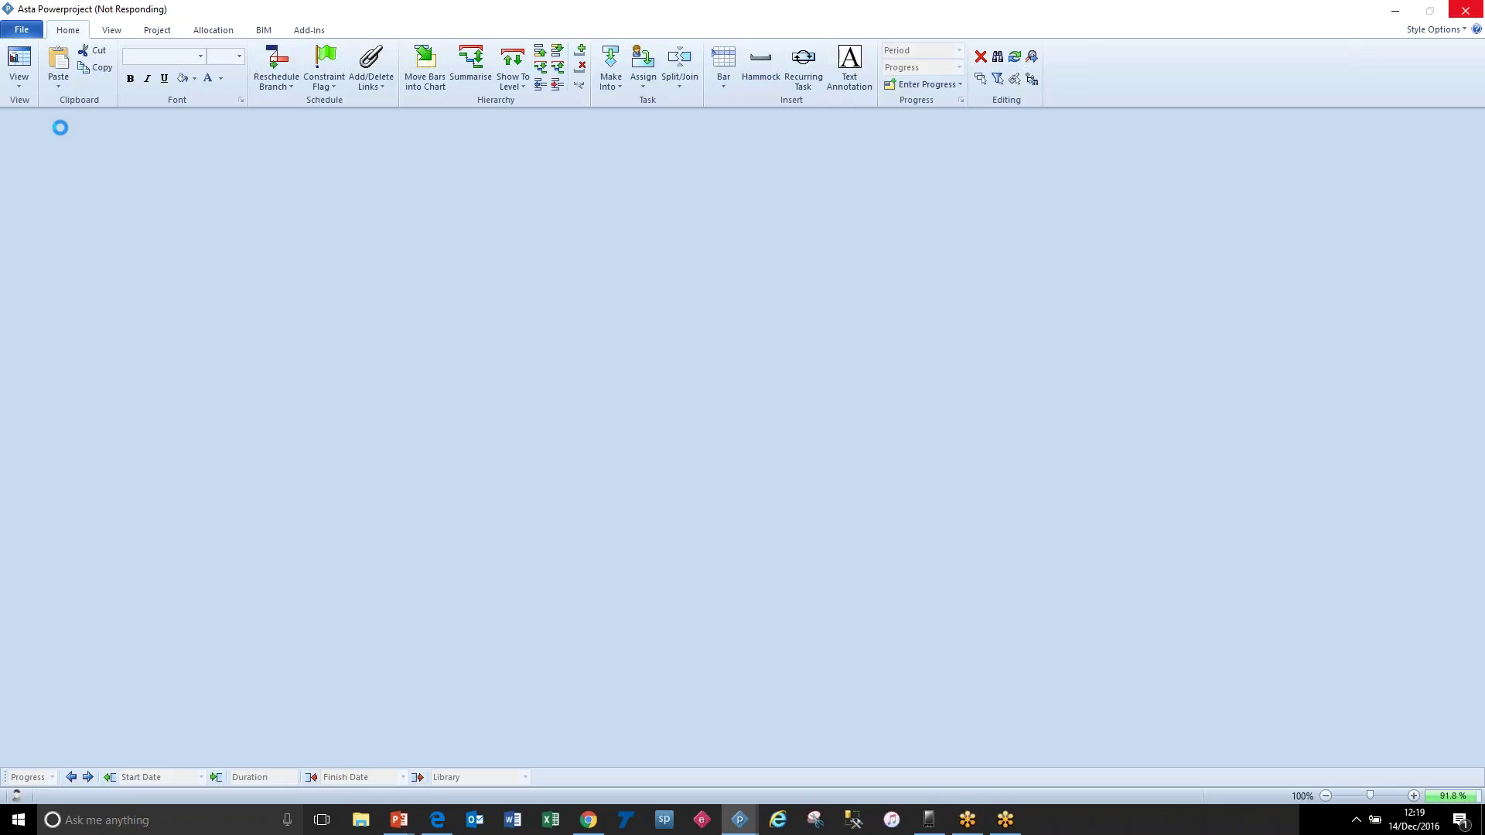
pyautogui.click(24, 31)
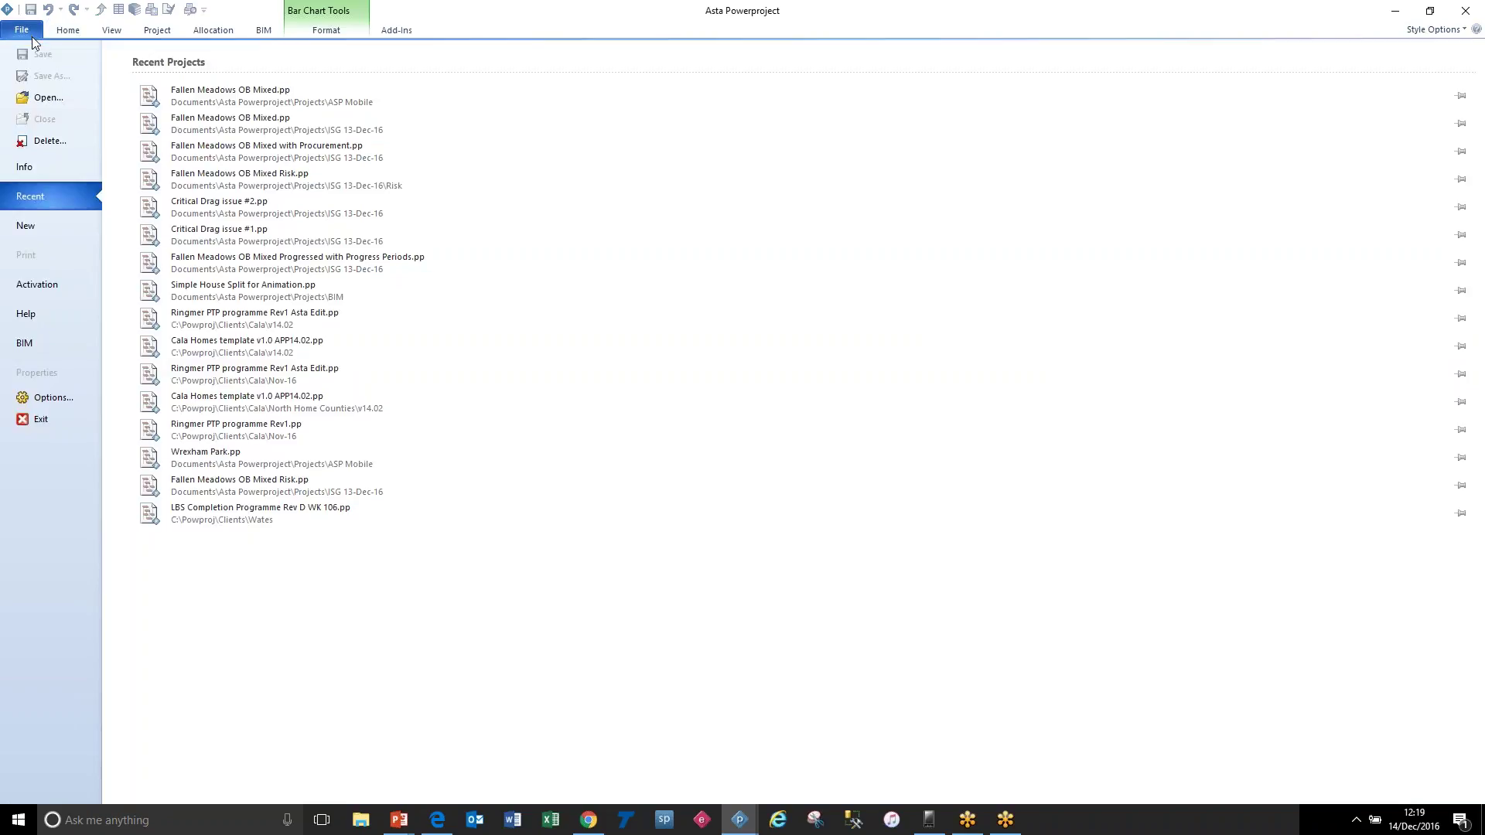
pyautogui.click(304, 262)
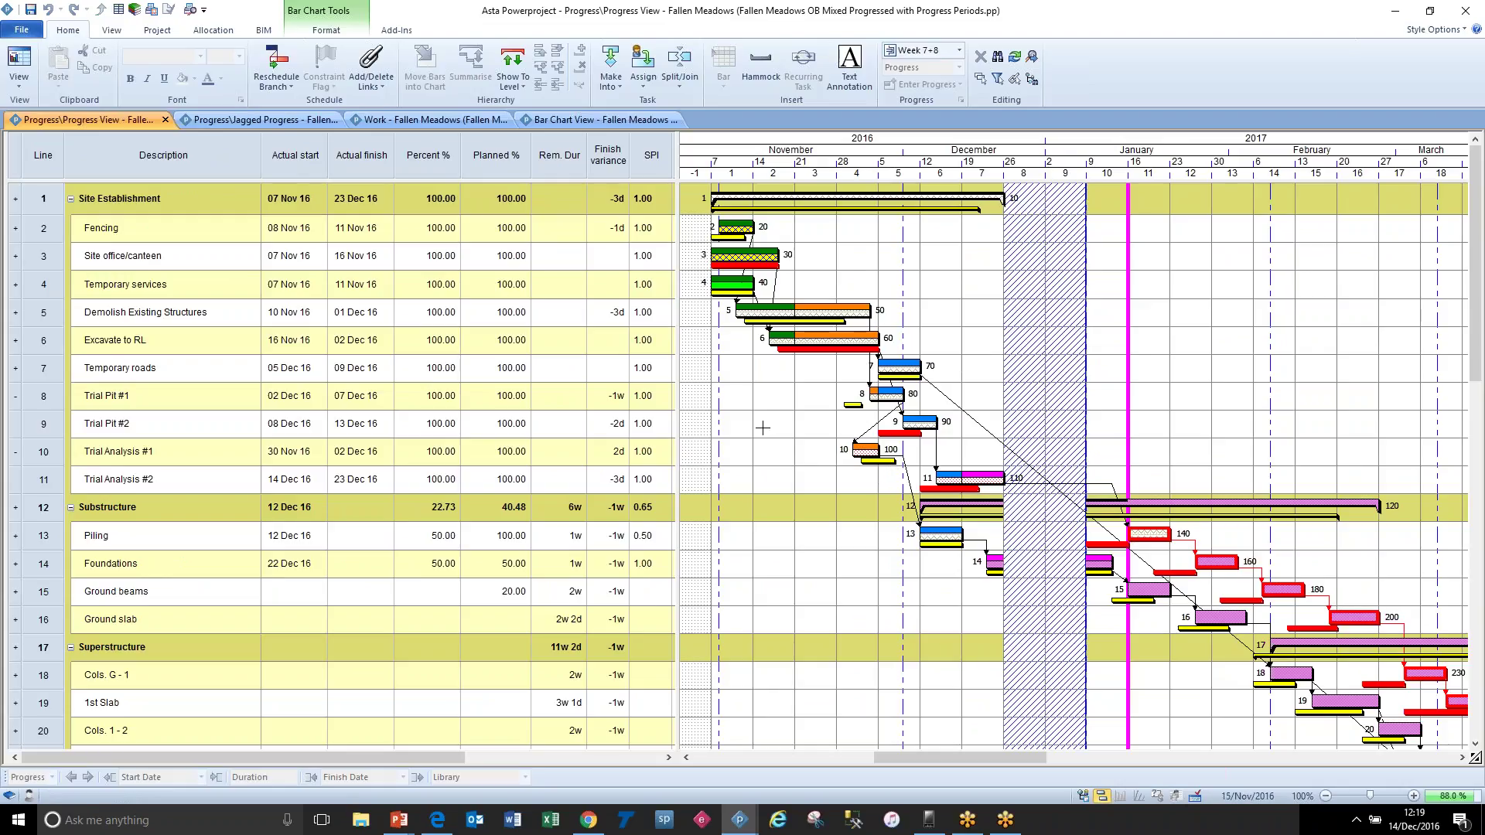
# Step: Examine the SPI column in the Progress View, comparing Foundations with Piling, and inspect the Demolish Existing Structures bar
pyautogui.click(654, 157)
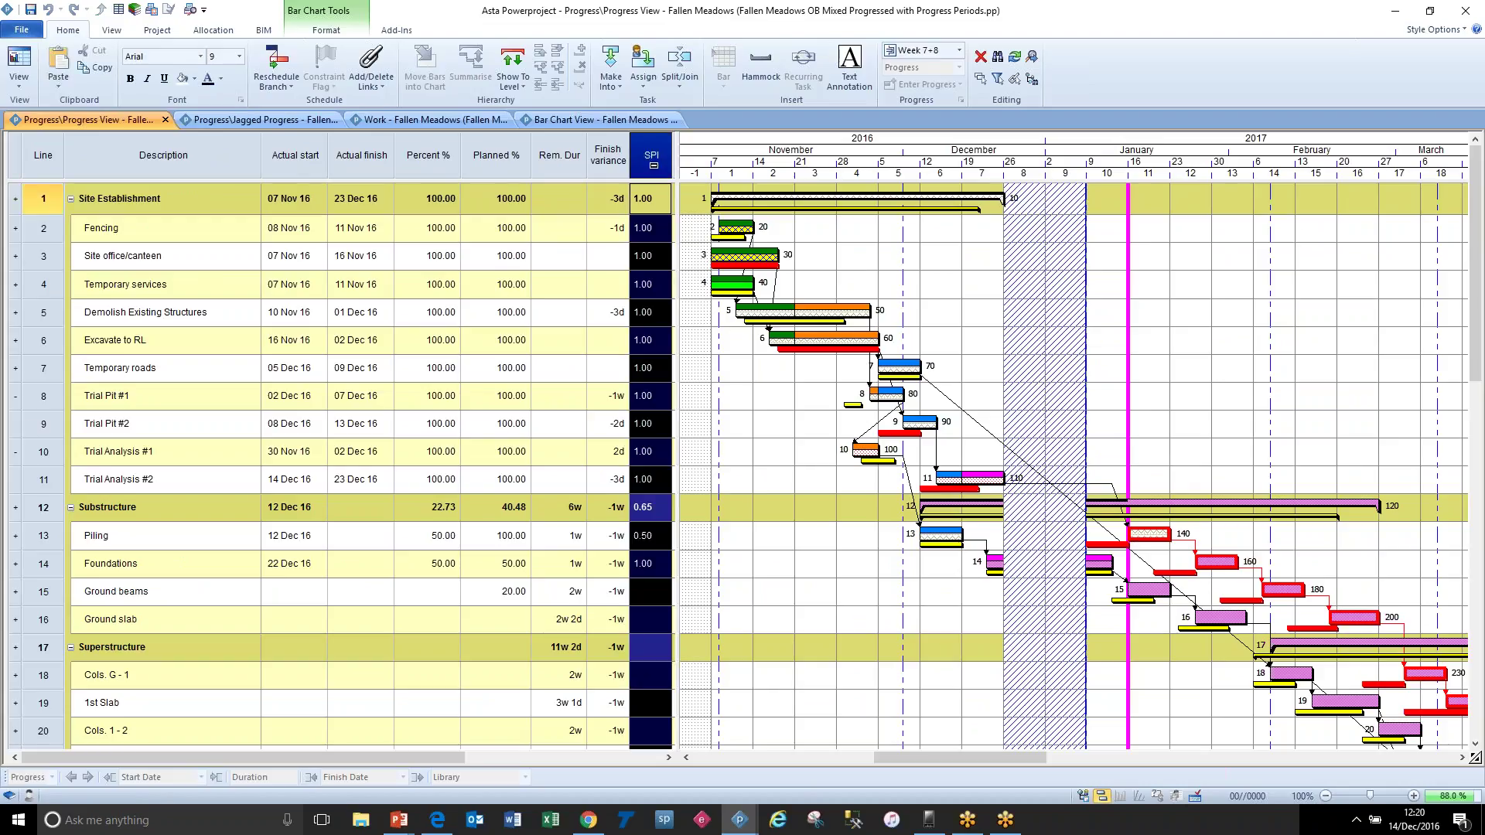
pyautogui.click(662, 571)
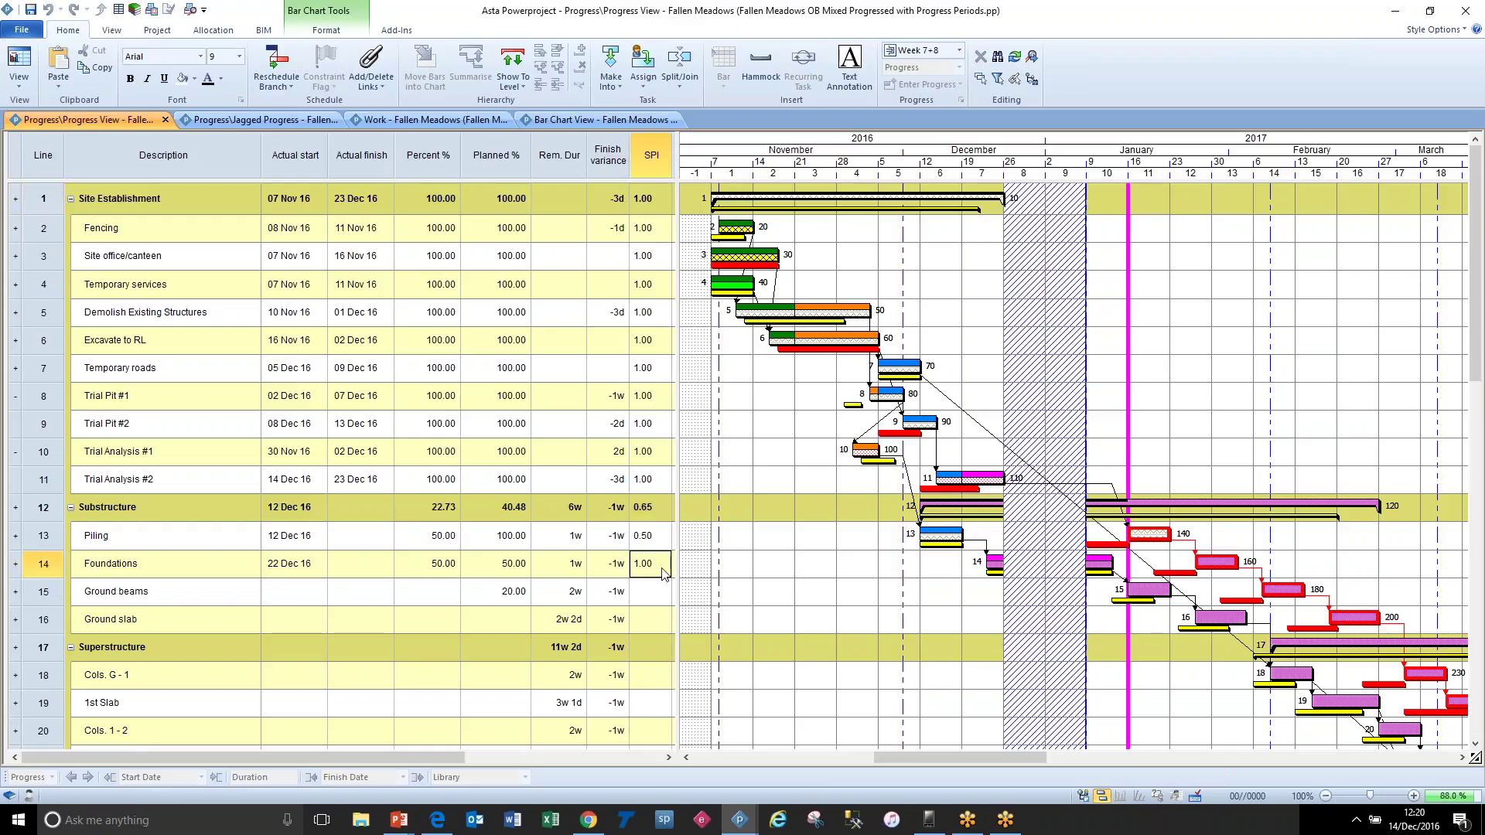
pyautogui.click(662, 550)
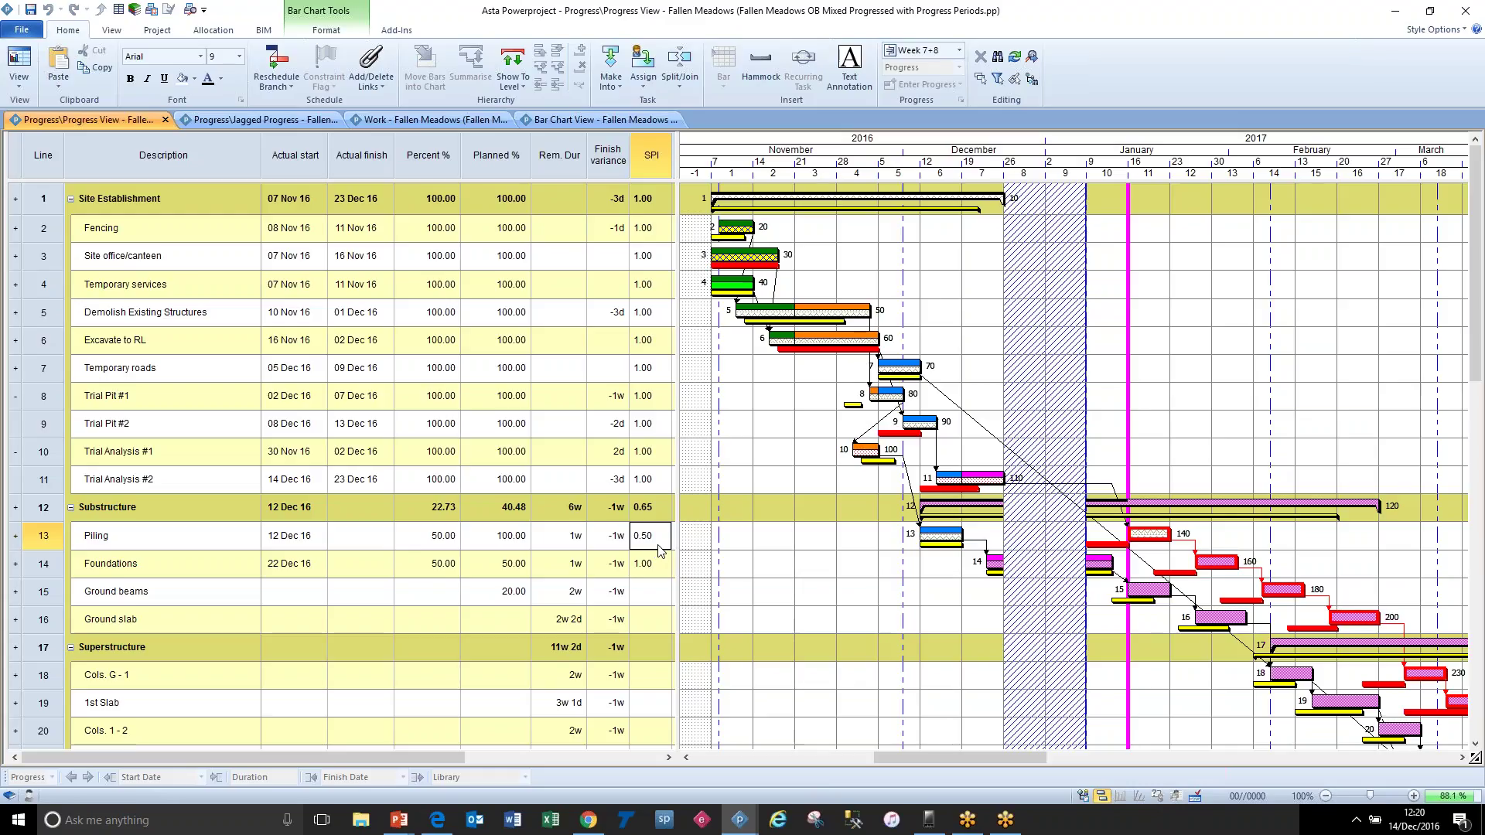
pyautogui.click(815, 492)
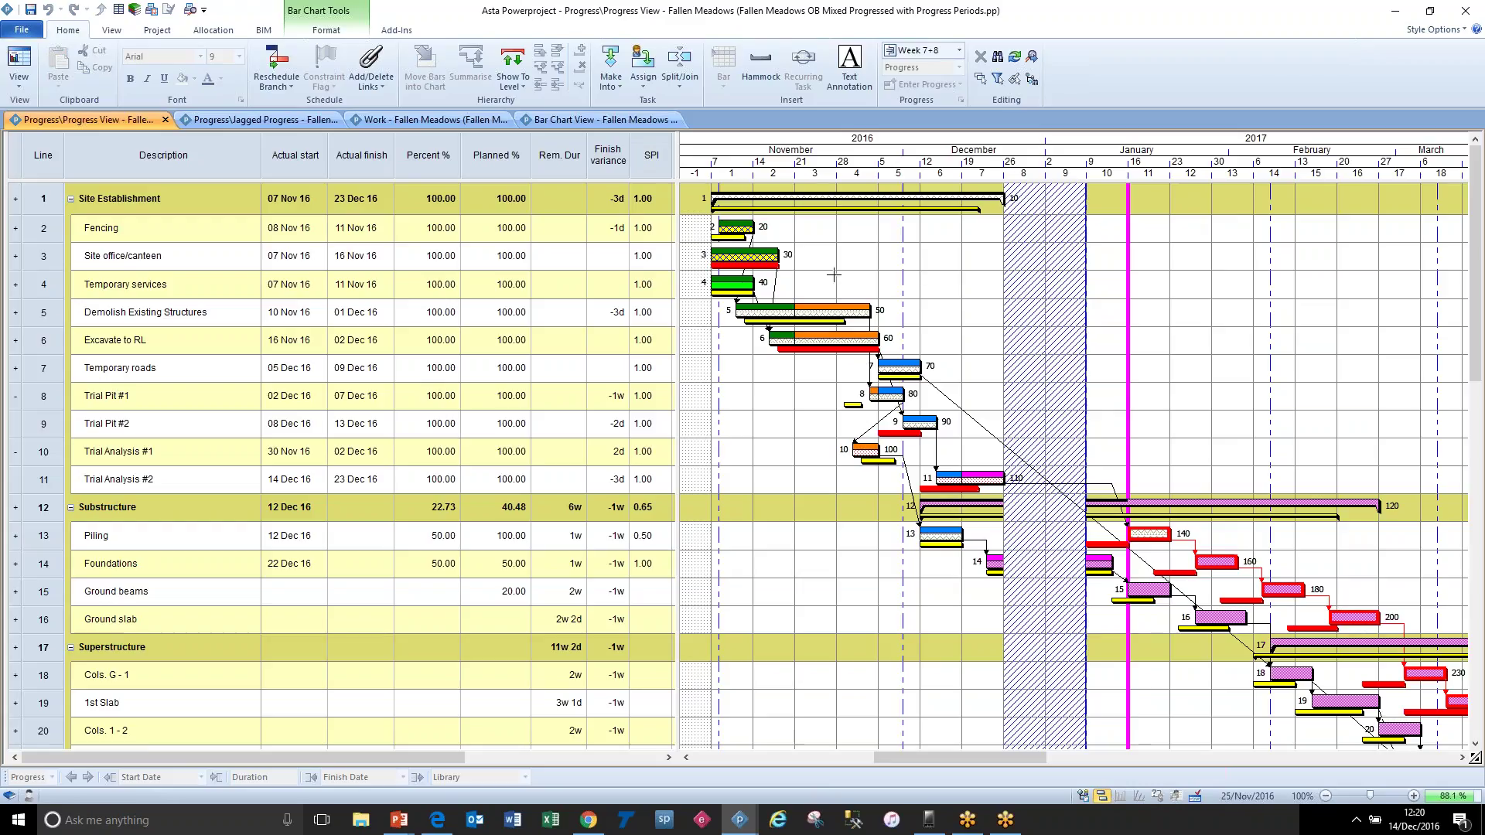
pyautogui.click(819, 314)
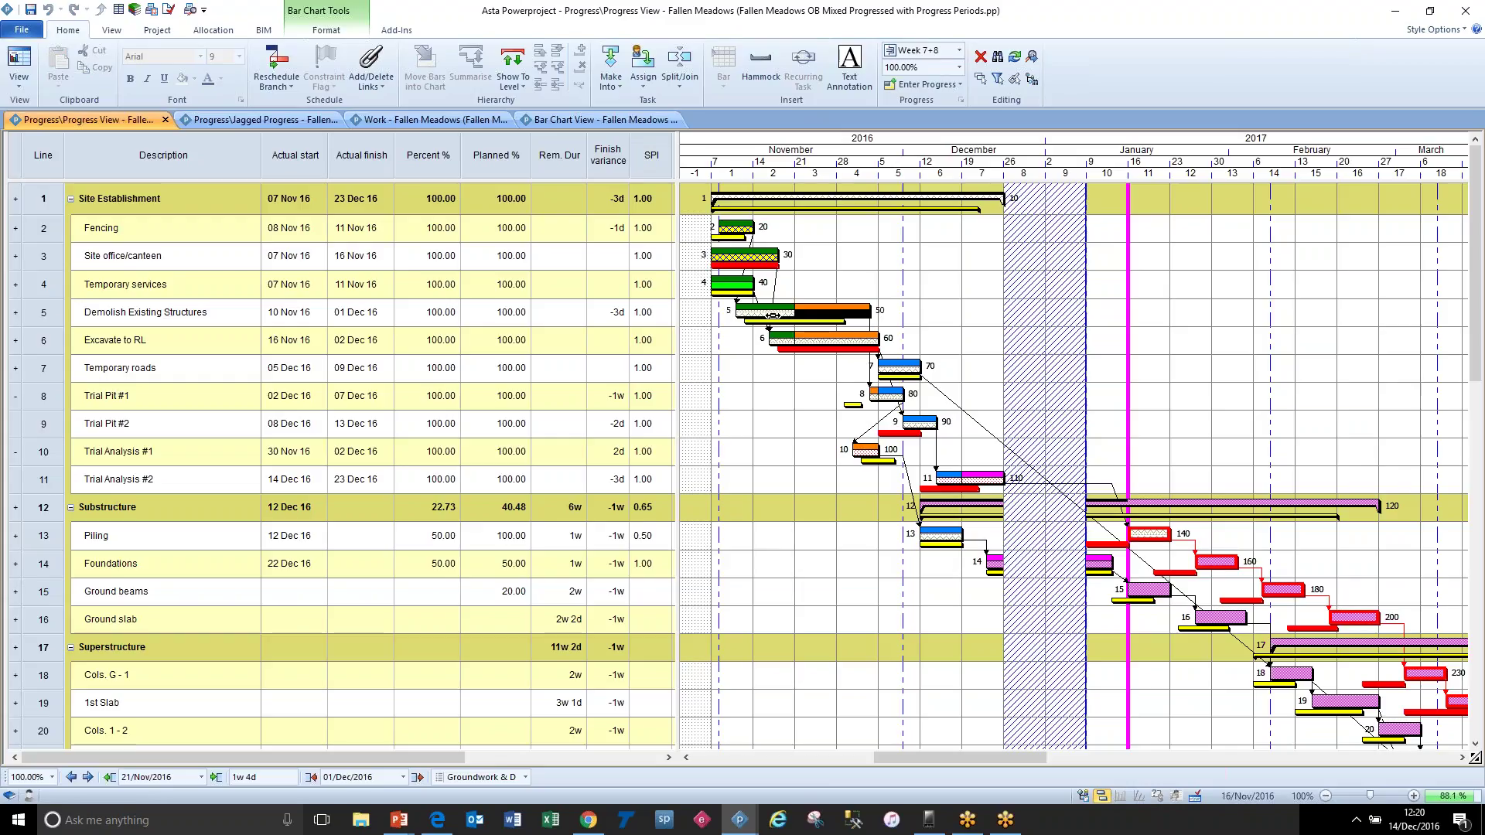
pyautogui.click(748, 383)
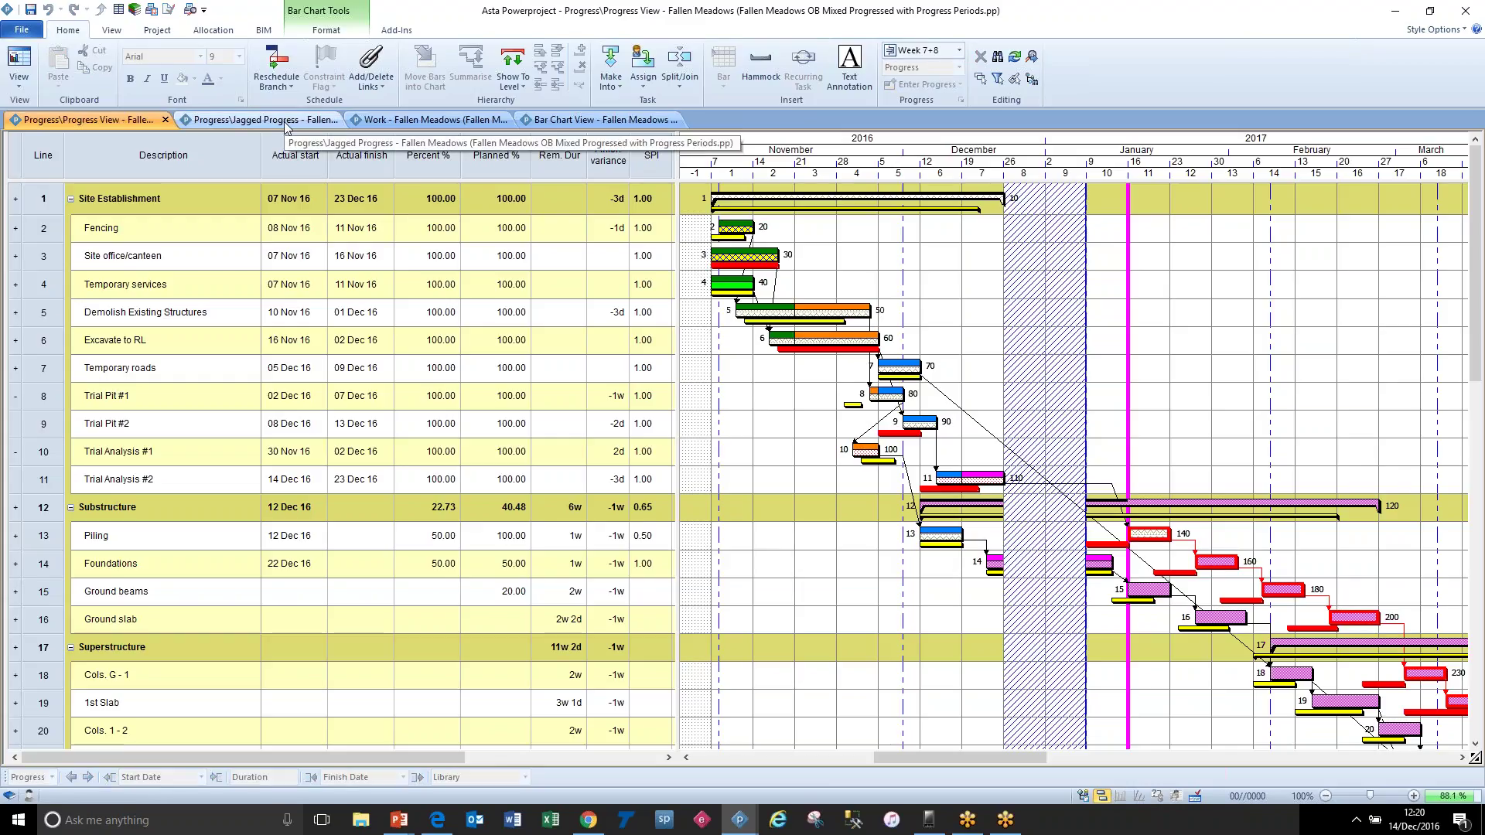
# Step: Show the Jagged Progress view and examine the coloured progress lines of the reporting periods across the bar chart
pyautogui.click(284, 122)
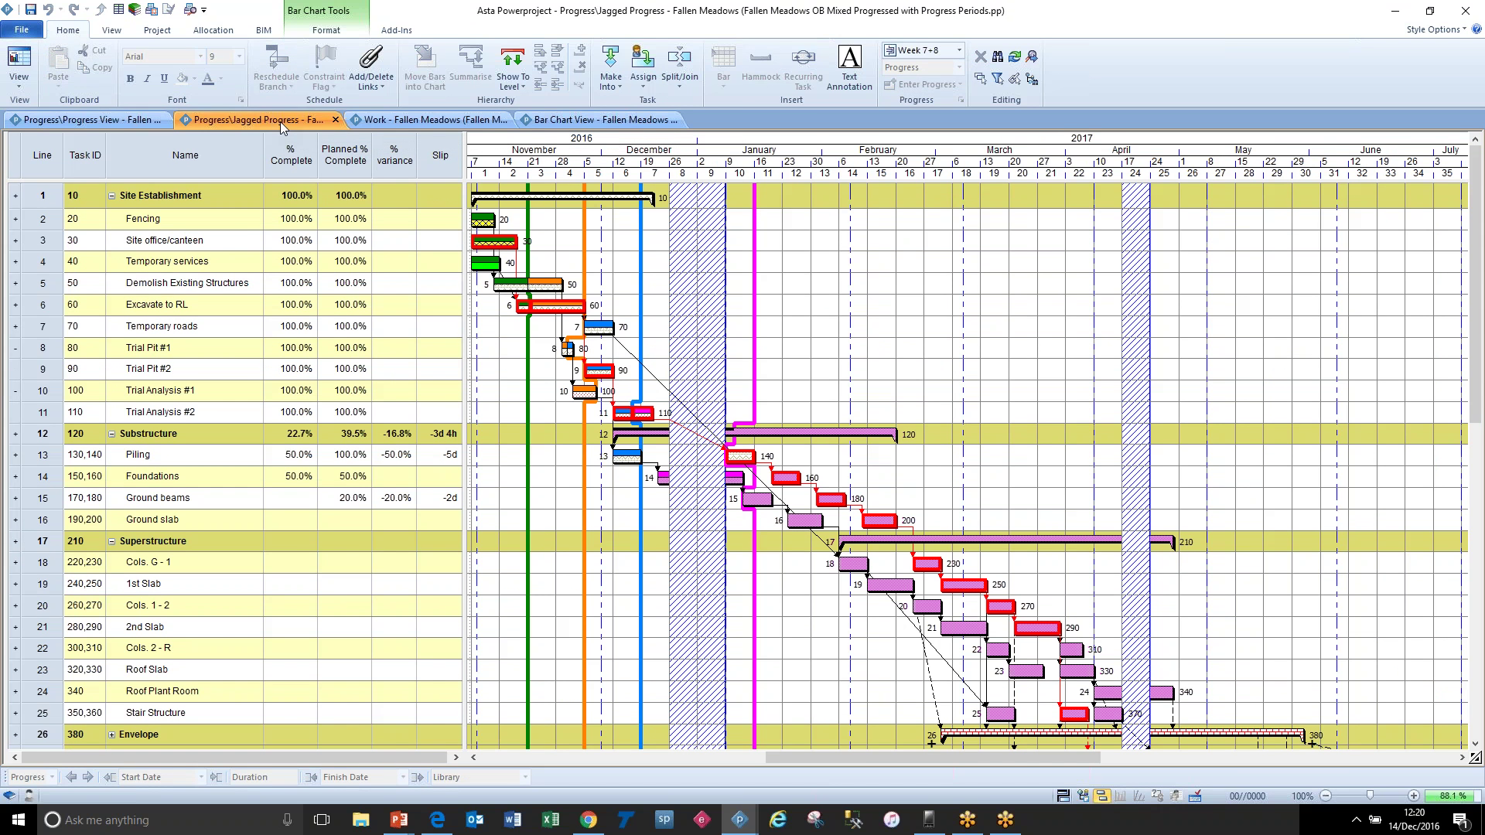
pyautogui.click(30, 82)
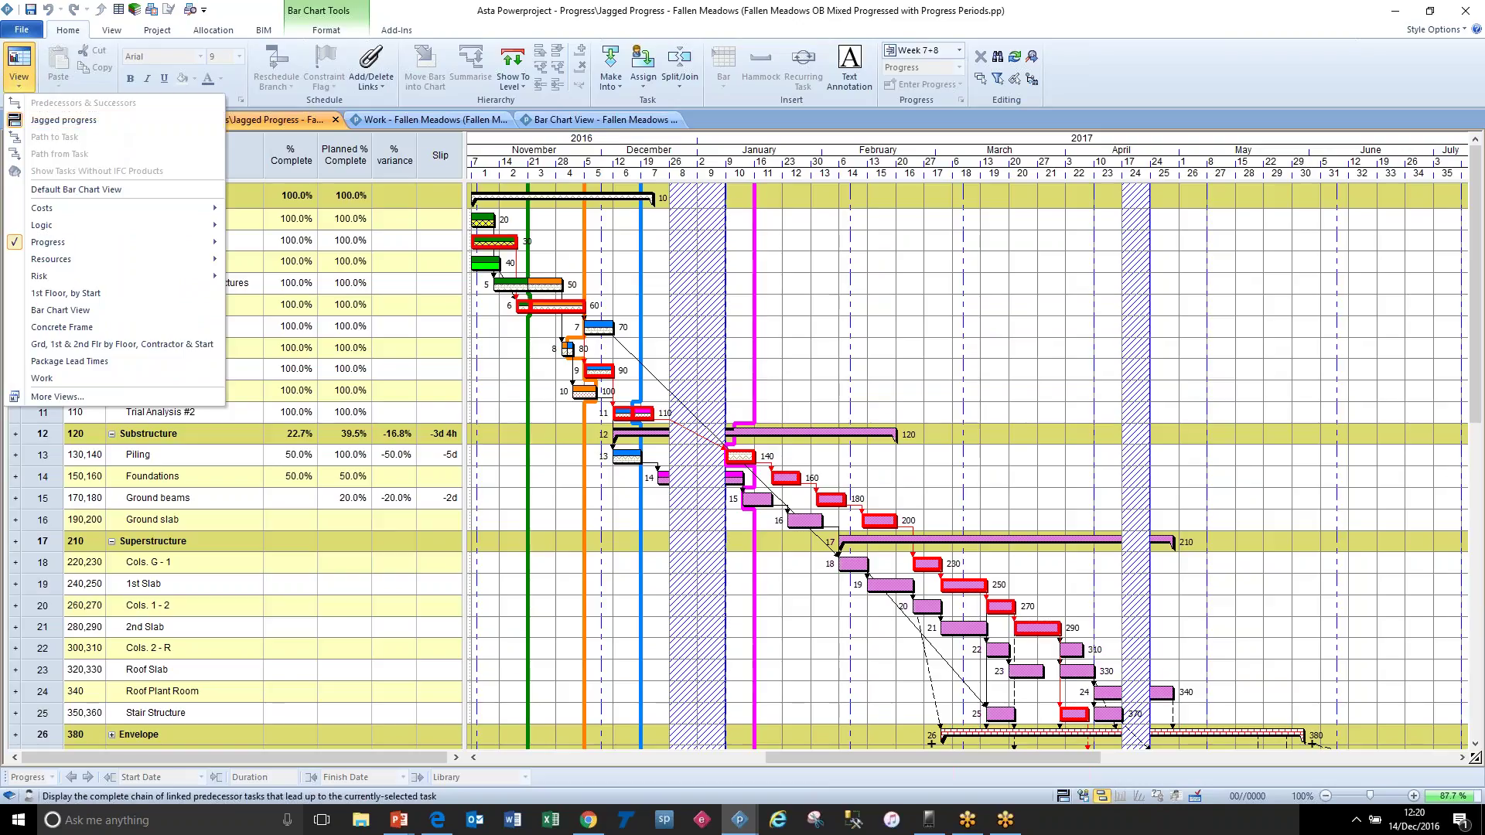
pyautogui.click(843, 319)
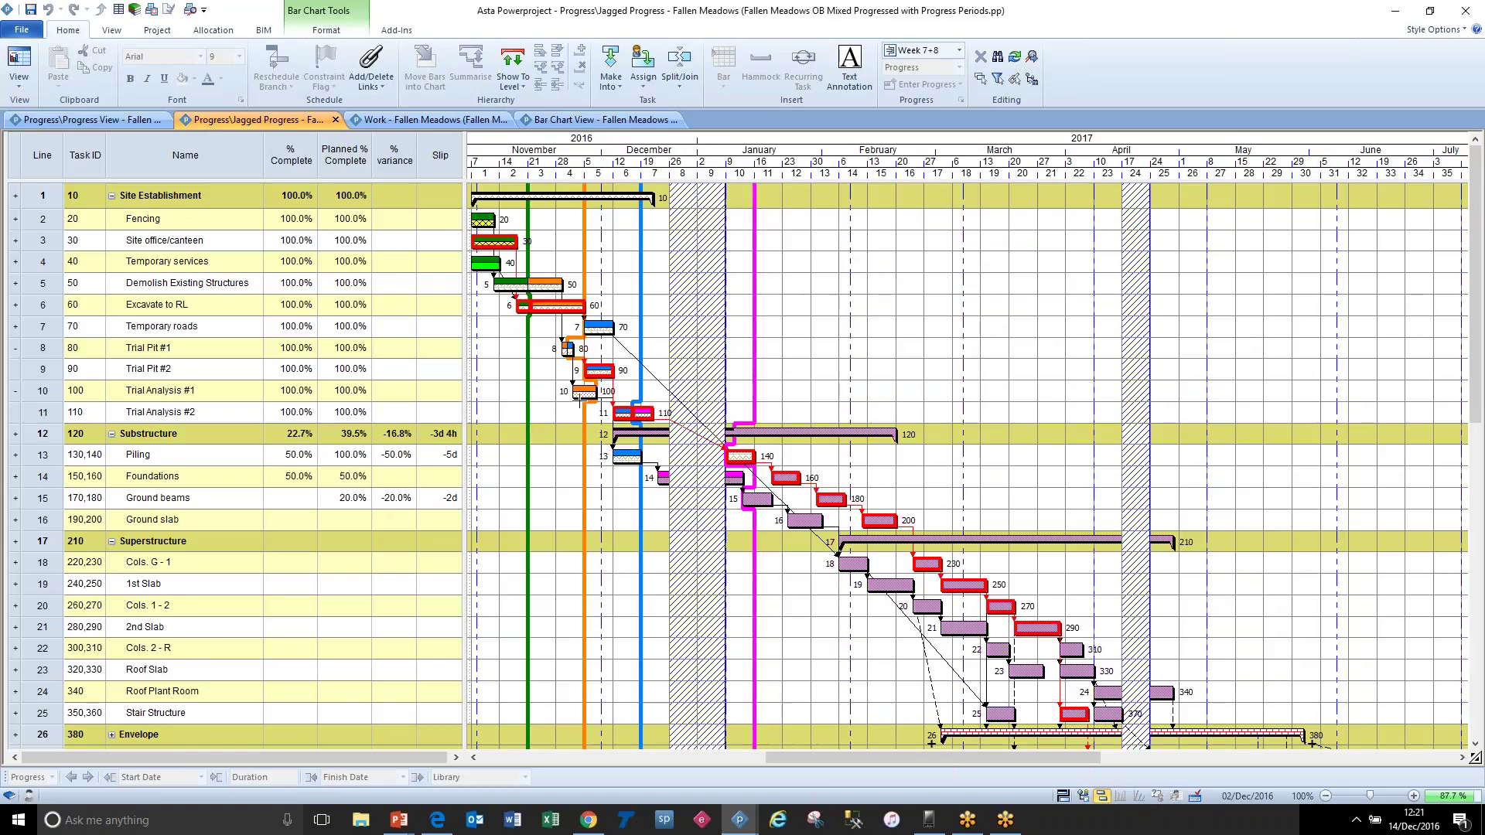
pyautogui.scroll(-3, 1041, 527)
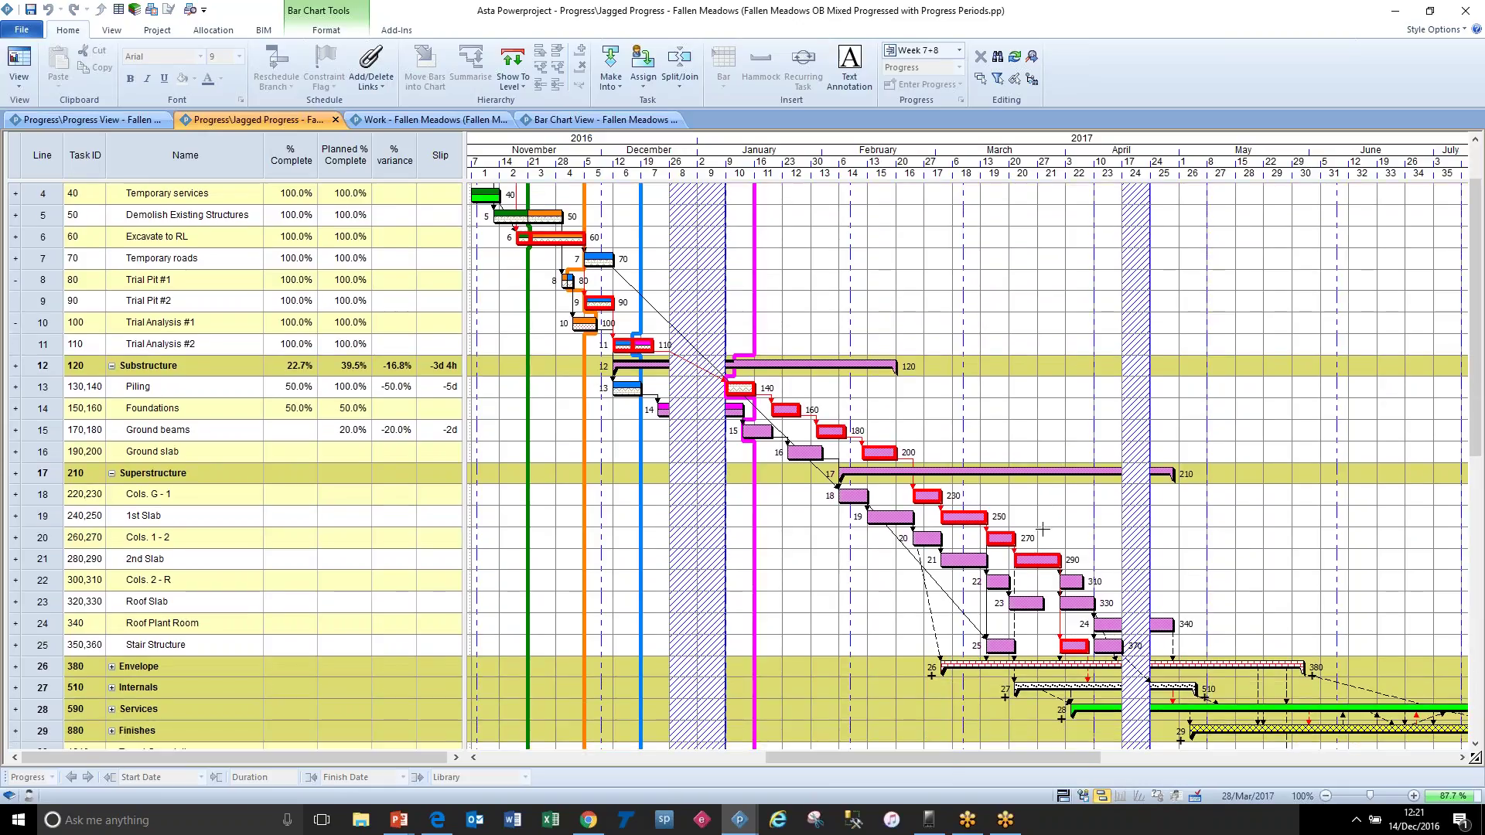
pyautogui.scroll(1, 1043, 528)
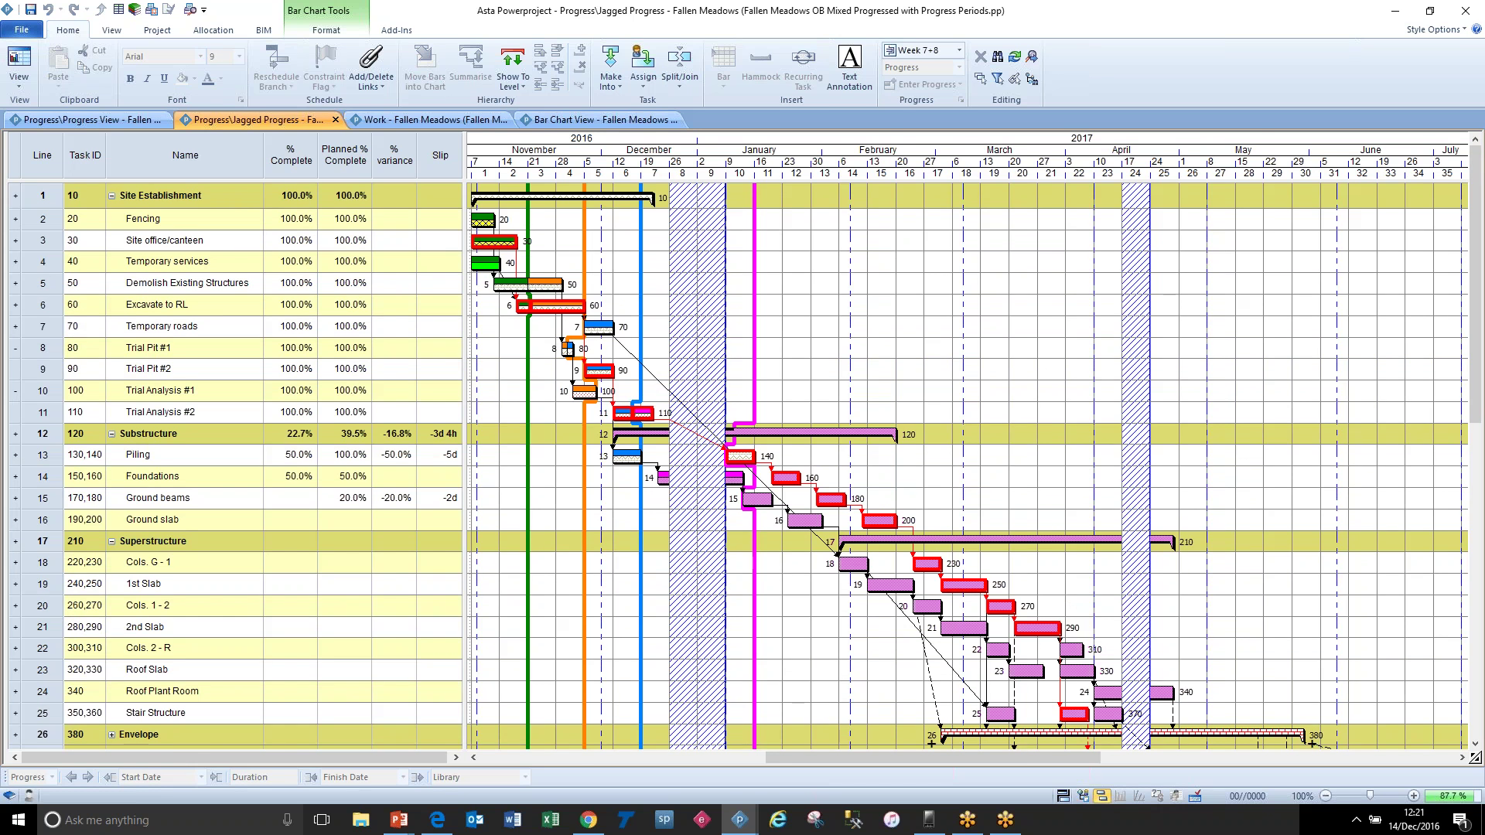
# Step: Return to the Progress View and examine its Finish variance column
pyautogui.click(81, 121)
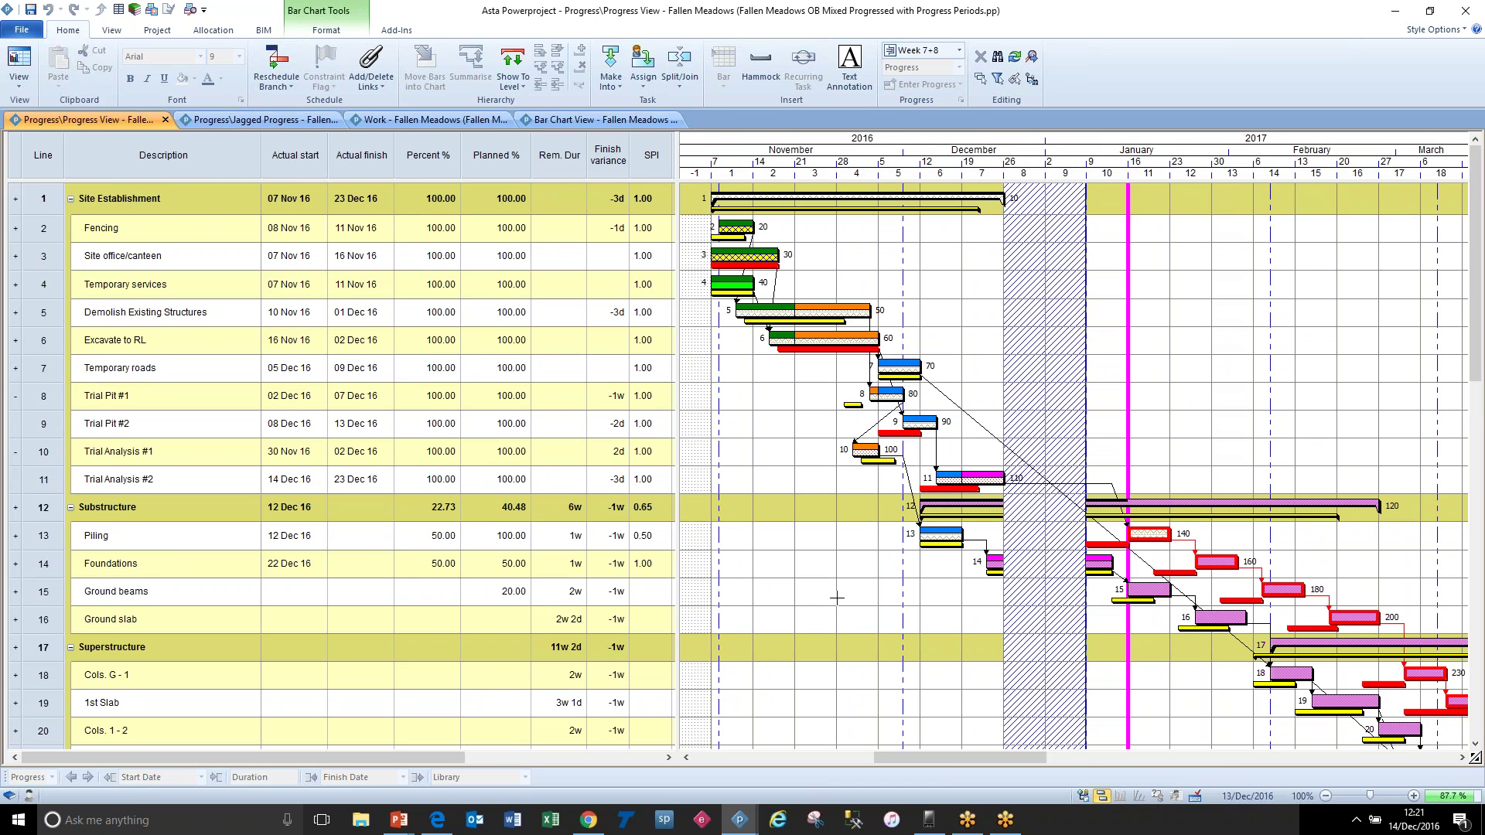
pyautogui.click(608, 155)
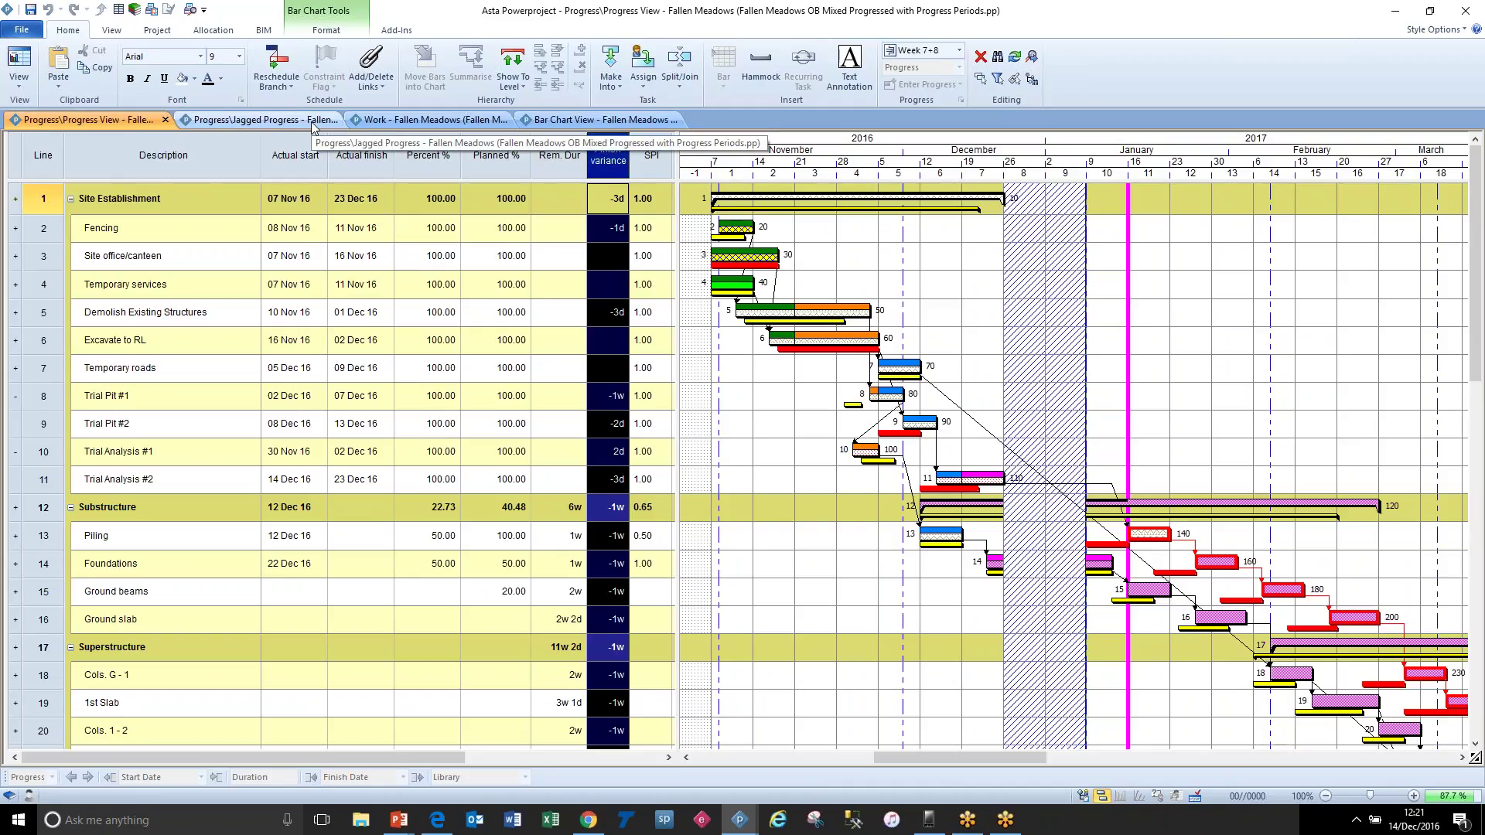
pyautogui.click(790, 448)
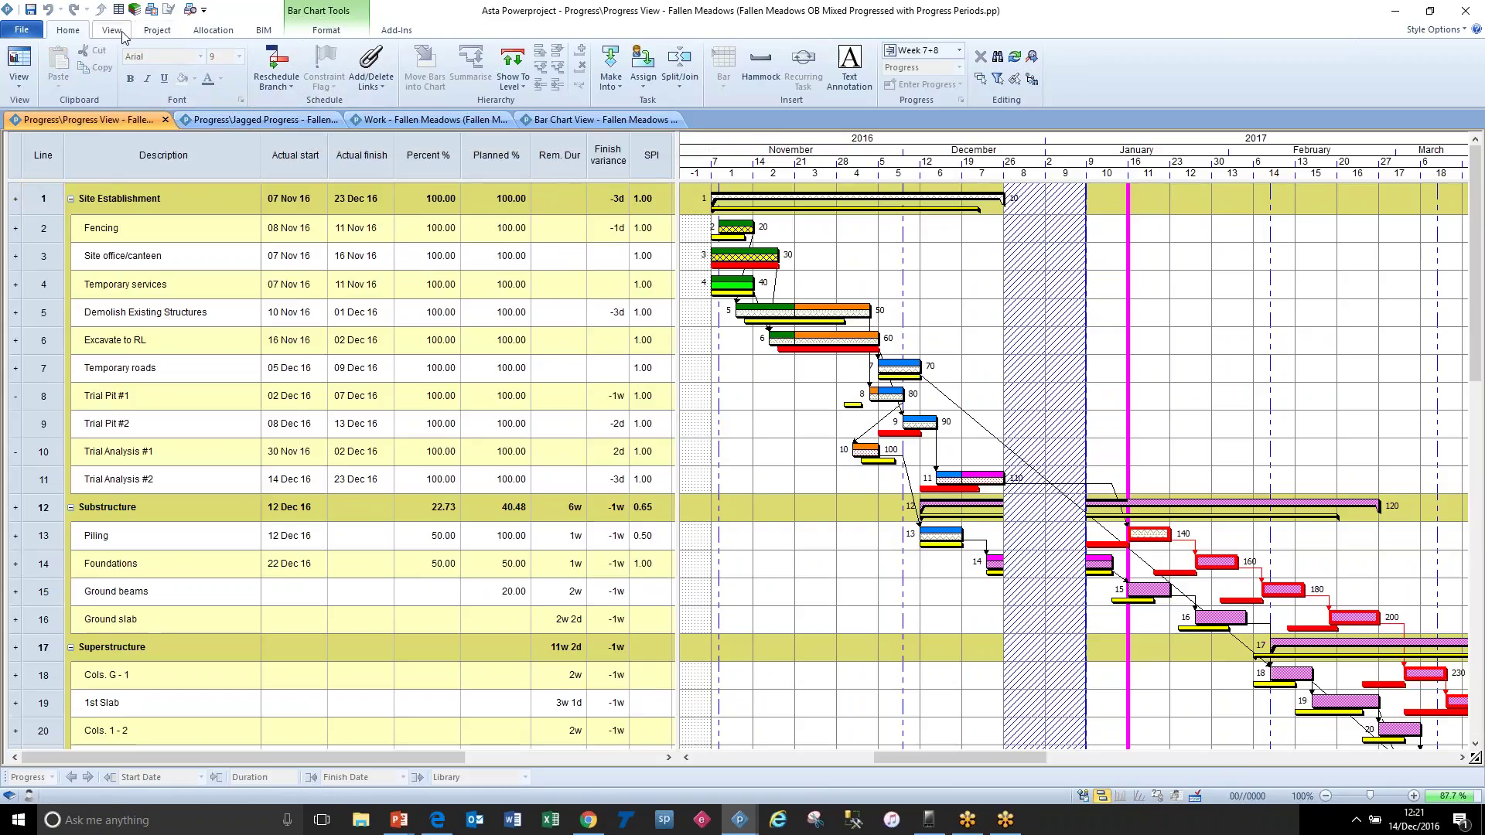
# Step: Run an EVA Reporter report on OPC Weighting against the Original ASAP baseline, without reporting by code library
pyautogui.click(157, 30)
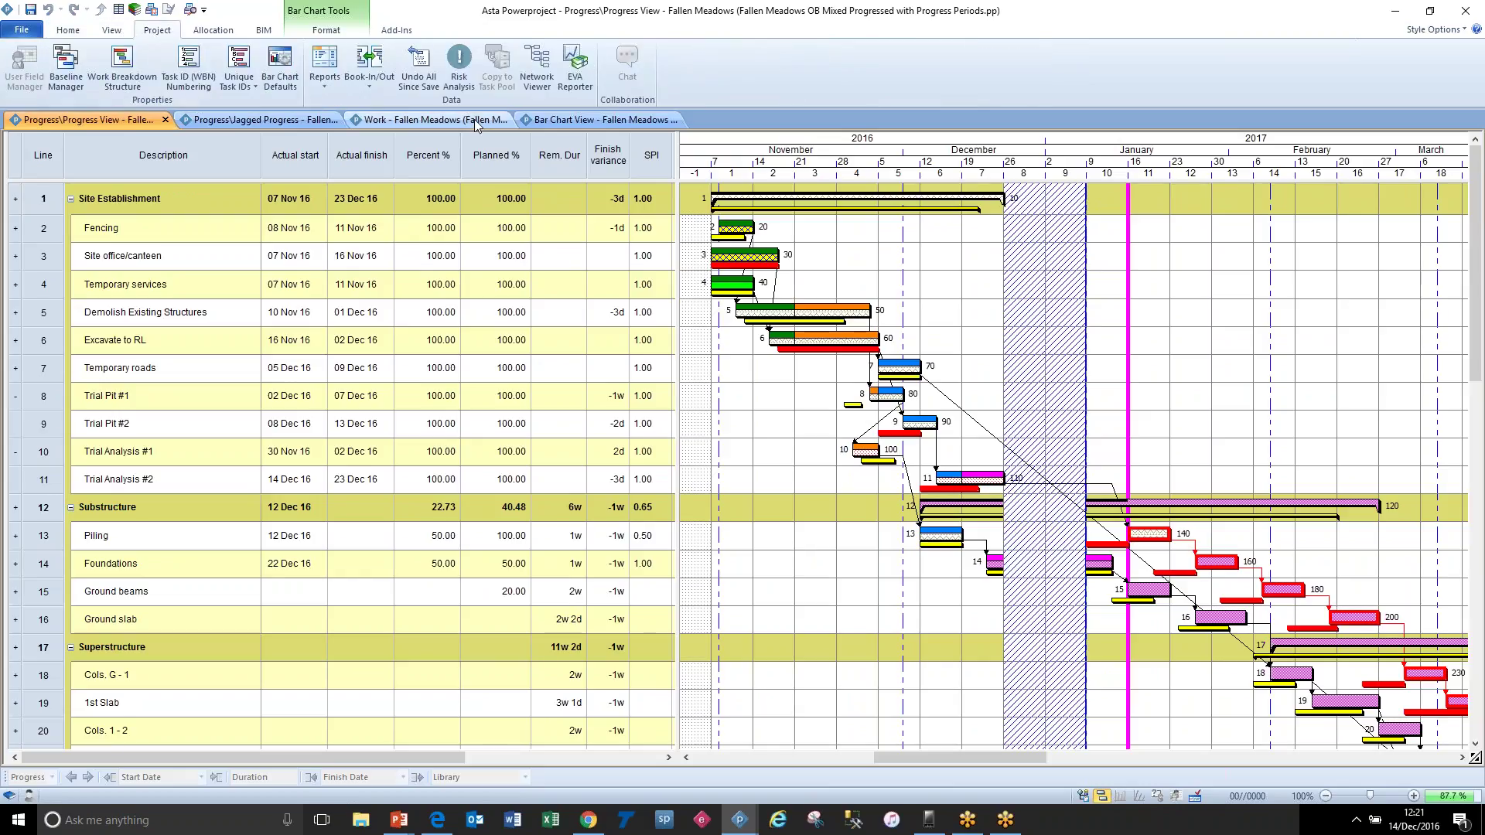
pyautogui.click(582, 74)
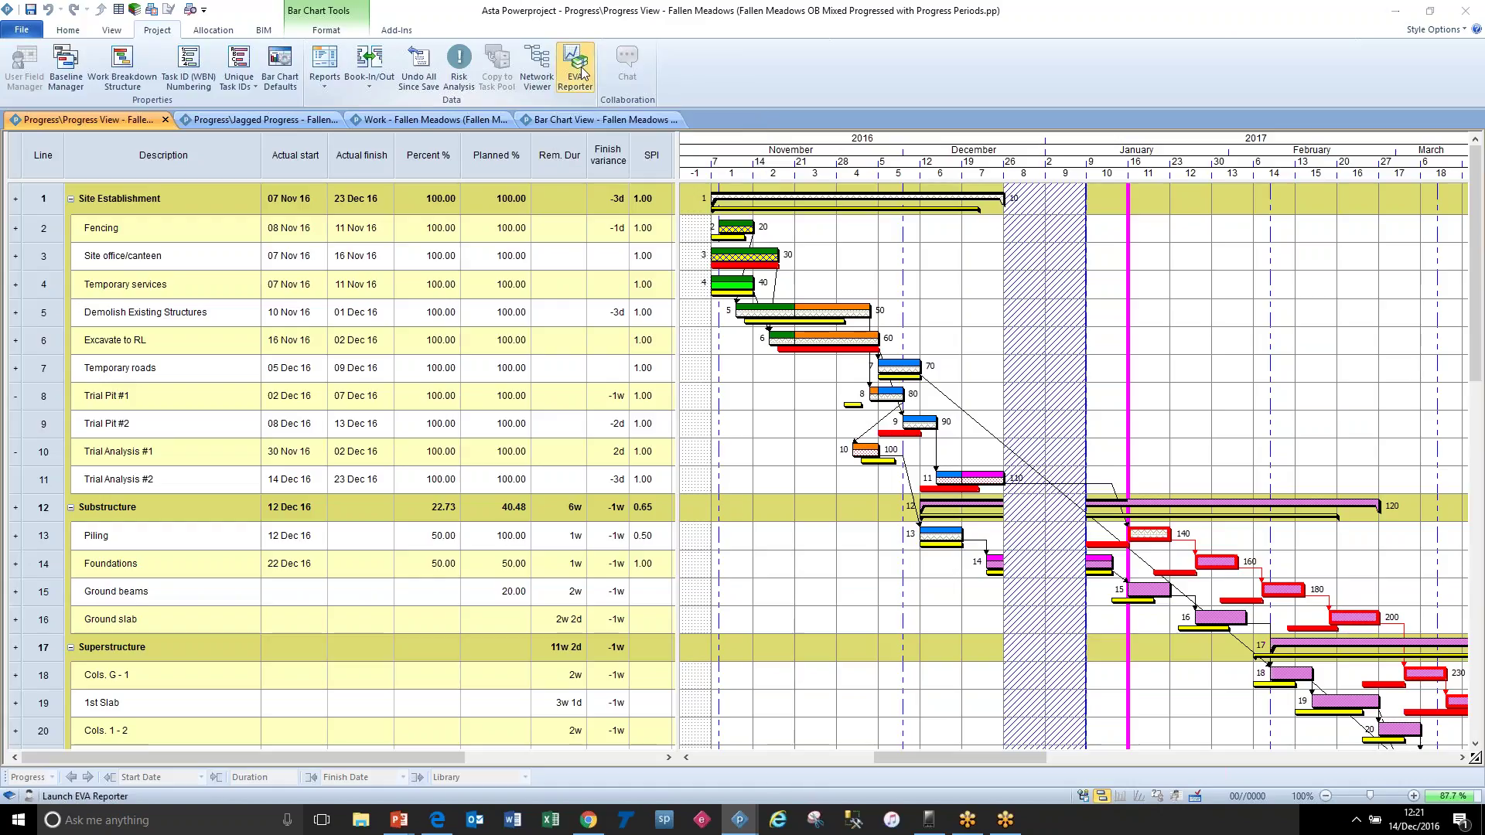
pyautogui.moveTo(628, 90); pyautogui.dragTo(627, 124)
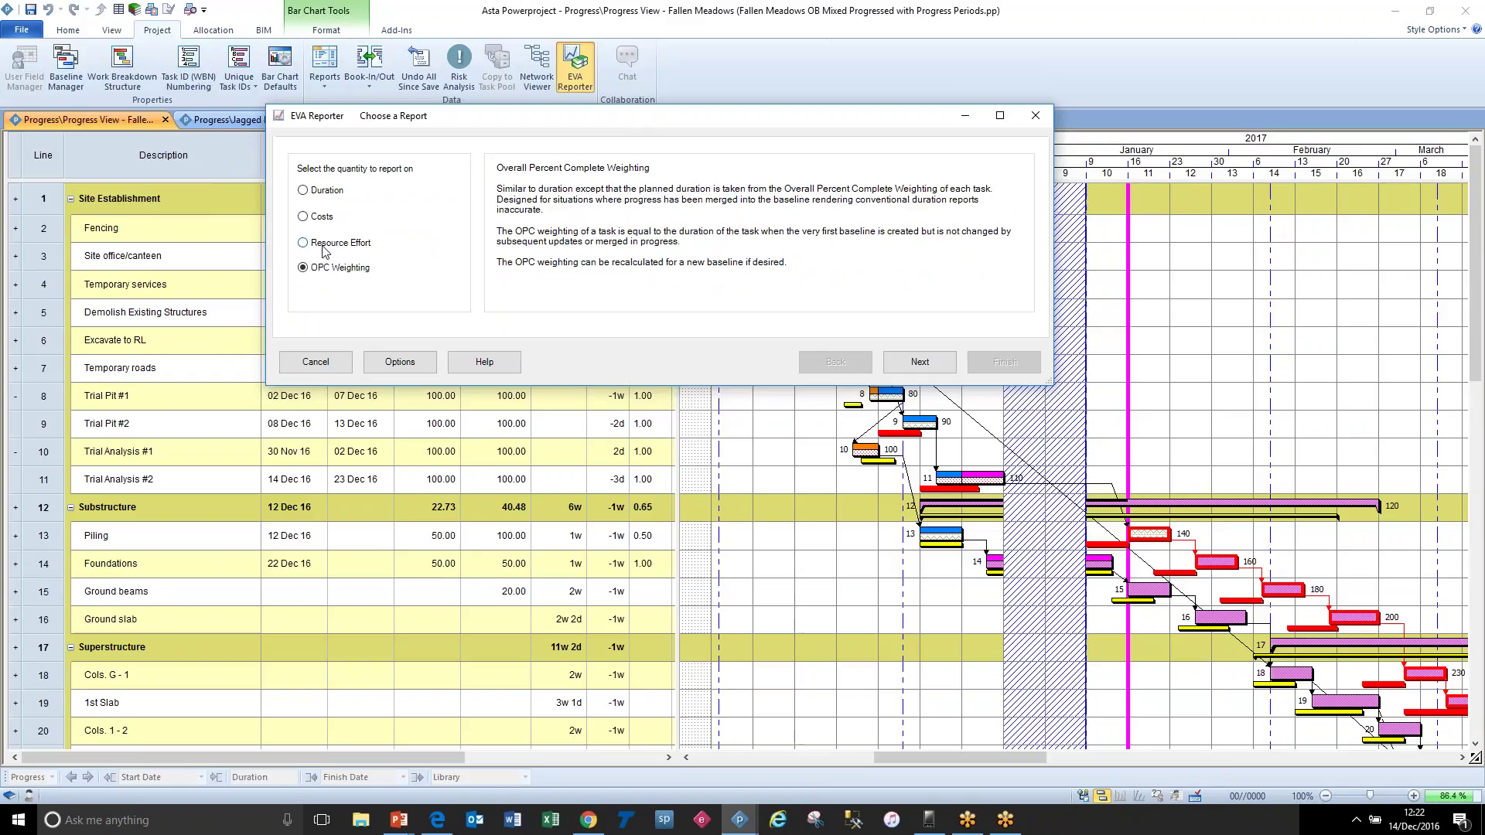
pyautogui.click(920, 362)
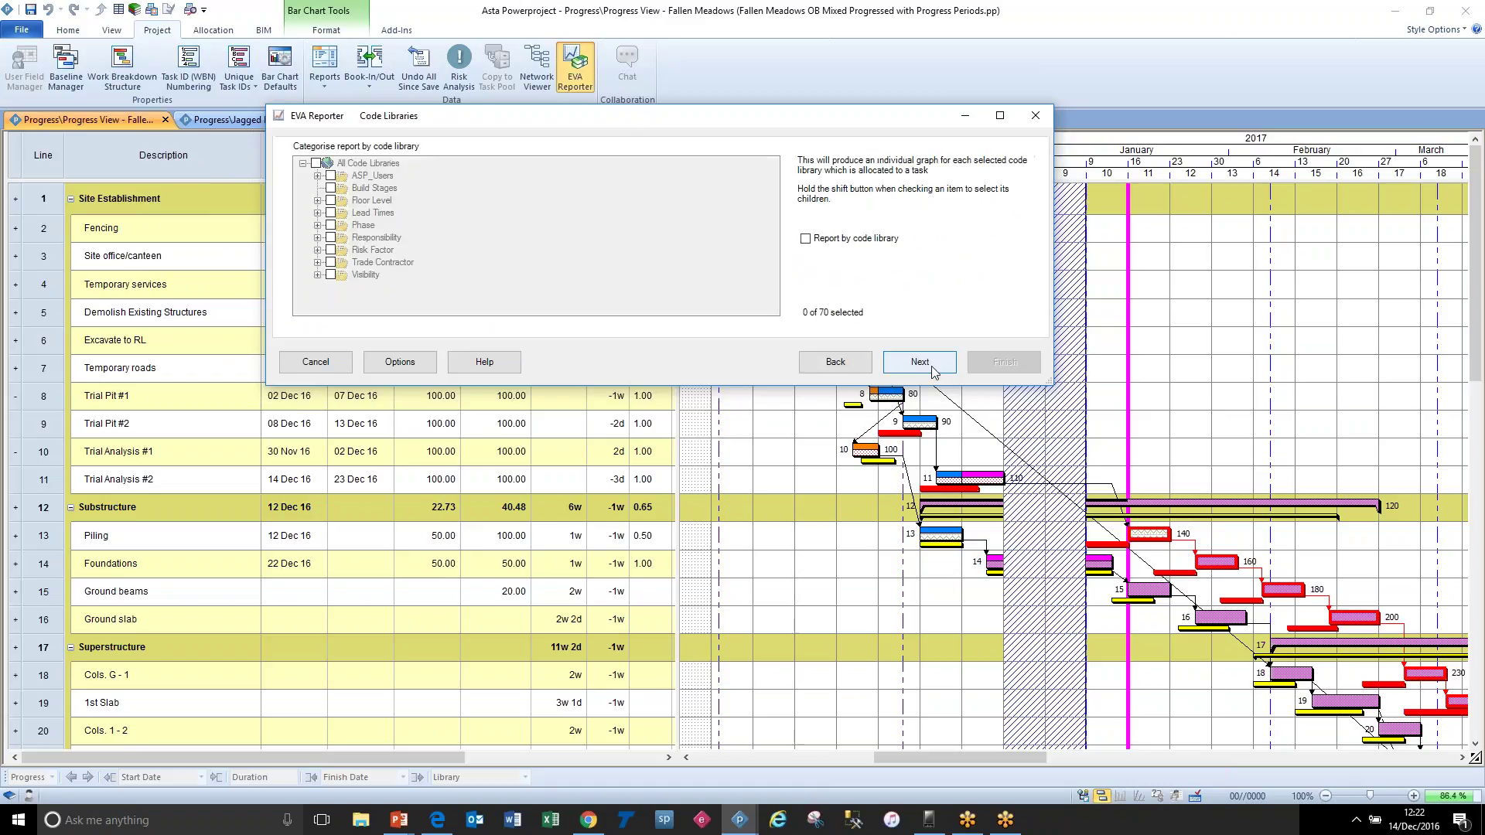
pyautogui.click(920, 362)
pyautogui.click(932, 370)
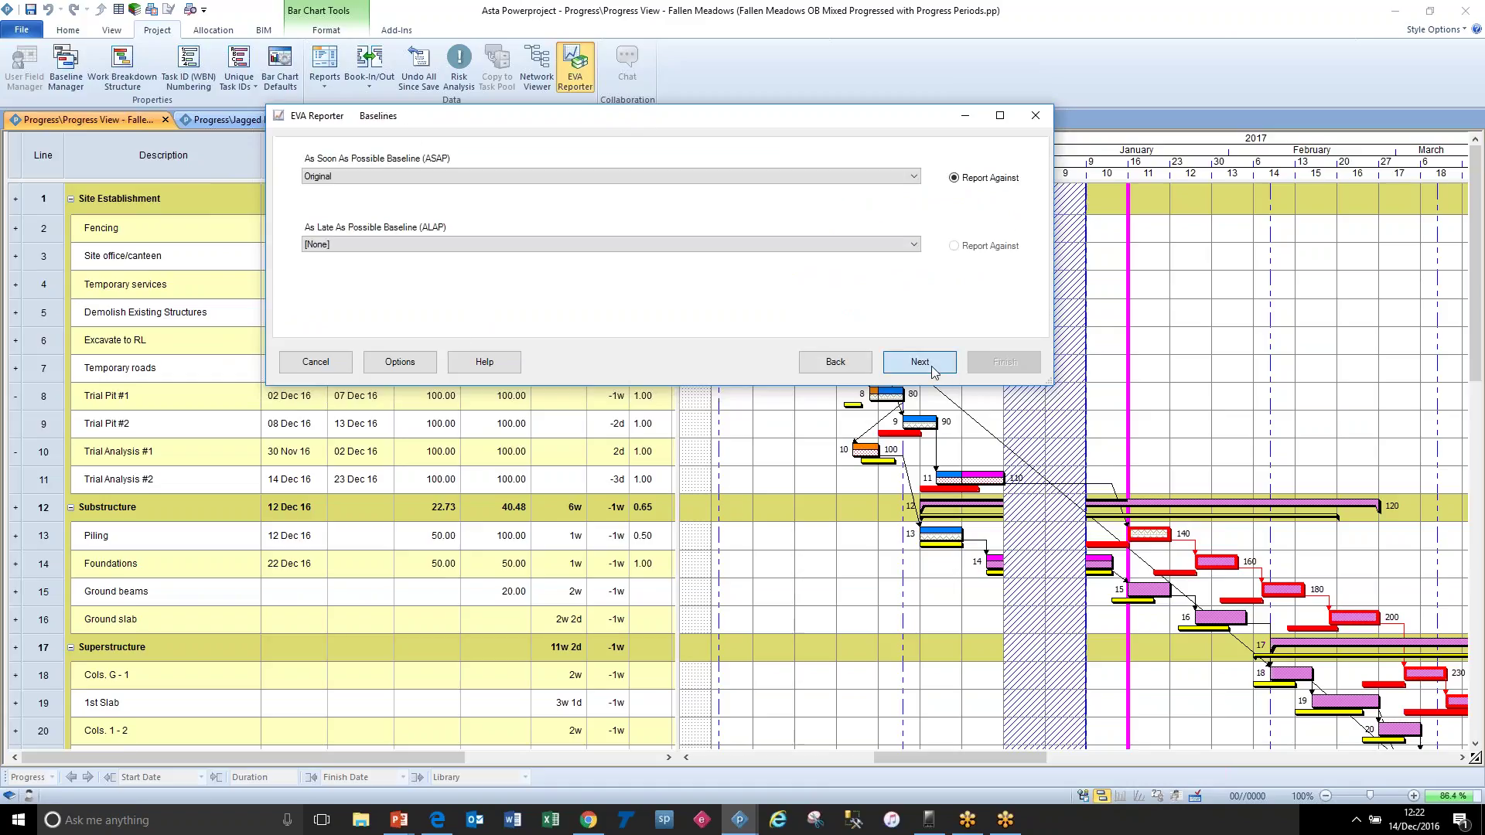
pyautogui.click(932, 370)
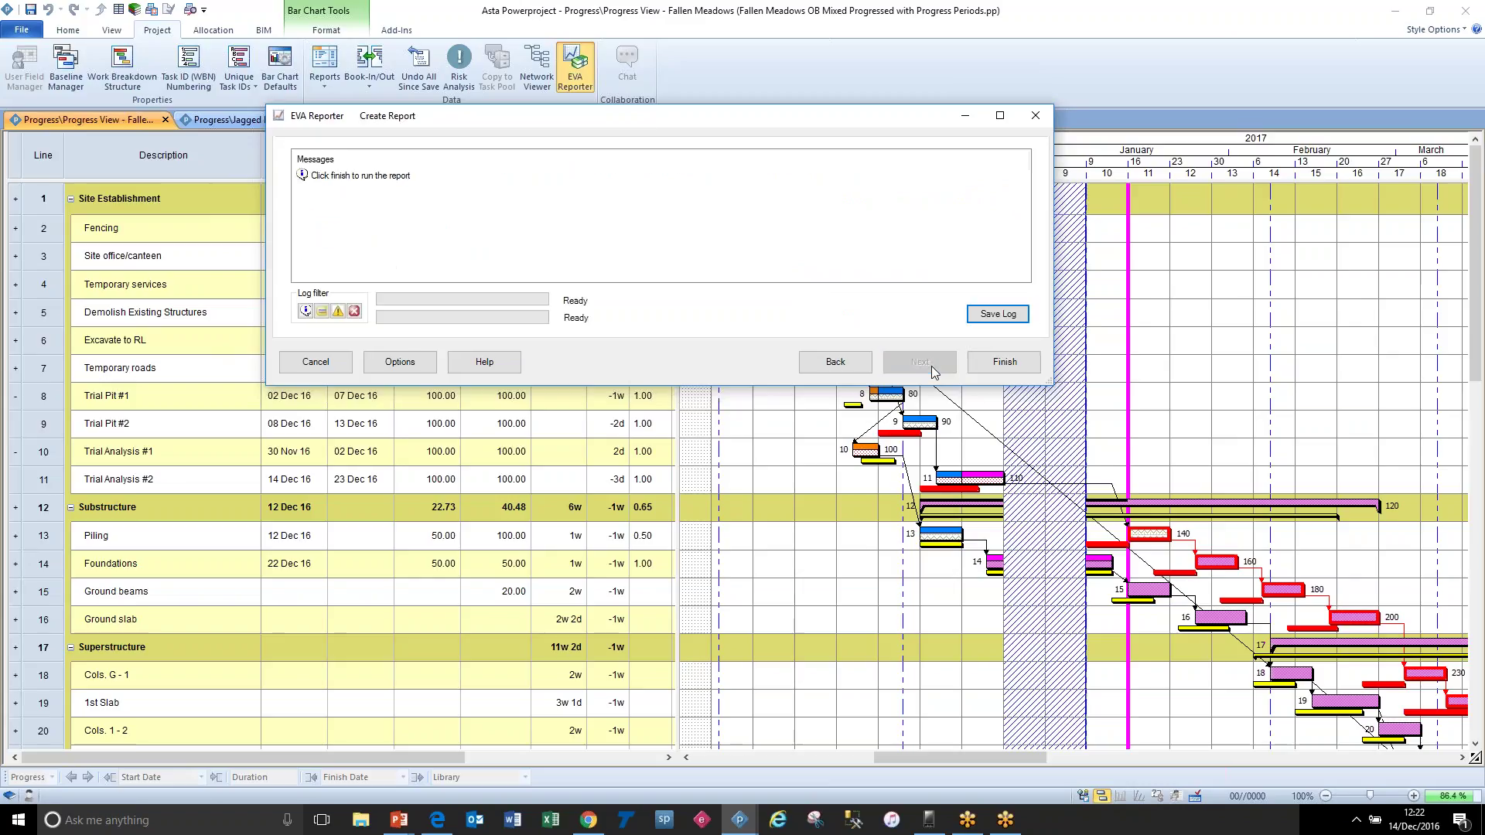
pyautogui.click(1004, 363)
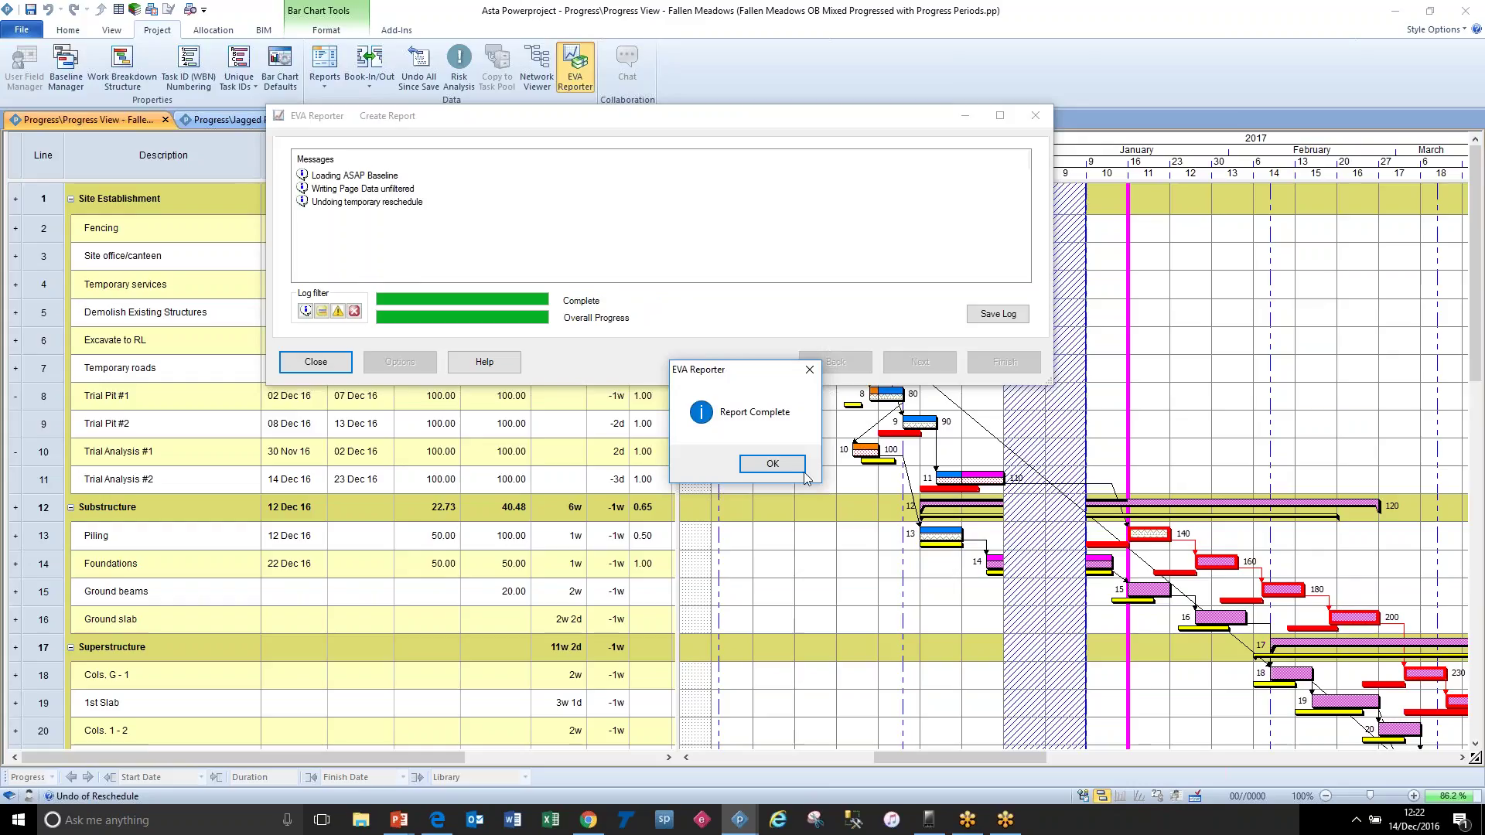
pyautogui.click(800, 468)
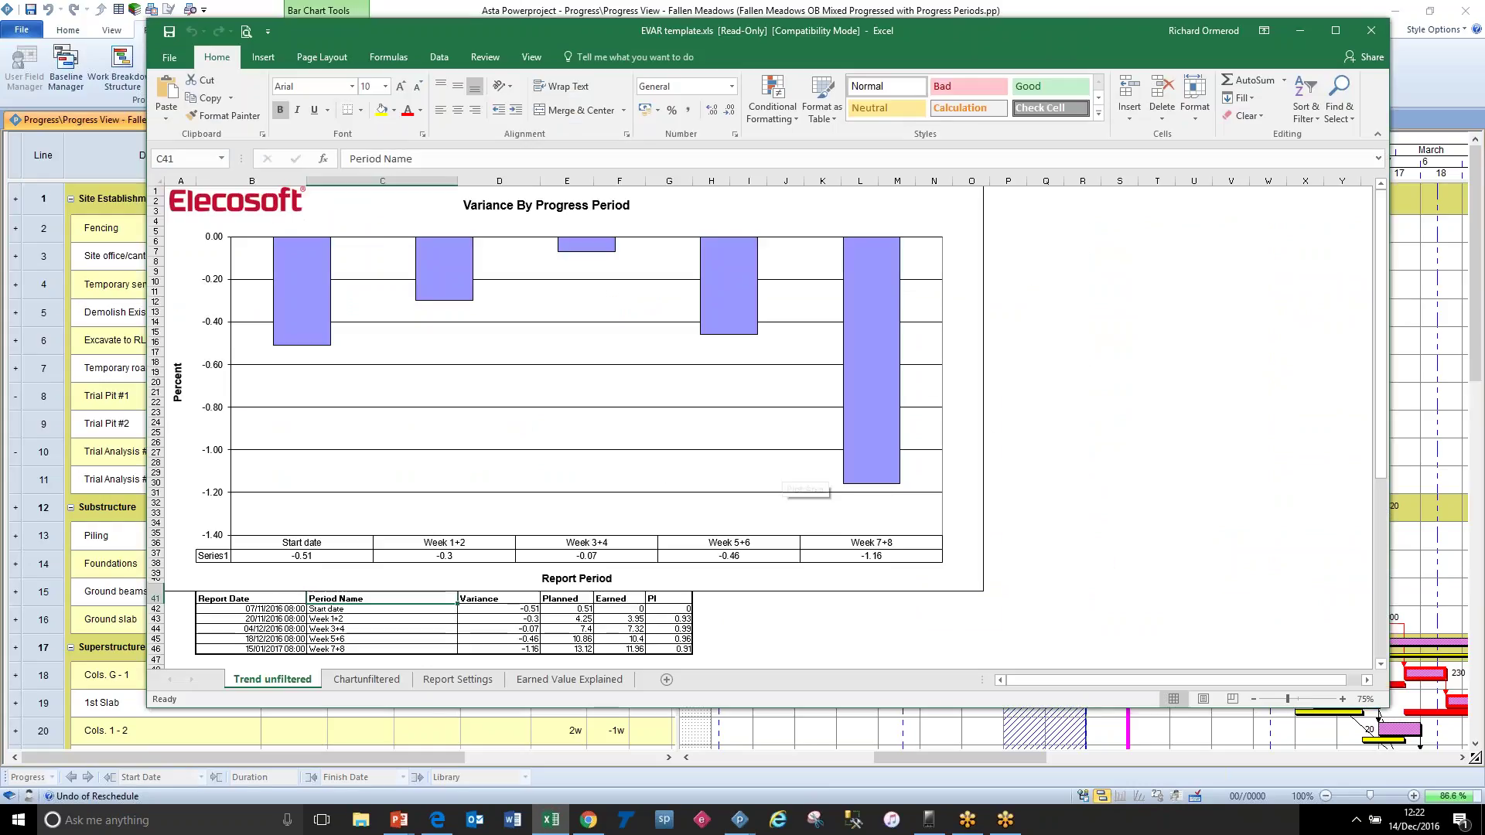
# Step: Review the earned value curve on the report workbook's Chartunfiltered sheet and the Earned Value Statistics table below it
pyautogui.click(384, 683)
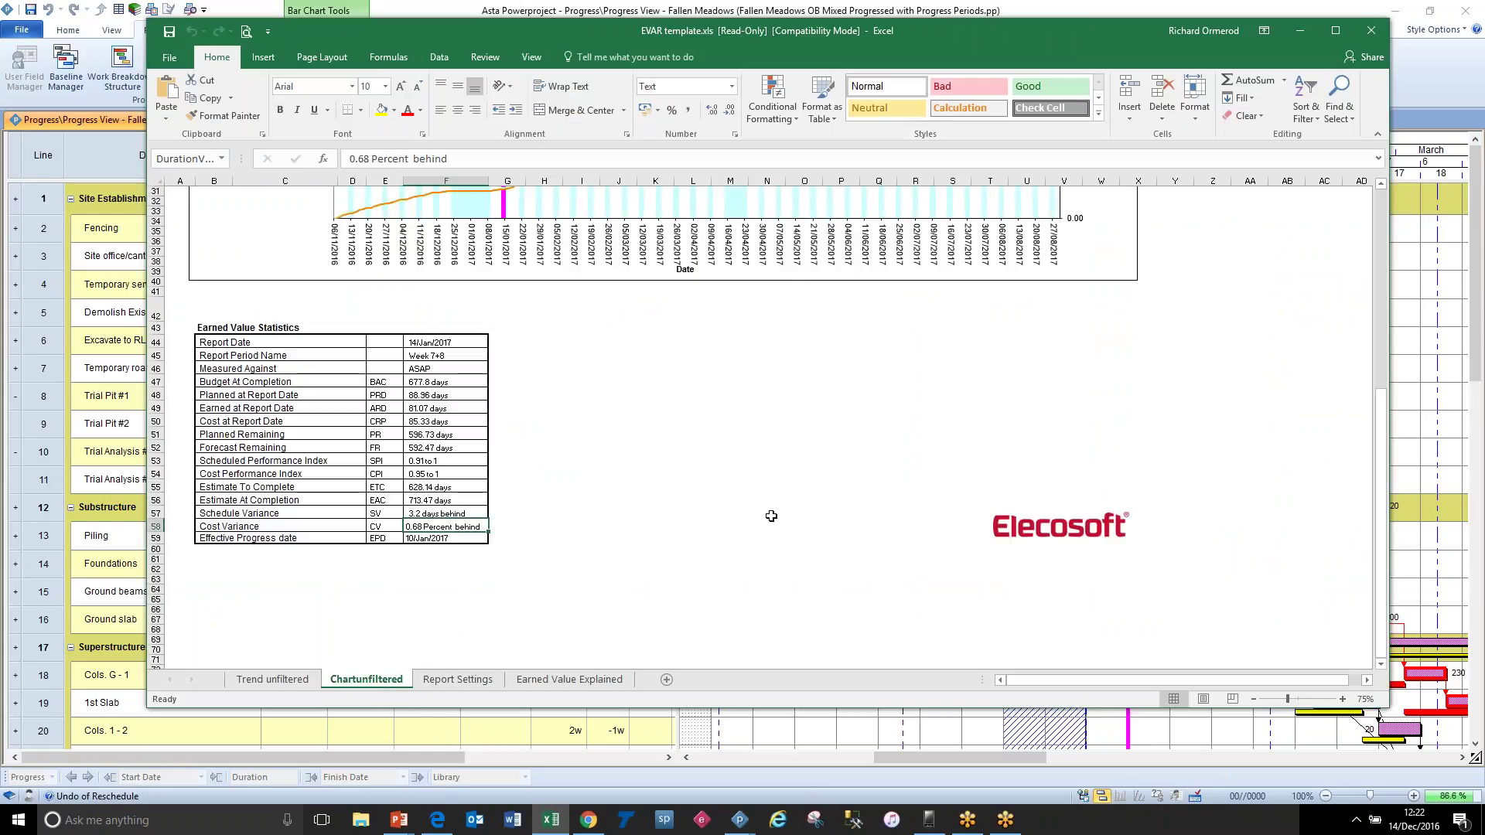
pyautogui.scroll(9, 771, 516)
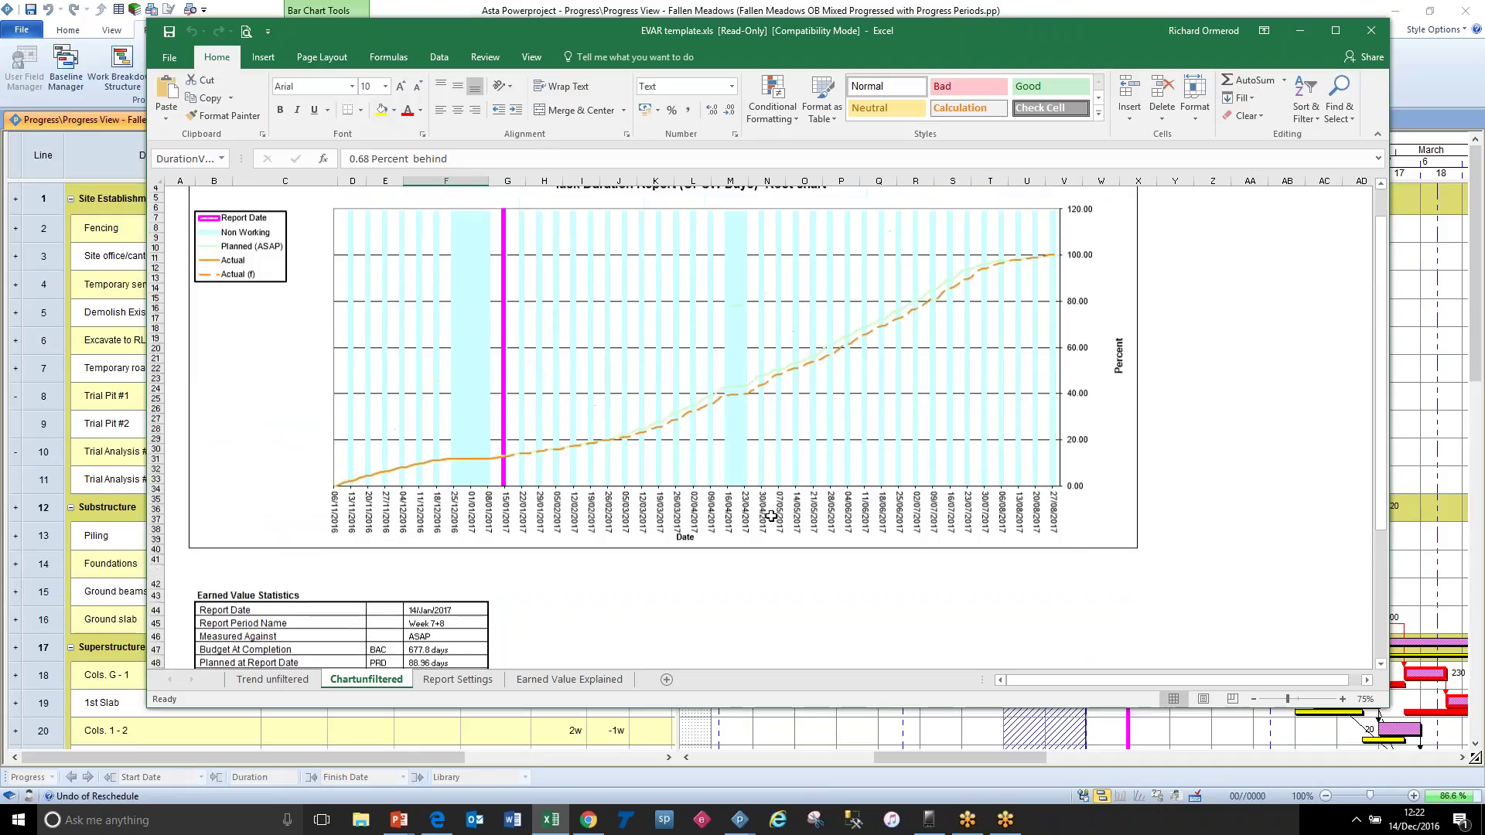
pyautogui.scroll(2, 771, 516)
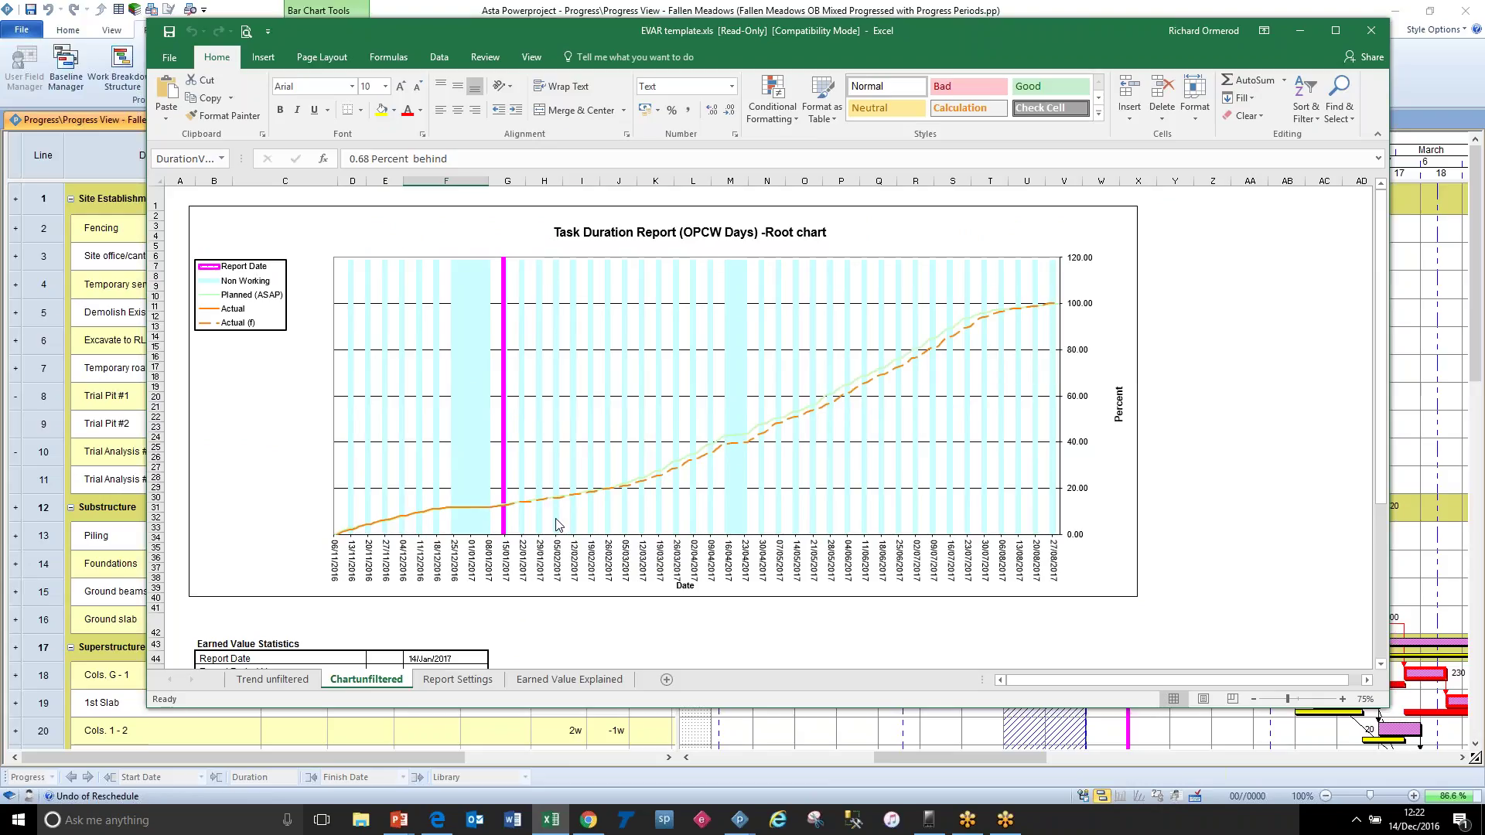
pyautogui.scroll(-7, 517, 505)
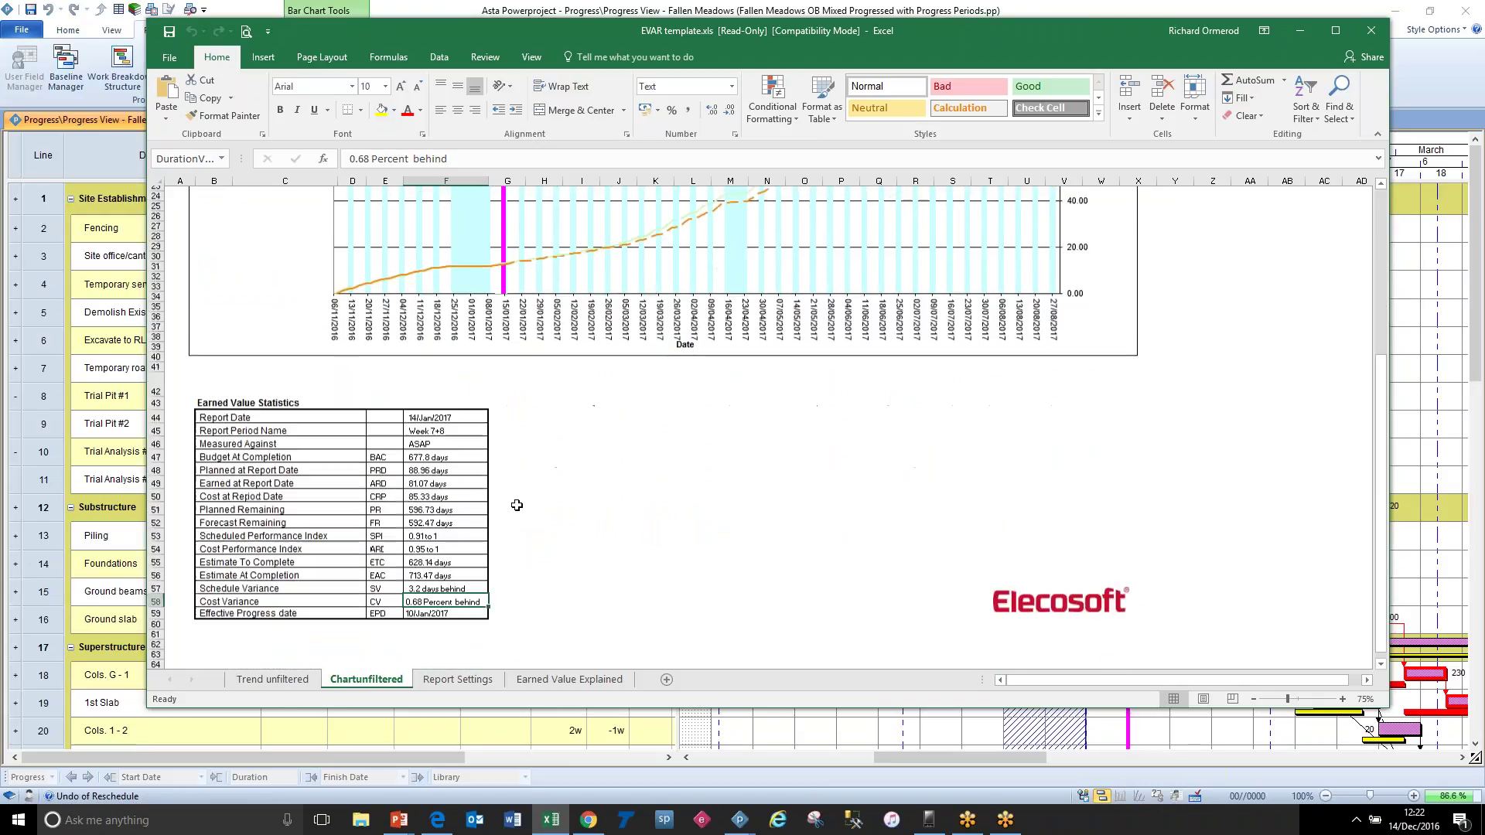
pyautogui.scroll(-2, 517, 505)
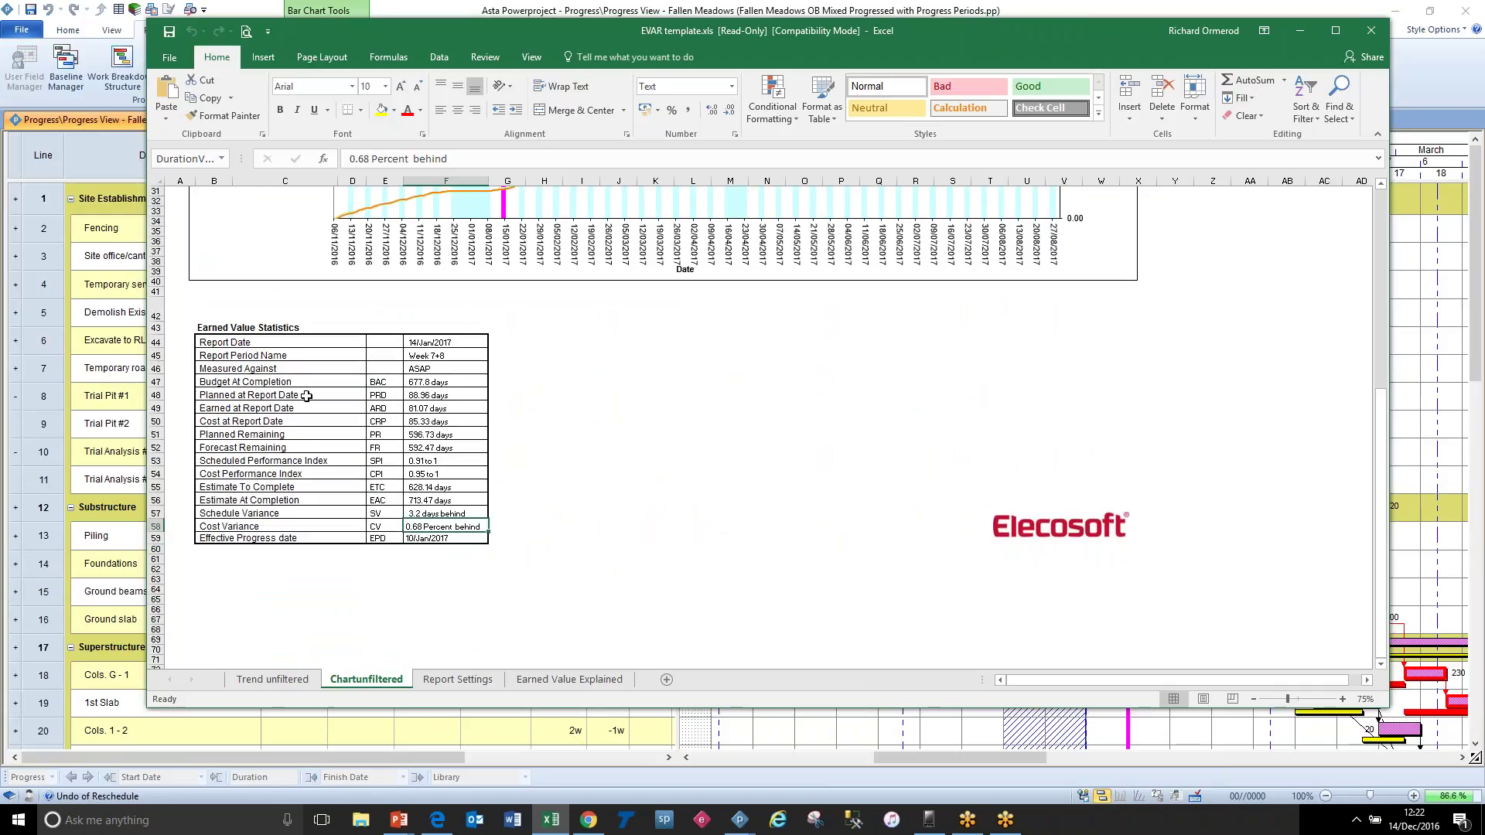
# Step: Highlight the Planned at Report Date, Earned at Report Date, Schedule Variance and Cost Variance rows in the Earned Value Statistics
pyautogui.moveTo(283, 396); pyautogui.dragTo(428, 396)
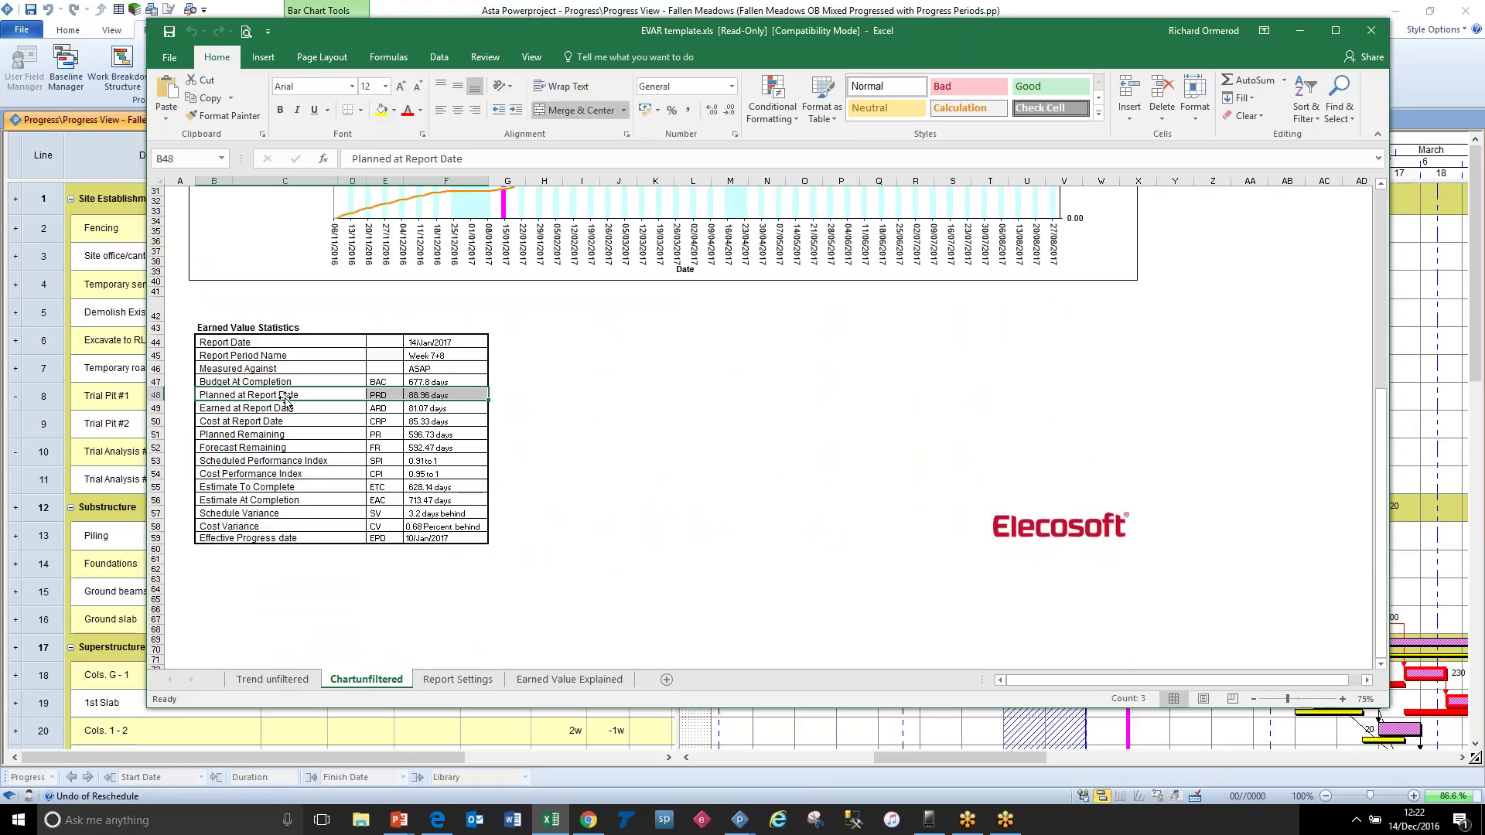
pyautogui.click(475, 396)
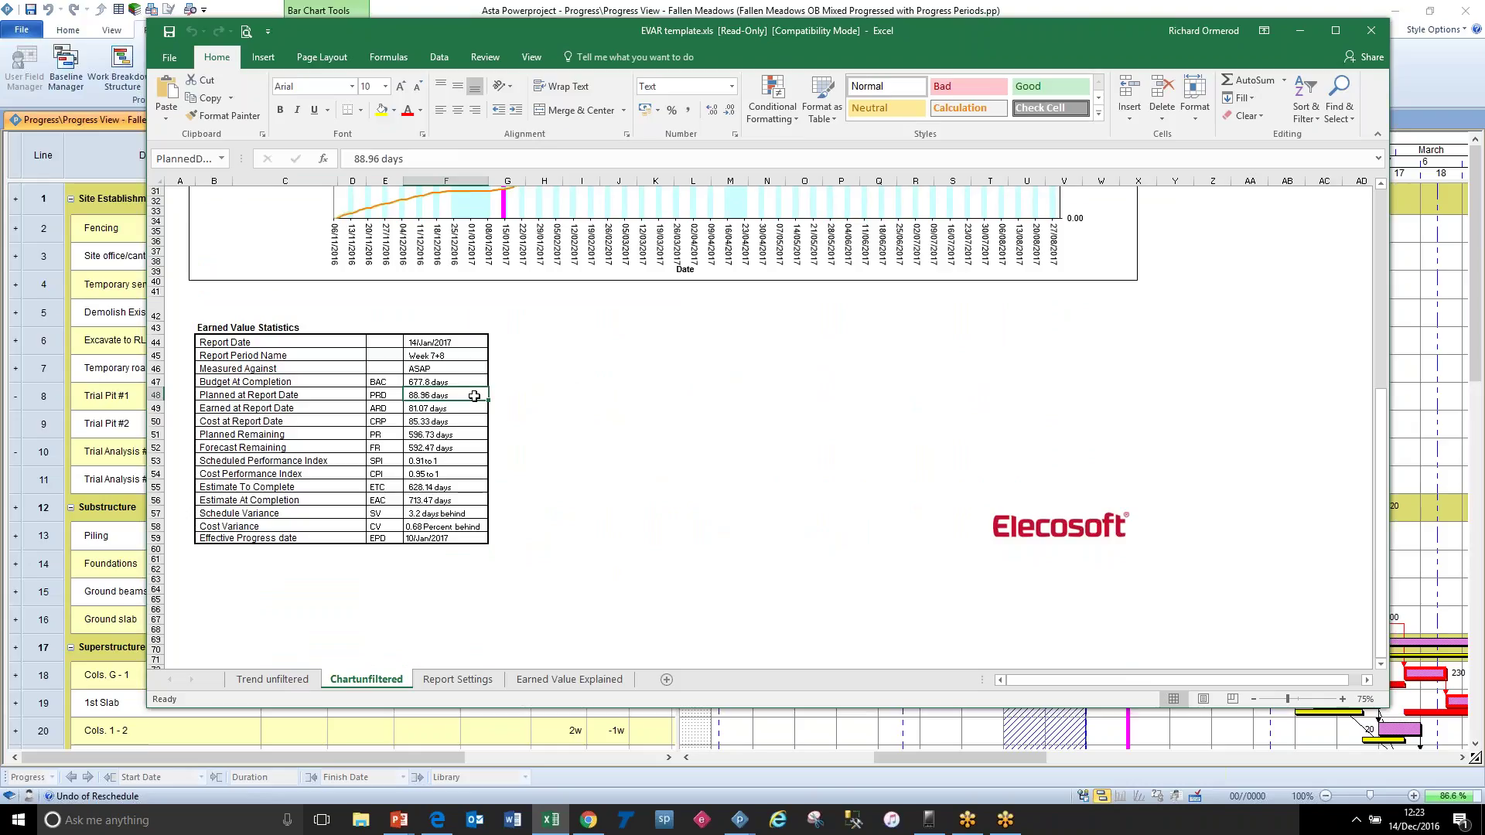
pyautogui.moveTo(353, 407); pyautogui.dragTo(491, 417)
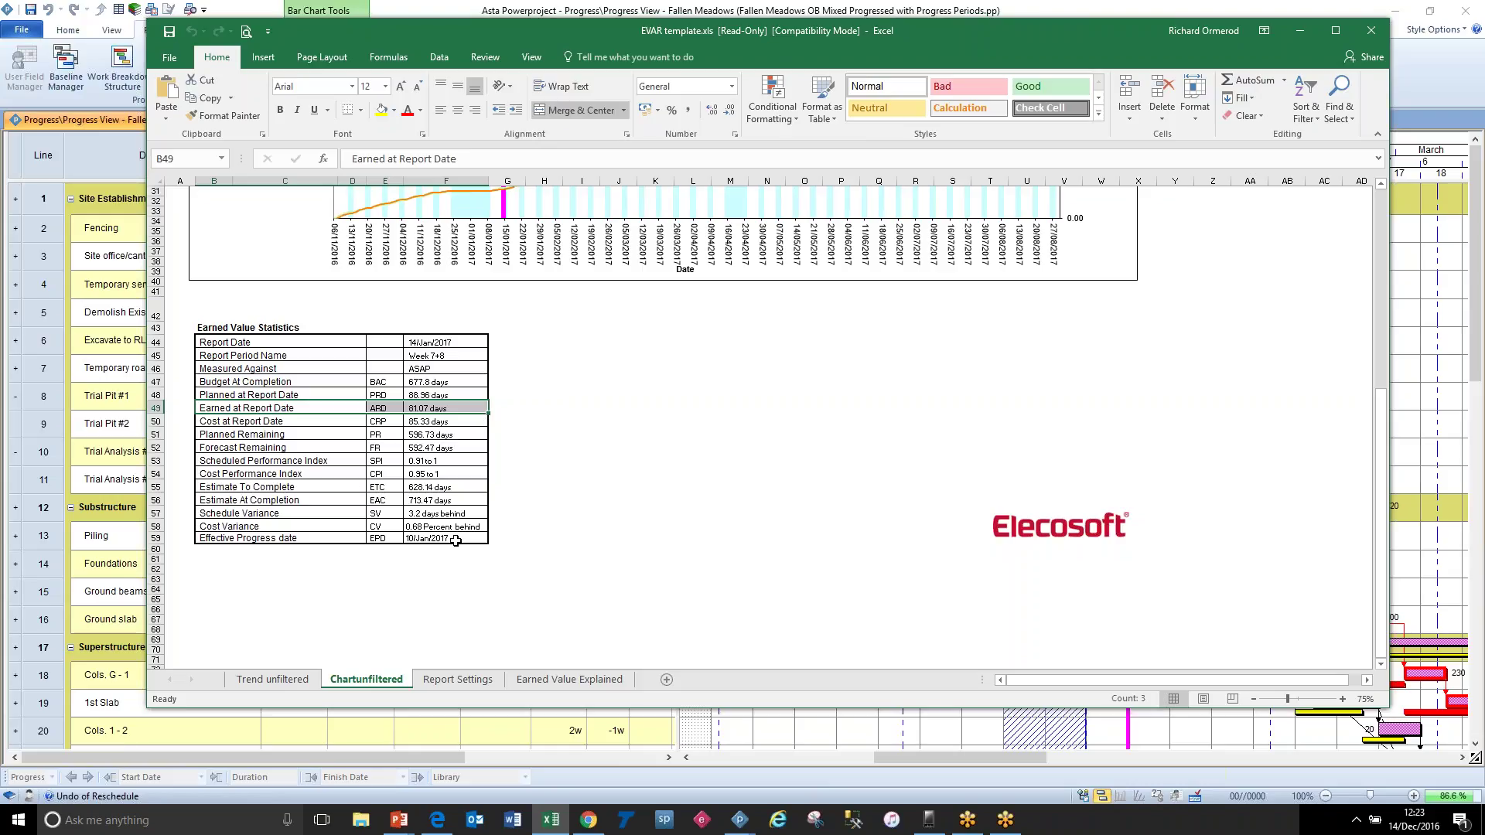
pyautogui.moveTo(355, 516); pyautogui.dragTo(424, 520)
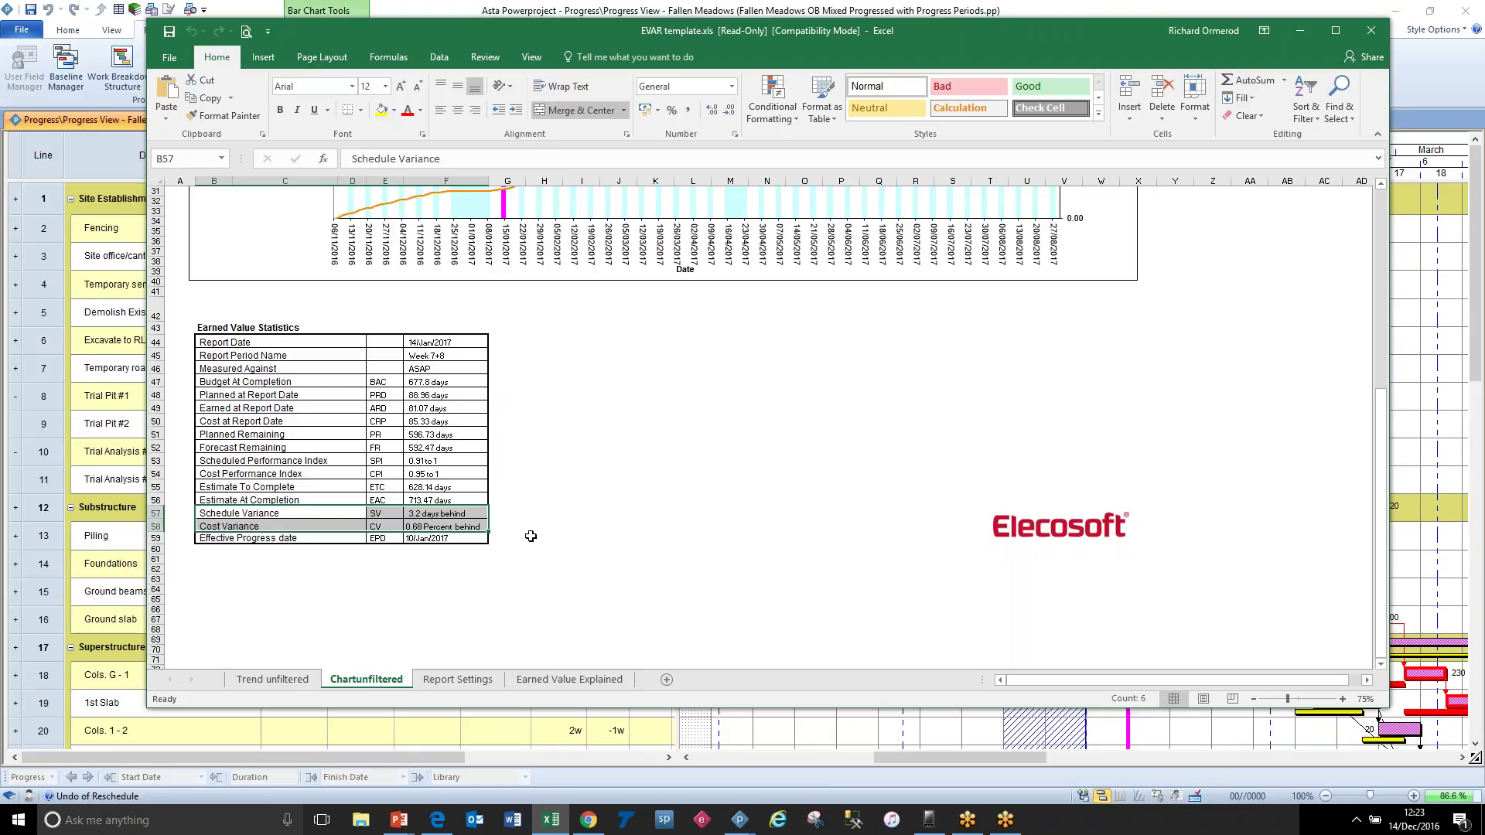
# Step: Check the Schedule Variance and Cost Variance values in the Earned Value Statistics table, then clear the highlight from the table
pyautogui.click(464, 514)
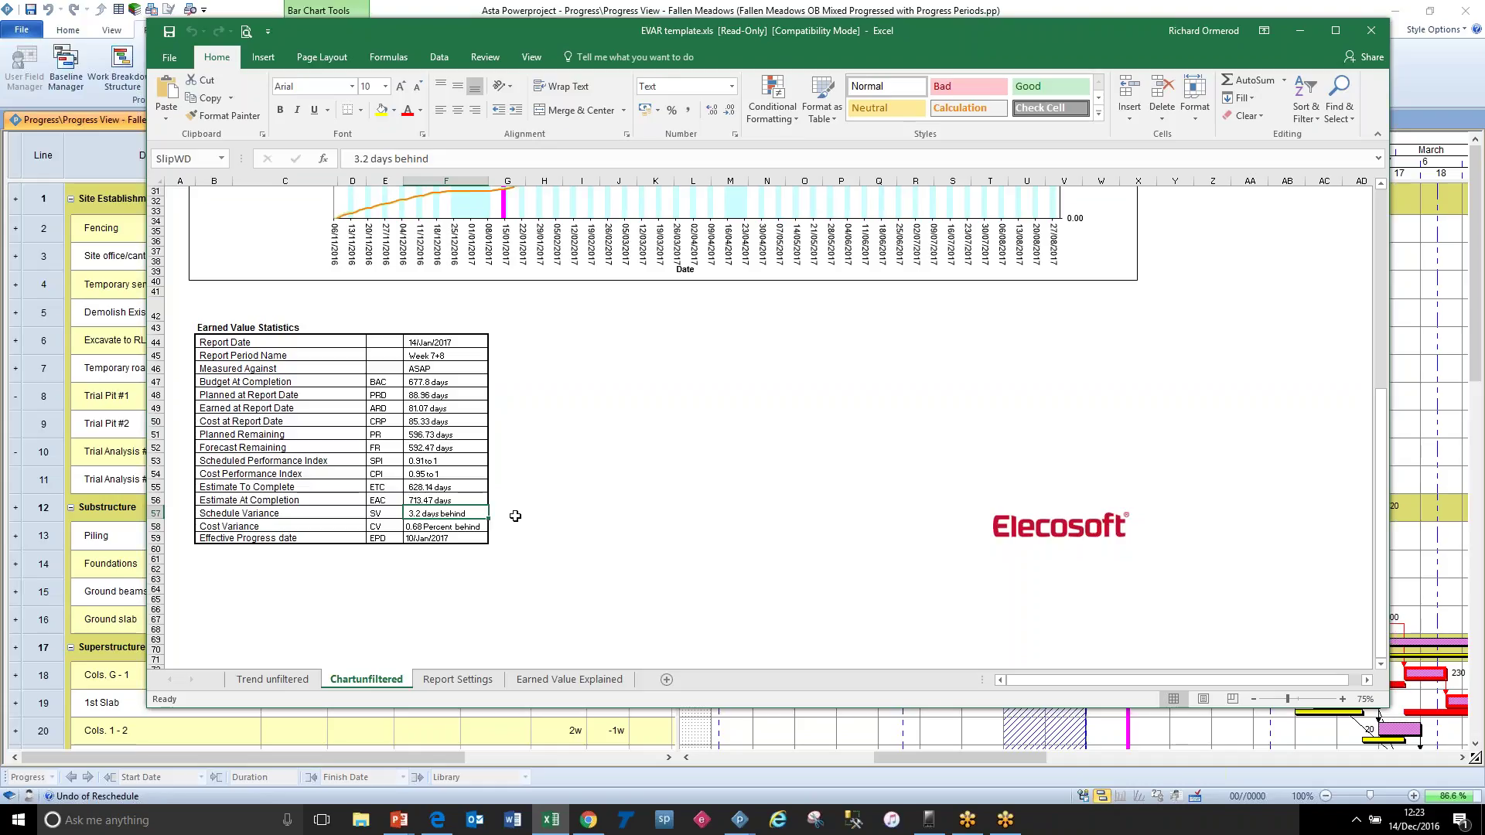
pyautogui.click(467, 528)
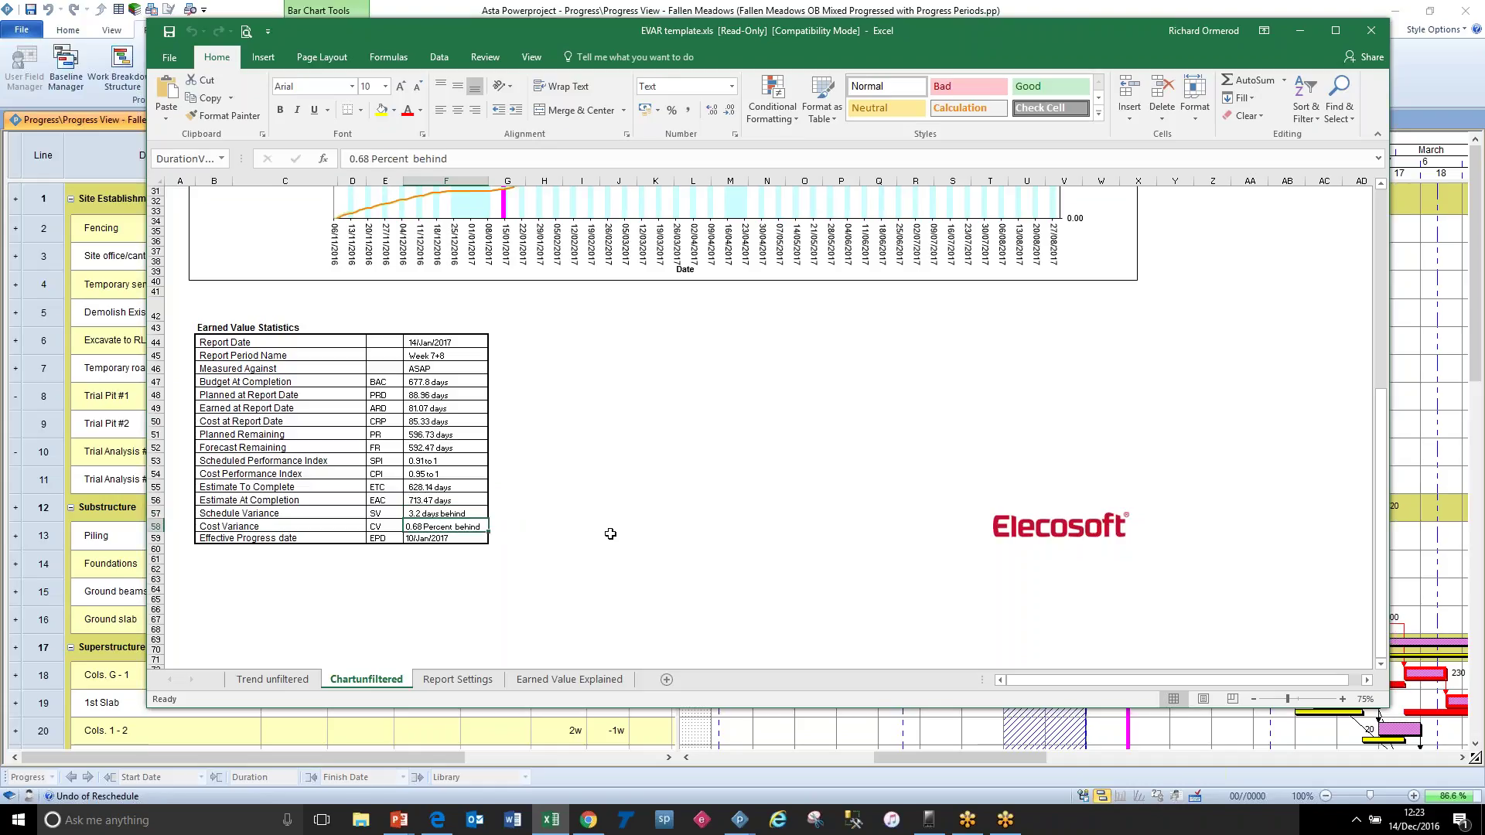
pyautogui.click(570, 528)
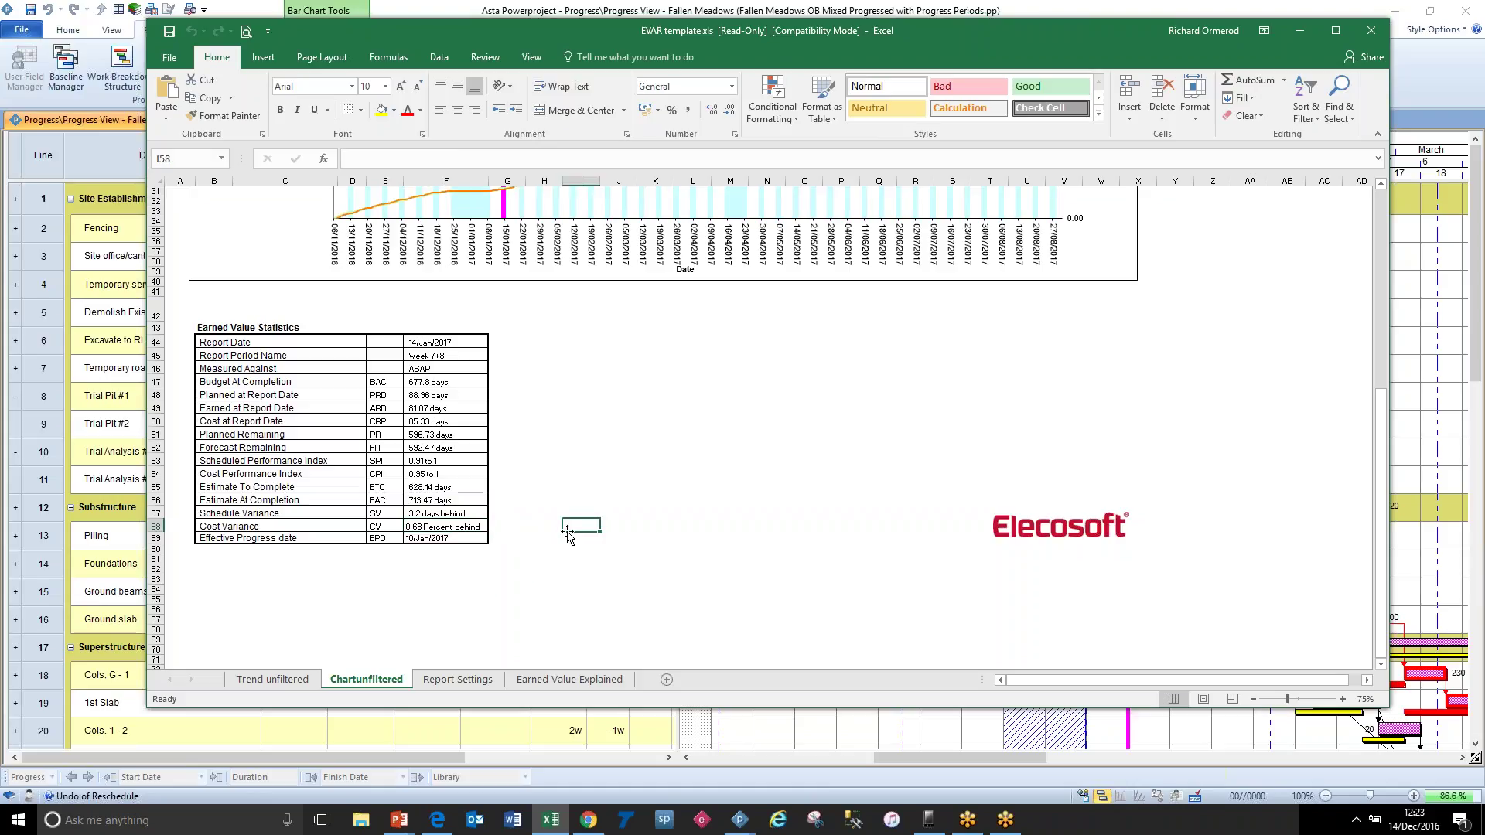
pyautogui.click(519, 598)
pyautogui.scroll(1, 520, 598)
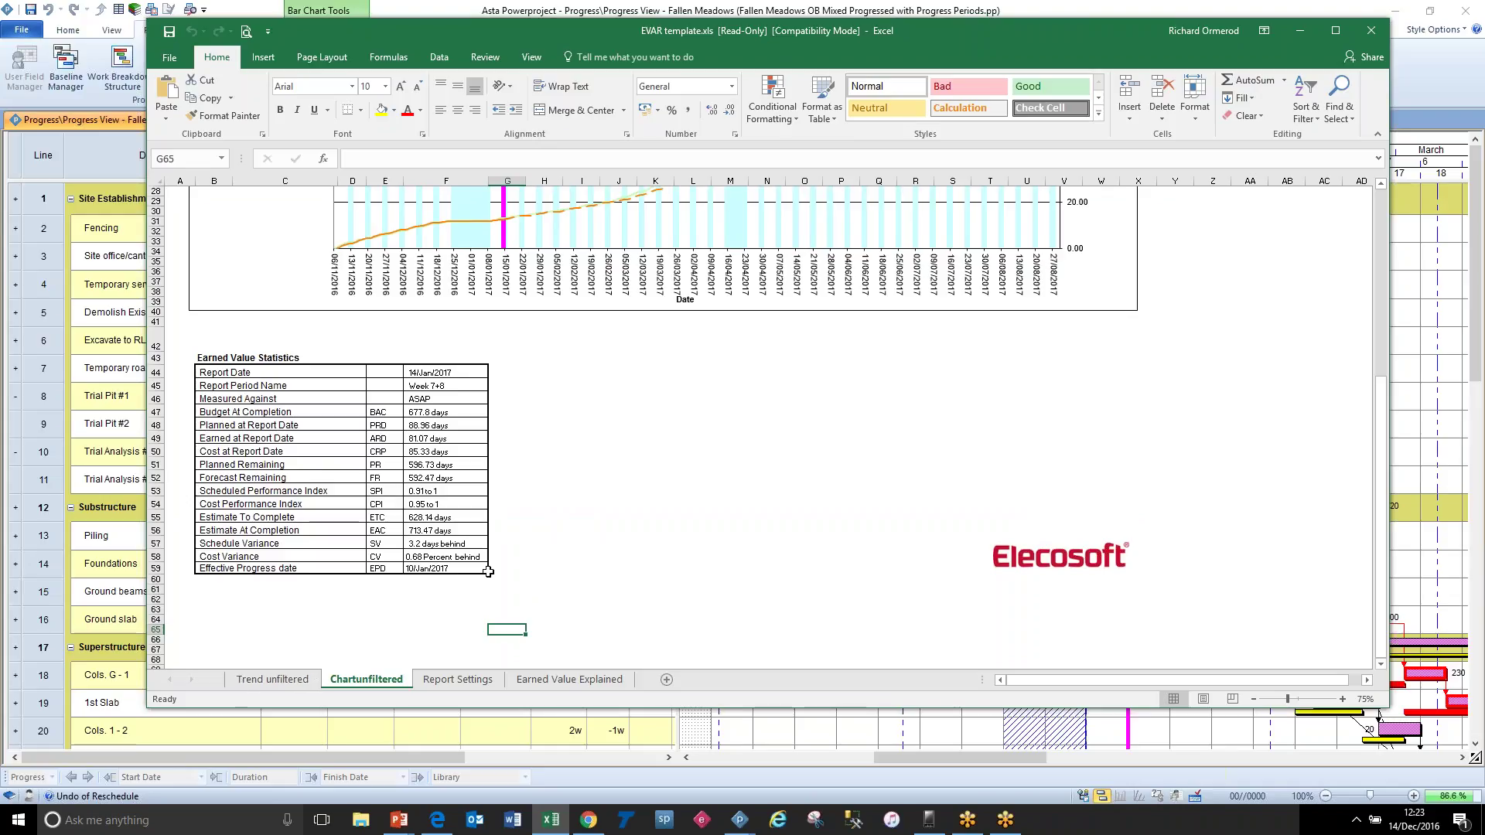
# Step: Review the Variance By Progress Period chart on the Trend unfiltered sheet, comparing the bars through to Week 7+8
pyautogui.click(311, 680)
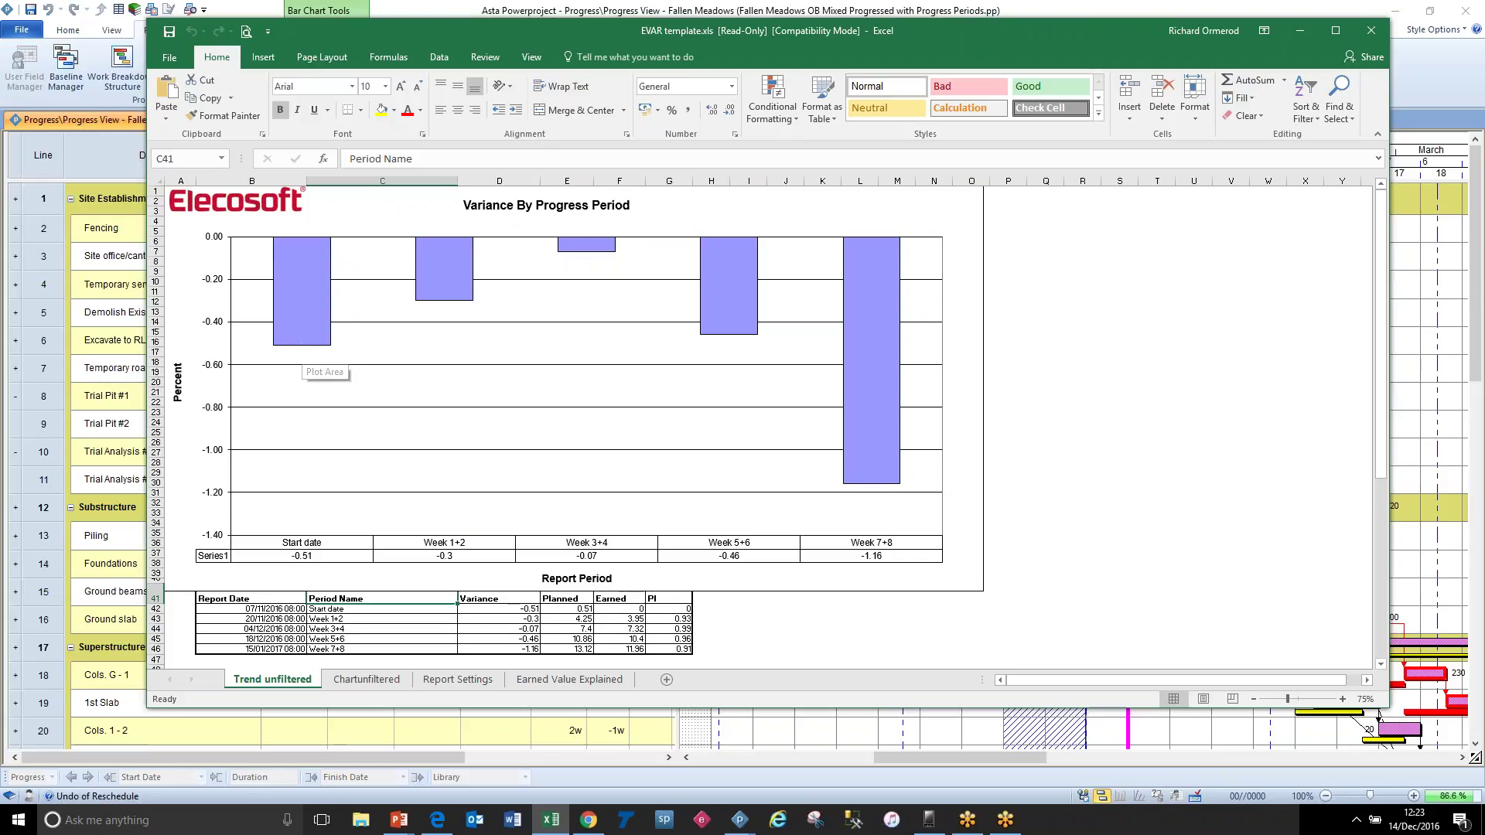
pyautogui.moveTo(589, 252)
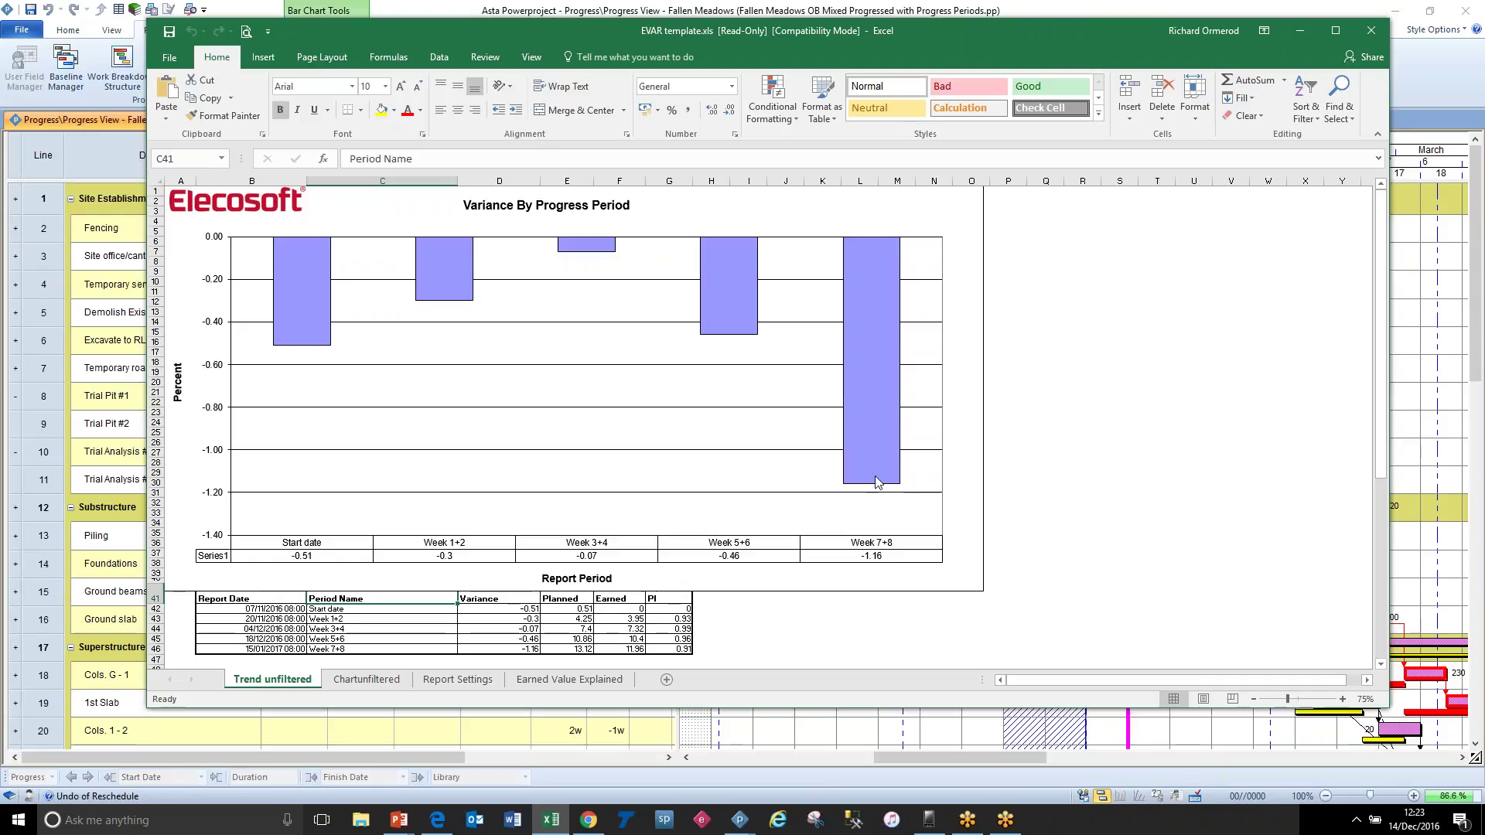
pyautogui.moveTo(883, 476)
# Step: Move the report workbook aside, switch back to Asta Powerproject and close the completed EVA Reporter dialog
pyautogui.moveTo(498, 31); pyautogui.dragTo(706, 91)
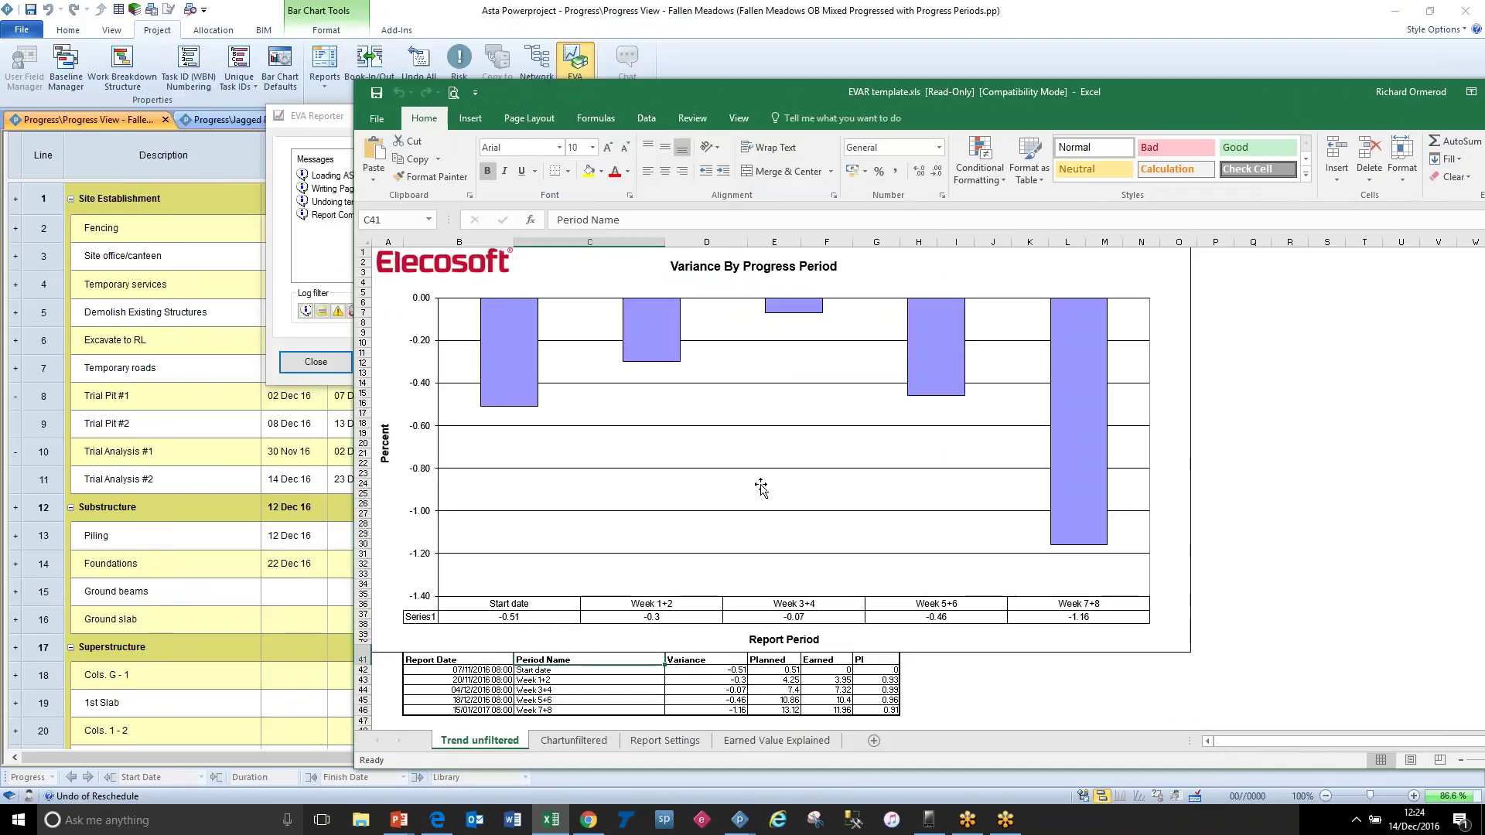
pyautogui.click(332, 121)
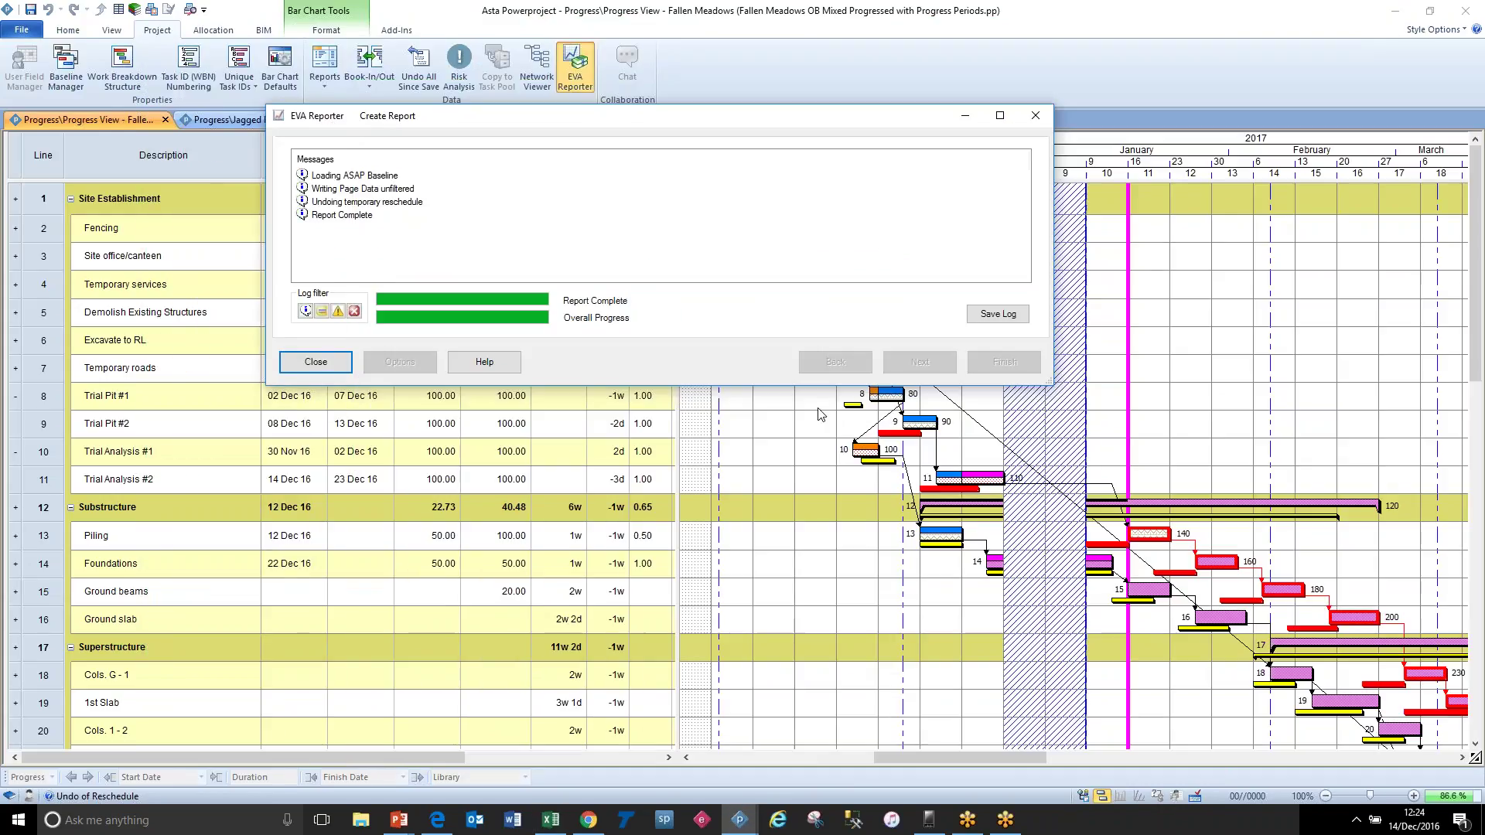
pyautogui.click(316, 362)
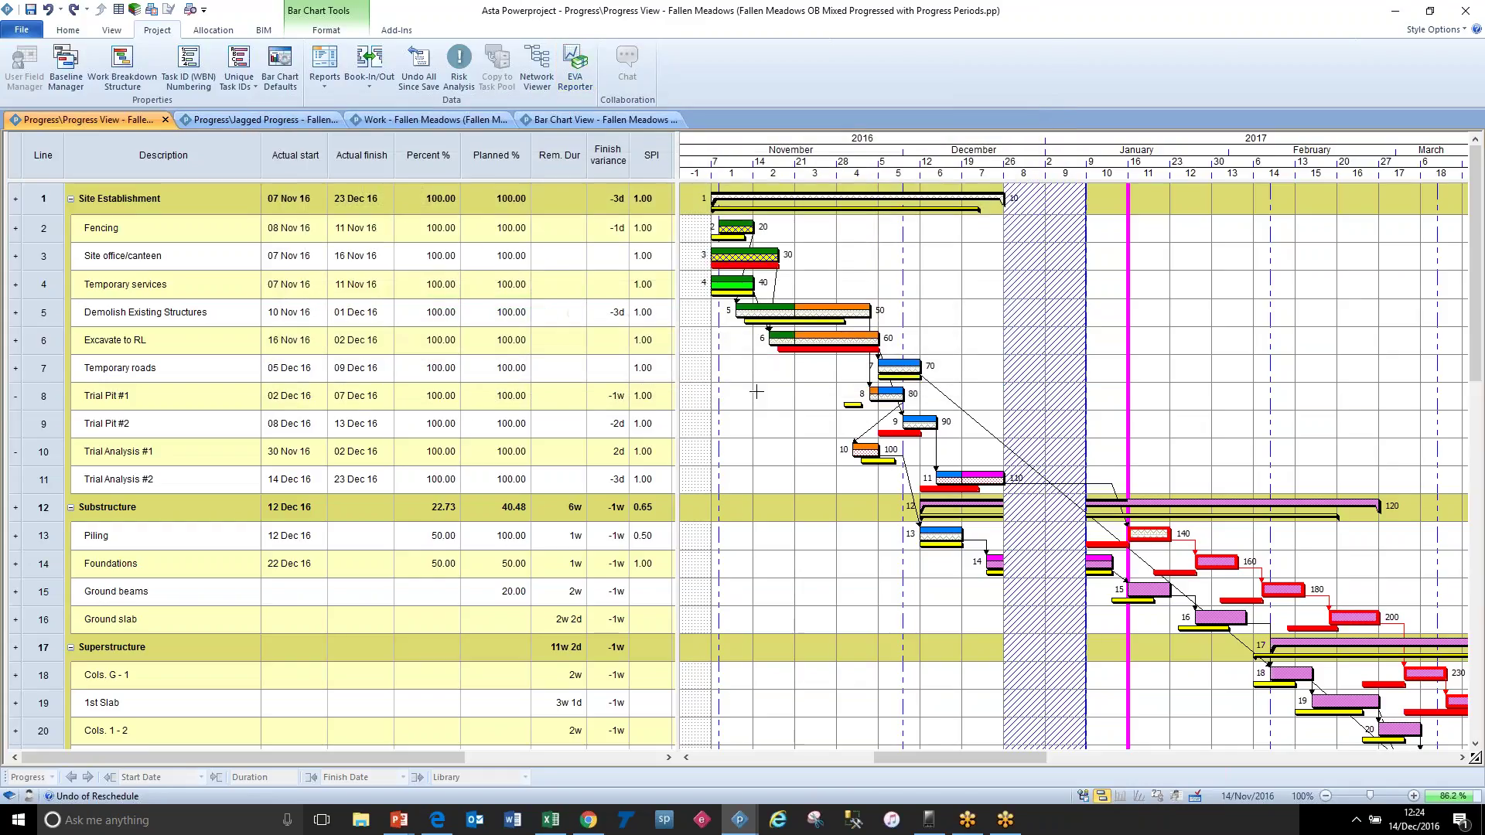
# Step: Inspect the second and first progress segments of the Demolish Existing Structures bar in the Progress View, then deselect them
pyautogui.click(843, 307)
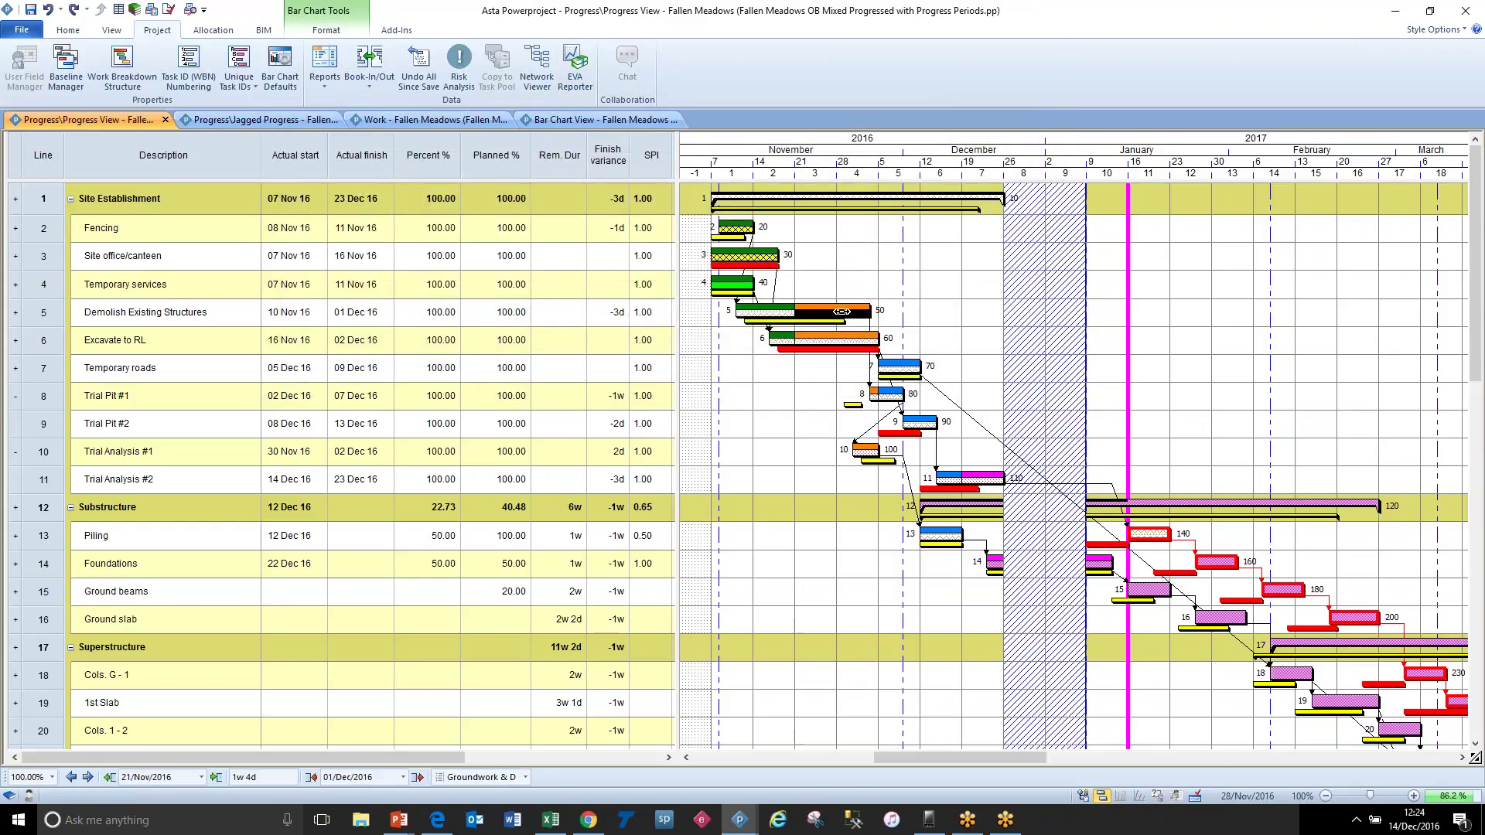
pyautogui.click(765, 309)
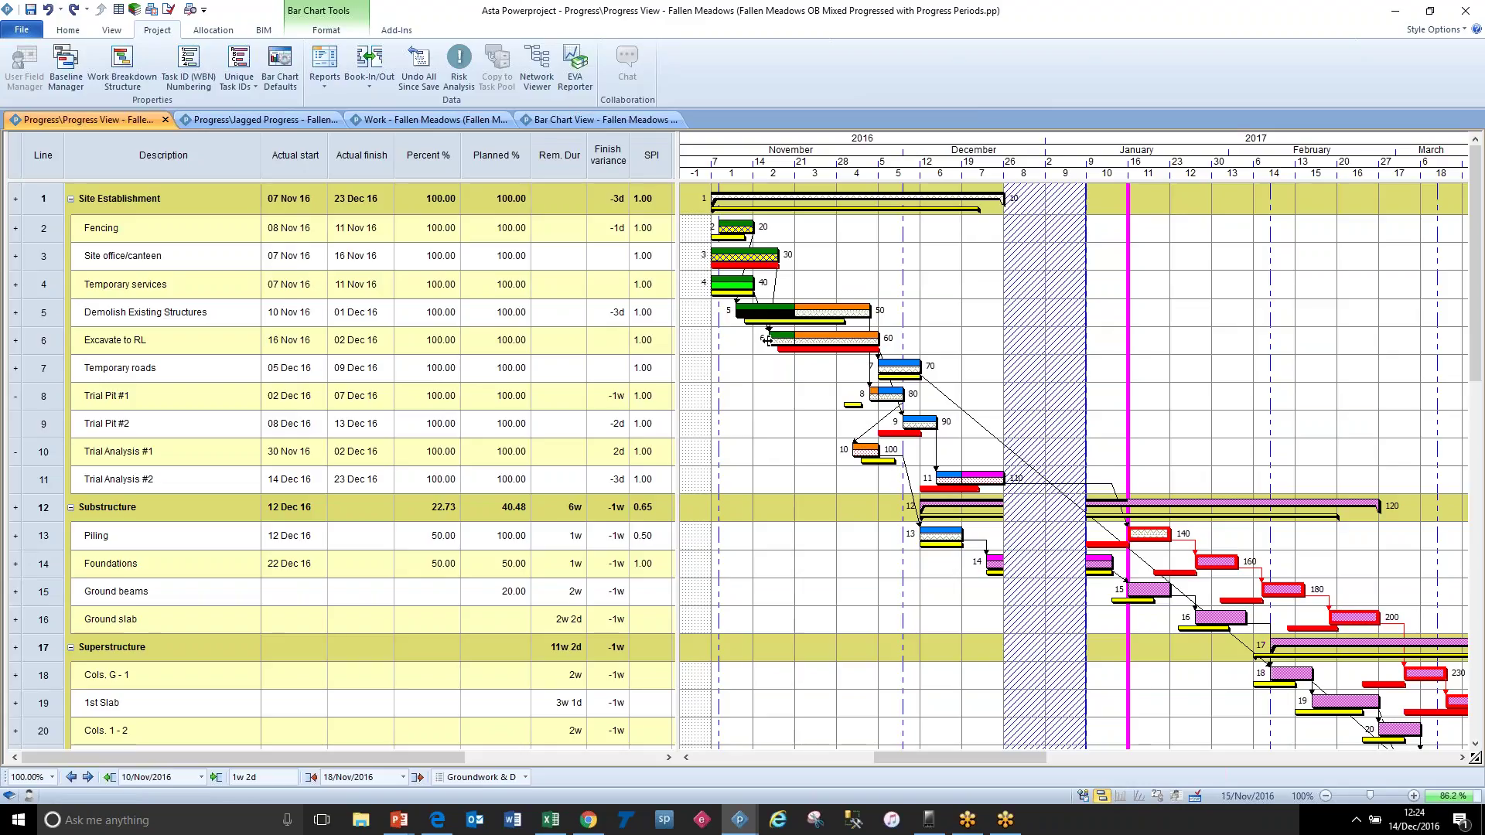
pyautogui.click(776, 395)
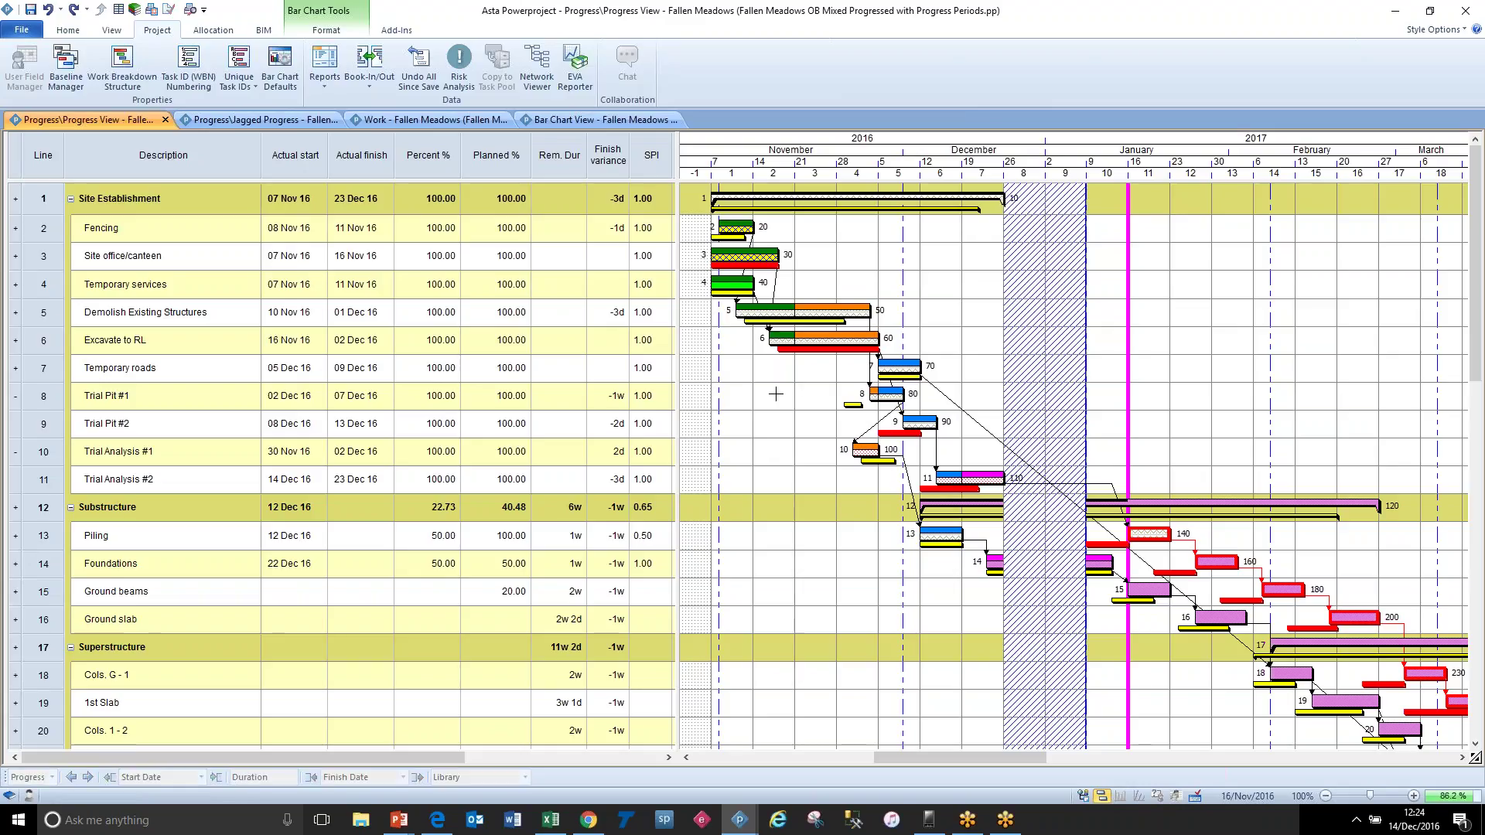